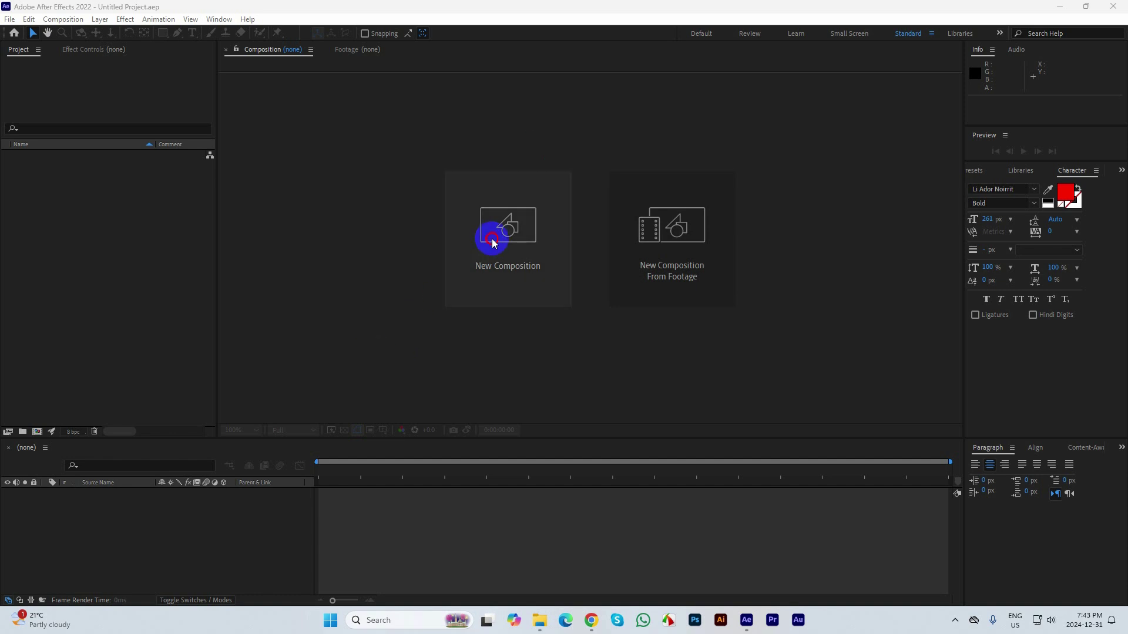
Step: Create a new composition 1280 px wide and 720 px high with a duration of 10 seconds
left_click(493, 242)
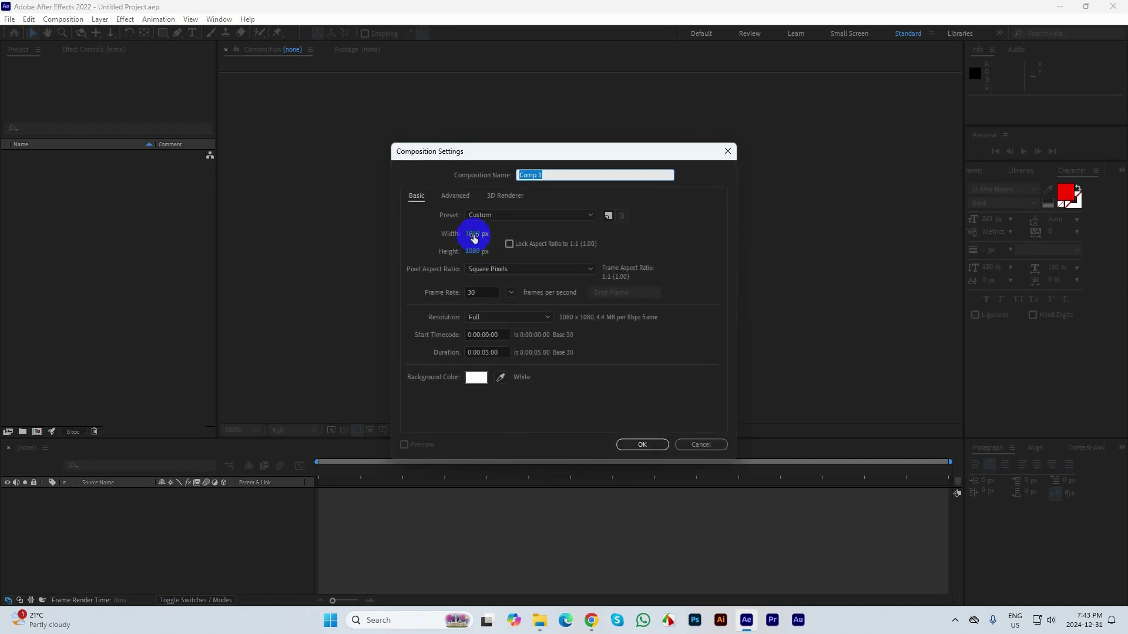
left_click(474, 235)
type("1280")
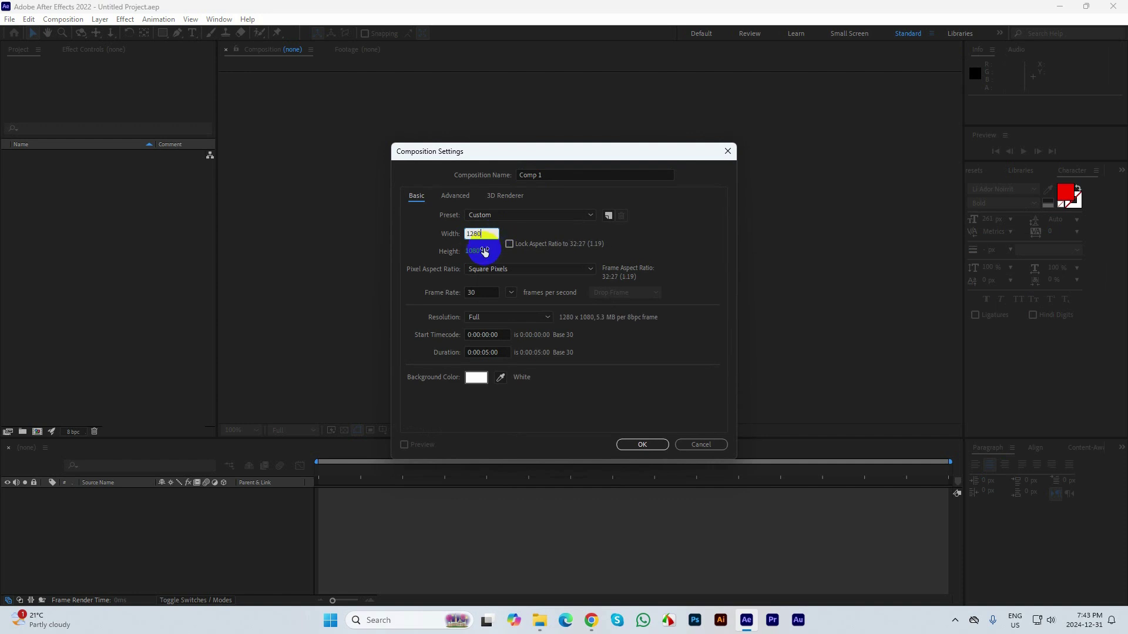
key("Return")
left_click(476, 250)
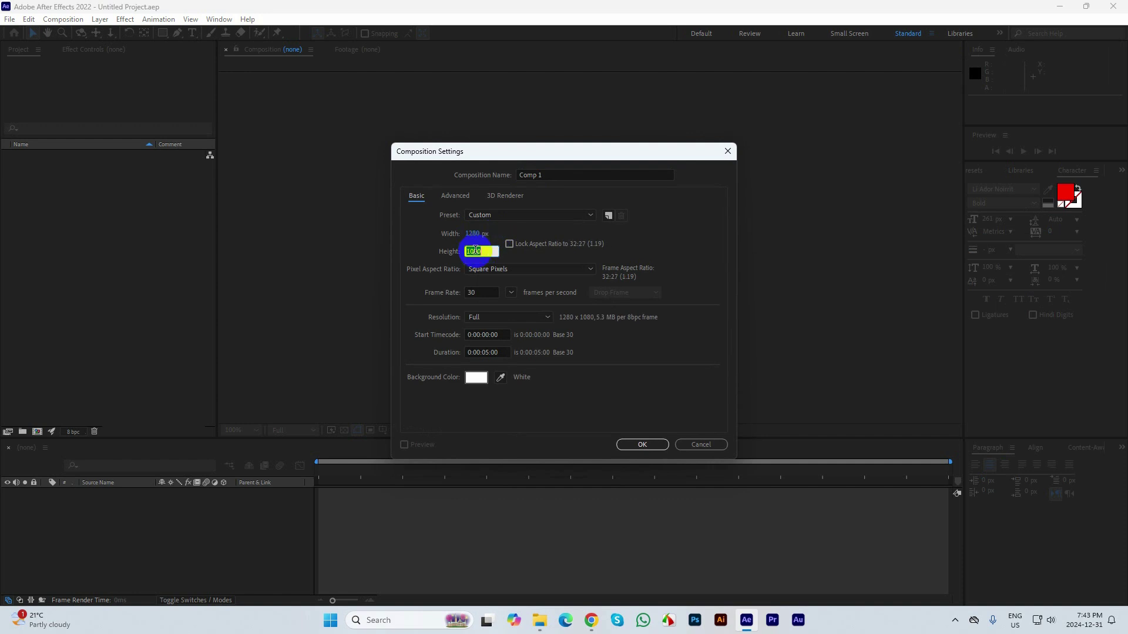
type("720")
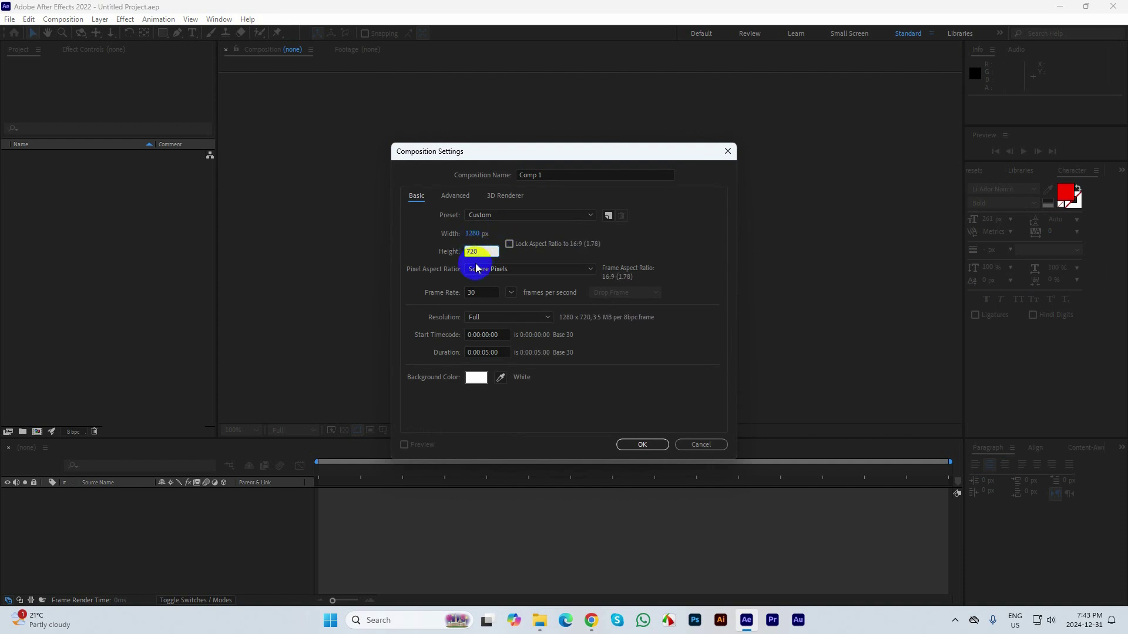
left_click(488, 352)
key("BackSpace")
key("BackSpace")
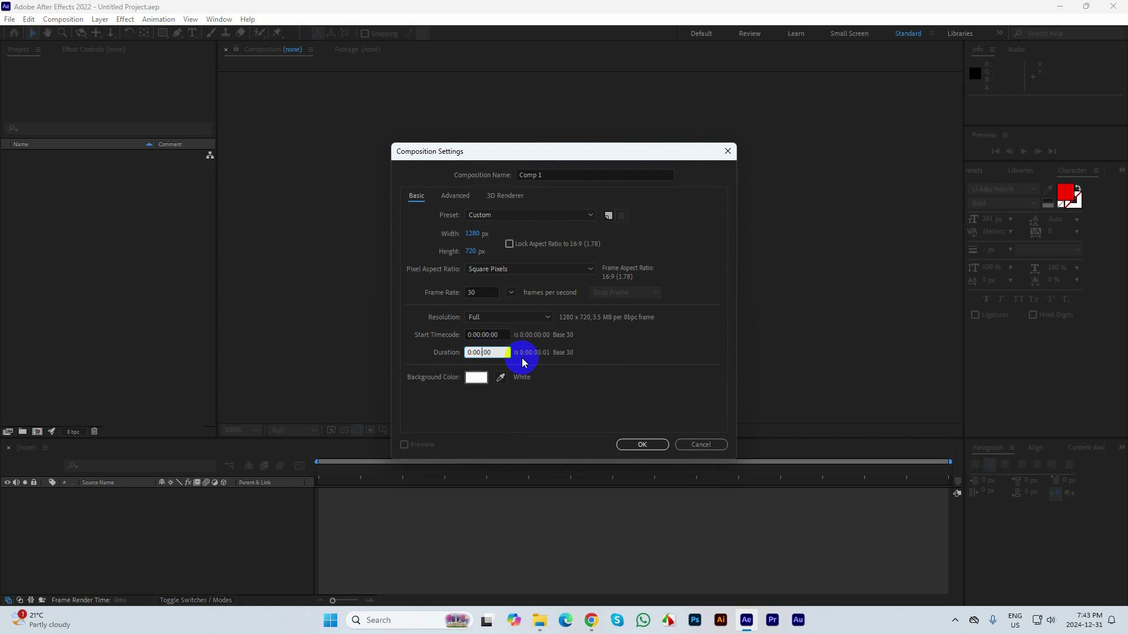
type("10:")
left_click(639, 444)
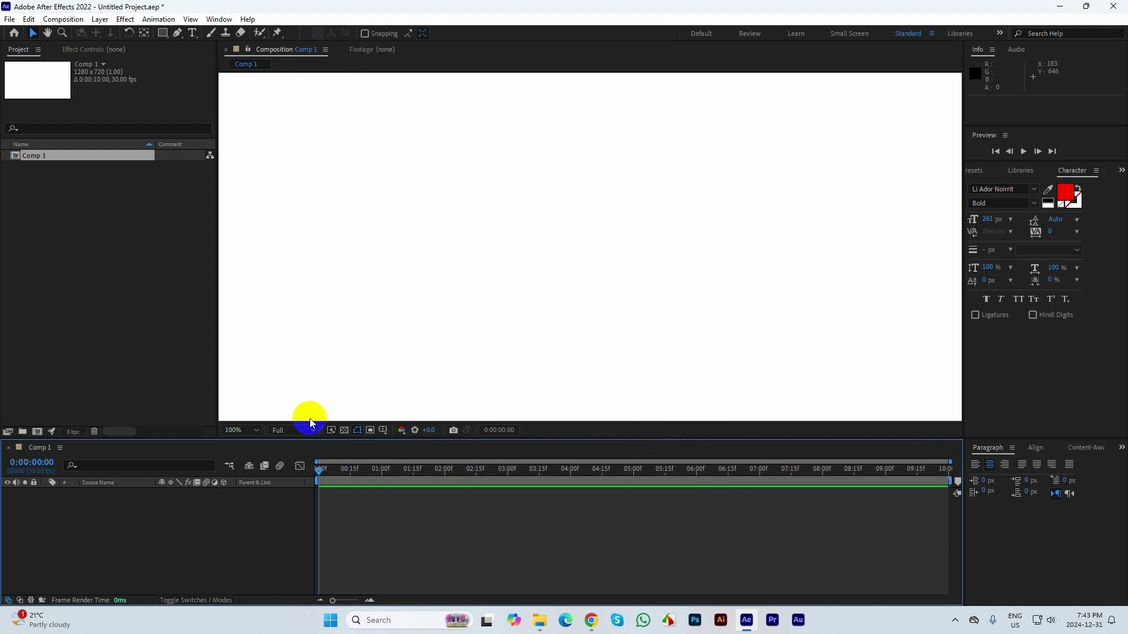
Step: Change the composition's background color to black
left_click(249, 433)
left_click(242, 226)
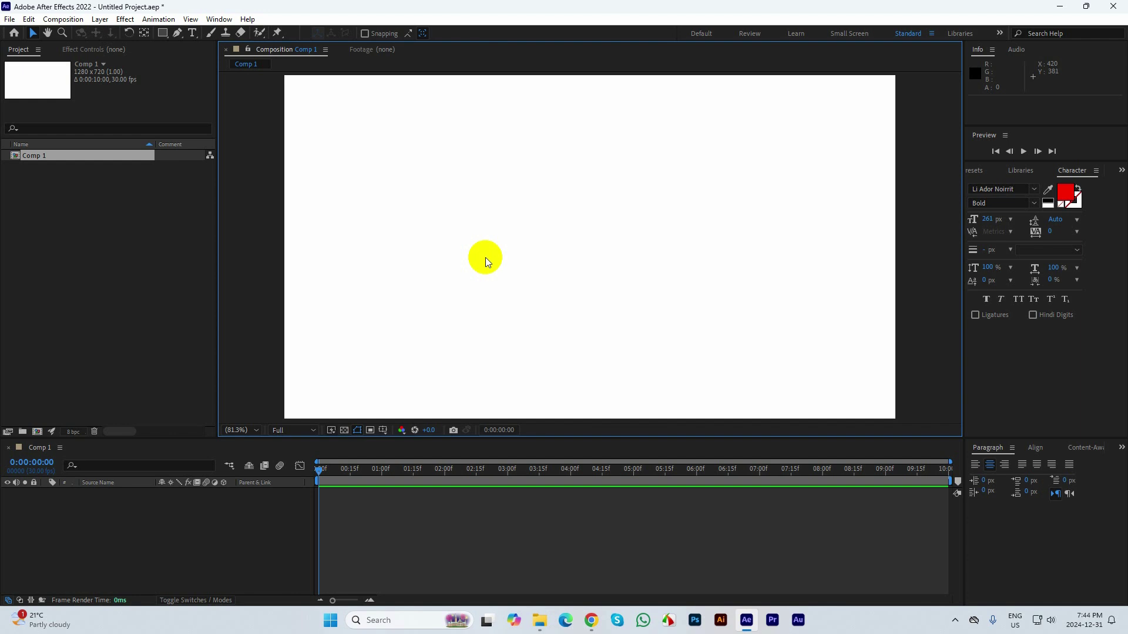
key("ctrl+k")
left_click(477, 379)
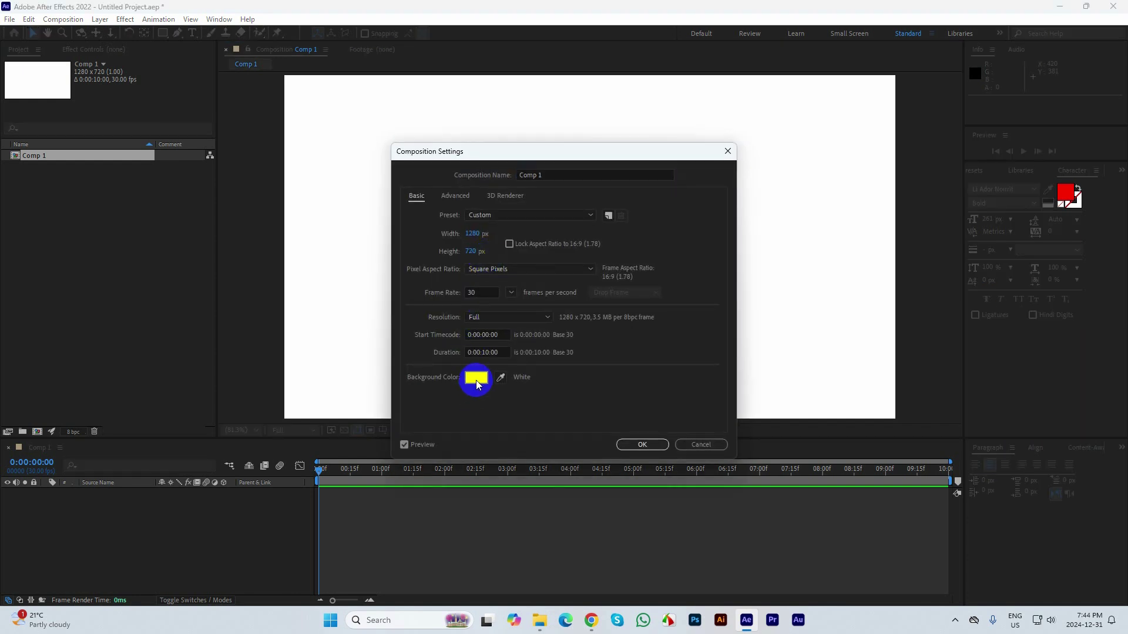
left_click_drag(446, 352, 395, 416)
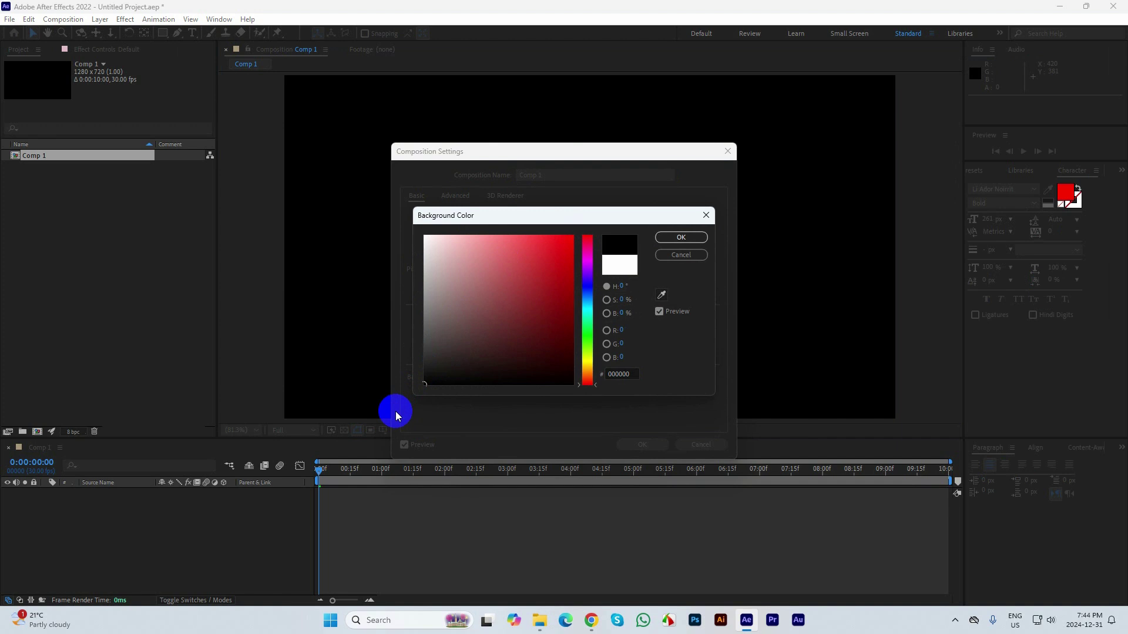
left_click(681, 238)
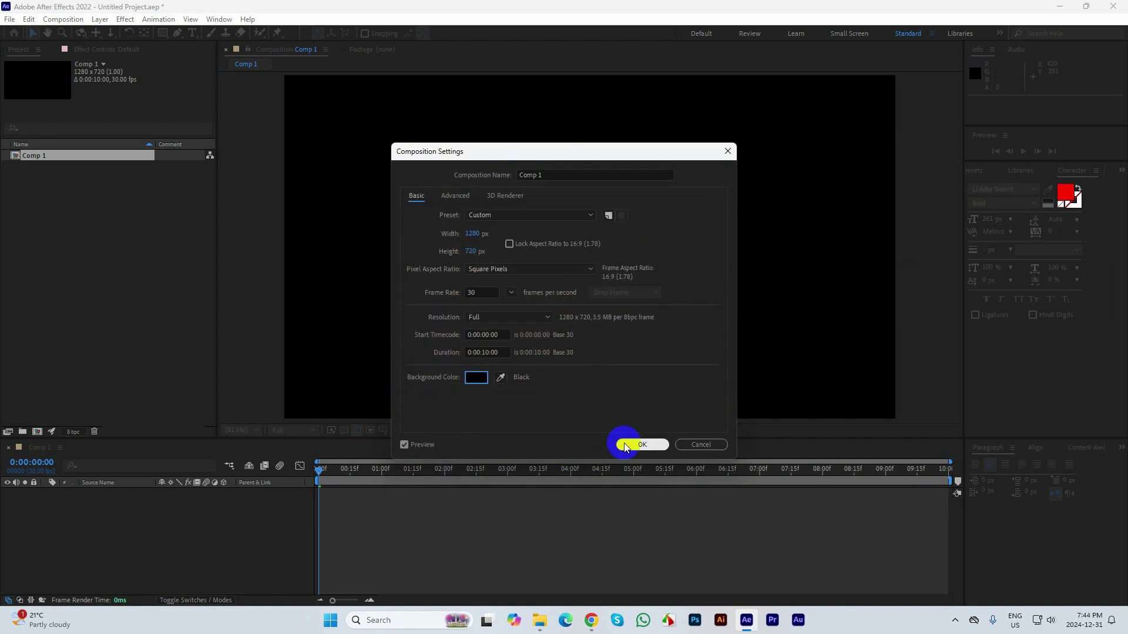
left_click(626, 447)
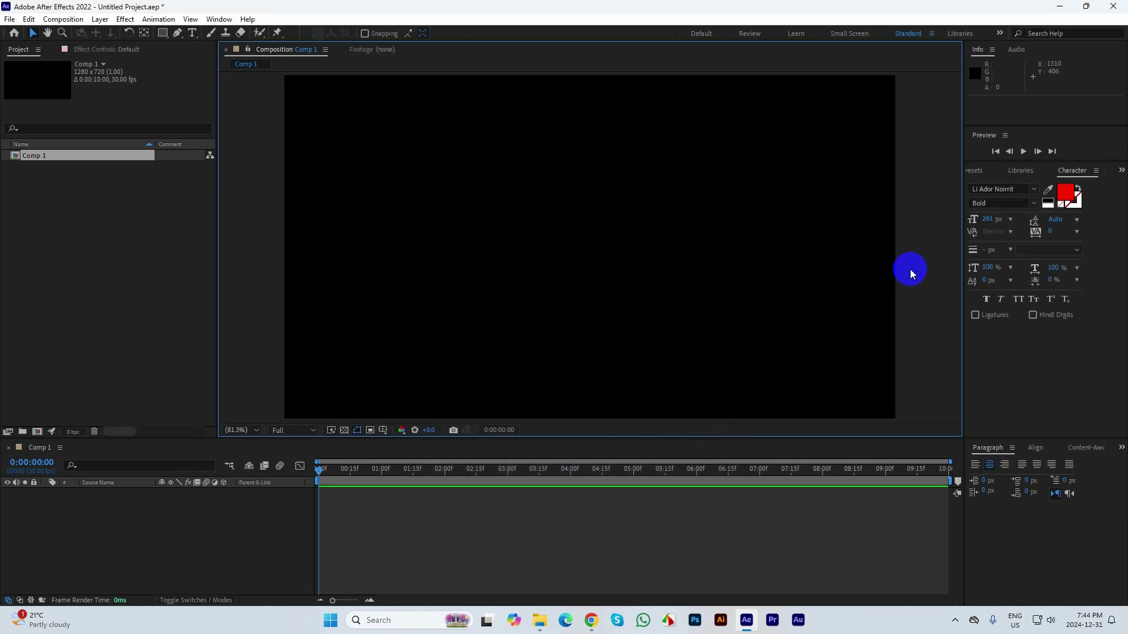
Step: Draw a wide rectangle shape, about 1034 by 254 px, across the middle of the composition
left_click(165, 36)
mouse_move(165, 36)
left_mouse_down()
mouse_move(207, 30)
mouse_move(200, 83)
mouse_move(164, 37)
left_mouse_up()
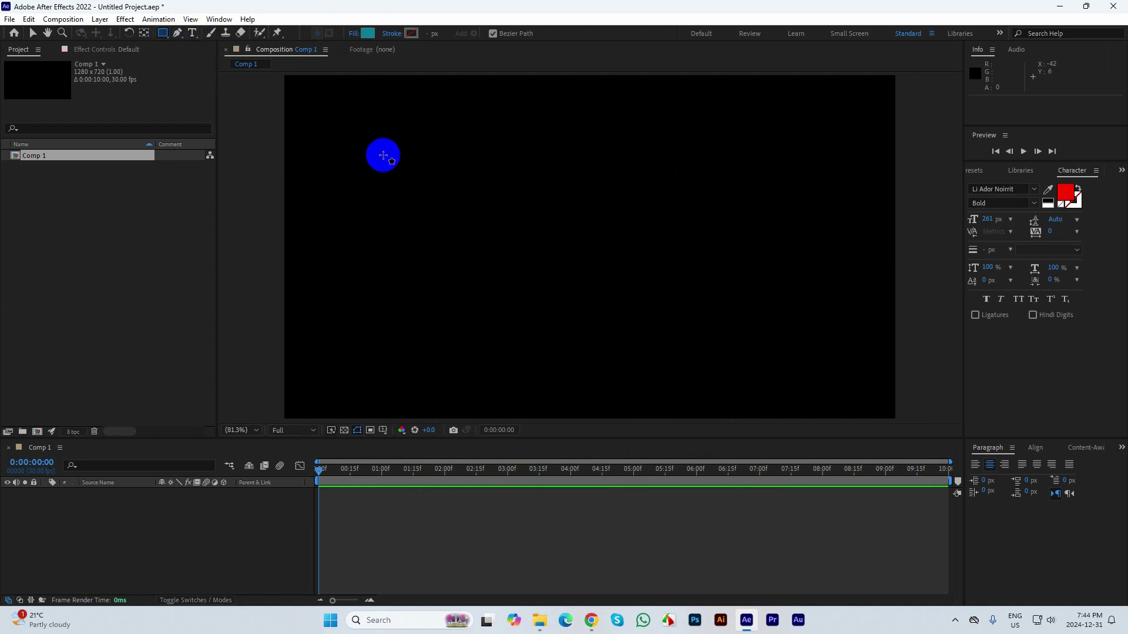
left_click_drag(358, 177, 850, 300)
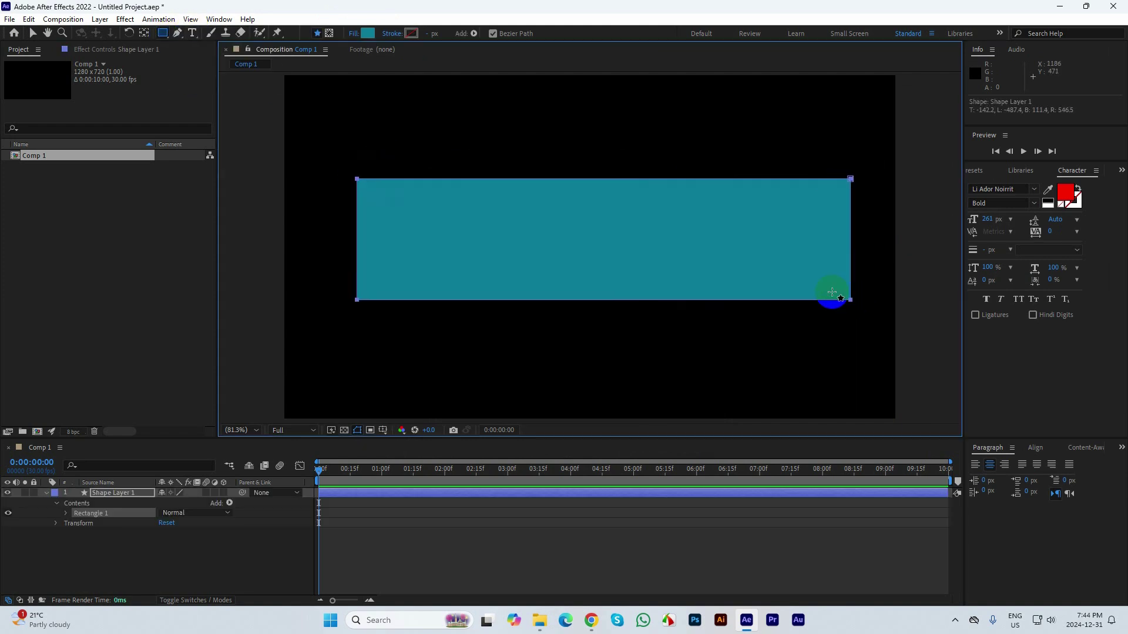
Step: Remove the rectangle's fill and give it a 6 px white stroke
left_click(356, 34)
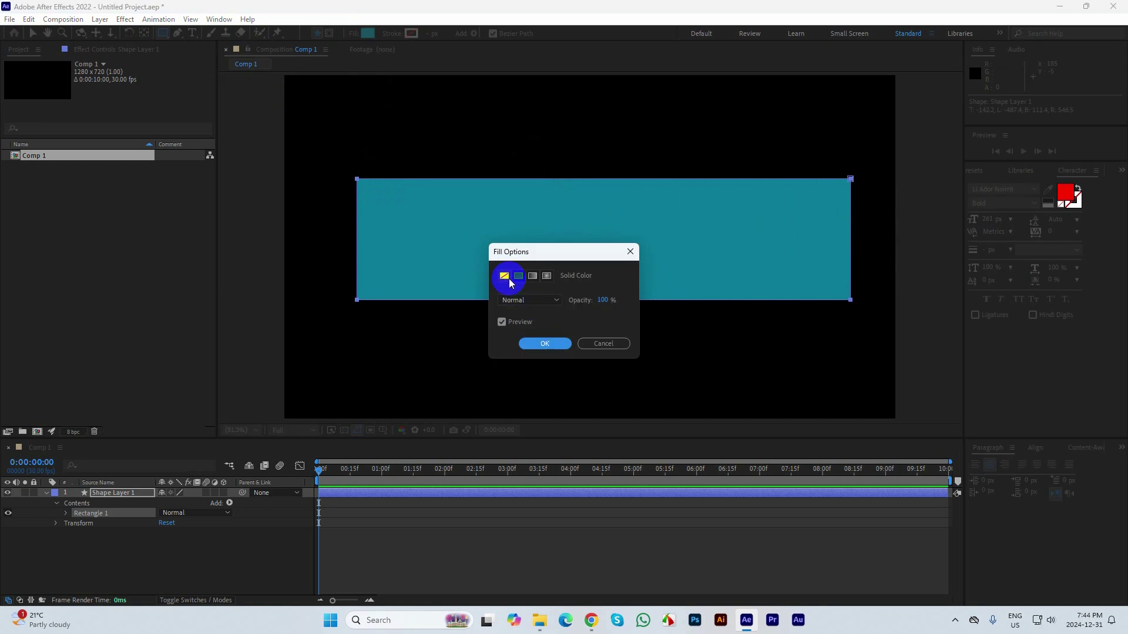
left_click(507, 277)
left_click(553, 344)
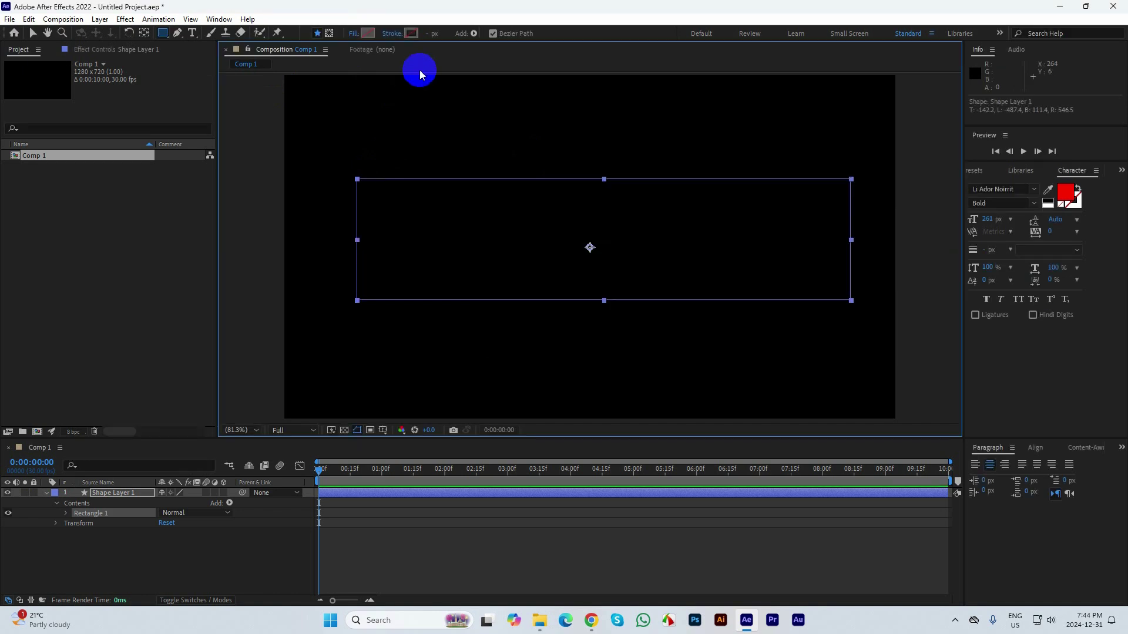
left_click_drag(435, 34, 438, 33)
left_click(34, 33)
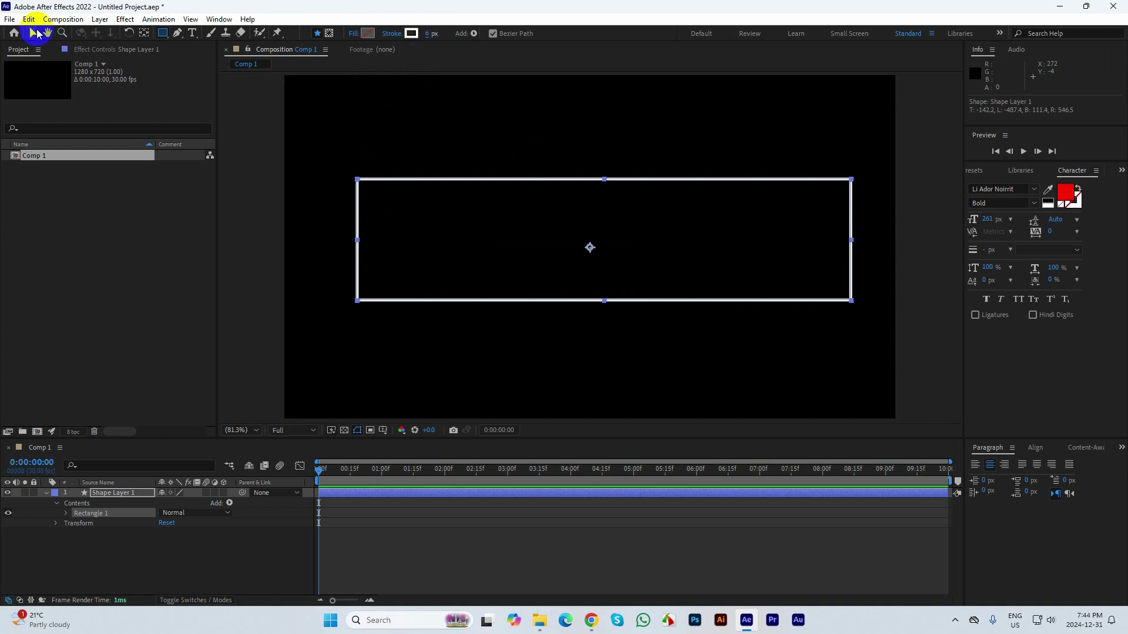
left_click(423, 191)
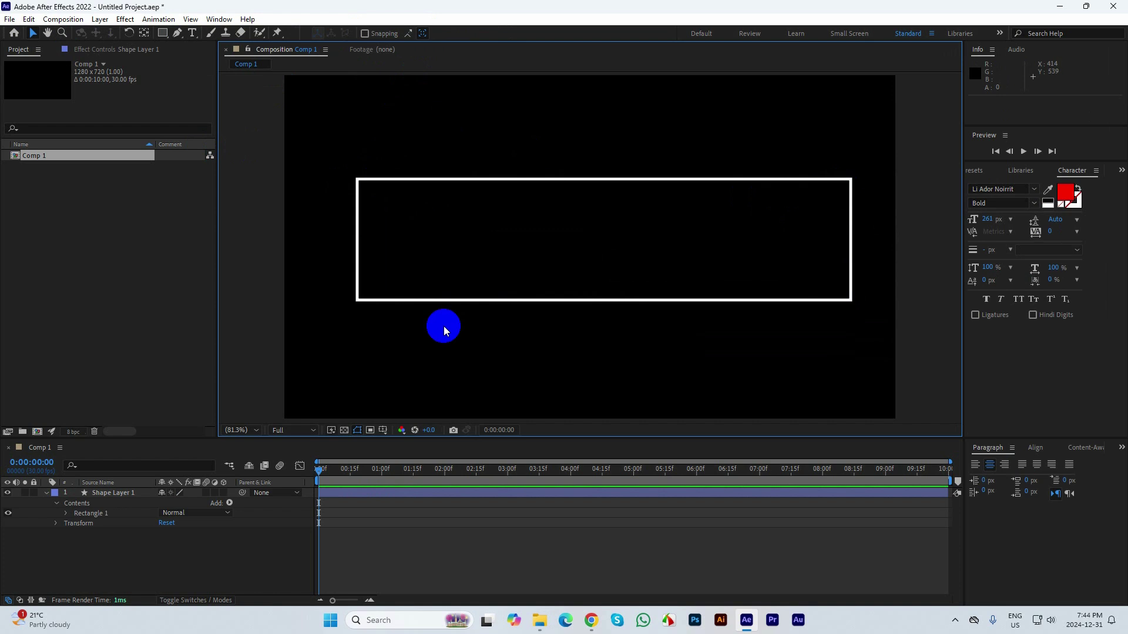
Step: Collapse the rectangle's layer and move the rectangle up to about position 641, 275
left_click(46, 493)
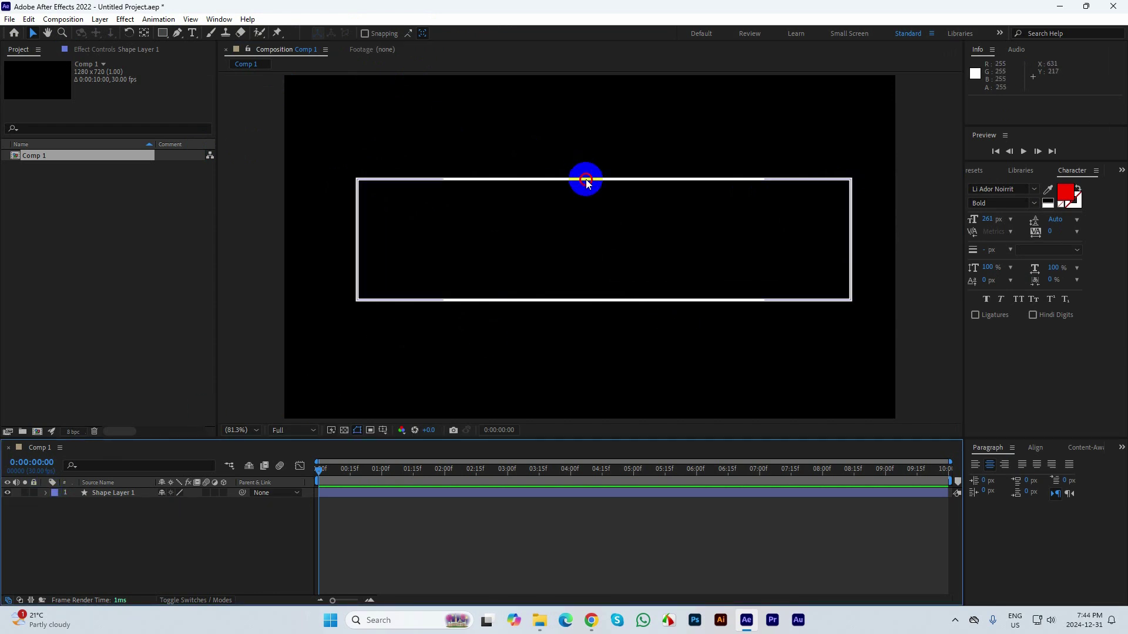
left_click_drag(585, 175, 585, 134)
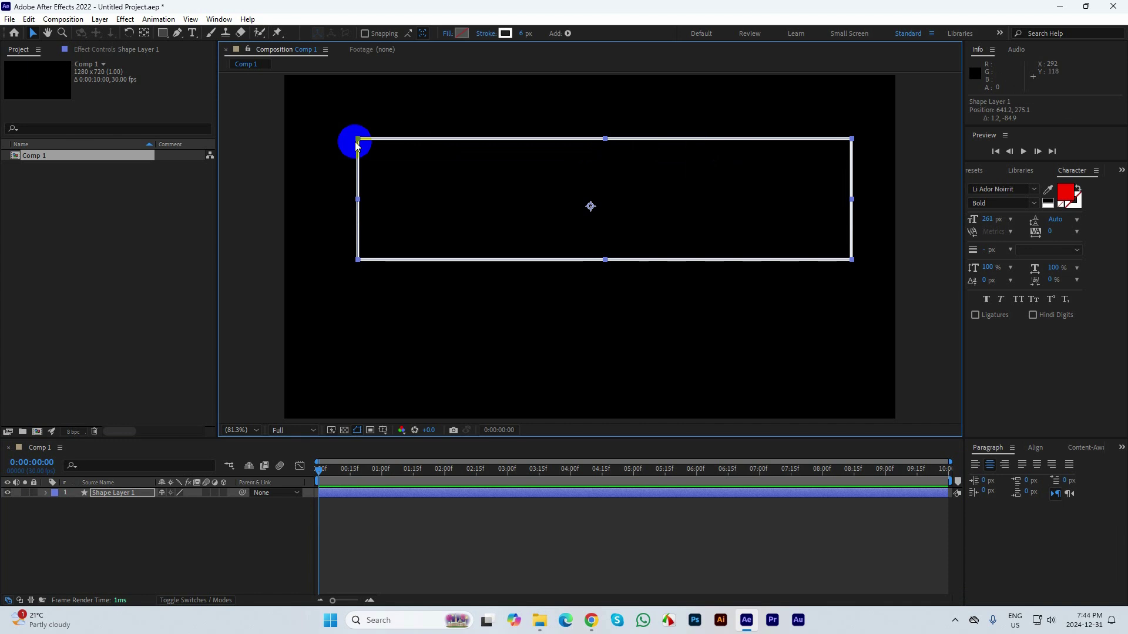
left_click(235, 181)
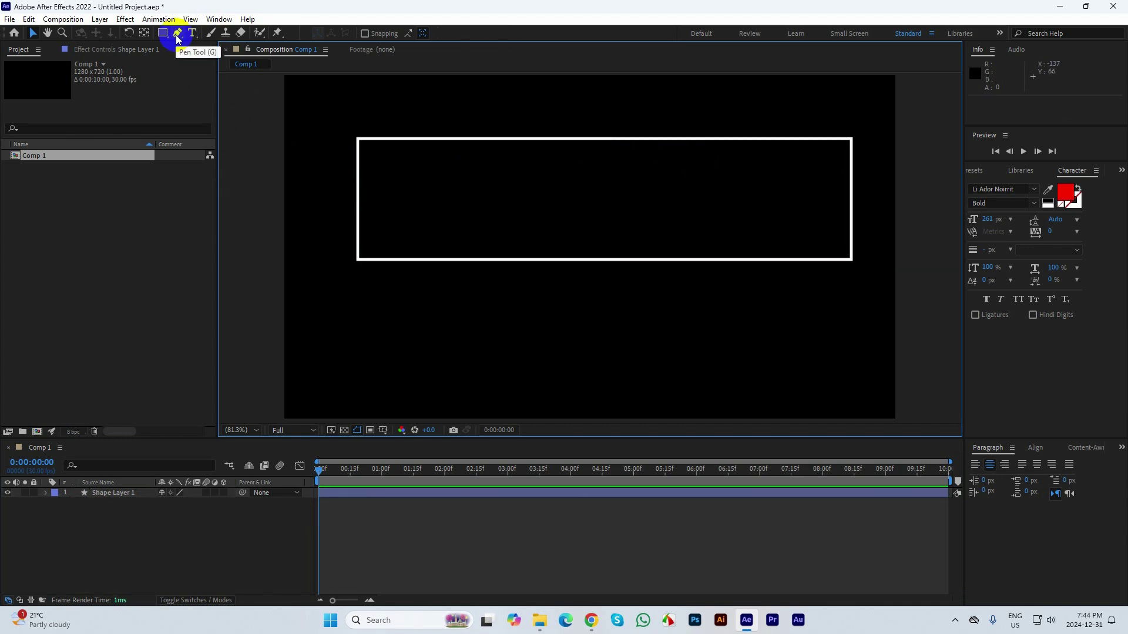
Step: Draw a straight horizontal line below the rectangle, matching its width, with an 8 px white stroke
left_click(177, 38)
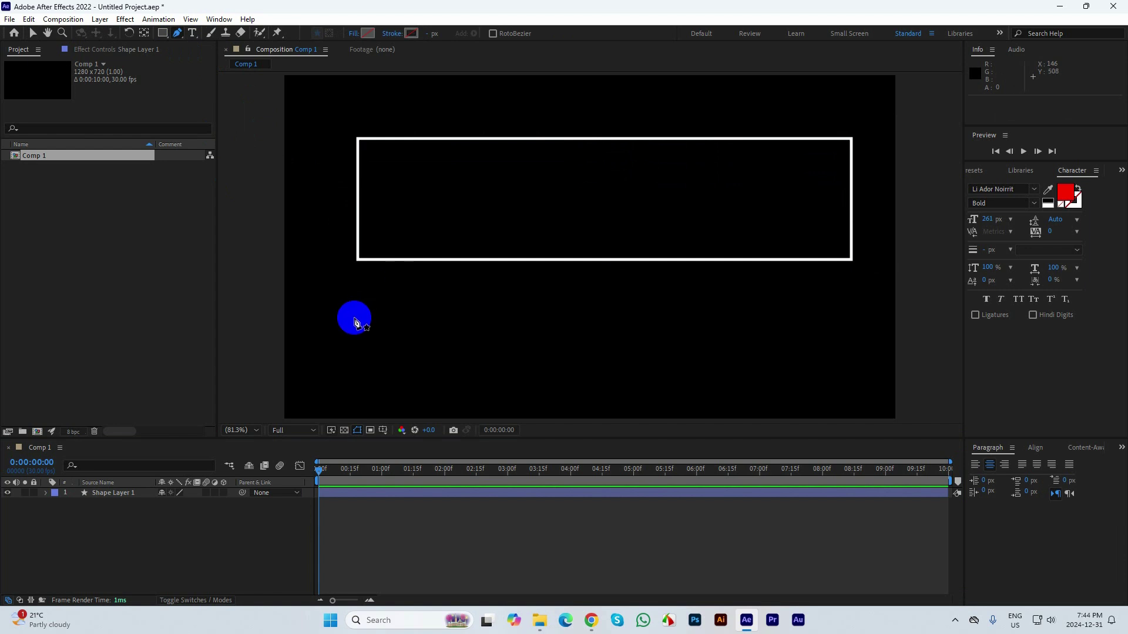
left_click(354, 317)
left_click(852, 317)
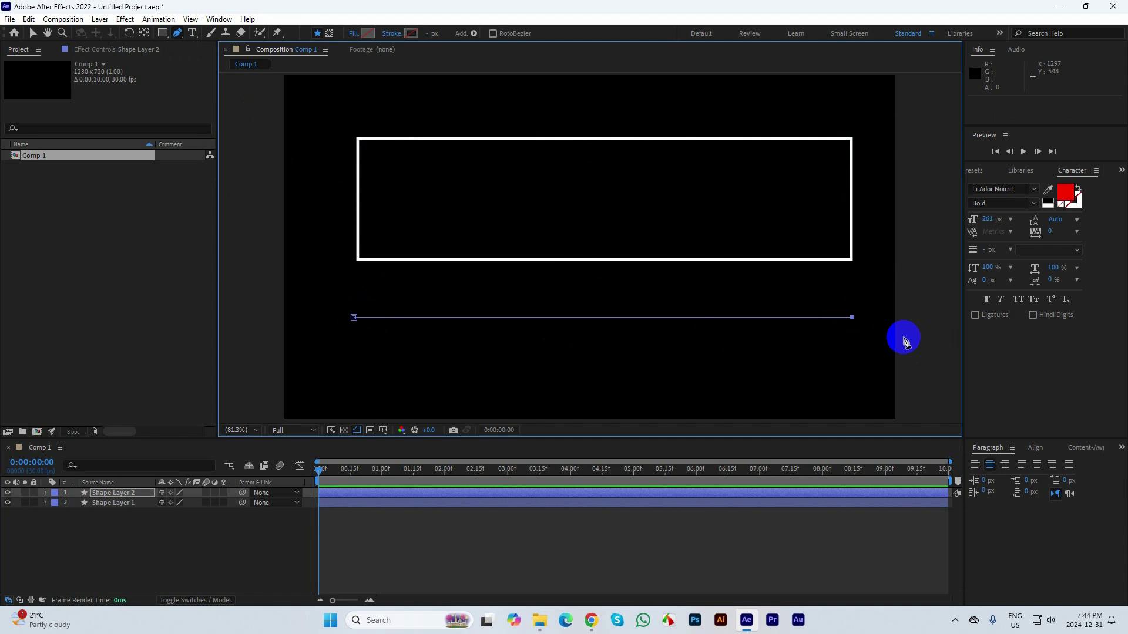
left_click_drag(429, 34, 431, 35)
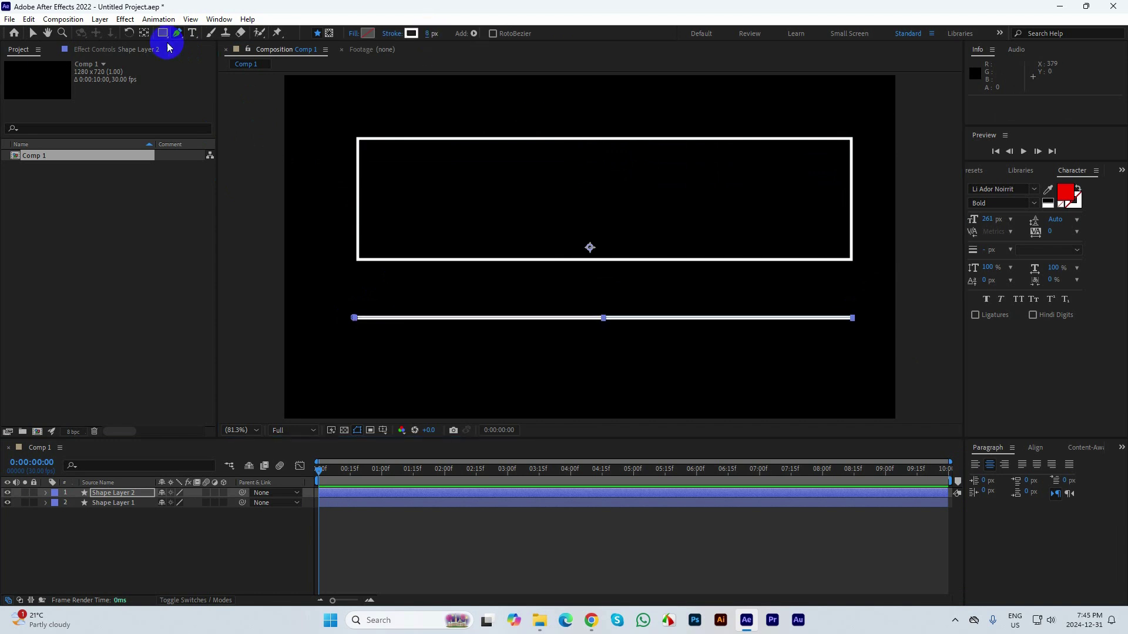
left_click(33, 33)
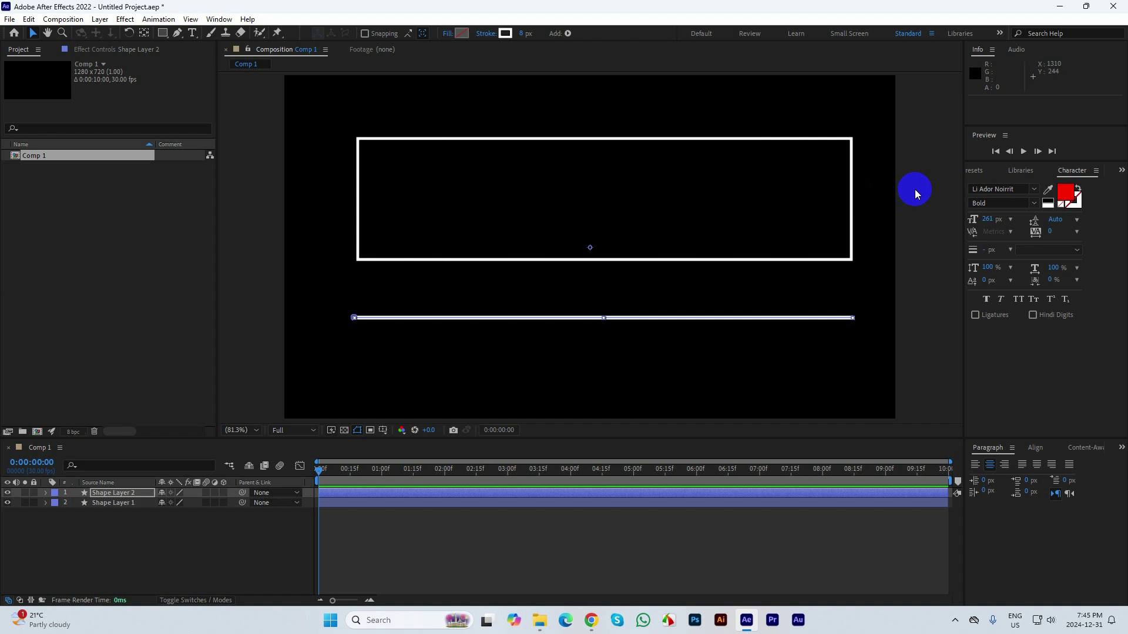
left_click(665, 298)
Step: Center the anchor point of the line layer on the line itself
left_click(120, 493)
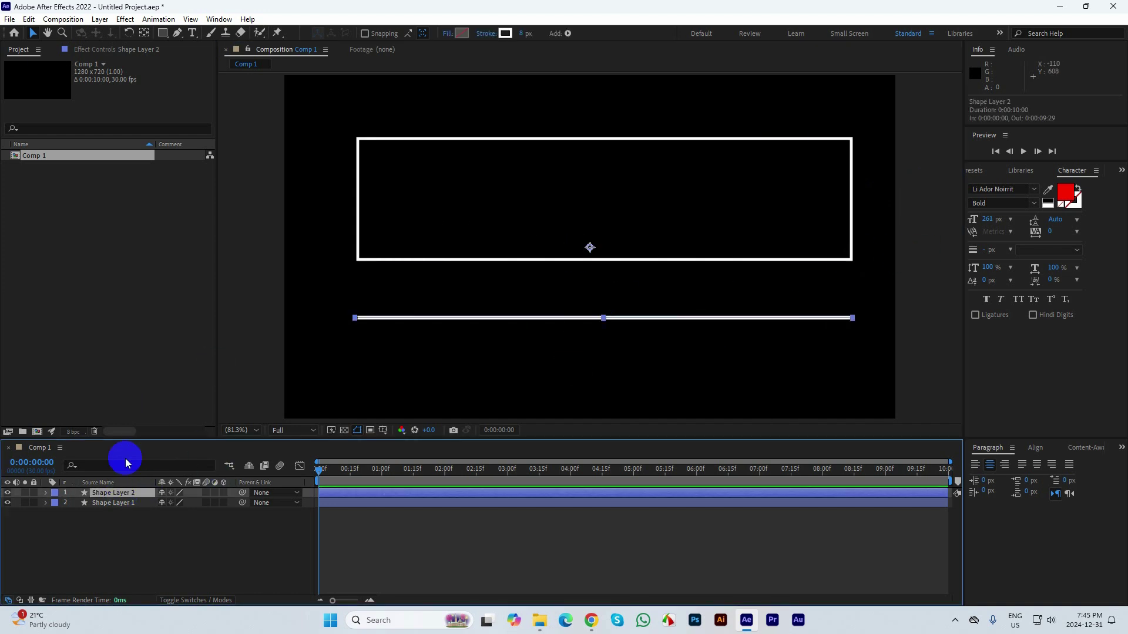
left_click(117, 504)
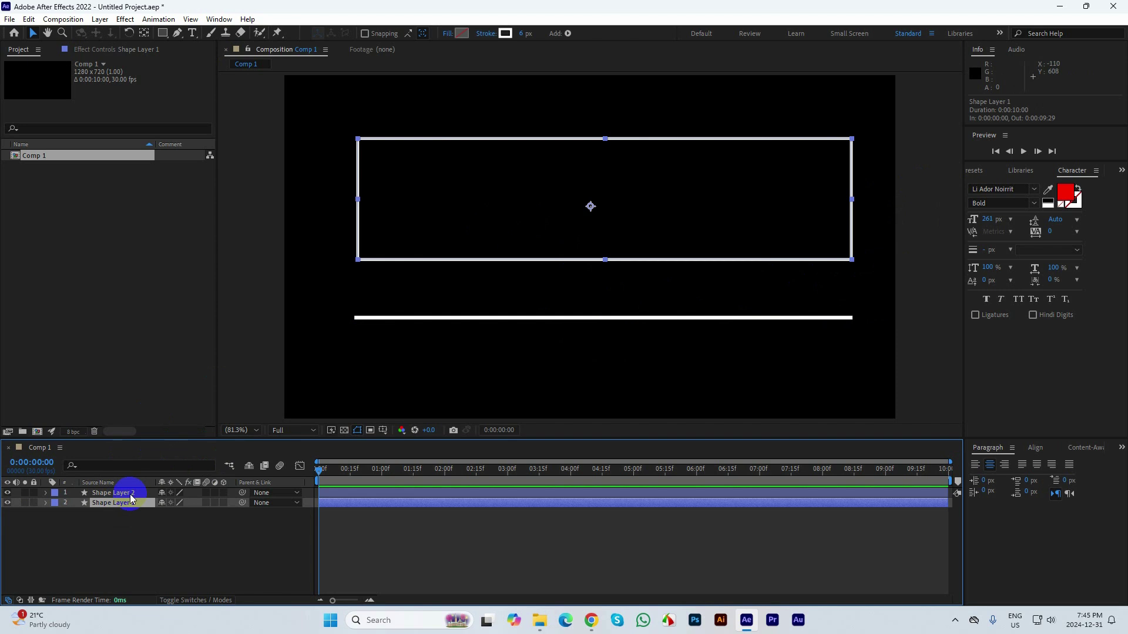
left_click(120, 493)
left_click(146, 34)
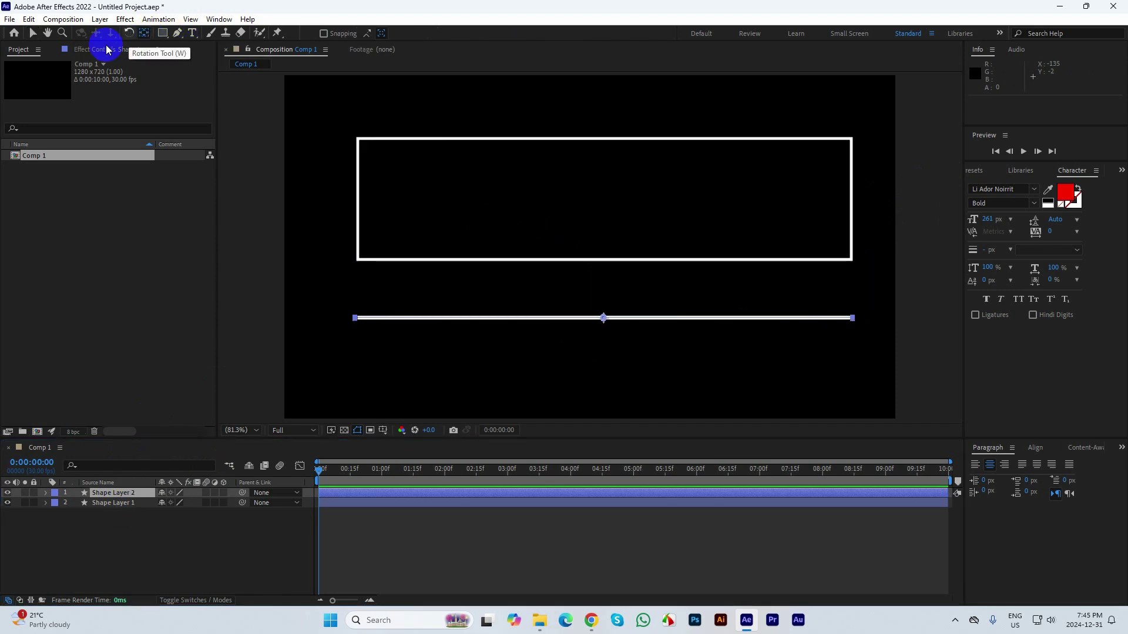
left_click(33, 32)
left_click(463, 252)
left_click(675, 322)
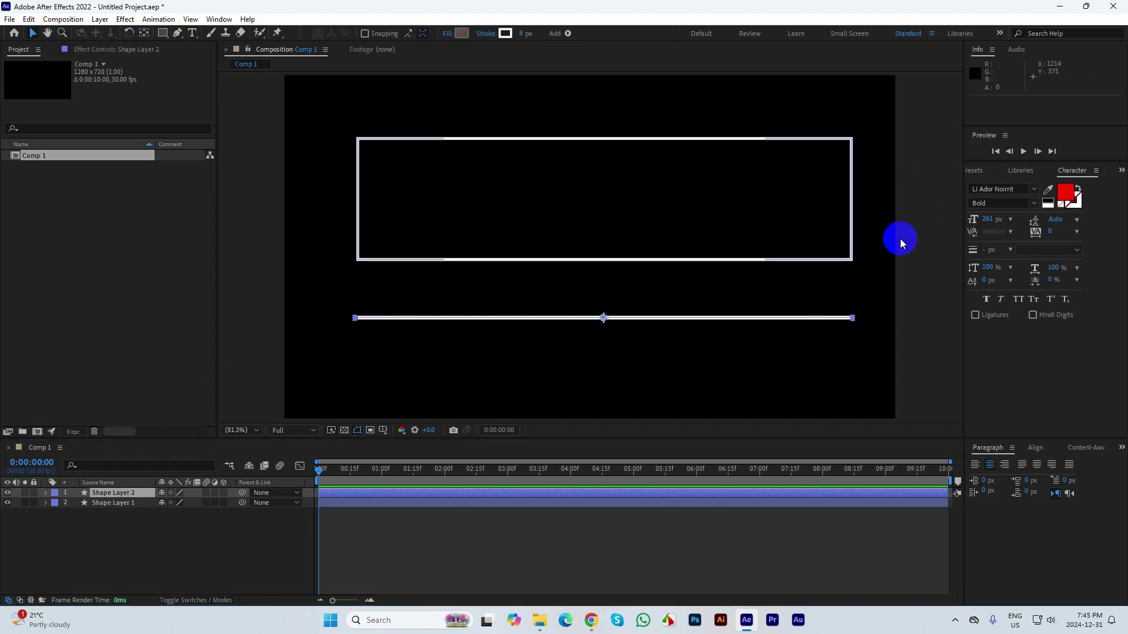
left_click(918, 223)
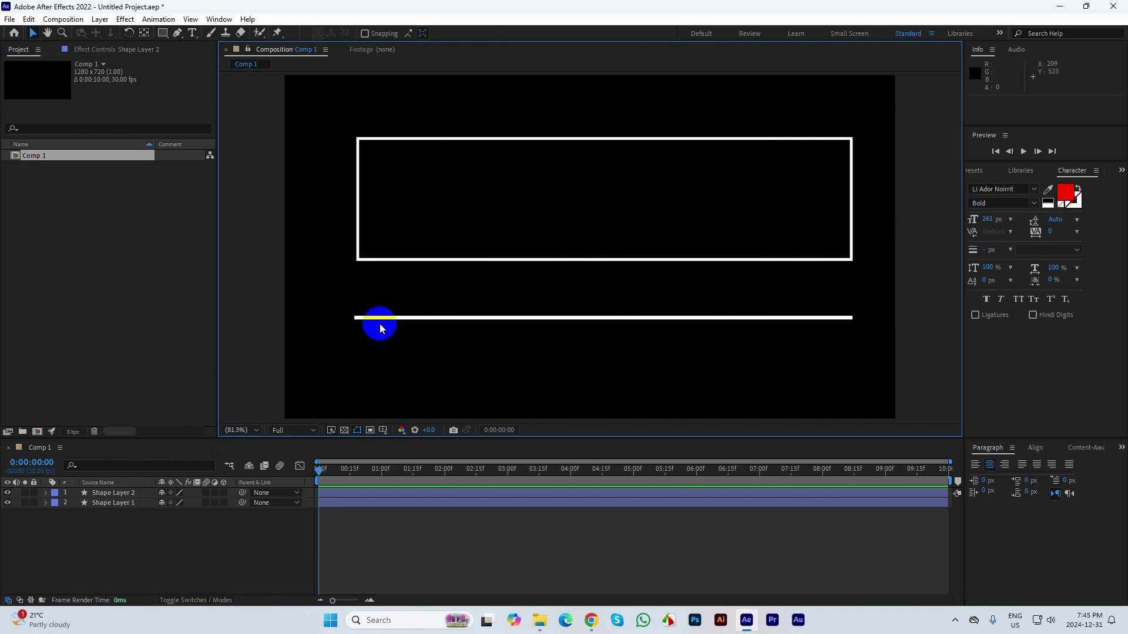
Step: Show the line layer's Scale property and unlink its width and height proportions
left_click(356, 316)
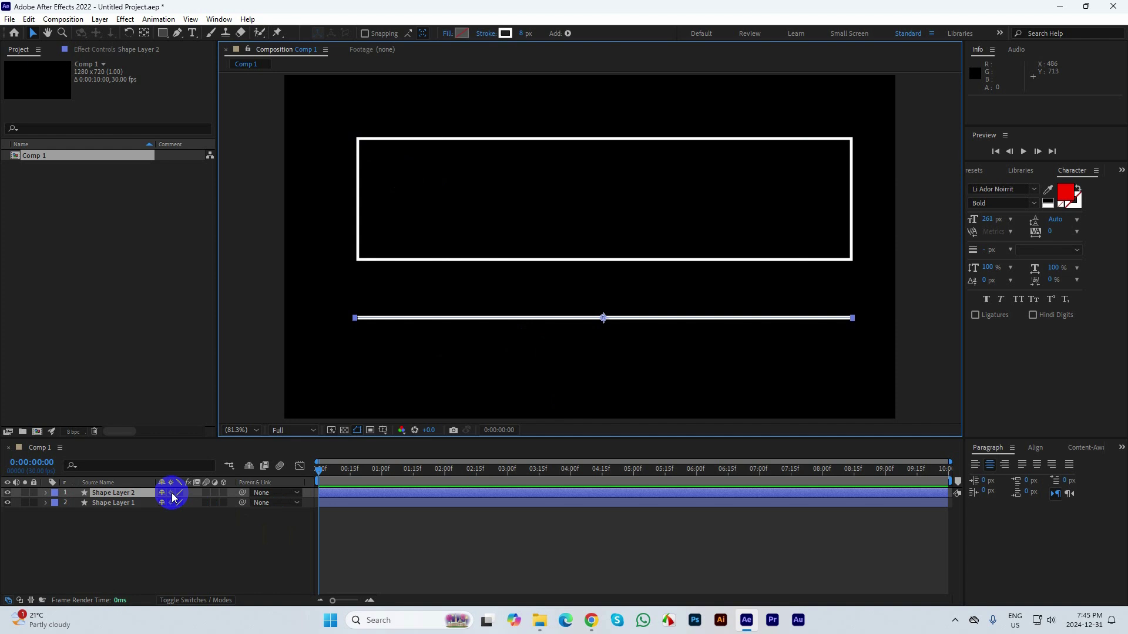
key("s")
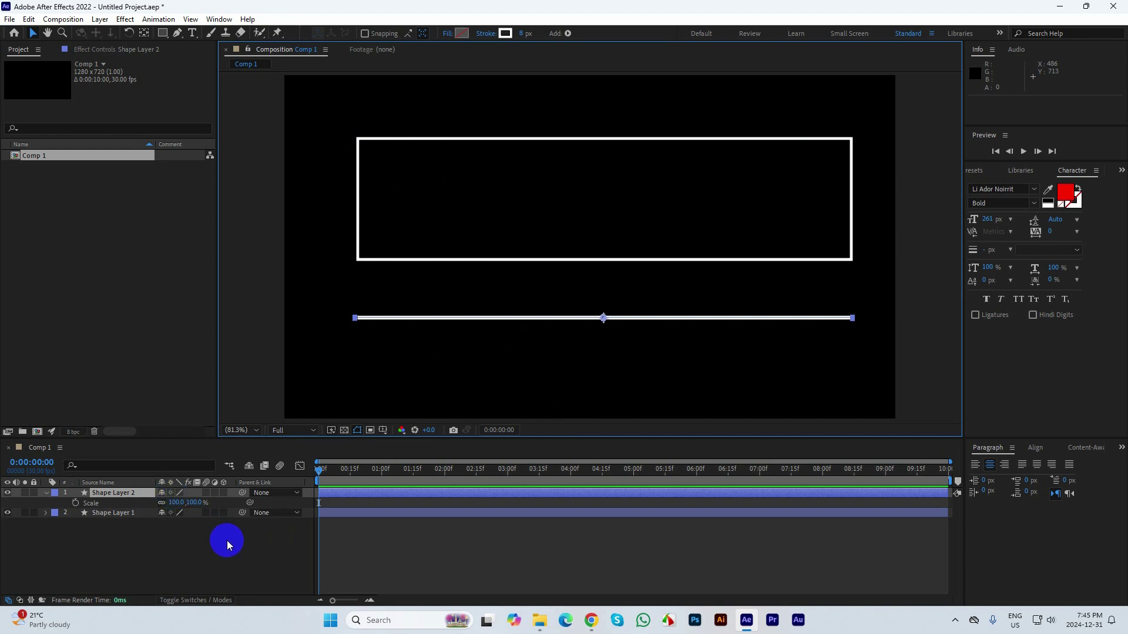
left_click(159, 505)
Step: Try reducing the line's horizontal scale, and undo the change
left_click_drag(197, 503, 144, 521)
key("ctrl+z")
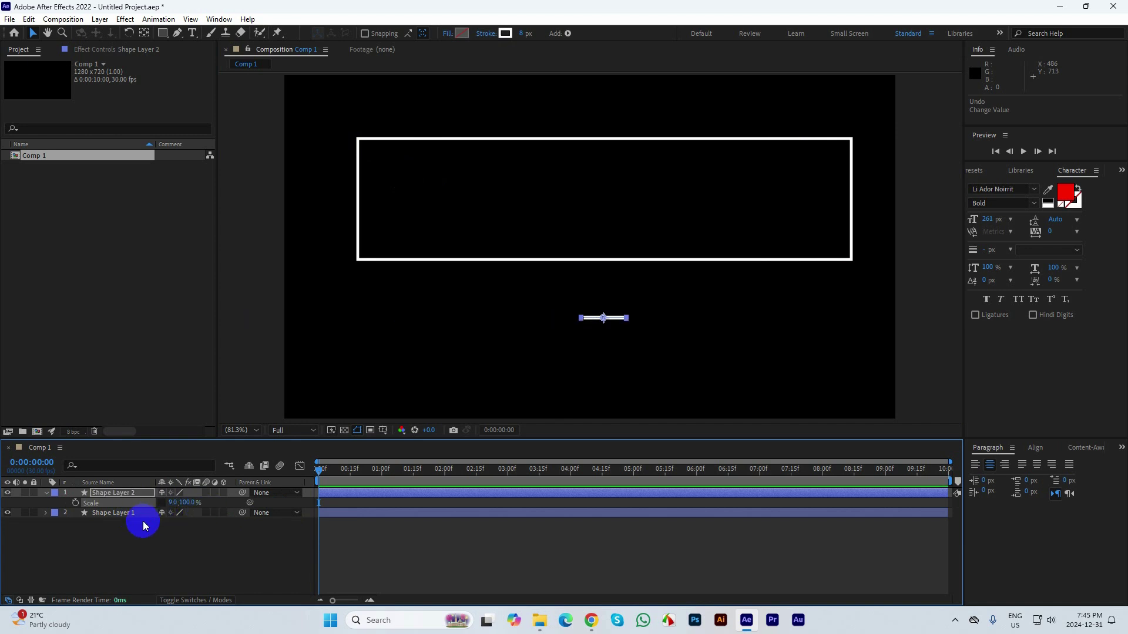
key("ctrl+z")
Step: At 0:00:00:15, set the line's horizontal scale to 0% and add a Scale keyframe
left_click_drag(315, 469, 350, 470)
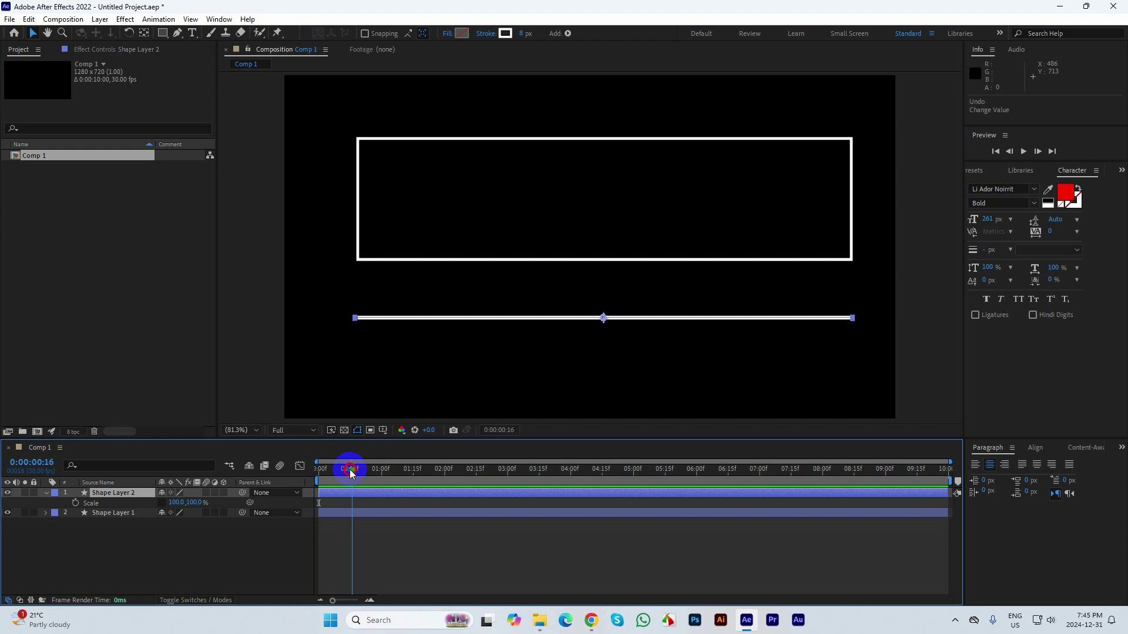
left_click(176, 503)
type("0")
key("Return")
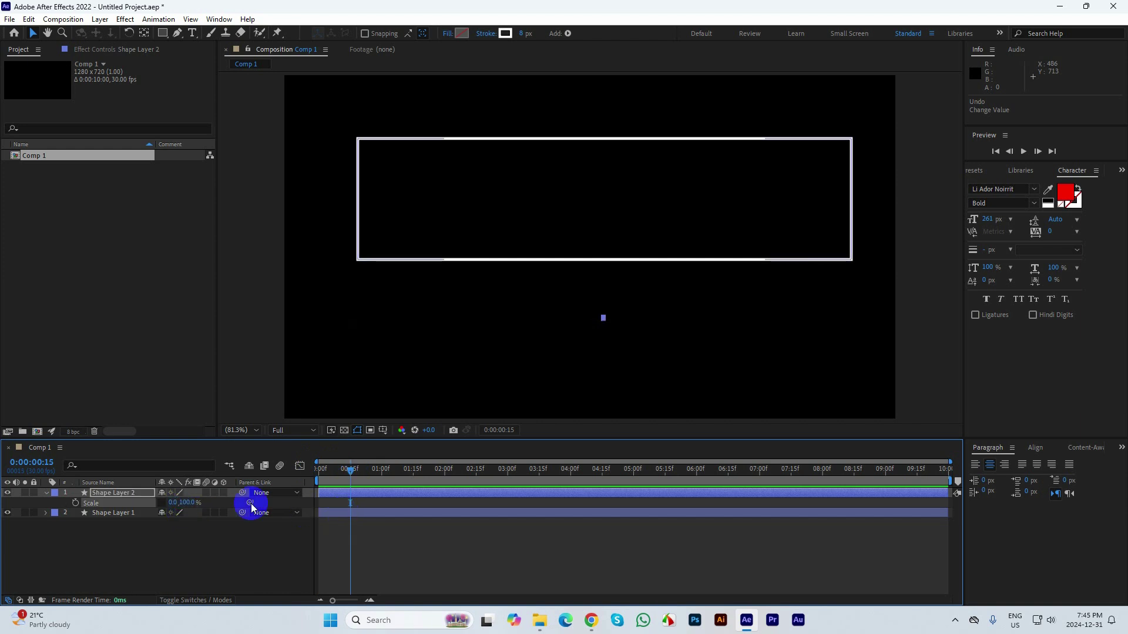
left_click(82, 503)
left_click(336, 480)
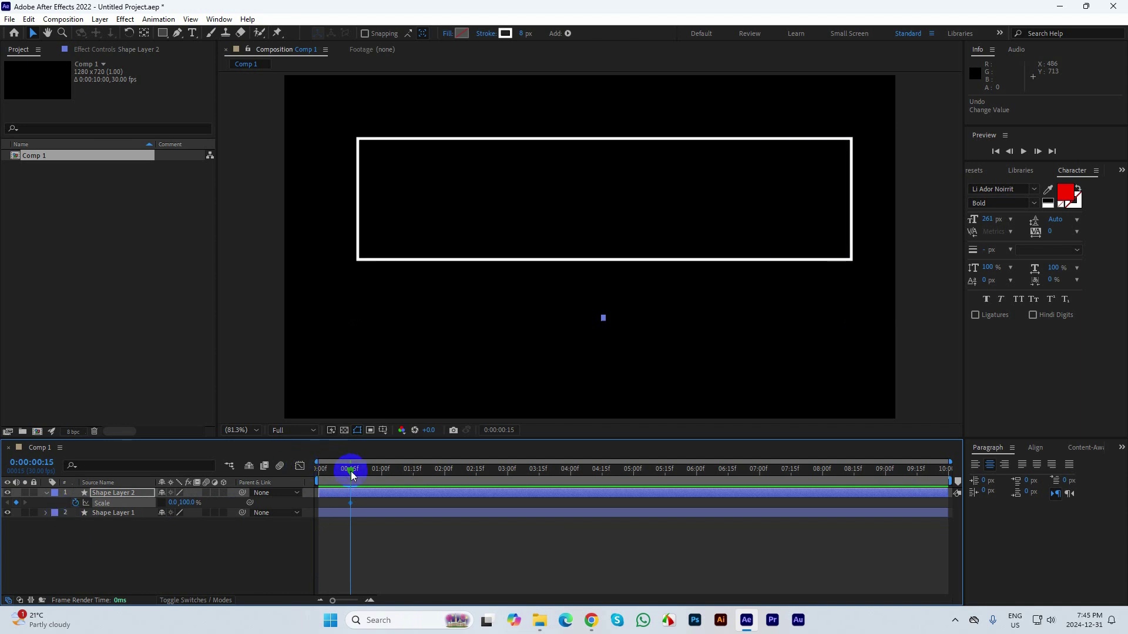
Step: At 0:00:01:15, set the line's horizontal scale to 100% and preview the animation
left_click_drag(350, 471, 413, 477)
left_click(173, 503)
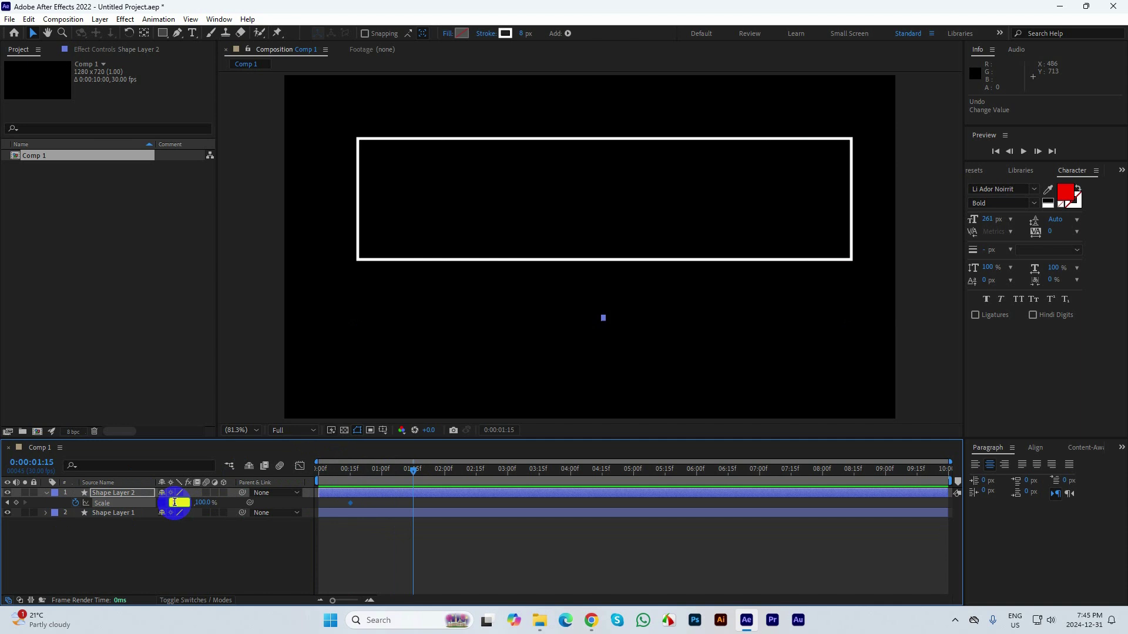
type("100")
key("Return")
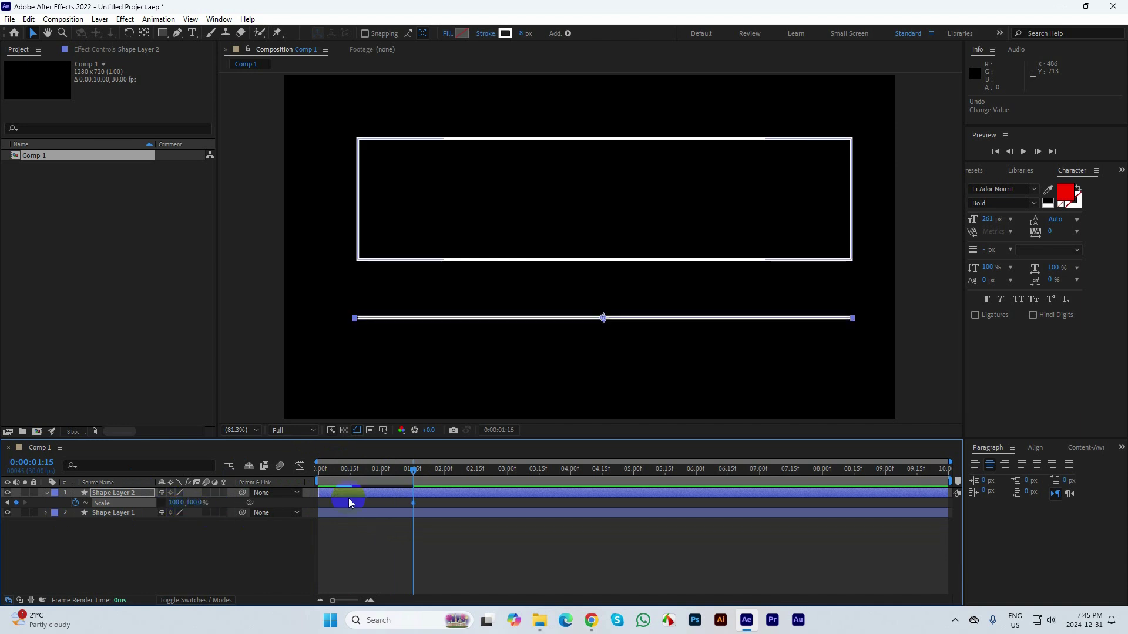
left_click_drag(411, 474, 327, 477)
key("space")
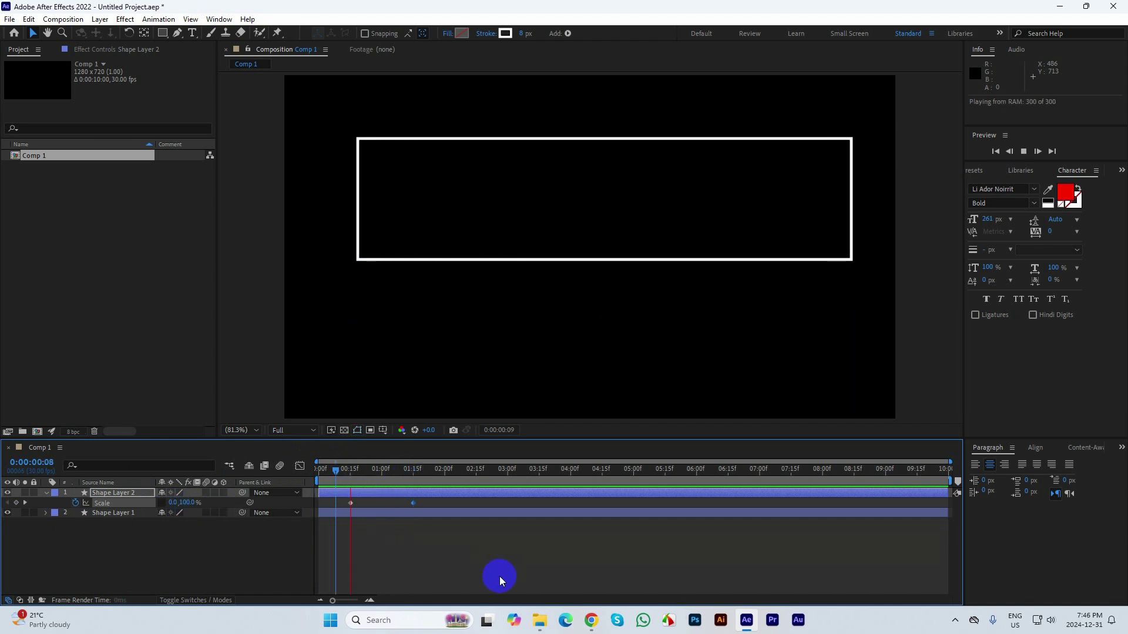
Step: Apply Easy Ease to both of the line's Scale keyframes and shape their speed graph to peak early
left_click(436, 521)
left_click(422, 505)
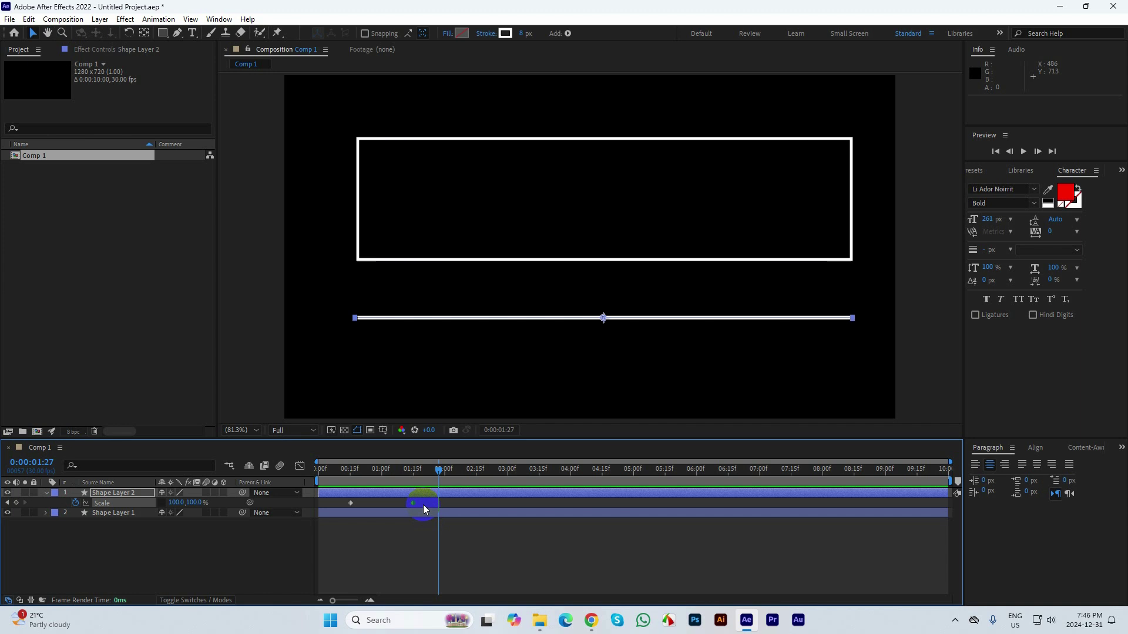
left_click_drag(423, 505, 340, 506)
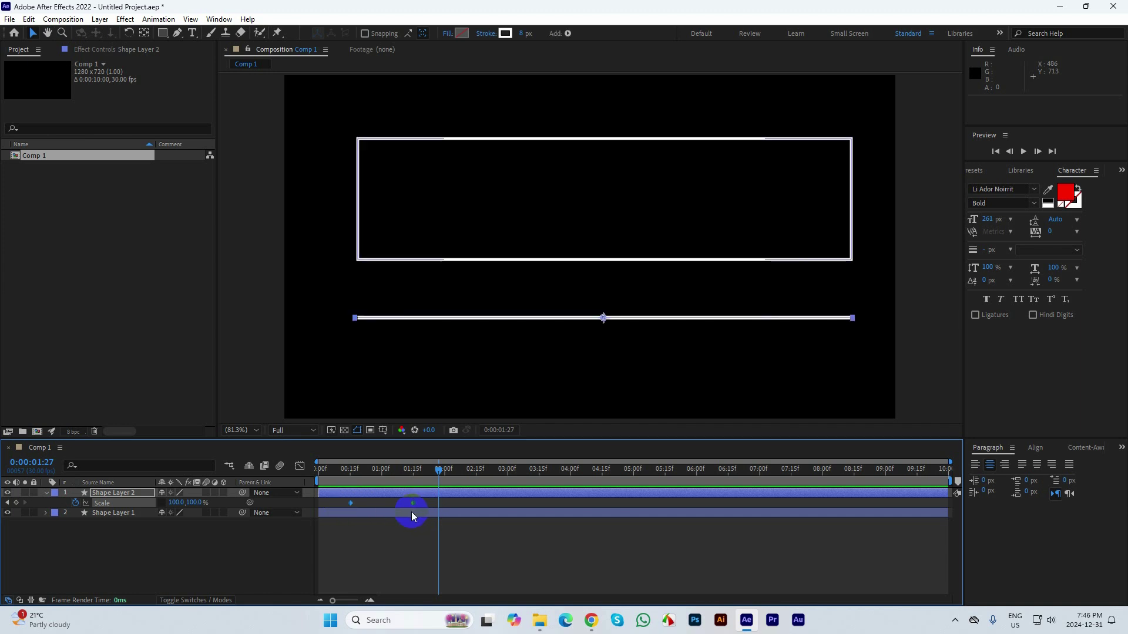
left_click(300, 465)
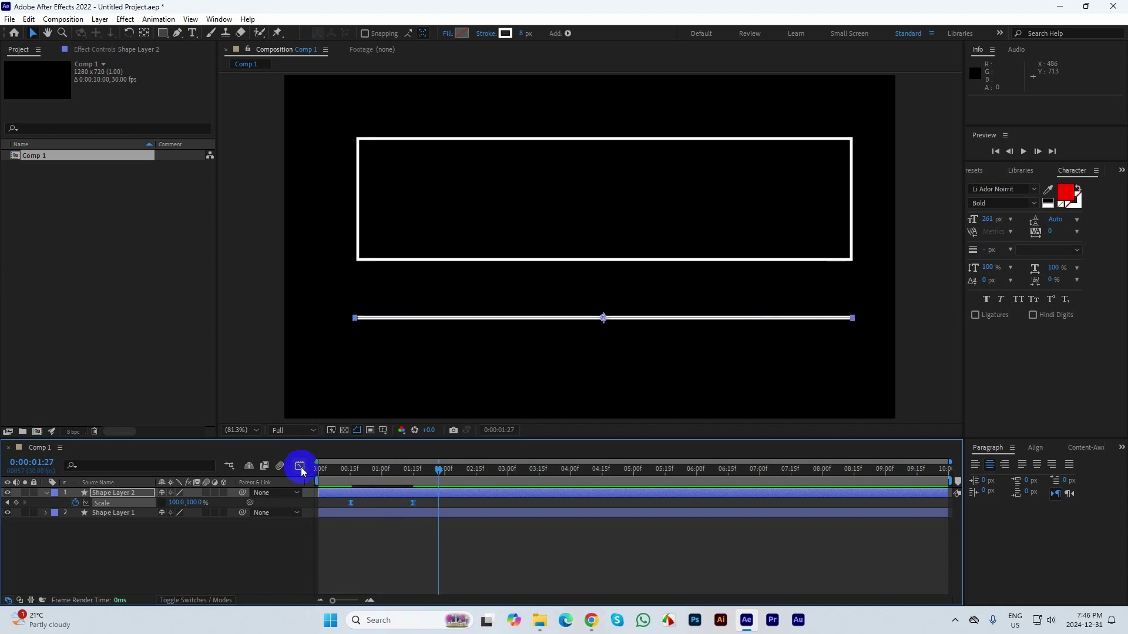
left_click_drag(419, 538, 391, 579)
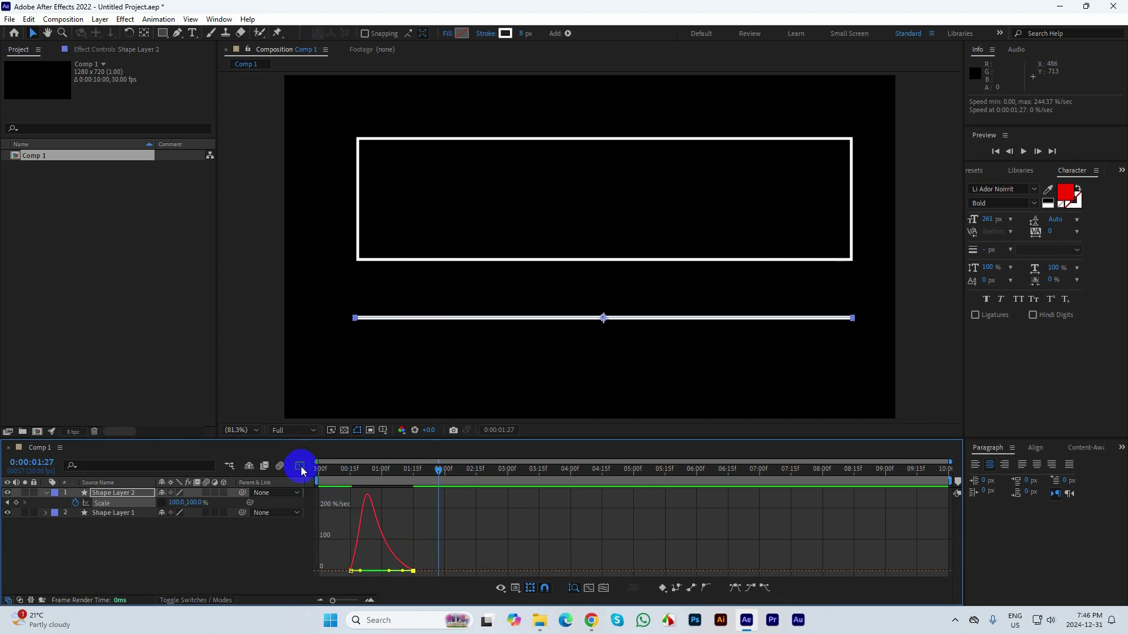
left_click(300, 466)
Step: Play back the eased line animation several times and scrub between its two Scale keyframes
left_click(335, 482)
key("space")
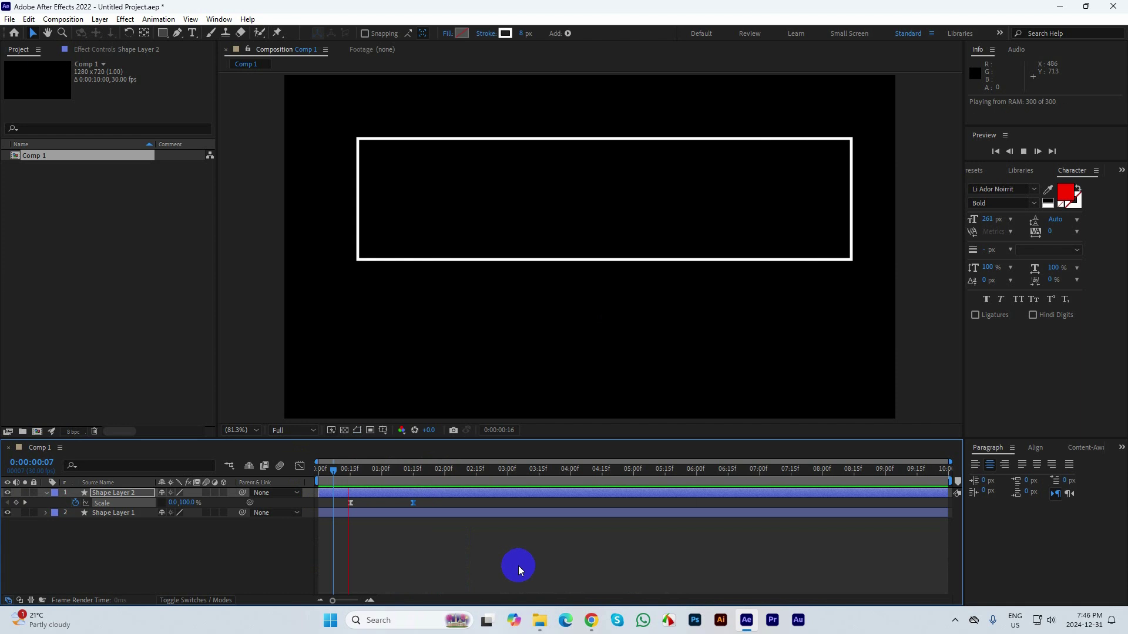
left_click_drag(443, 470, 337, 470)
key("space")
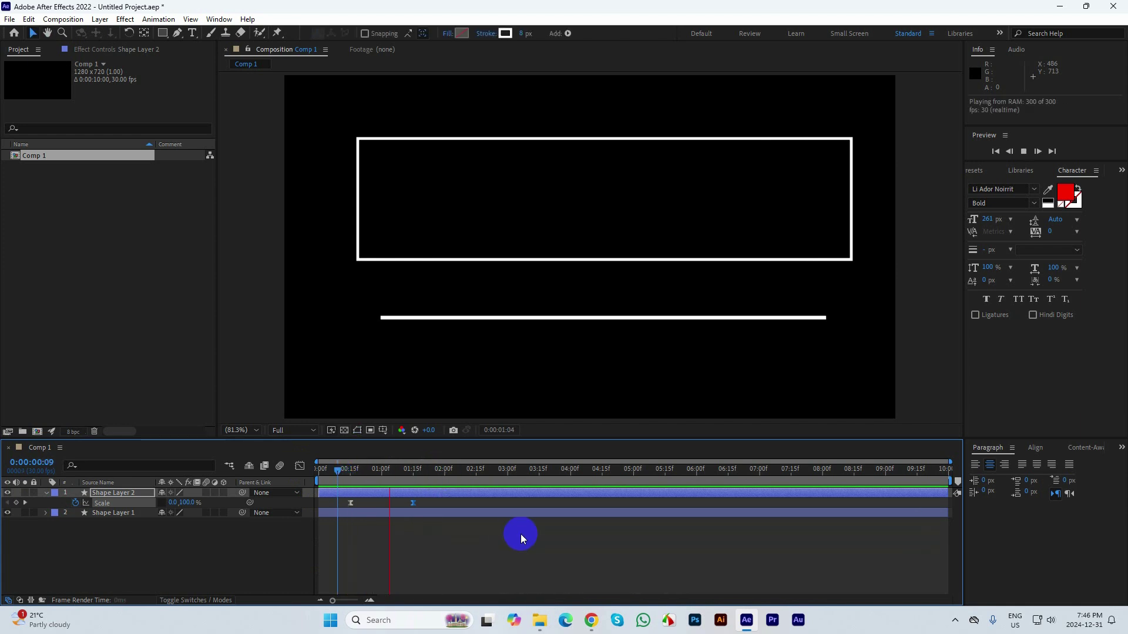
key("v")
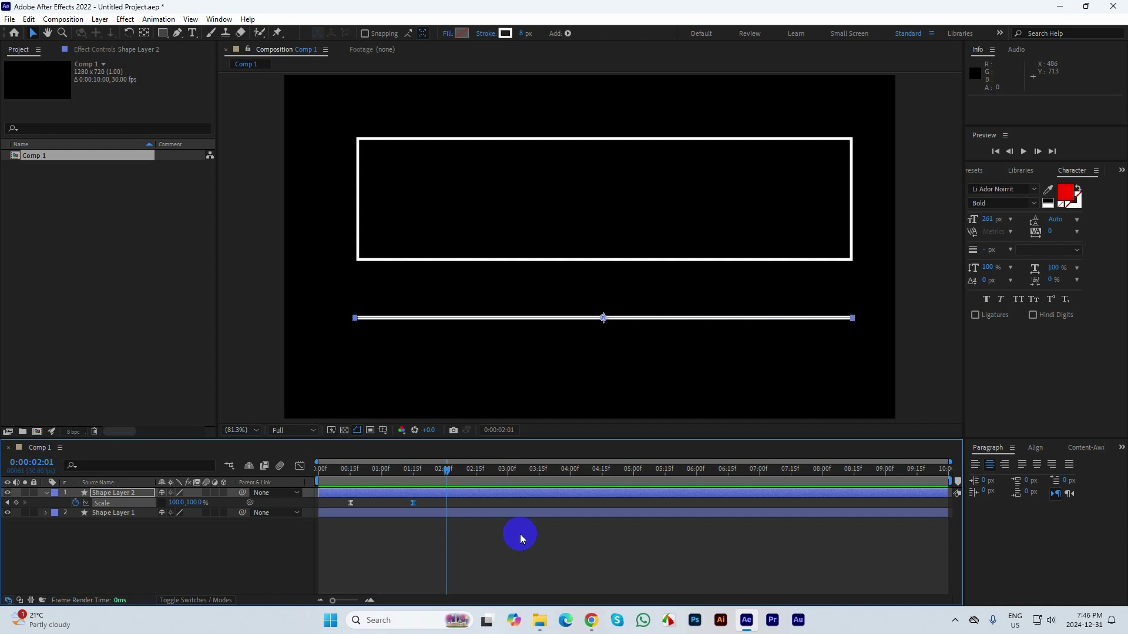
left_click_drag(448, 470, 349, 488)
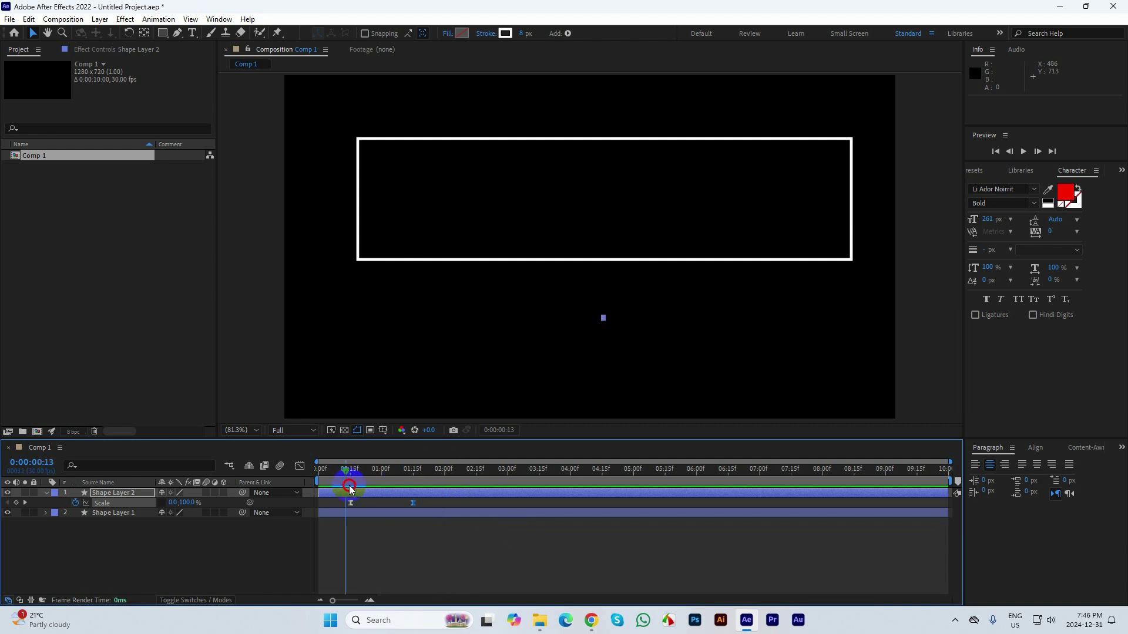
left_click(446, 538)
key("space")
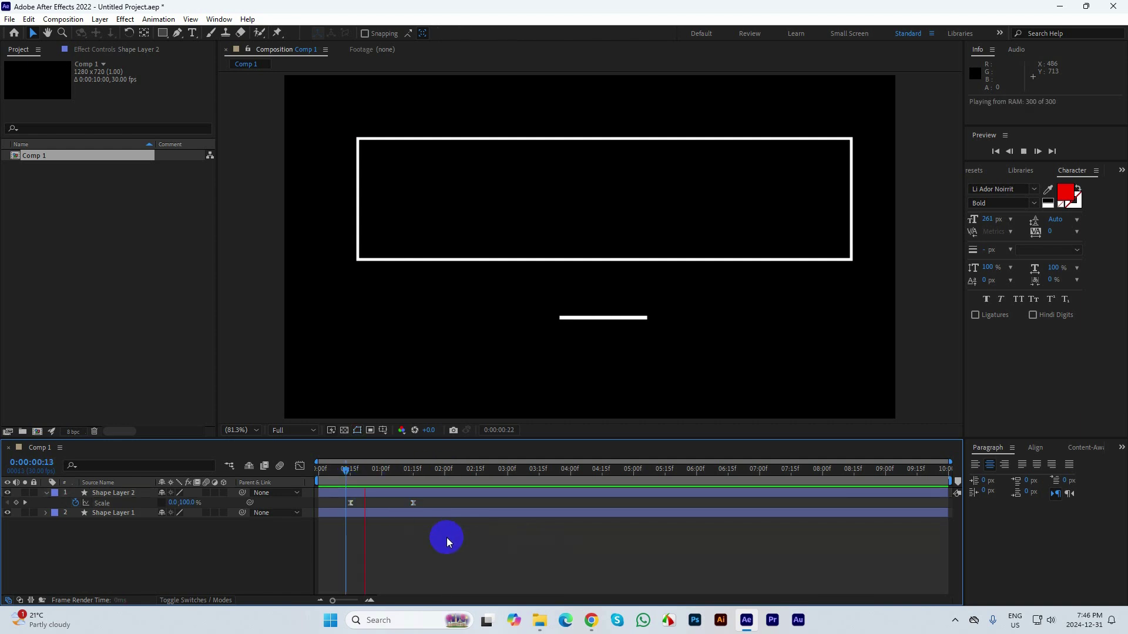
key("space")
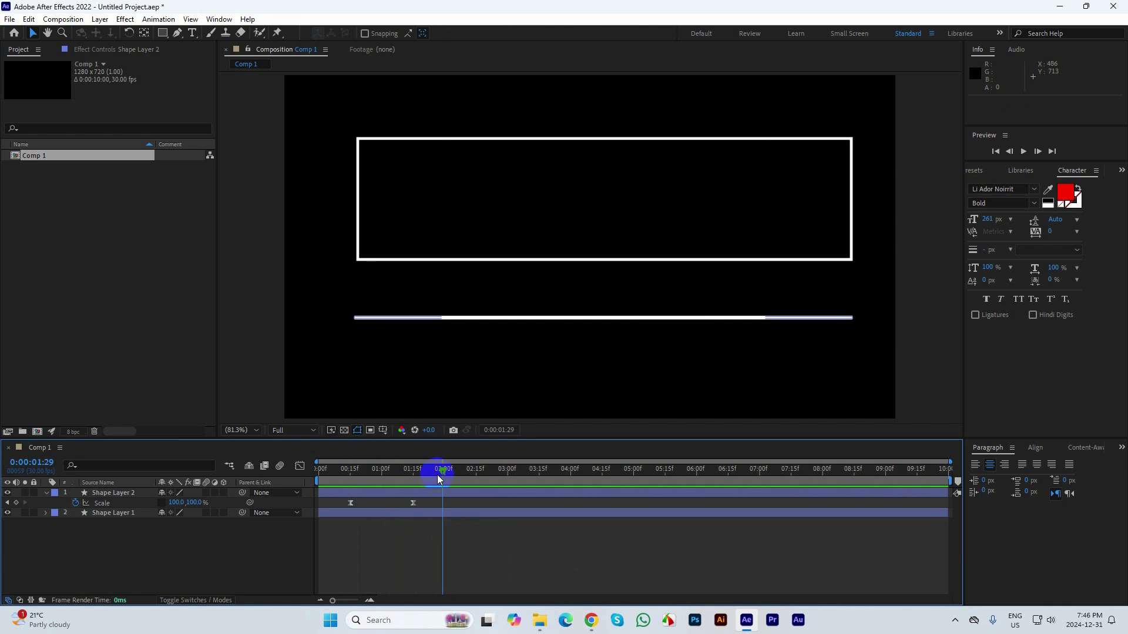
left_click_drag(437, 473, 348, 473)
left_click_drag(350, 476, 413, 472)
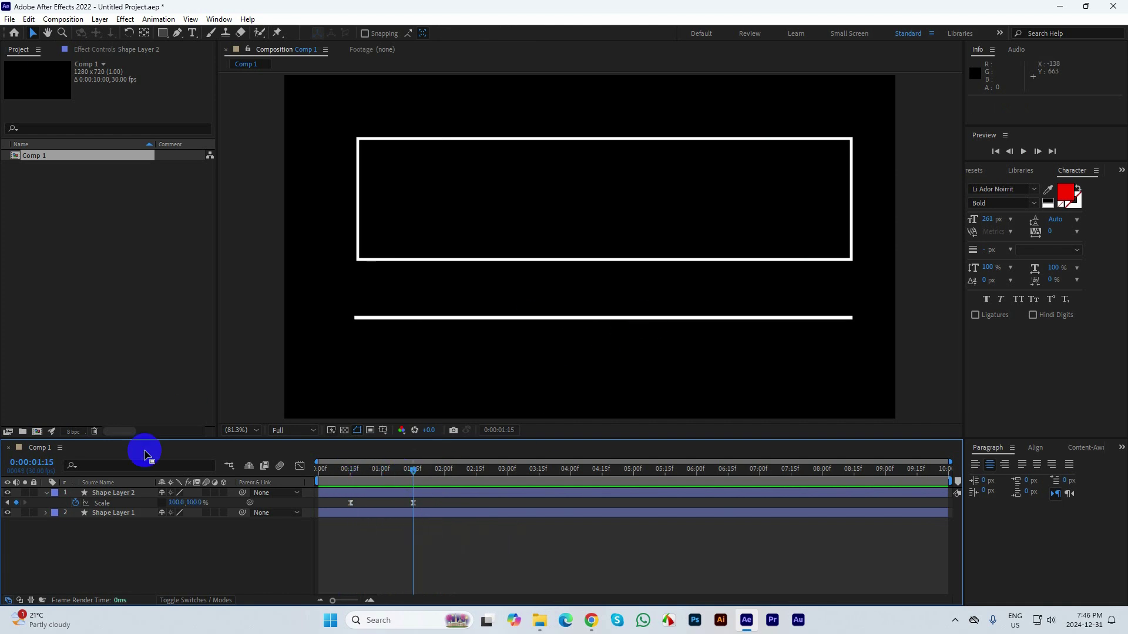
Step: Show the rectangle layer's Scale property, try reducing it to 52%, and undo the change
left_click(123, 493)
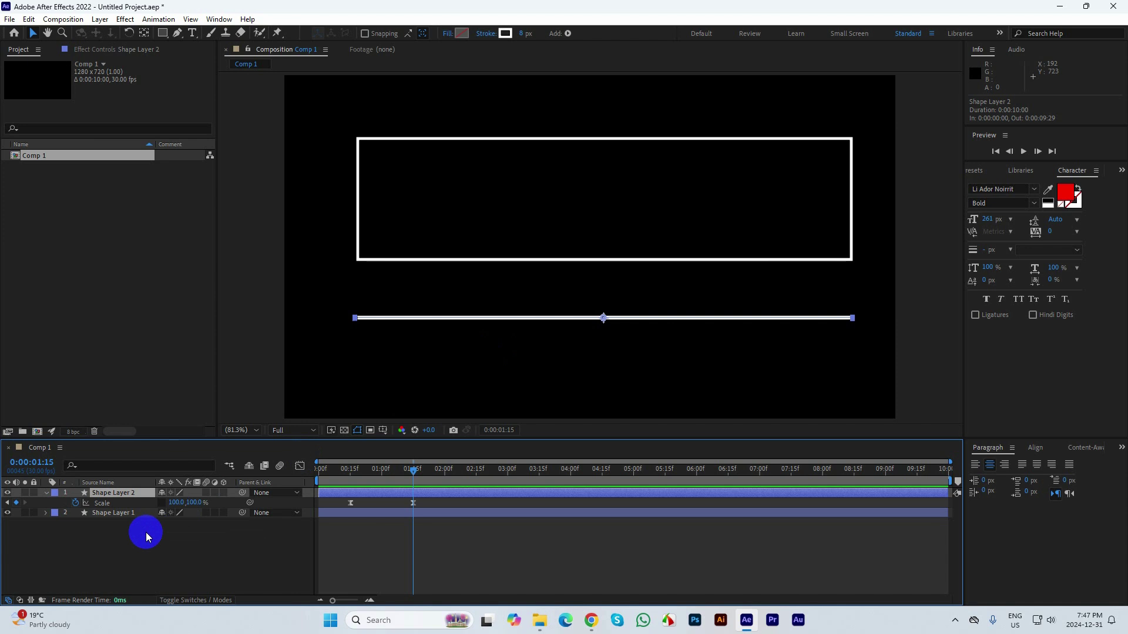
left_click(122, 496)
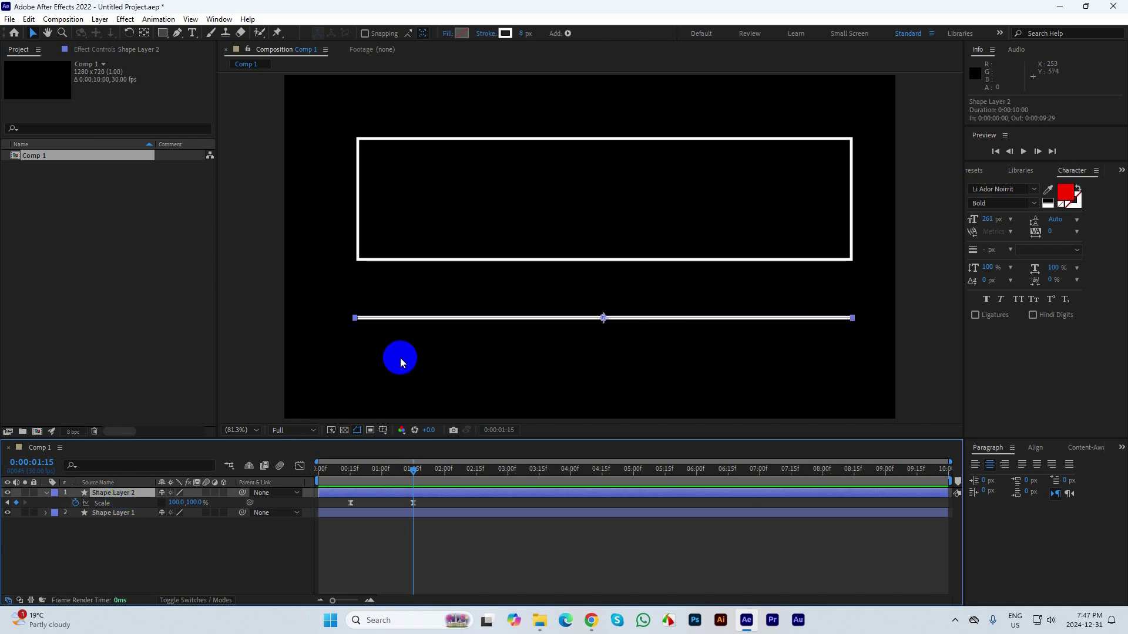
left_click(357, 239)
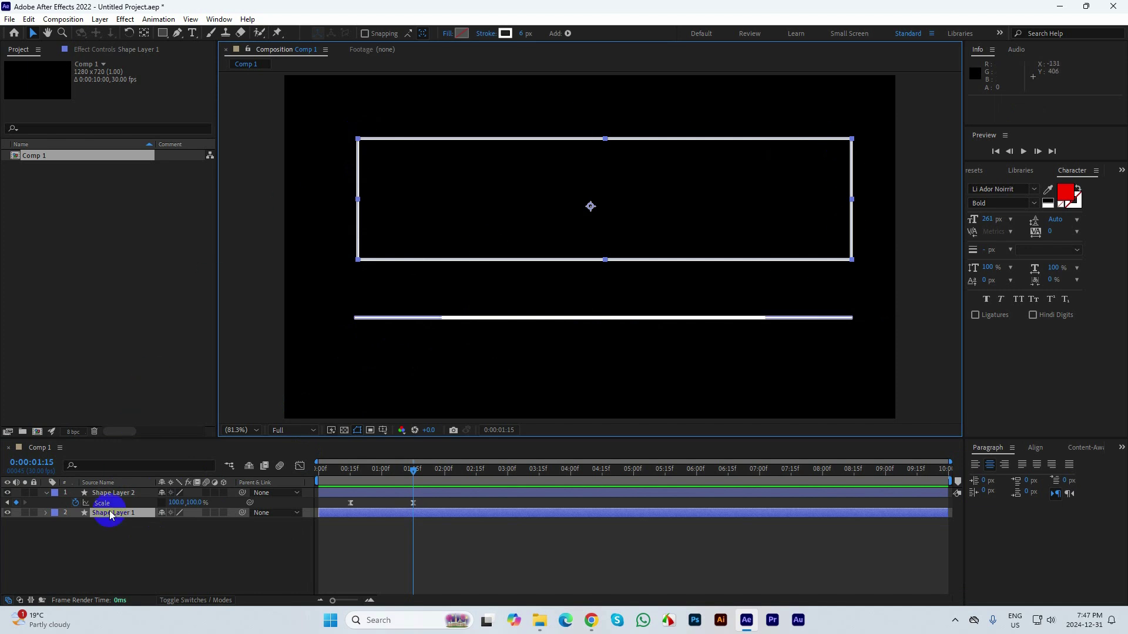
key("s")
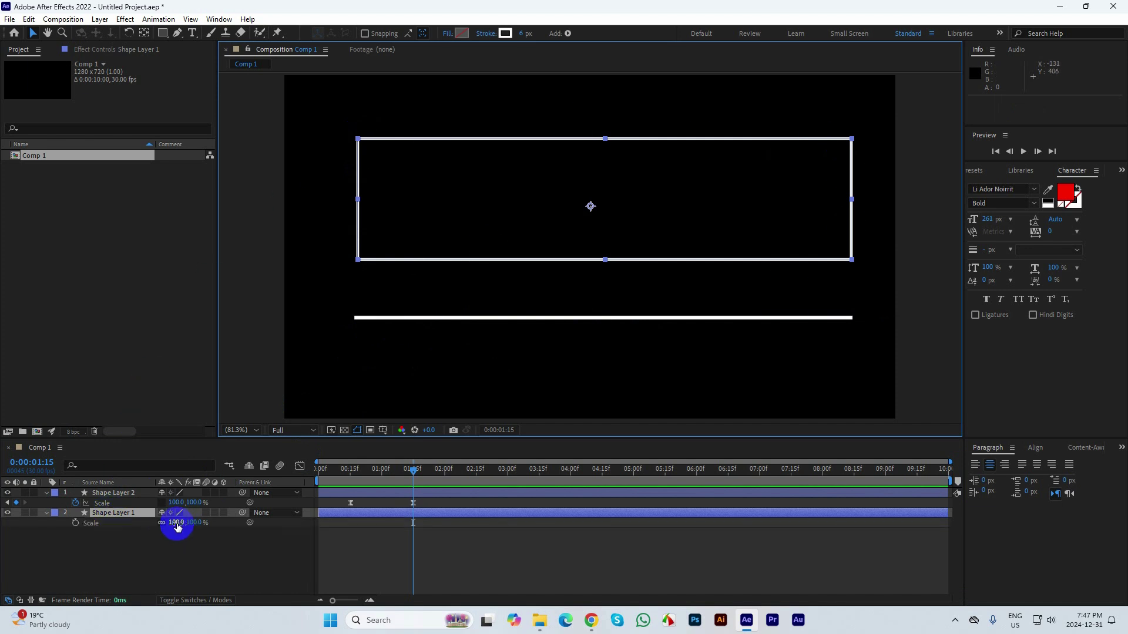
left_click_drag(176, 522, 150, 526)
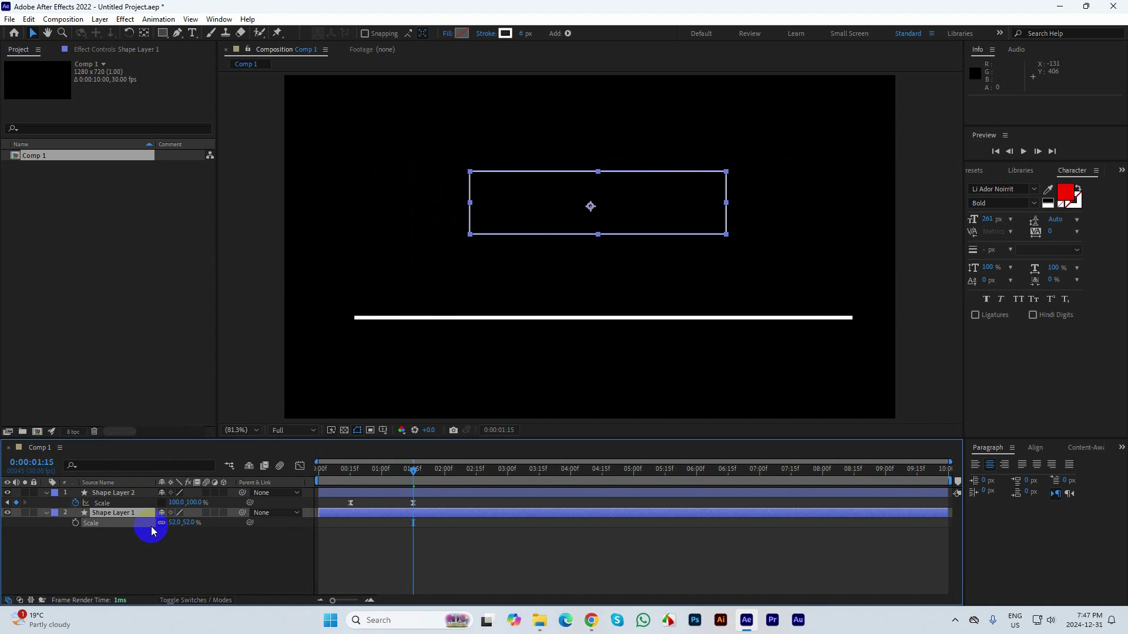
key("ctrl+z")
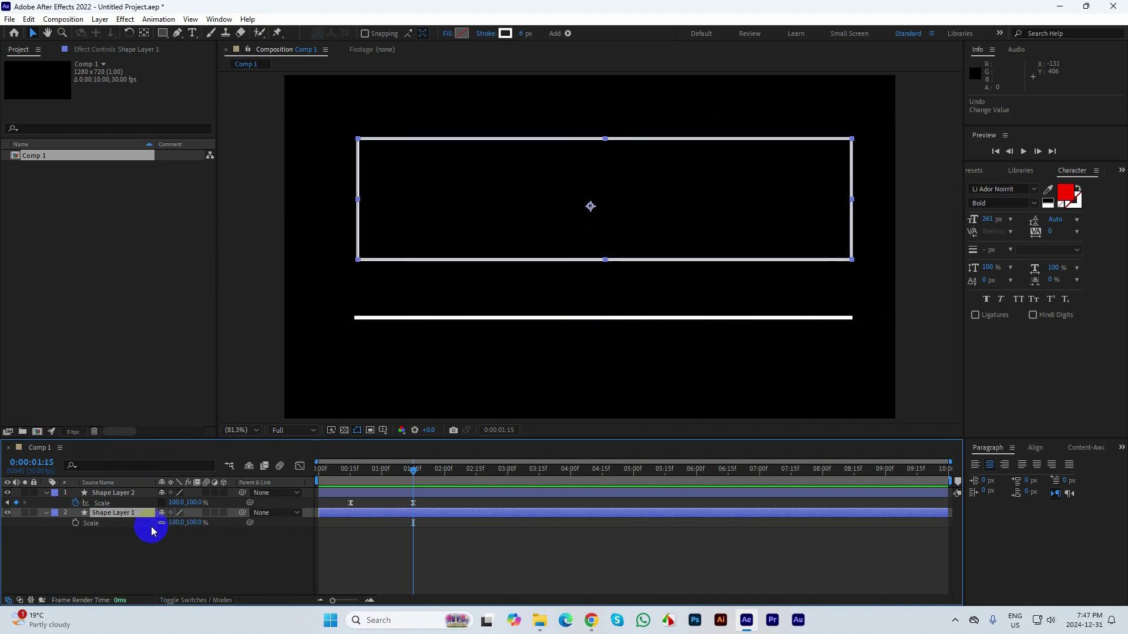
left_click(107, 510)
left_click(114, 537)
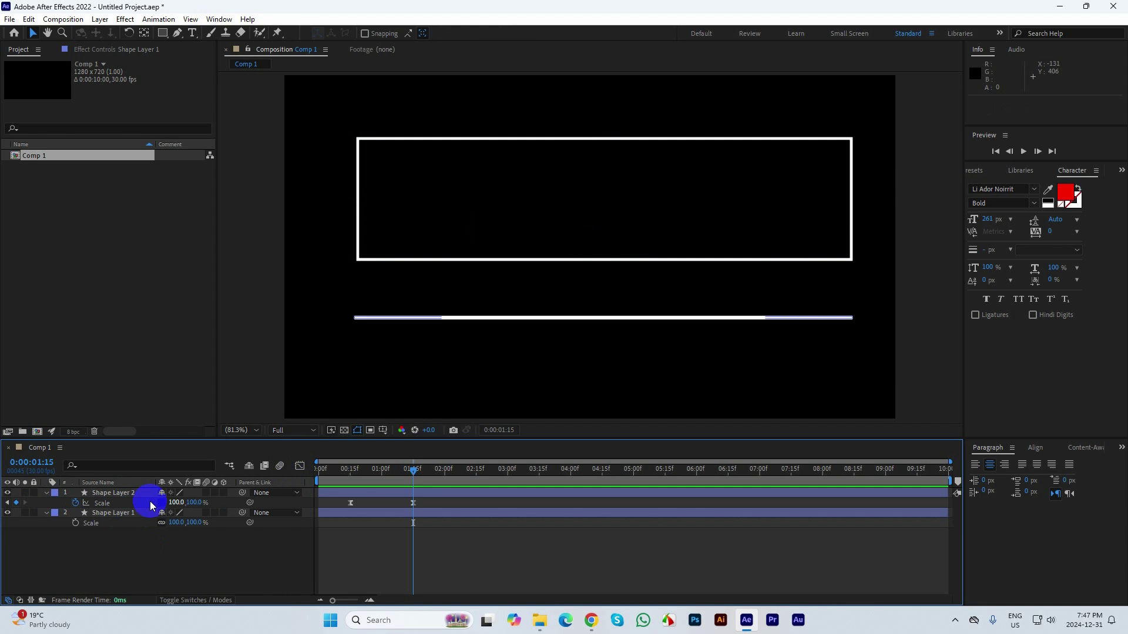
Step: Remove all Scale keyframes from the line layer and relink its width and height proportions
left_click(76, 502)
left_click(162, 503)
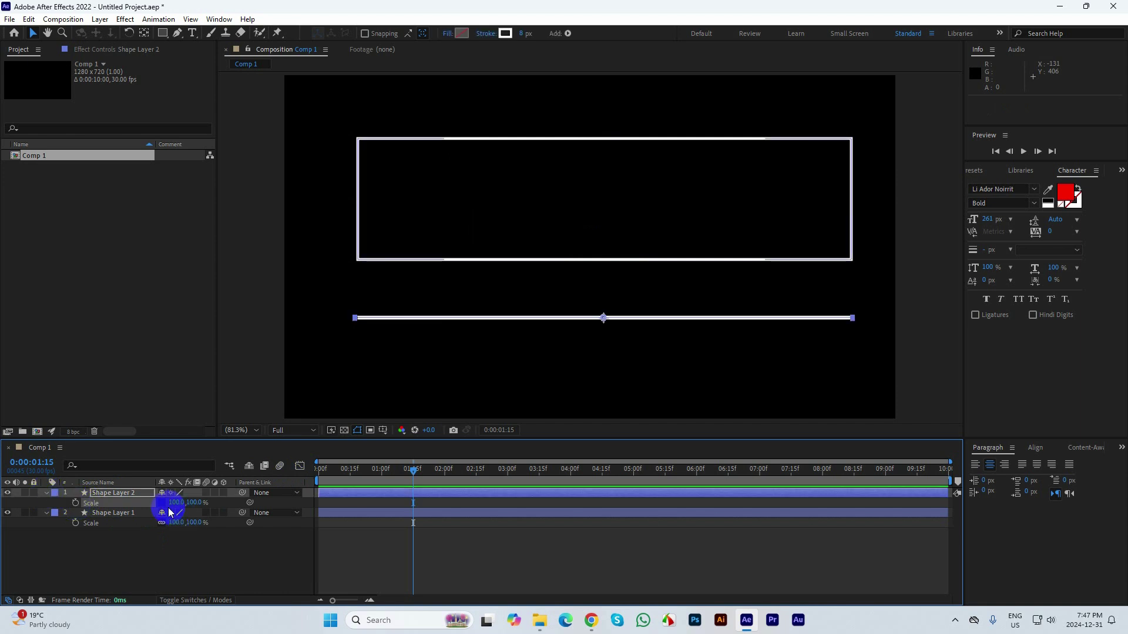
left_click(73, 517)
left_click(46, 512)
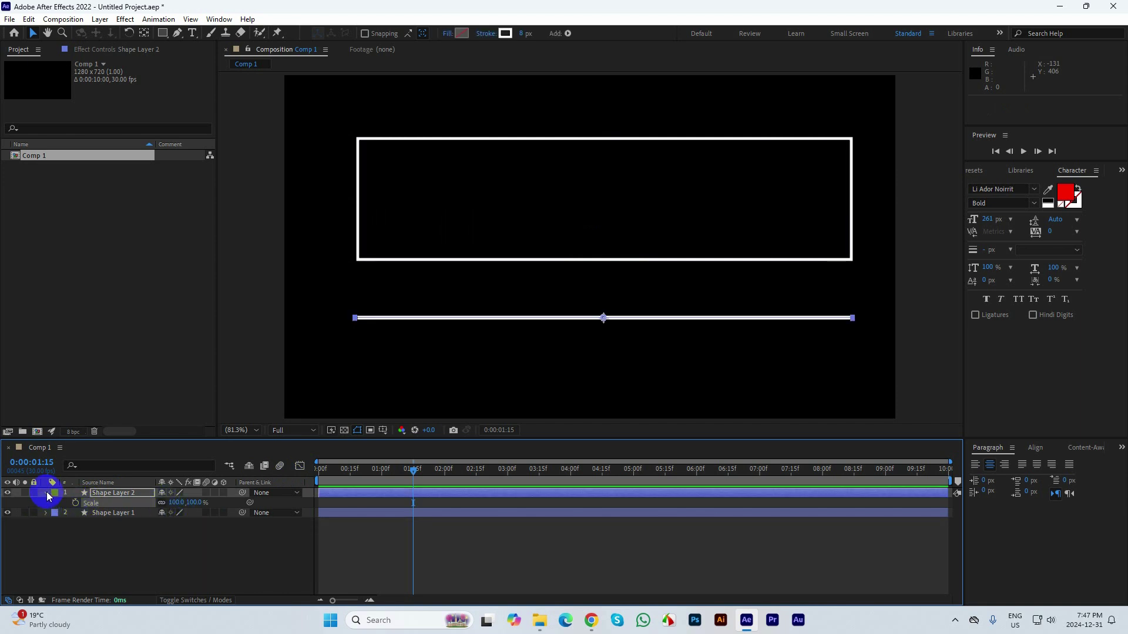
left_click(46, 493)
left_click(45, 502)
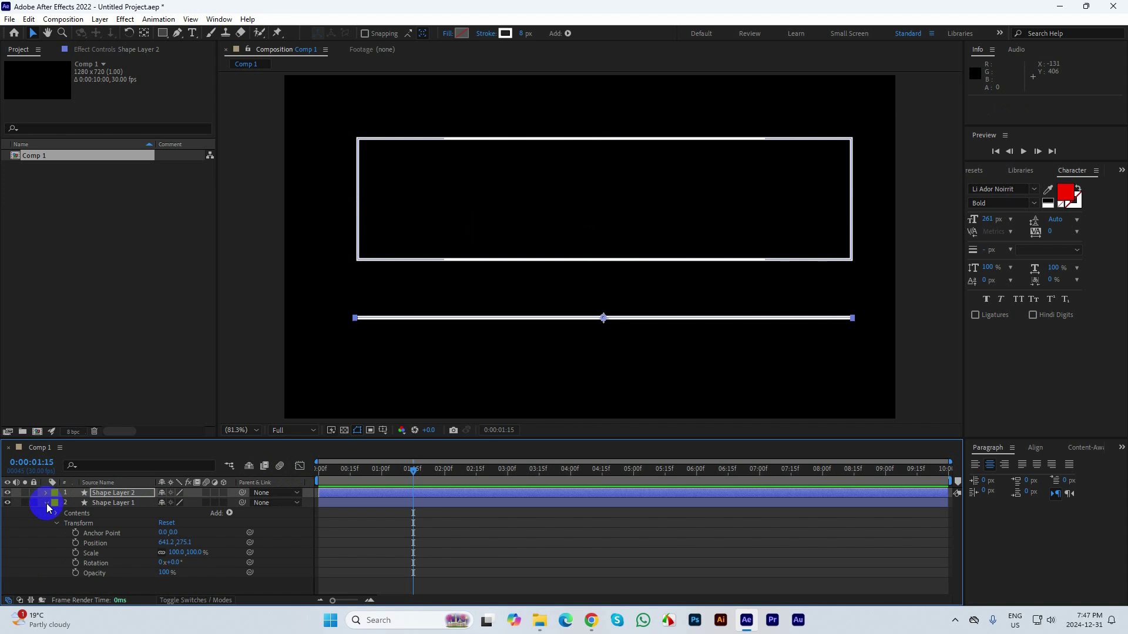
left_click(55, 523)
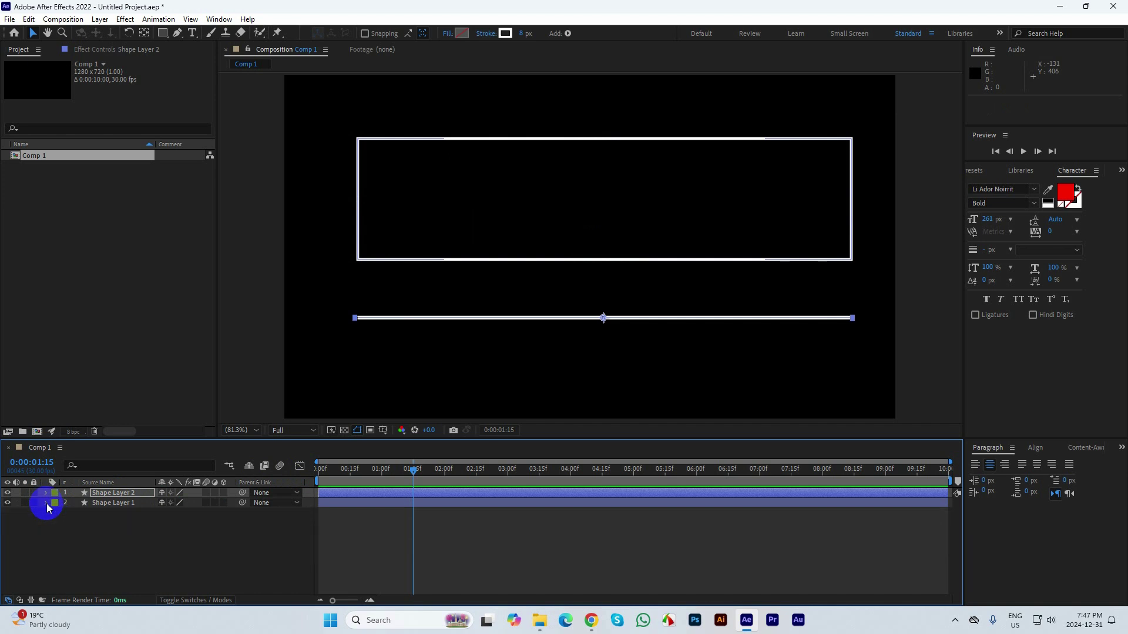
left_click(46, 503)
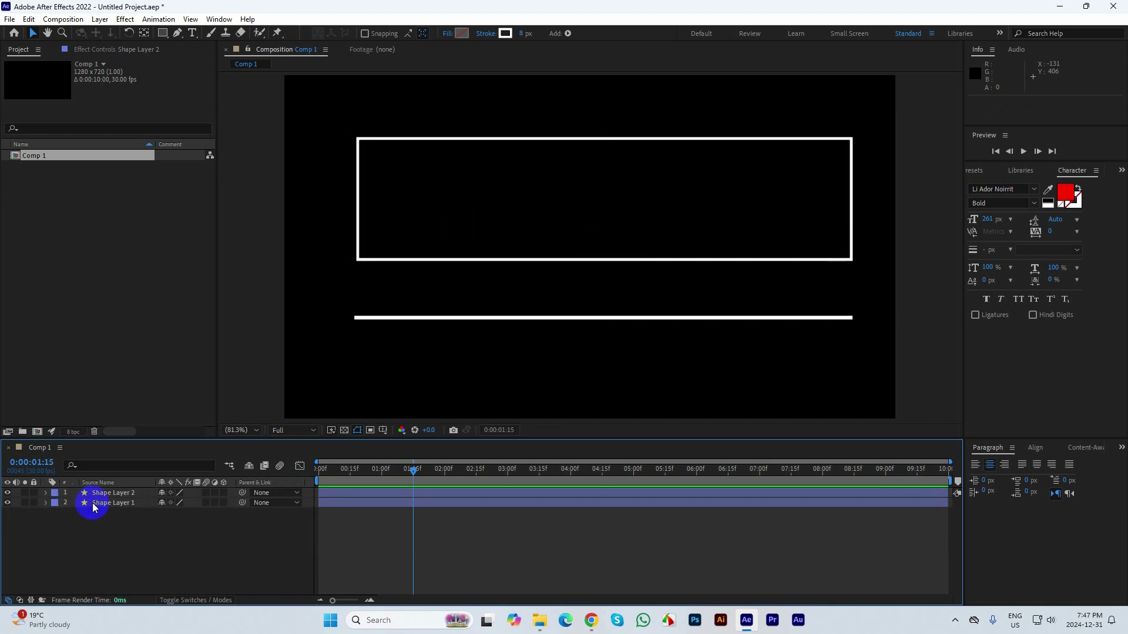
Step: Add a Trim Paths operator to the line layer's contents
left_click(46, 494)
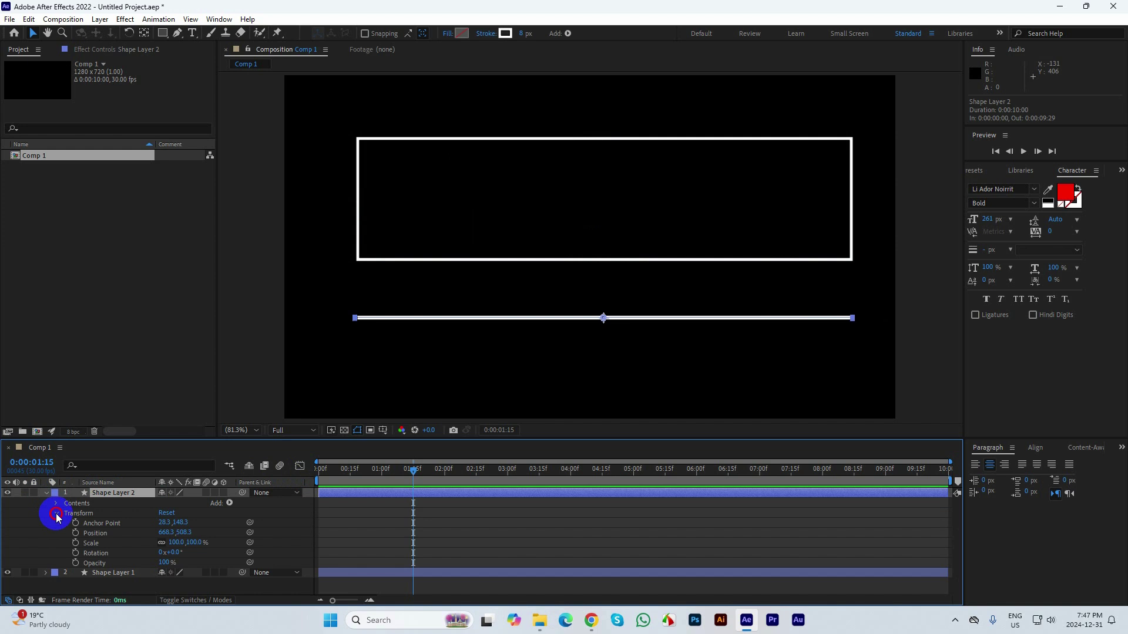
left_click(55, 512)
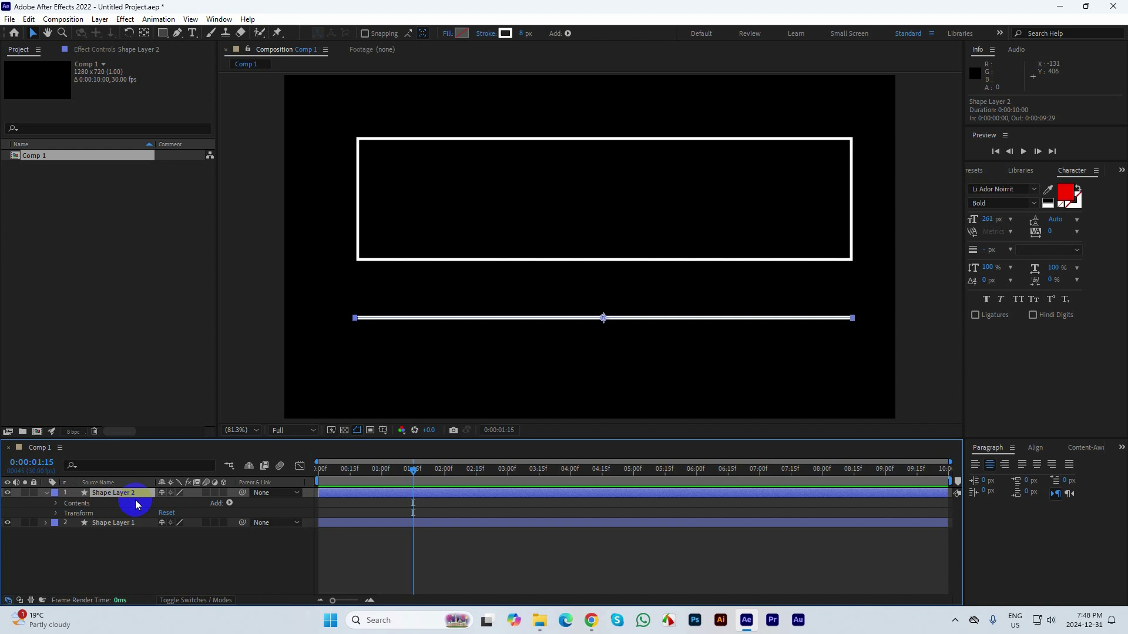
left_click(231, 504)
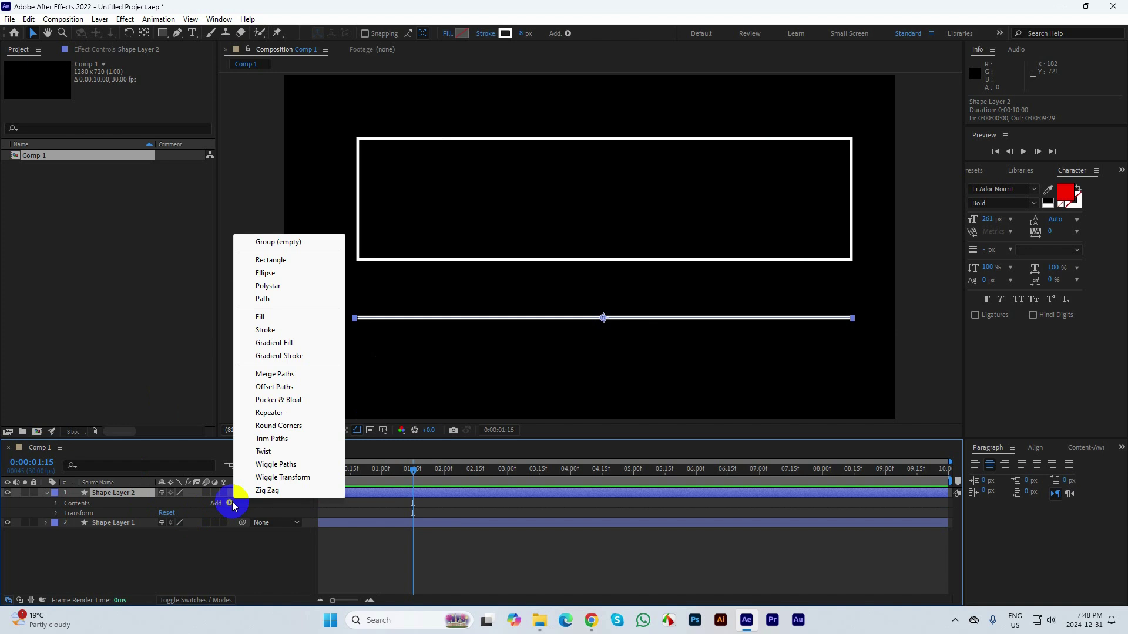
left_click(279, 440)
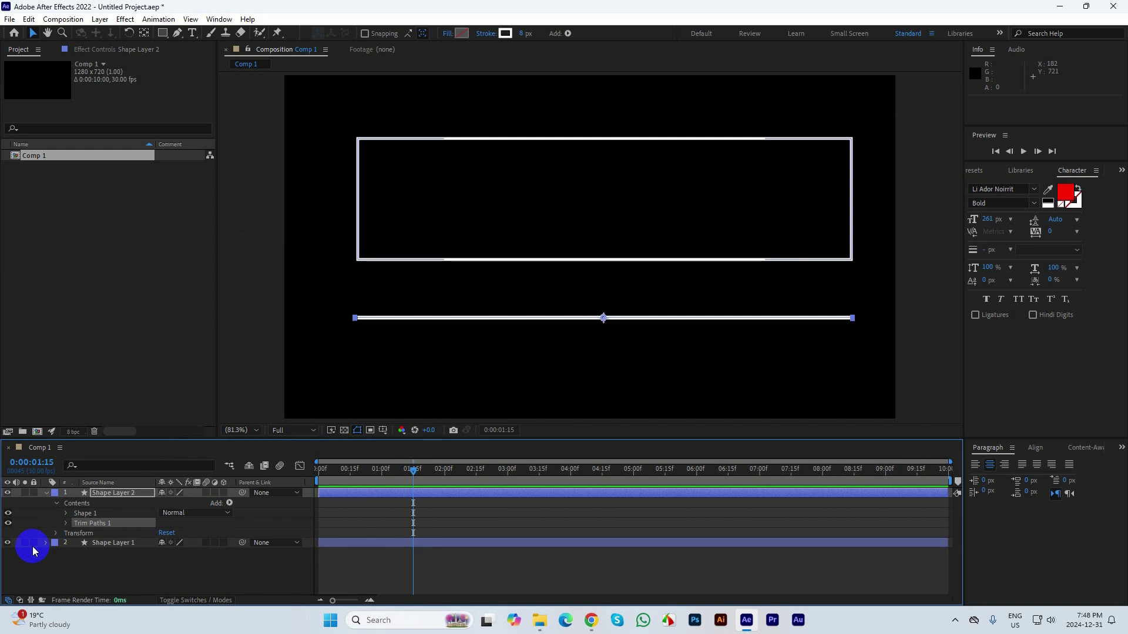
key("super+d")
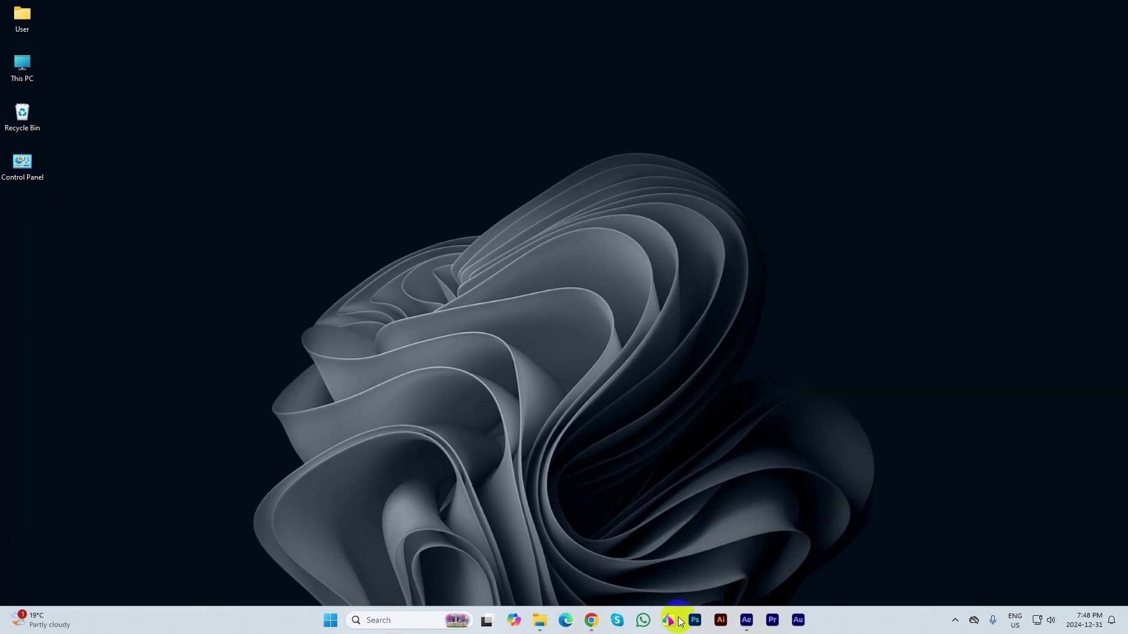
left_click(746, 620)
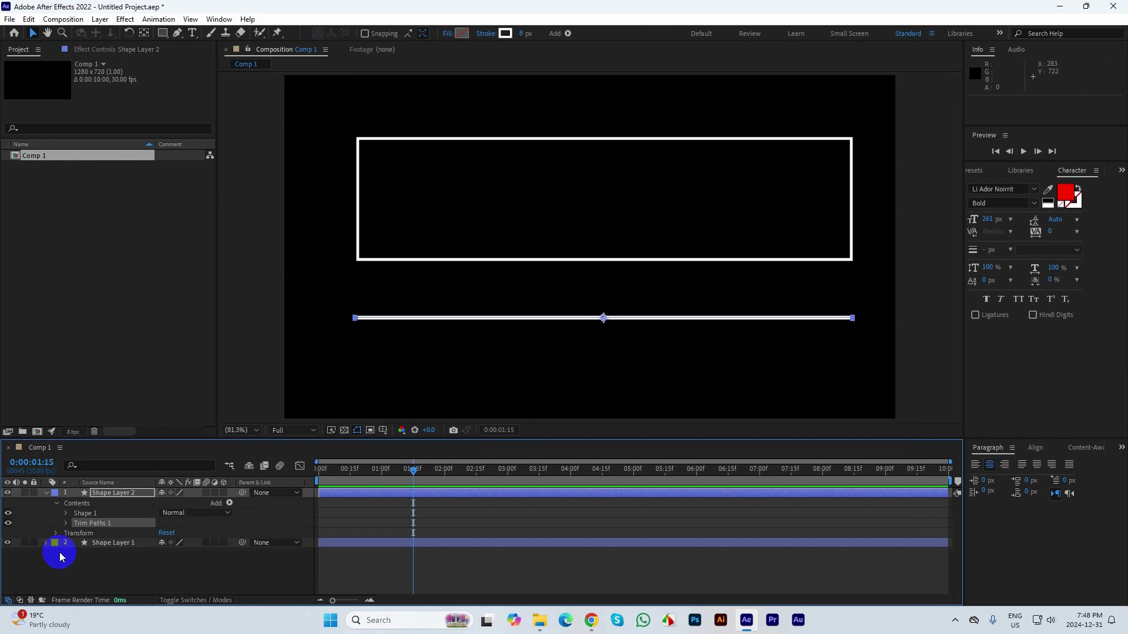
Step: Examine the line layer's Trim Paths settings under screen magnification, with its properties expanded, and select the End property
key("super+plus")
key("super+plus")
key("super+plus")
key("super+plus")
key("super+plus")
key("super+plus")
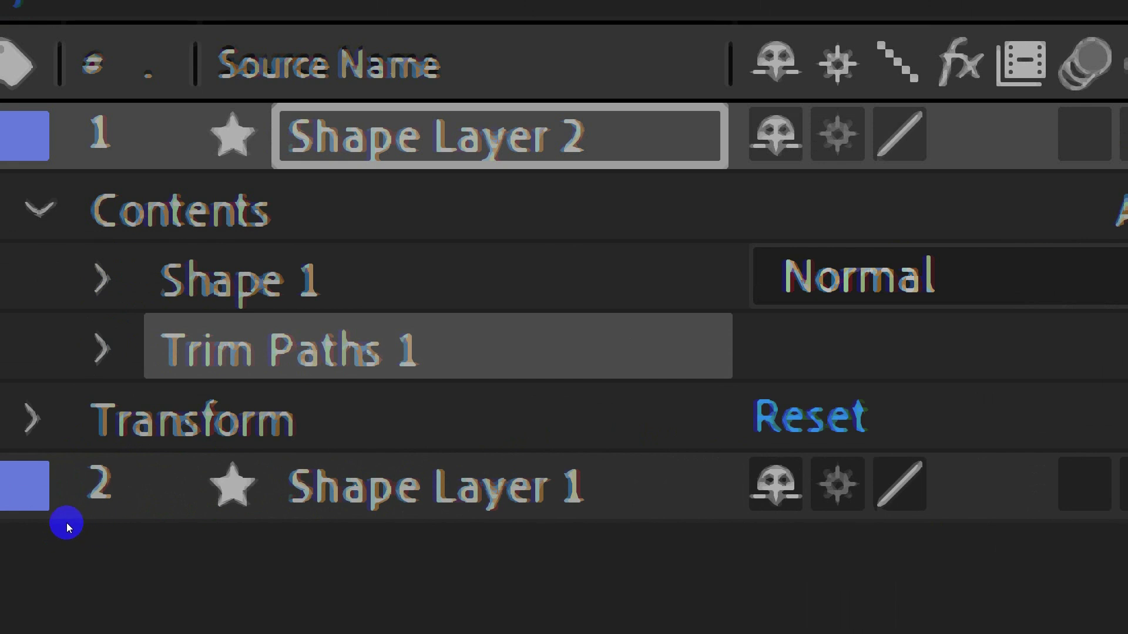
key("ctrl+Right")
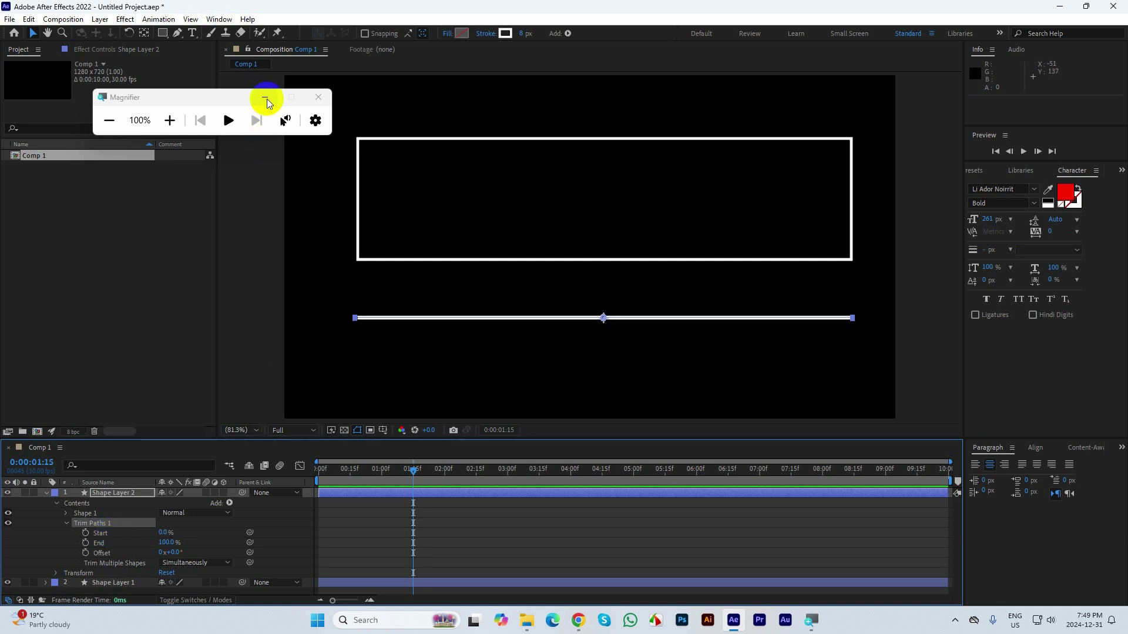
left_click(265, 97)
left_click(115, 545)
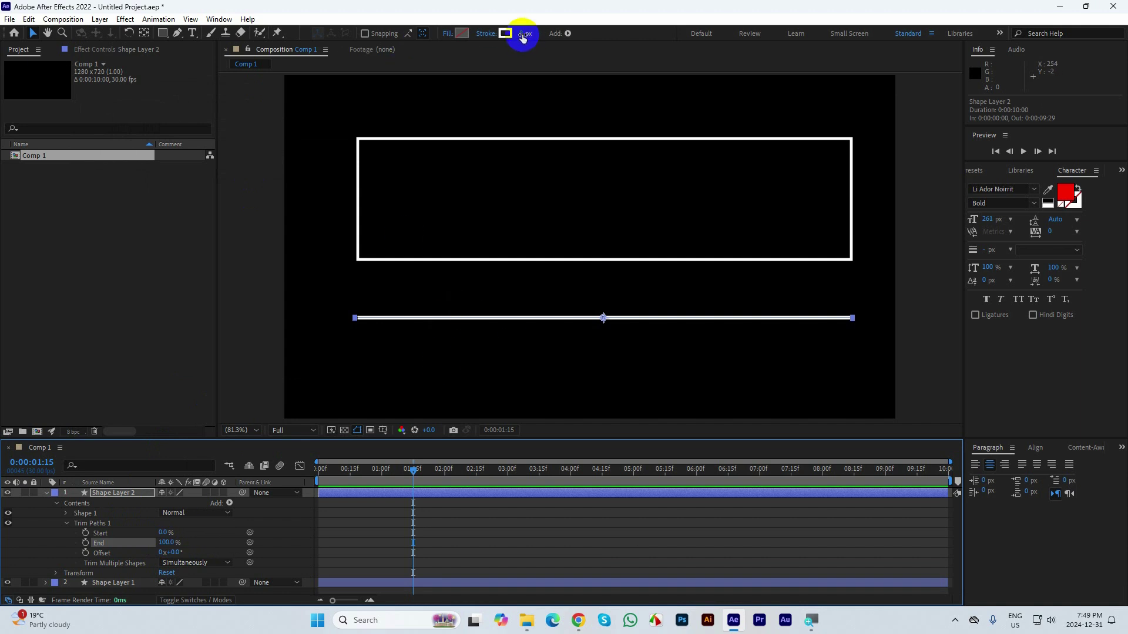
Step: Thicken the line's stroke to 43 px and try varying its Trim Paths End and Start values
mouse_move(525, 33)
left_mouse_down()
mouse_move(577, 36)
mouse_move(561, 37)
left_mouse_up()
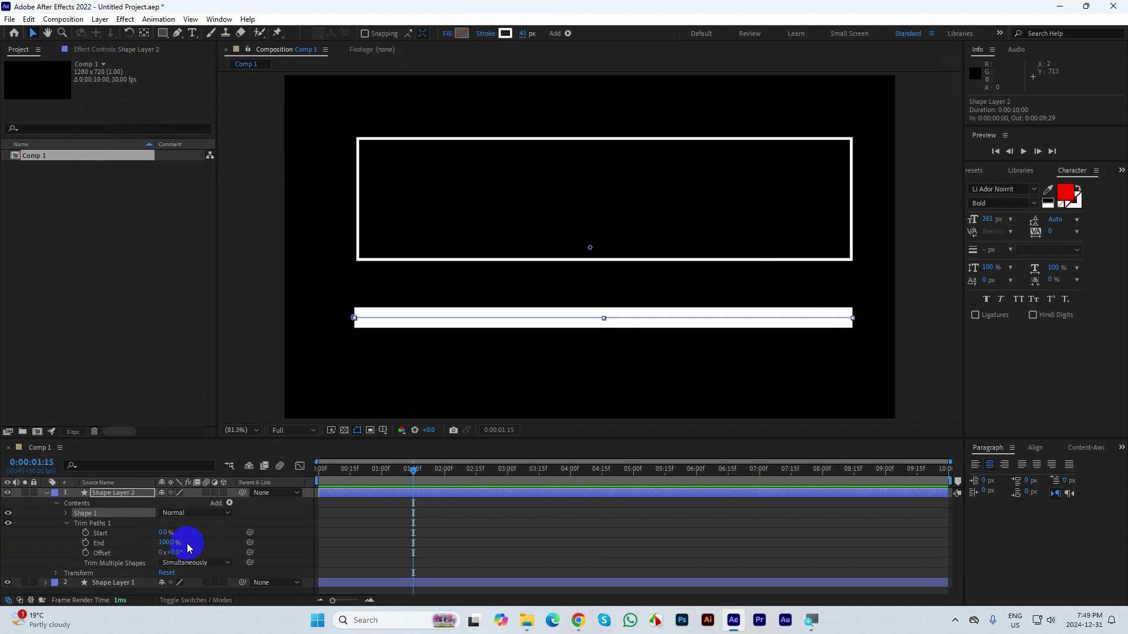
left_click_drag(168, 544, 213, 537)
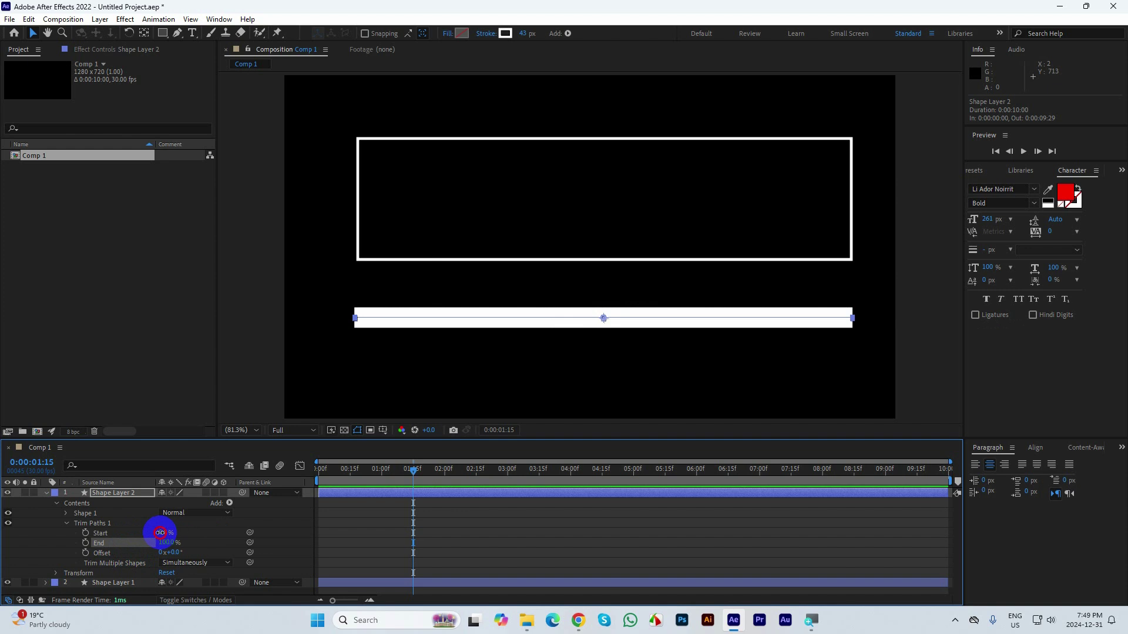
left_click_drag(173, 533, 143, 533)
Step: Keyframe the line's Trim Paths End from 0% at 0:00:00:15 to 100% at 0:00:00:25
left_click_drag(420, 473, 351, 457)
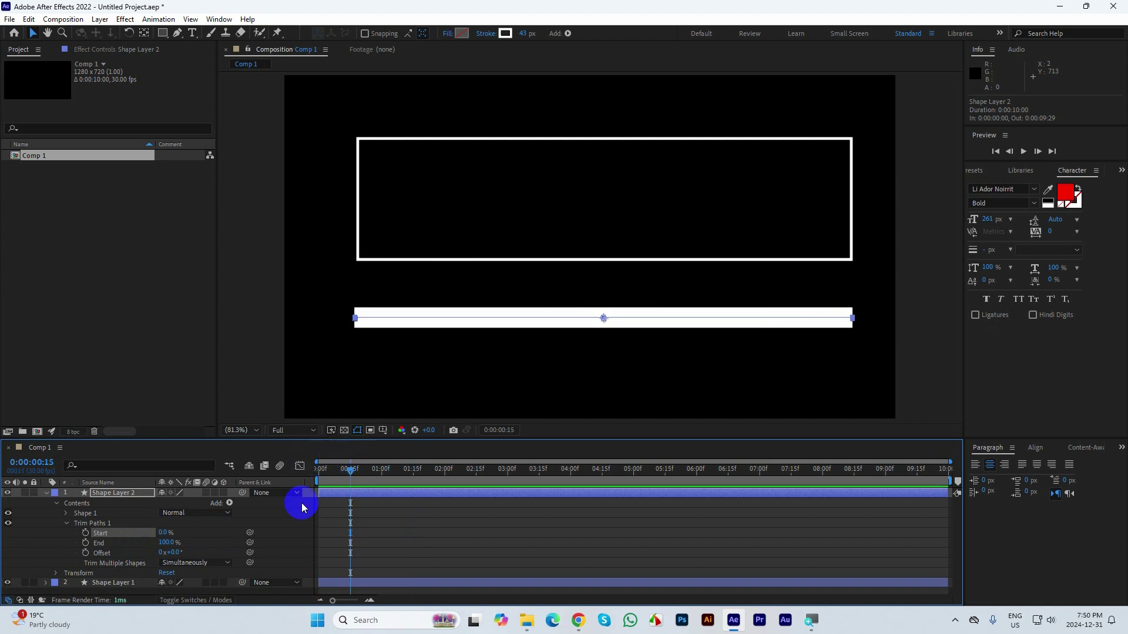
left_click(85, 542)
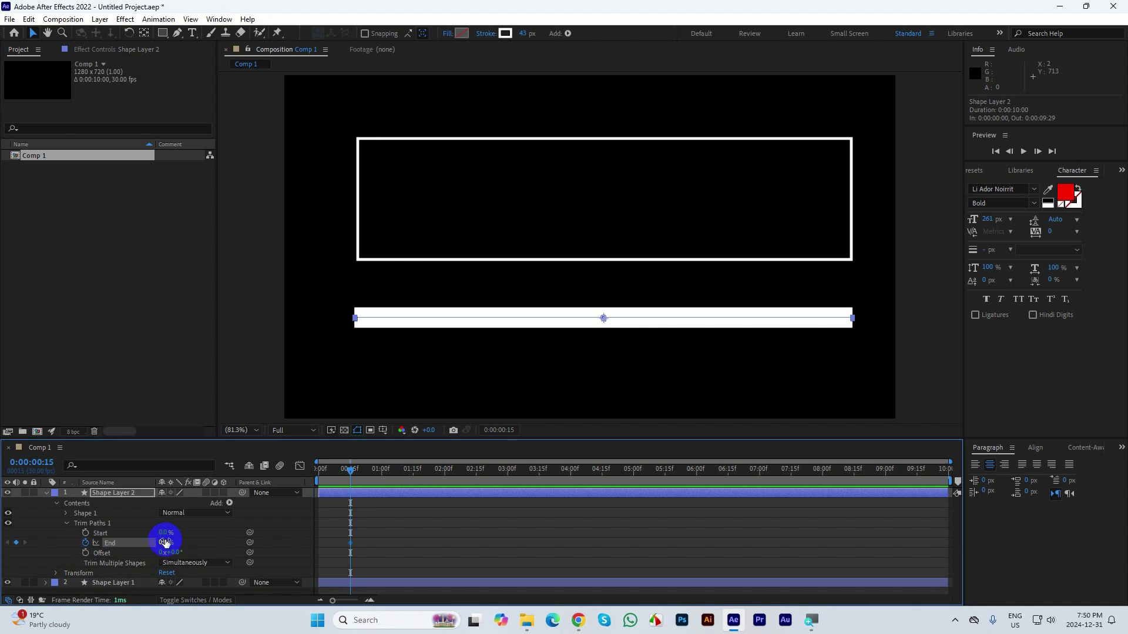
left_click(165, 543)
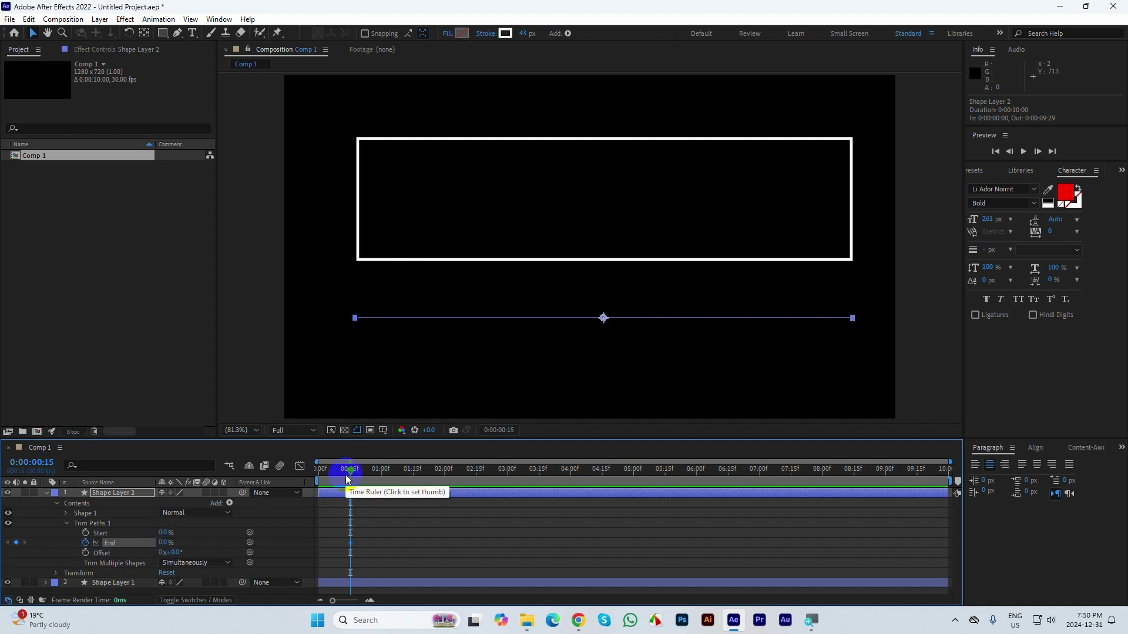
key("shift+Page_Down")
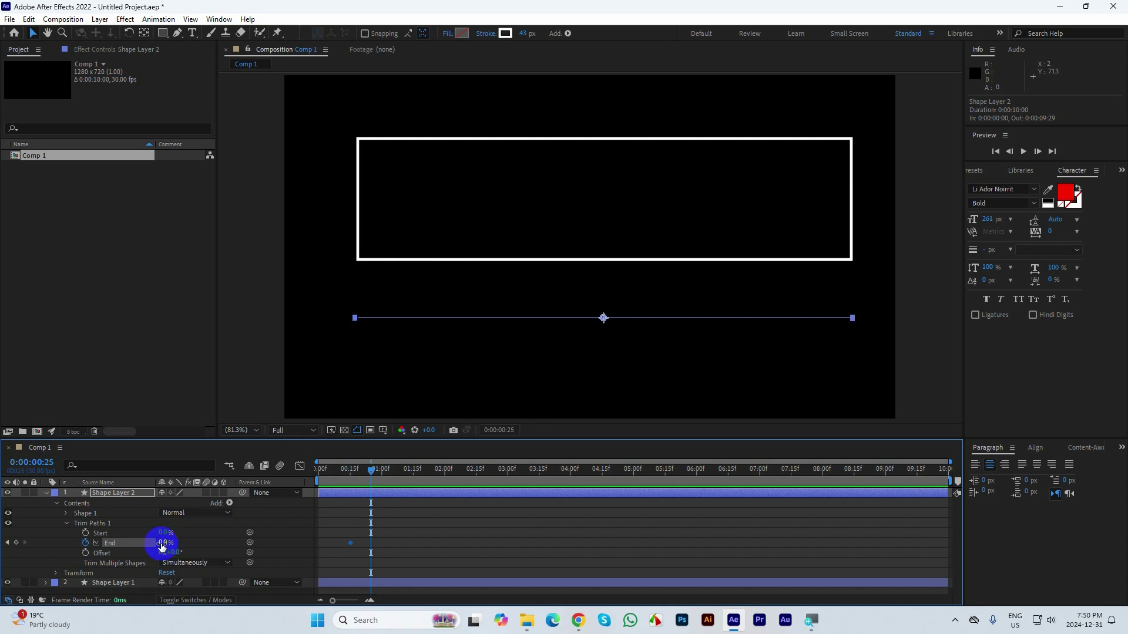
left_click_drag(161, 543, 235, 537)
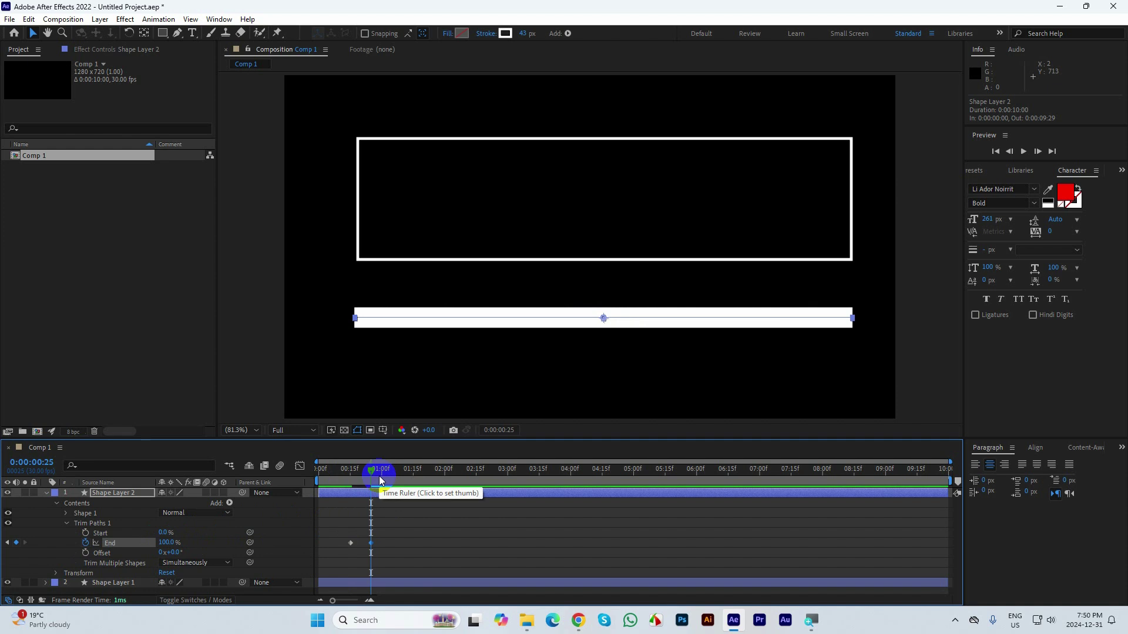
Step: Keyframe the line's Trim Paths Start from 0% at 0:00:01:05 to 100% at 0:00:01:15, without an End keyframe at 0:00:01:05
key("shift+Page_Down")
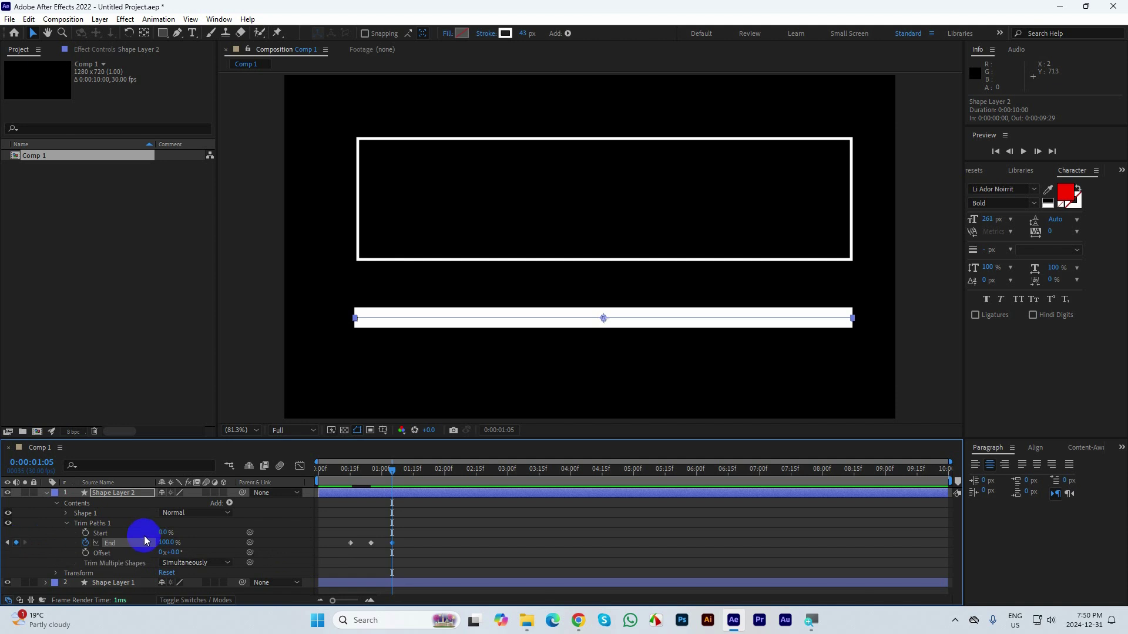
left_click(16, 542)
left_click(86, 533)
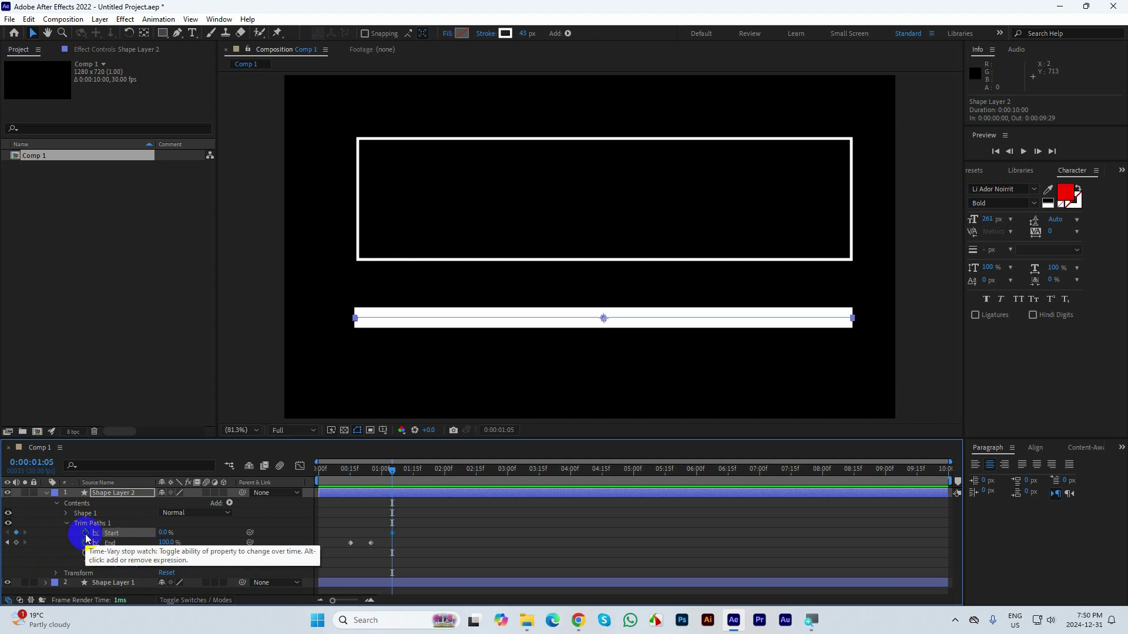
left_click(346, 544)
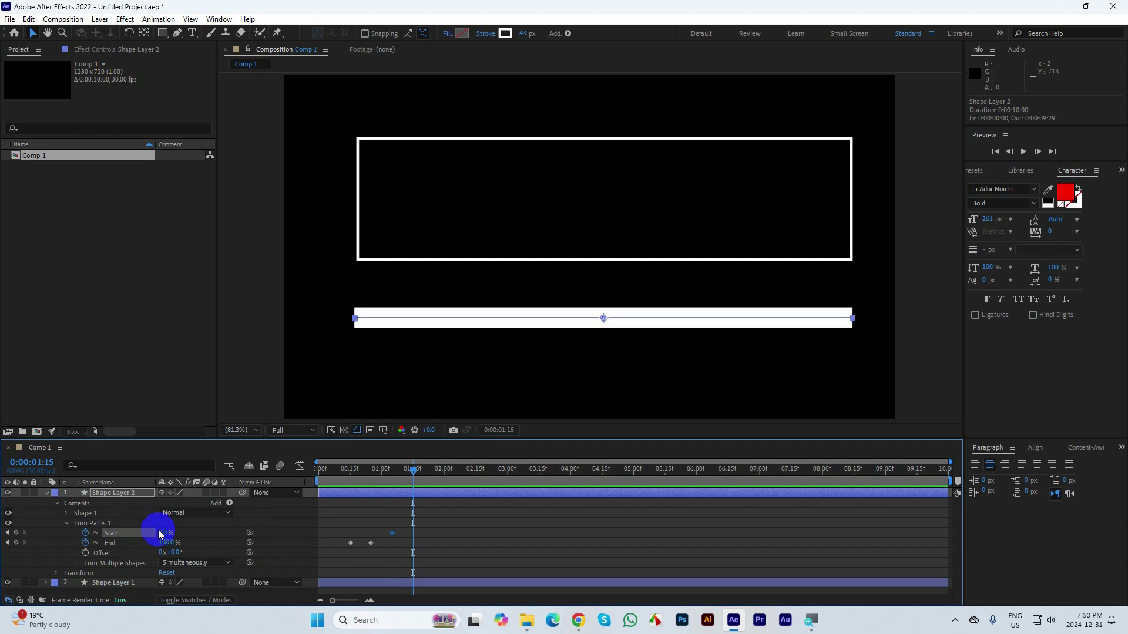
left_click_drag(158, 532, 426, 523)
Step: Preview the line's trim animation from 0:00:00:12
left_click_drag(411, 469, 353, 485)
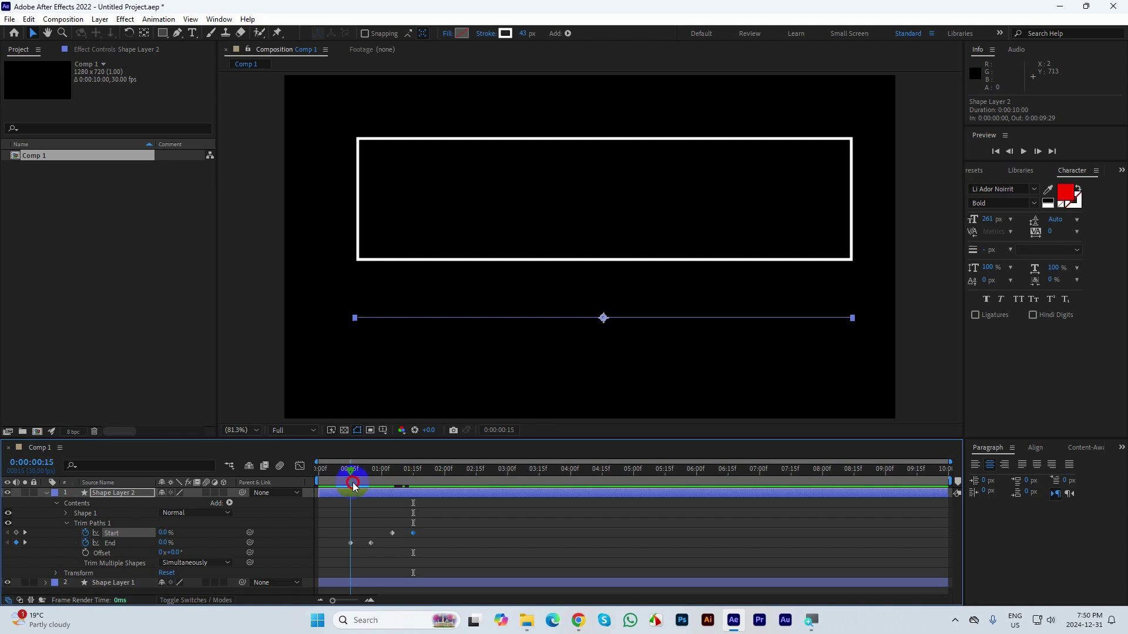
mouse_move(352, 484)
left_mouse_down()
mouse_move(405, 482)
mouse_move(344, 483)
left_mouse_up()
key("space")
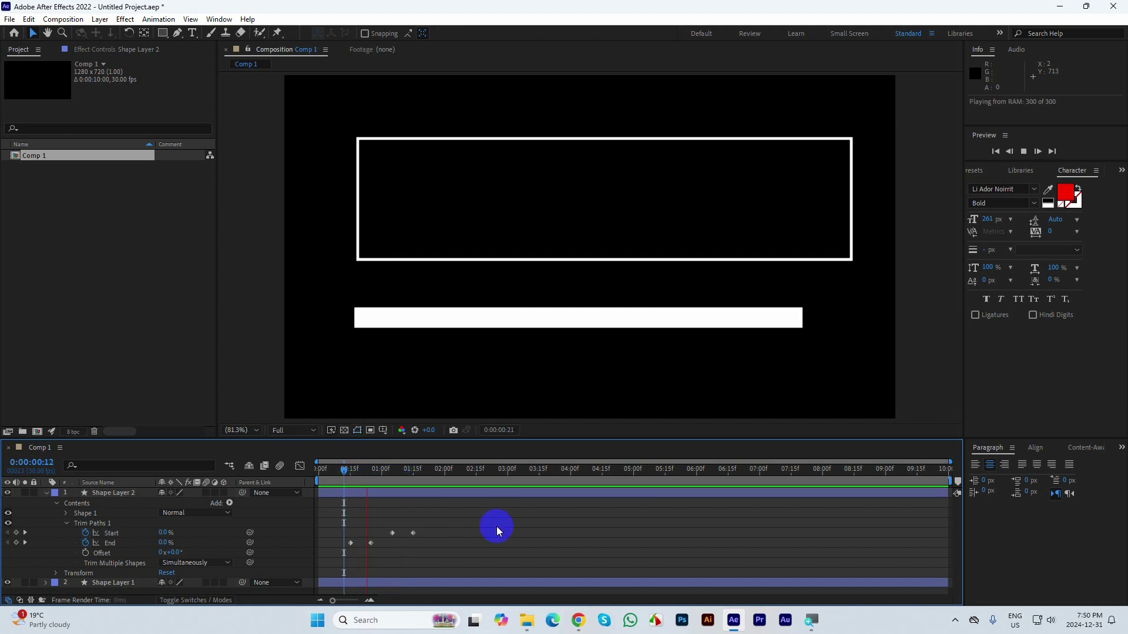
key("space")
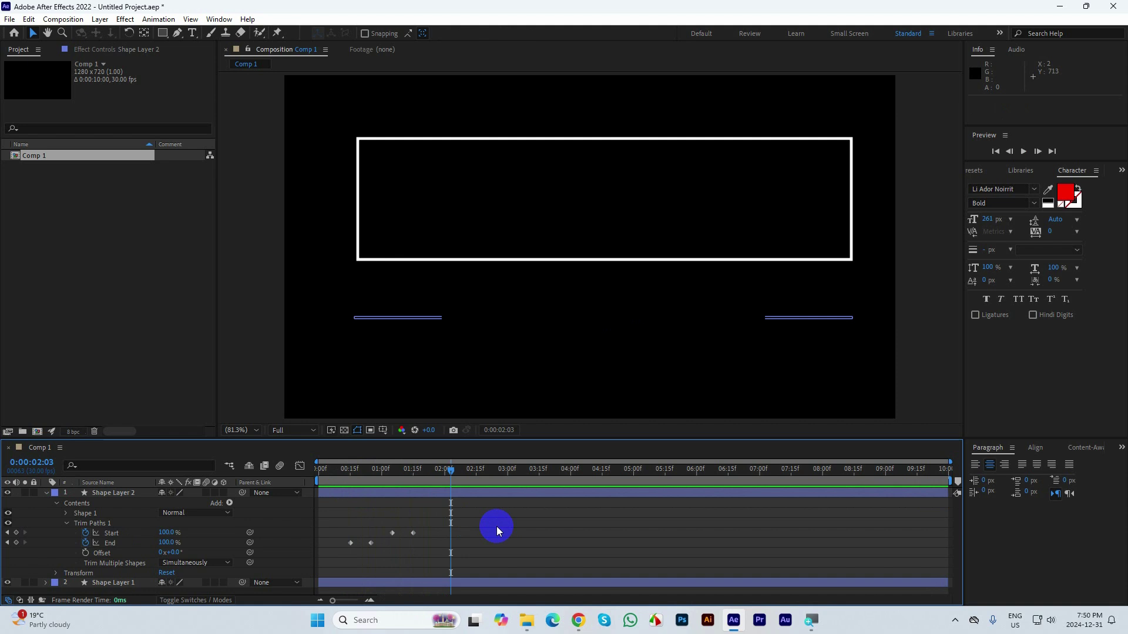
Step: Try a Trim Paths Offset of 128° on the line at 0:00:00:21 and reset it to 0°
left_click_drag(456, 470, 366, 511)
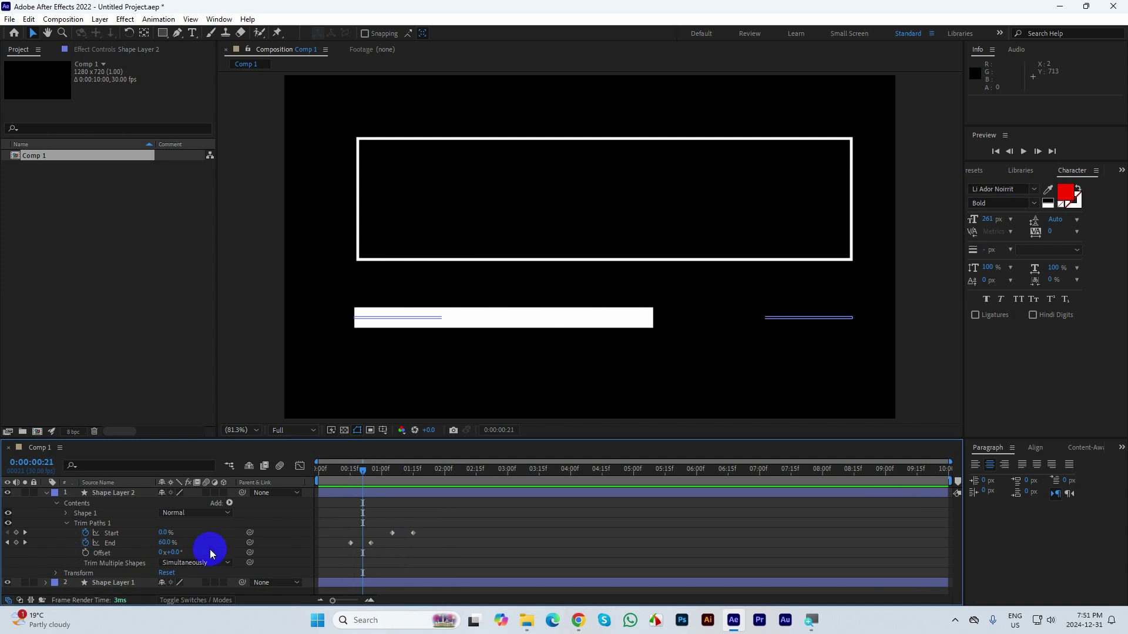
left_click_drag(175, 550, 223, 541)
left_click(358, 516)
mouse_move(373, 469)
left_mouse_down()
mouse_move(344, 470)
mouse_move(384, 472)
mouse_move(365, 474)
left_mouse_up()
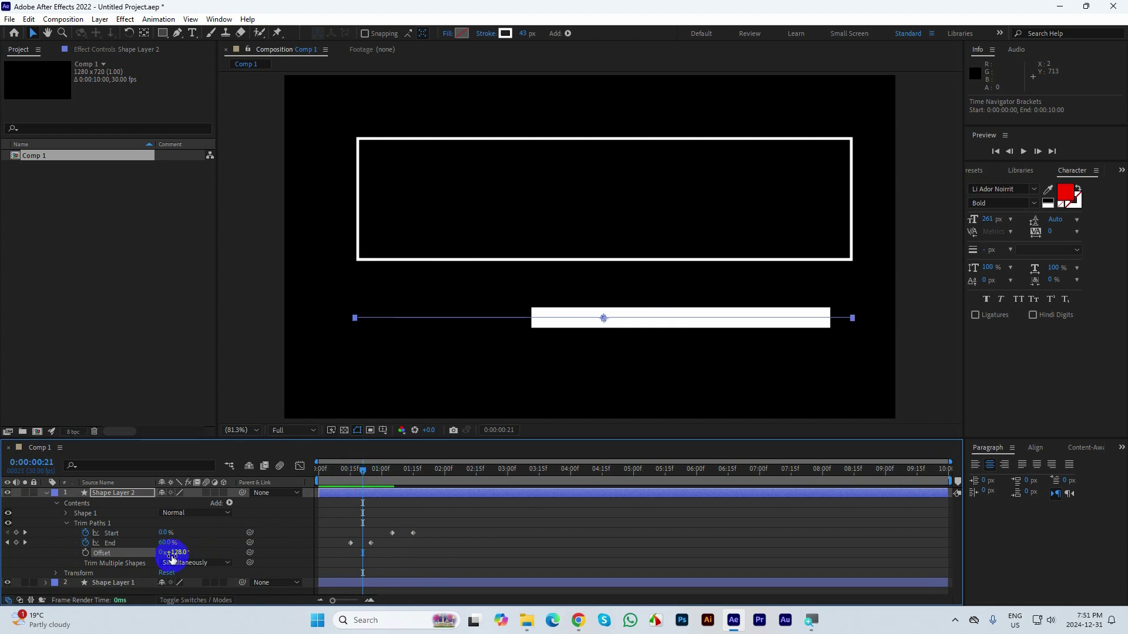
left_click(171, 555)
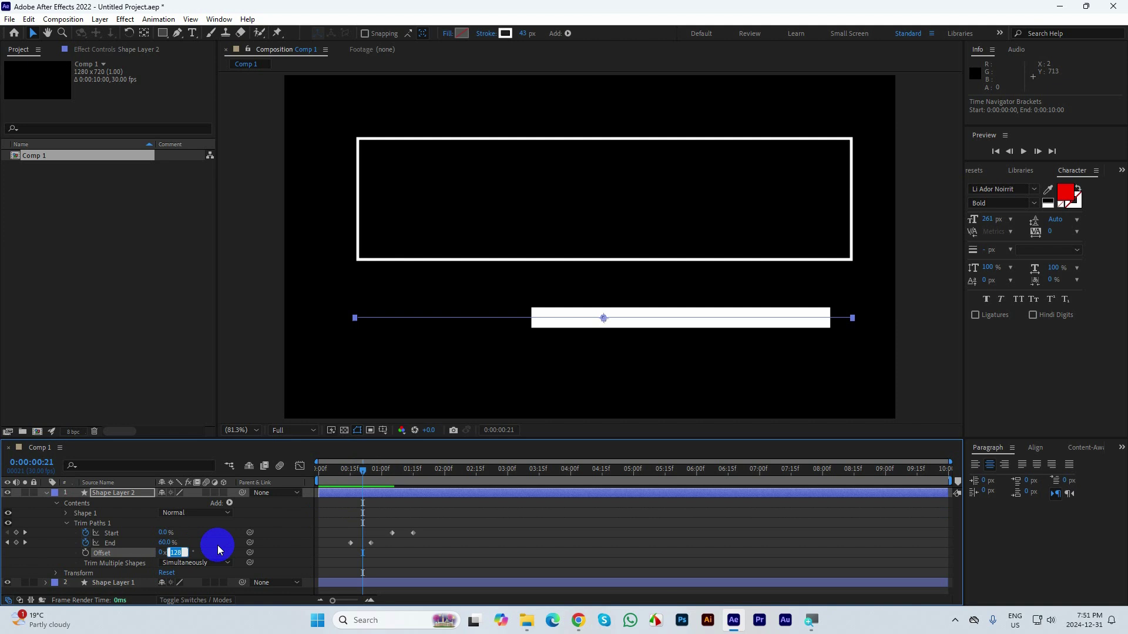
type("0")
key("Return")
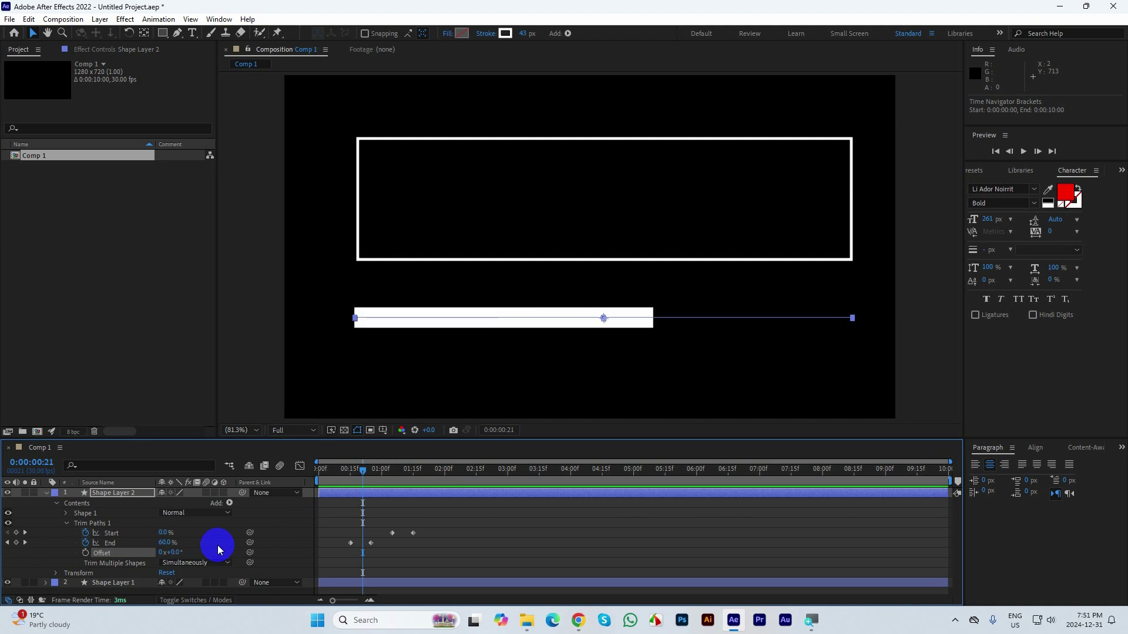
Step: Replay the line's trim animation from 0:00:00:11 with the Offset at 0°
left_click_drag(362, 472, 344, 476)
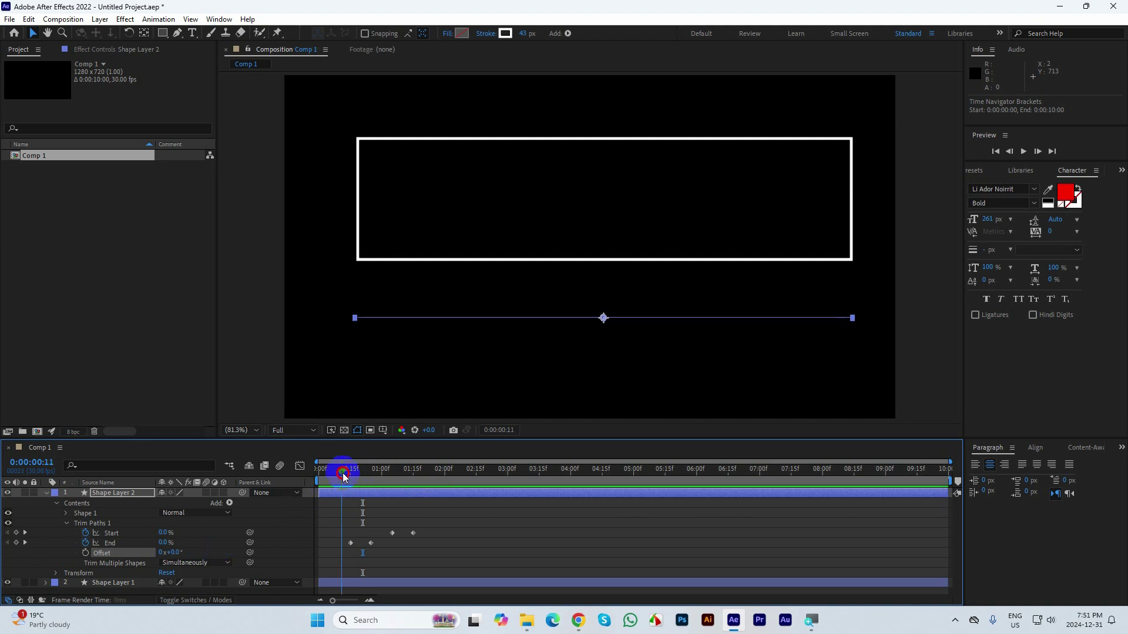
key("space")
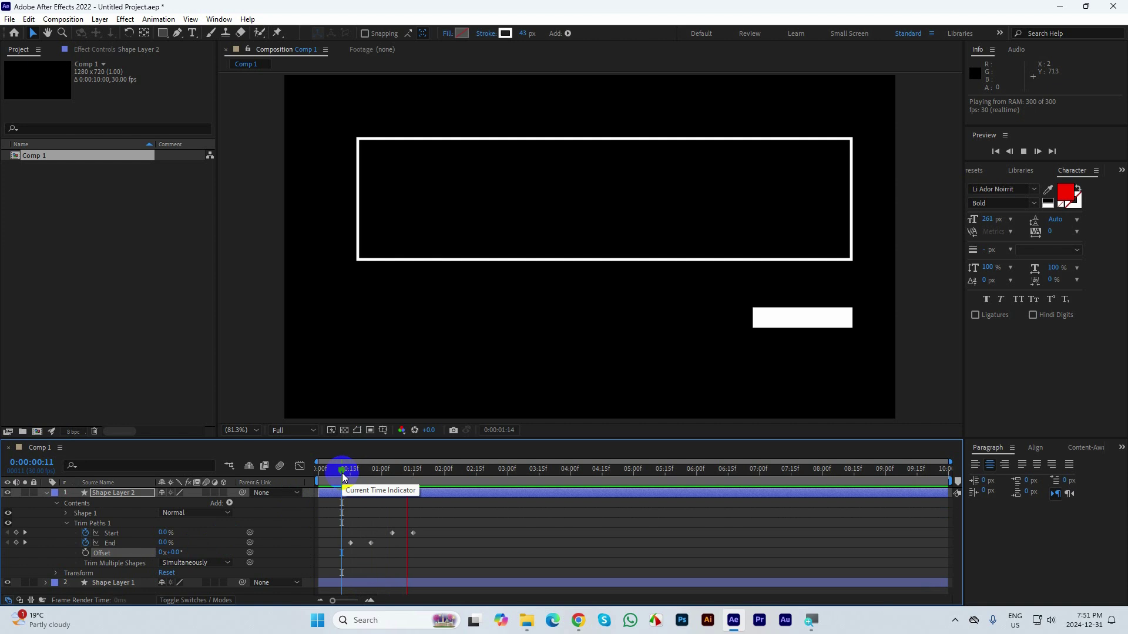
key("space")
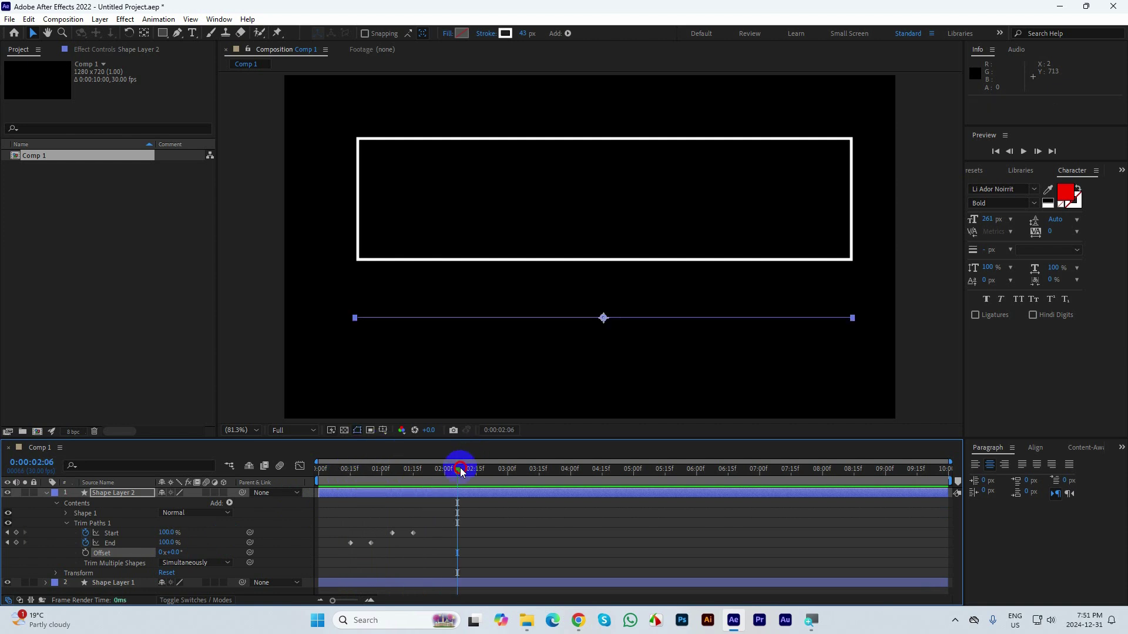
Step: Apply Easy Ease to the line's Start and End keyframes and reshape their speed curves to peak early and slow down gradually
mouse_move(460, 467)
left_mouse_down()
mouse_move(354, 511)
mouse_move(370, 511)
left_mouse_up()
left_click(519, 533)
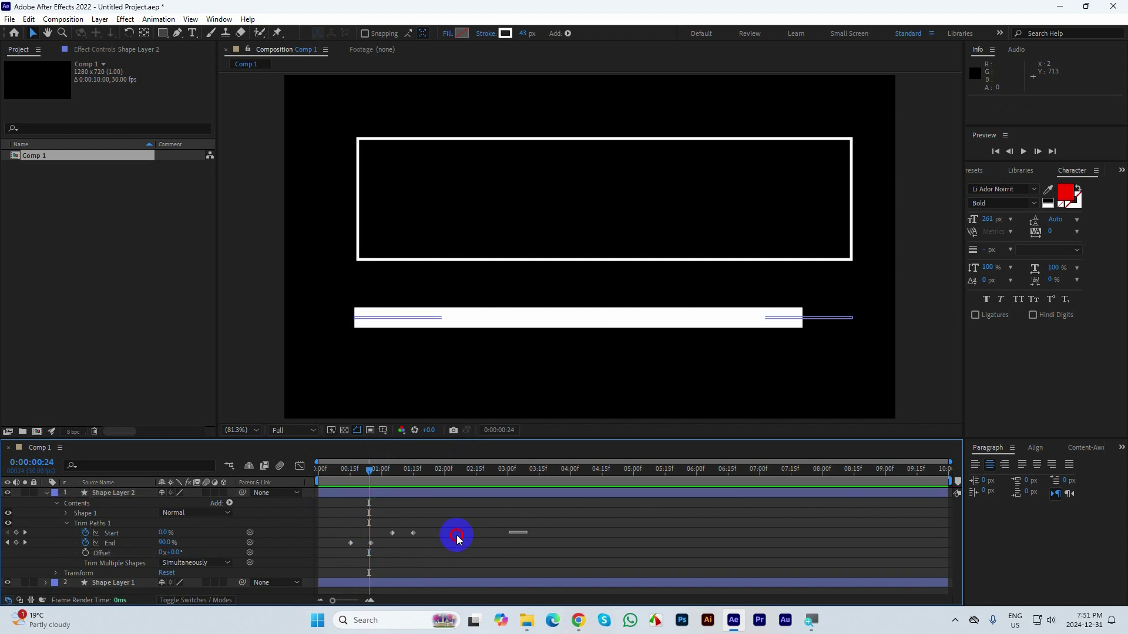
left_click_drag(458, 539, 299, 548)
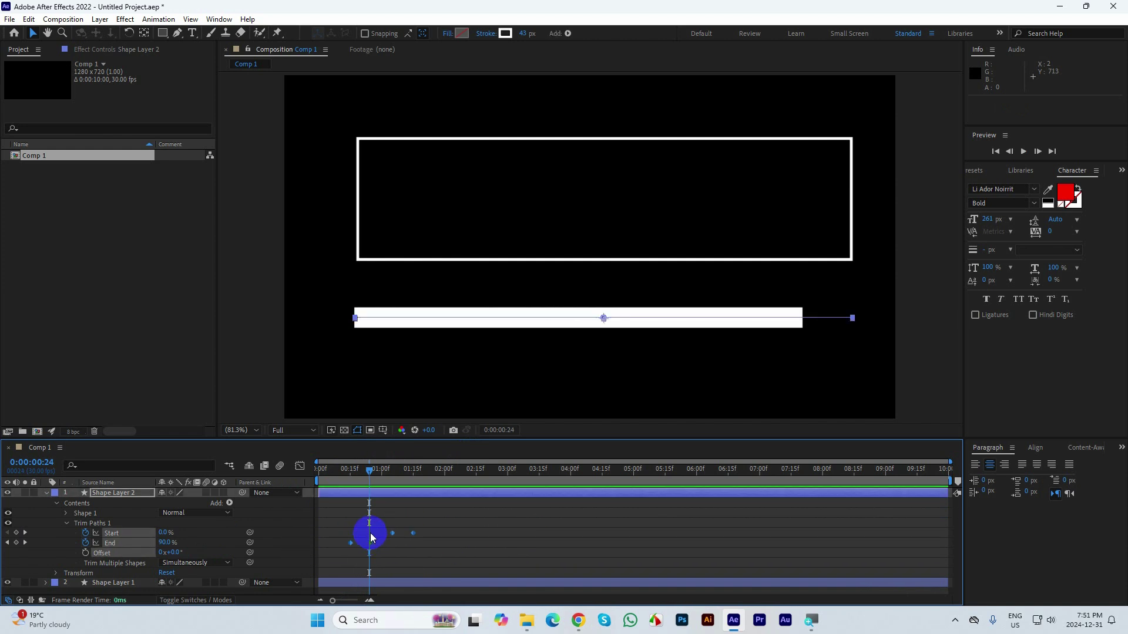
key("F9")
left_click(299, 466)
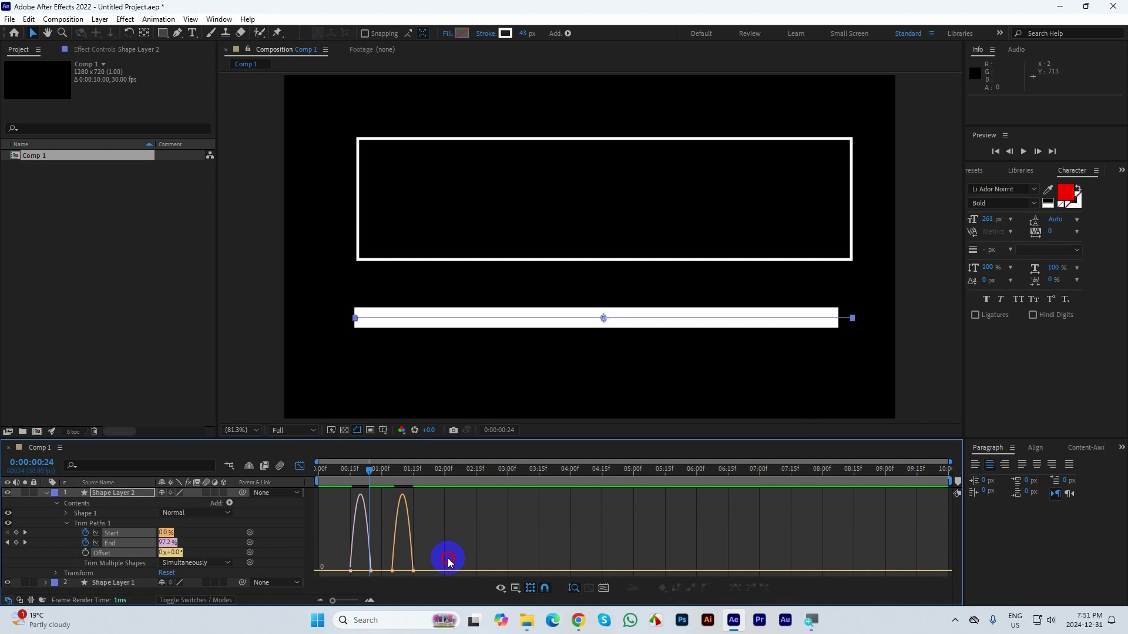
left_click_drag(457, 536, 403, 567)
Step: Preview the eased line animation from 0:00:00:07 and close the graph editor
left_click_drag(370, 468, 337, 487)
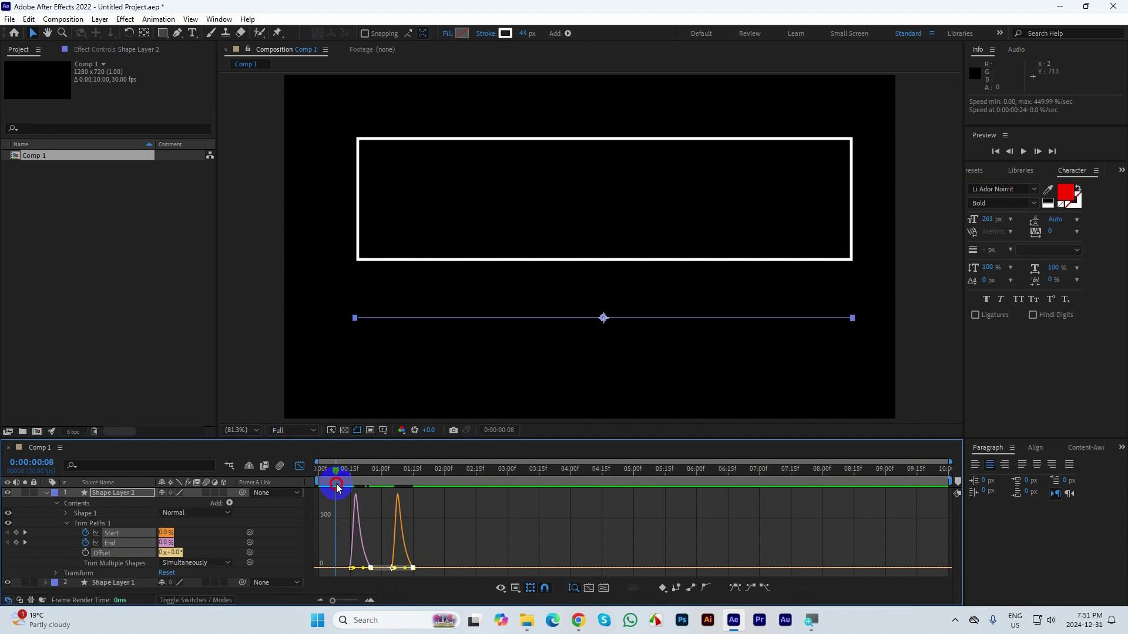
key("space")
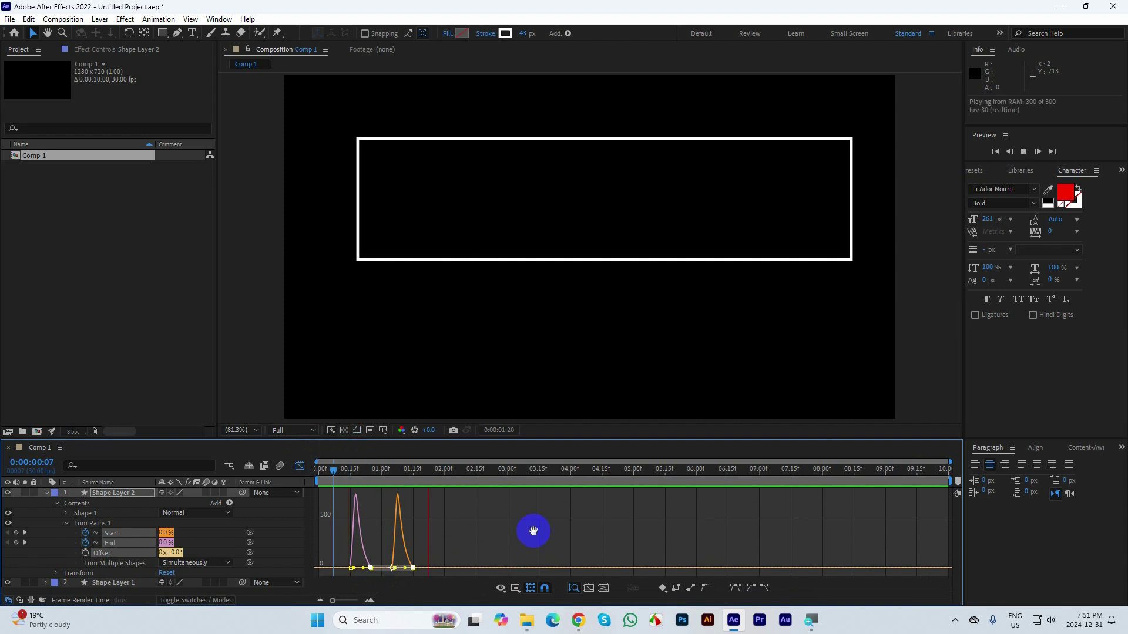
left_click(299, 465)
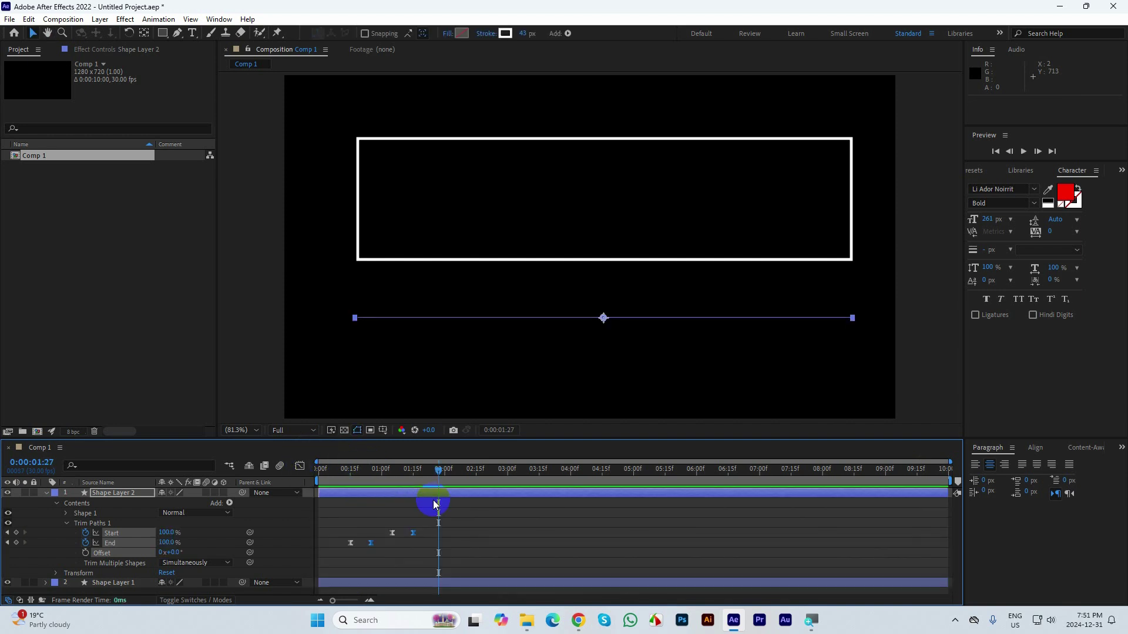
Step: Collapse the line layer, add a Trim Paths operator to the rectangle layer's contents and expand its properties
left_click(47, 493)
left_click(112, 504)
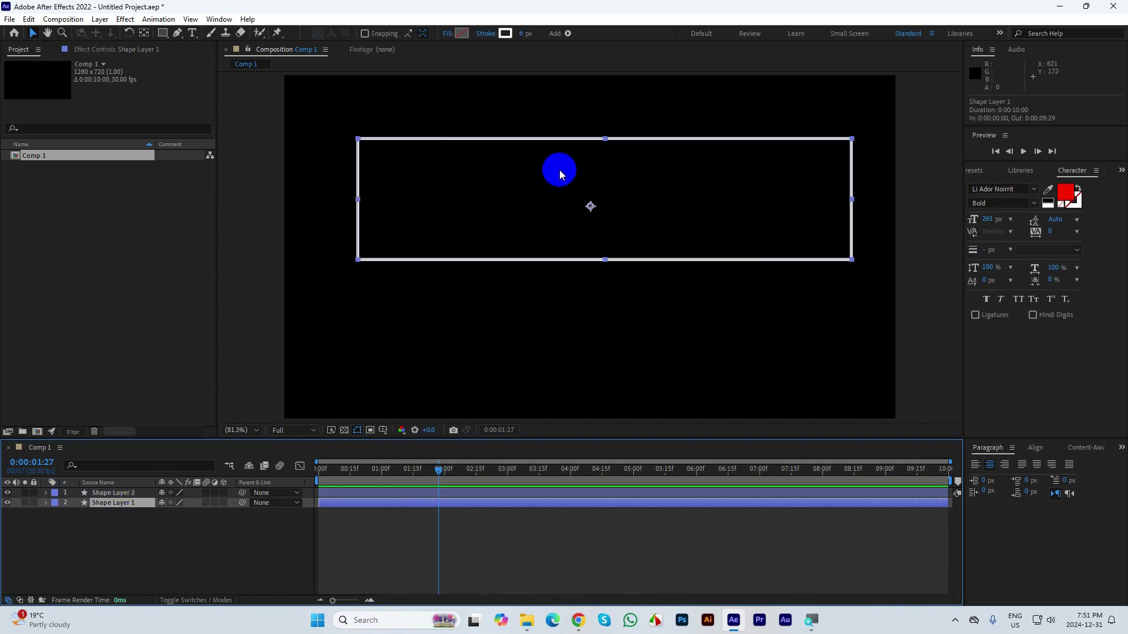
left_click(47, 503)
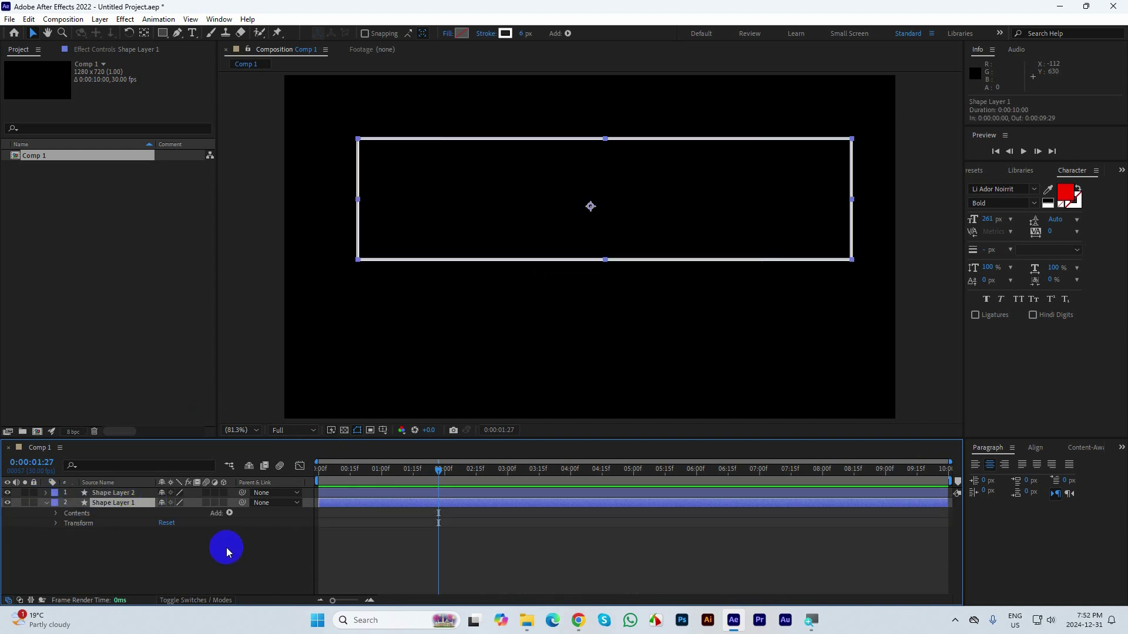
left_click(57, 515)
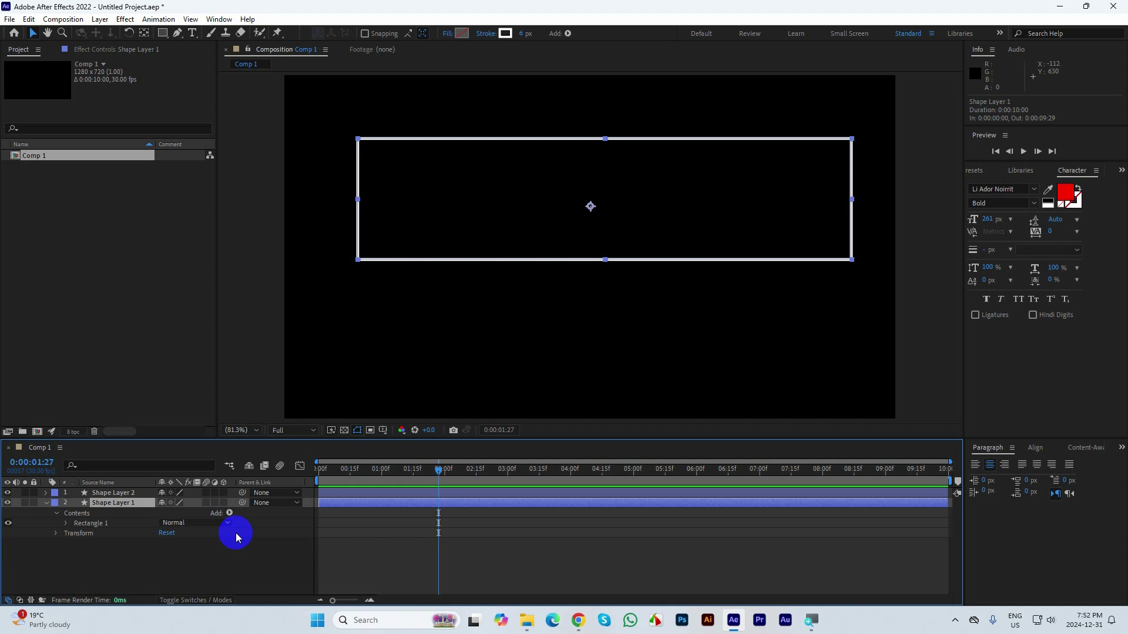
left_click(229, 513)
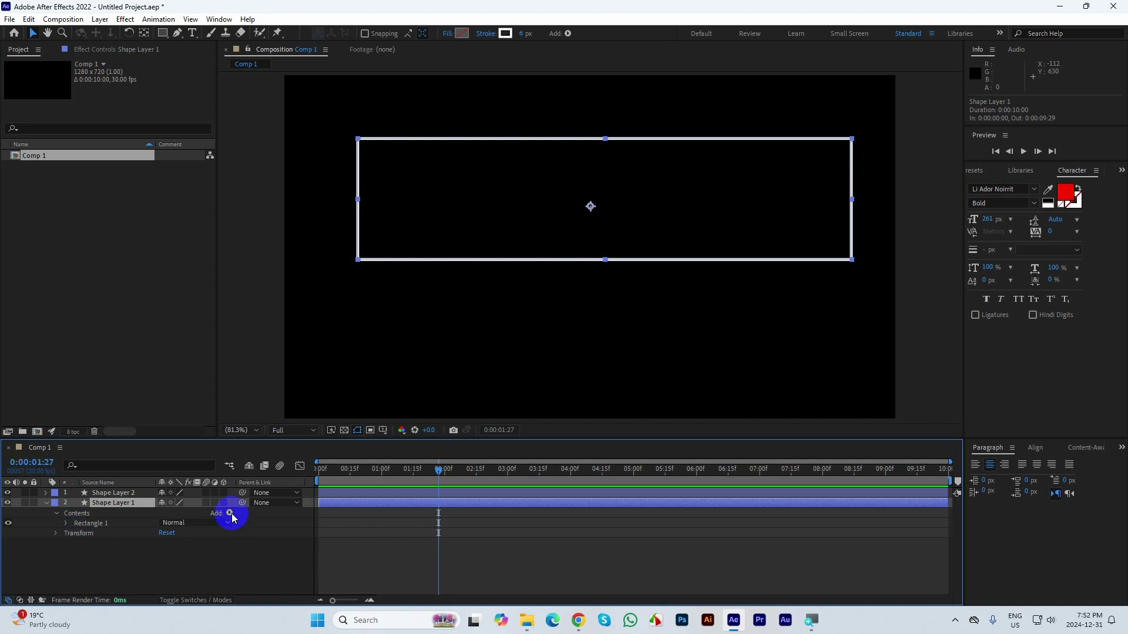
left_click(283, 450)
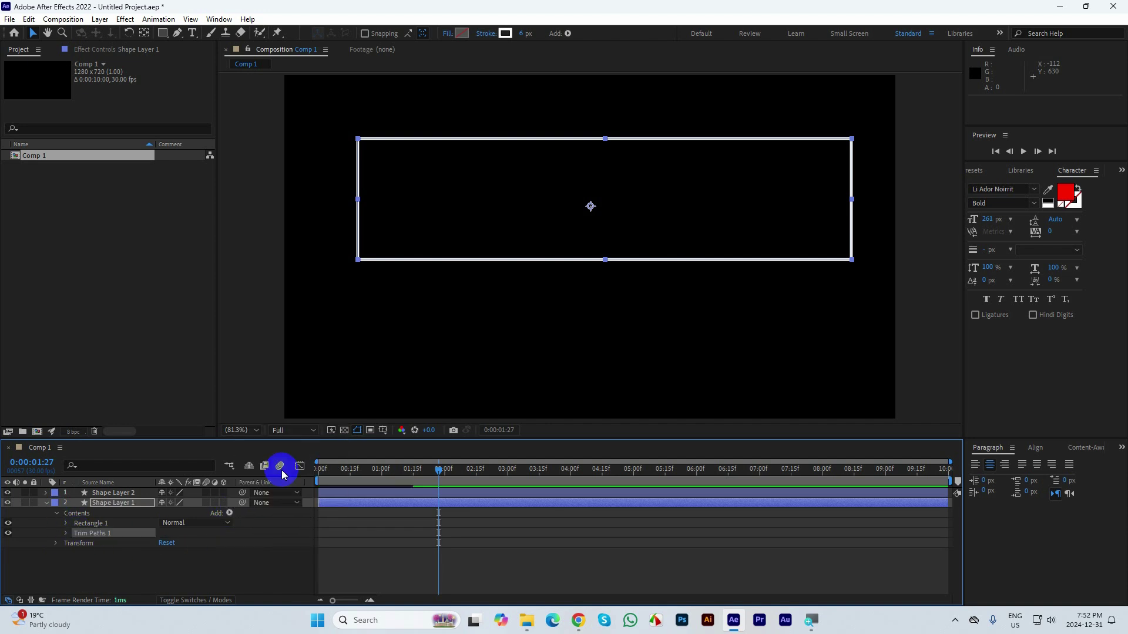
left_click(65, 534)
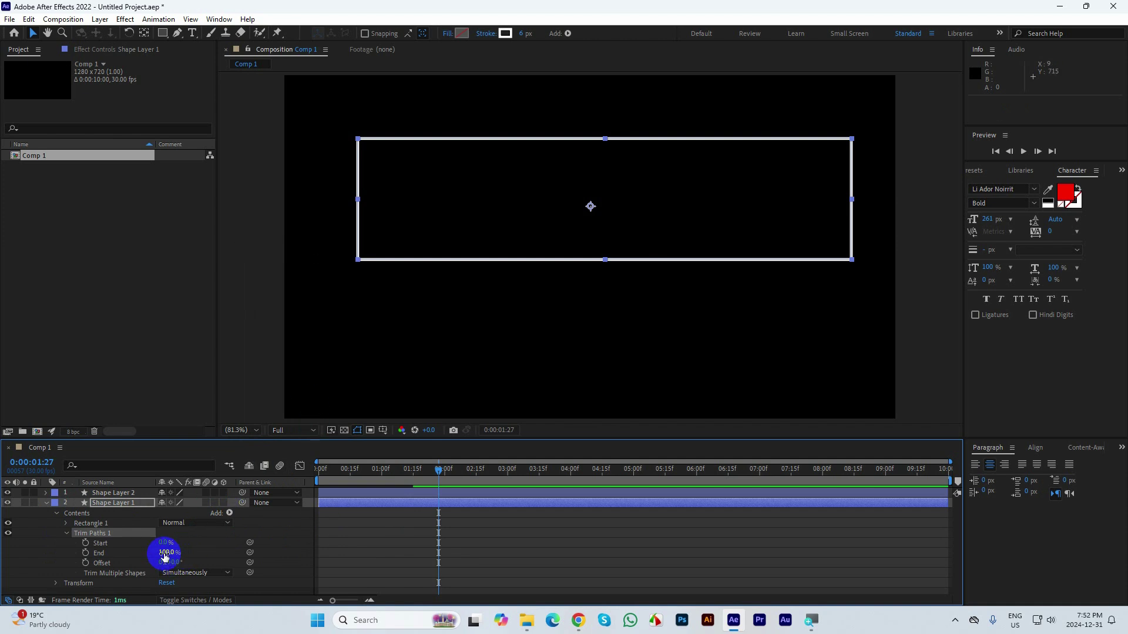
Step: Set the rectangle's Trim Paths End to 20% and its Offset to 144°
left_click_drag(164, 553, 184, 548)
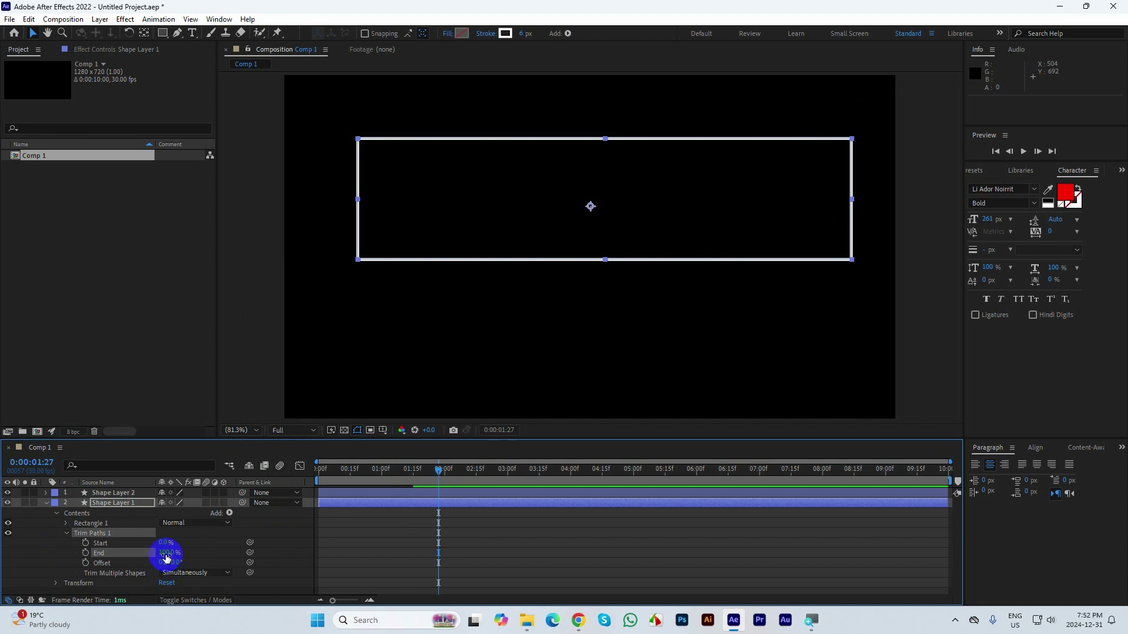
mouse_move(165, 553)
left_mouse_down()
mouse_move(103, 562)
mouse_move(154, 561)
mouse_move(106, 564)
mouse_move(145, 494)
left_mouse_up()
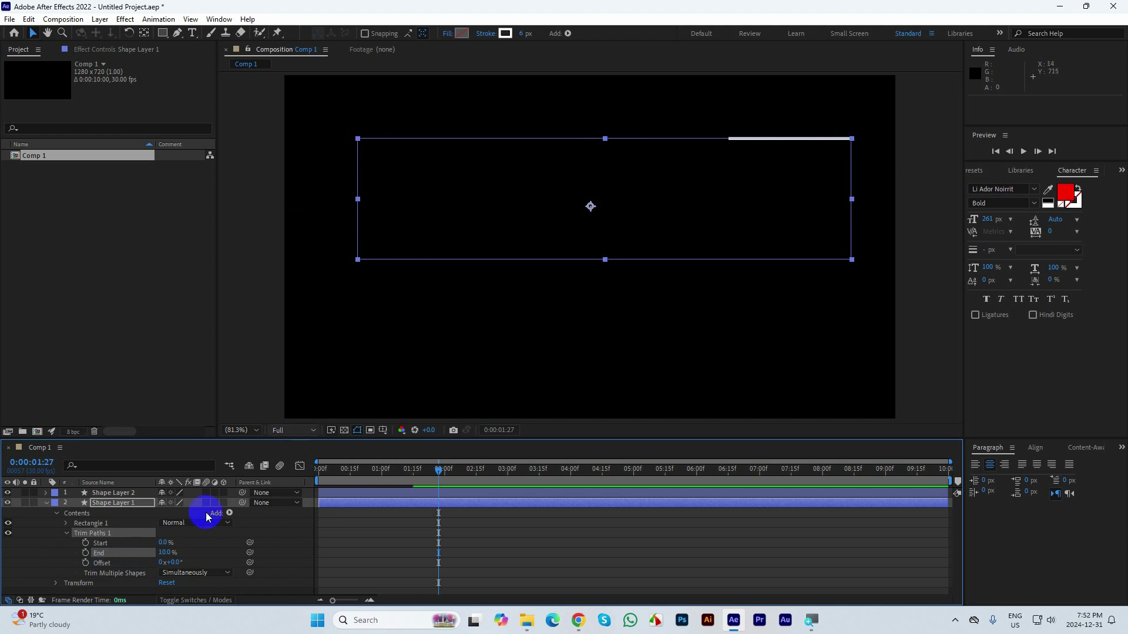
left_click_drag(177, 563, 247, 545)
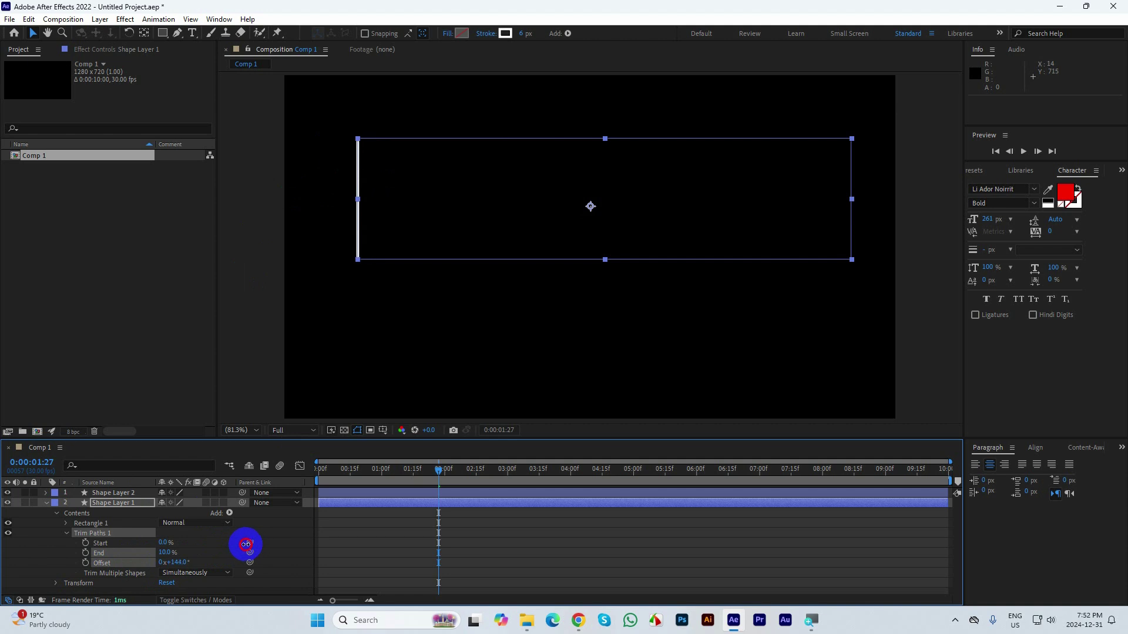
mouse_move(167, 556)
left_mouse_down()
mouse_move(155, 553)
mouse_move(201, 541)
mouse_move(150, 550)
mouse_move(194, 537)
mouse_move(170, 552)
left_mouse_up()
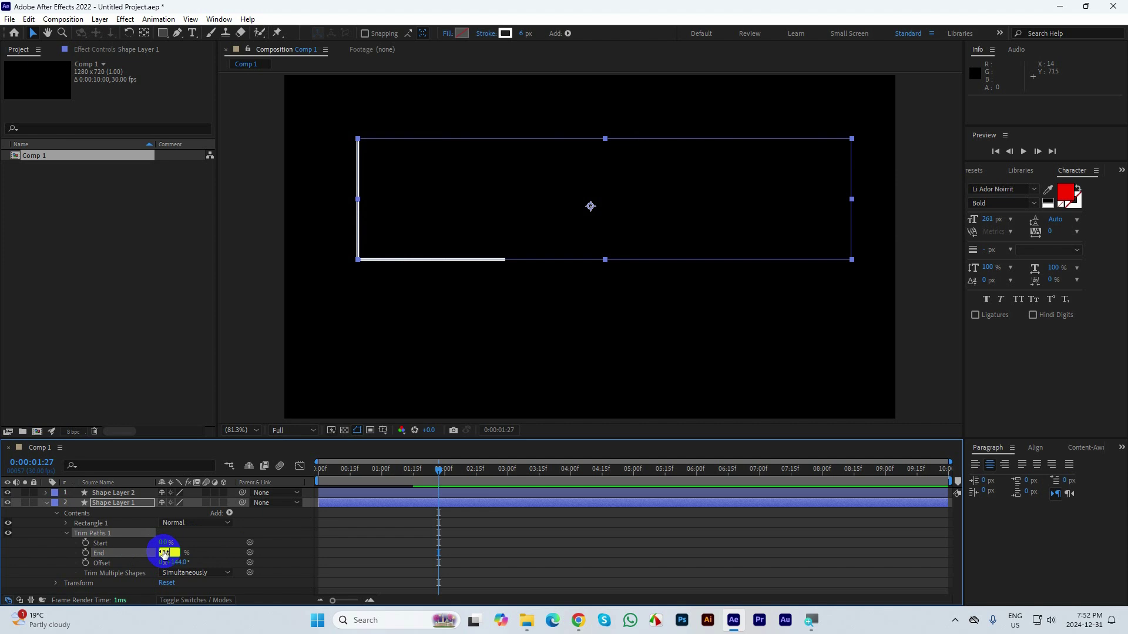
Step: Keyframe the rectangle's trim Offset at 0:00:00:15 and set it to 1x+126° at 0:00:01:12
mouse_move(377, 489)
left_mouse_down()
mouse_move(442, 488)
mouse_move(349, 491)
left_mouse_up()
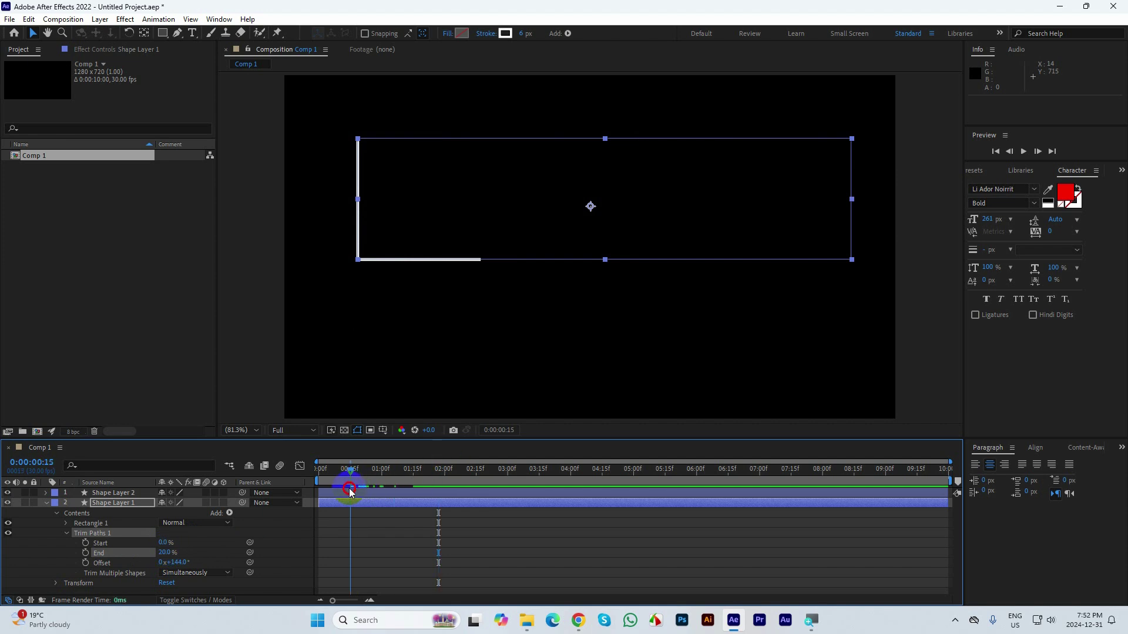
left_click(86, 562)
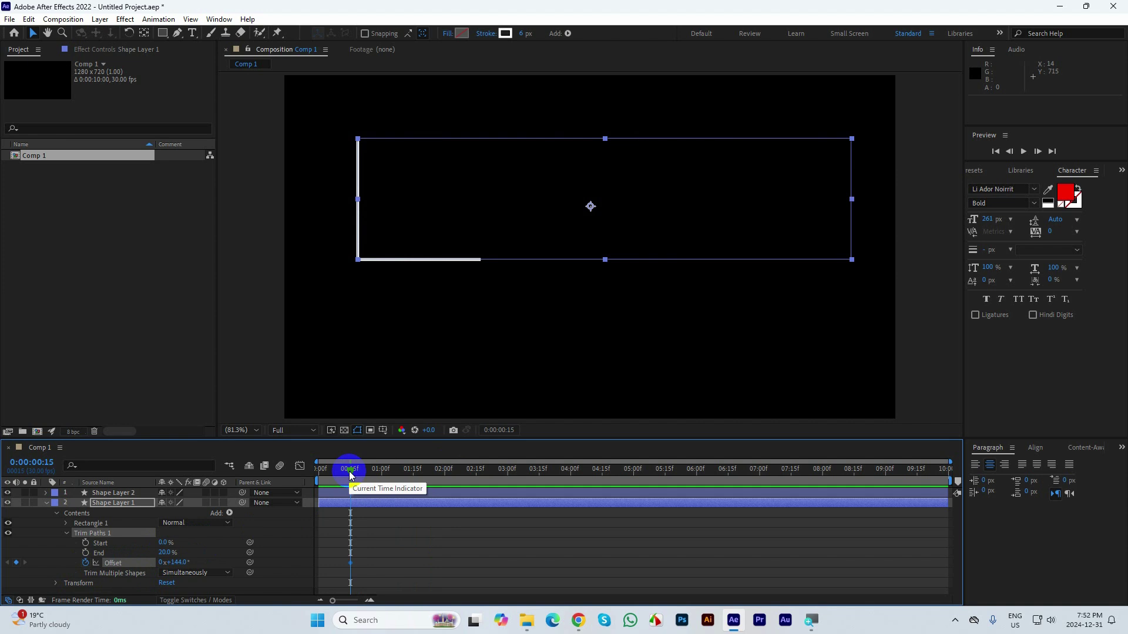
left_click_drag(352, 470, 407, 470)
mouse_move(200, 570)
left_mouse_down()
mouse_move(182, 564)
mouse_move(341, 541)
left_mouse_up()
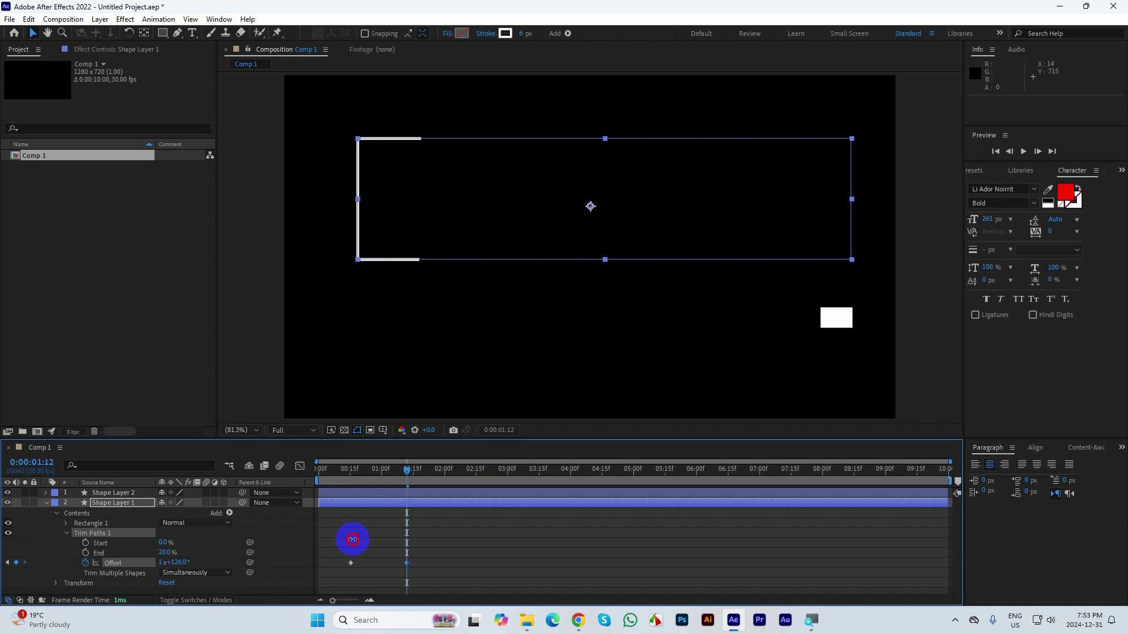
Step: Preview the rectangle's Offset animation and move its second keyframe to 0:00:02:04
left_click_drag(408, 468, 330, 470)
key("space")
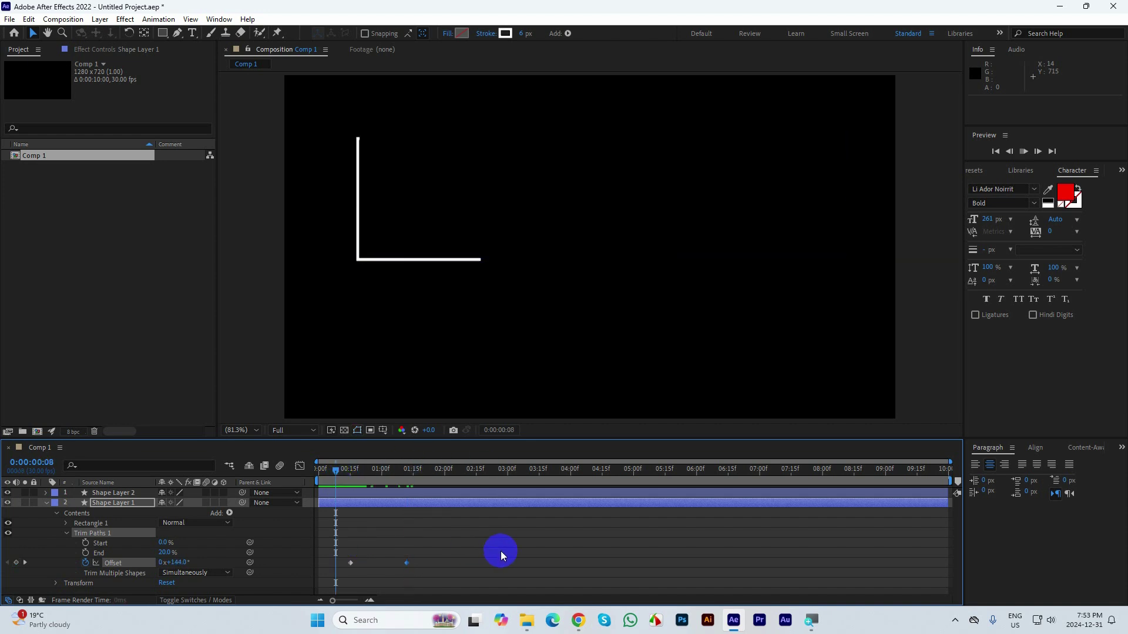
left_click(396, 574)
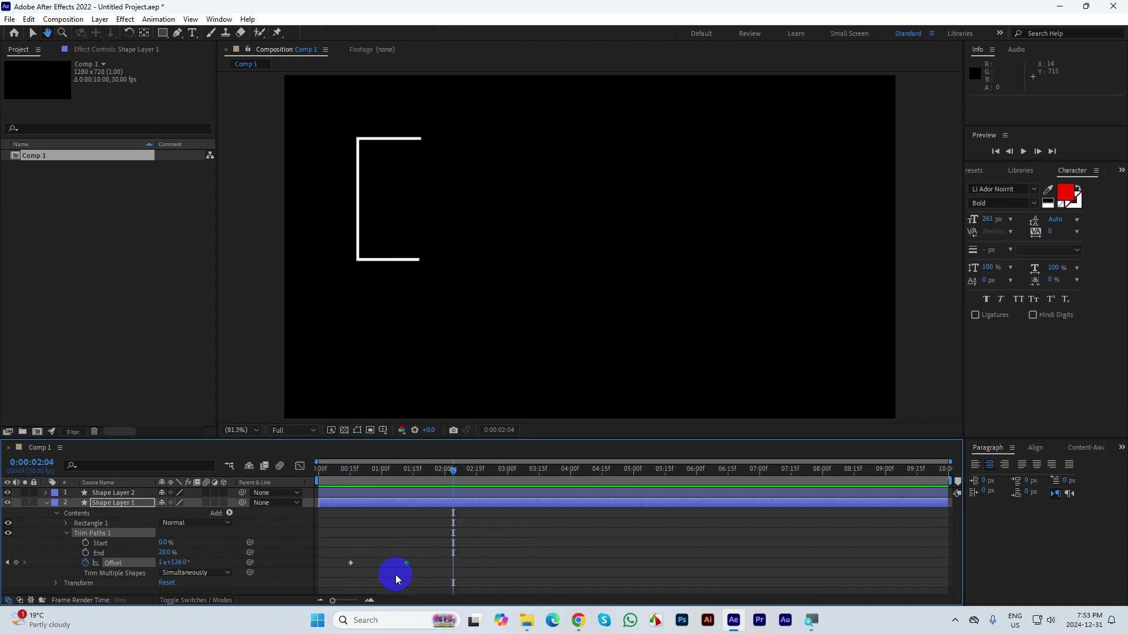
left_click_drag(406, 563, 453, 564)
left_click(450, 469)
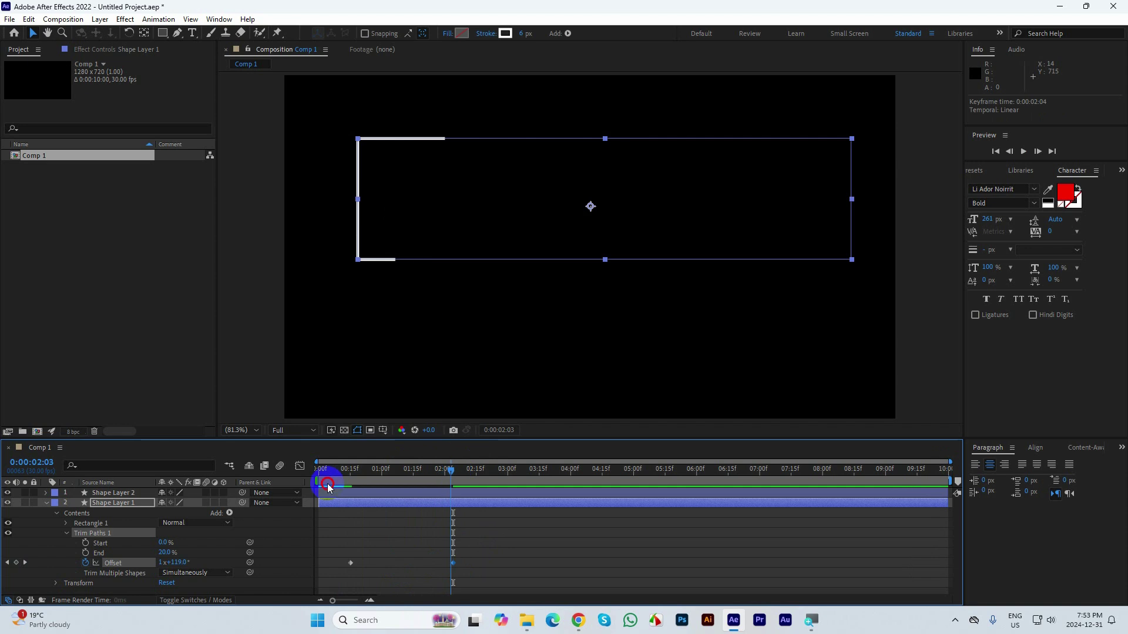
Step: Replay the retimed rectangle animation from 0:00:00:04
left_click(328, 486)
key("space")
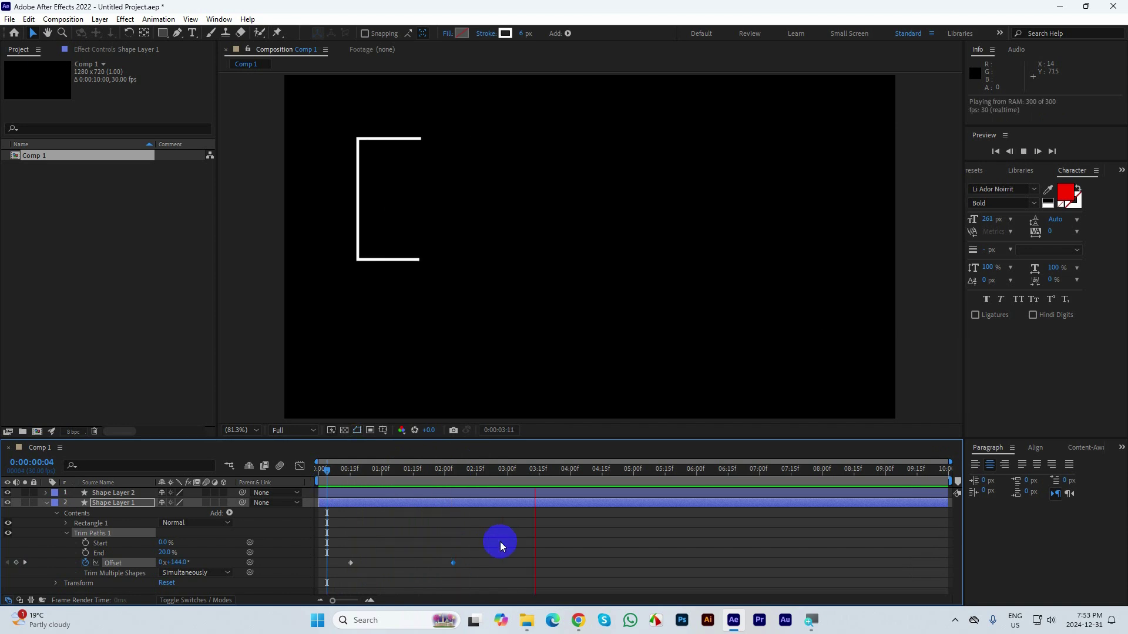
key("space")
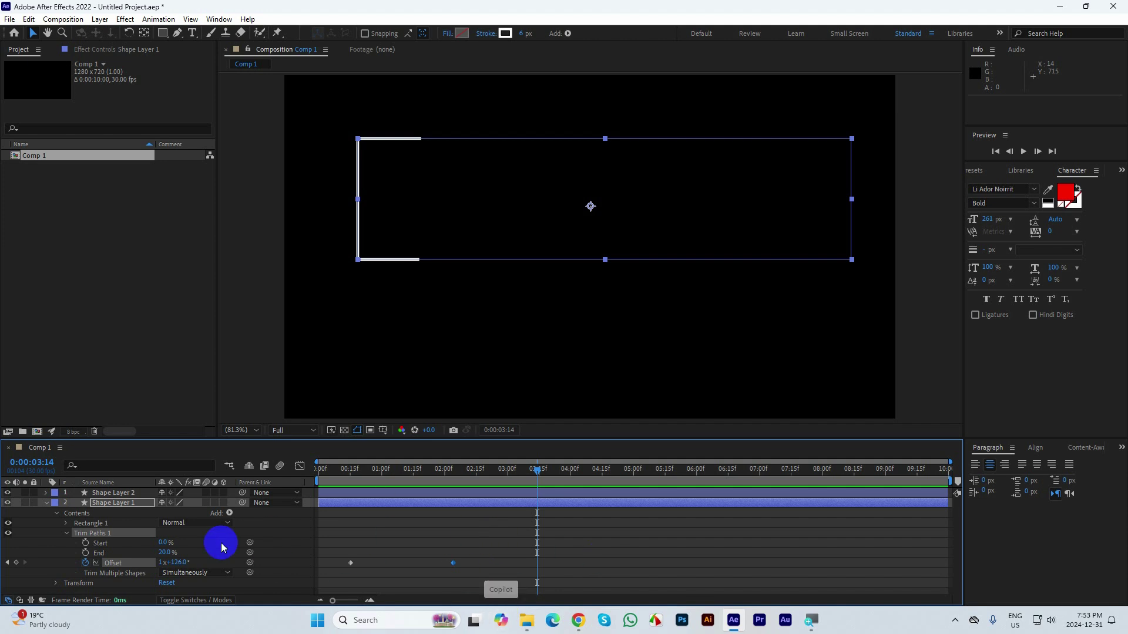
Step: Collapse the rectangle layer and delete both shape layers from the composition
left_click(46, 503)
left_click_drag(152, 539, 112, 497)
key("Delete")
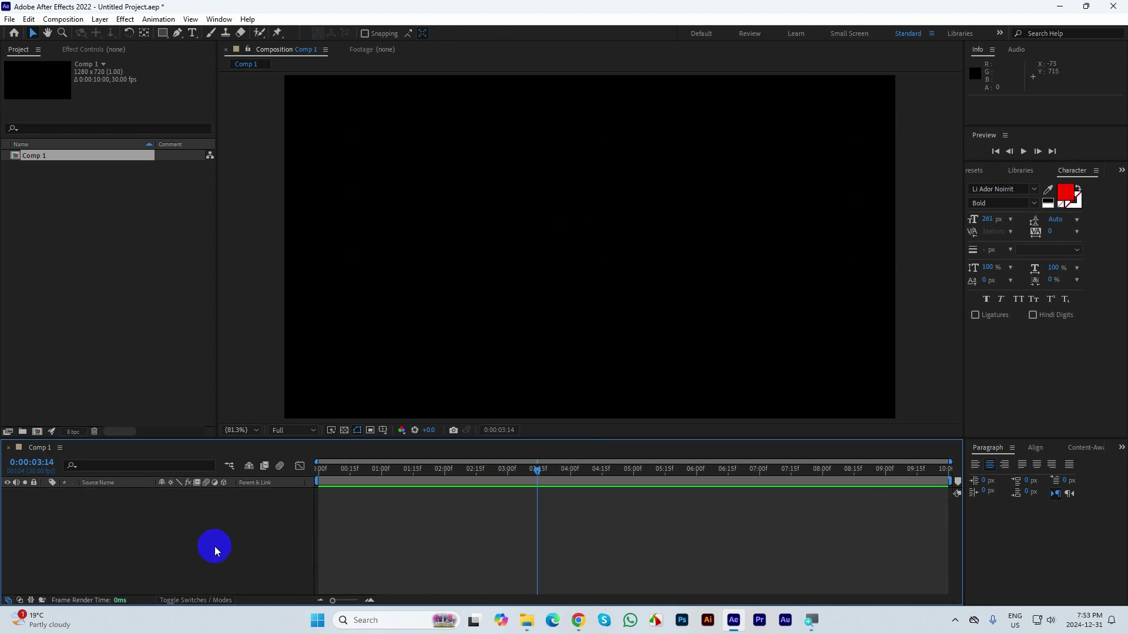
Step: Draw a four-point S-shaped curve with the Pen tool from beyond the frame's lower-left corner to beyond its upper-right edge
left_click_drag(182, 35, 212, 37)
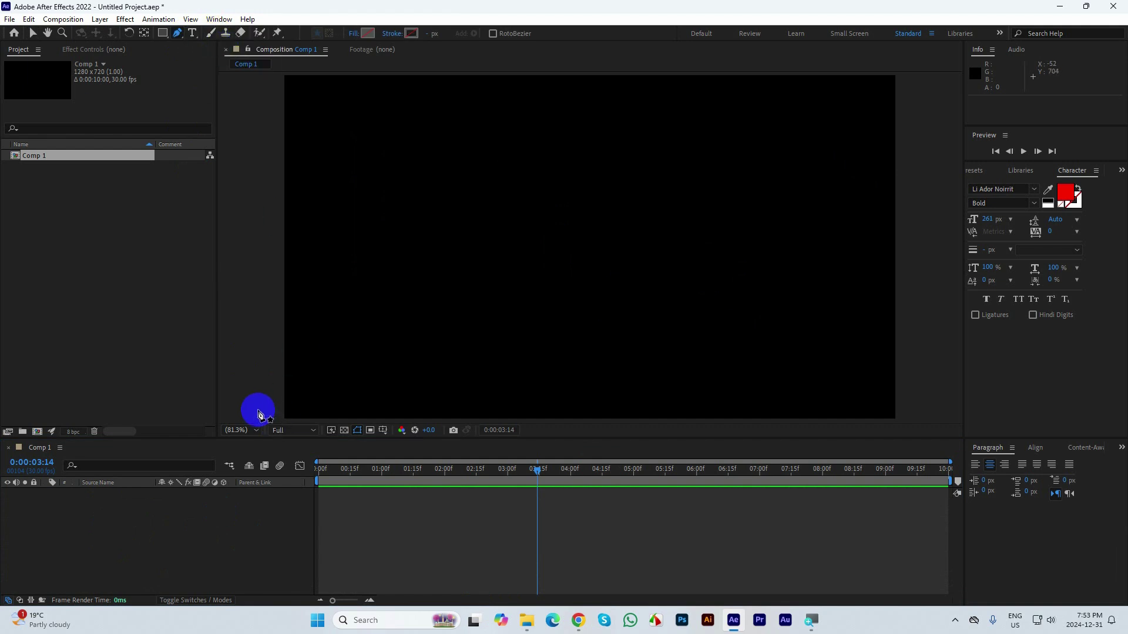
left_click_drag(243, 405, 280, 389)
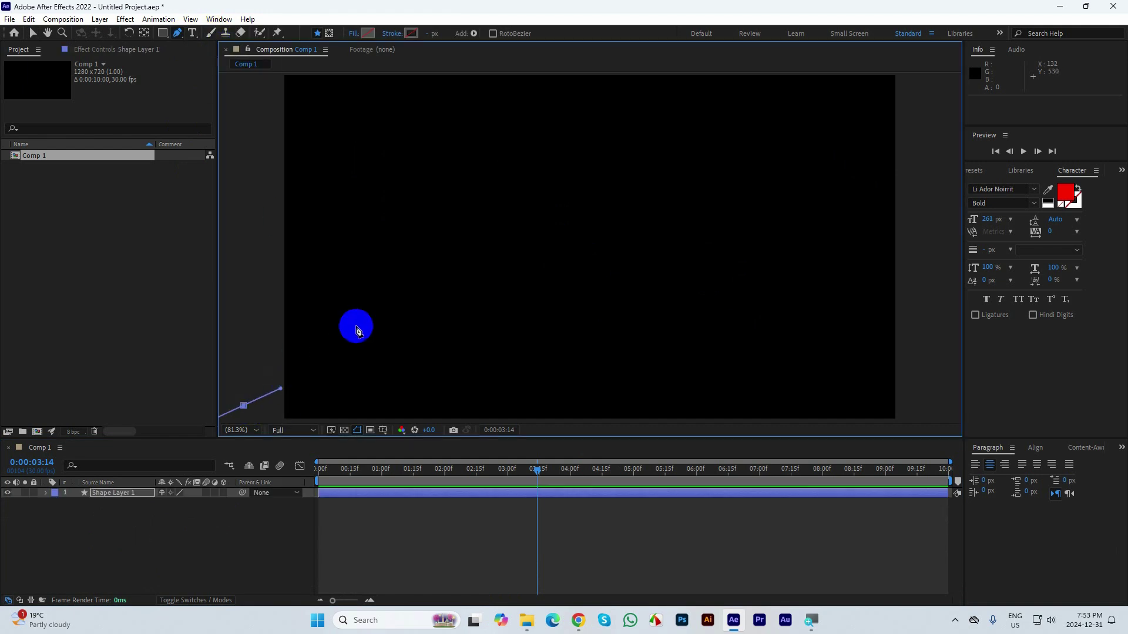
left_click_drag(463, 332, 574, 348)
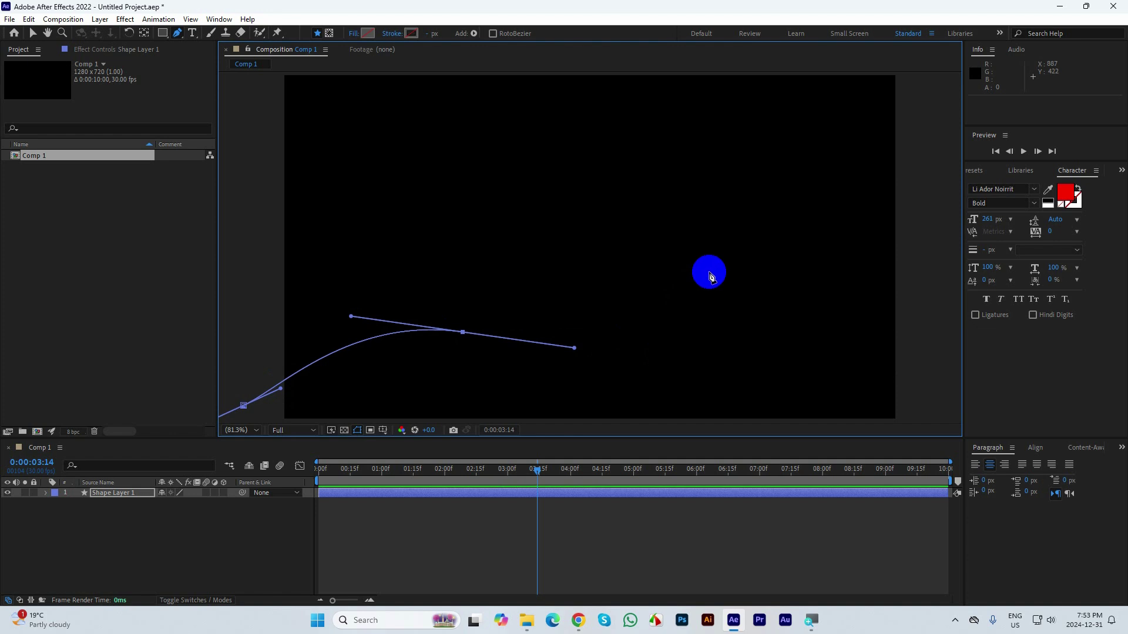
left_click_drag(711, 267, 735, 209)
left_click_drag(918, 121, 971, 149)
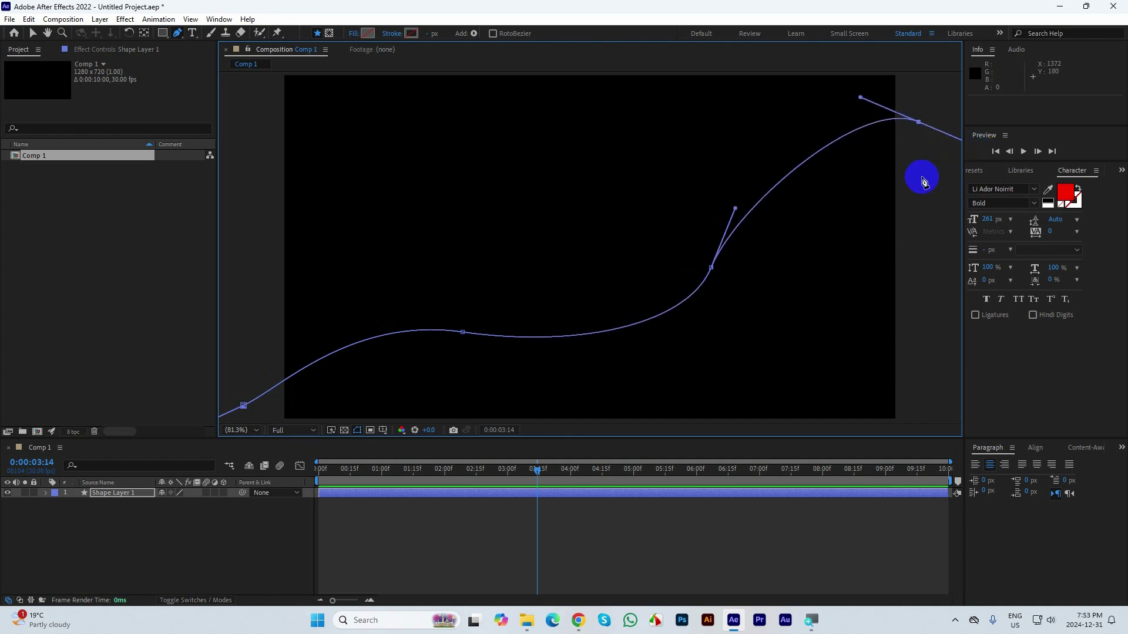
left_click(33, 34)
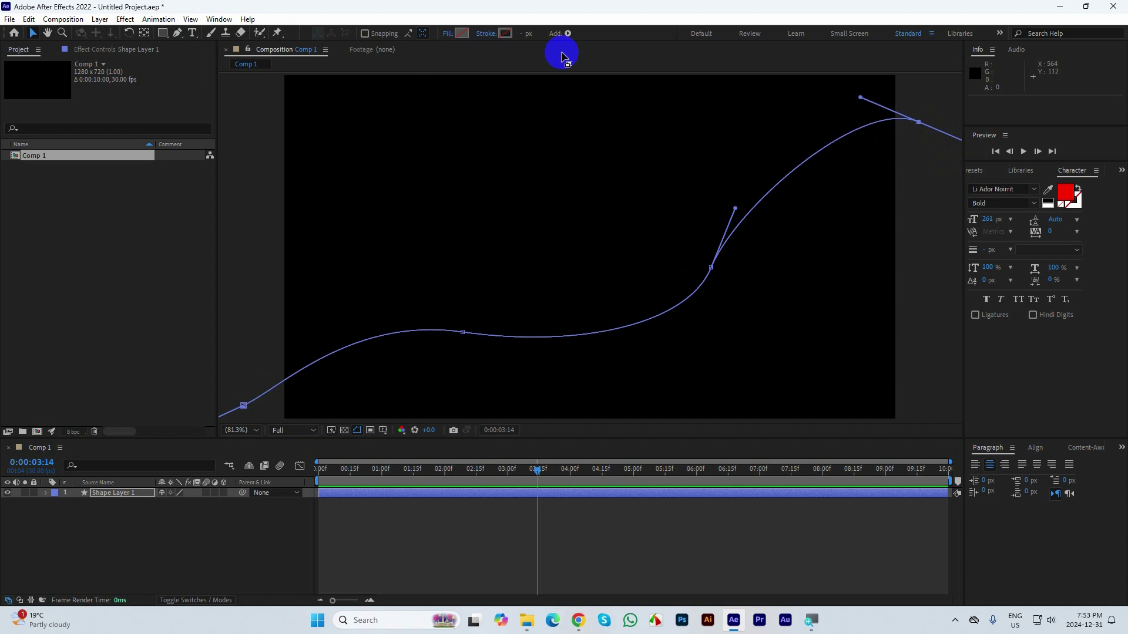
Step: Give the curve a white stroke 150 px wide
left_click(523, 37)
left_click_drag(523, 37, 575, 21)
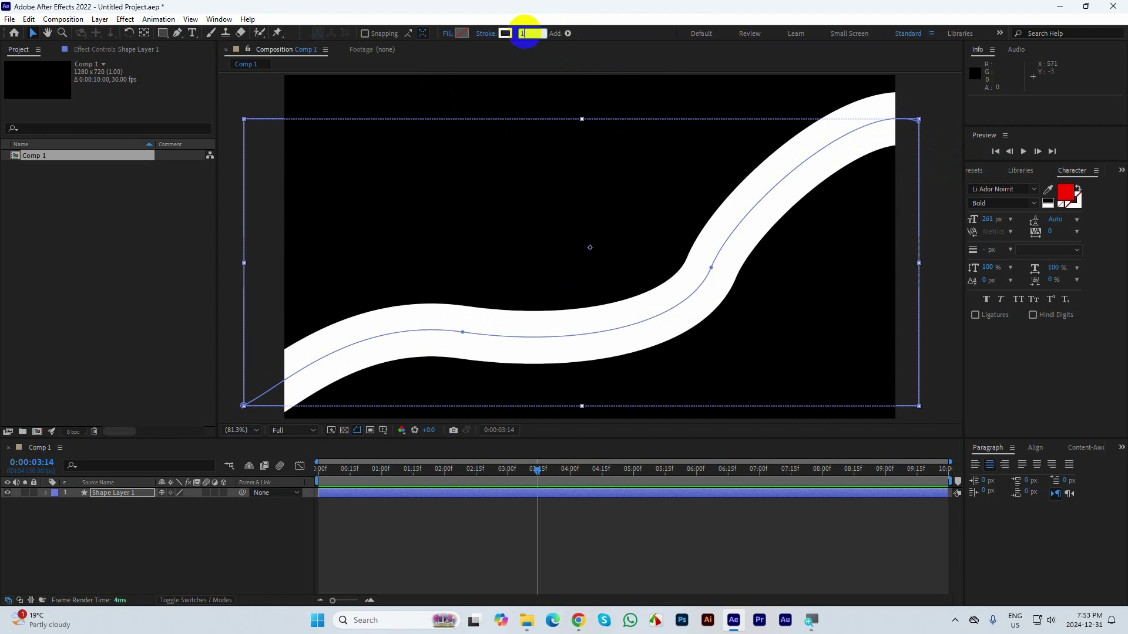
key("Return")
type("150")
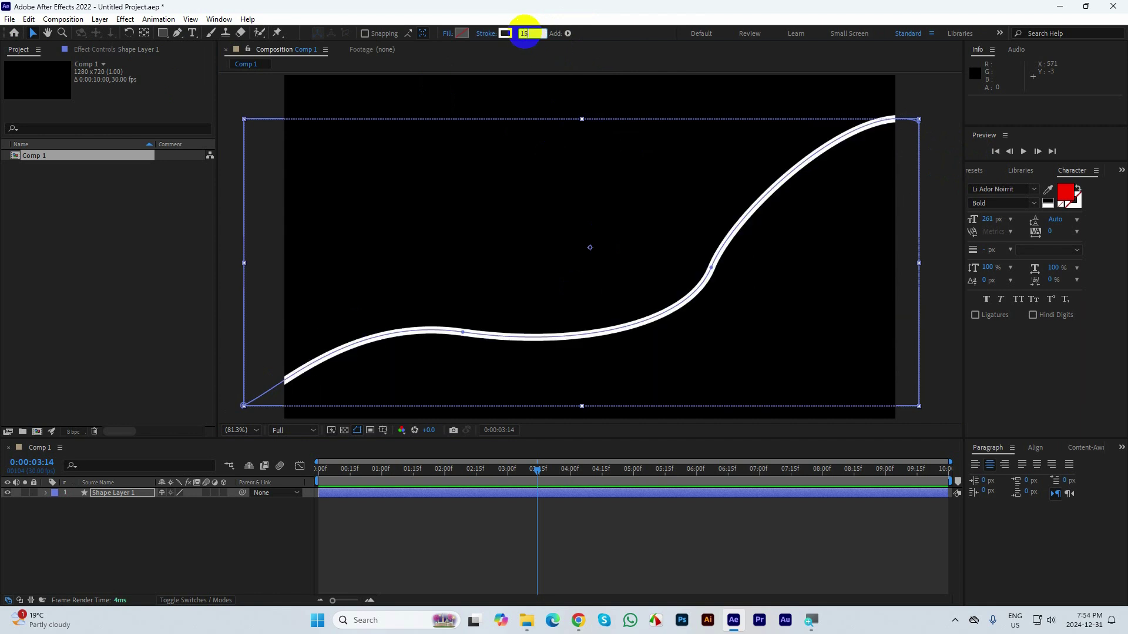
key("Return")
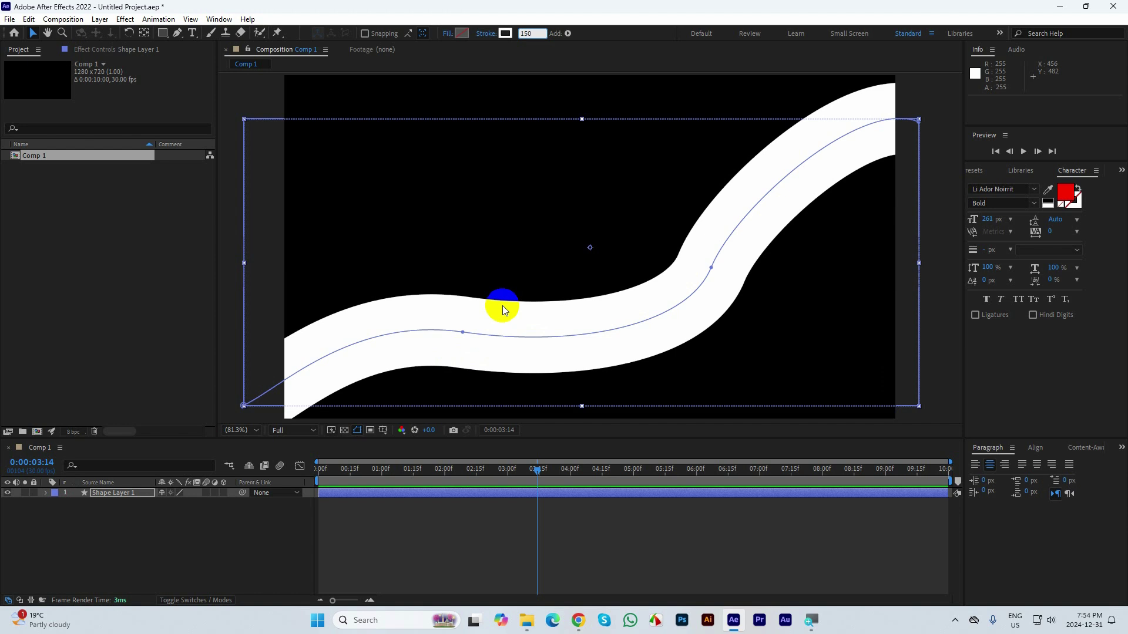
Step: Expand the curve layer down to Path 1, select its path and nudge the whole curve slightly up and left with the Pen tool
left_click(177, 33)
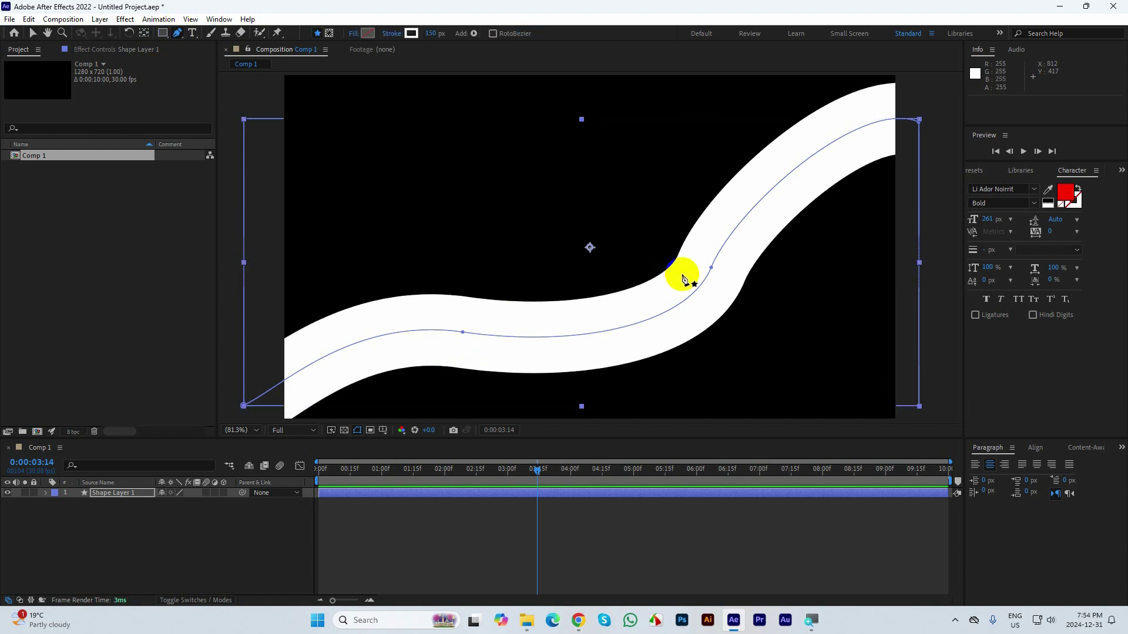
left_click(46, 493)
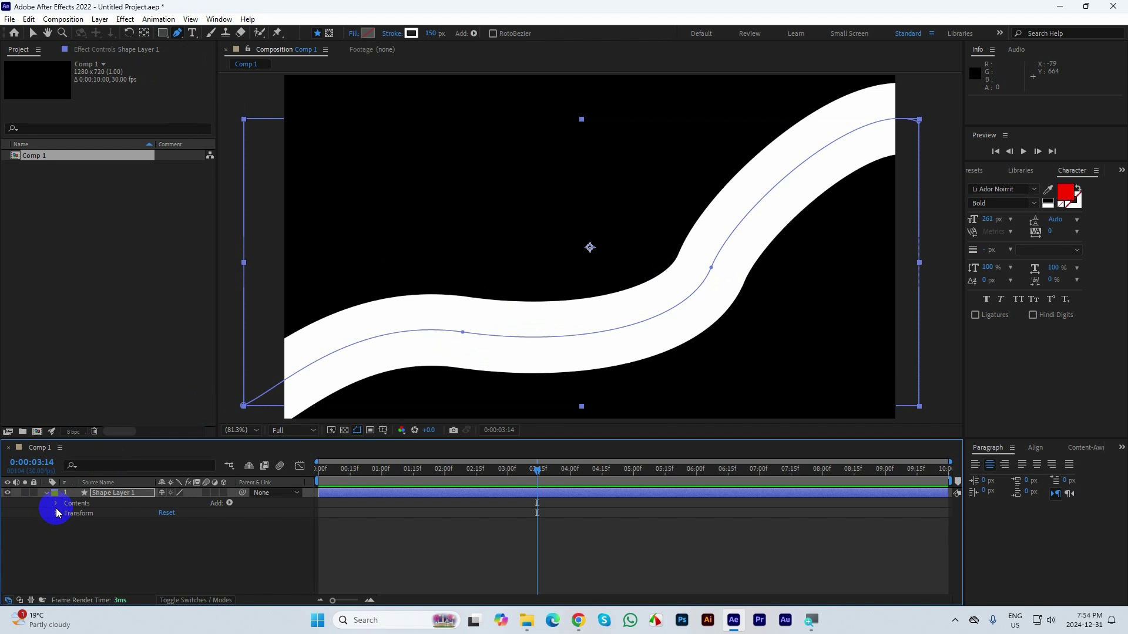
left_click(57, 504)
left_click(66, 513)
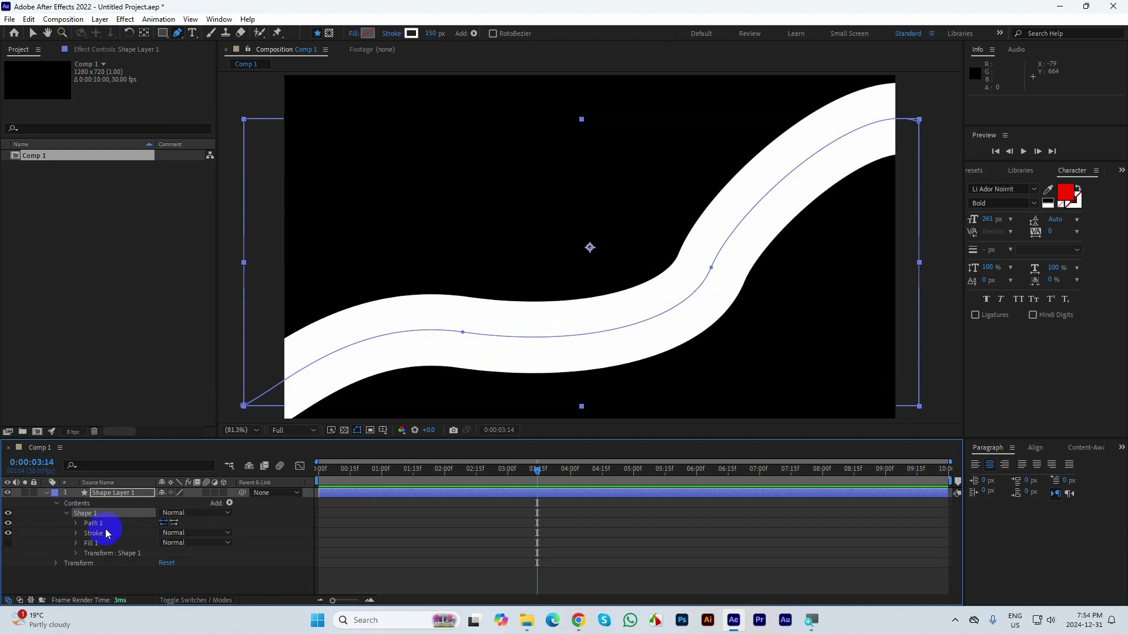
left_click(76, 523)
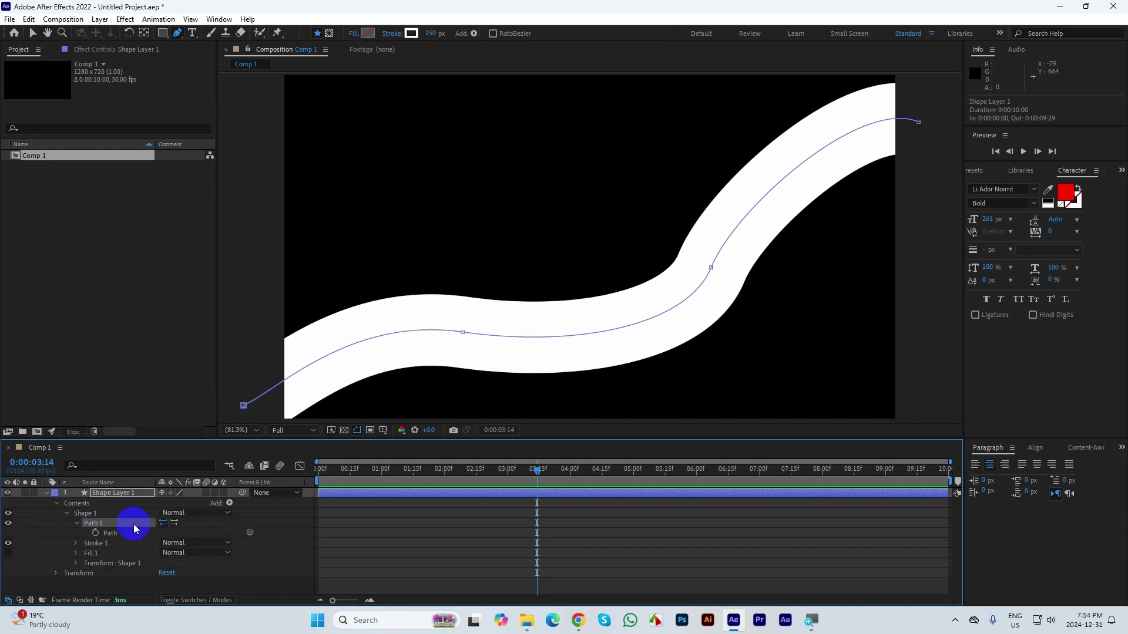
left_click(108, 532)
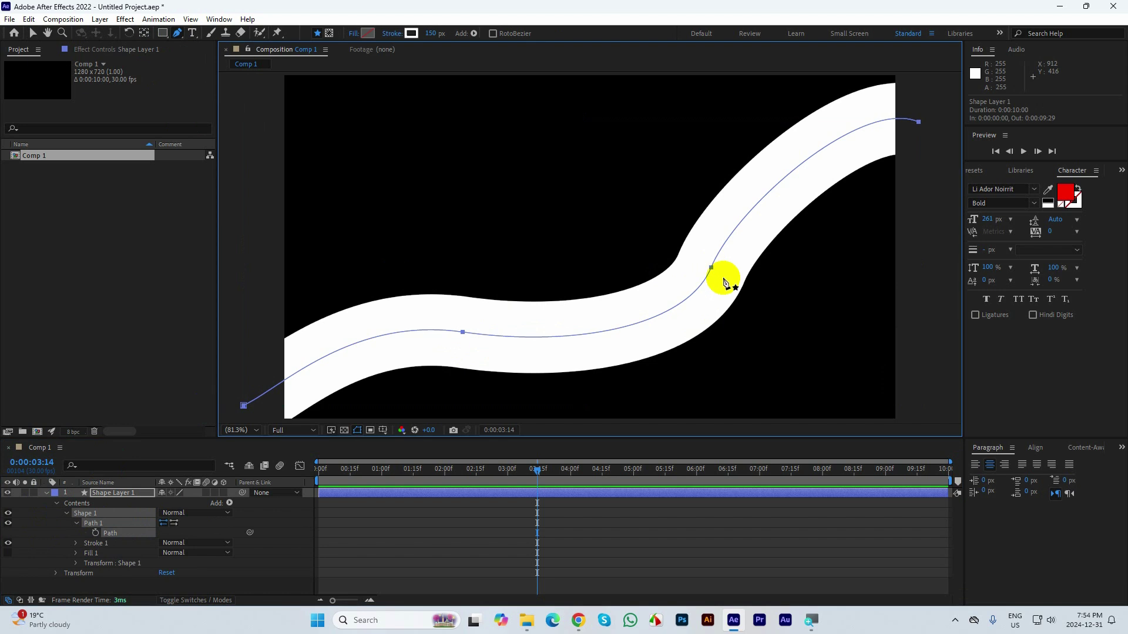
left_click_drag(712, 269, 708, 268)
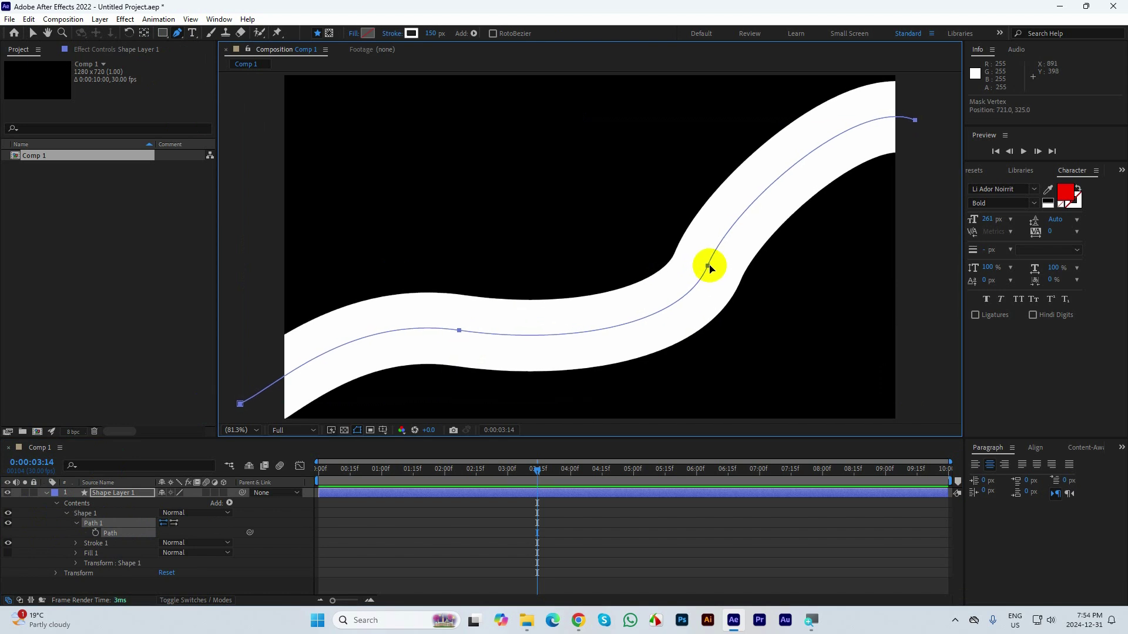
left_click(708, 267)
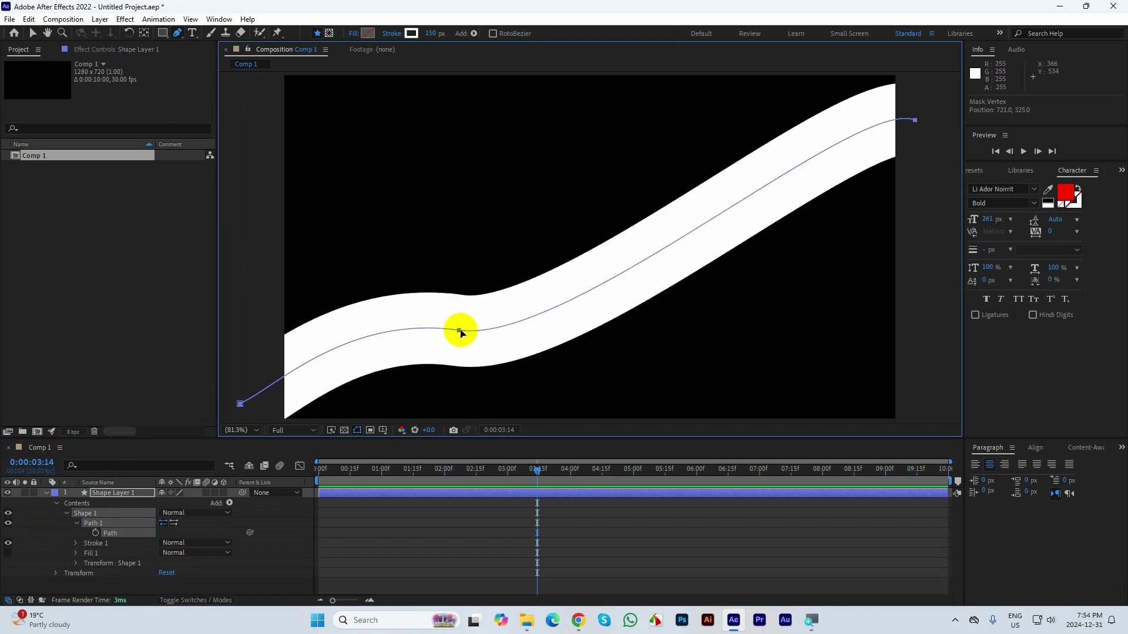
left_click_drag(458, 331, 680, 307)
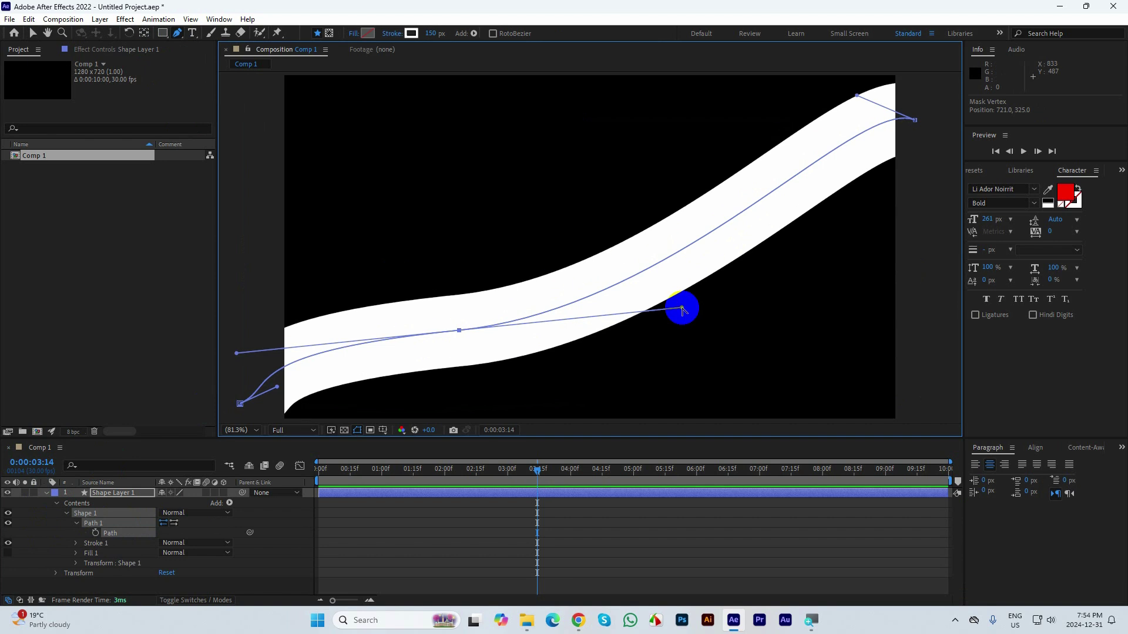
key("ctrl+z")
key("ctrl+z")
Step: Smooth the bend at the curve's third point by angling its tangent handle diagonally toward the upper right
left_click_drag(708, 267, 744, 230)
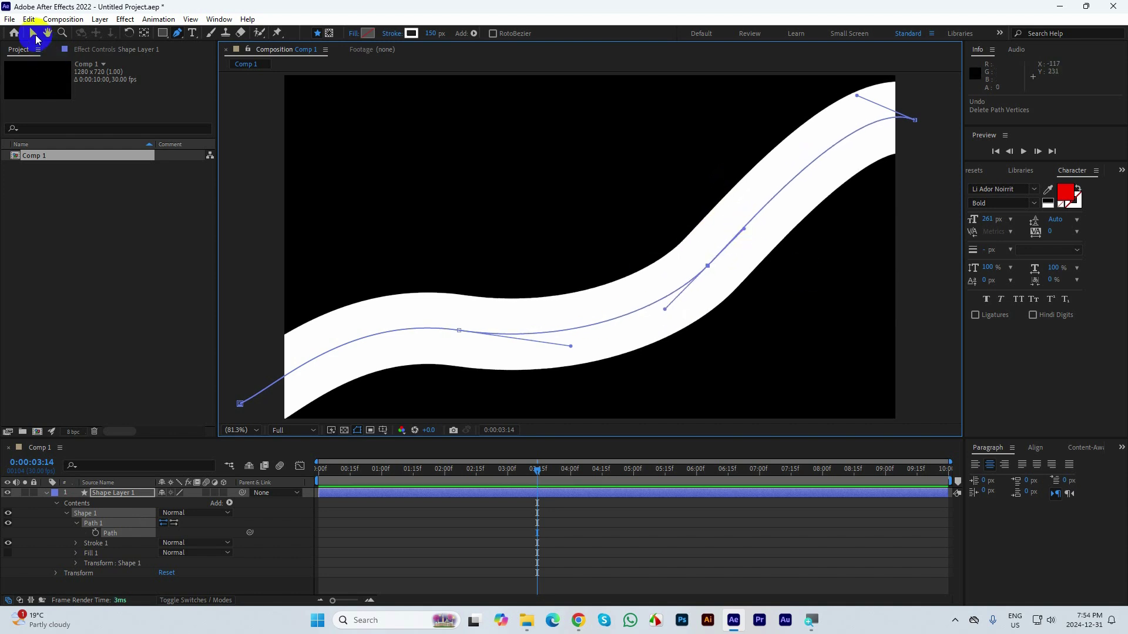
left_click(33, 33)
Step: Collapse Path 1, expand the Stroke 1 properties, enlarge the timeline area to show them all and deselect the layer
left_click(118, 554)
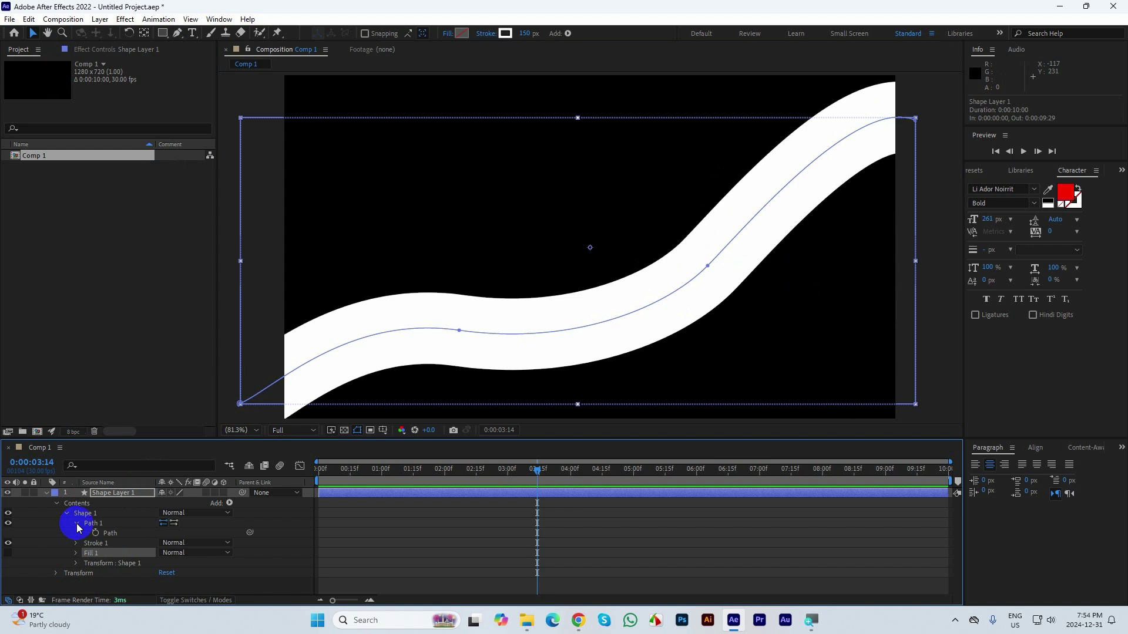
left_click(77, 525)
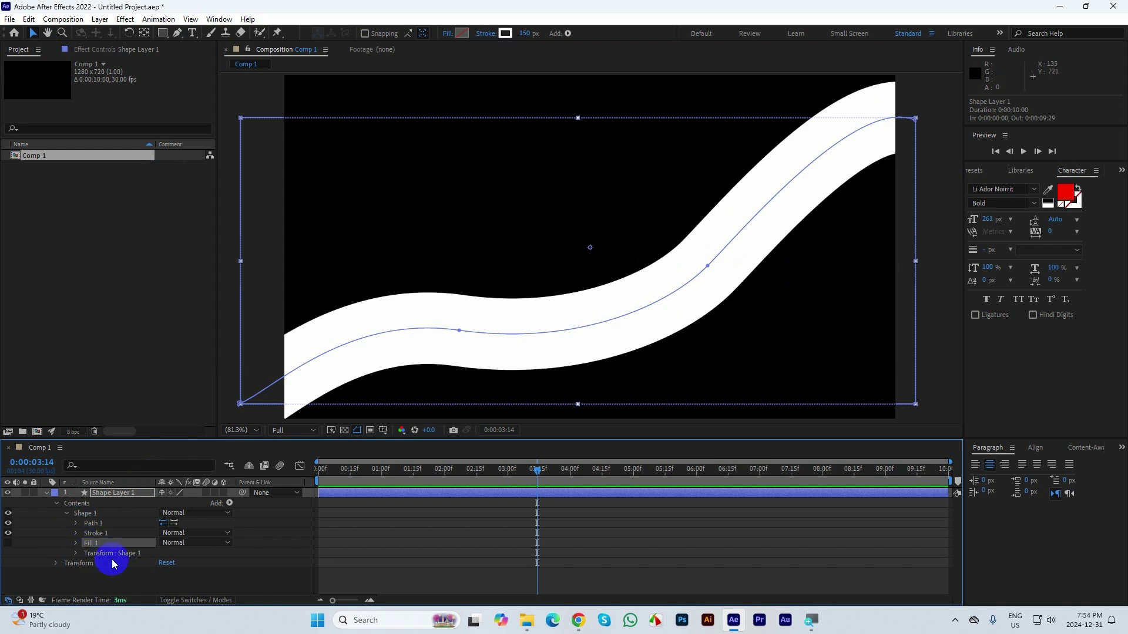
left_click(76, 534)
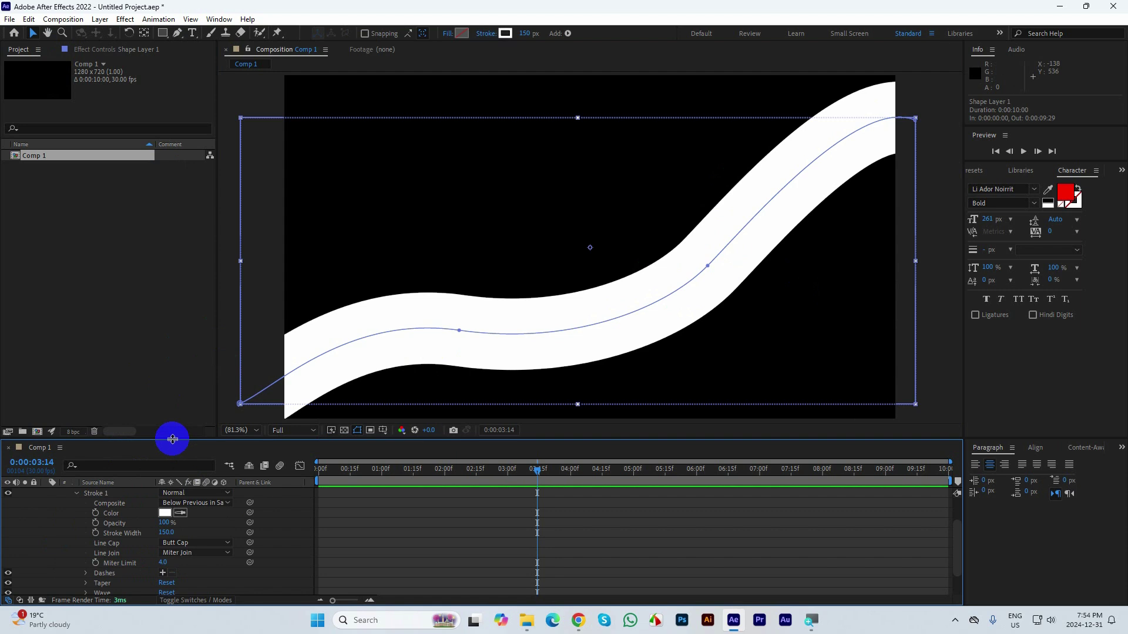
left_click_drag(173, 439, 181, 329)
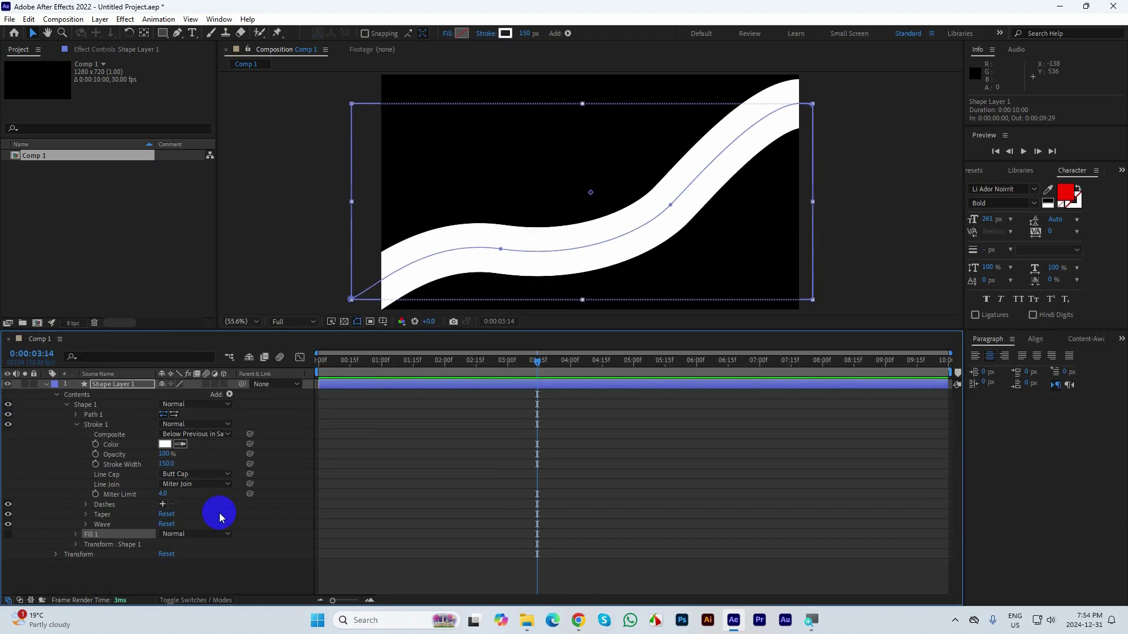
left_click(263, 522)
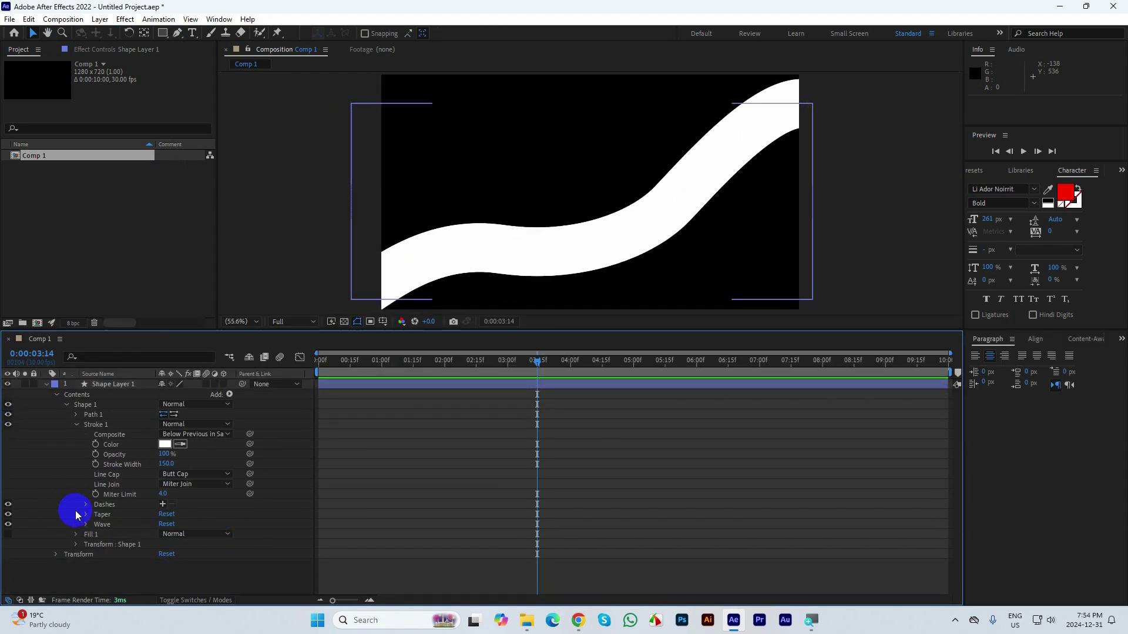
Step: Expand the stroke's Taper properties and set the taper Start Length to 100%
left_click(104, 515)
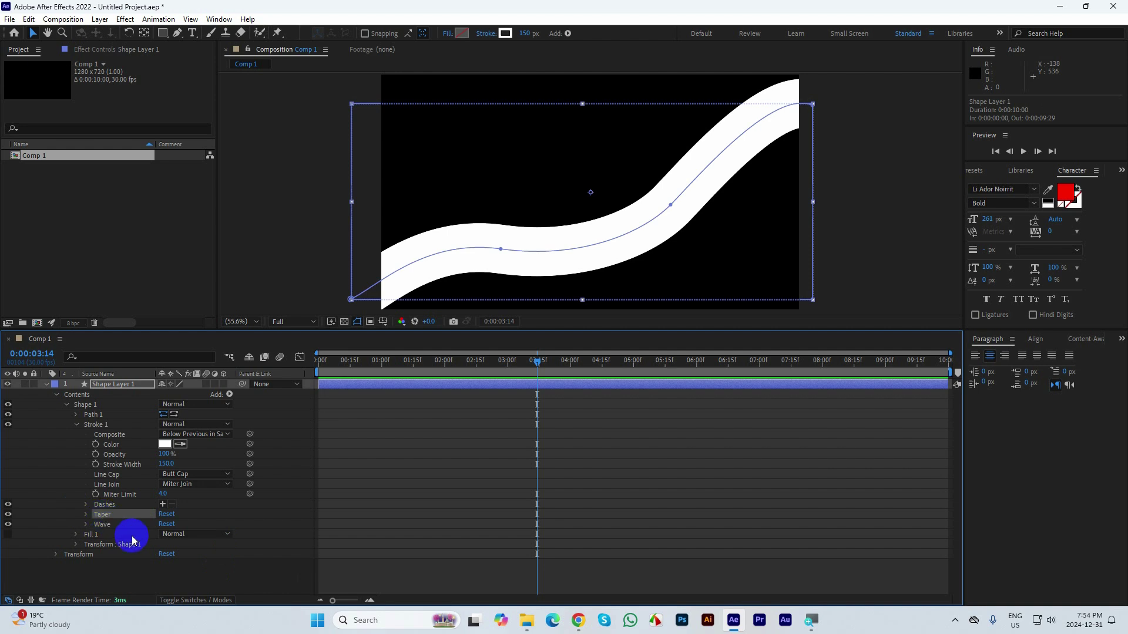
left_click(85, 516)
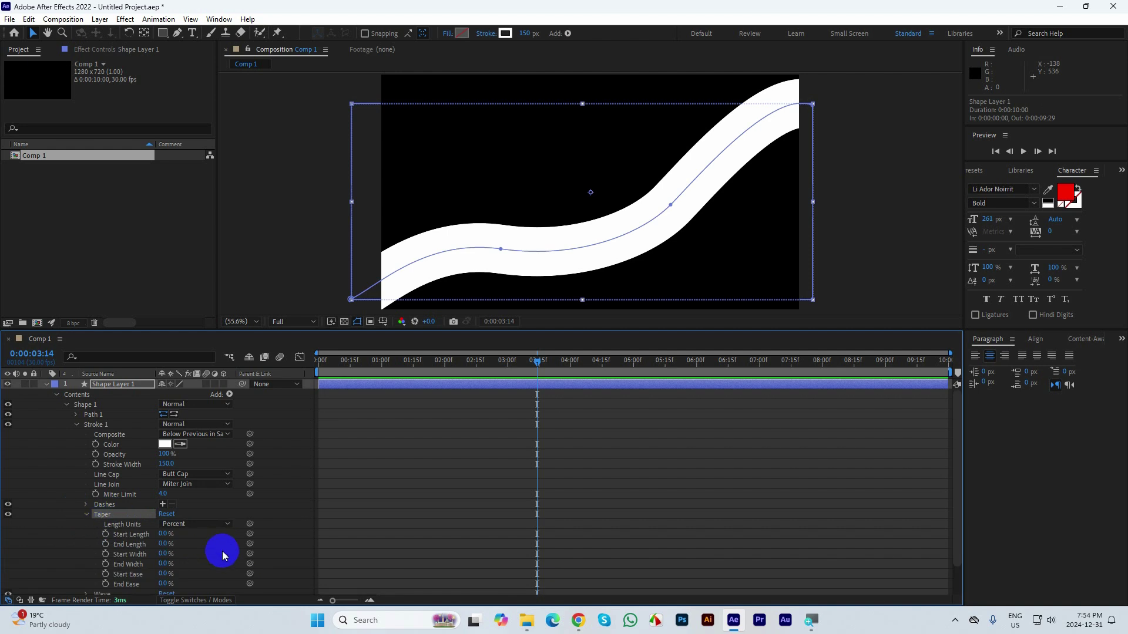
scroll(206, 543, "down", 1)
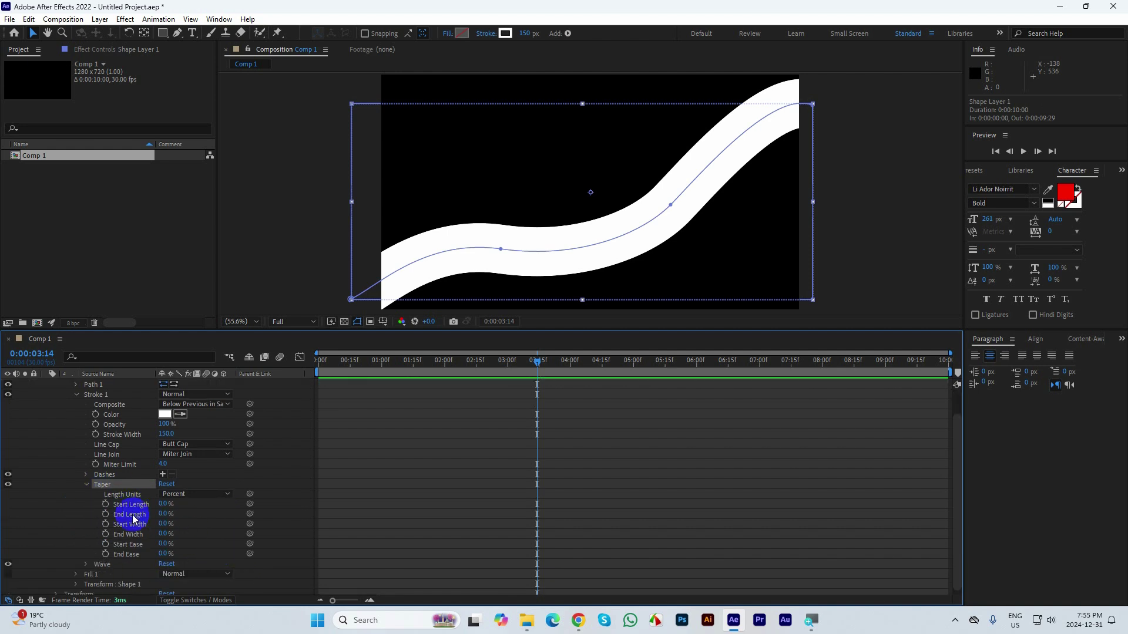
left_click(170, 513)
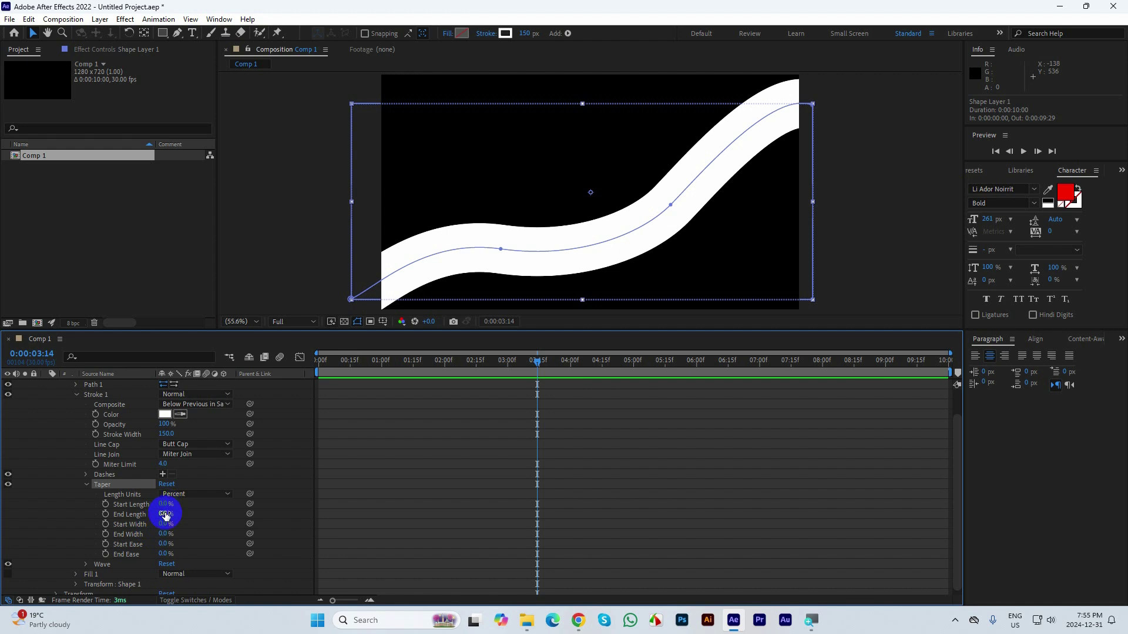
mouse_move(165, 514)
left_mouse_down()
mouse_move(136, 520)
mouse_move(222, 513)
mouse_move(119, 518)
mouse_move(233, 491)
left_mouse_up()
left_click(137, 518)
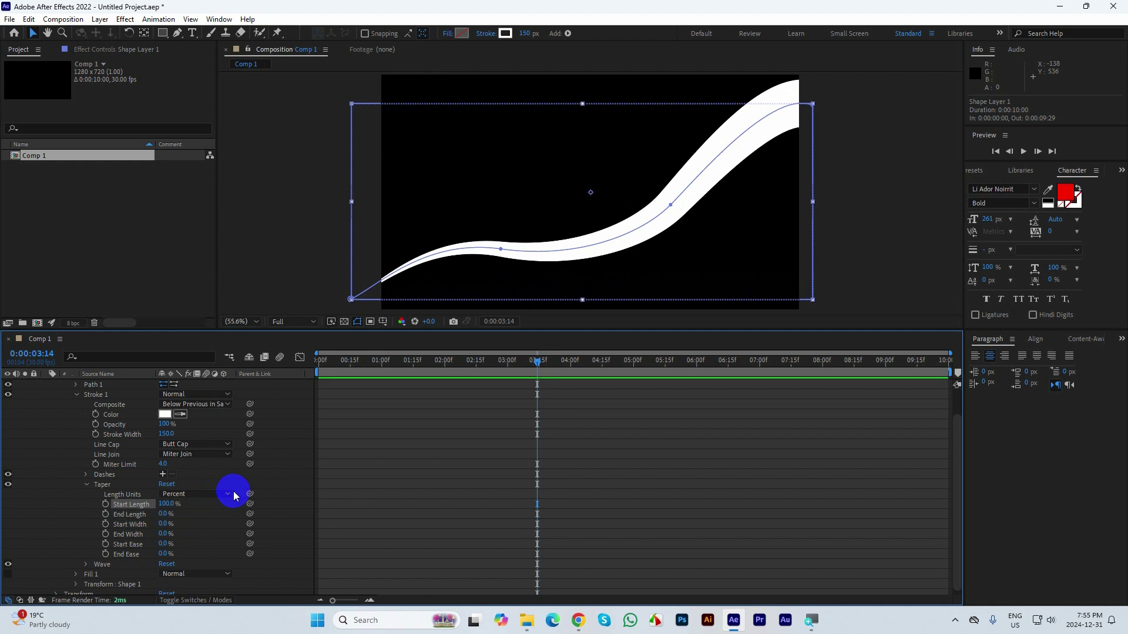
Step: Collapse the Taper properties and change the curve stroke's Line Cap to Round Cap
left_click(87, 488)
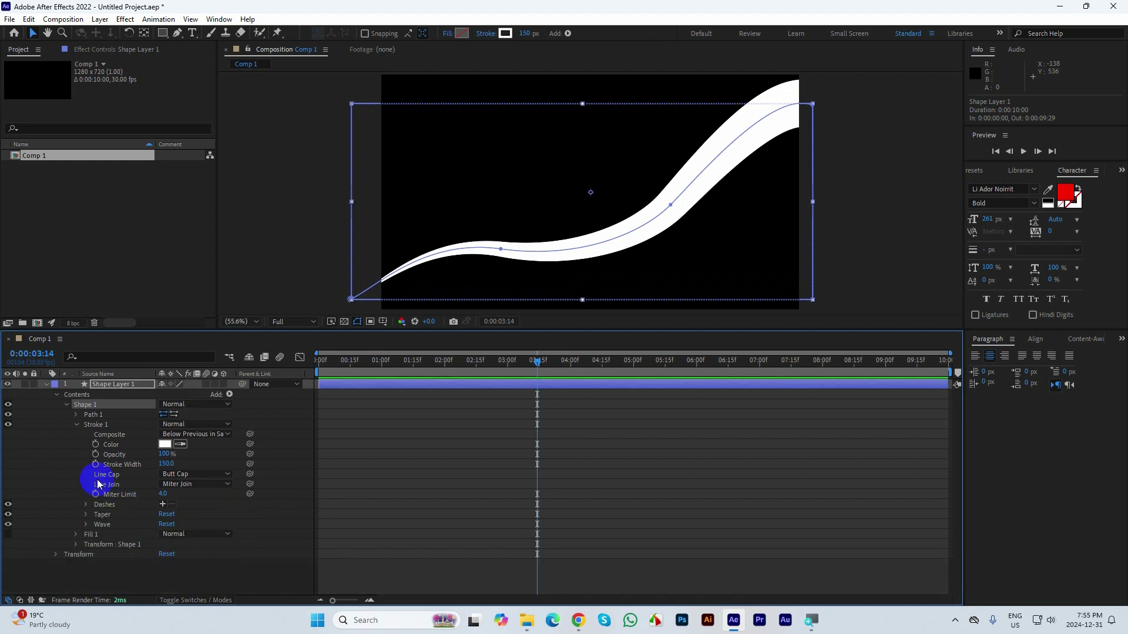
left_click(179, 474)
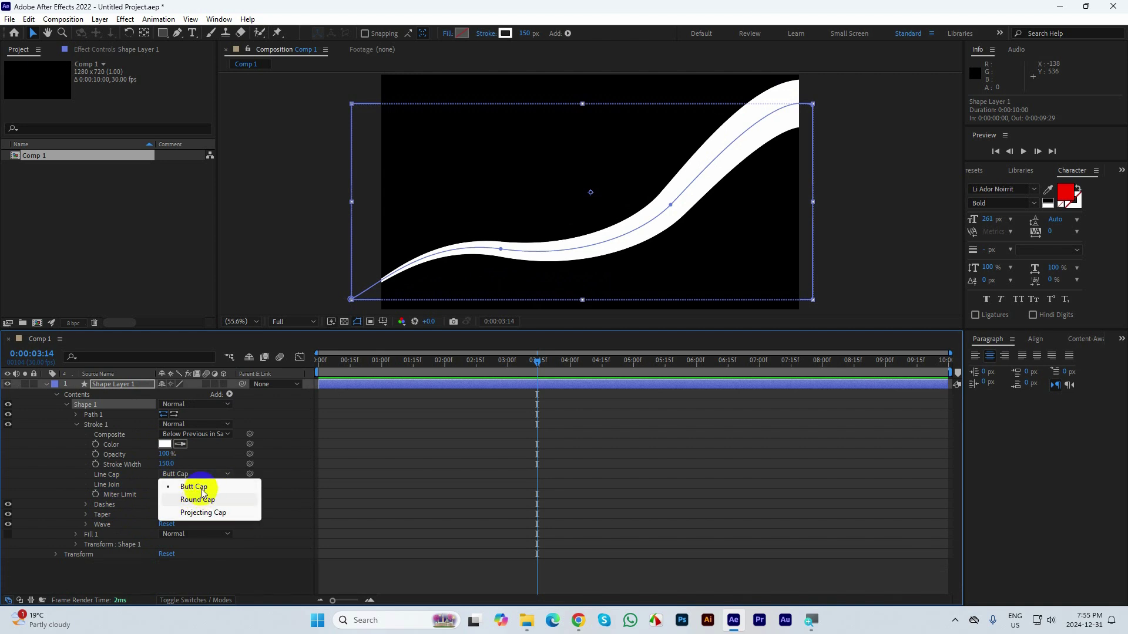
left_click(199, 499)
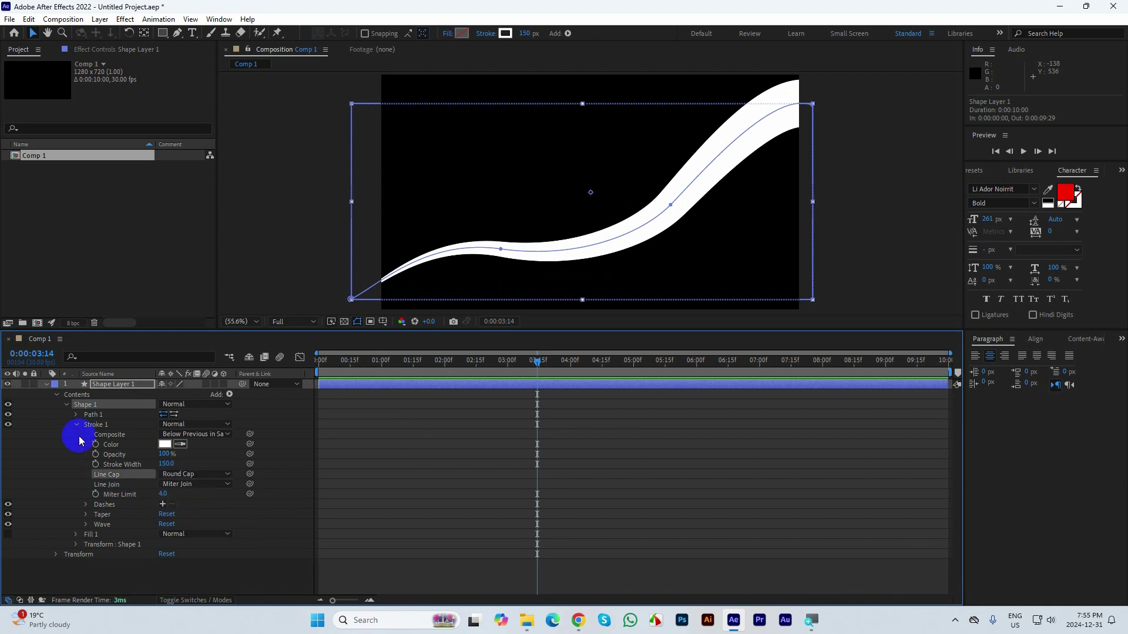
Step: Add Trim Paths to the curve shape, collapse Stroke 1 and expand the Trim Paths 1 properties
left_click(67, 404)
left_click(229, 395)
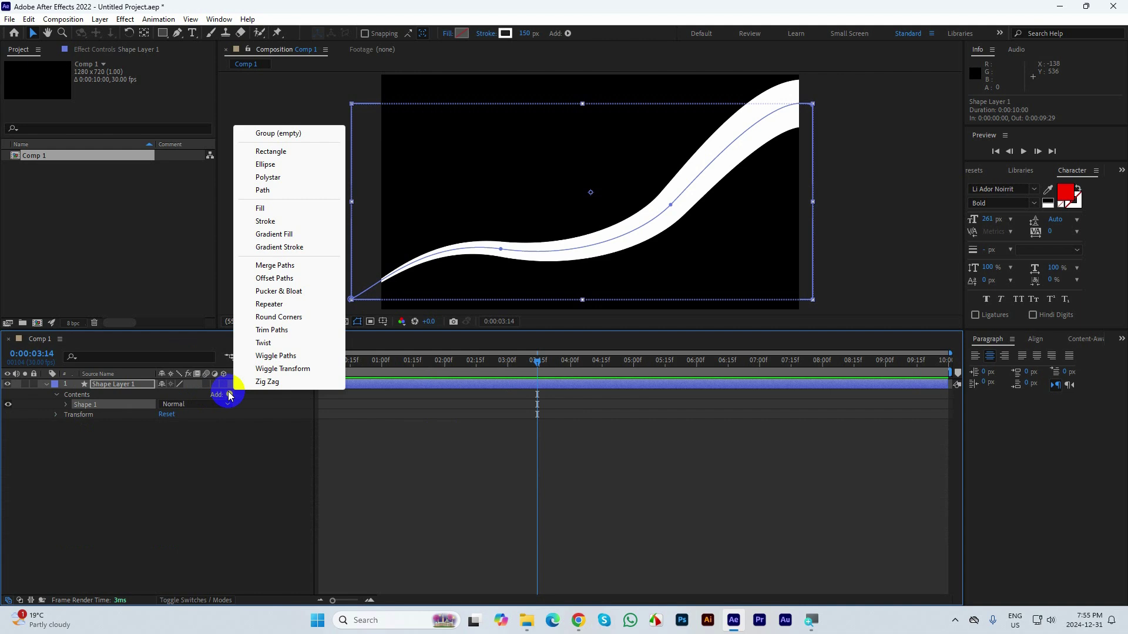
left_click(271, 329)
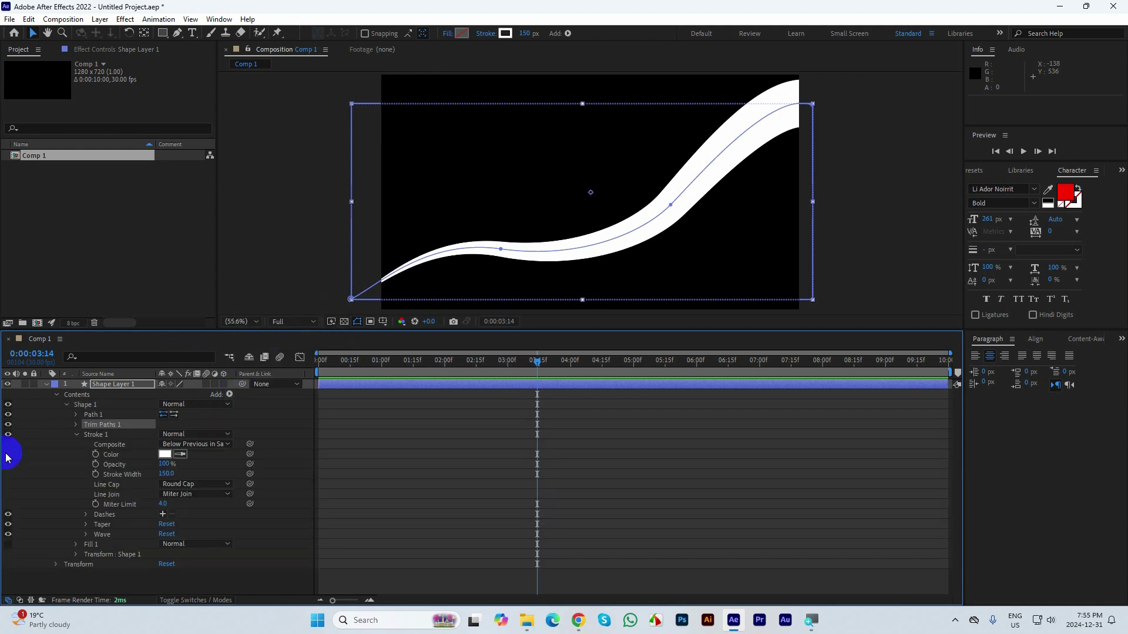
left_click(76, 434)
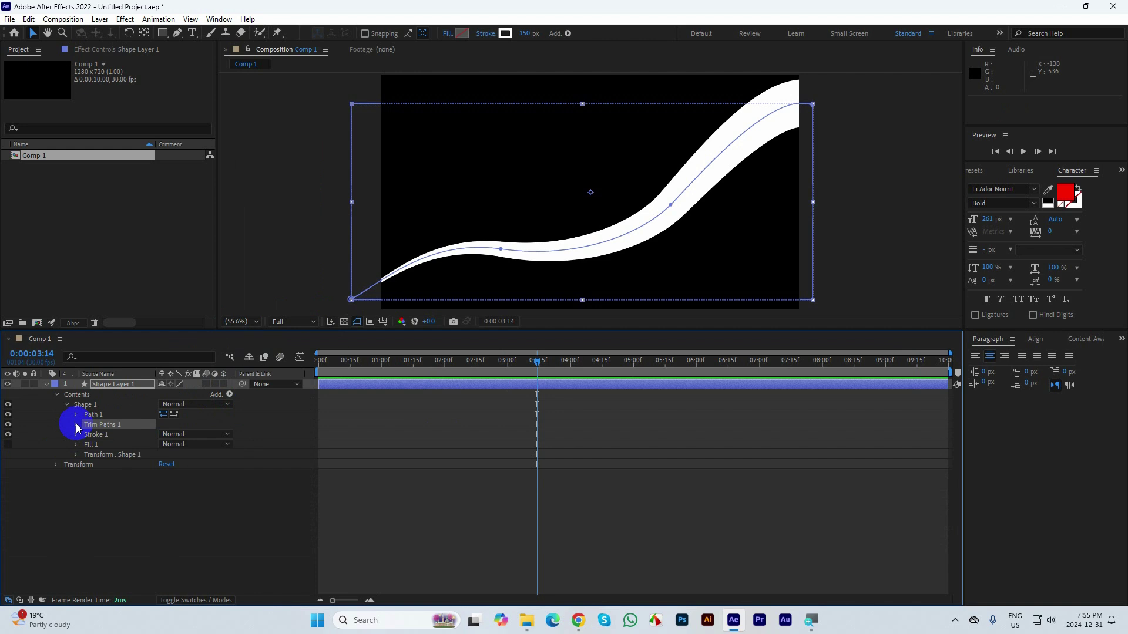
left_click(75, 424)
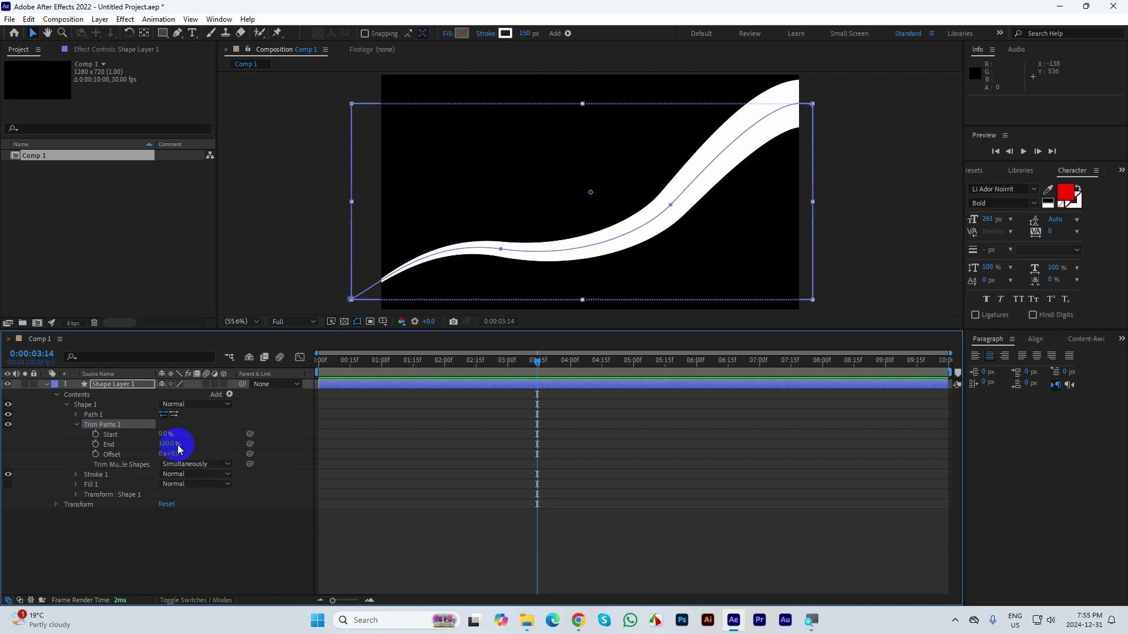
Step: Set the Trim Paths End to 0% and keyframe it at 0:00:00:15
mouse_move(166, 444)
left_mouse_down()
mouse_move(123, 459)
mouse_move(184, 433)
mouse_move(130, 462)
mouse_move(168, 440)
left_mouse_up()
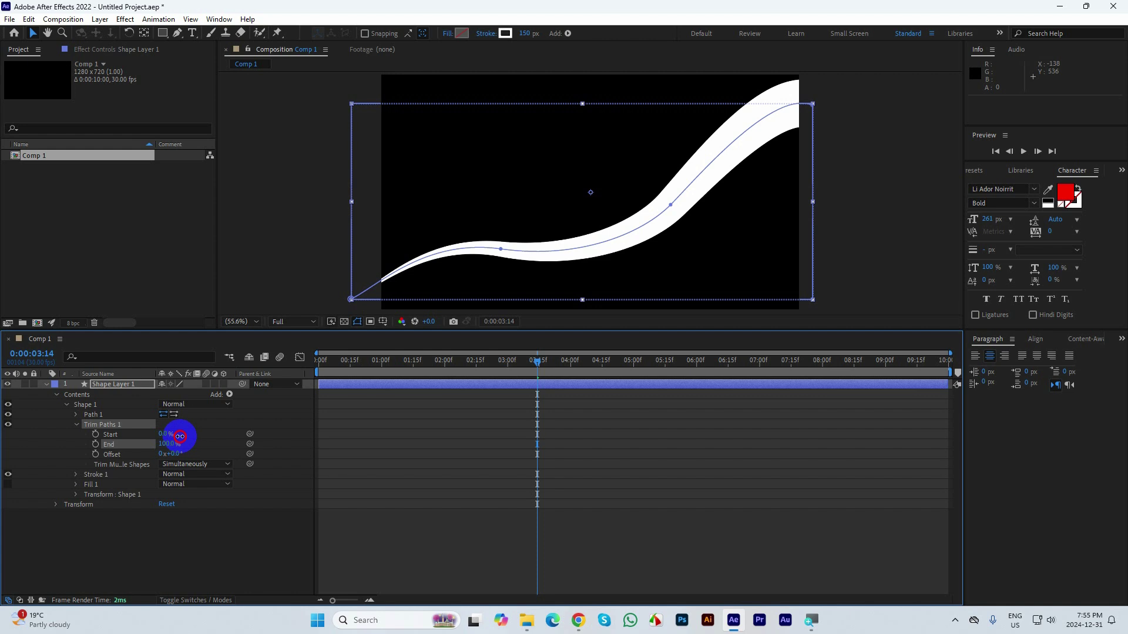
mouse_move(179, 436)
left_mouse_down()
mouse_move(141, 464)
mouse_move(486, 367)
left_mouse_up()
mouse_move(207, 411)
left_mouse_down()
mouse_move(114, 441)
mouse_move(147, 443)
left_mouse_up()
left_click_drag(540, 362, 354, 376)
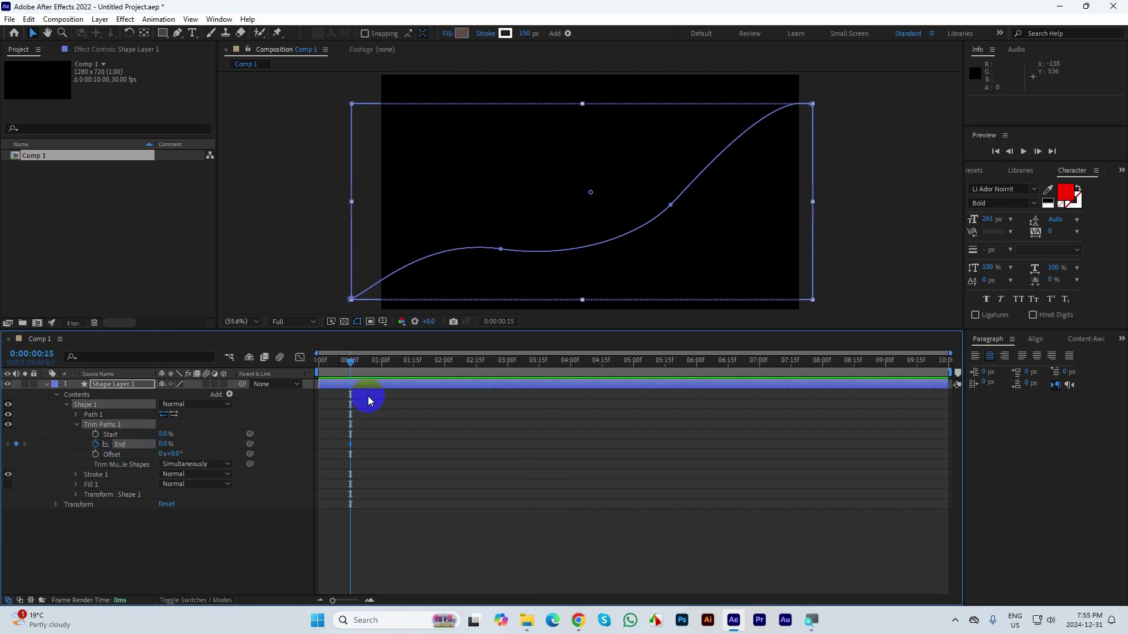
Step: Move 20 frames forward to 0:00:01:05 and keyframe the Trim Paths End at 100%
key("shift+Page_Down")
key("shift+Page_Down")
mouse_move(177, 445)
left_mouse_down()
mouse_move(164, 445)
mouse_move(235, 423)
left_mouse_up()
left_click(418, 410)
Step: Keyframe the Trim Paths Start at 0% at 0:00:01:15 and at 100% at 0:00:02:05
left_click(394, 367)
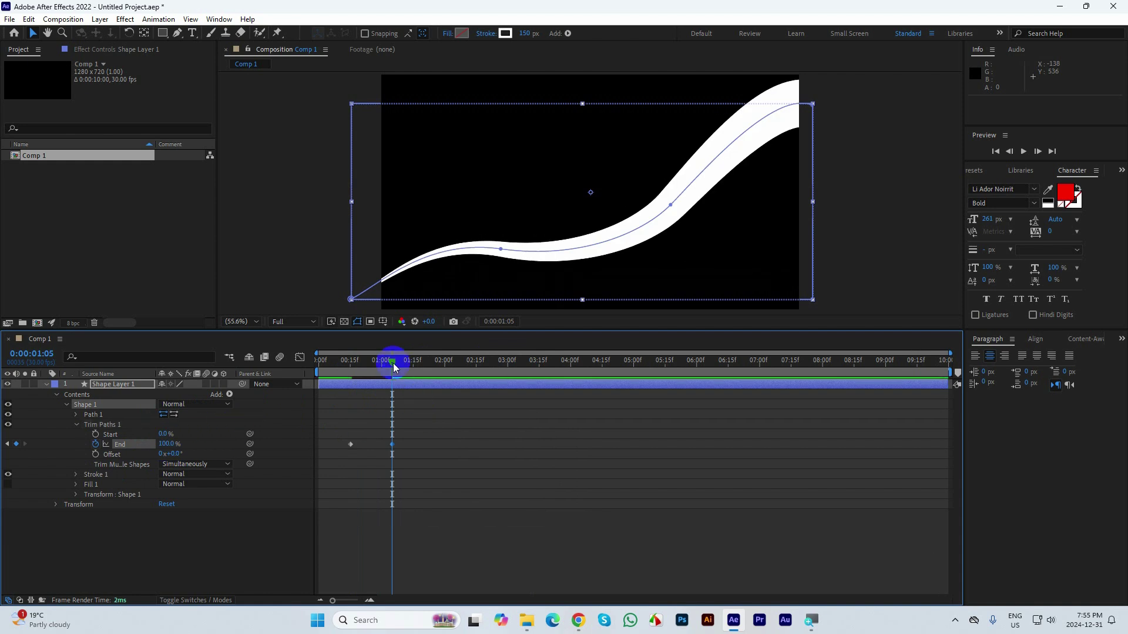
mouse_move(393, 365)
left_mouse_down()
mouse_move(425, 364)
mouse_move(413, 364)
left_mouse_up()
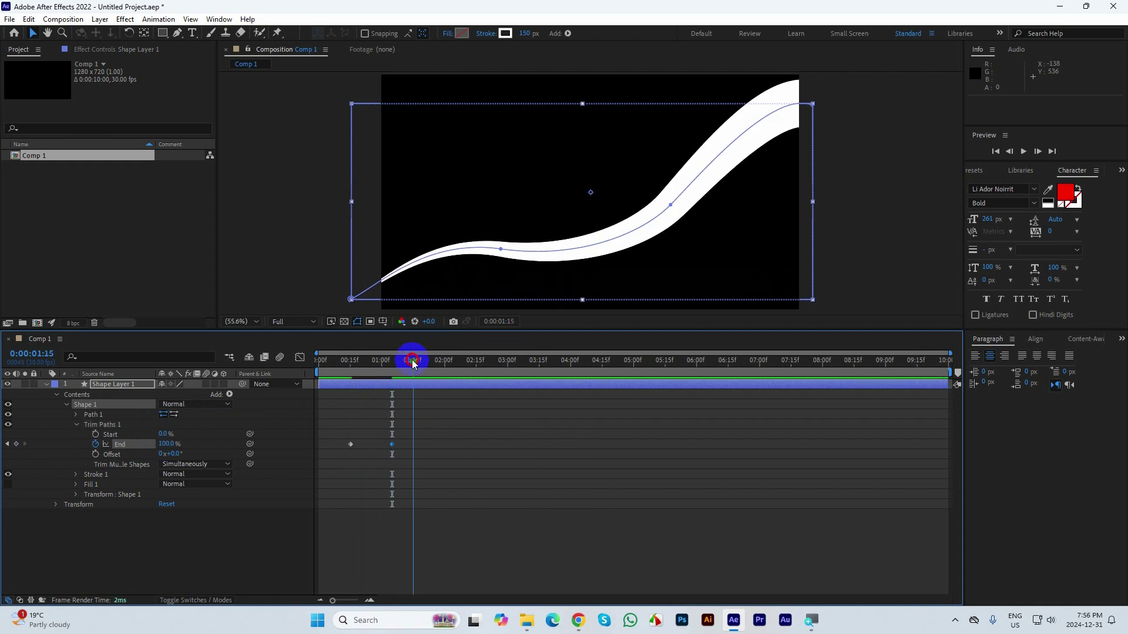
left_click(95, 434)
key("shift+Page_Down")
key("shift+Page_Down")
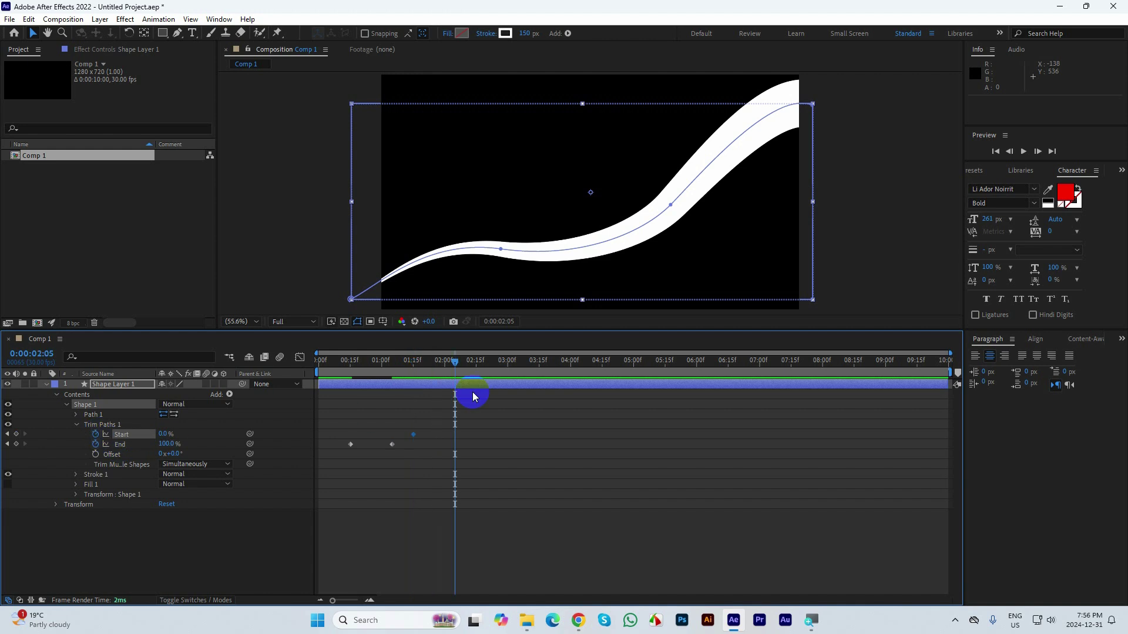
mouse_move(173, 437)
left_mouse_down()
mouse_move(156, 436)
mouse_move(252, 416)
left_mouse_up()
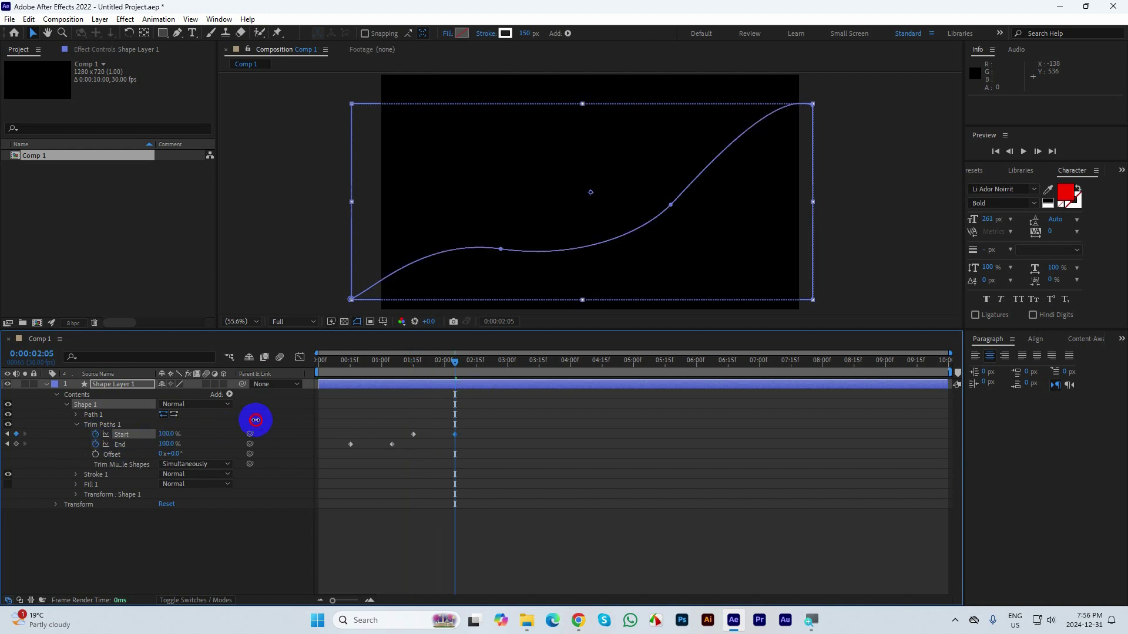
Step: Apply Easy Ease to all four Start and End keyframes and preview the animation from the beginning
left_click_drag(640, 512, 346, 431)
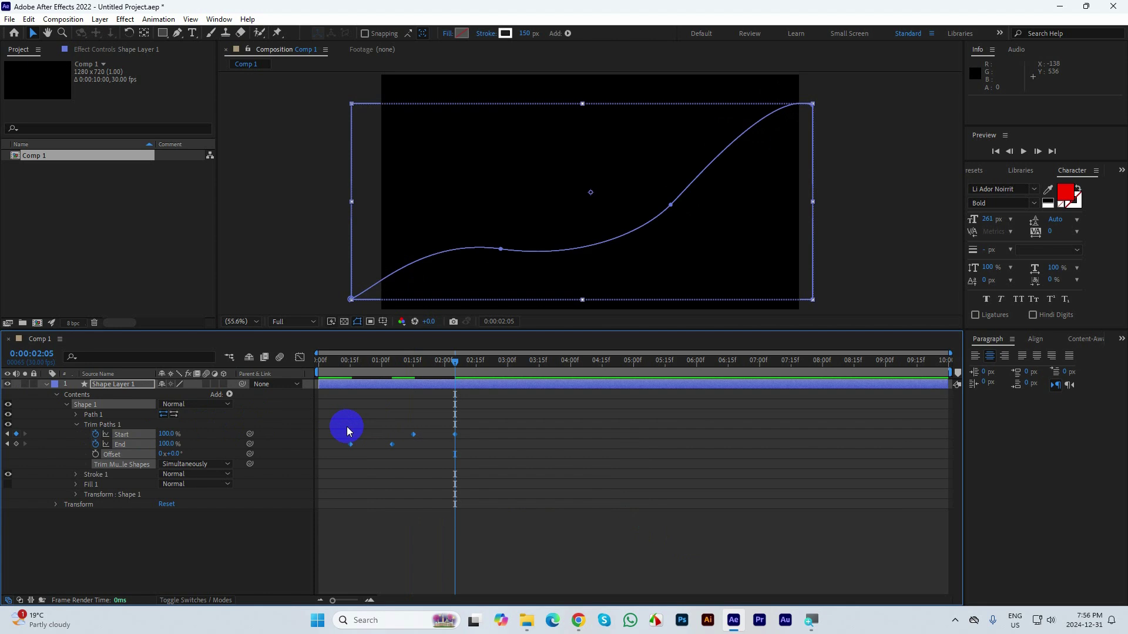
key("F9")
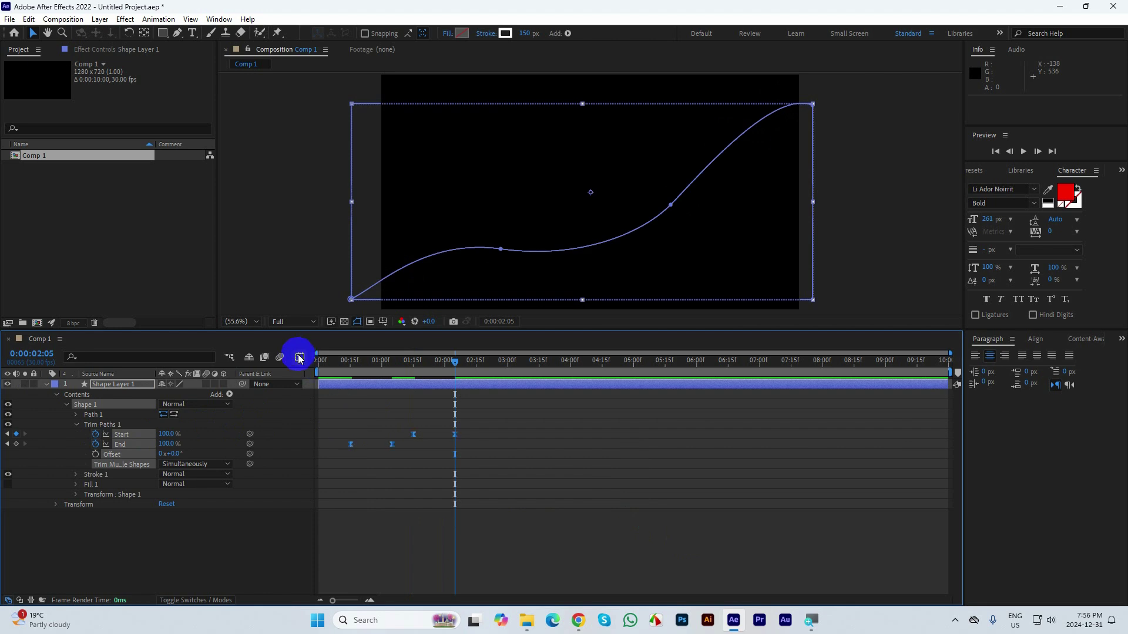
left_click_drag(461, 374, 322, 388)
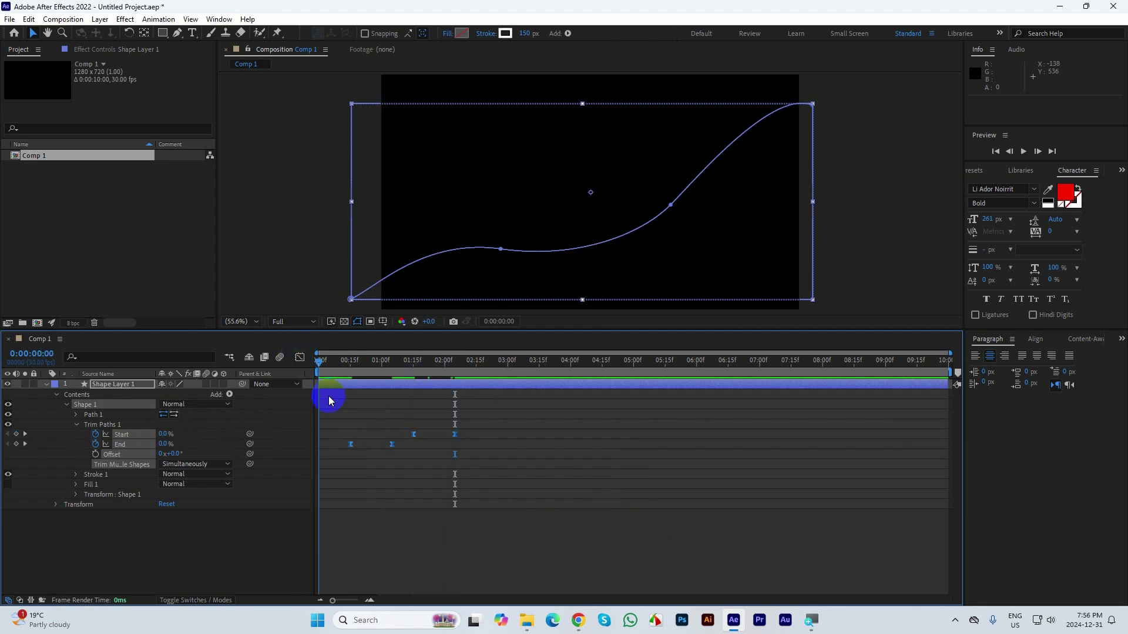
left_click(575, 535)
key("space")
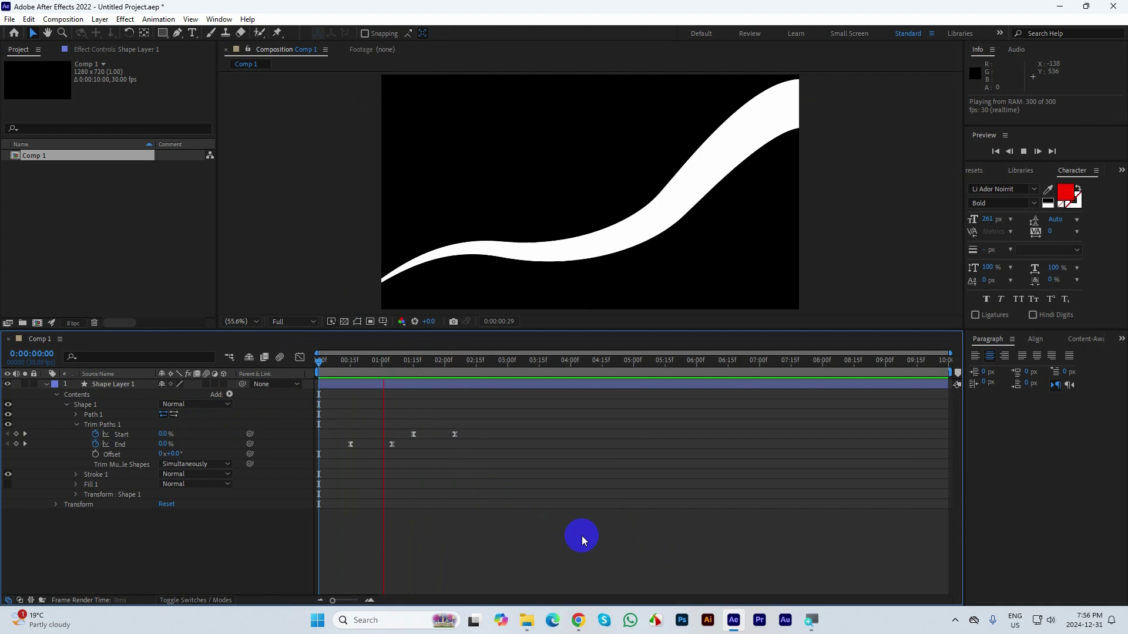
key("space")
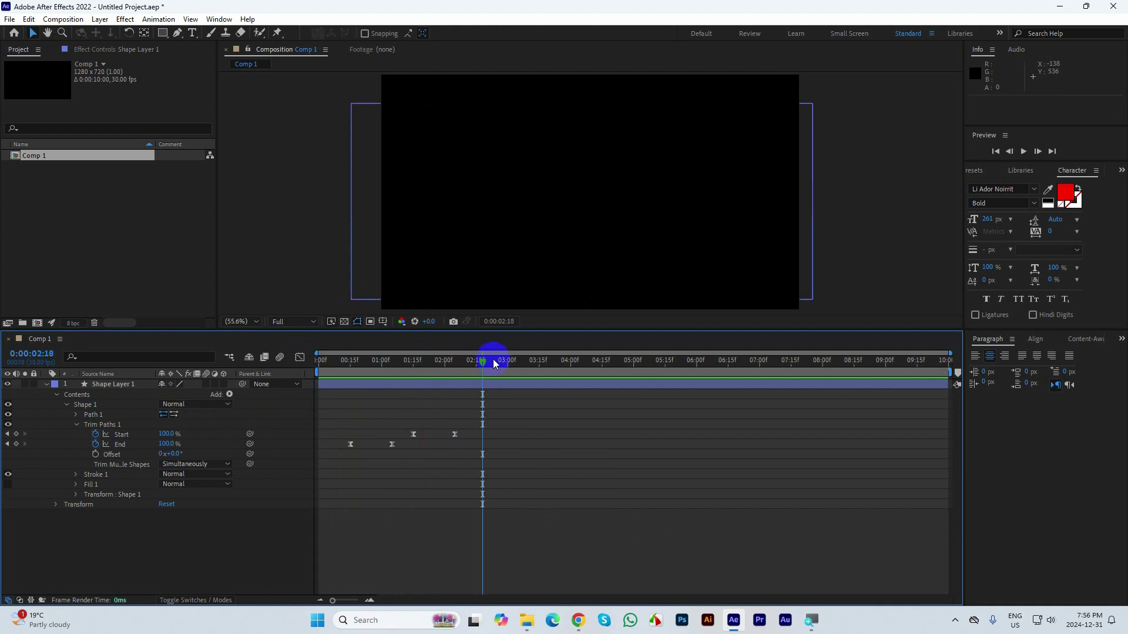
Step: Shift both Start keyframes earlier so the second falls at 0:00:01:14, overlapping the End keyframes, and preview the result
left_click_drag(398, 421, 412, 443)
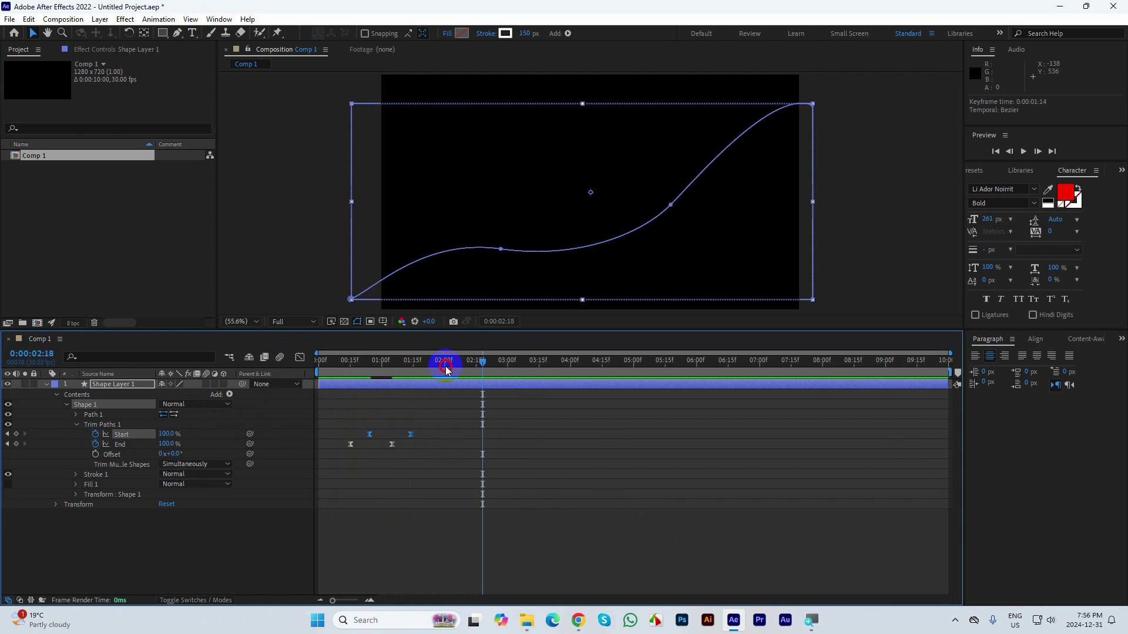
key("space")
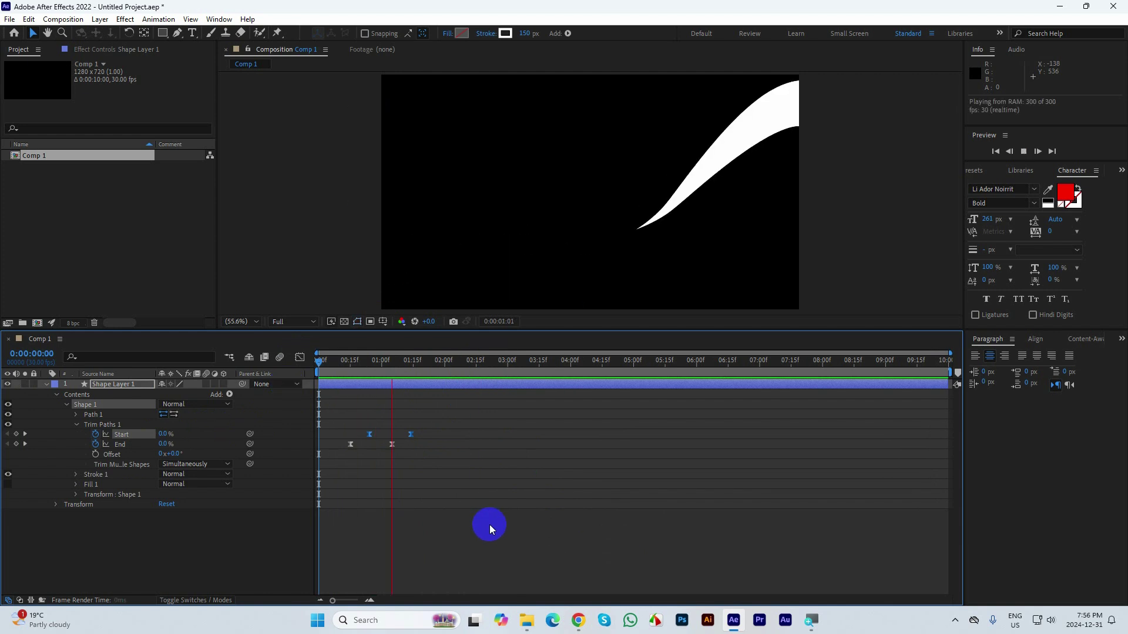
left_click(439, 366)
key("space")
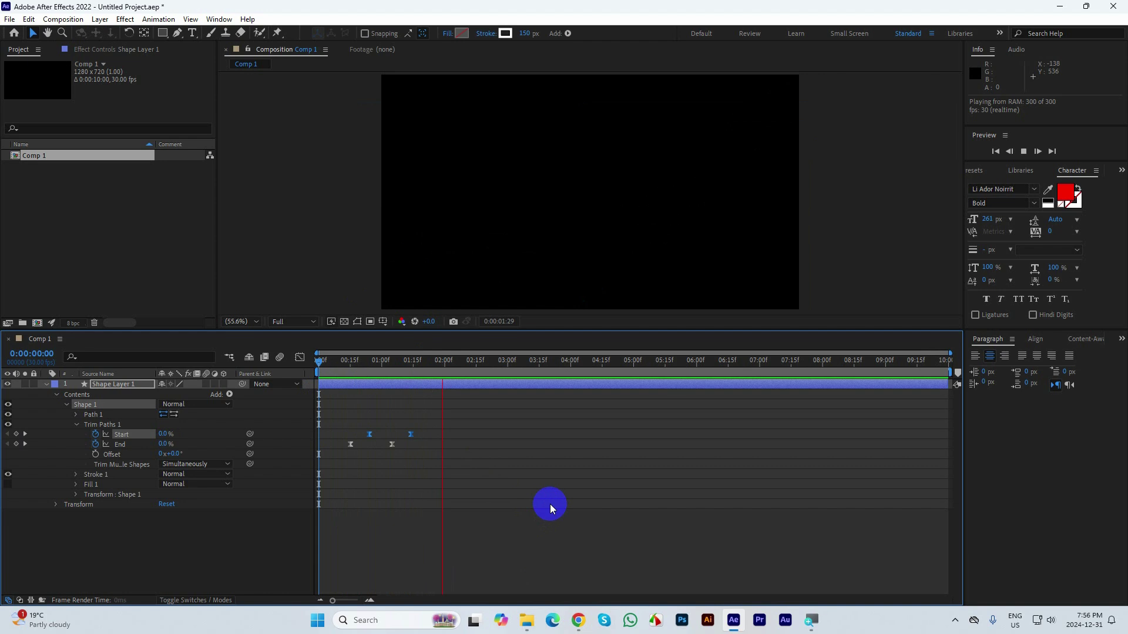
key("space")
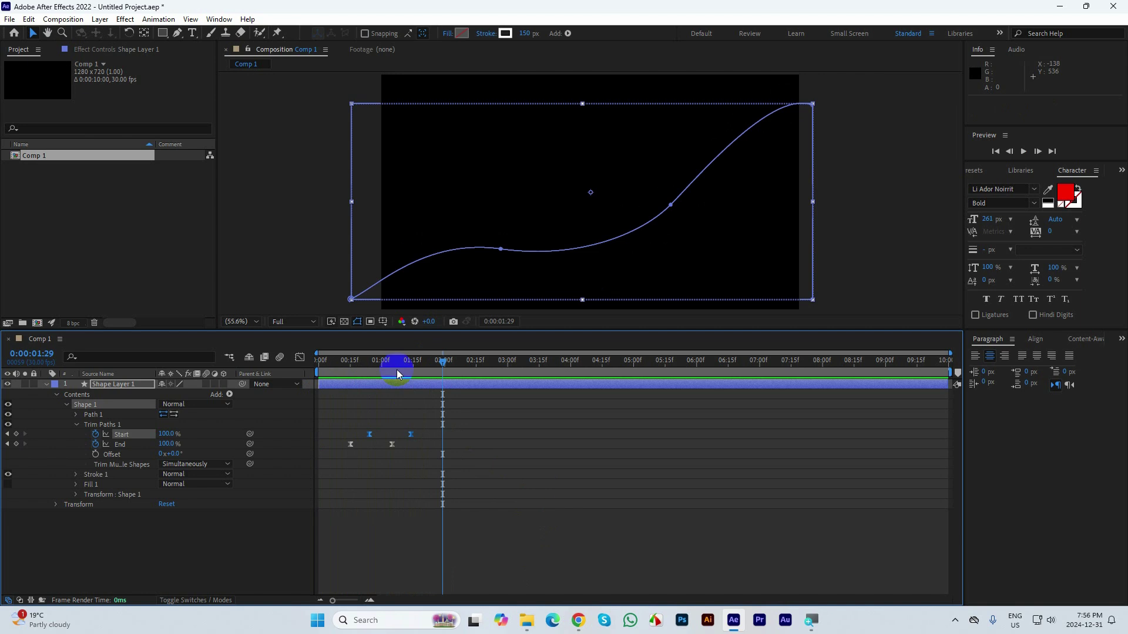
Step: Shift both Start keyframes slightly earlier so the first falls at 0:00:00:21, and preview the shorter stroke
left_click_drag(451, 362, 386, 376)
mouse_move(363, 426)
left_mouse_down()
mouse_move(417, 432)
mouse_move(362, 435)
left_mouse_up()
key("space")
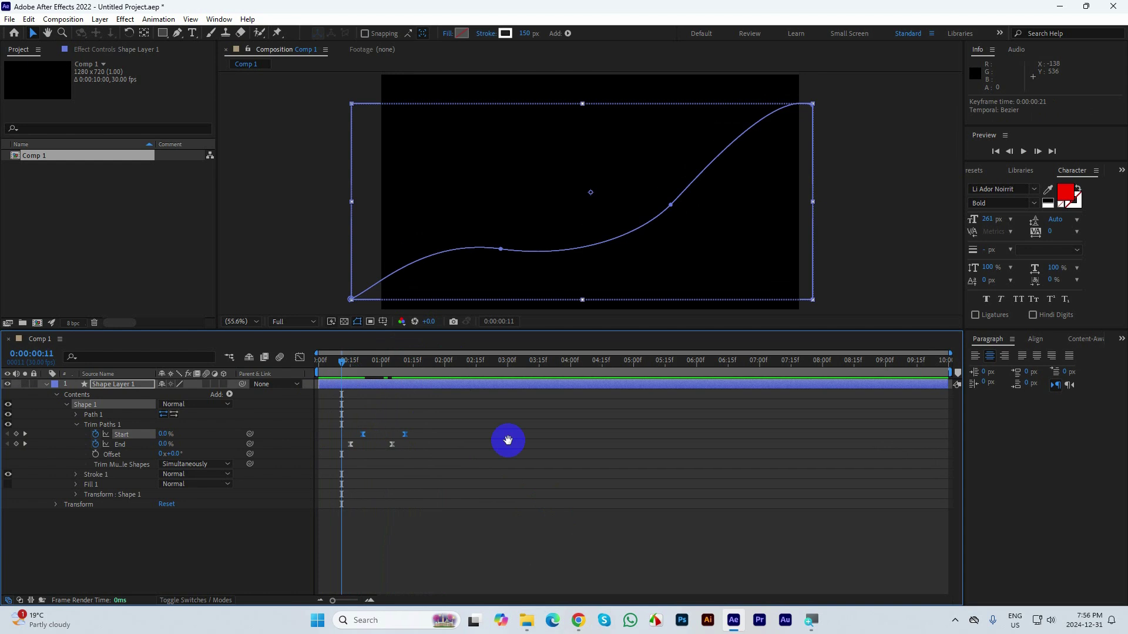
left_click(421, 359)
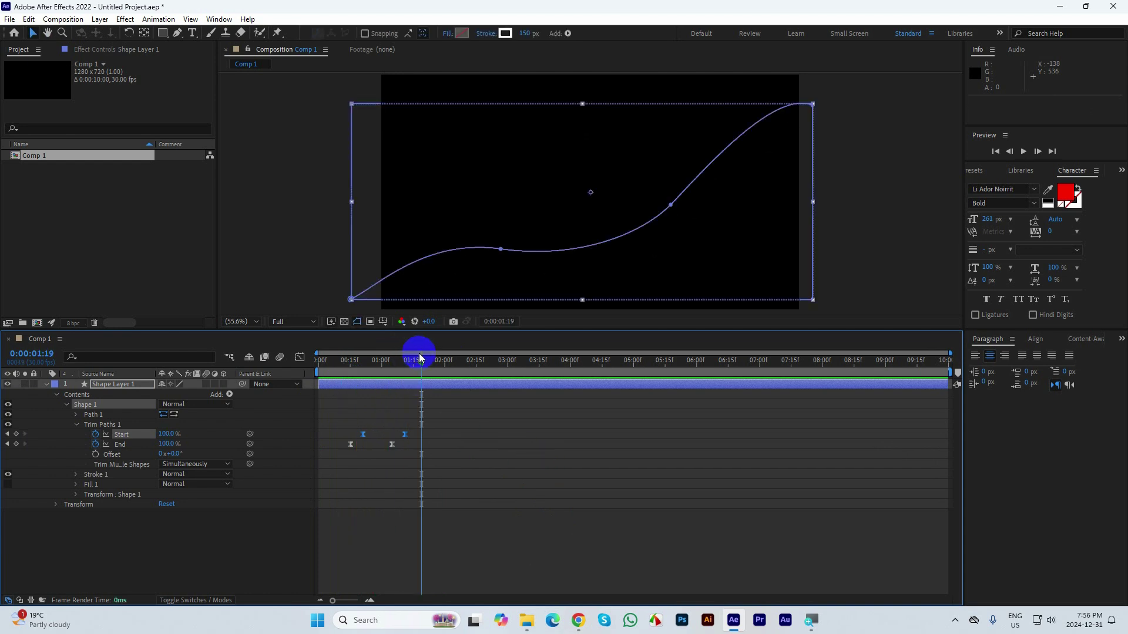
Step: Move the playhead to 0:00:00:22, expand Path 1 and select the curve's path for editing with the Pen tool
mouse_move(424, 363)
left_mouse_down()
mouse_move(330, 382)
mouse_move(364, 380)
left_mouse_up()
left_click(77, 415)
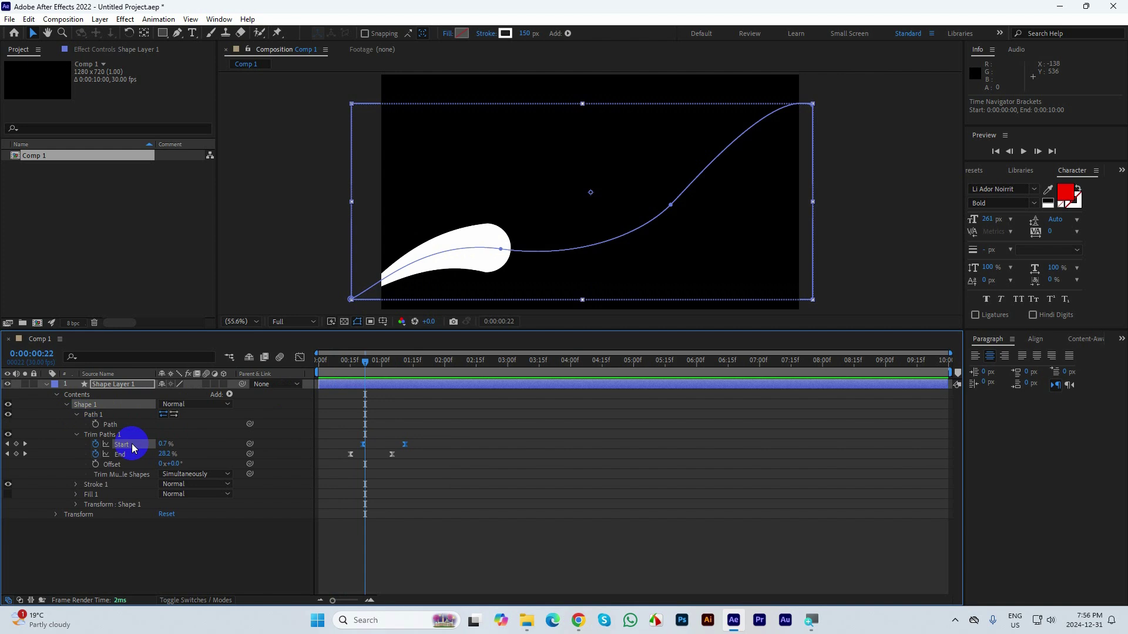
left_click(110, 424)
left_click(178, 34)
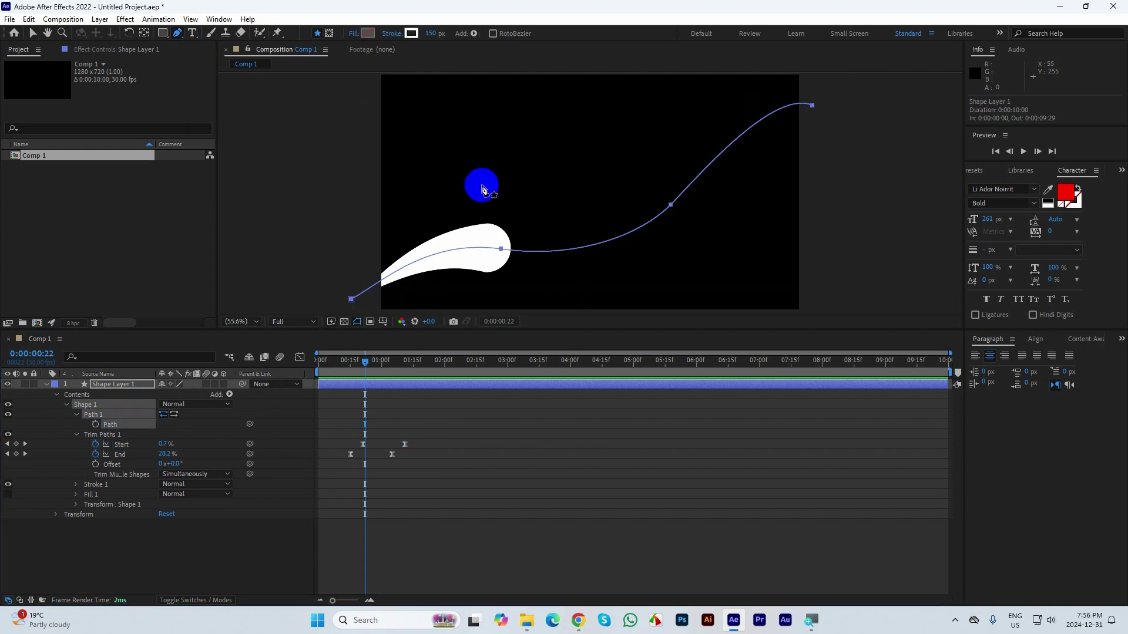
mouse_move(351, 301)
left_mouse_down()
mouse_move(417, 203)
mouse_move(403, 222)
left_mouse_up()
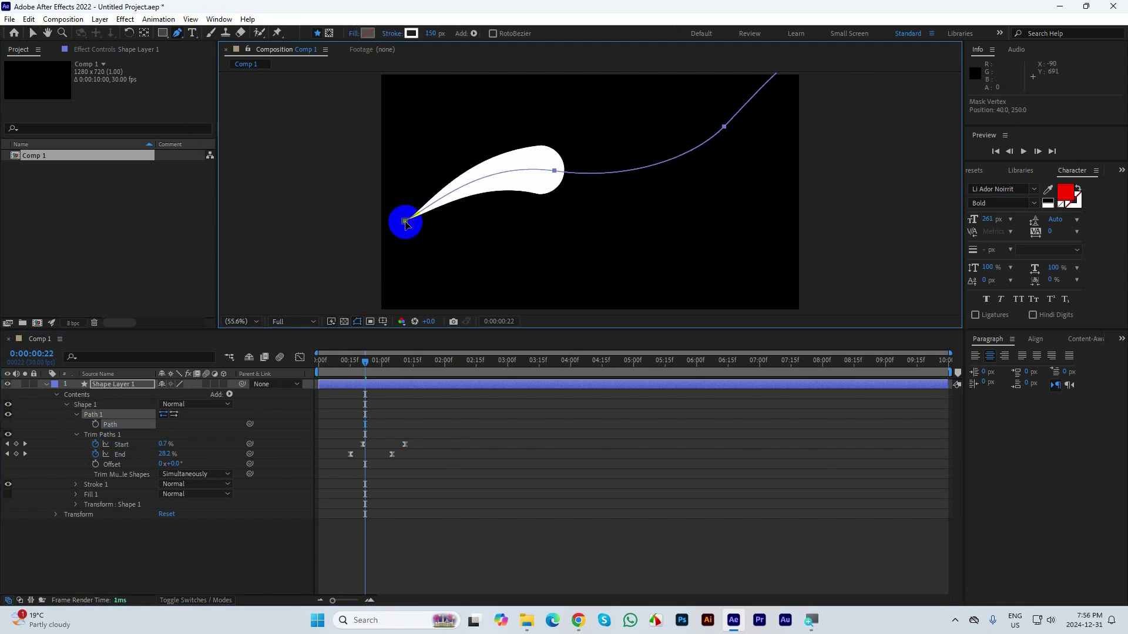
key("ctrl+z")
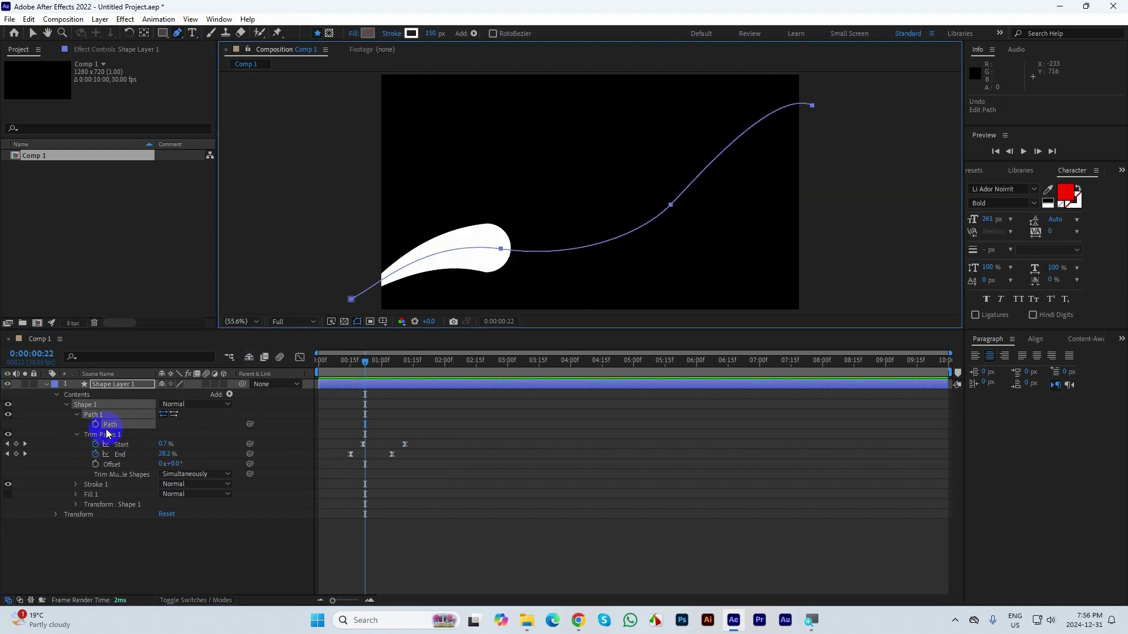
left_click(352, 301)
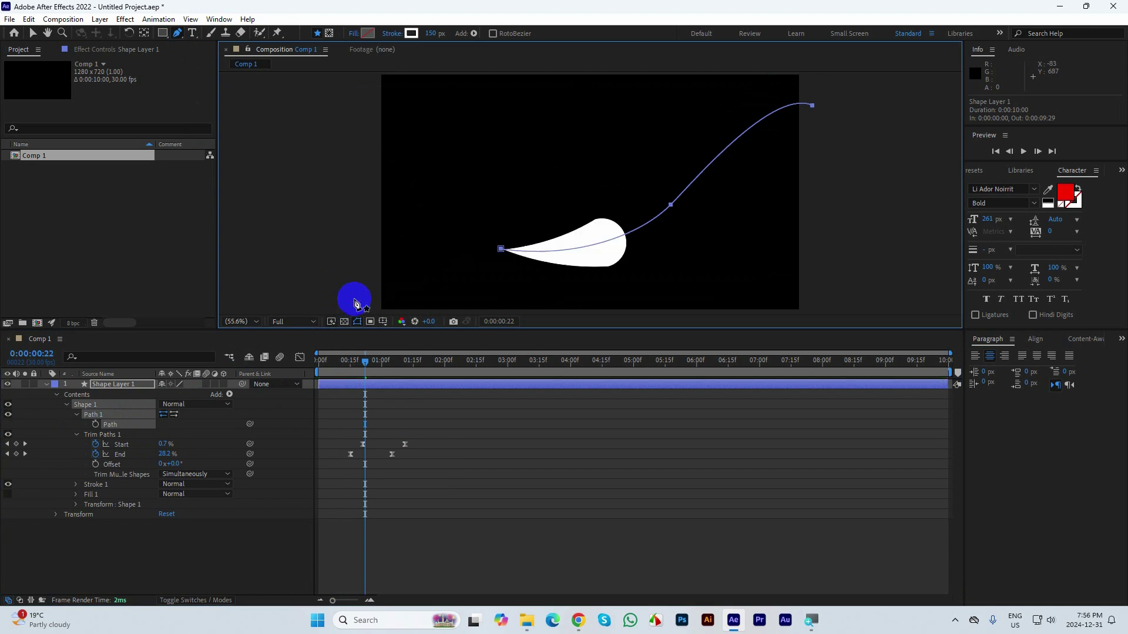
key("ctrl+z")
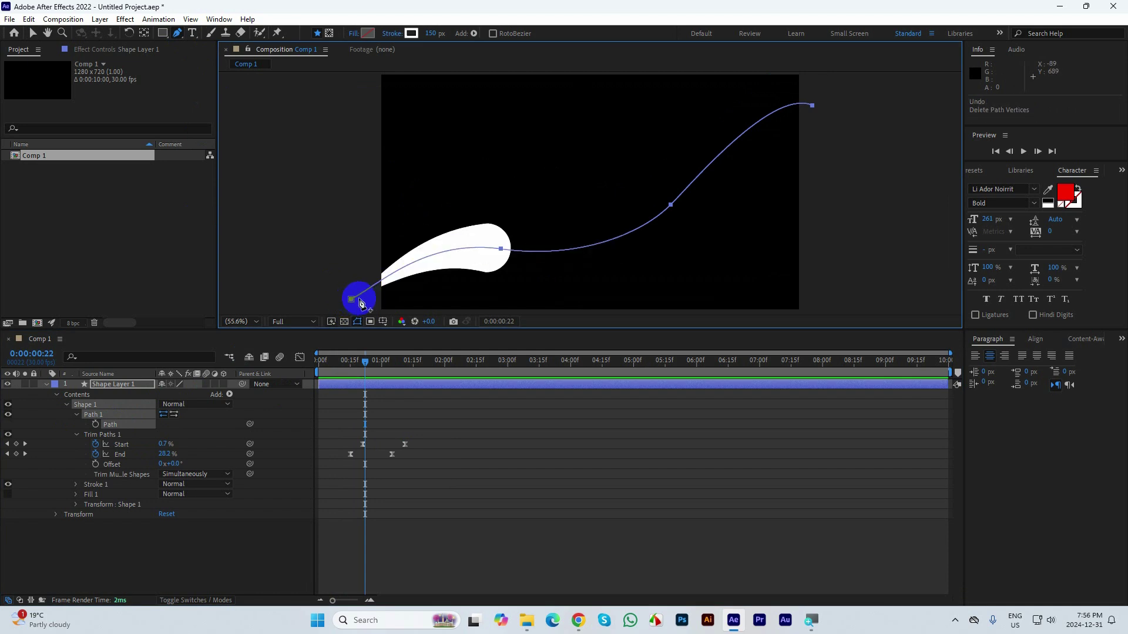
Step: Reshape the curve into a looping S by pulling long Bezier handles out of its two middle vertices
left_click(501, 250)
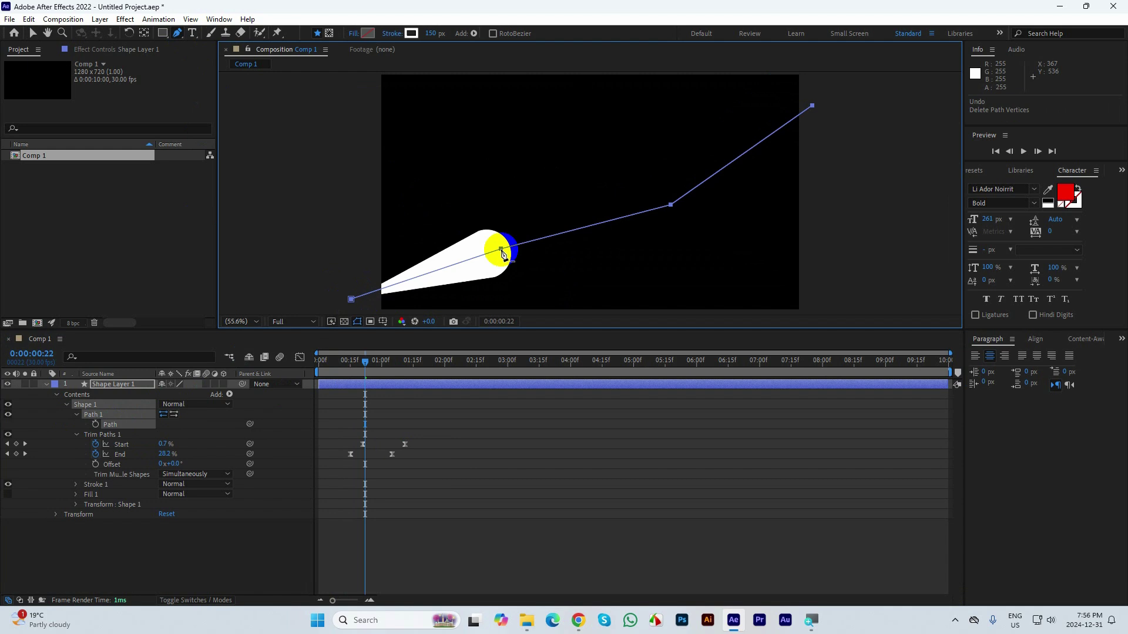
mouse_move(503, 252)
left_mouse_down()
mouse_move(524, 196)
mouse_move(457, 144)
mouse_move(284, 235)
mouse_move(288, 186)
left_mouse_up()
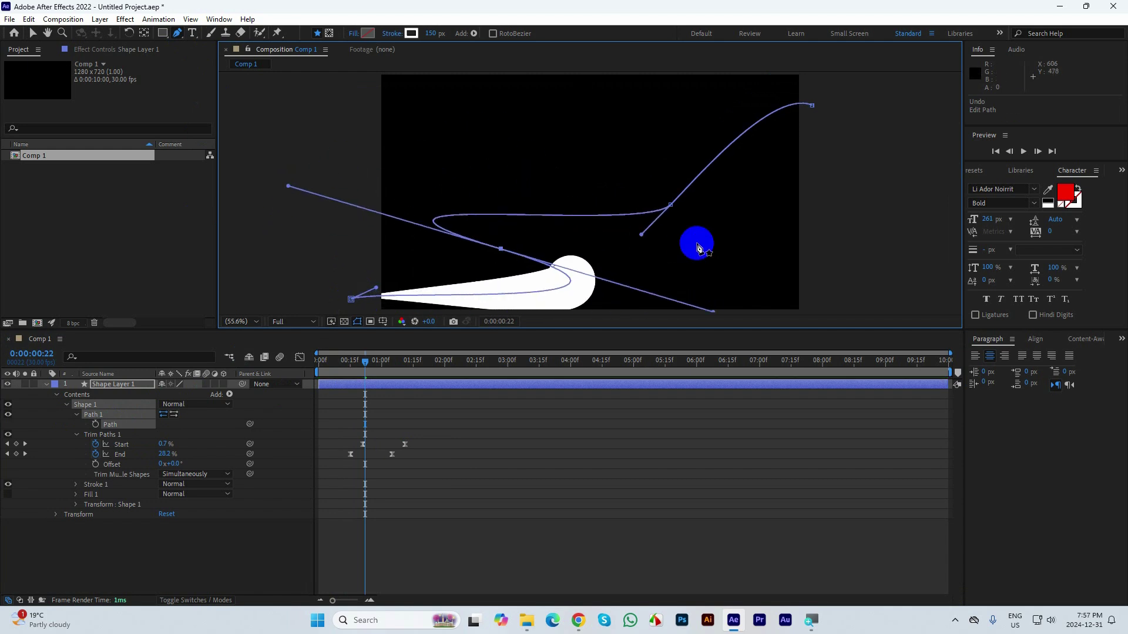
mouse_move(642, 236)
left_mouse_down()
mouse_move(566, 138)
mouse_move(582, 108)
mouse_move(541, 89)
mouse_move(525, 98)
left_mouse_up()
left_click(672, 209)
left_click_drag(671, 207, 788, 257)
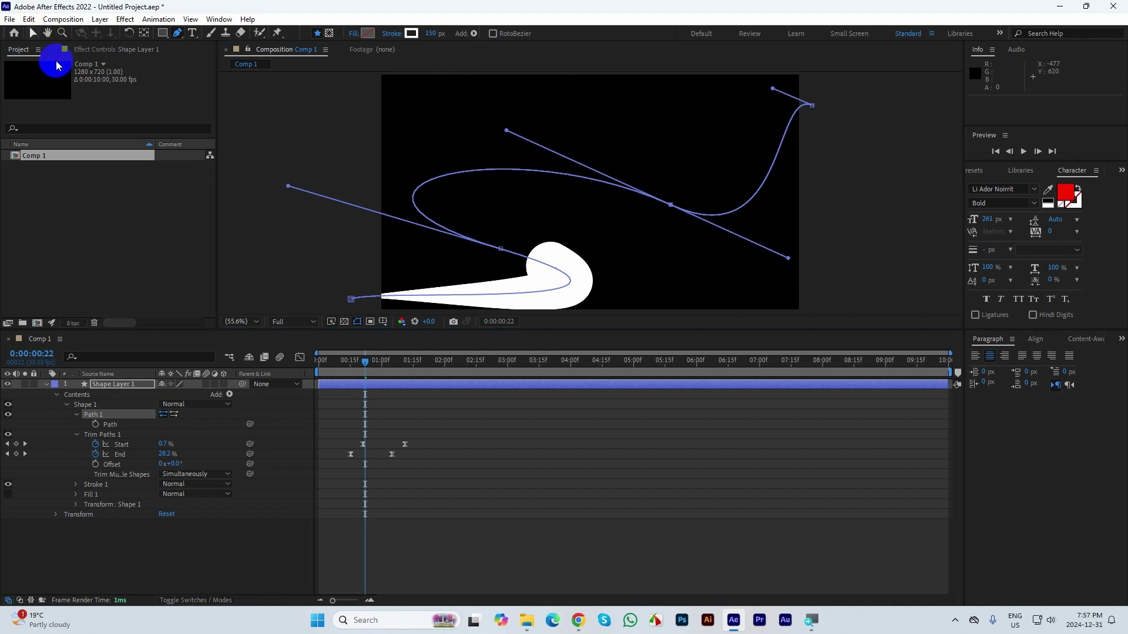
Step: Deselect the curve's path and preview the reshaped stroke animation from the beginning
key("v")
left_click(351, 344)
key("Home")
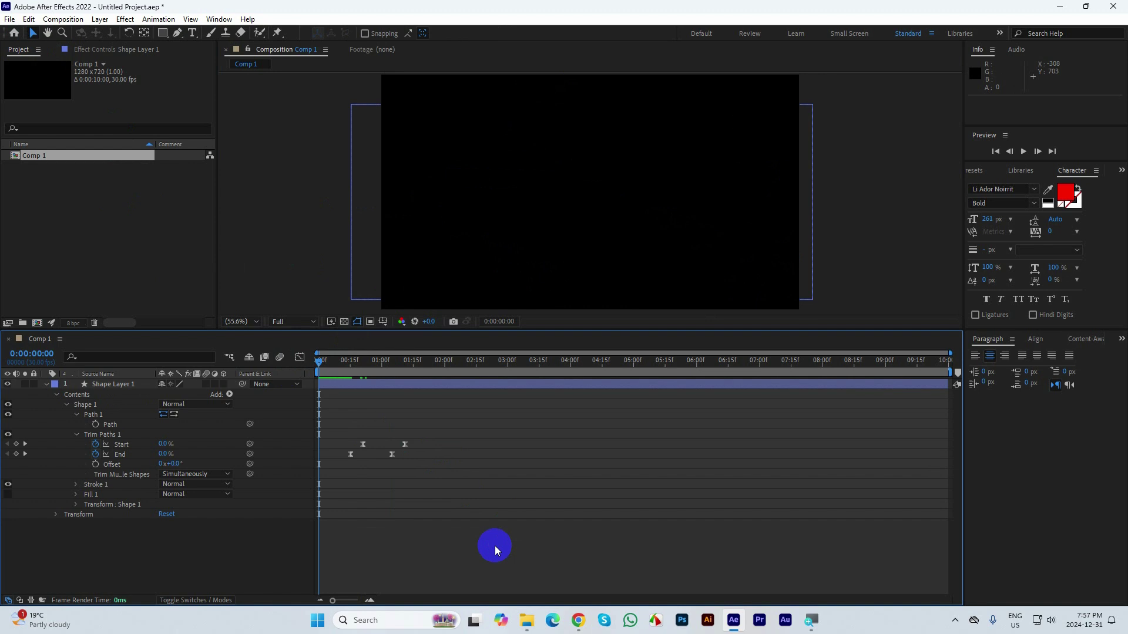
key("space")
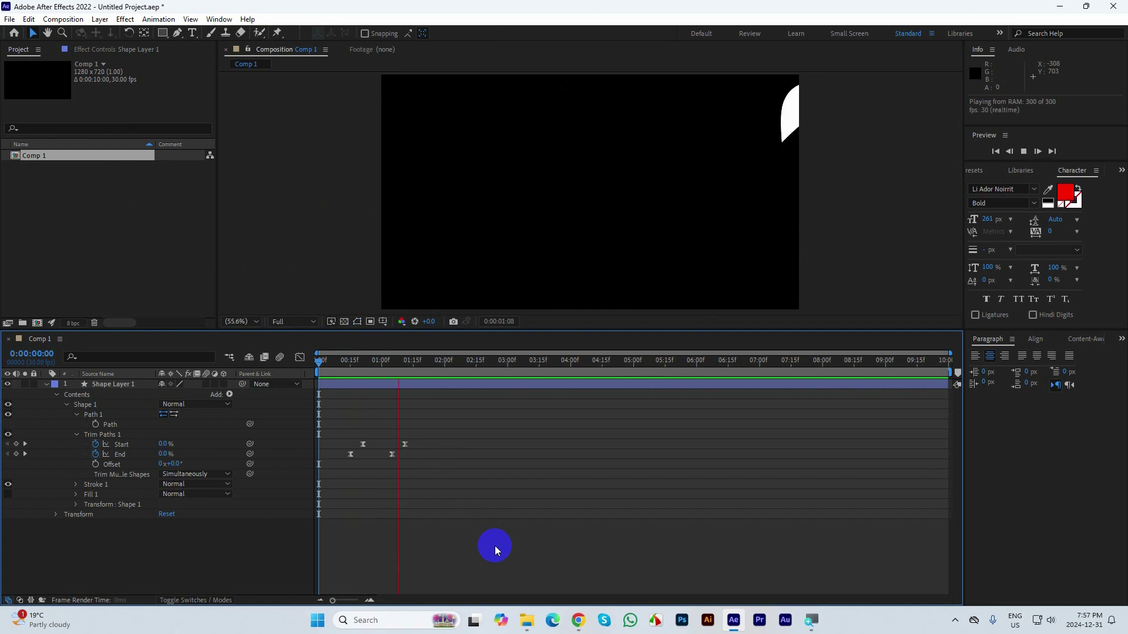
Step: End the work area at 0:00:01:22 and preview the looping stroke animation from the beginning
left_click(515, 360)
left_click_drag(495, 368, 428, 392)
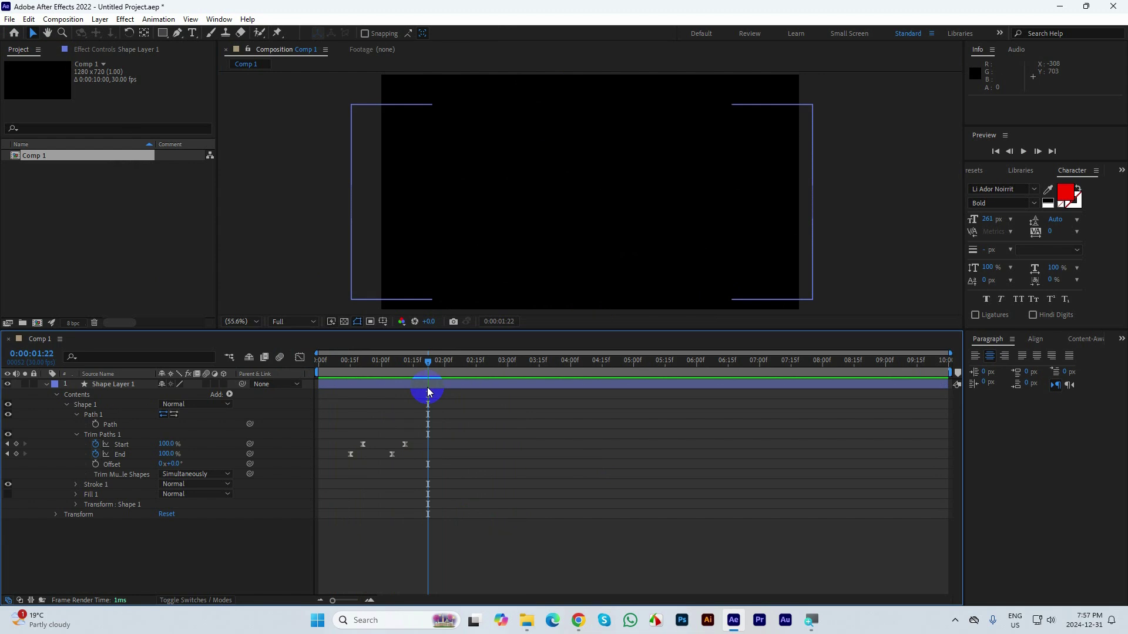
key("n")
key("Home")
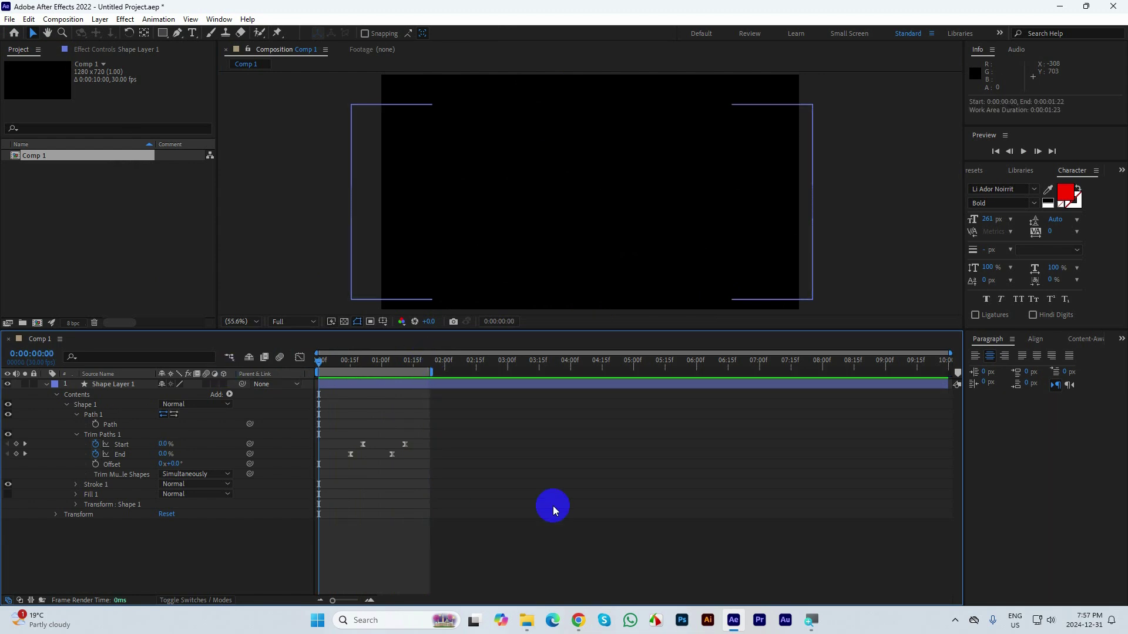
key("space")
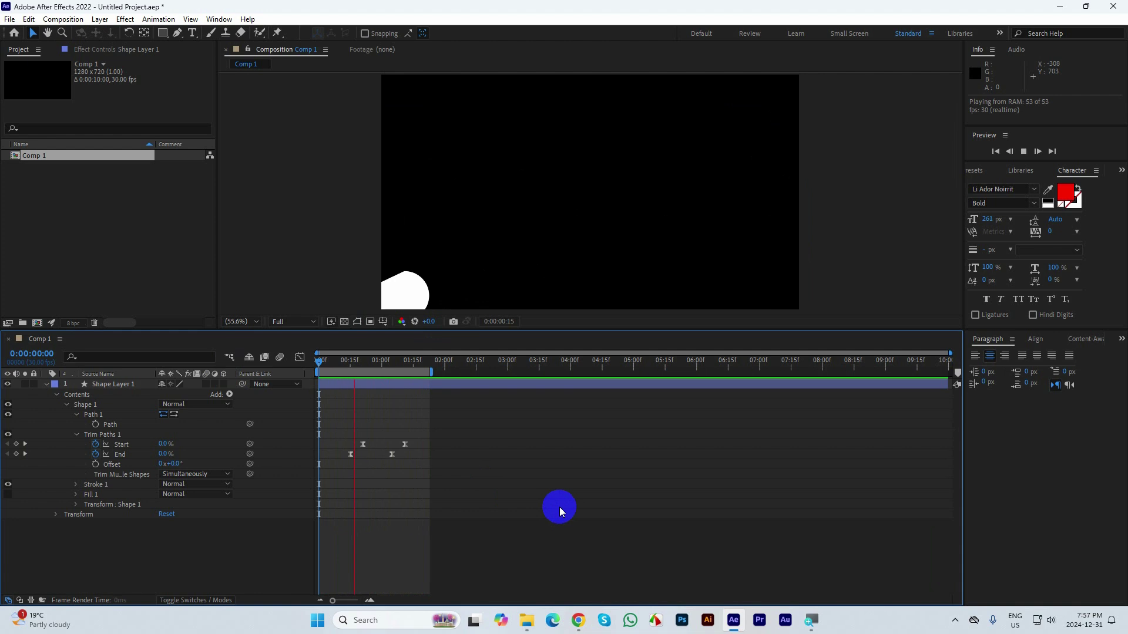
key("space")
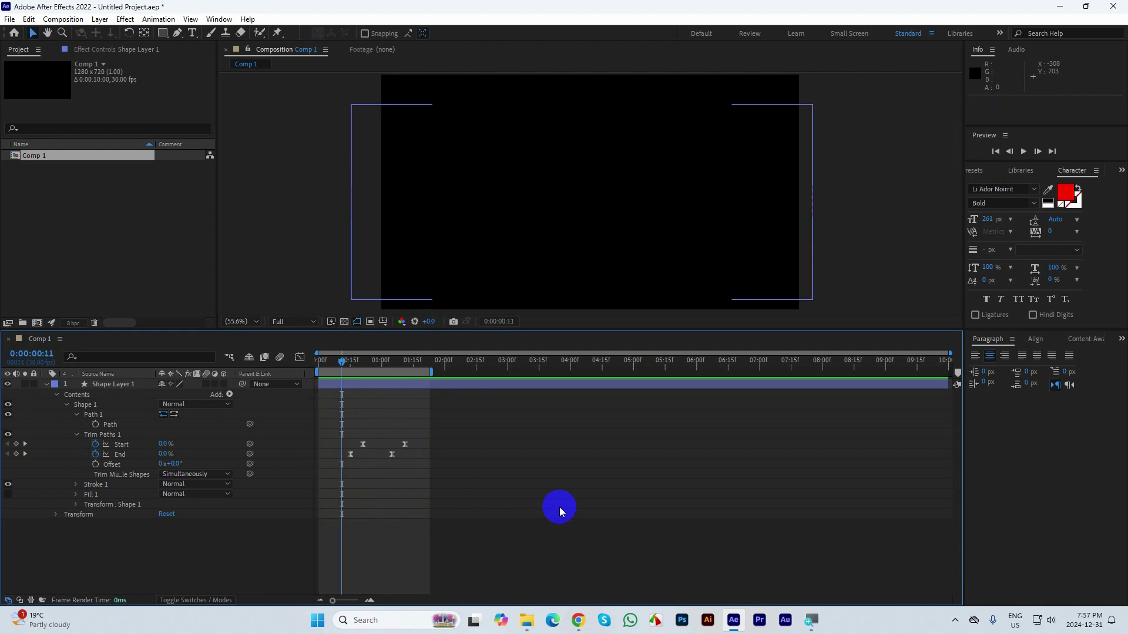
Step: Delete the curve's shape layer from the composition
left_click(117, 385)
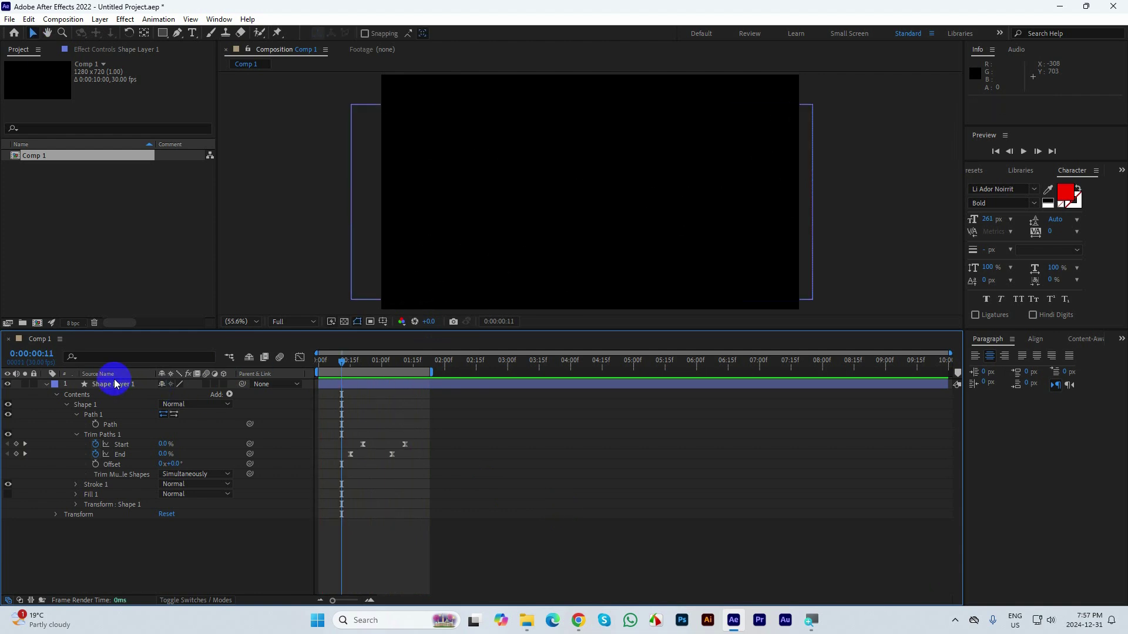
left_click(124, 386)
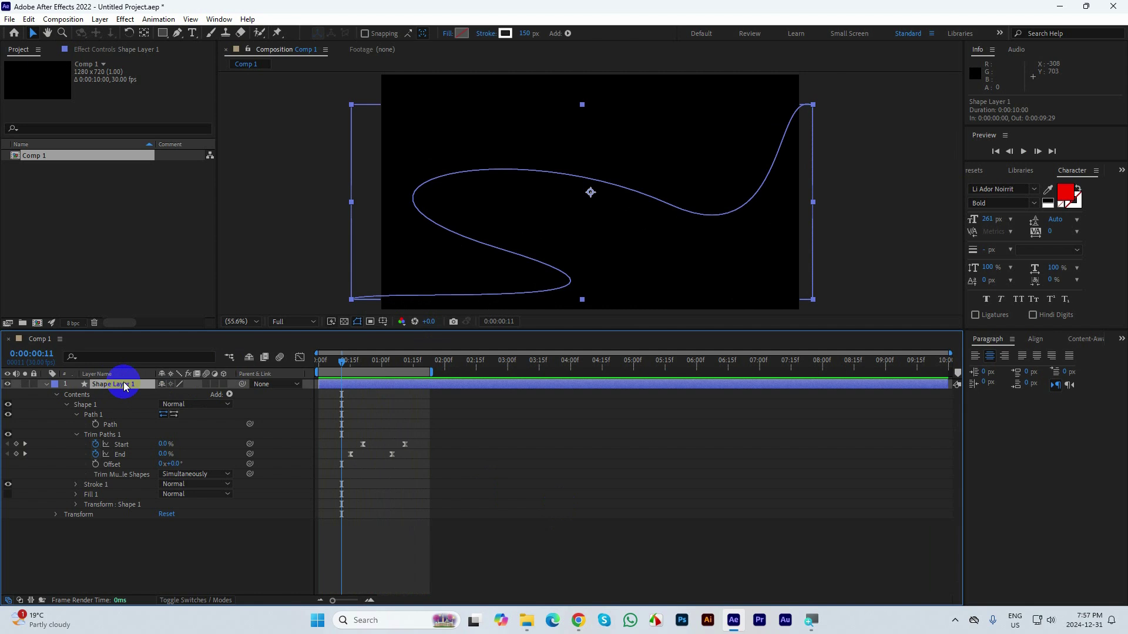
key("Delete")
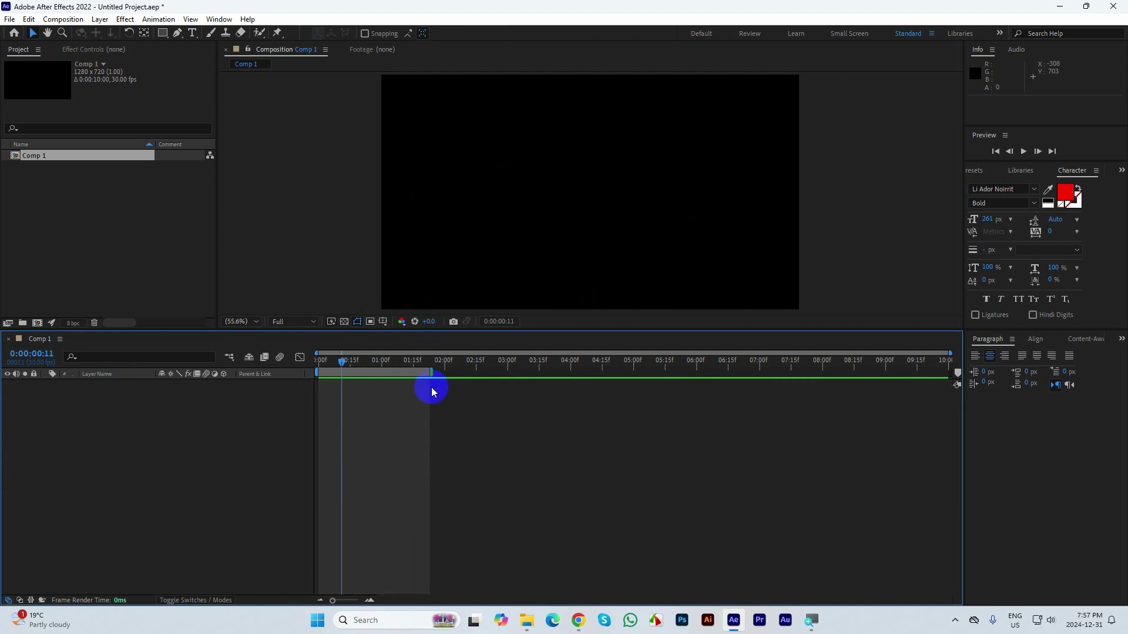
Step: Create a text layer reading "MOTION" in the middle of the composition
left_click(192, 34)
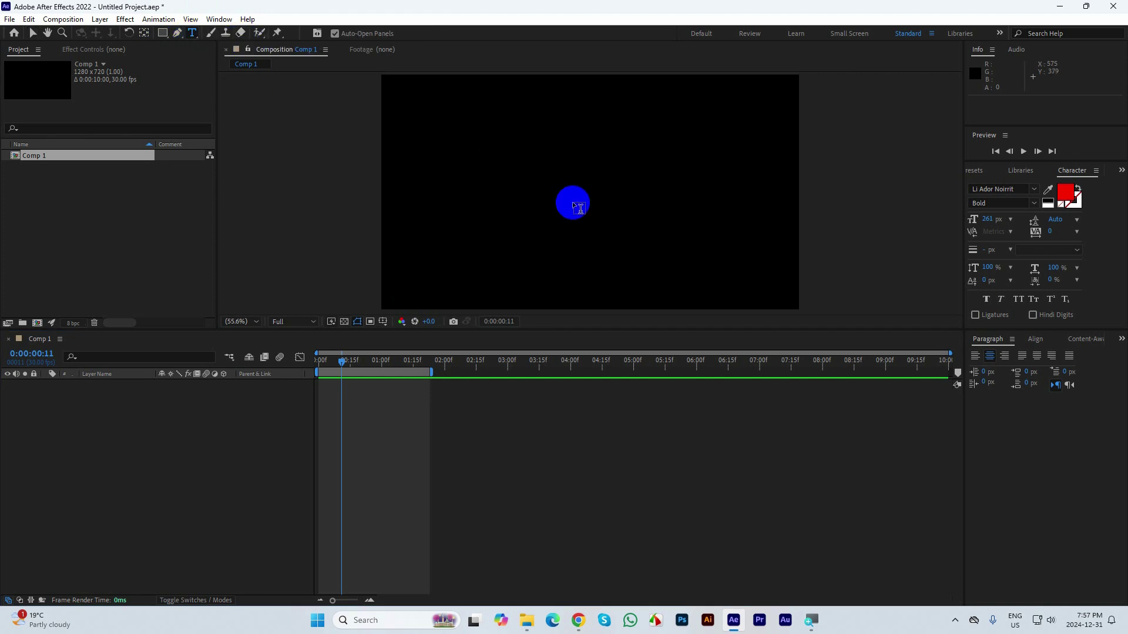
left_click(547, 197)
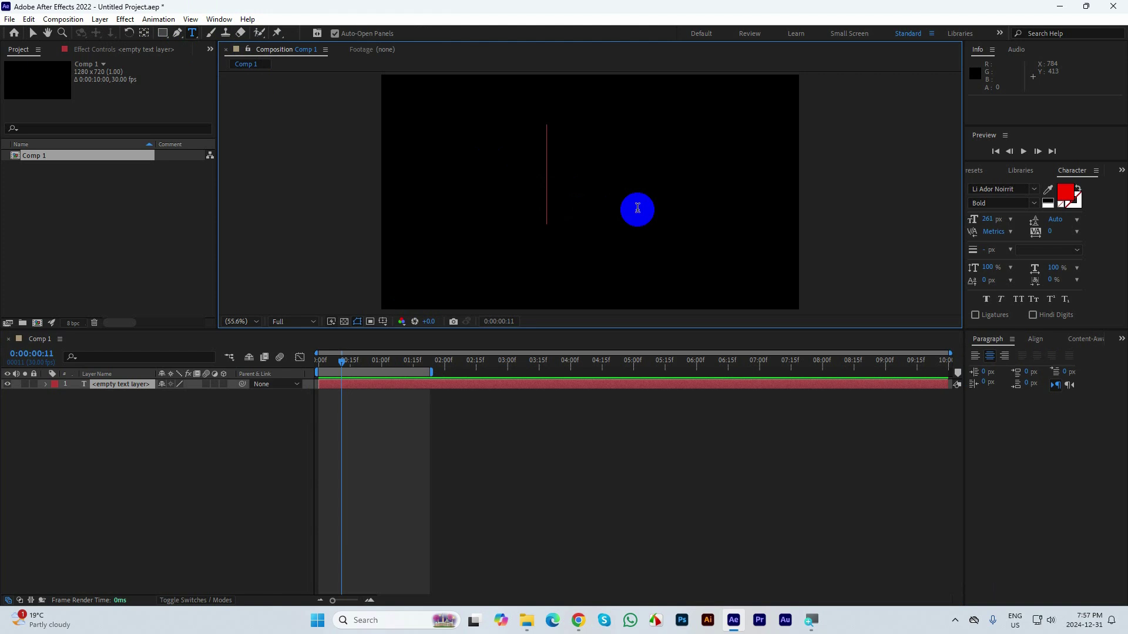
type("JA")
key("ctrl+z")
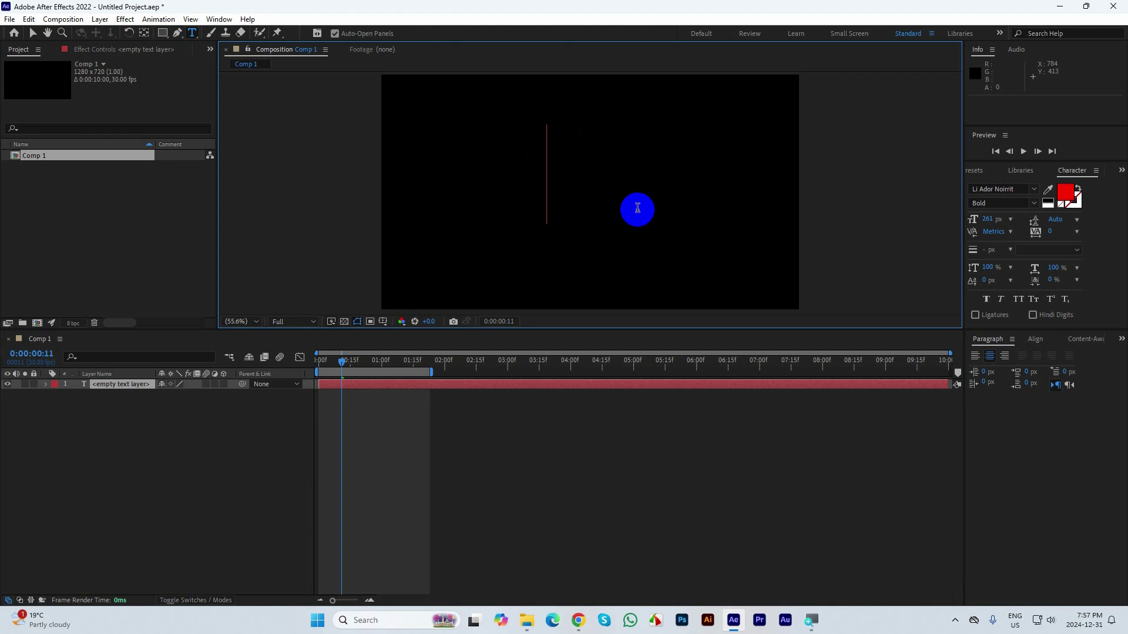
type("MOTION")
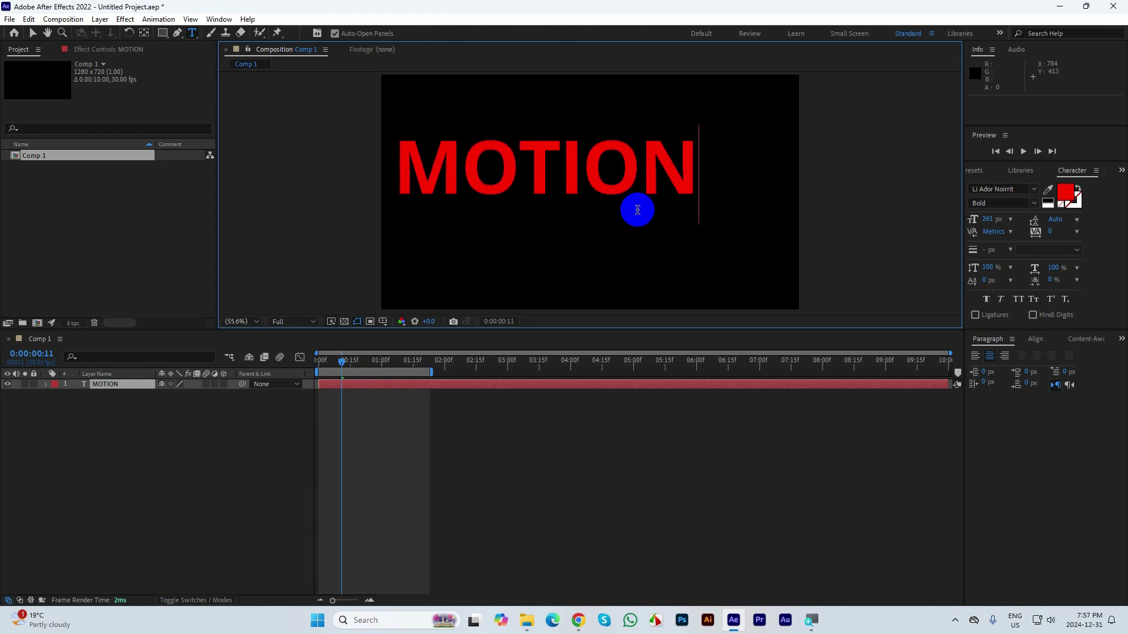
Step: Change the fill color of the whole MOTION text to white (FFFFFF)
key("ctrl+a")
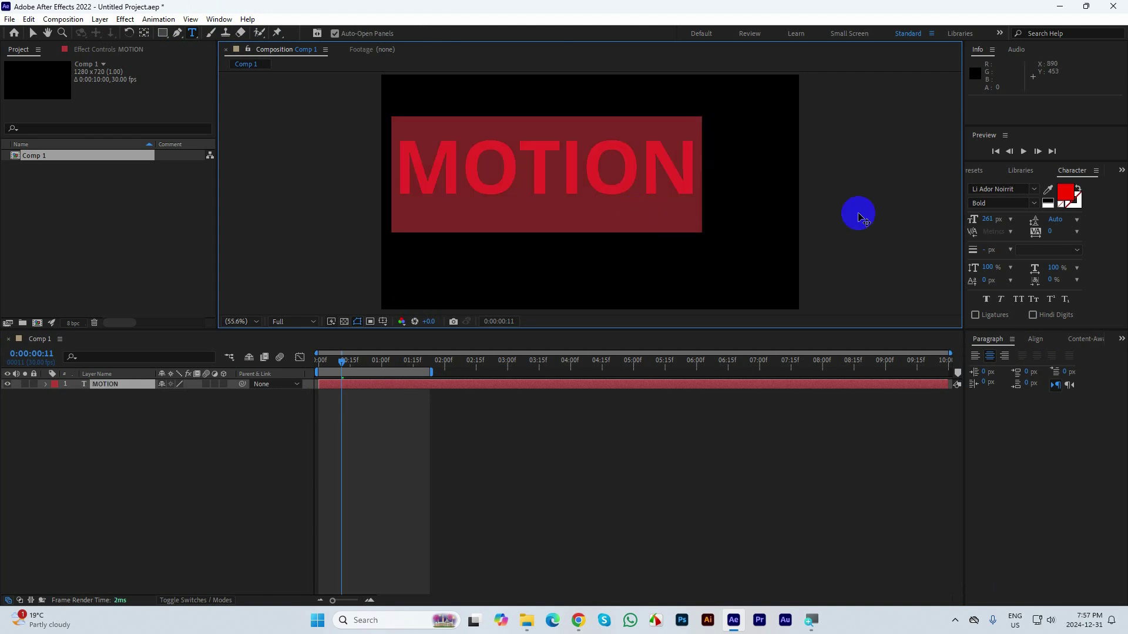
left_click(1065, 192)
left_click_drag(524, 259, 382, 209)
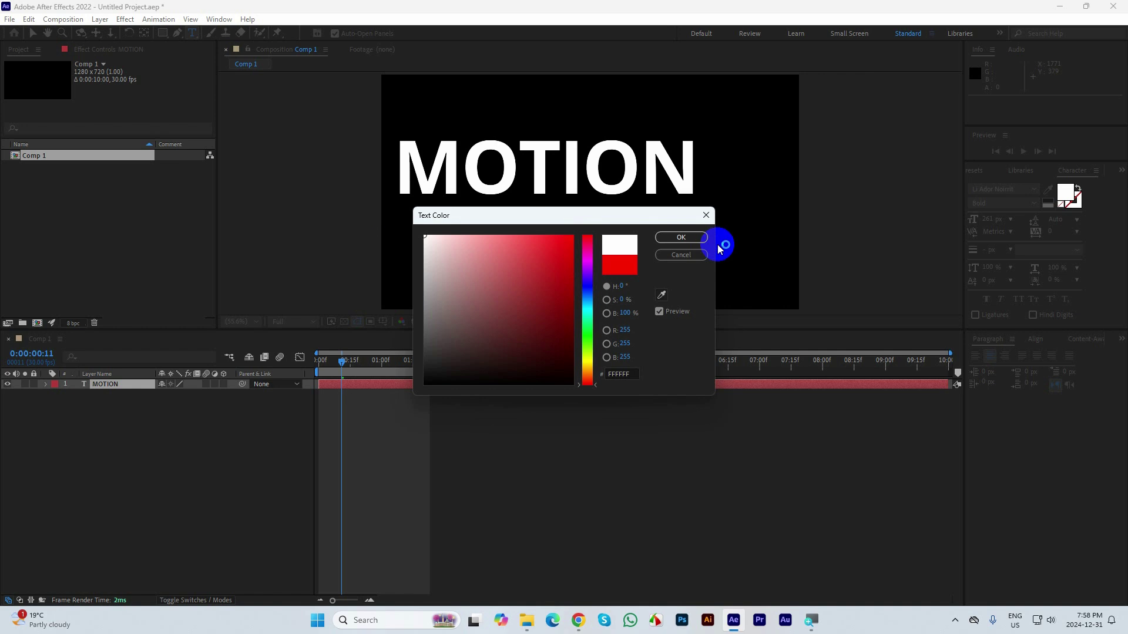
left_click(681, 237)
Step: Set the MOTION text's font size to 159 px and centre both the text in the frame and its anchor point
left_click(32, 33)
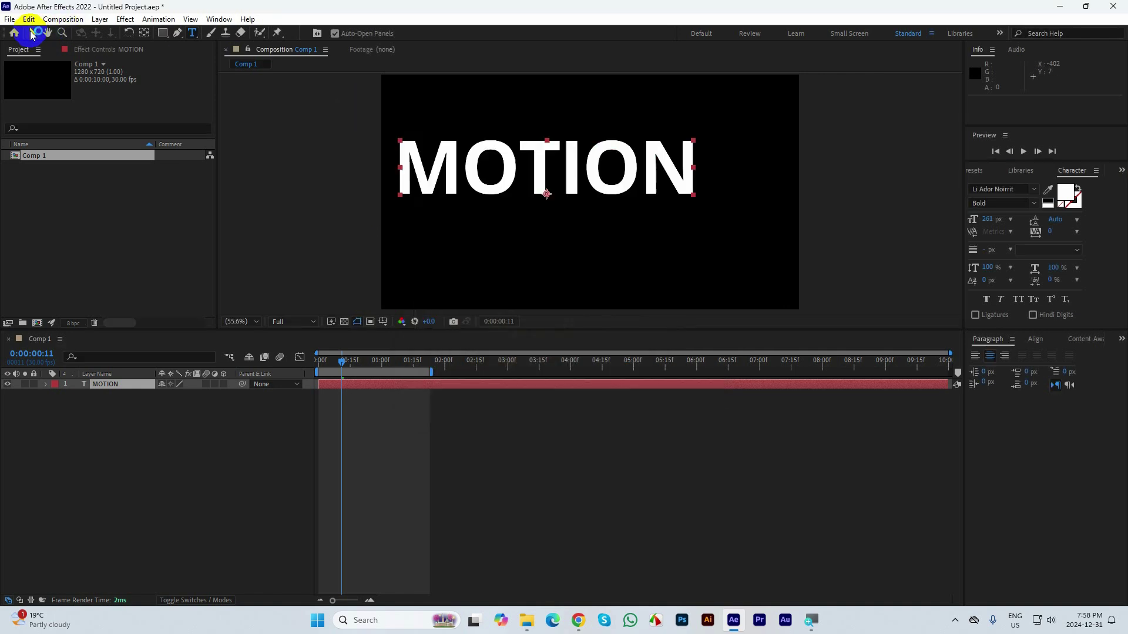
left_click_drag(566, 181, 601, 207)
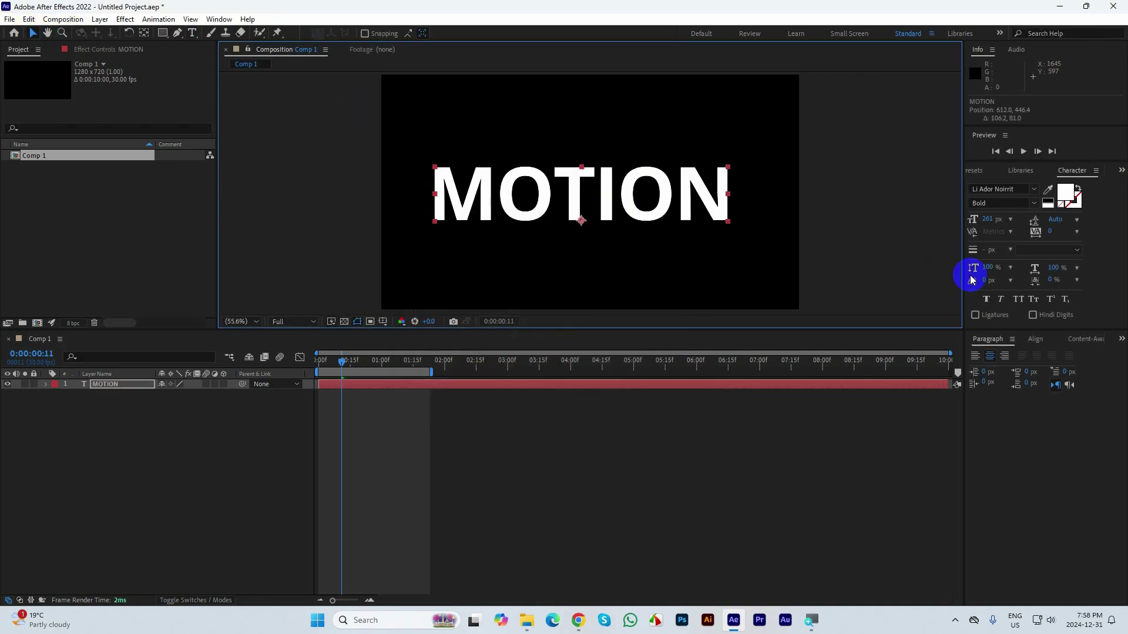
left_click_drag(994, 226, 947, 239)
mouse_move(648, 206)
left_mouse_down()
mouse_move(660, 191)
mouse_move(658, 201)
left_mouse_up()
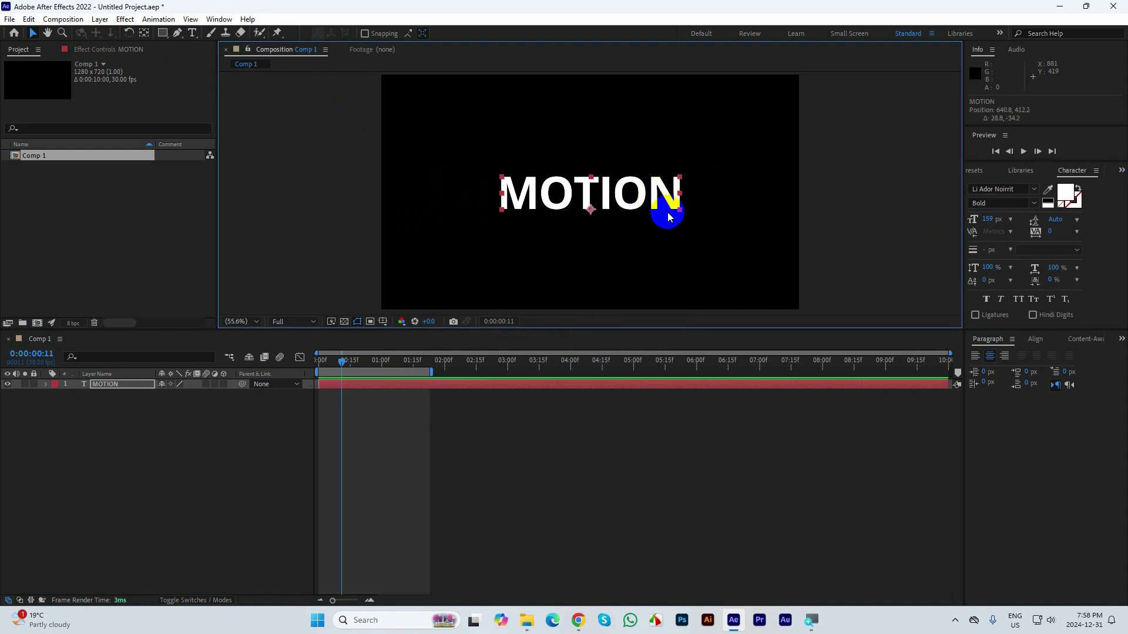
double_click(145, 35)
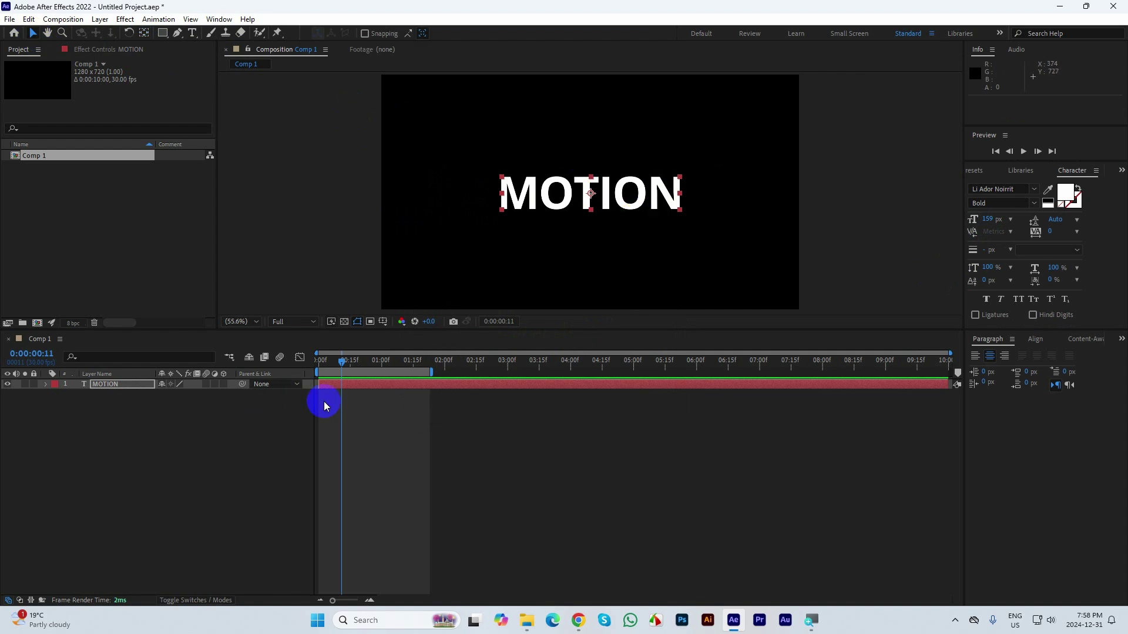
Step: Extend the work area to end at 0:00:03:14 and reveal the text layer's Scale and Opacity at 0:00:00:00
left_click_drag(432, 373, 540, 370)
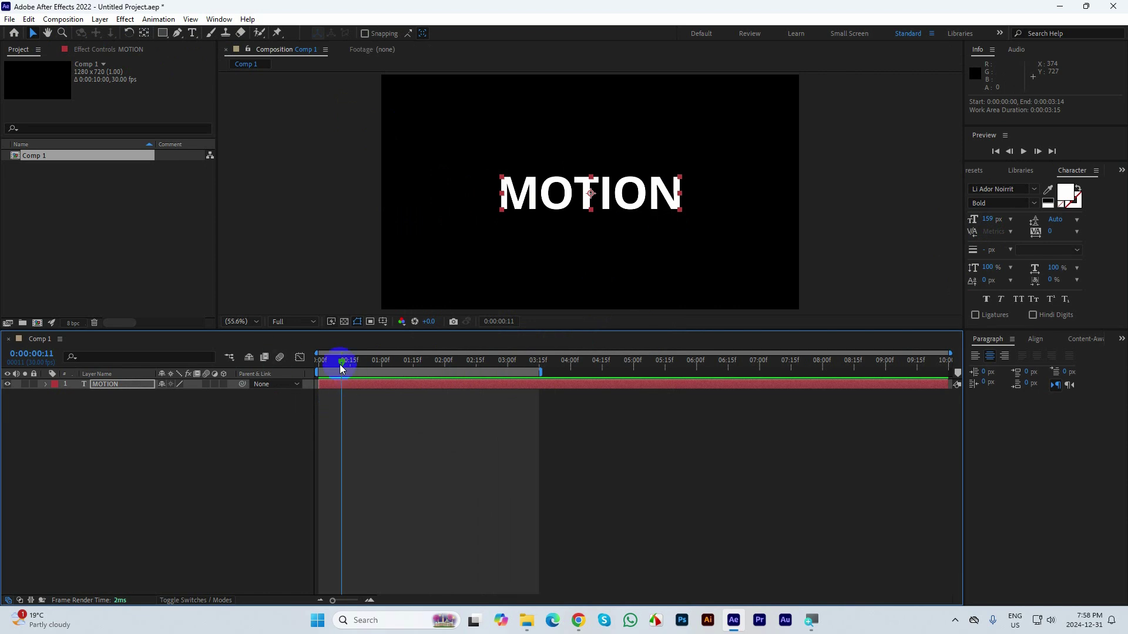
left_click_drag(340, 364, 318, 362)
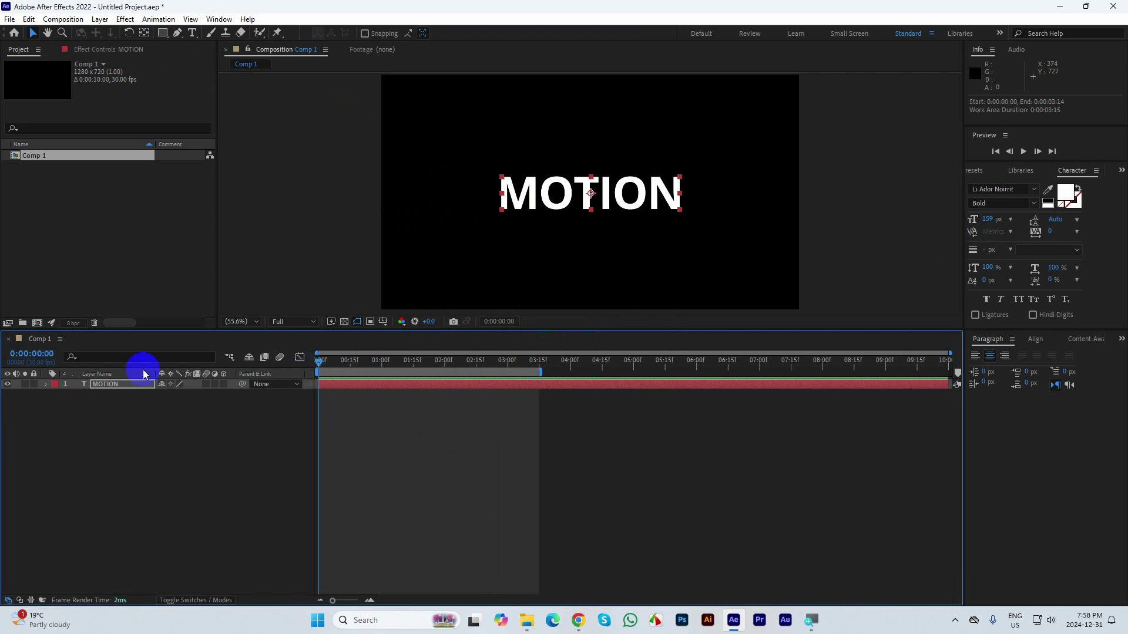
key("s")
key("shift+t")
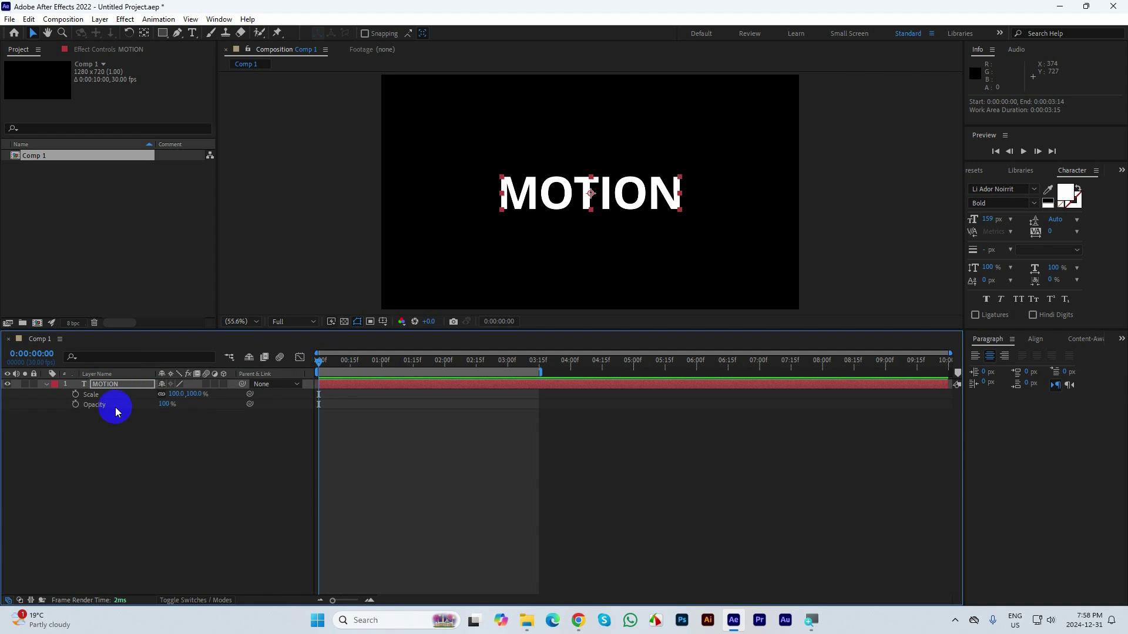
Step: Add 100% Scale keyframes to the MOTION layer at 0:00:00:00 and 0:00:00:20
left_click(76, 394)
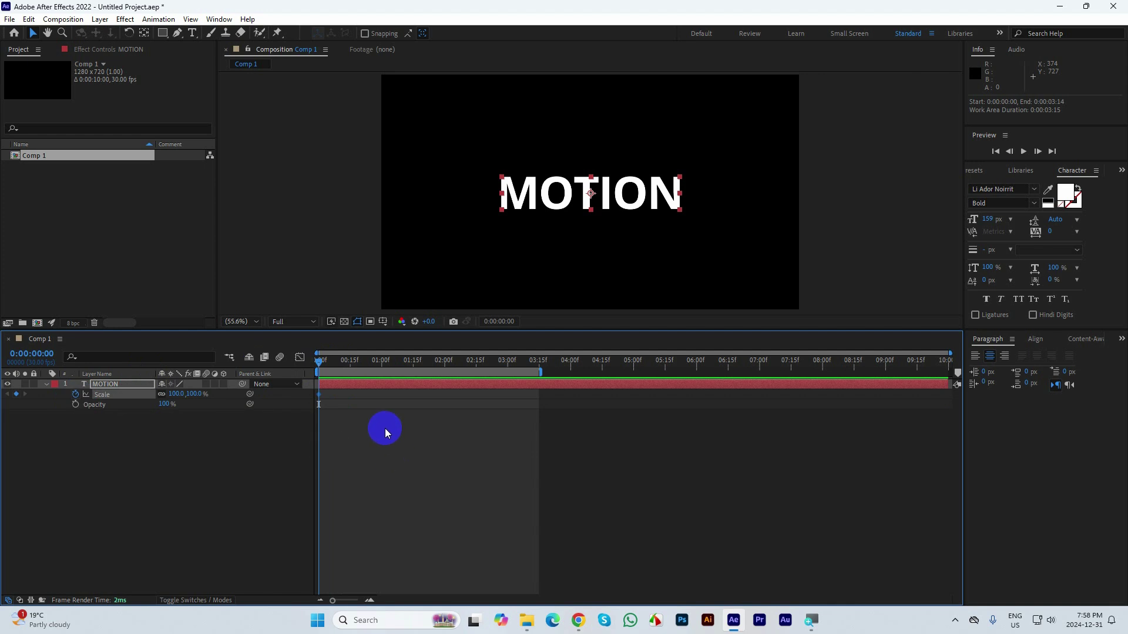
key("shift+Page_Down")
key("shift+Page_Down")
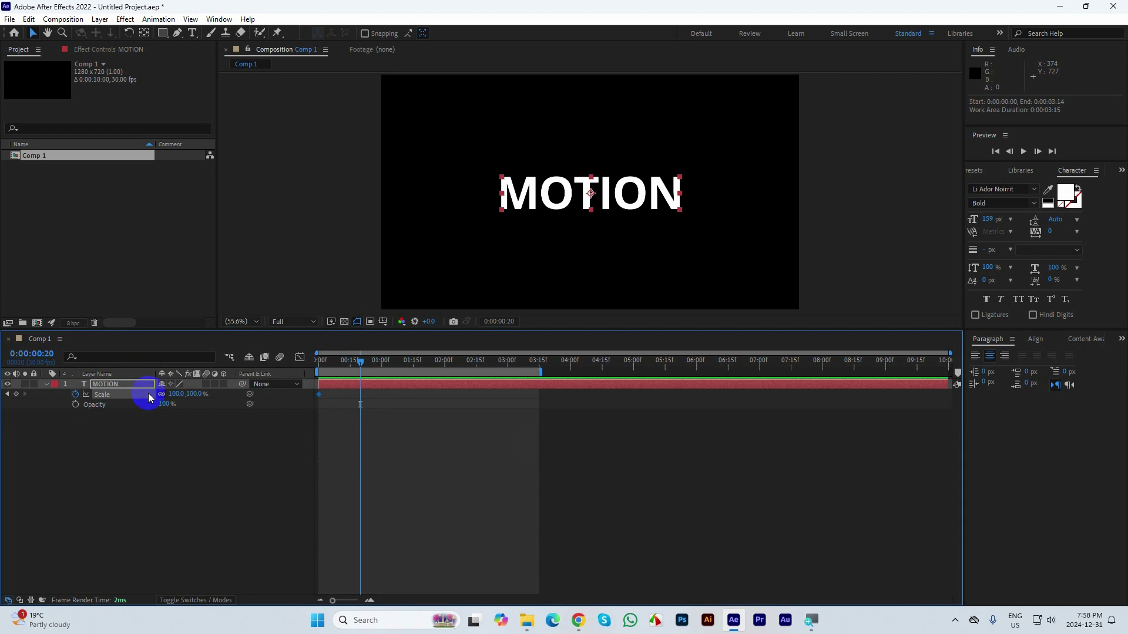
left_click(16, 398)
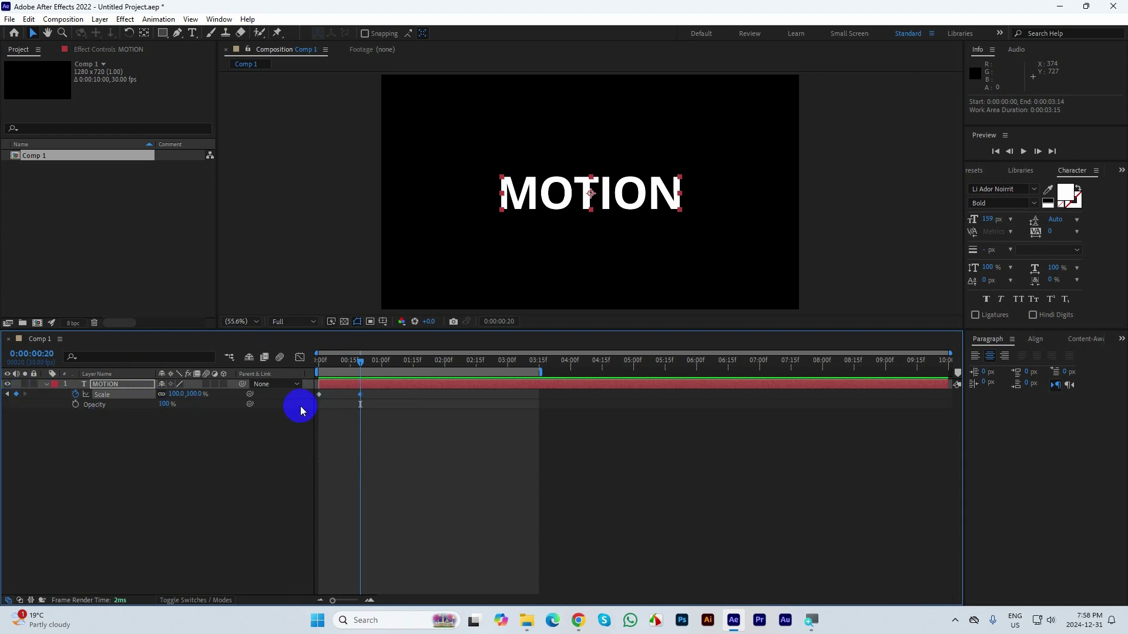
Step: Set the Scale keyframe at 0:00:00:00 to 0%
left_click(363, 395)
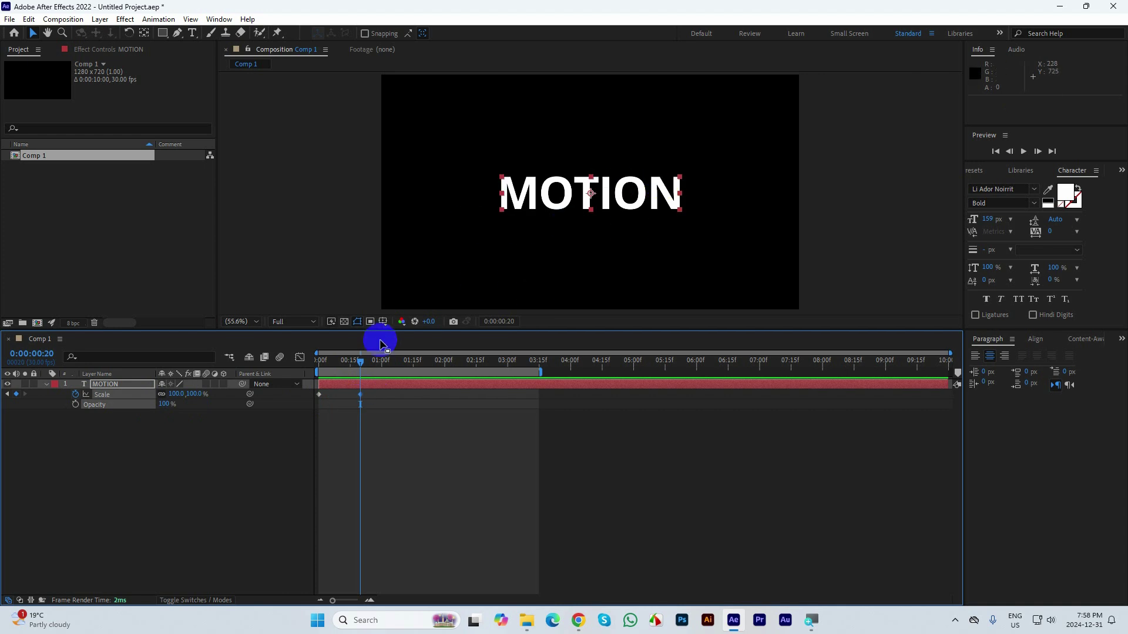
left_click_drag(361, 359, 288, 377)
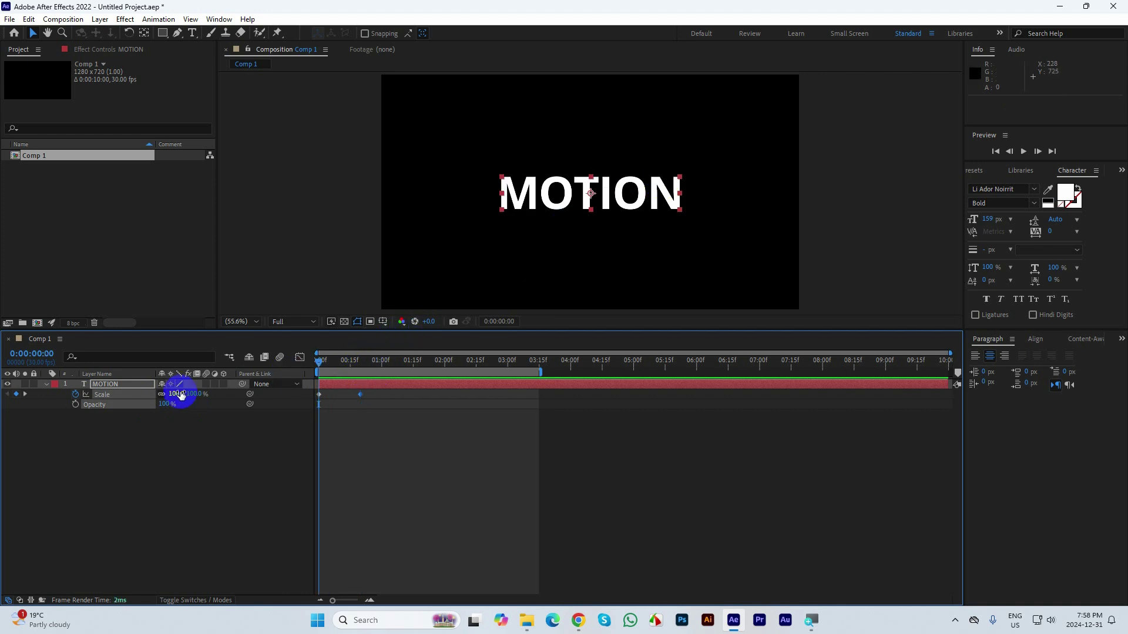
key("Return")
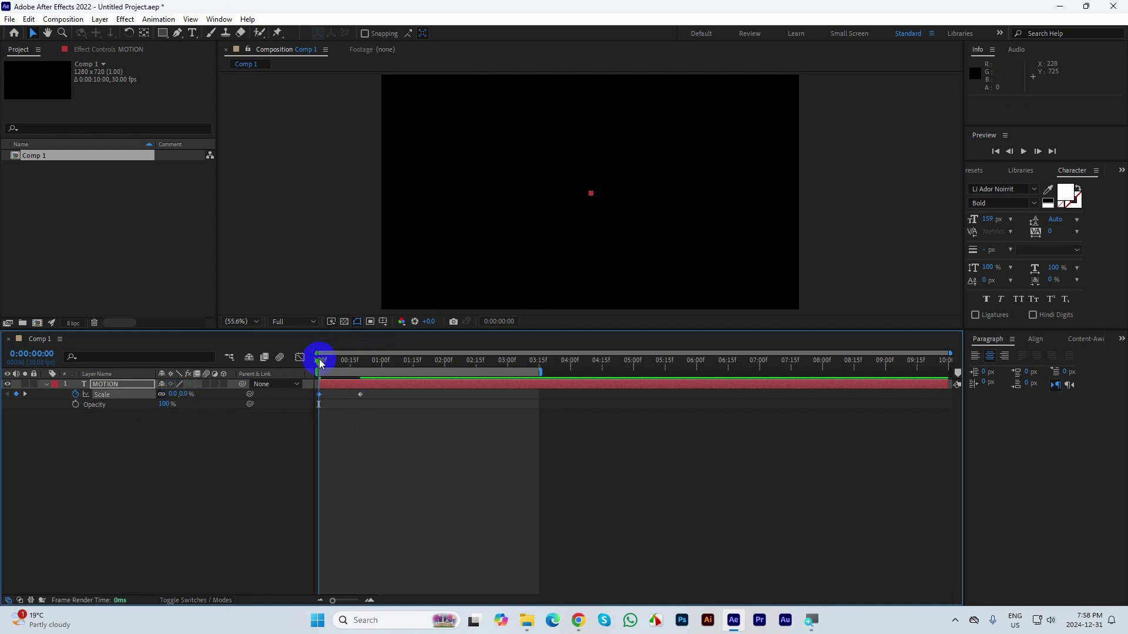
Step: Keyframe the MOTION layer's Opacity at 0% at 0:00:00:10 and 100% at 0:00:00:20
left_click_drag(320, 360, 343, 364)
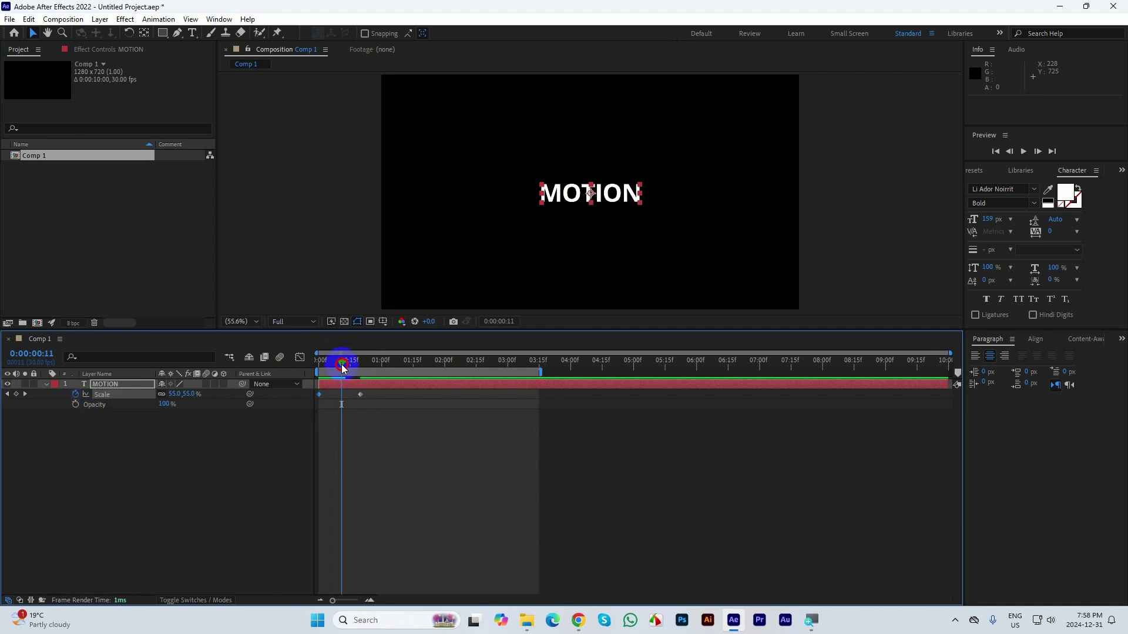
left_click(340, 364)
left_click(75, 404)
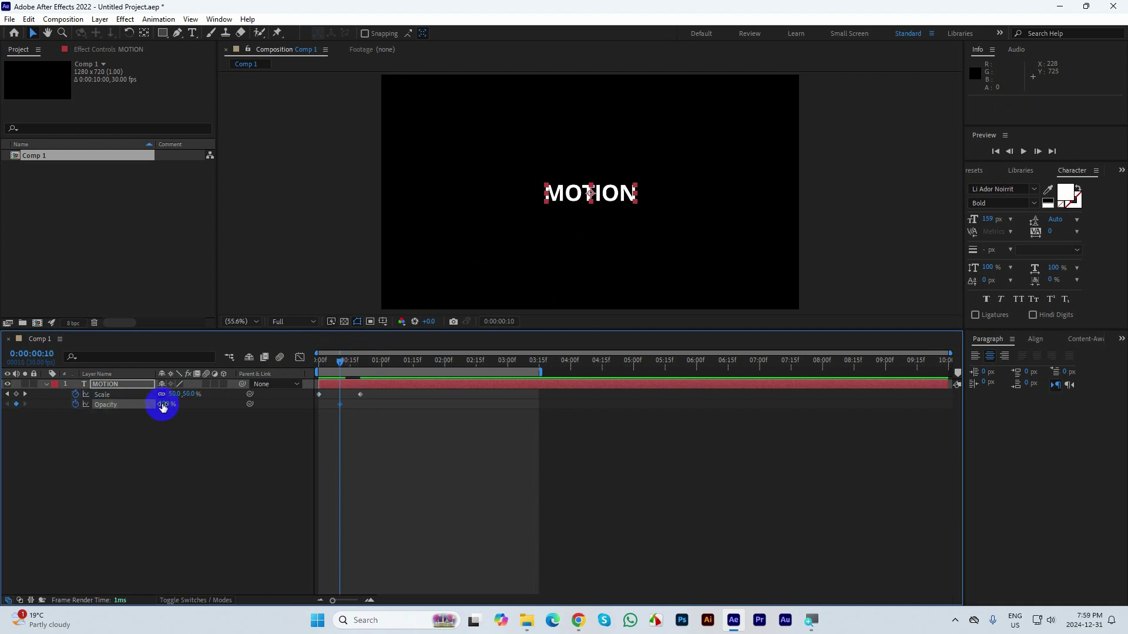
left_click(25, 395)
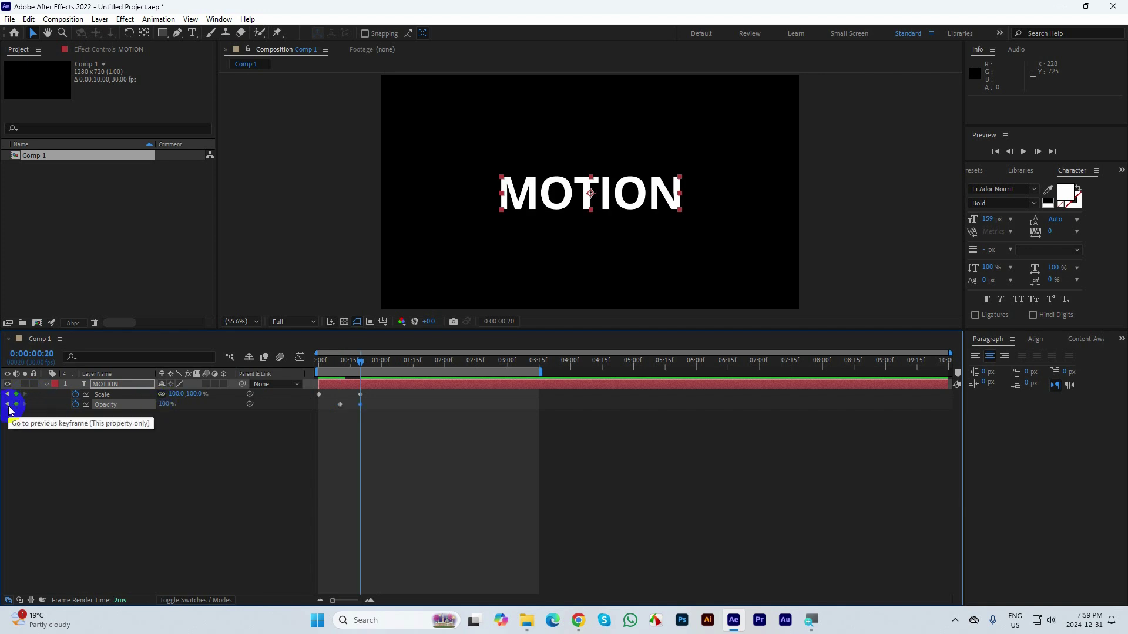
left_click(7, 406)
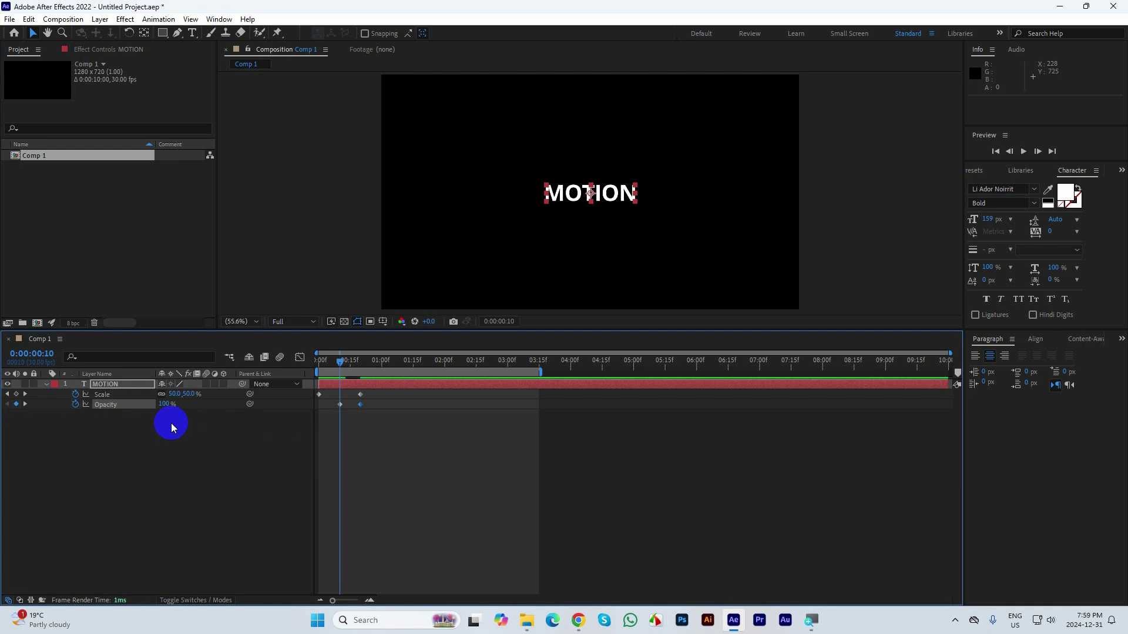
key("Return")
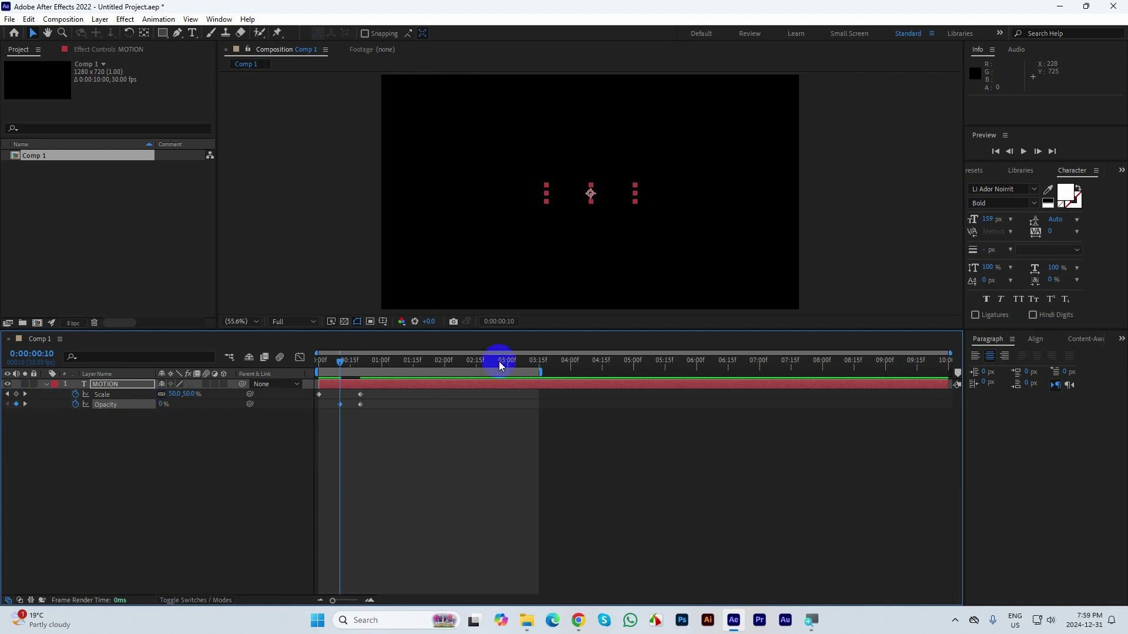
Step: Preview the MOTION text's scale-up and fade-in from the start of the composition
left_click_drag(339, 360, 305, 367)
key("space")
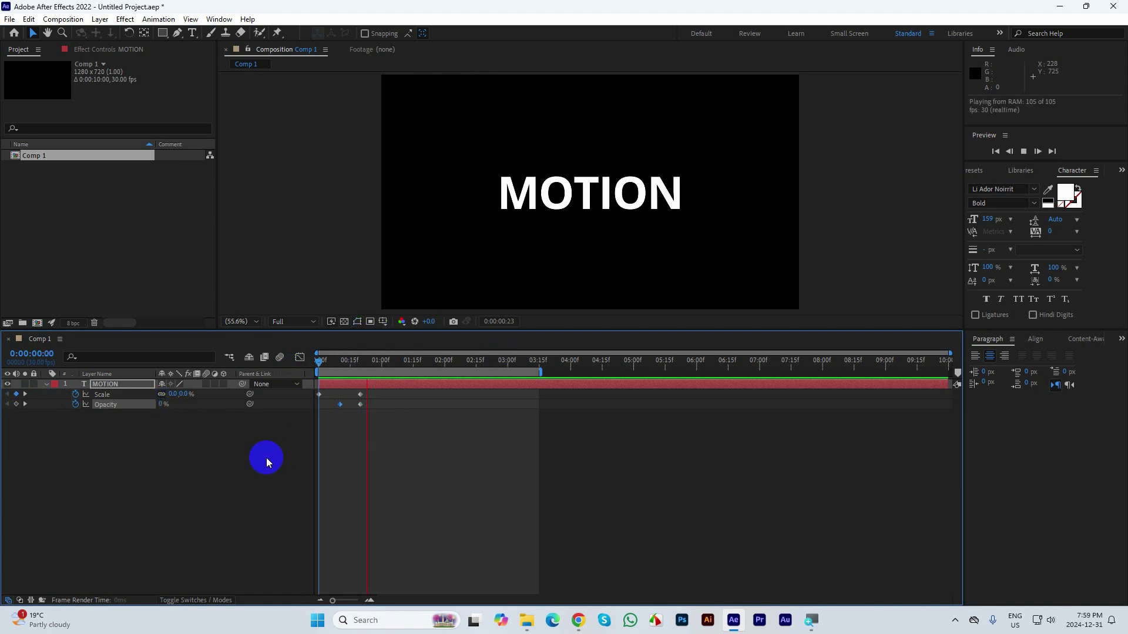
left_click(386, 360)
left_click_drag(389, 358, 273, 413)
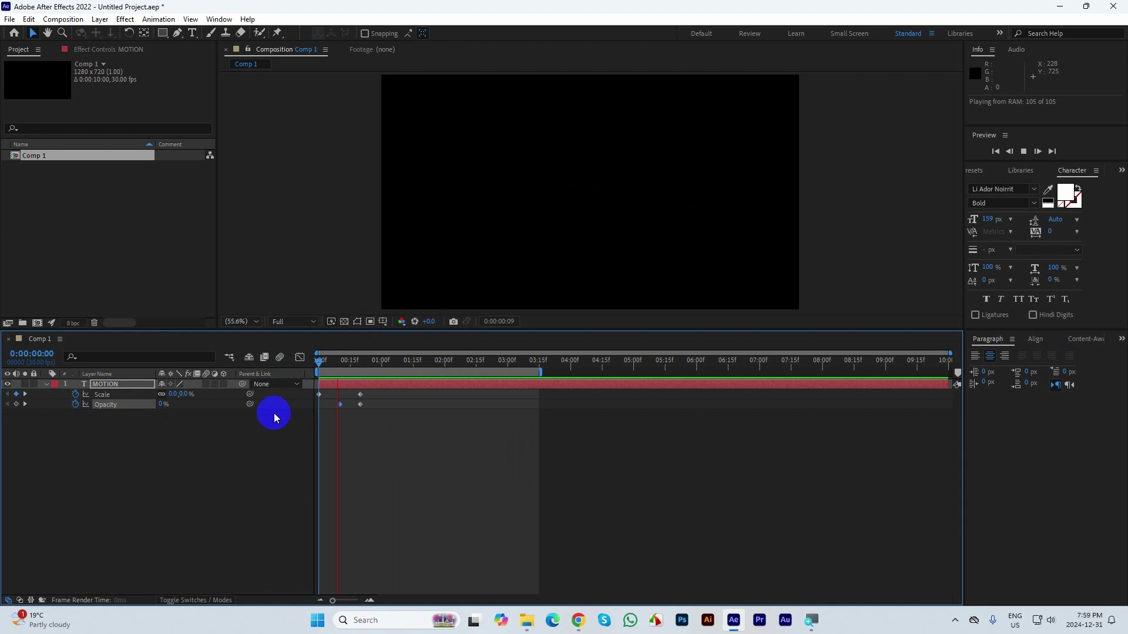
left_click(387, 359)
left_click_drag(371, 366, 319, 379)
left_click(397, 450)
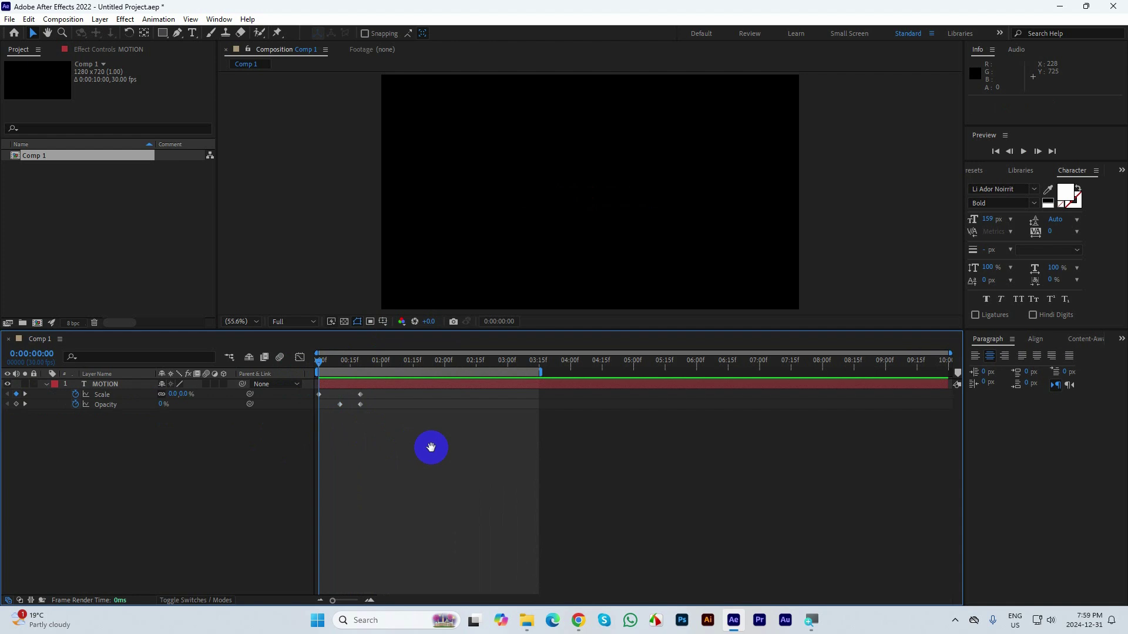
key("space")
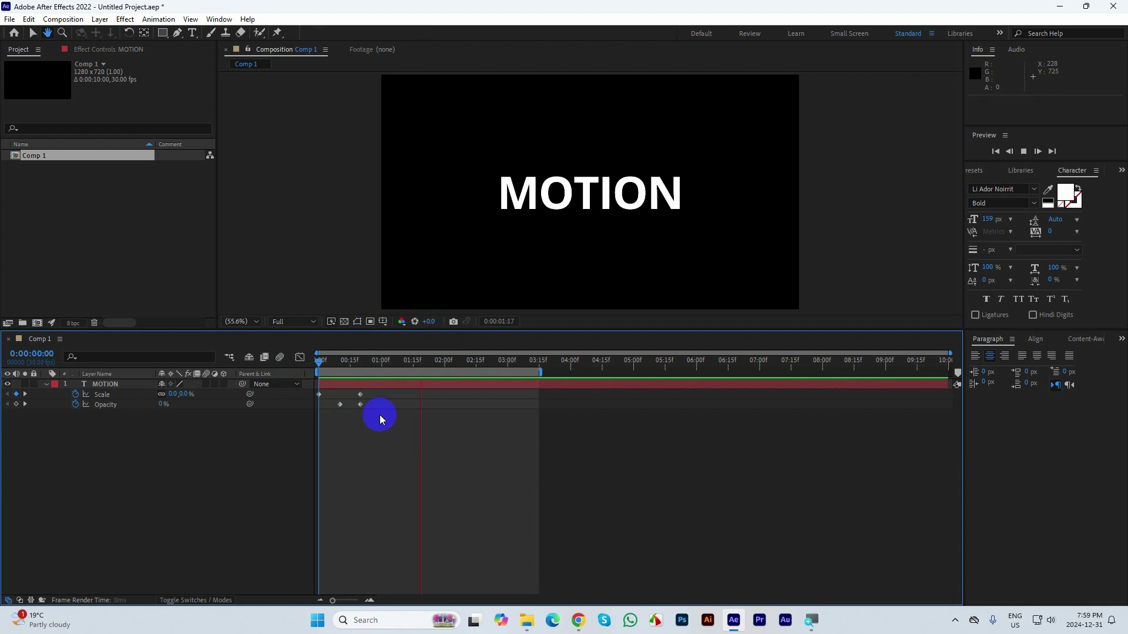
Step: Apply Easy Ease to all Scale and Opacity keyframes and raise the end keyframes' incoming influence to about 67% in the speed graph
left_click_drag(378, 416, 308, 400)
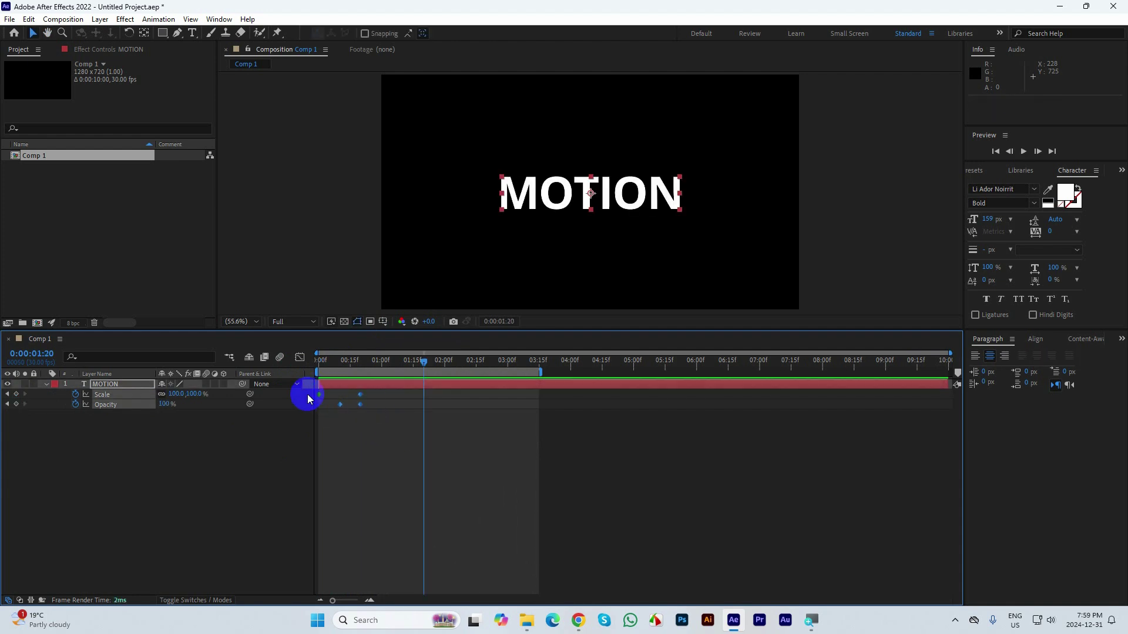
left_click(300, 357)
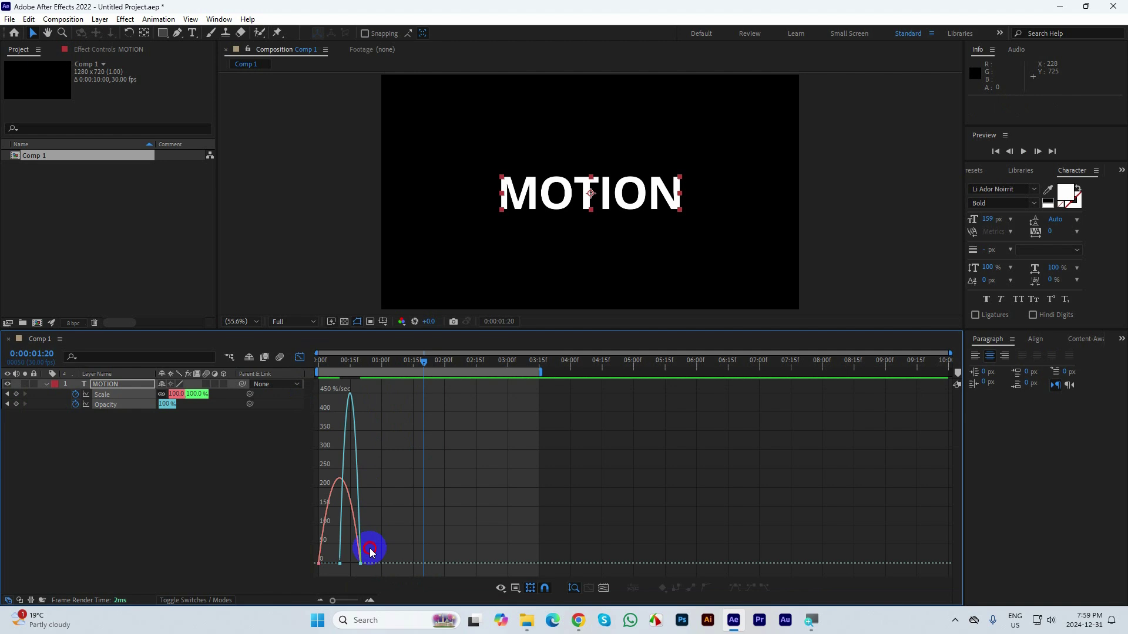
left_click_drag(370, 551, 317, 579)
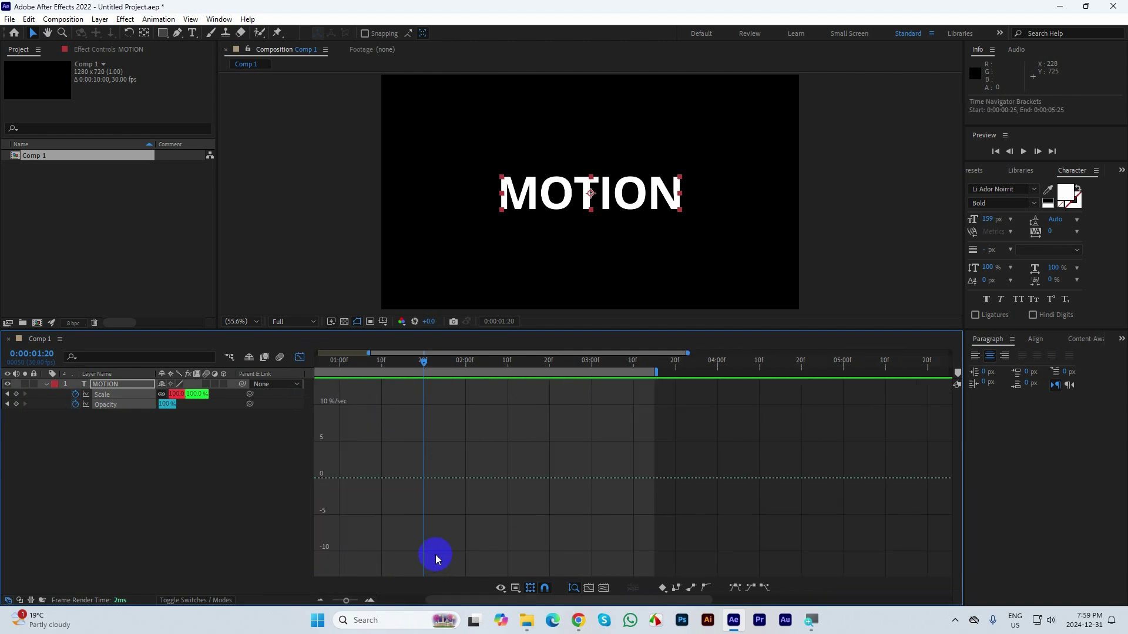
mouse_move(352, 602)
left_mouse_down()
mouse_move(337, 605)
mouse_move(351, 604)
left_mouse_up()
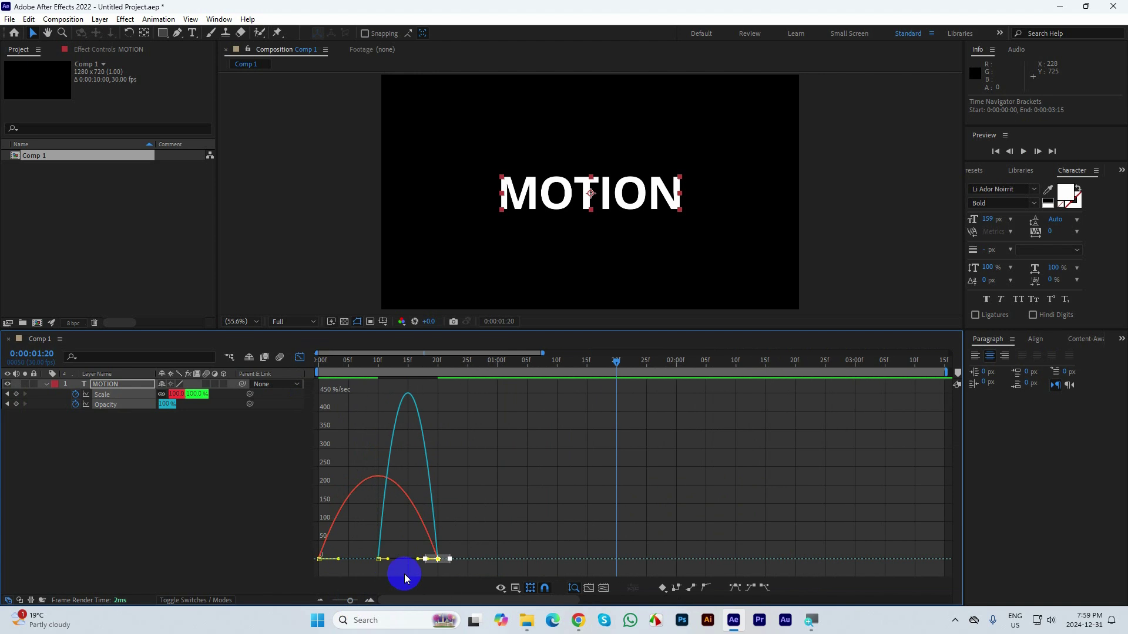
left_click_drag(418, 561, 398, 567)
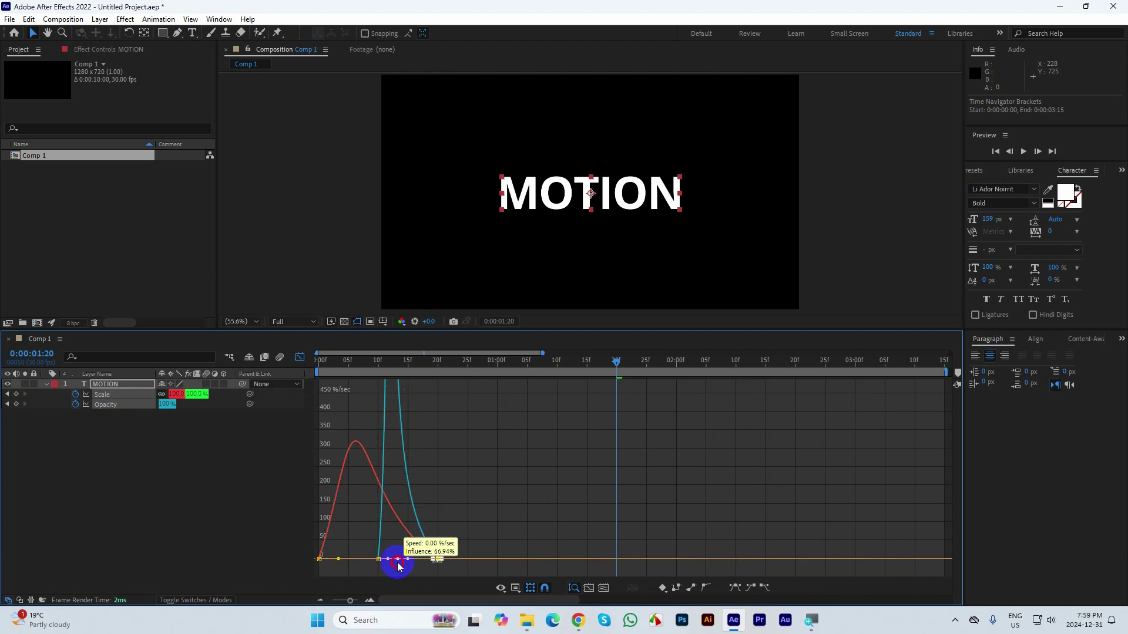
Step: Preview the eased text animation, touch up the influence handle, and return the timeline to the layer view of the full composition
left_click_drag(614, 355, 604, 360)
key("Home")
key("space")
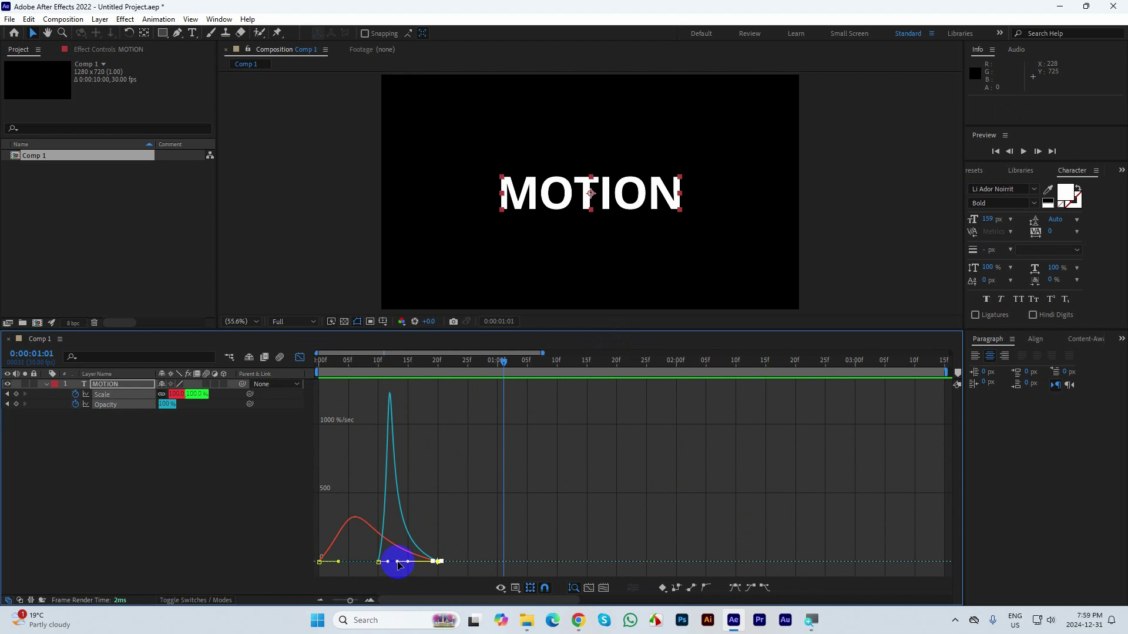
left_click_drag(395, 558, 401, 564)
left_click_drag(349, 600, 331, 600)
key("shift+F3")
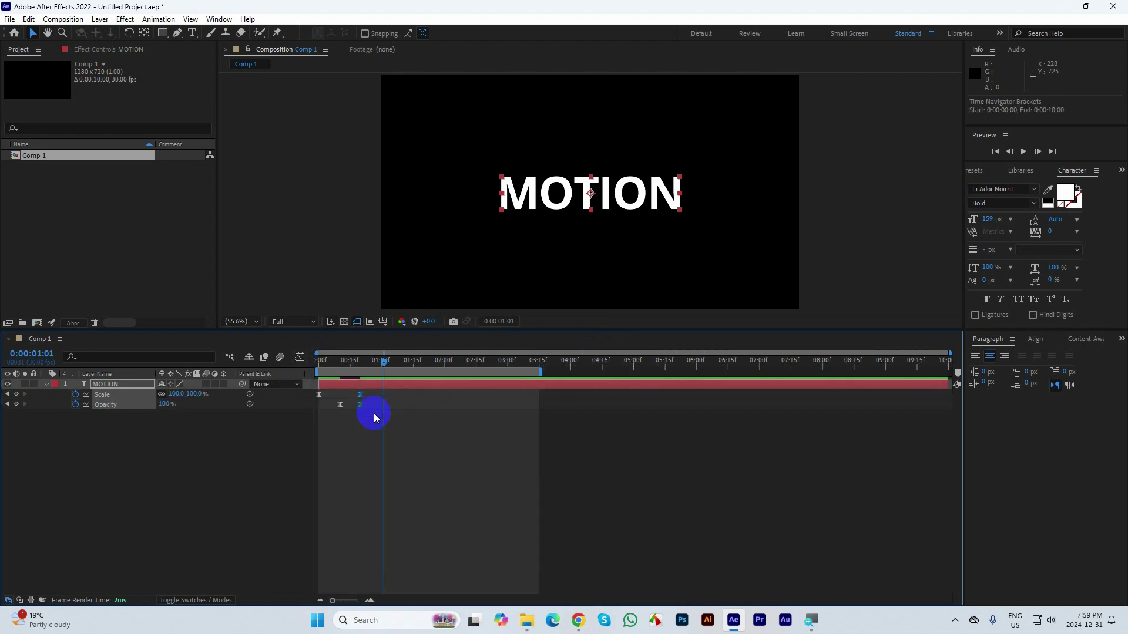
Step: Stretch the Scale and Opacity keyframes so the last ones fall at 0:00:01:01, and preview the slower animation
left_click_drag(373, 413, 239, 384)
key("space")
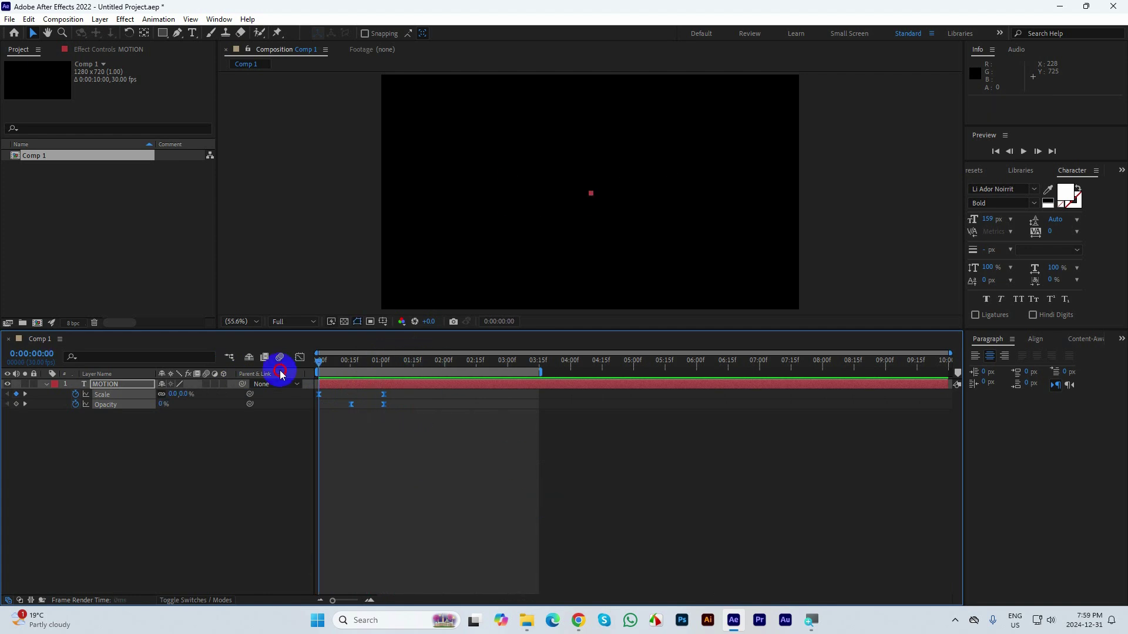
key("space")
key("space")
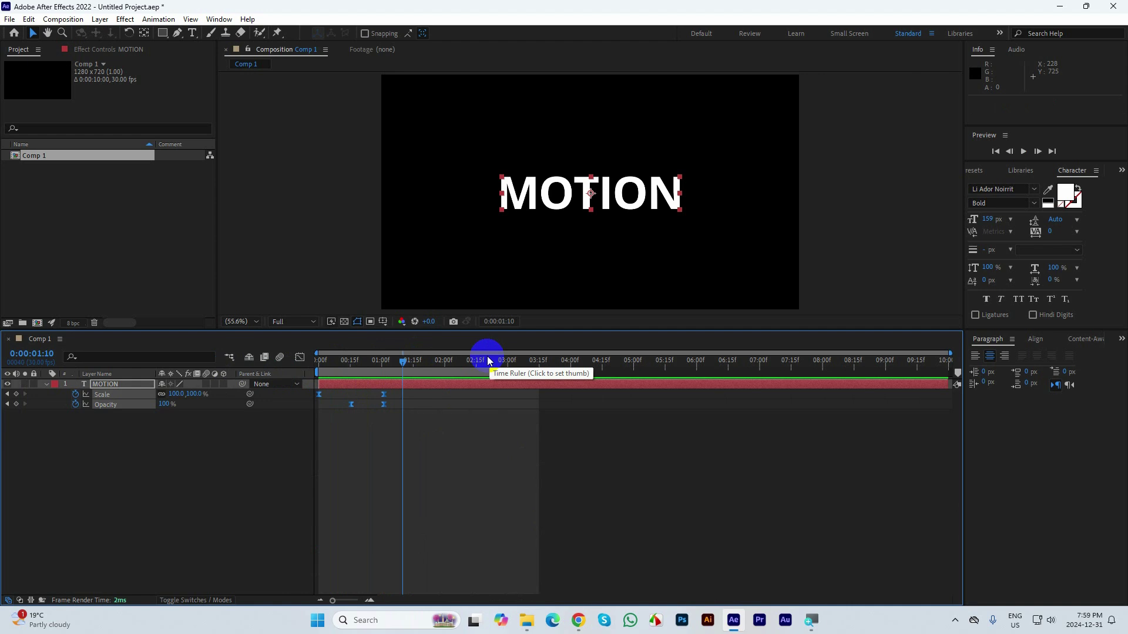
Step: At 0:00:01:01, draw a rectangle about 660 by 203 px around the MOTION text as a new shape layer
left_click_drag(397, 364, 381, 386)
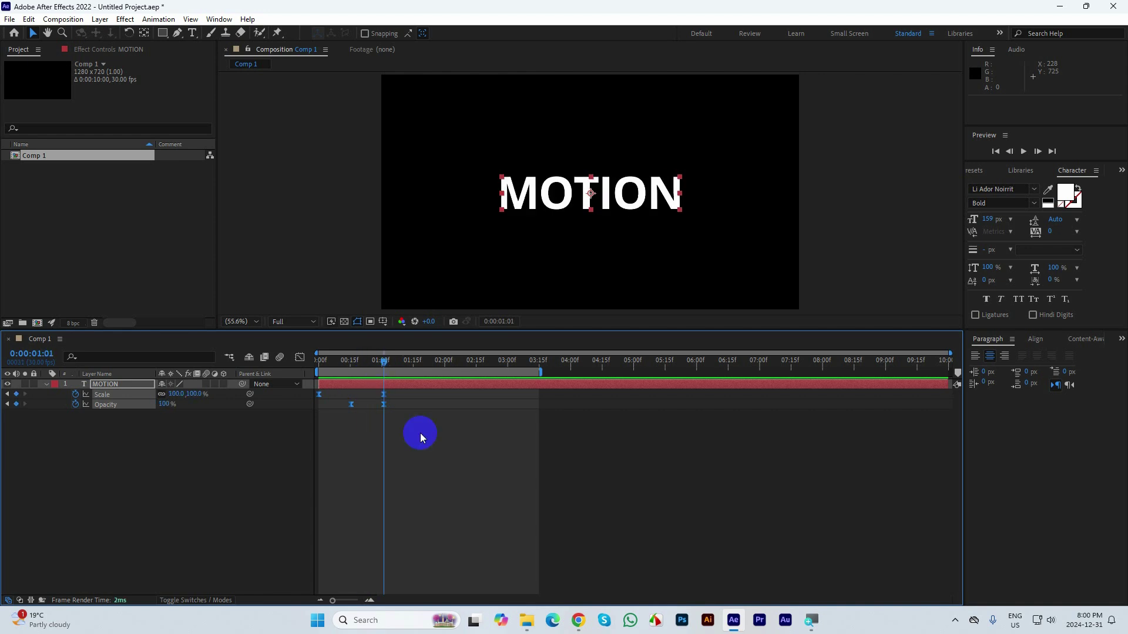
left_click(46, 384)
left_click(227, 452)
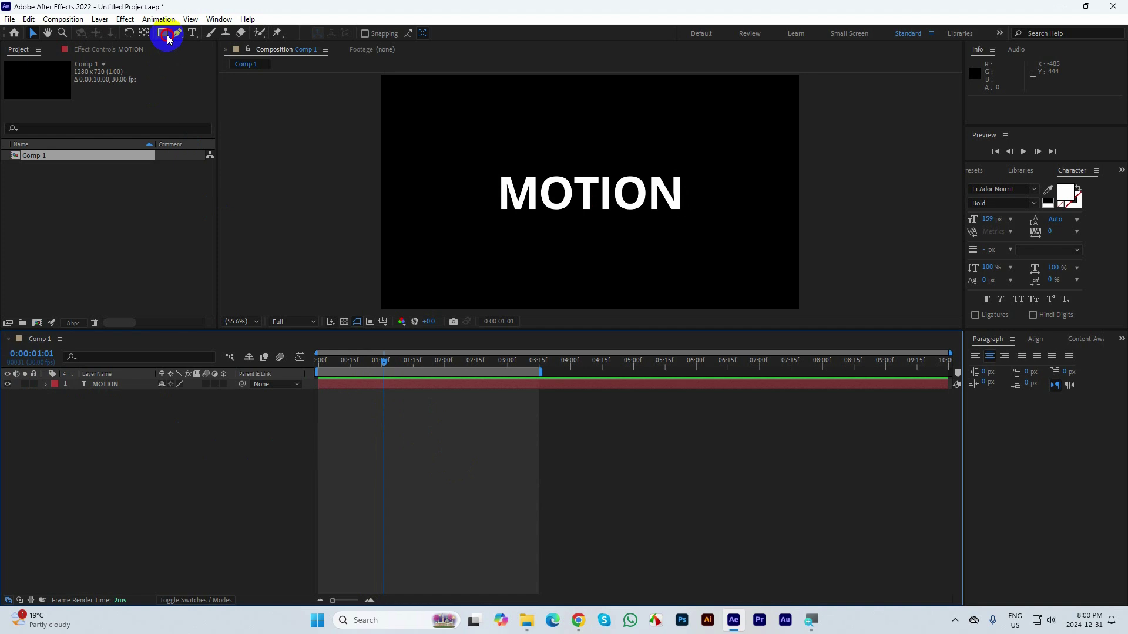
left_click_drag(168, 39, 194, 36)
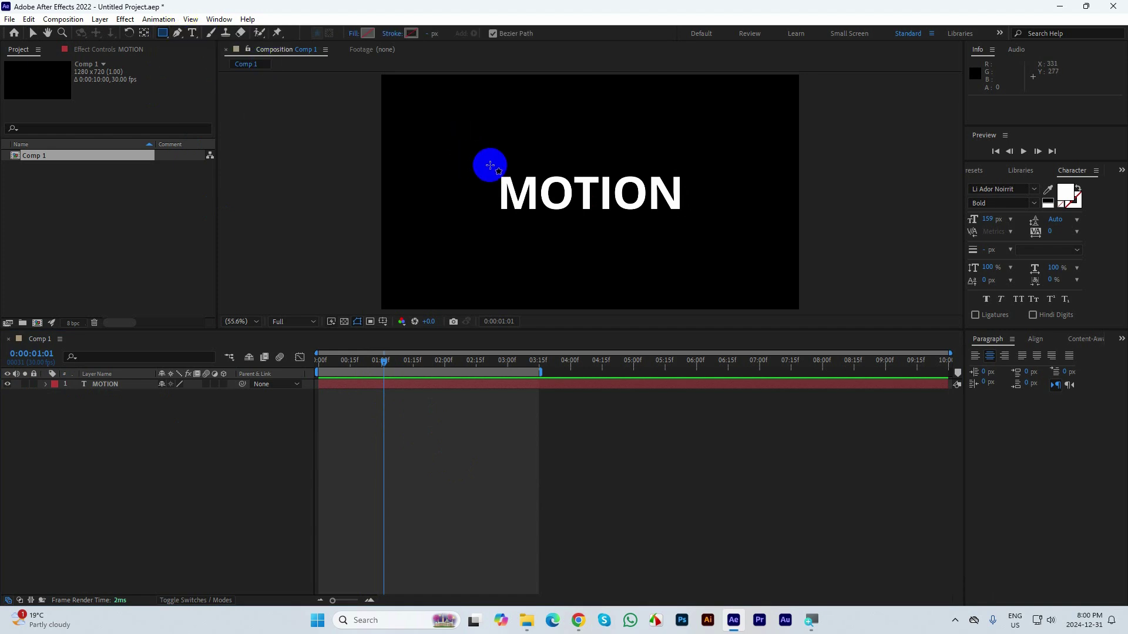
left_click_drag(485, 161, 701, 229)
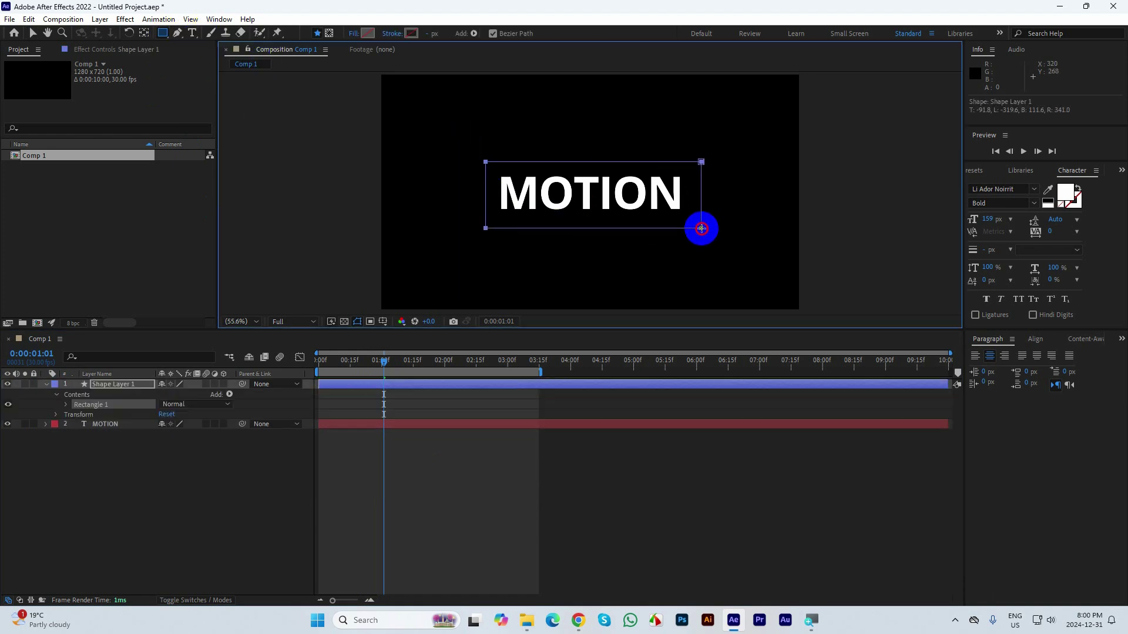
Step: Give the rectangle a white stroke 10 px wide
left_click(46, 385)
mouse_move(430, 34)
left_mouse_down()
mouse_move(373, 53)
mouse_move(434, 35)
left_mouse_up()
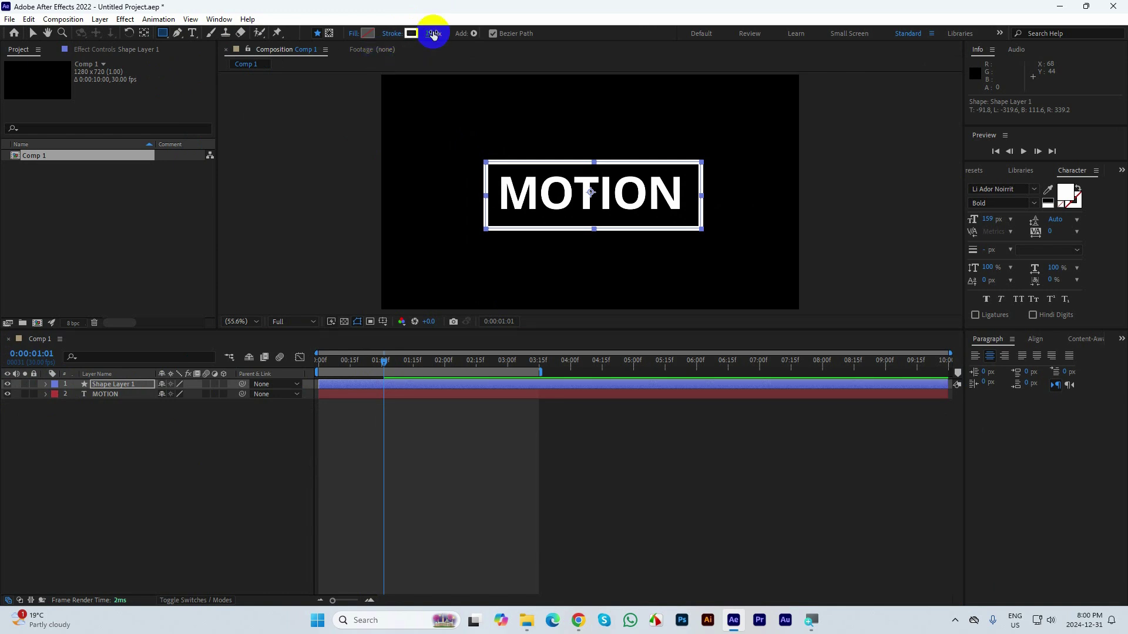
type("10")
key("Return")
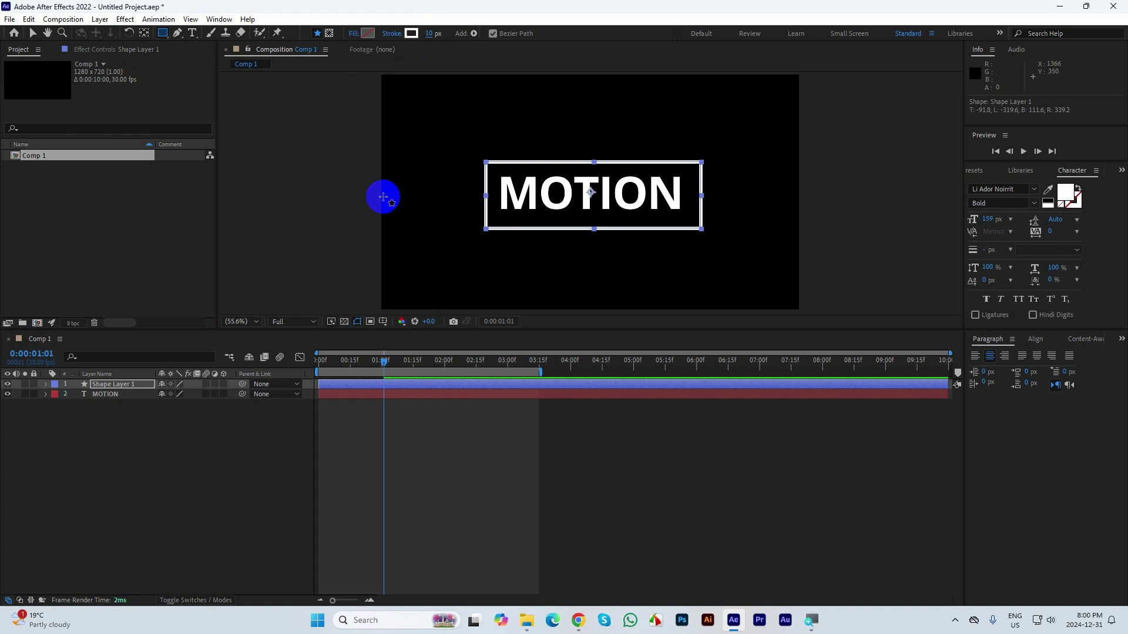
Step: Add Trim Paths to the rectangle in the shape layer
left_click(33, 34)
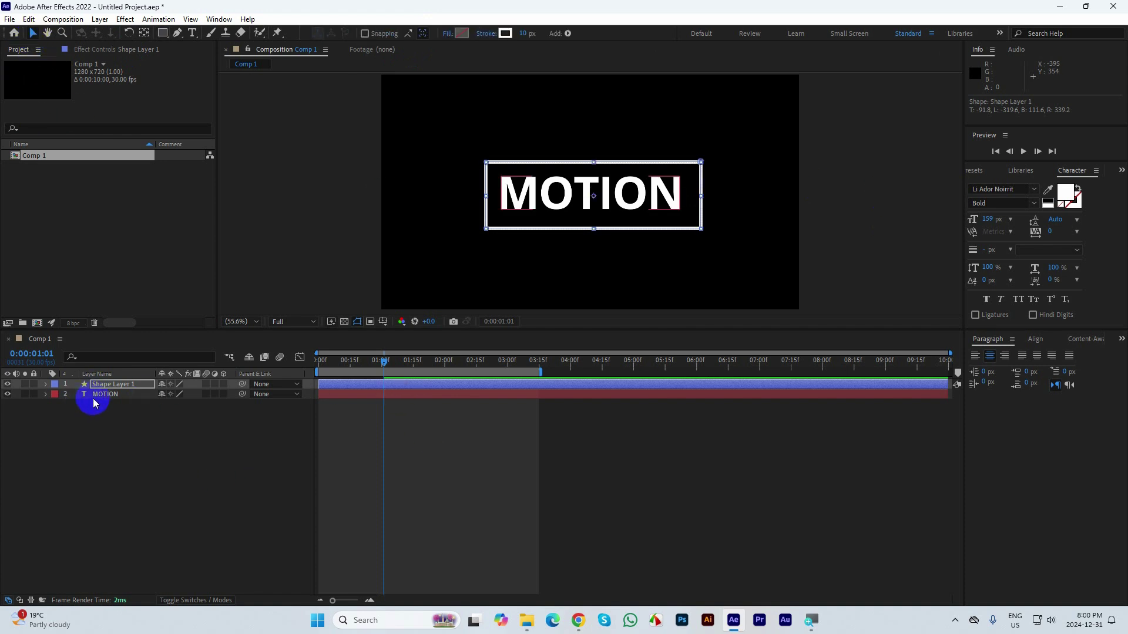
left_click(46, 384)
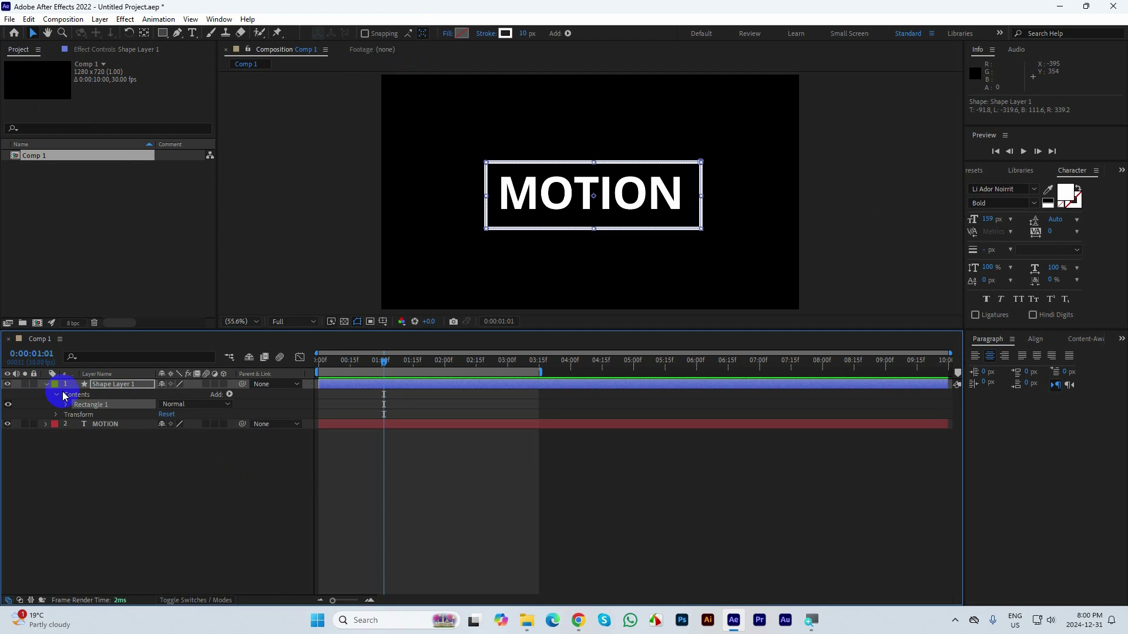
left_click(229, 395)
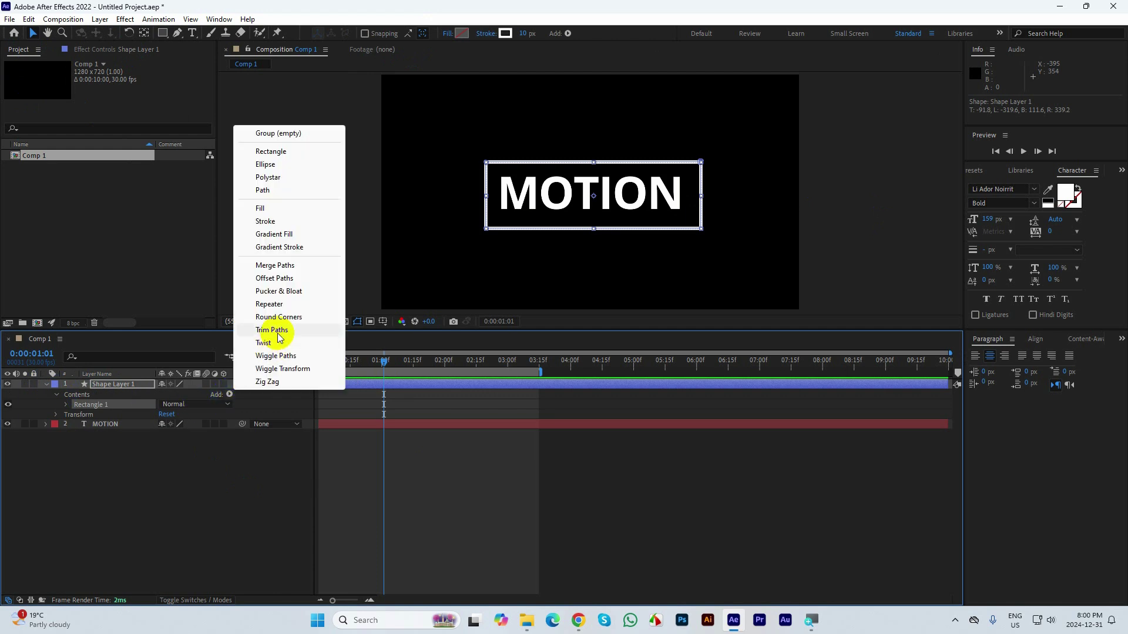
left_click(278, 334)
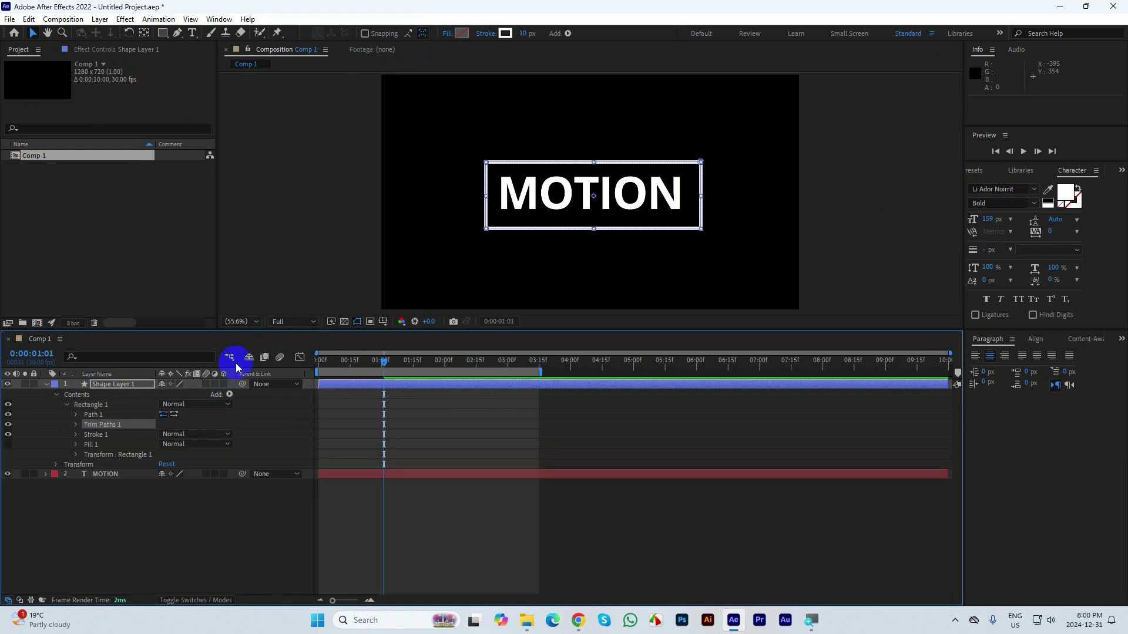
Step: Keyframe the Trim Paths End at 0% at 0:00:01:01 and 100% at 0:00:01:21
left_click(76, 425)
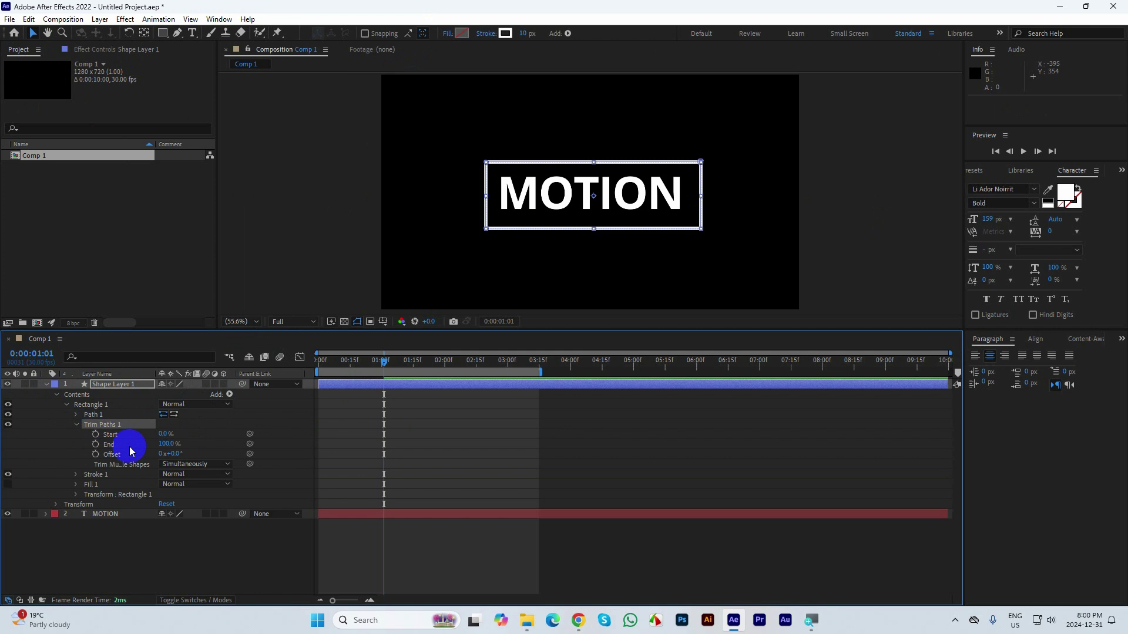
left_click_drag(170, 444, 121, 455)
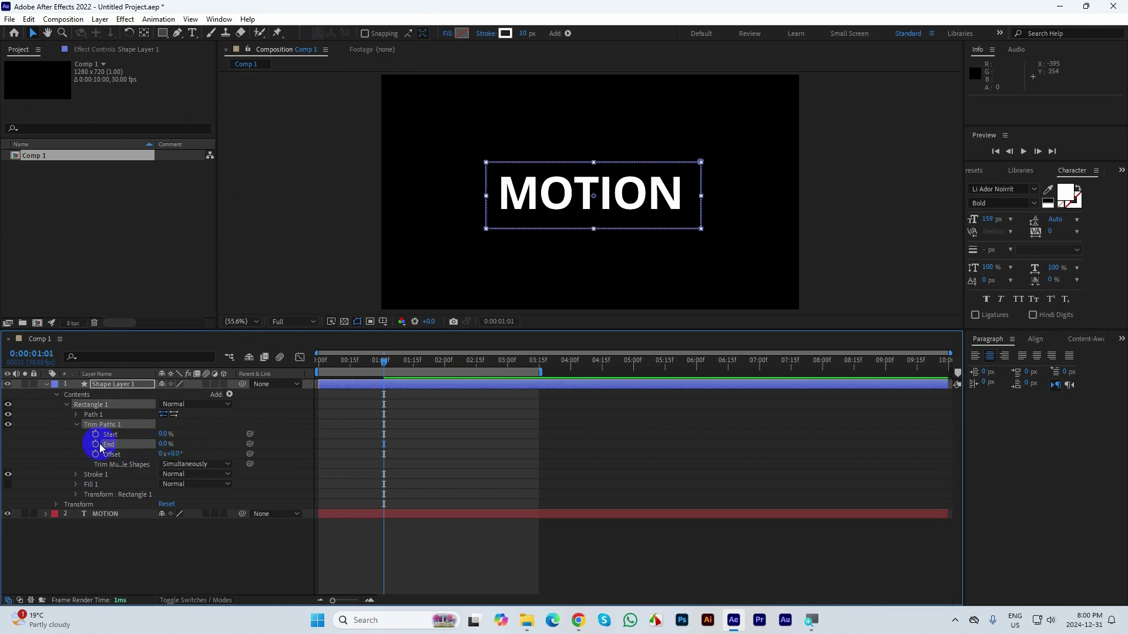
left_click(95, 444)
key("shift+Page_Down")
key("shift+Page_Down")
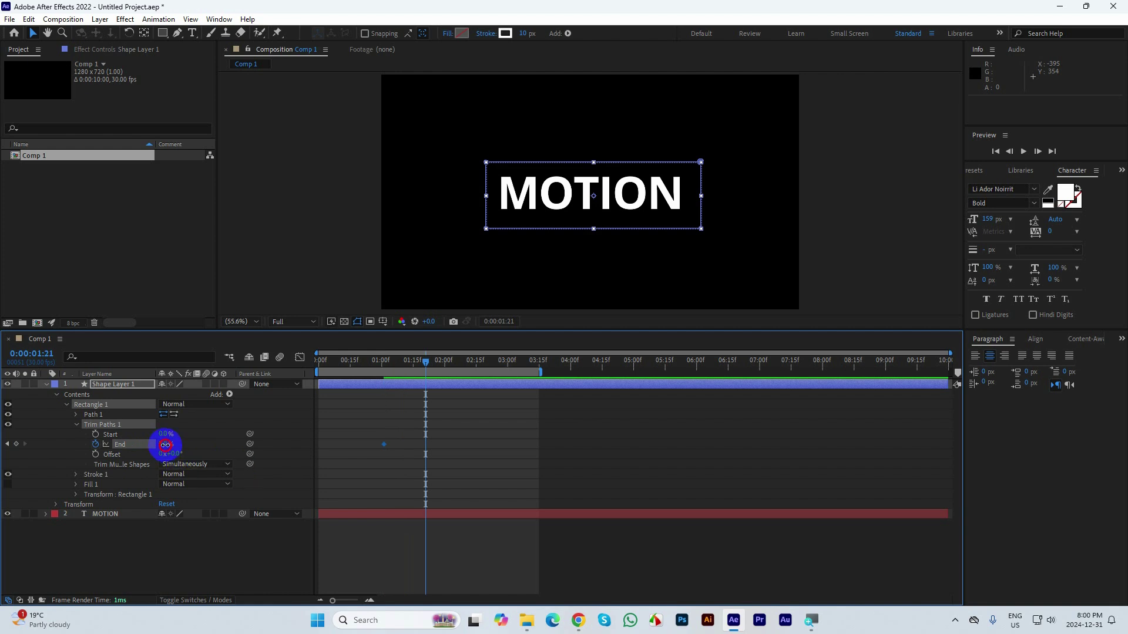
left_click_drag(165, 445, 234, 443)
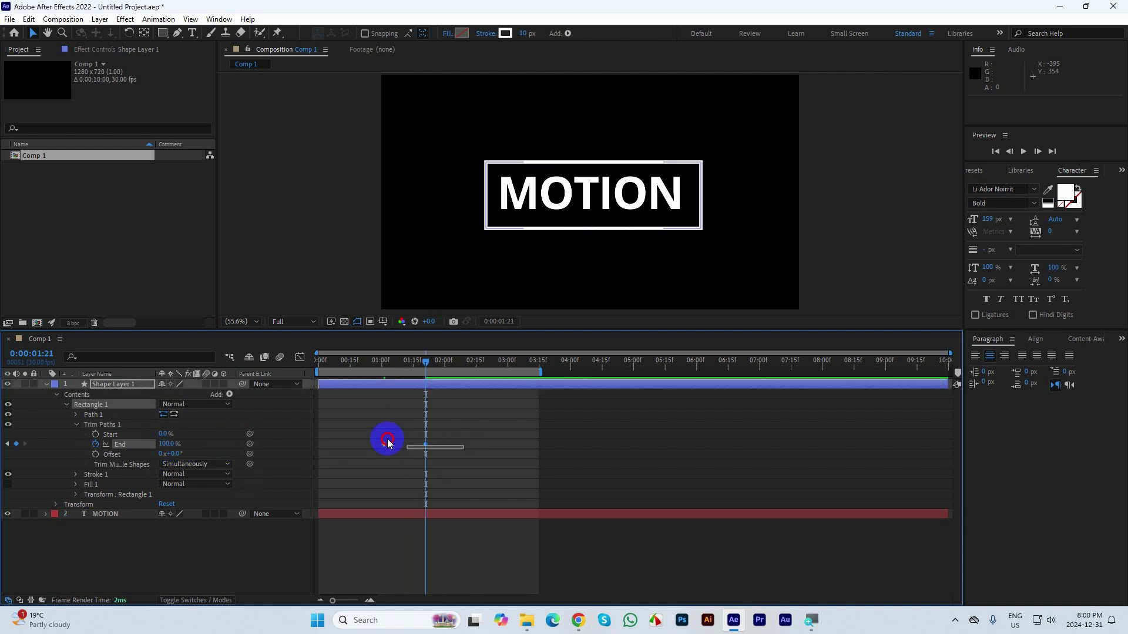
Step: Apply Easy Ease to both Trim Paths End keyframes and lengthen the last keyframe's incoming influence in the speed graph
left_click_drag(387, 442, 368, 431)
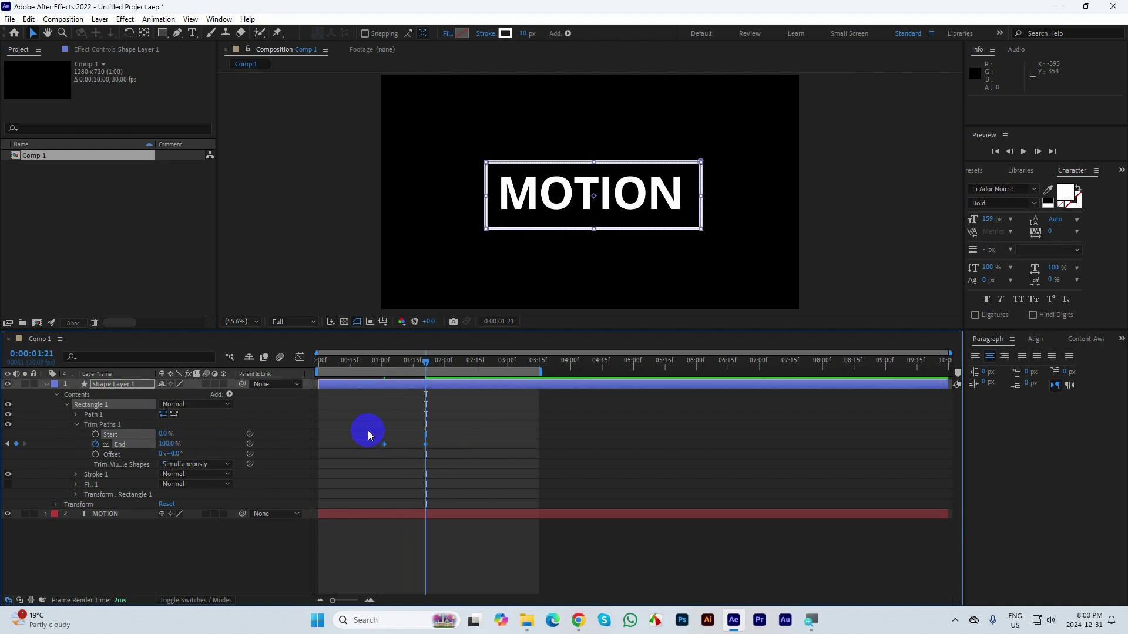
left_click(303, 359)
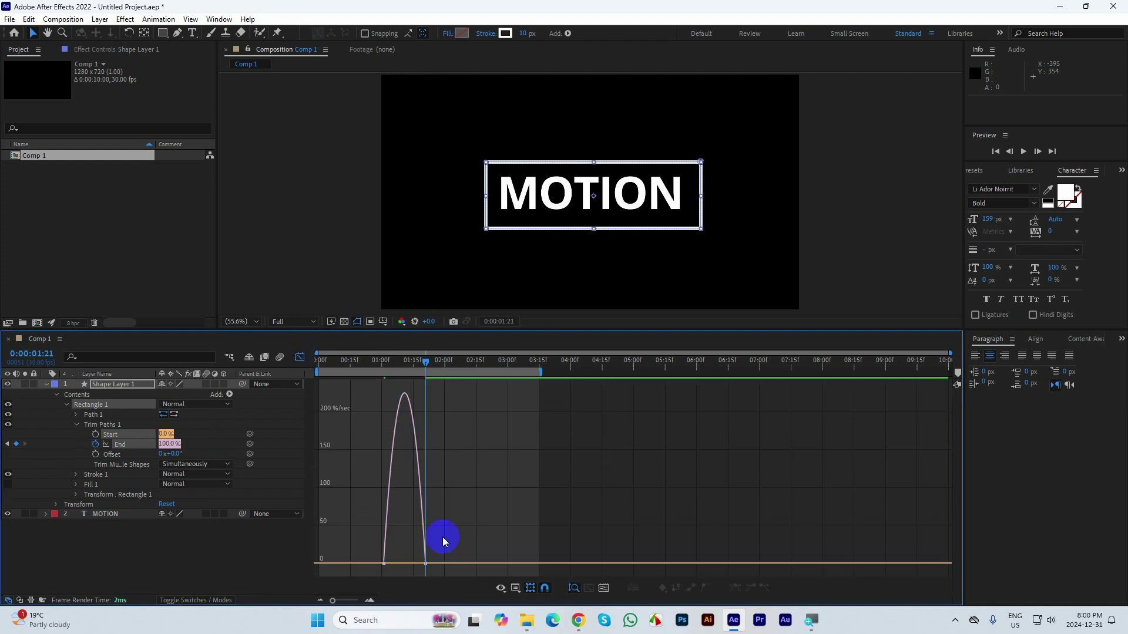
left_click(424, 564)
left_click_drag(418, 565, 408, 564)
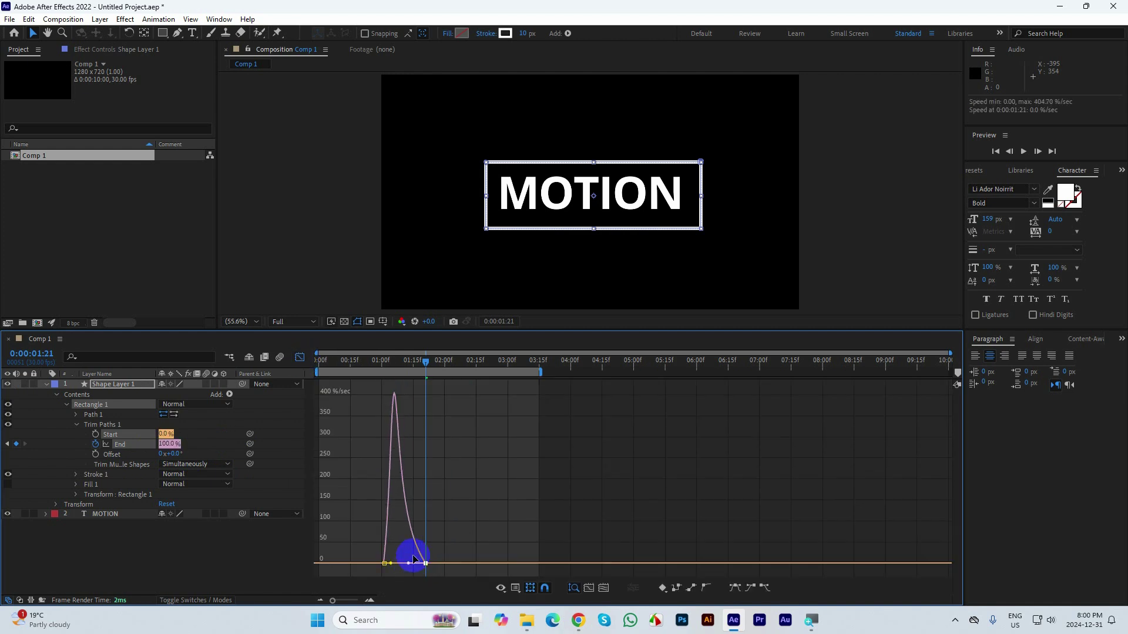
Step: Set the work area end to 0:00:02:14 and preview the text and rectangle outline animation from the start
left_click(298, 359)
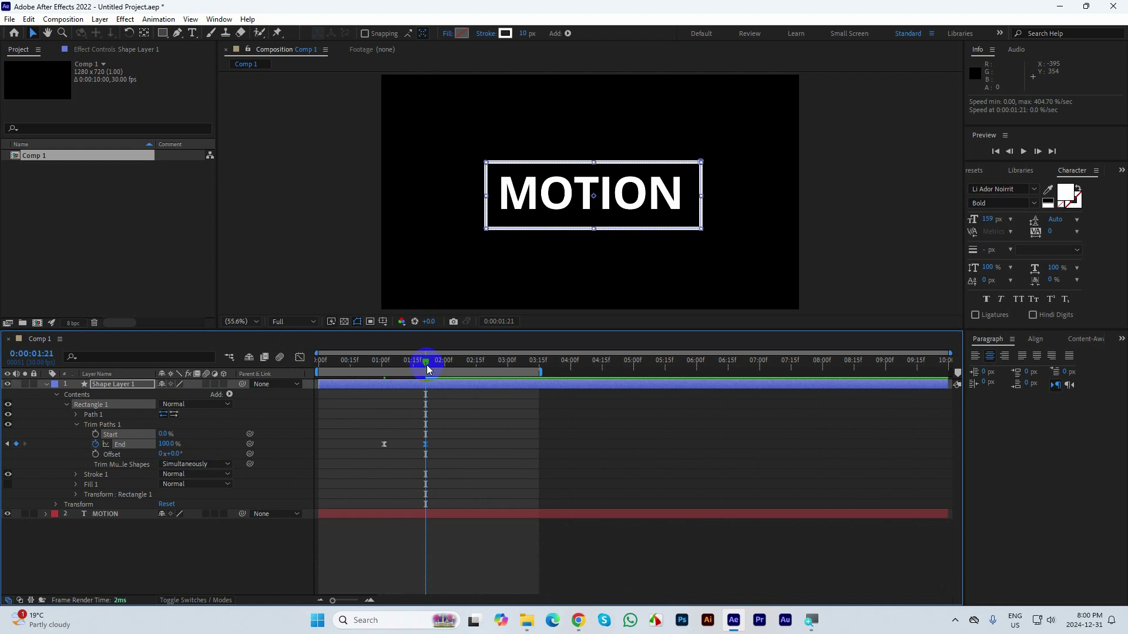
left_click_drag(426, 364, 477, 368)
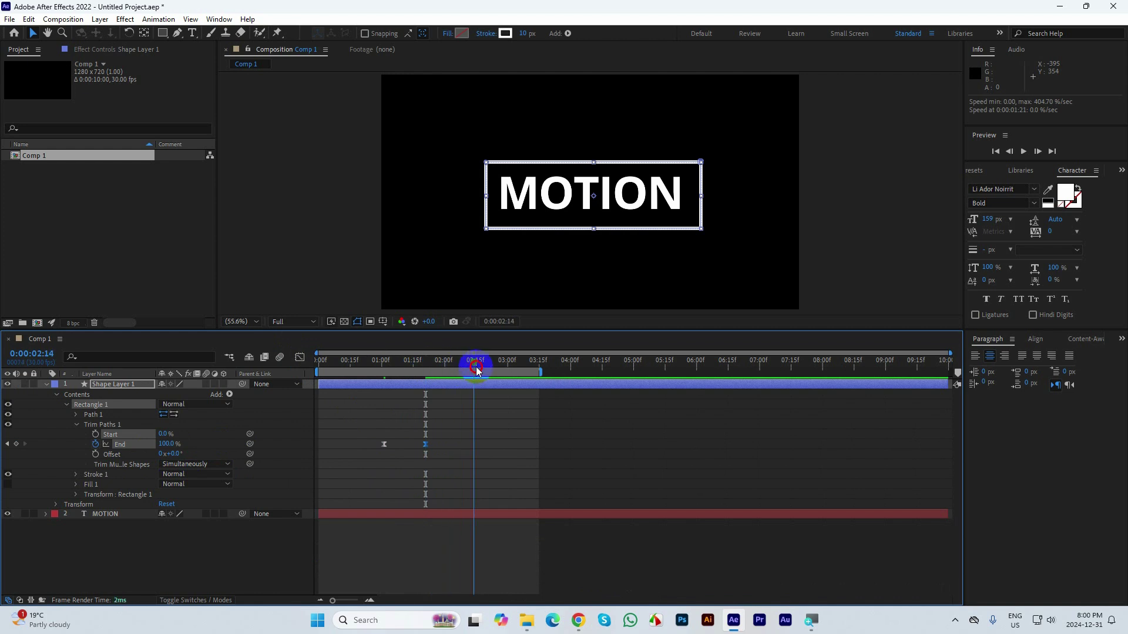
key("n")
key("Home")
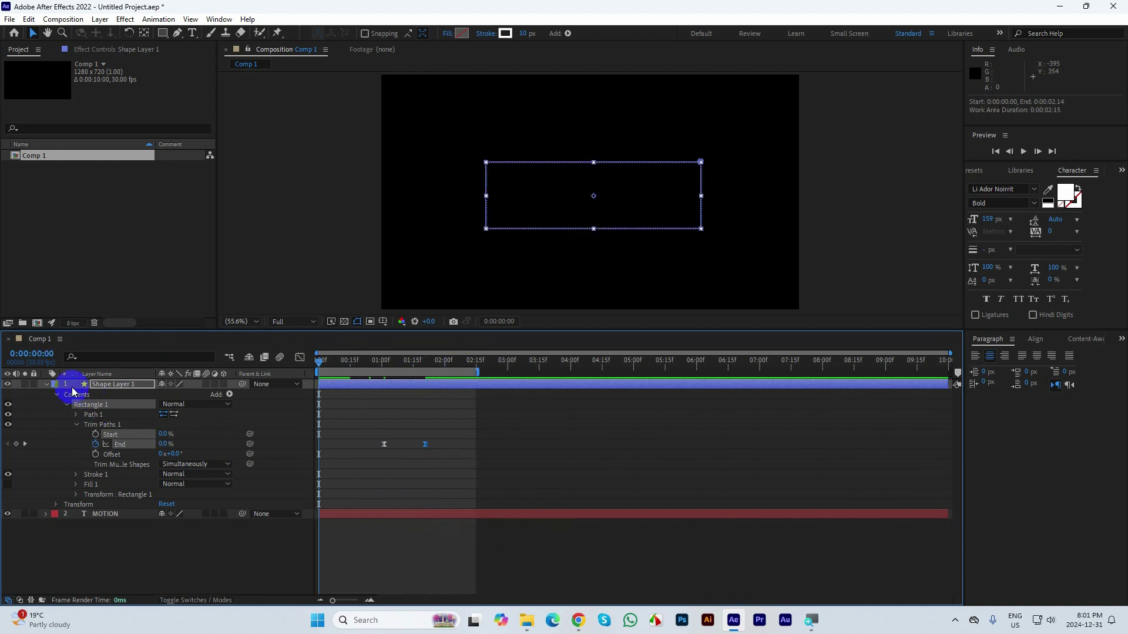
left_click(46, 384)
left_click(557, 515)
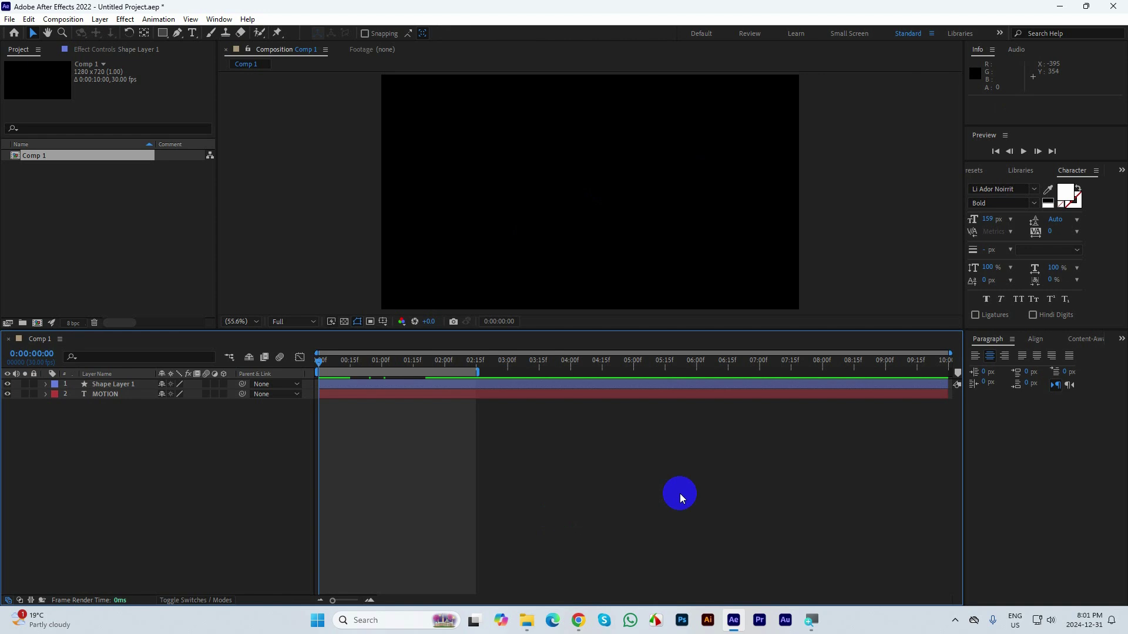
key("space")
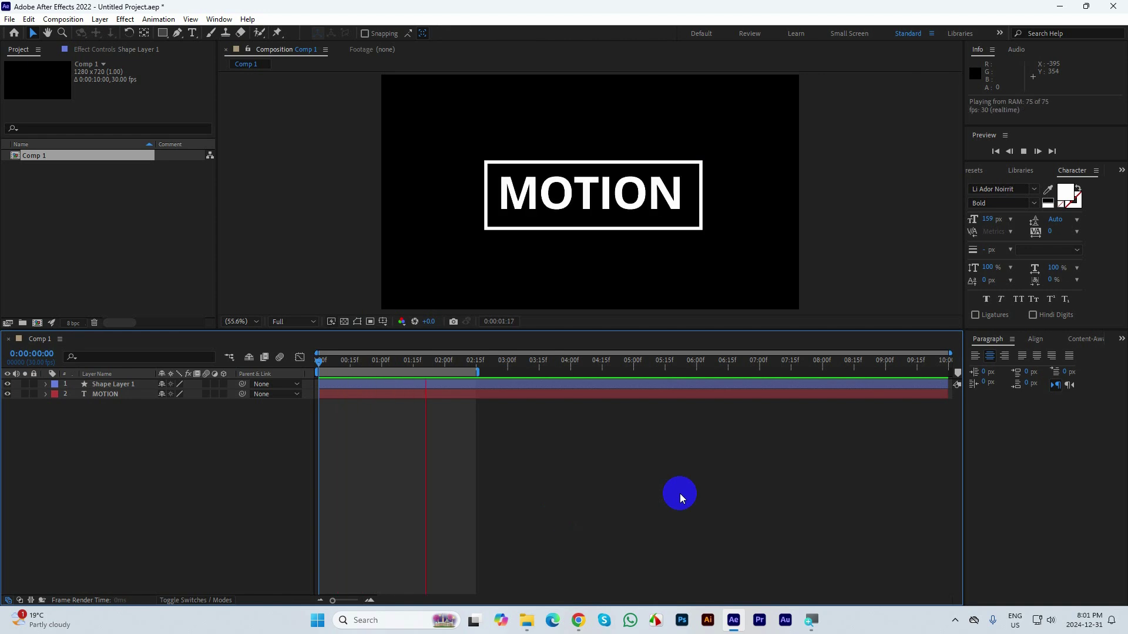
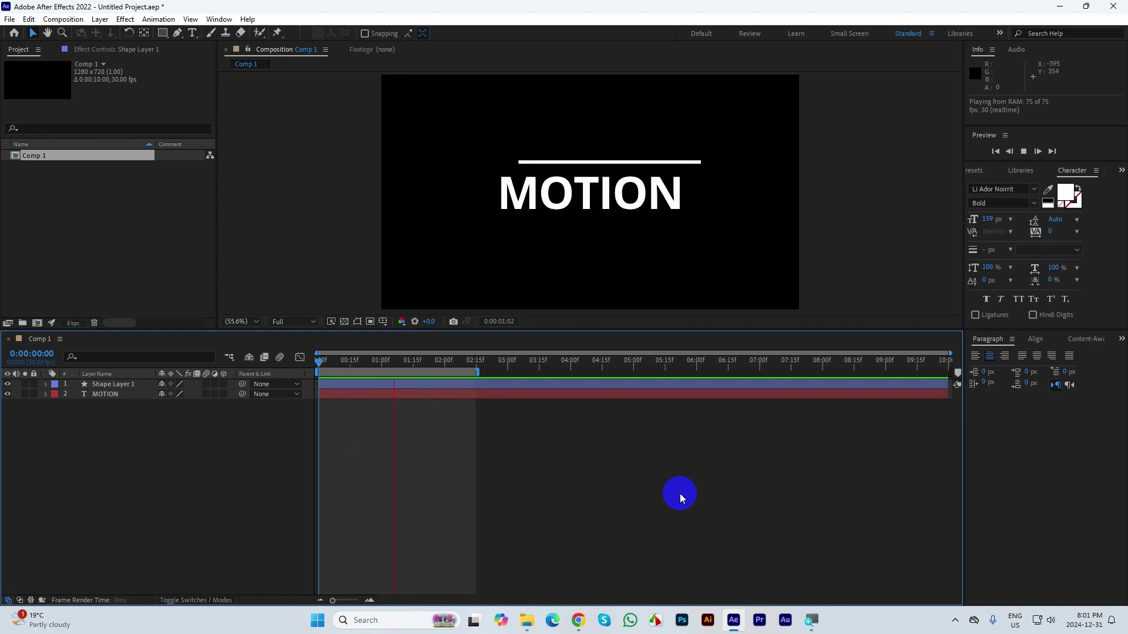
key("space")
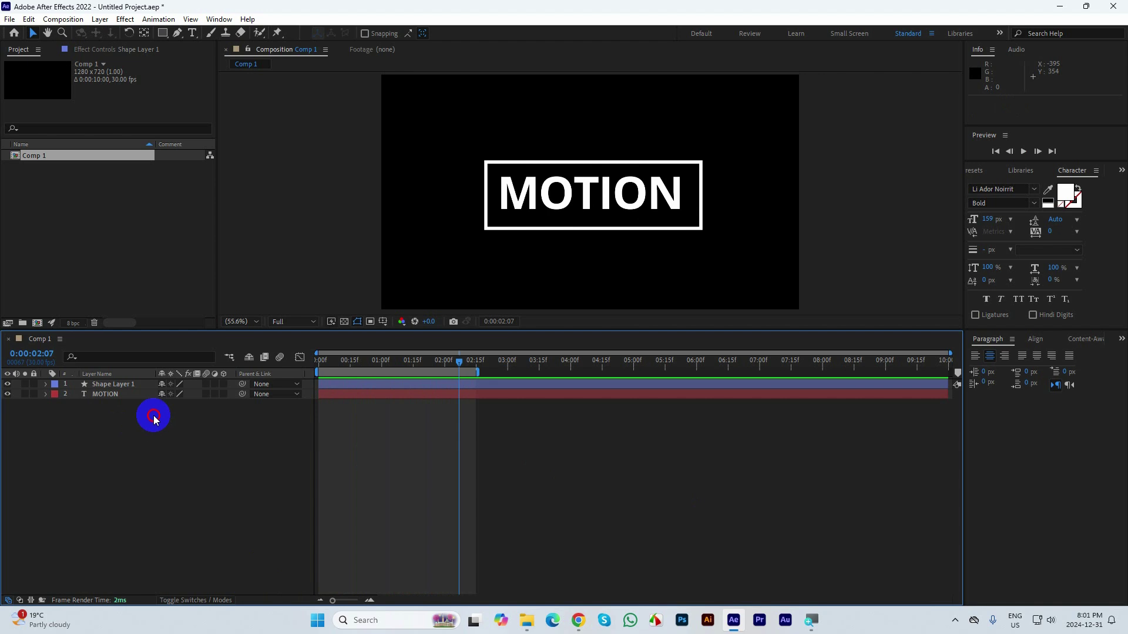
Step: Create a null object and parent the rectangle shape layer and the MOTION text layer to it
left_click_drag(151, 415, 3, 379)
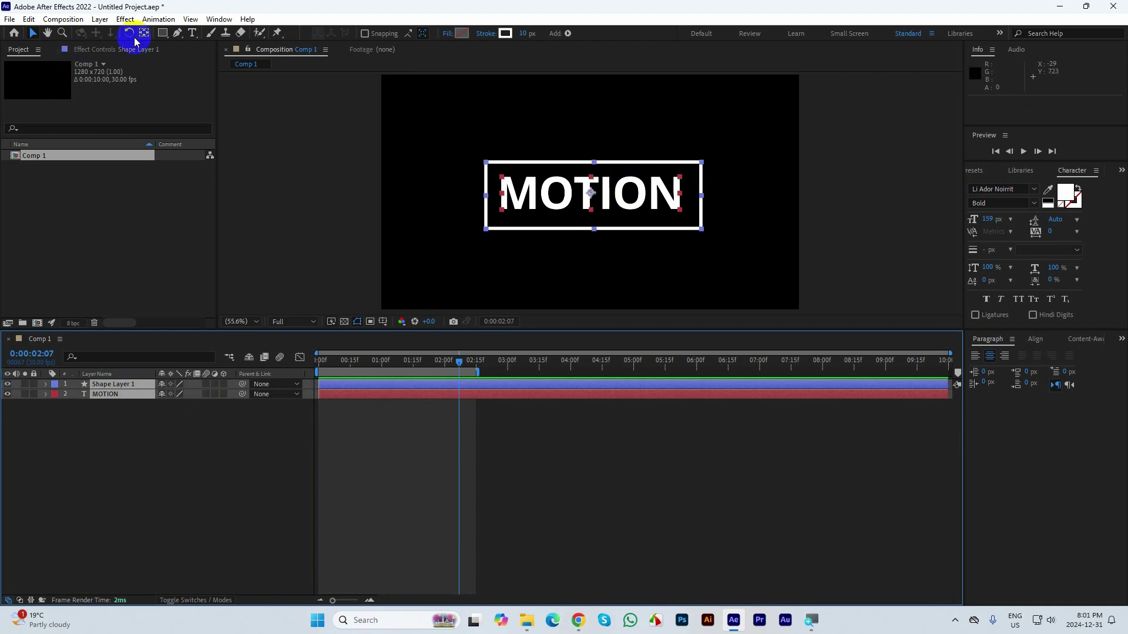
left_click(99, 21)
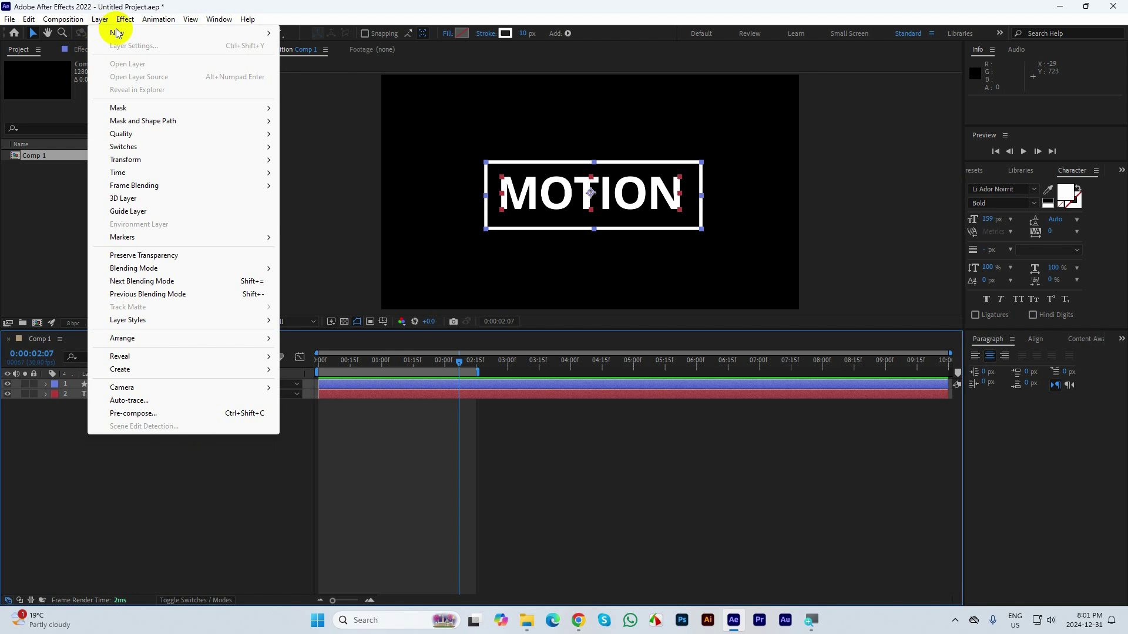
mouse_move(117, 33)
left_click(328, 86)
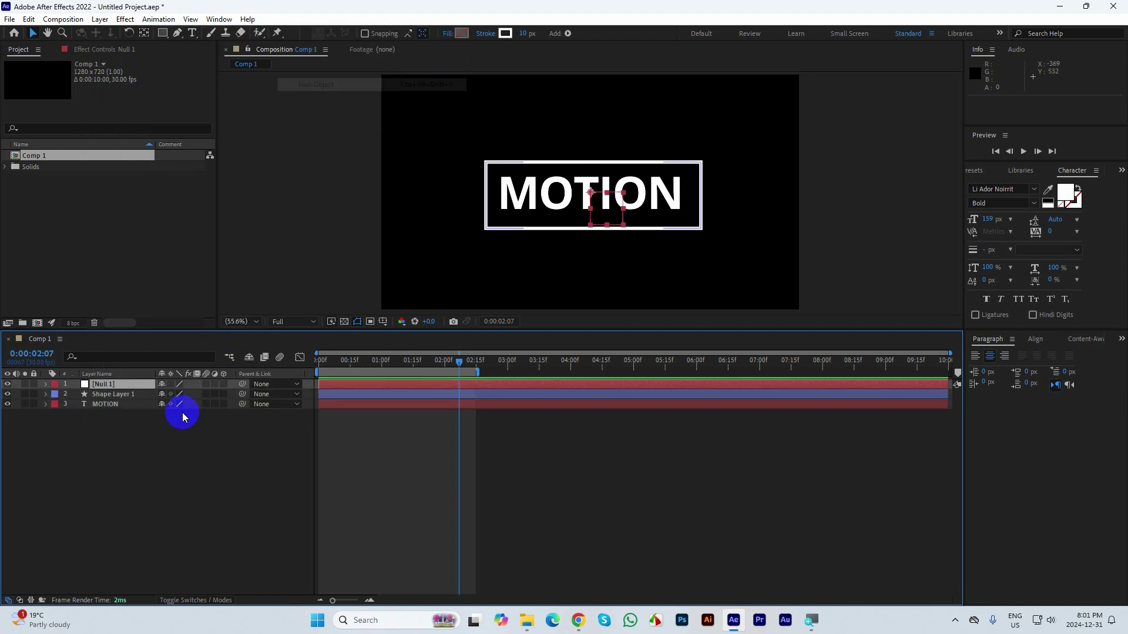
left_click_drag(134, 421, 98, 385)
left_click_drag(242, 394, 112, 382)
left_click(112, 383)
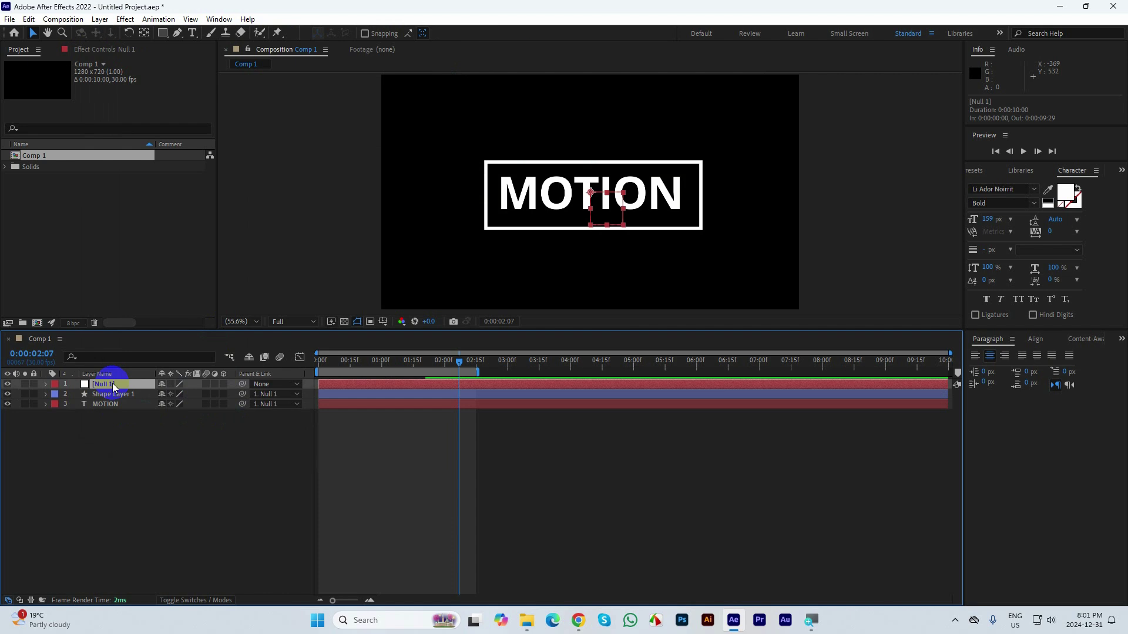
Step: Scale the null to 46% and move it to about 236.8, 599.4 in the lower-left area of the composition
key("s")
left_click_drag(179, 394, 150, 394)
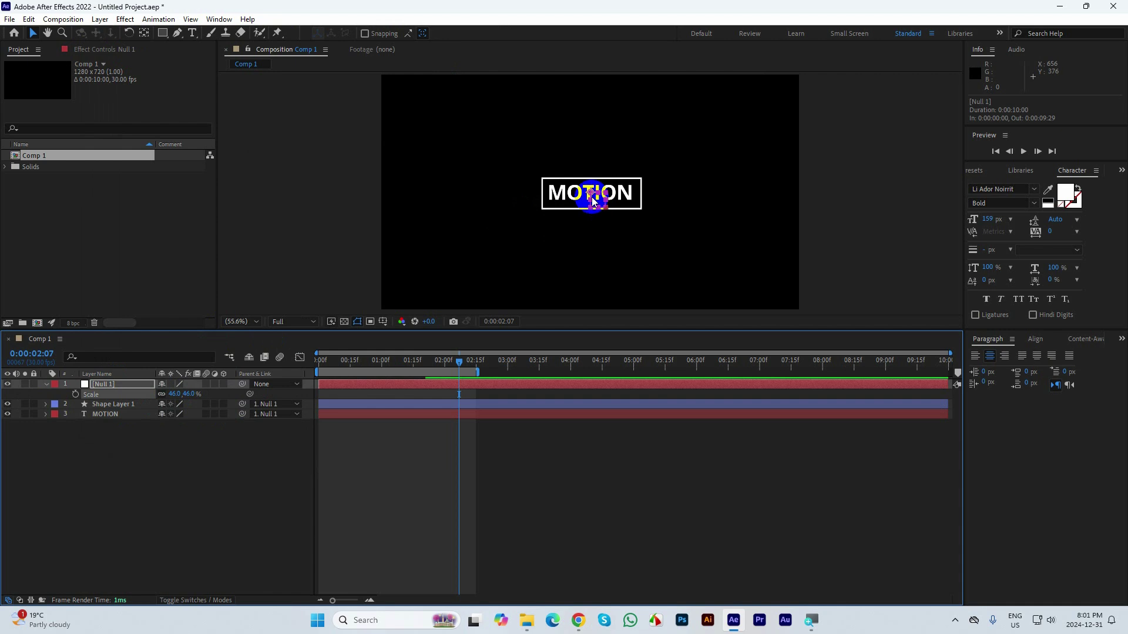
left_click_drag(592, 201, 460, 273)
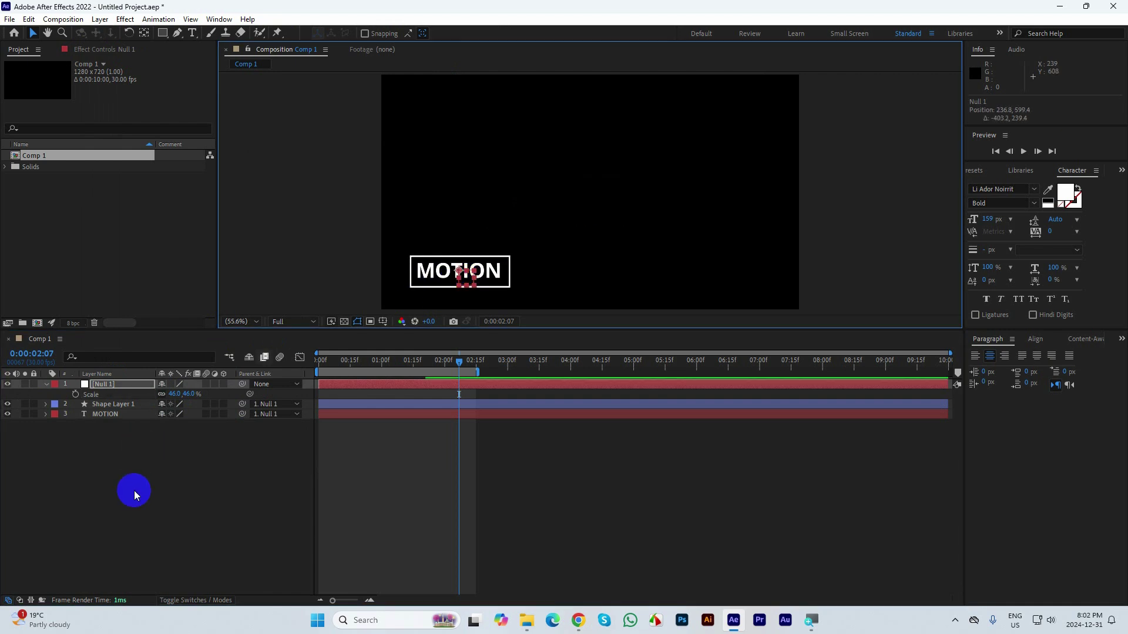
left_click(46, 384)
left_click(129, 435)
left_click(128, 383)
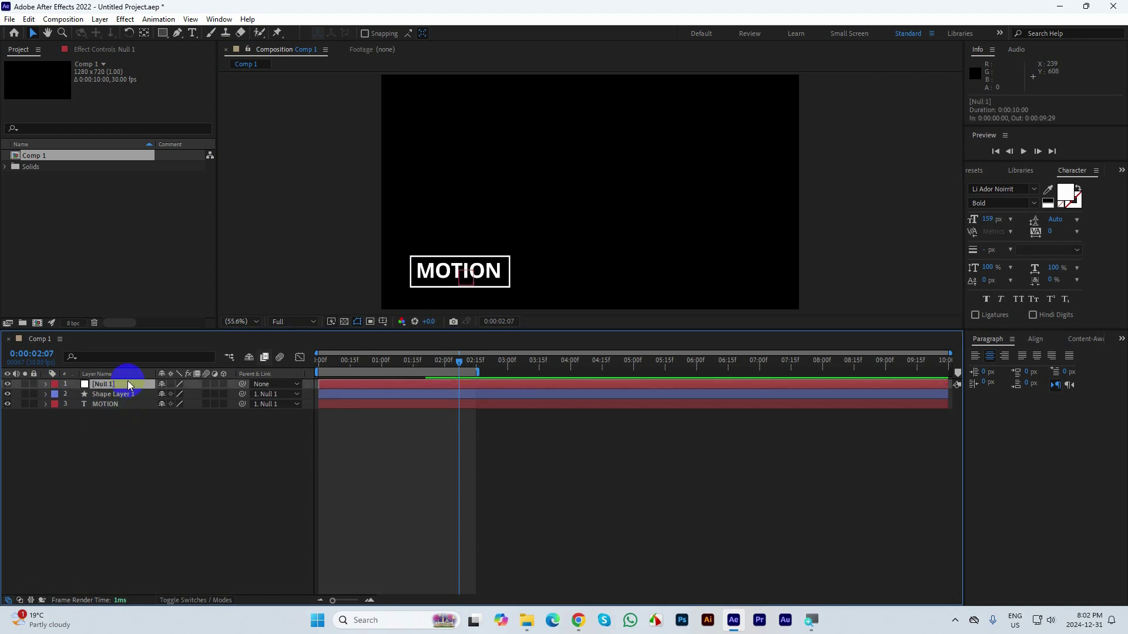
Step: Toggle the null's visibility off and on, and preview the reduced title animation from the start
left_click(7, 384)
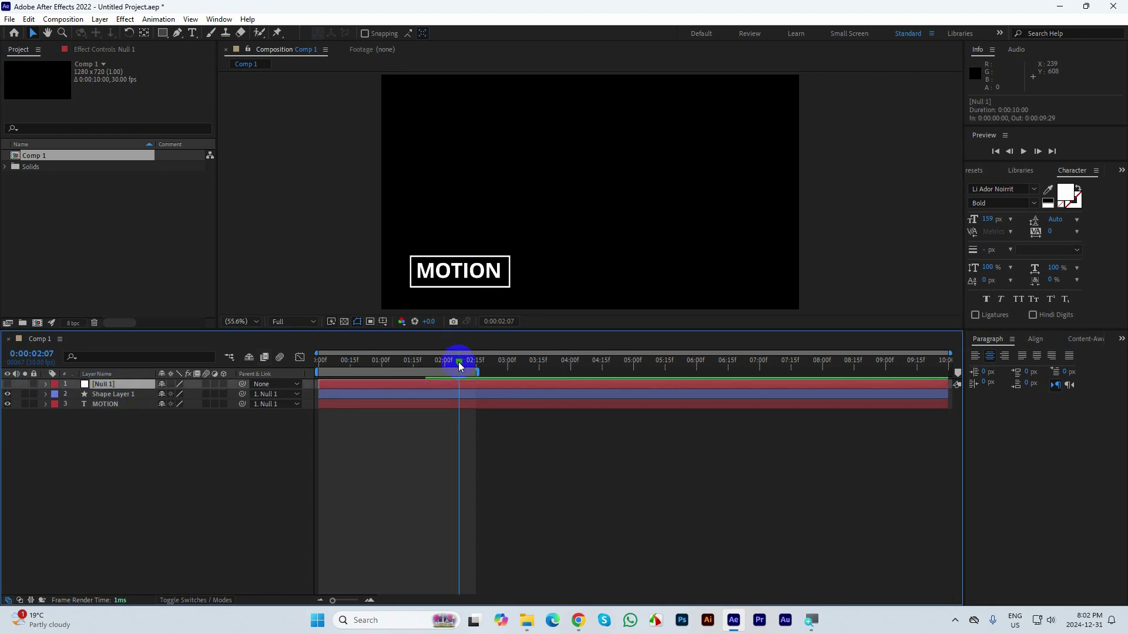
key("Home")
left_click(8, 388)
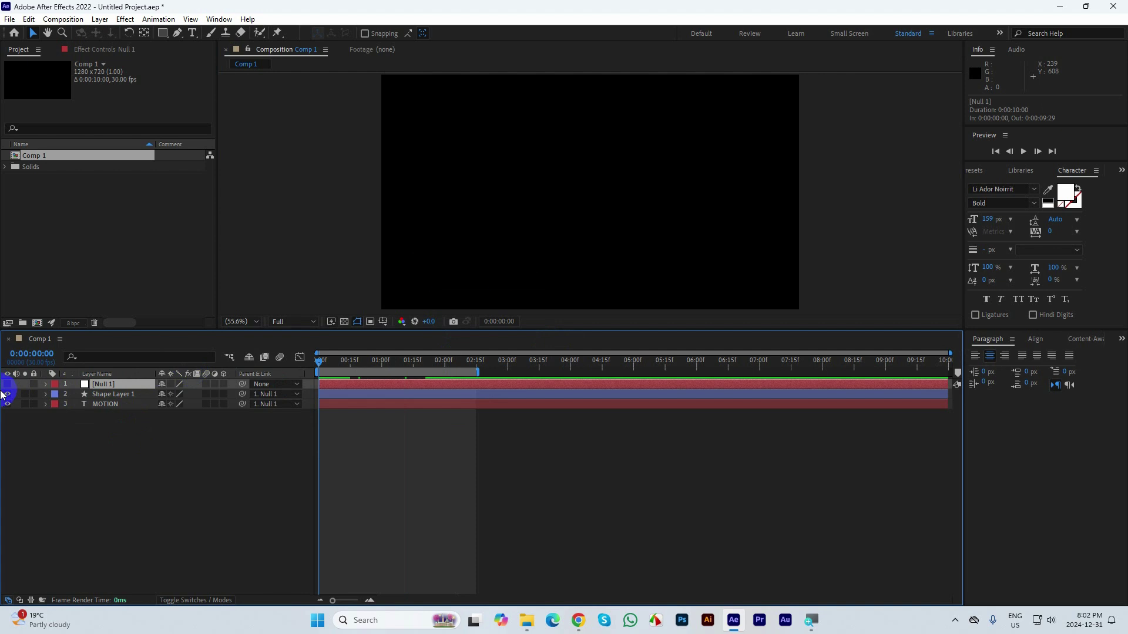
key("space")
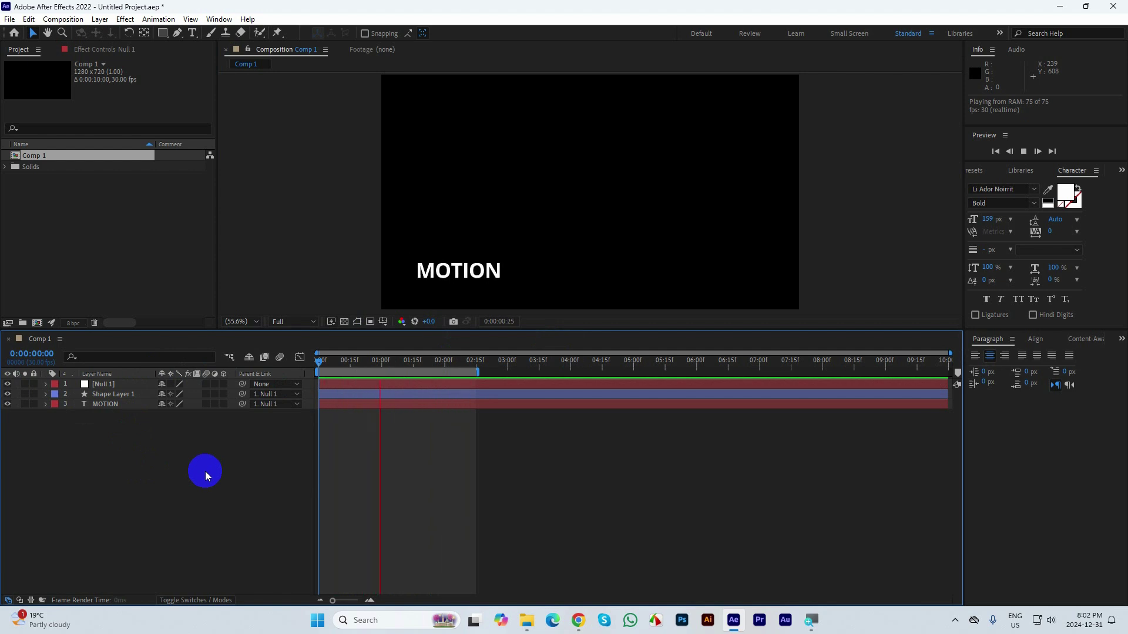
key("space")
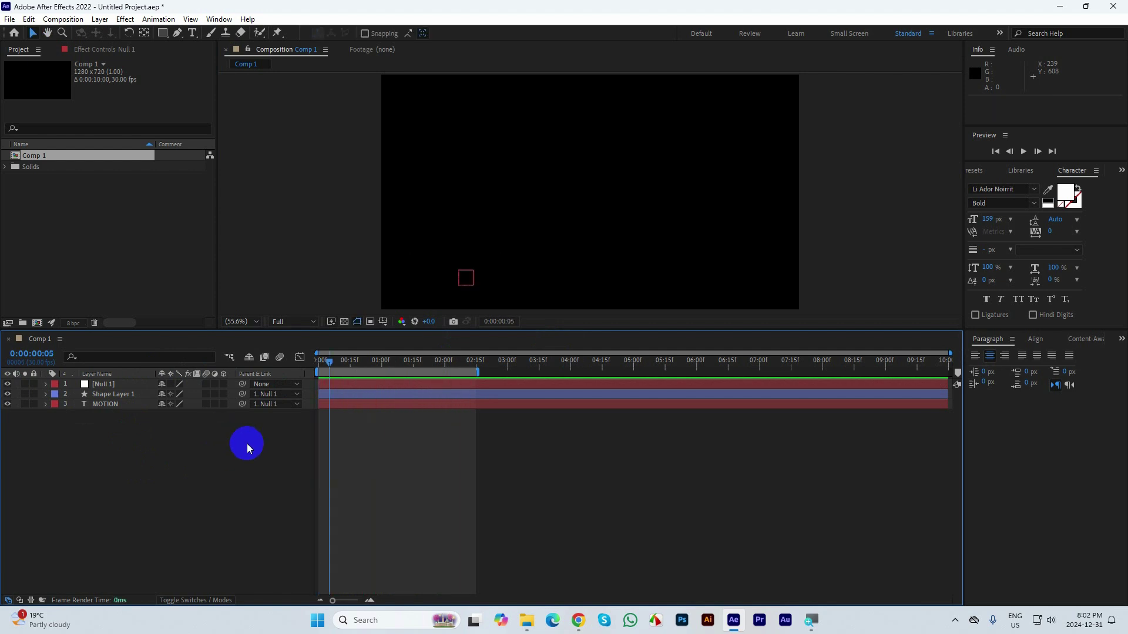
Step: Replace the MOTION text with a person's first name in capitals
left_click_drag(327, 364, 419, 364)
left_click(107, 404)
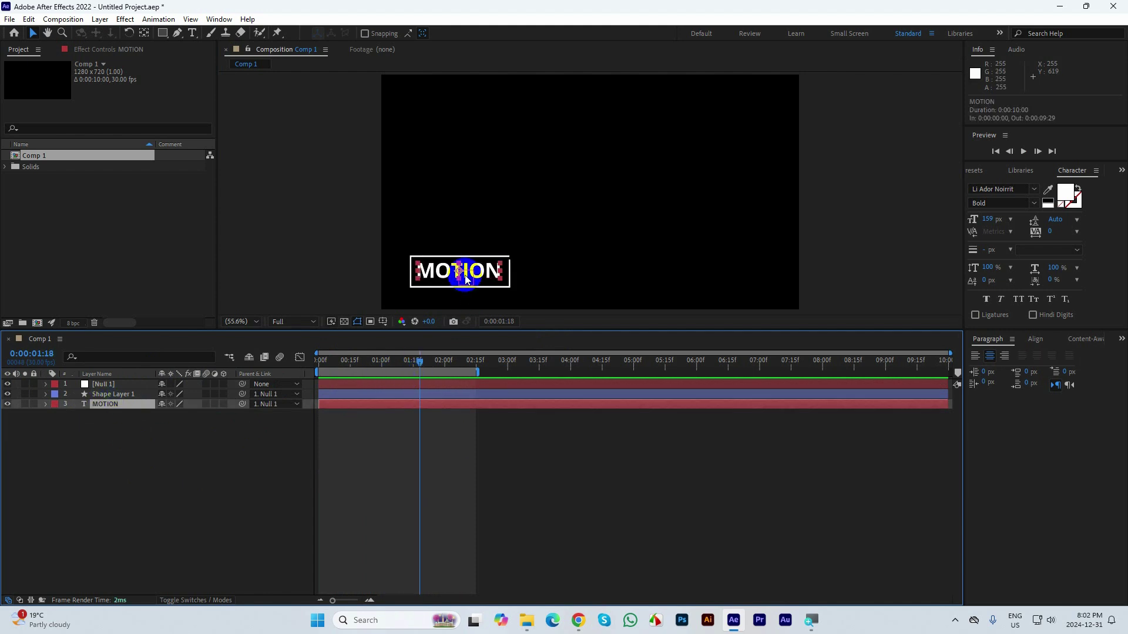
double_click(482, 272)
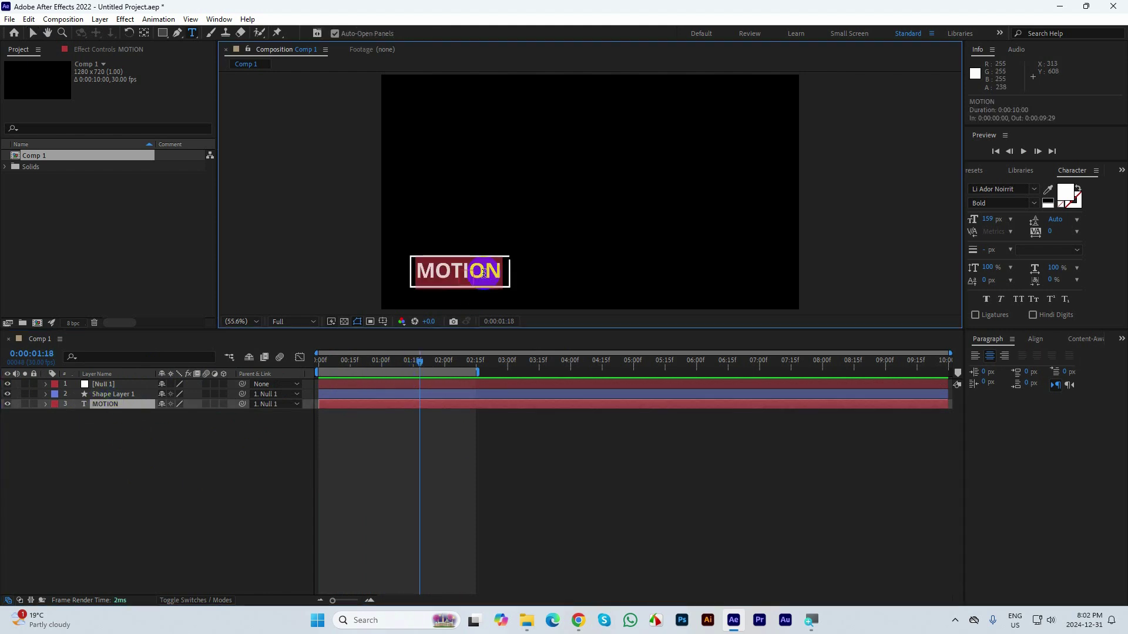
type("JASON")
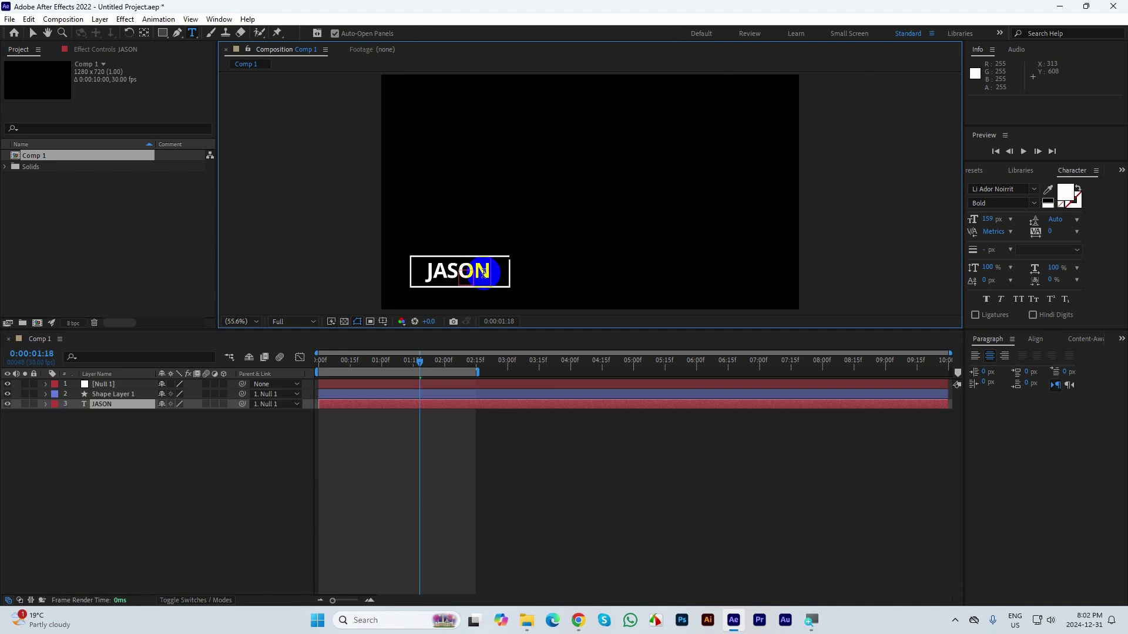
left_click(33, 33)
Step: Preview the title animation with the replaced text from the beginning of the composition
left_click_drag(419, 363, 262, 360)
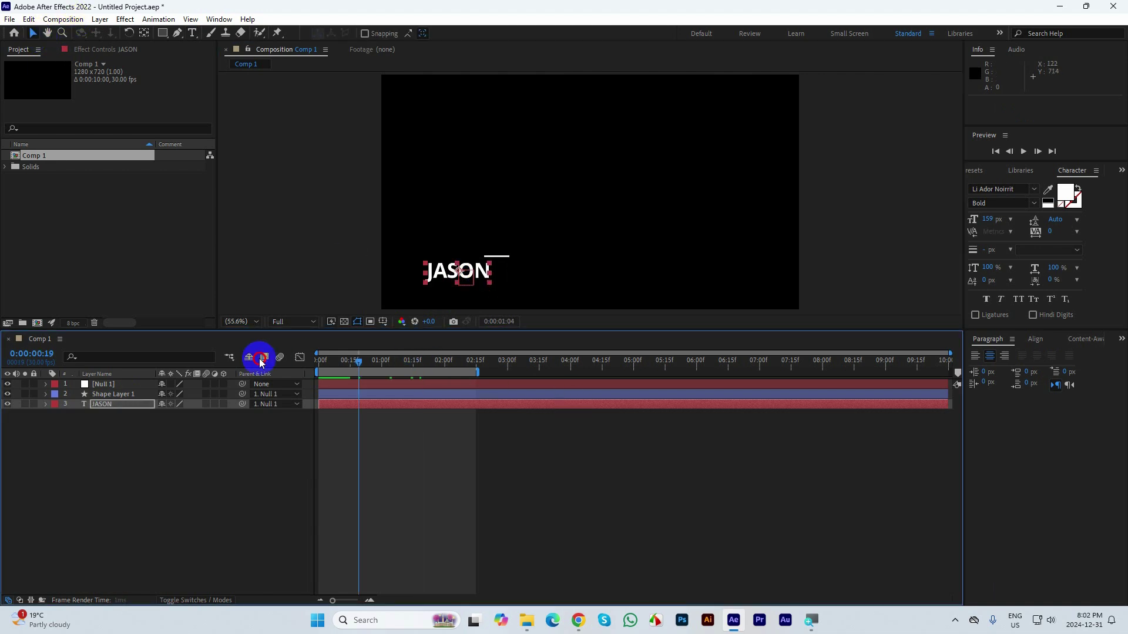
key("space")
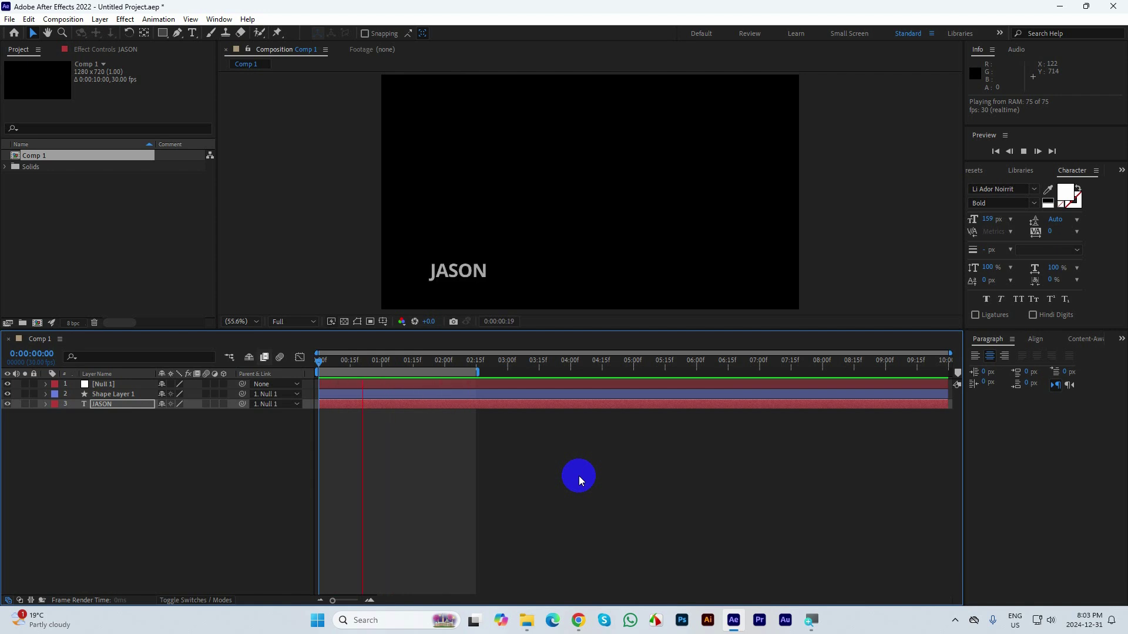
key("space")
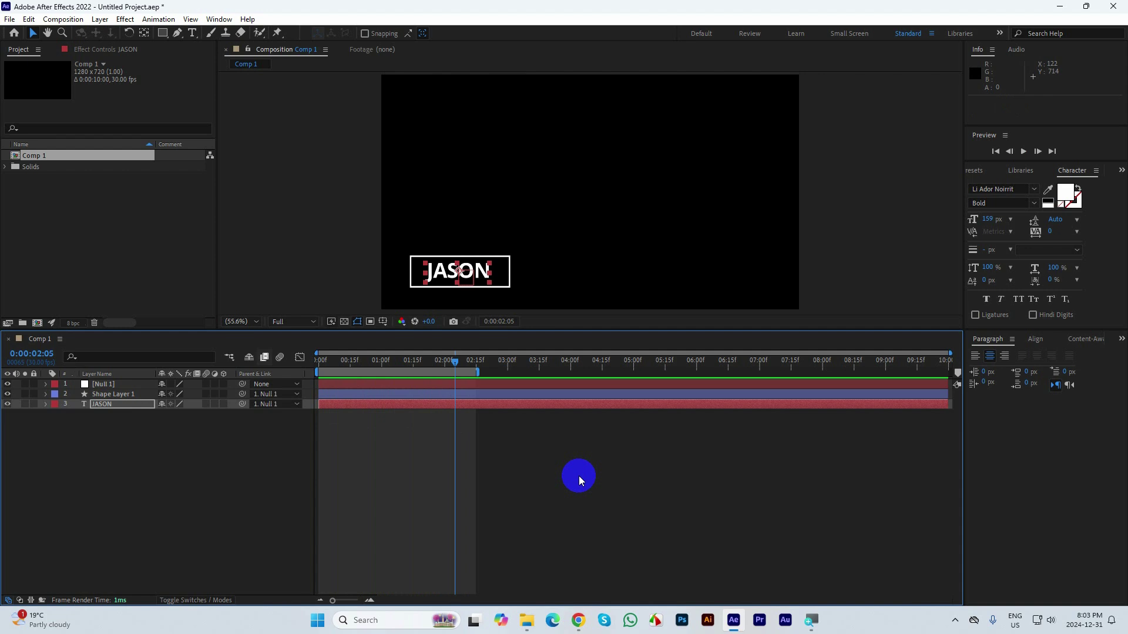
left_click(579, 475)
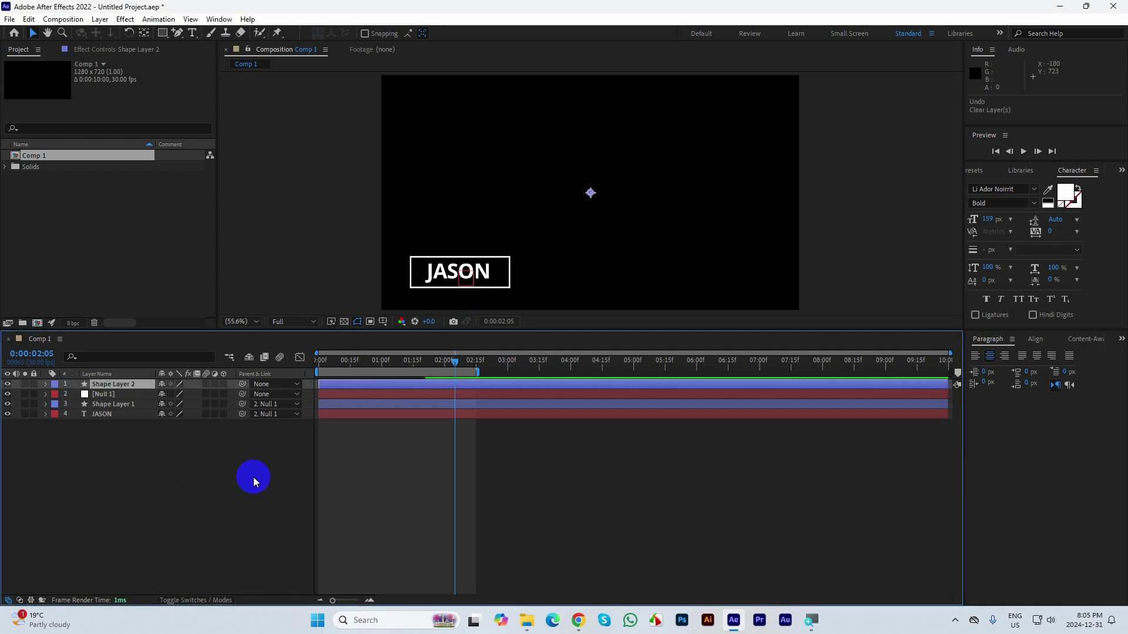
Step: Undo the curved path layer, the text replacement, and the null's move and scaling
key("ctrl+v")
key("ctrl+z")
key("ctrl+z")
key("ctrl+z")
key("ctrl+z")
key("ctrl+z")
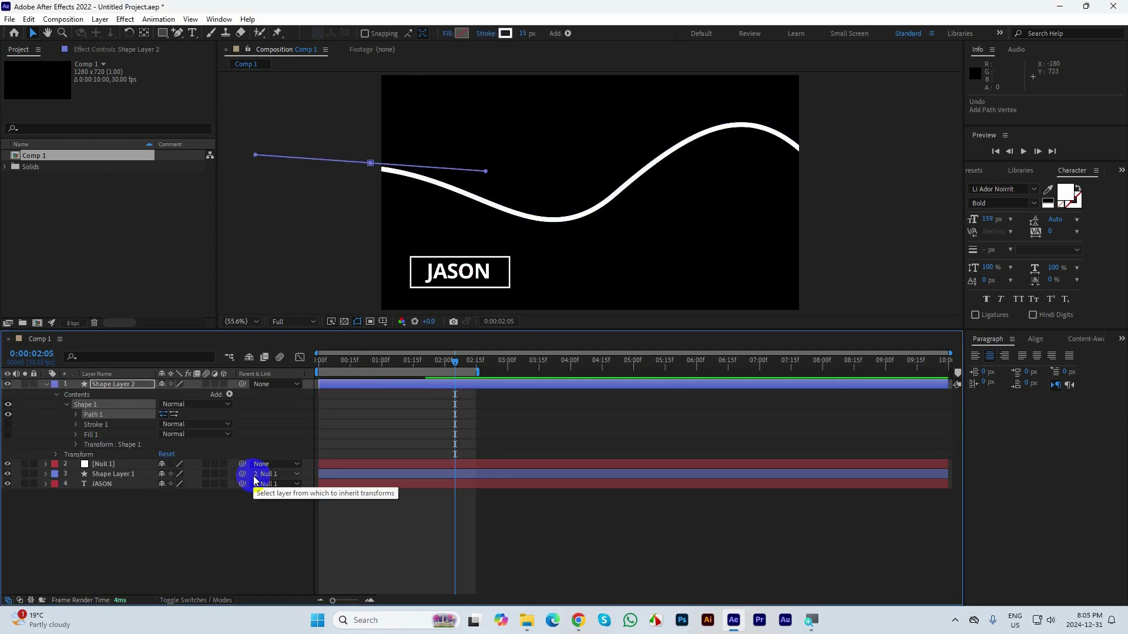
key("ctrl+z")
key("ctrl+z")
key("ctrl+z")
key("ctrl+z")
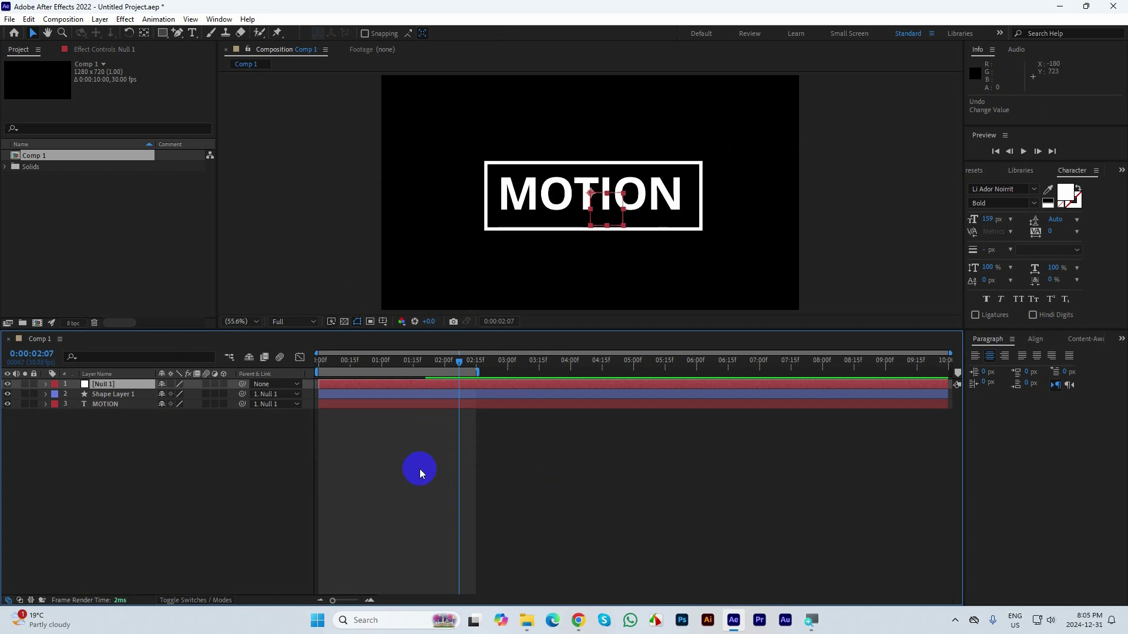
Step: Preview the MOTION title and outline animation from the beginning of the composition
left_click(585, 490)
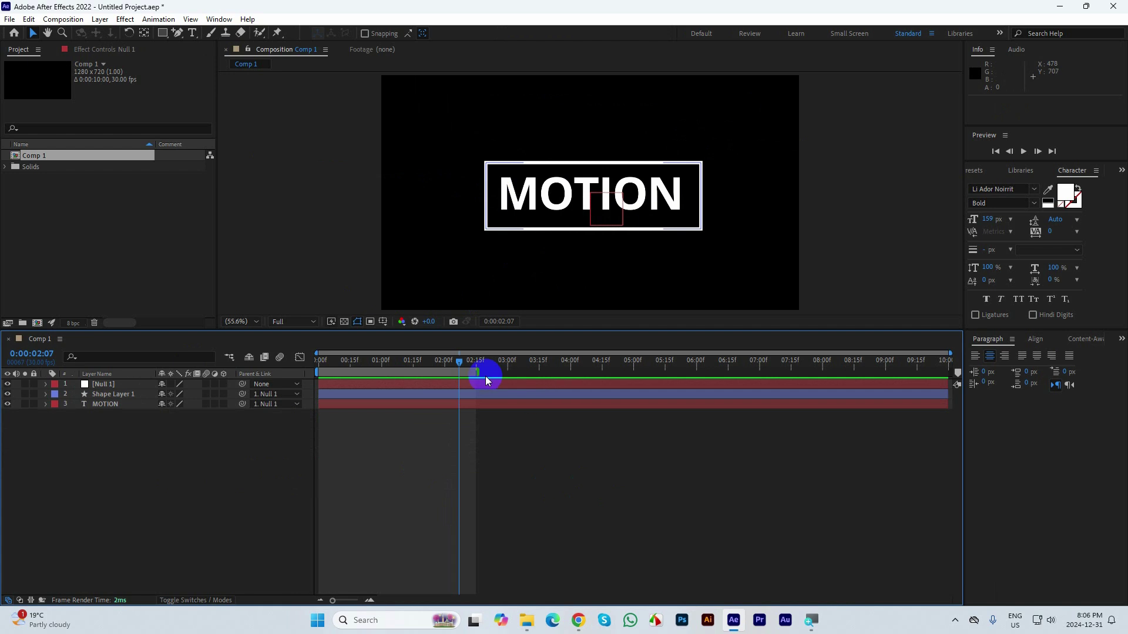
left_click_drag(459, 360, 272, 349)
key("space")
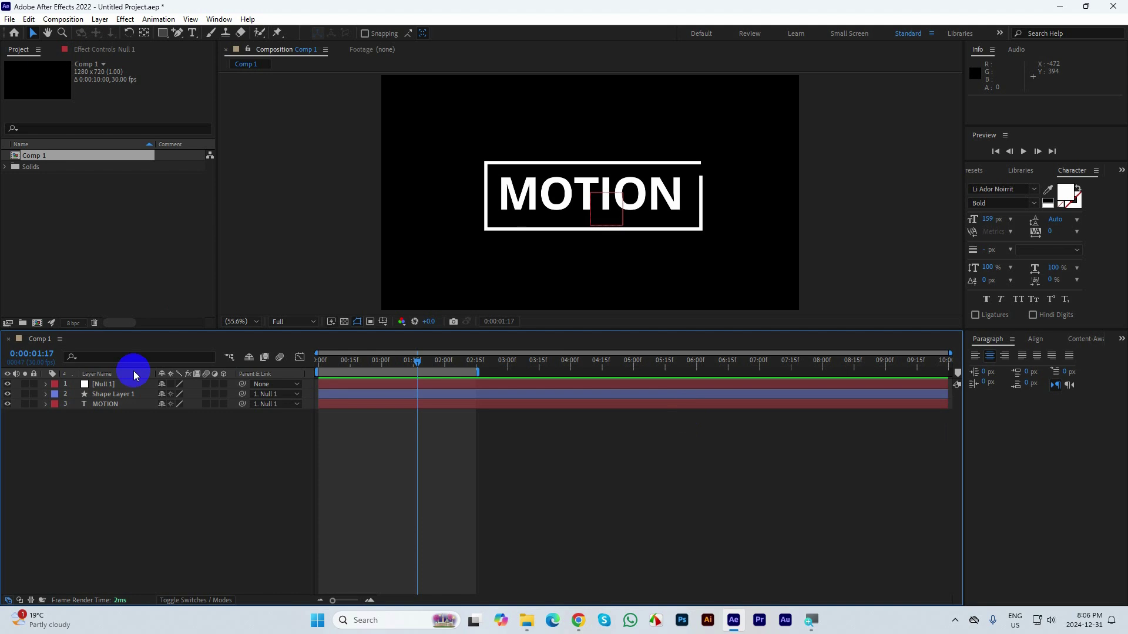
Step: Delete the null, shape and text layers and extend the work area to the full 10 seconds
left_click_drag(219, 459, 98, 384)
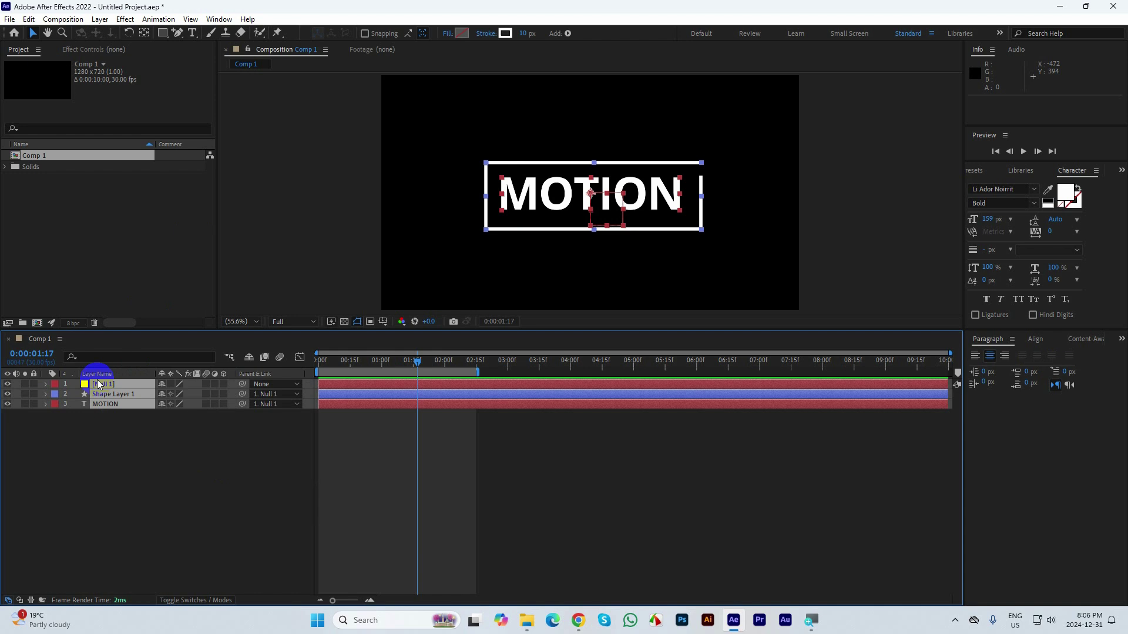
key("Delete")
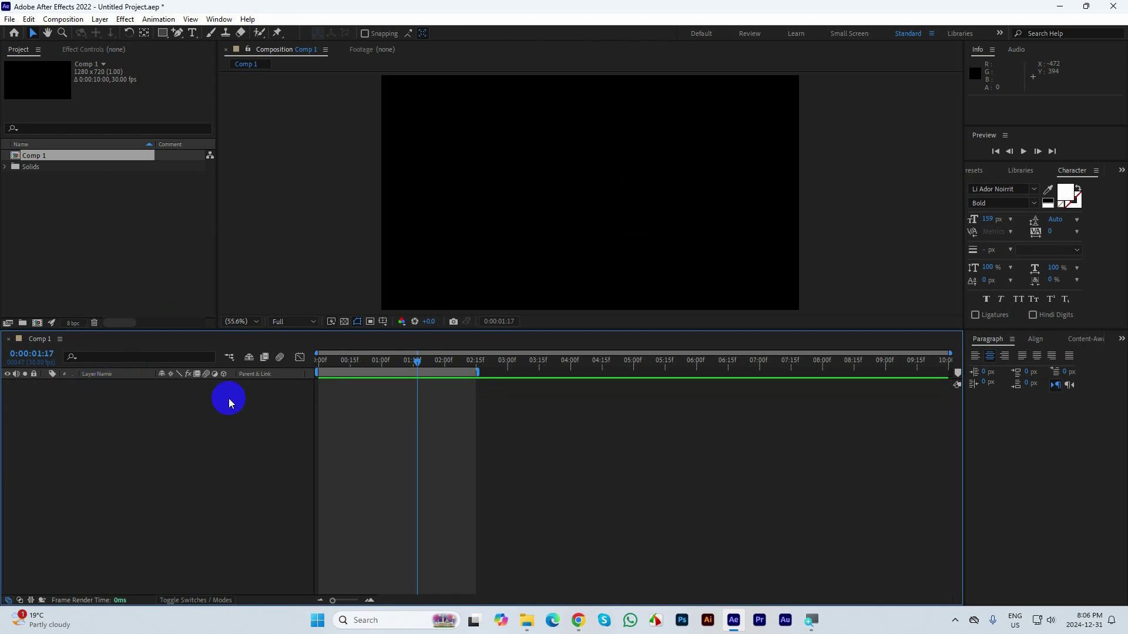
left_click_drag(481, 374, 951, 371)
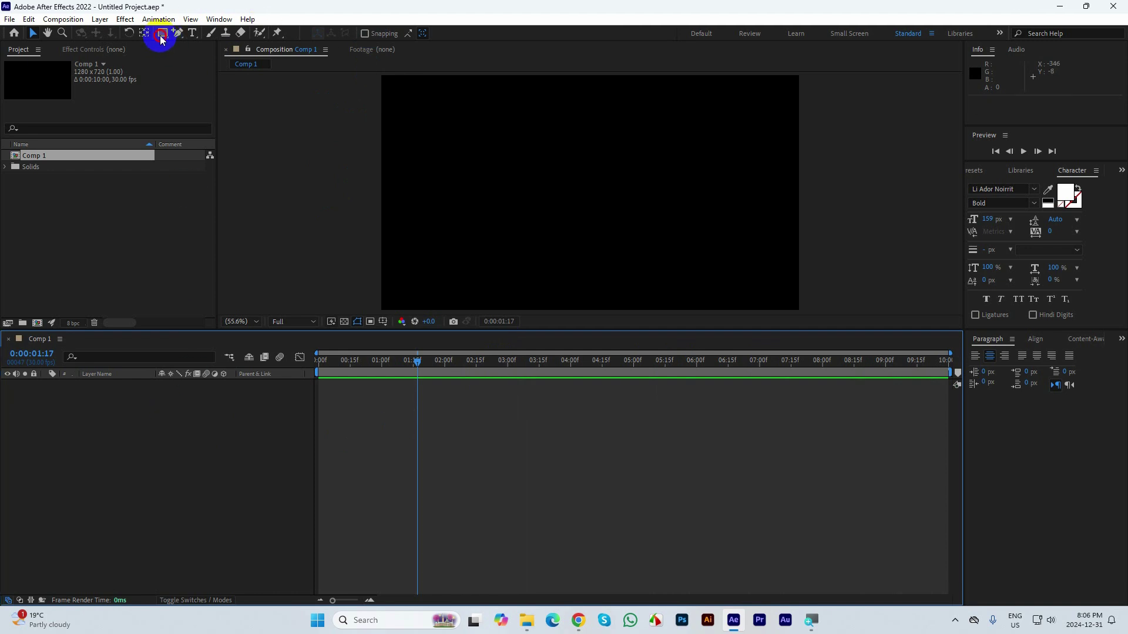
Step: Draw a circle with the Ellipse tool near the composition's centre as a new shape layer
left_click_drag(161, 34, 207, 62)
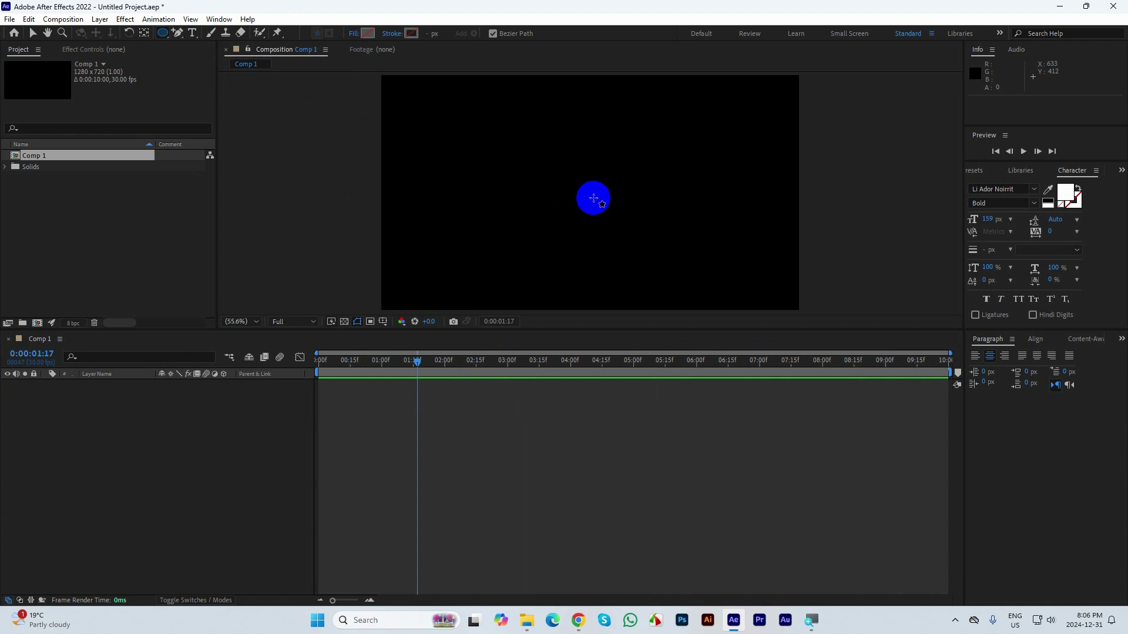
left_click_drag(576, 196, 650, 242)
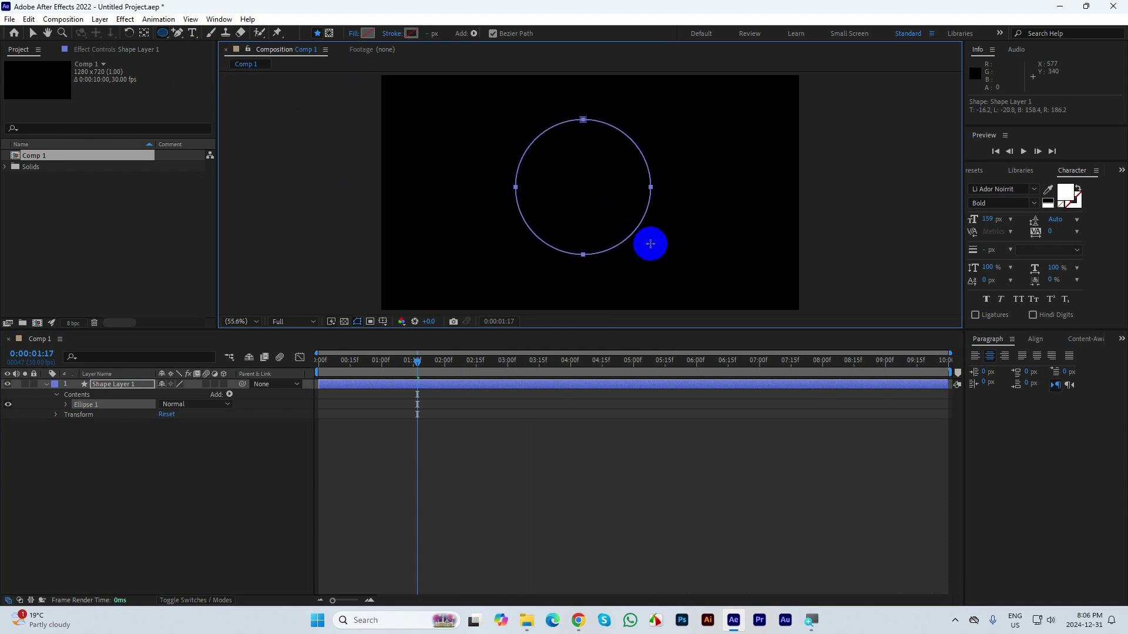
key("h")
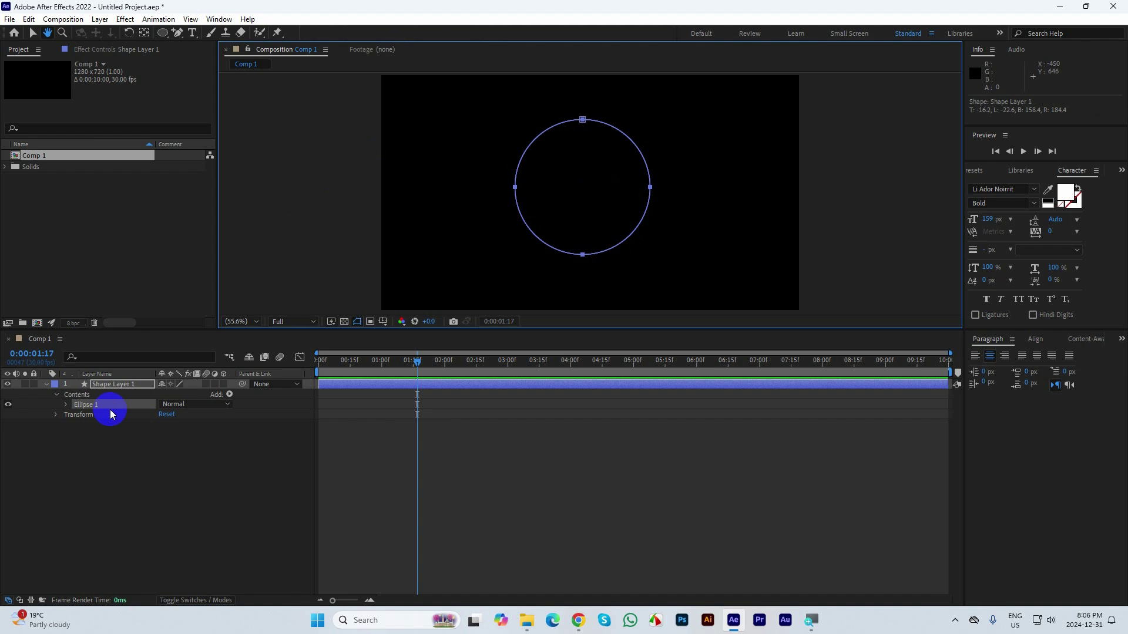
Step: Collapse the shape layer's properties and set the circle's stroke width to 192 px
left_click(45, 385)
key("q")
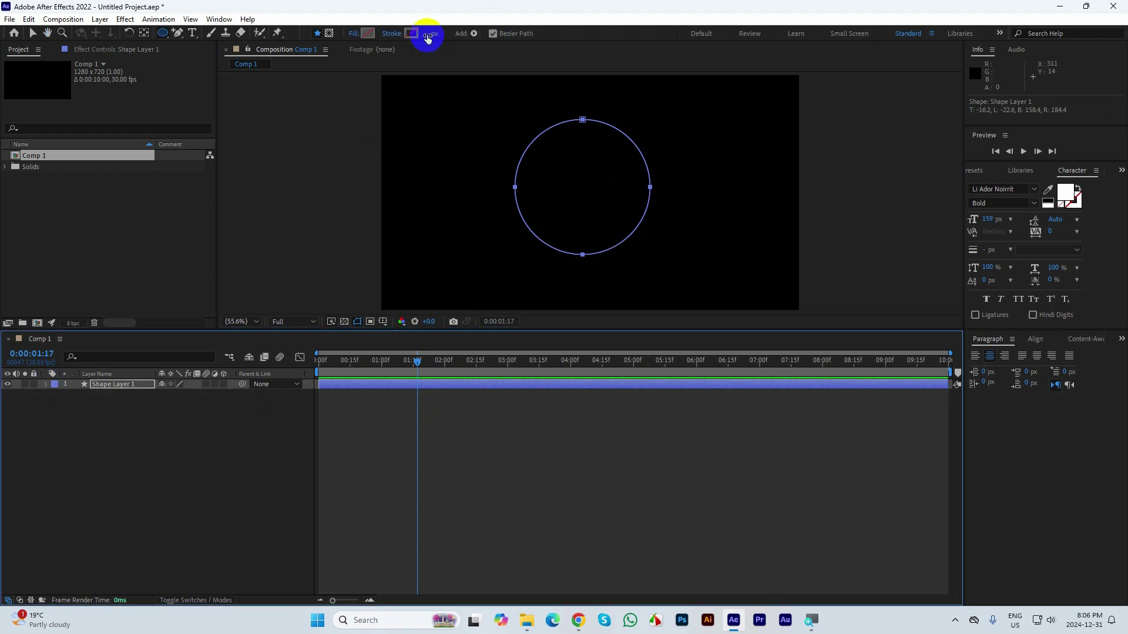
left_click_drag(433, 35, 545, 43)
left_click(32, 33)
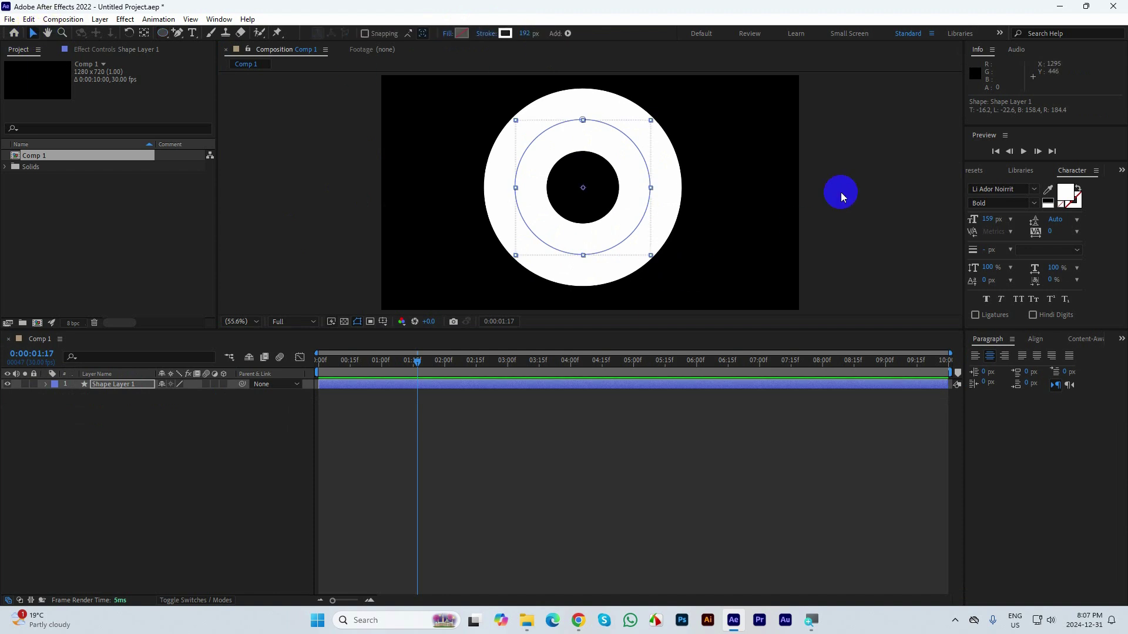
left_click(841, 196)
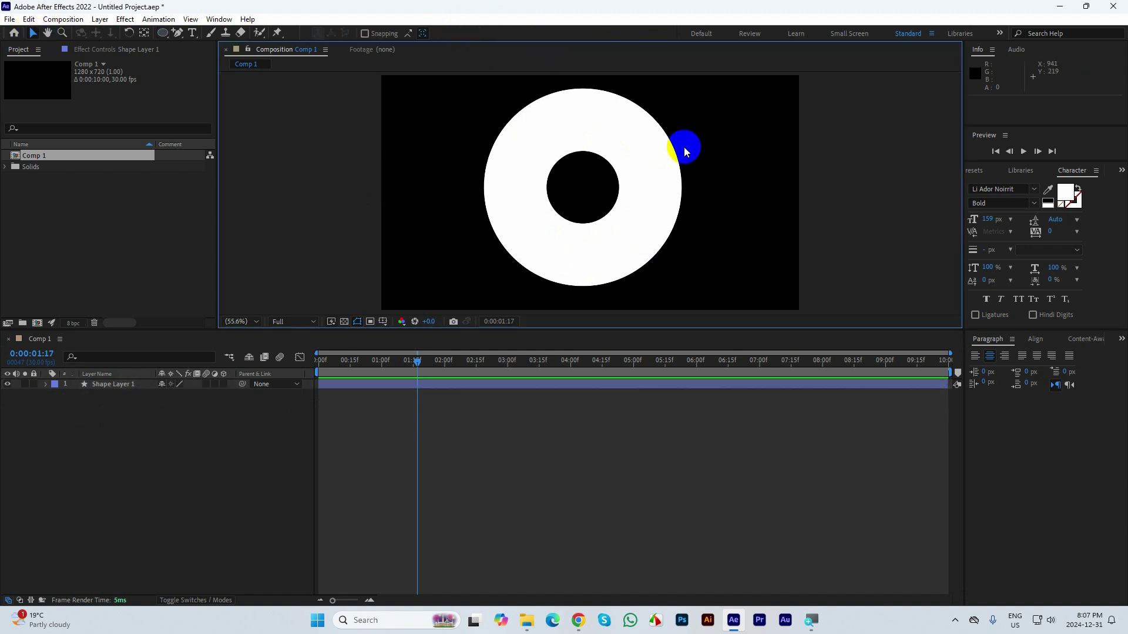
Step: Move the circle's shape layer slightly within the composition to position 636.4, 369.0, then deselect it
left_click(94, 384)
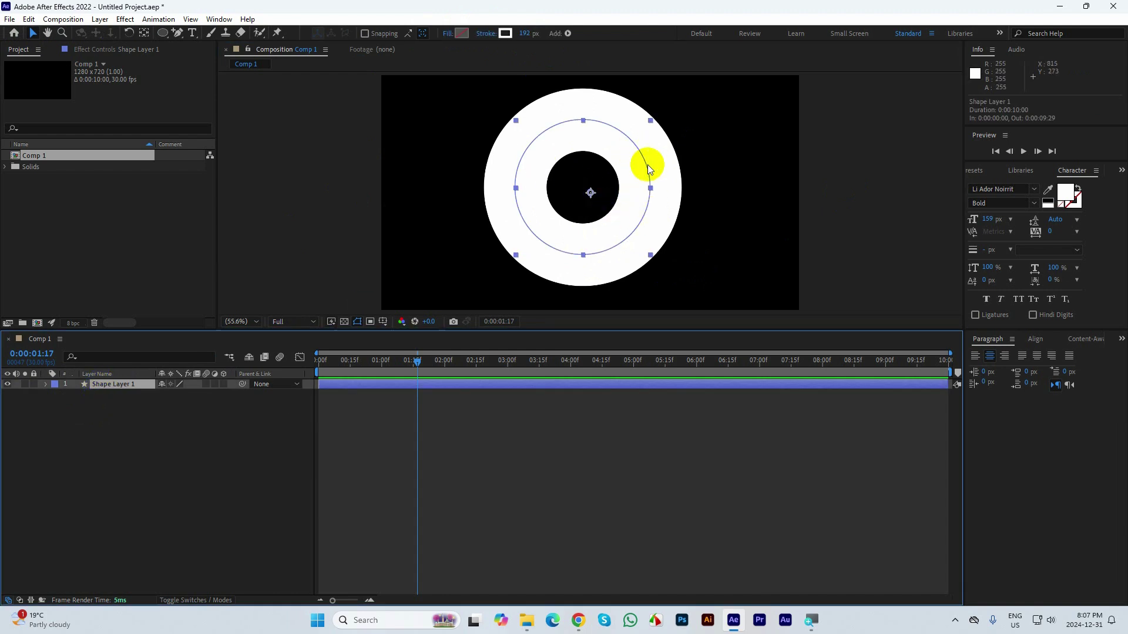
left_click_drag(645, 165, 644, 169)
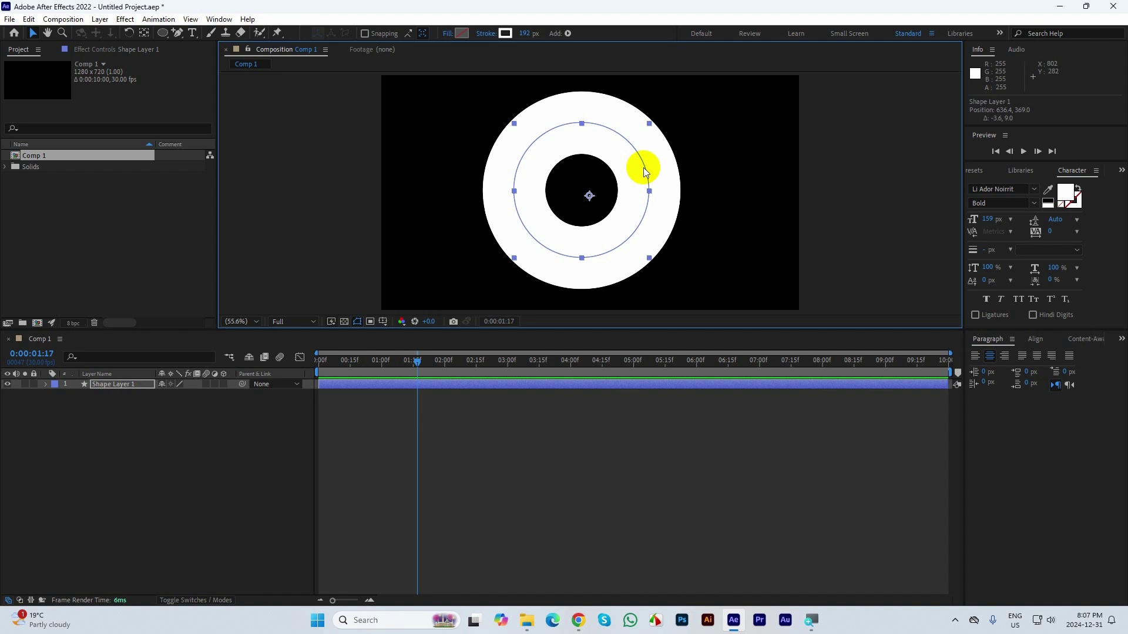
left_click(587, 171)
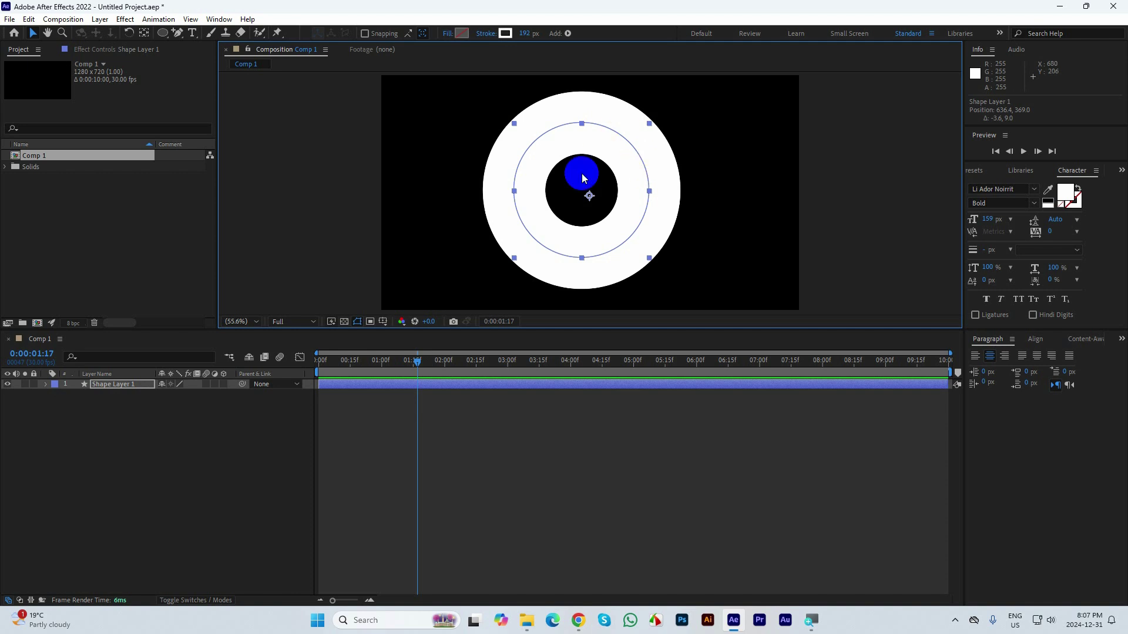
left_click(576, 158)
left_click(537, 90)
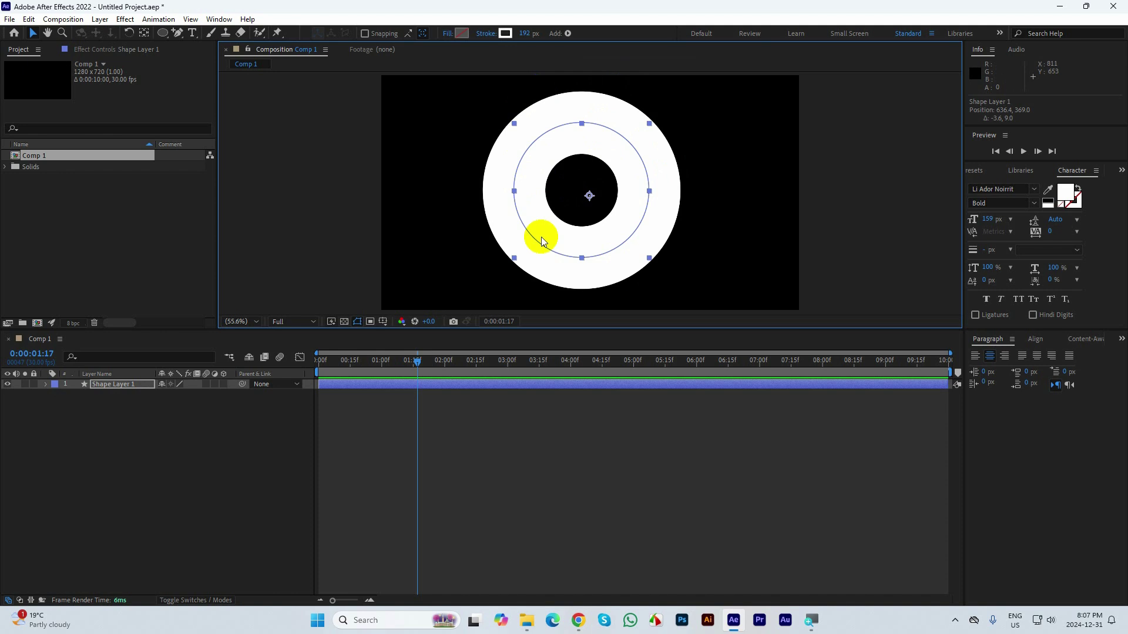
left_click(560, 199)
left_click(565, 174)
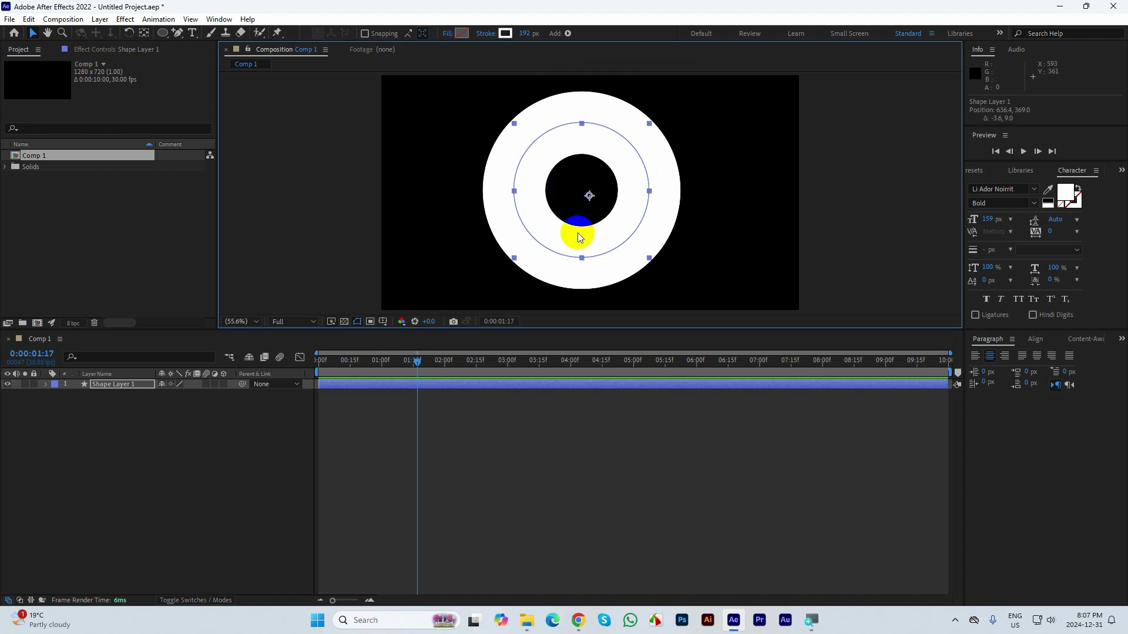
left_click(835, 172)
left_click(878, 170)
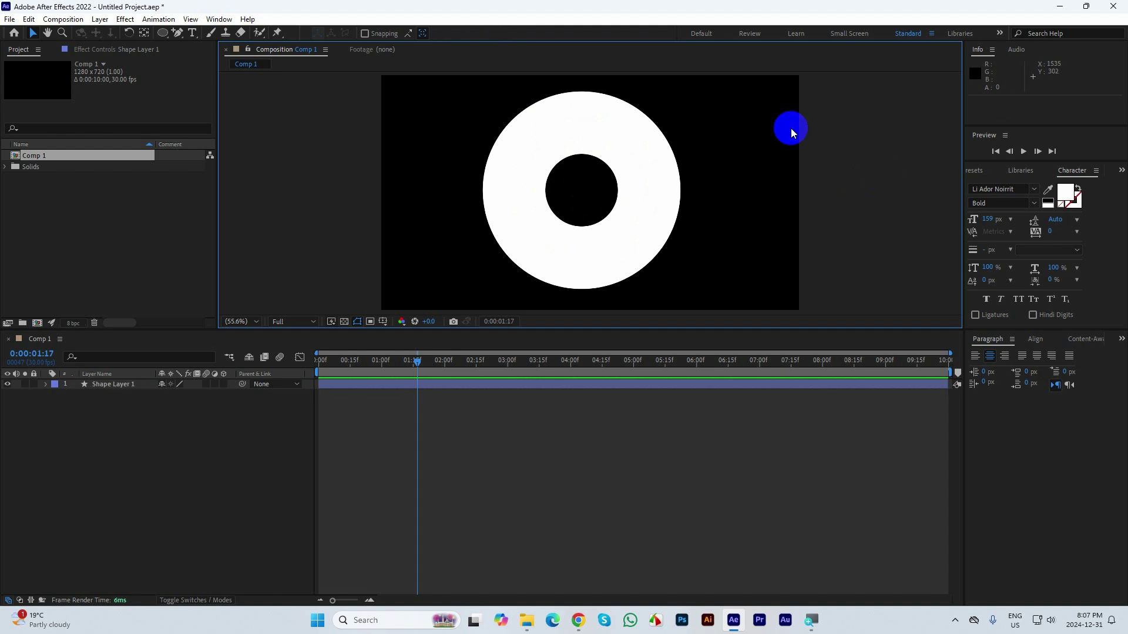
Step: Centre the shape layer's anchor point in the circle and deselect the layer
left_click(608, 154)
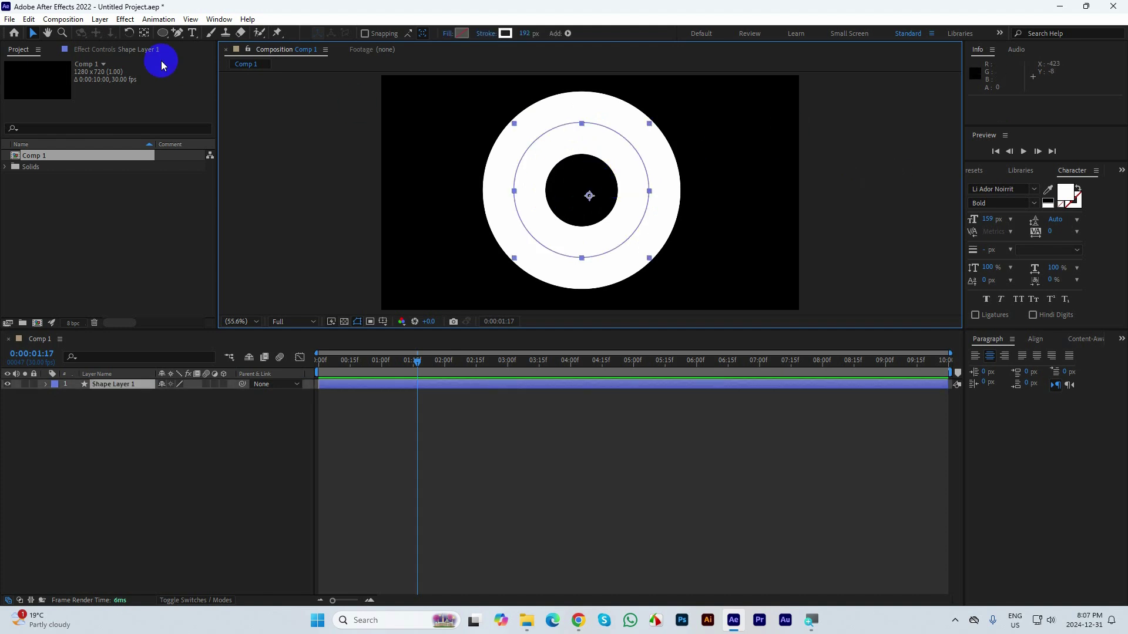
key("ctrl+alt+Home")
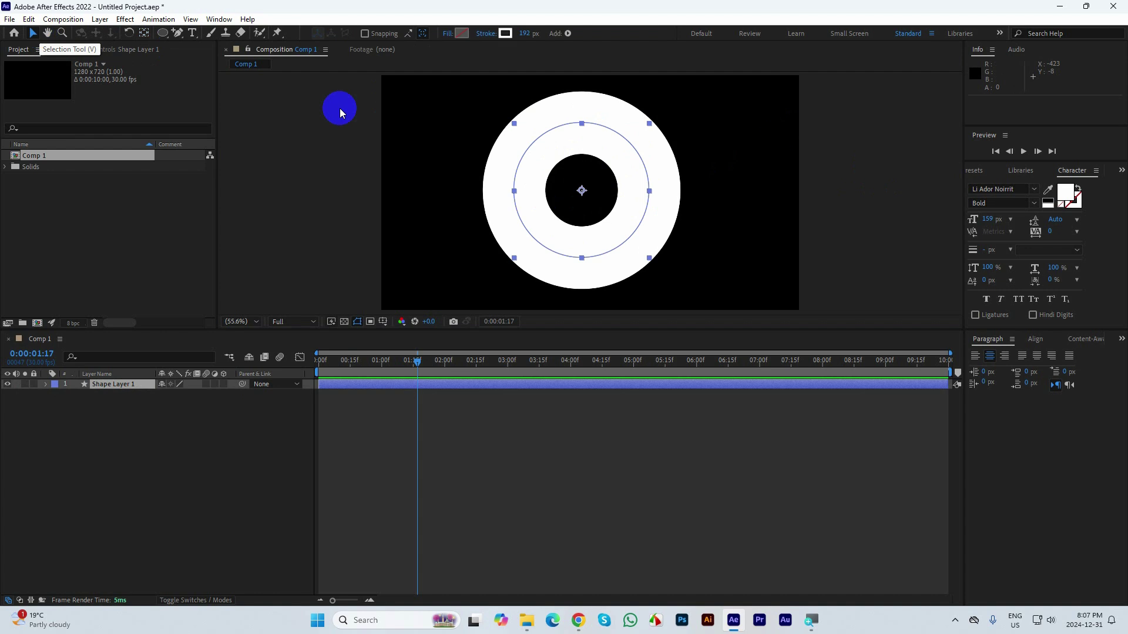
left_click(847, 238)
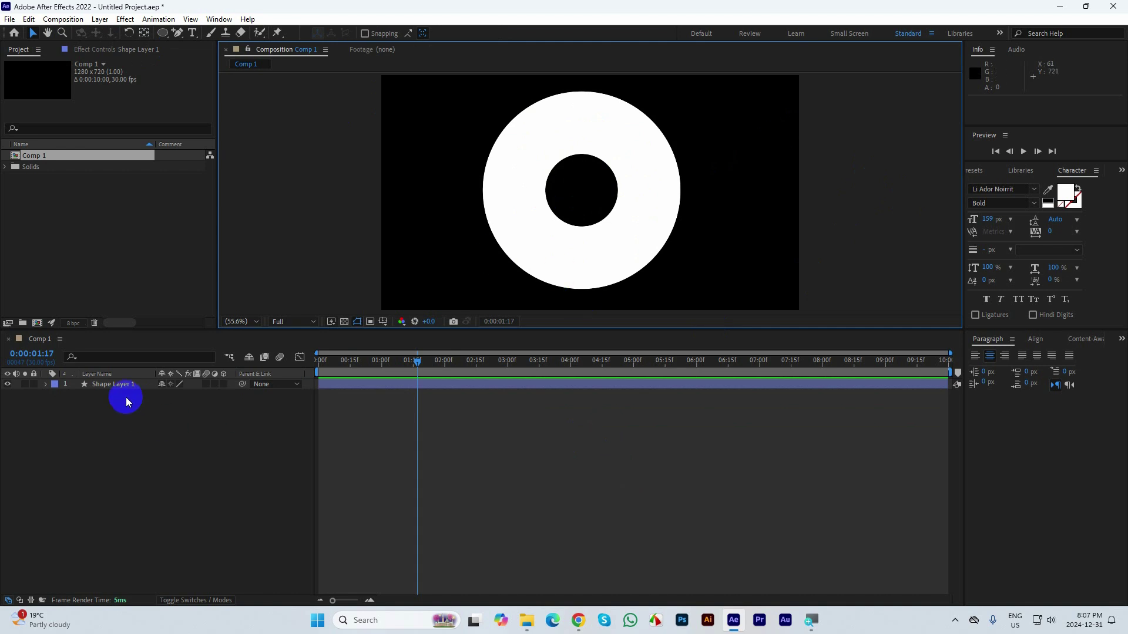
Step: Change the circle's stroke colour to red EC3434
left_click(625, 152)
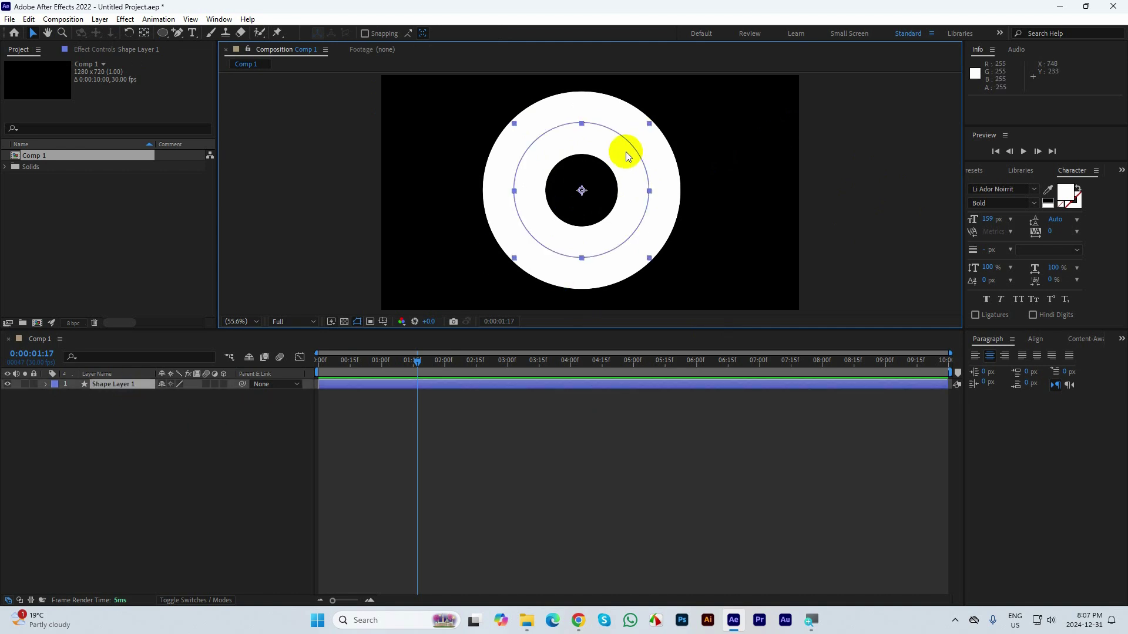
left_click(507, 33)
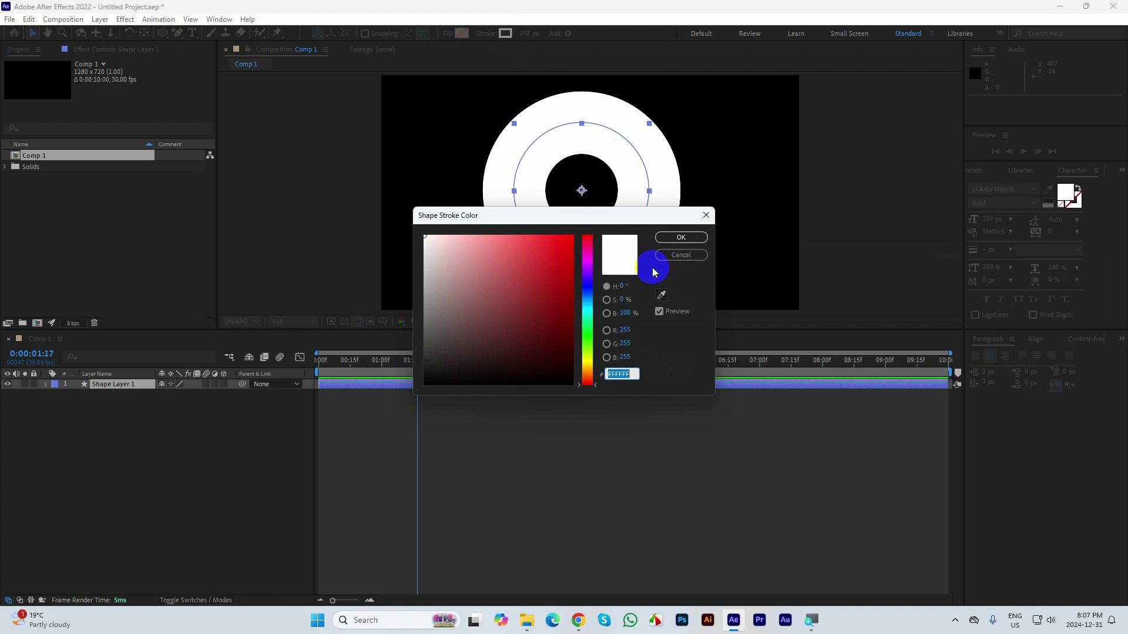
mouse_move(554, 242)
left_mouse_down()
mouse_move(536, 246)
mouse_move(583, 225)
left_mouse_up()
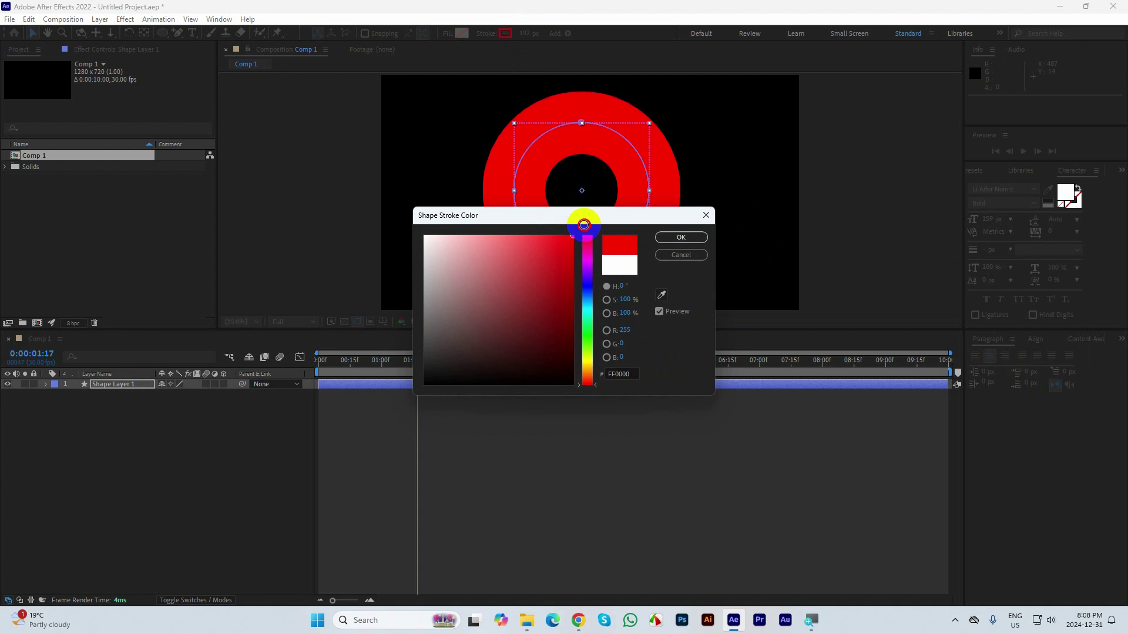
left_click_drag(584, 225, 541, 245)
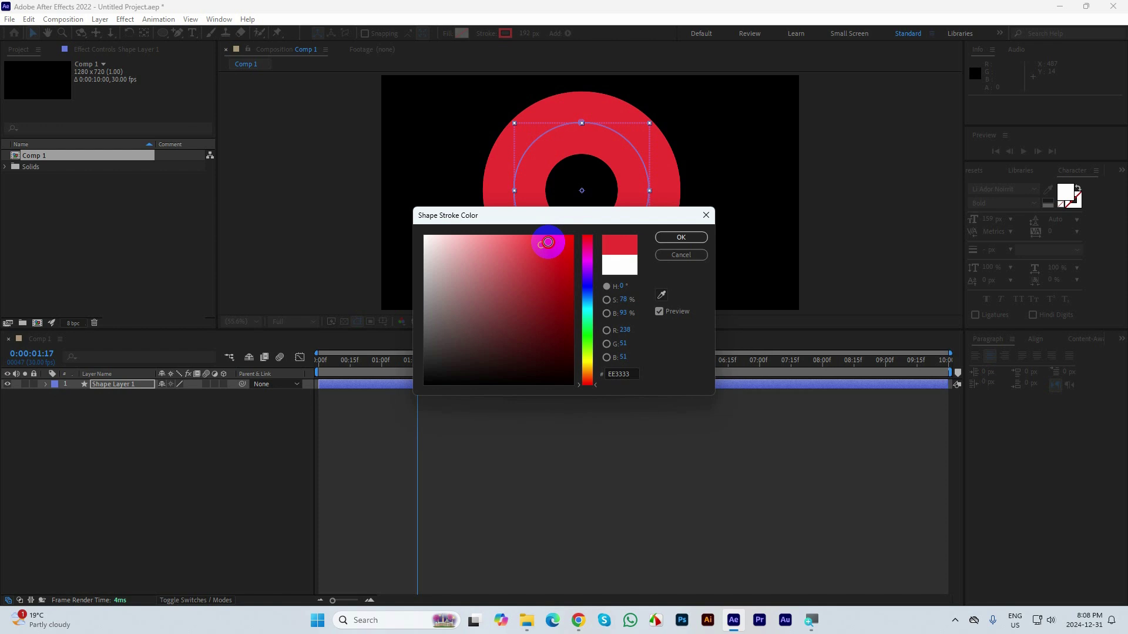
mouse_move(548, 242)
left_mouse_down()
mouse_move(578, 234)
mouse_move(540, 246)
left_mouse_up()
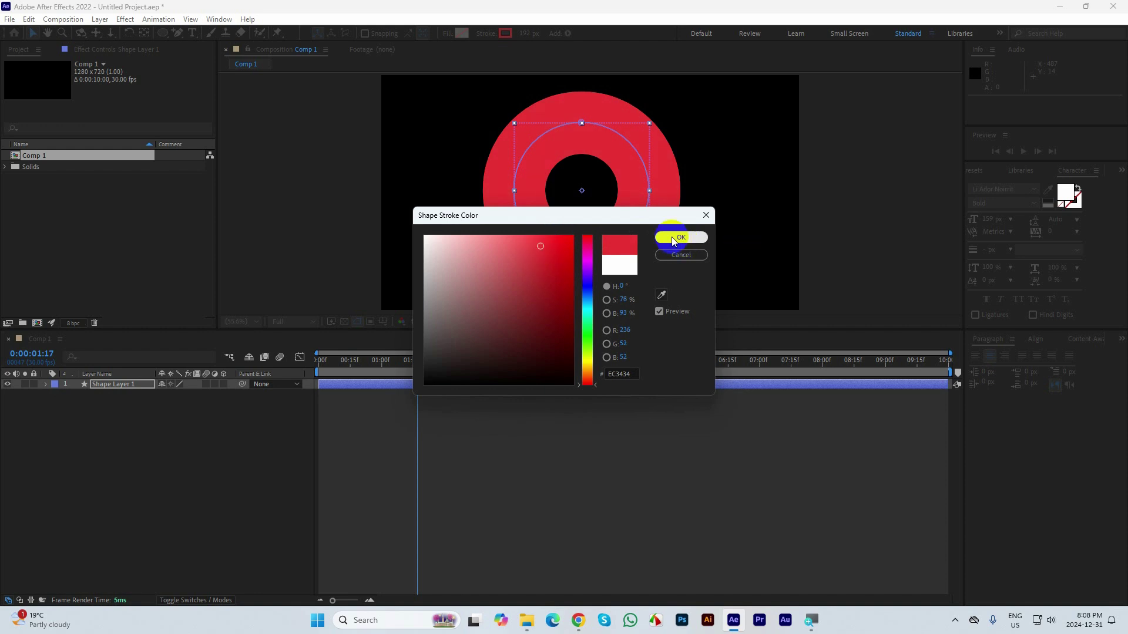
left_click_drag(551, 245, 539, 248)
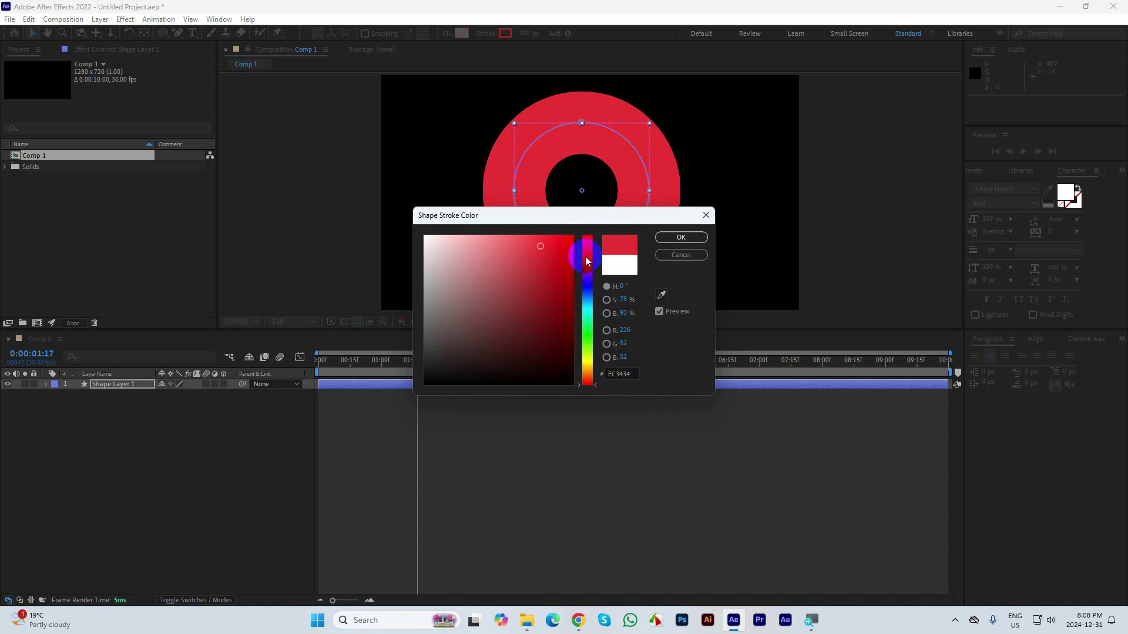
left_click(685, 238)
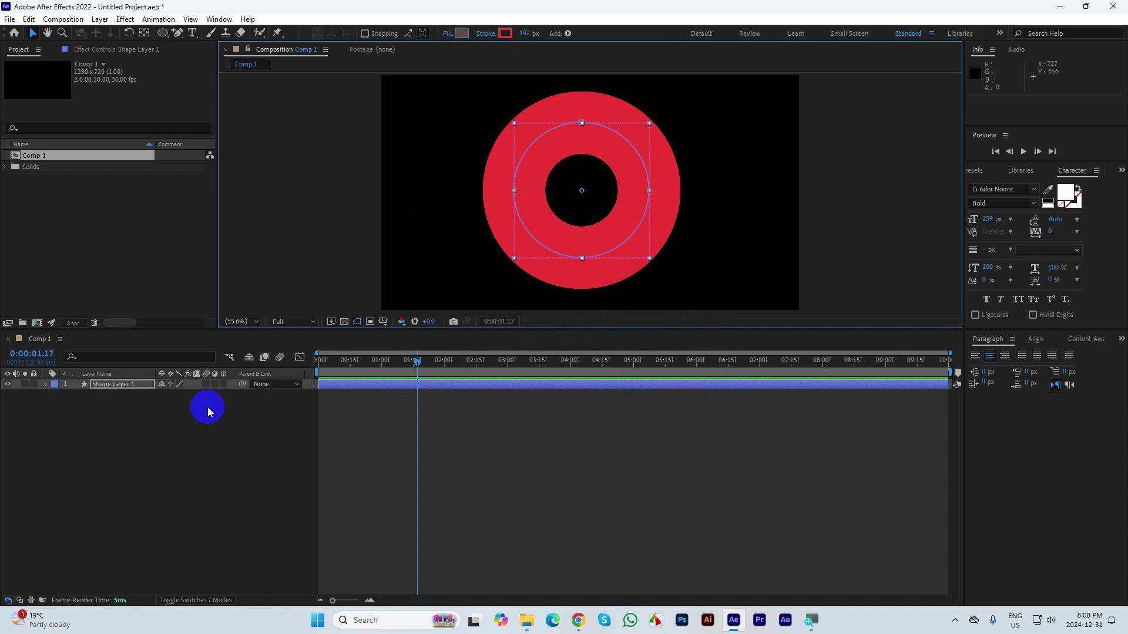
Step: Add Trim Paths to Ellipse 1 and set its Start to 75%
left_click(46, 385)
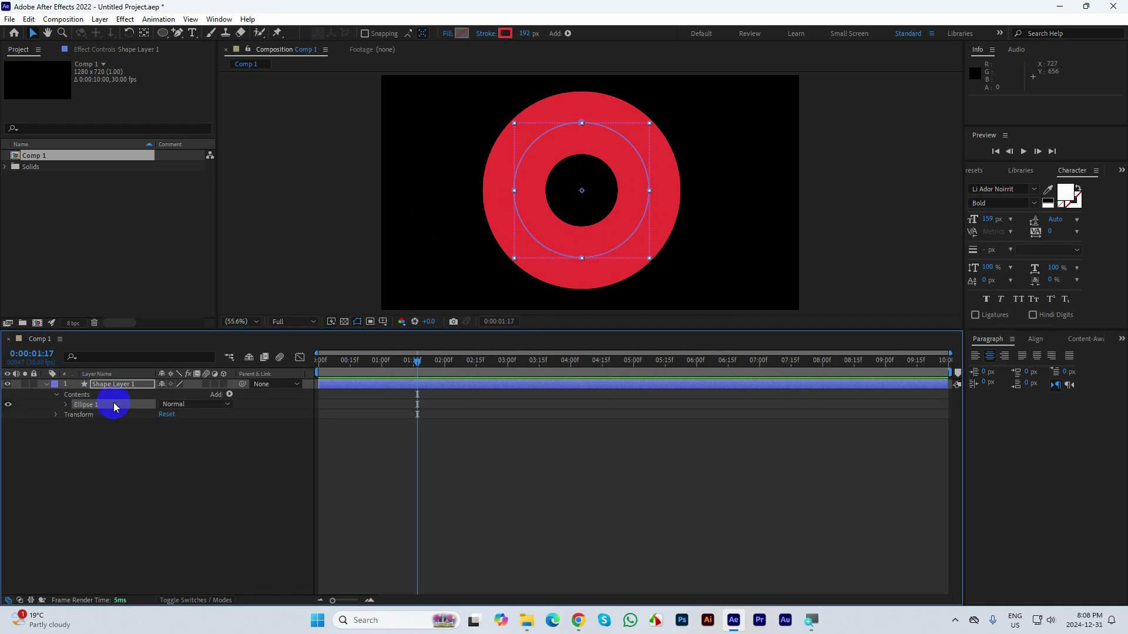
left_click(229, 395)
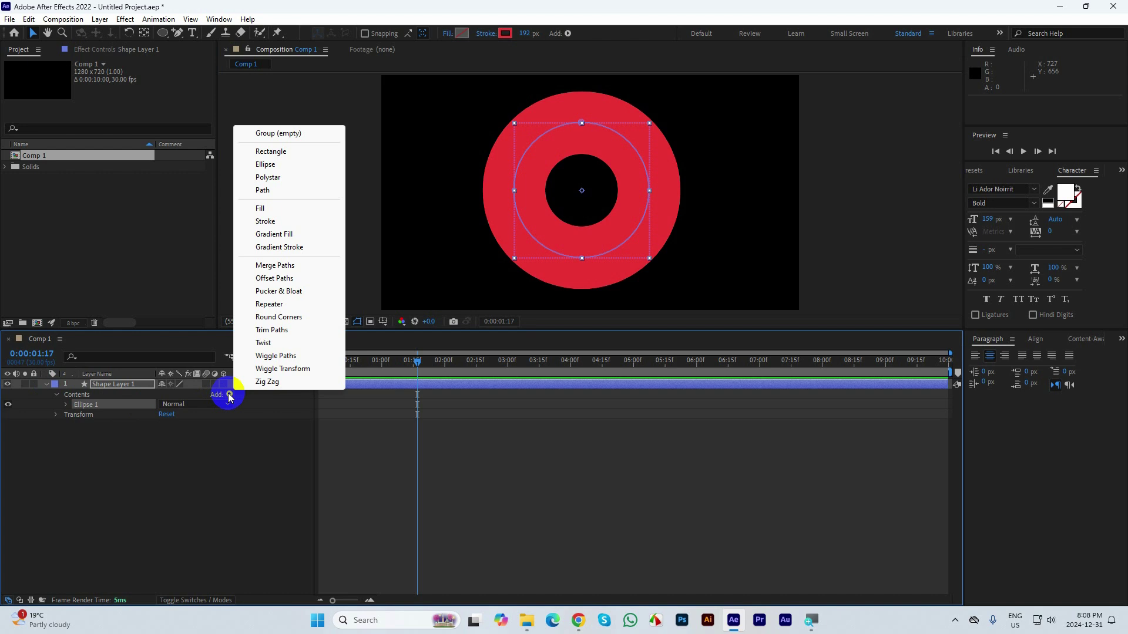
left_click(283, 332)
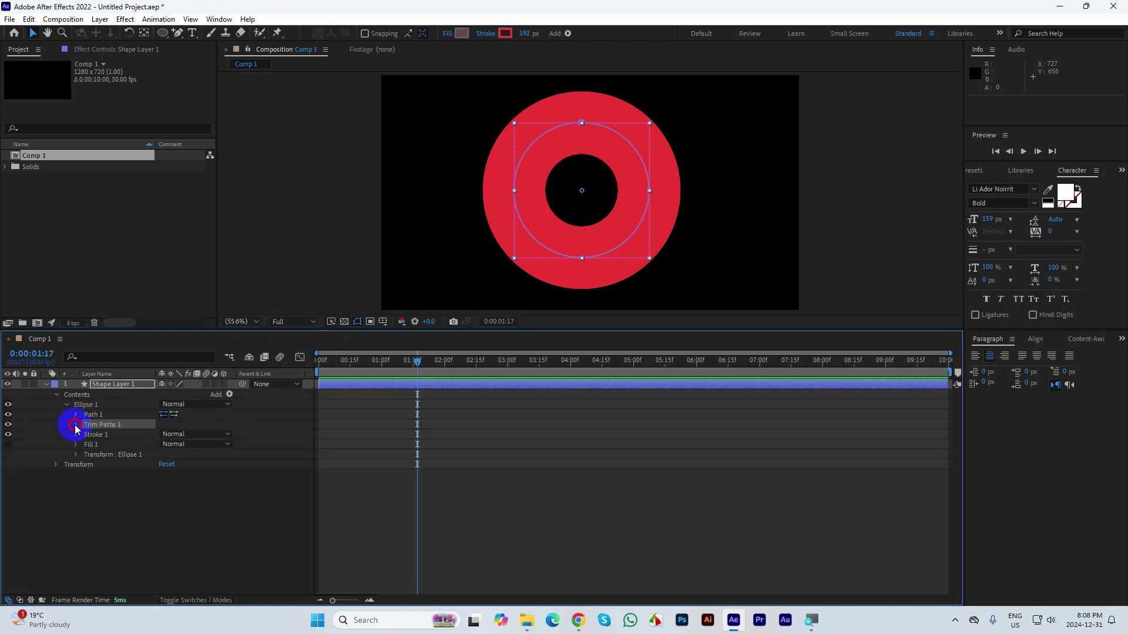
left_click_drag(168, 444, 136, 449)
left_click_drag(122, 447, 173, 423)
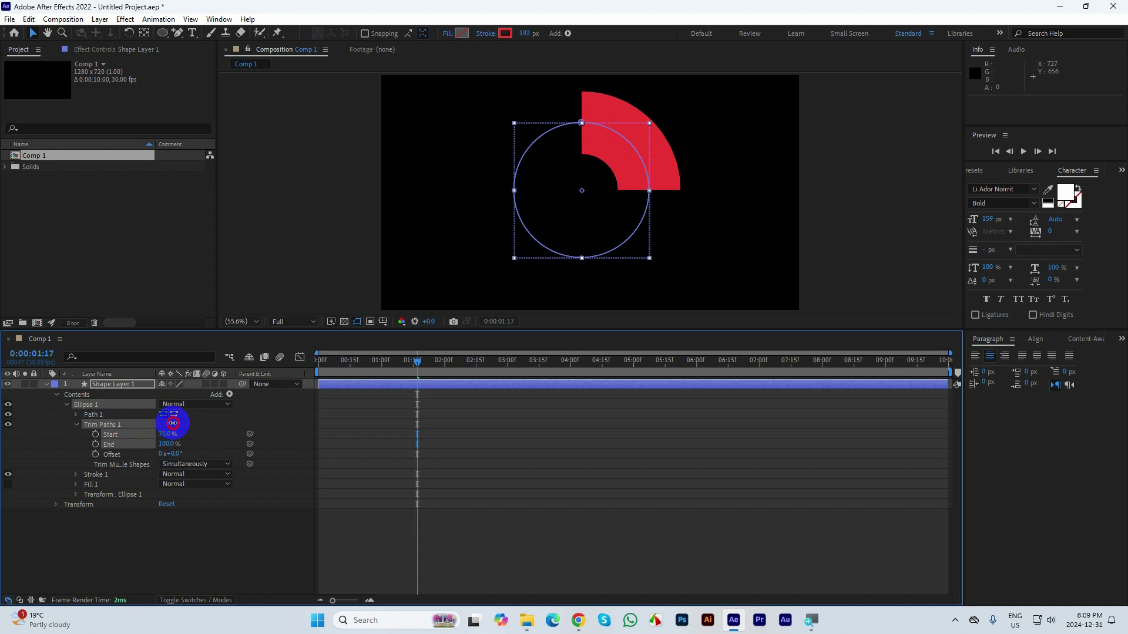
Step: Compare Round Cap and Butt Cap on Stroke 1 and set its Line Cap to Round Cap
left_click(77, 474)
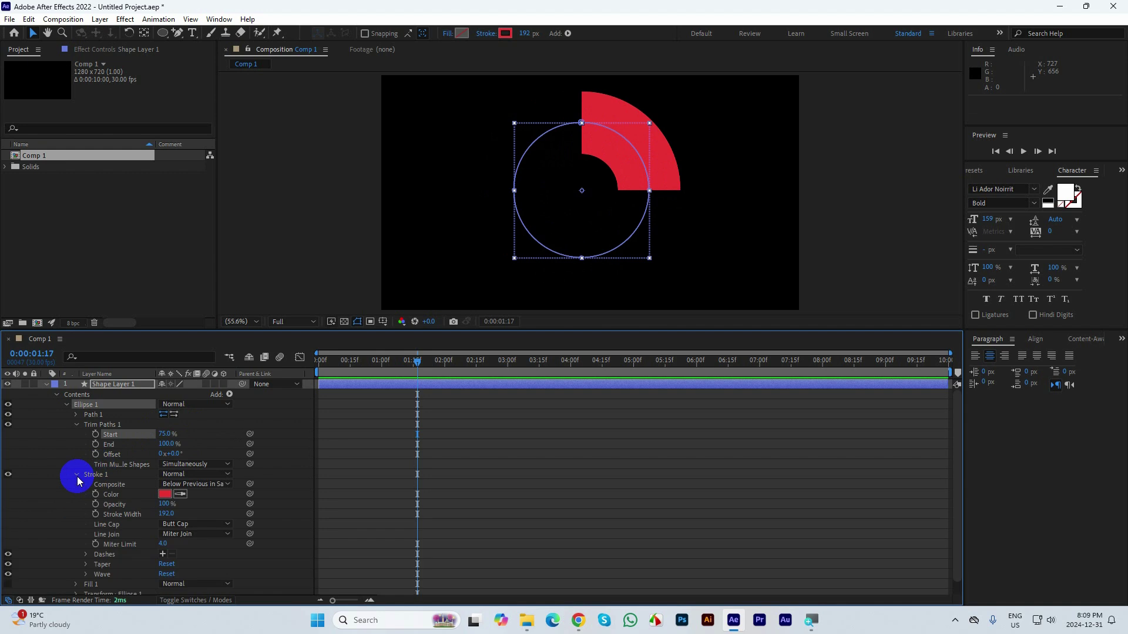
left_click(175, 524)
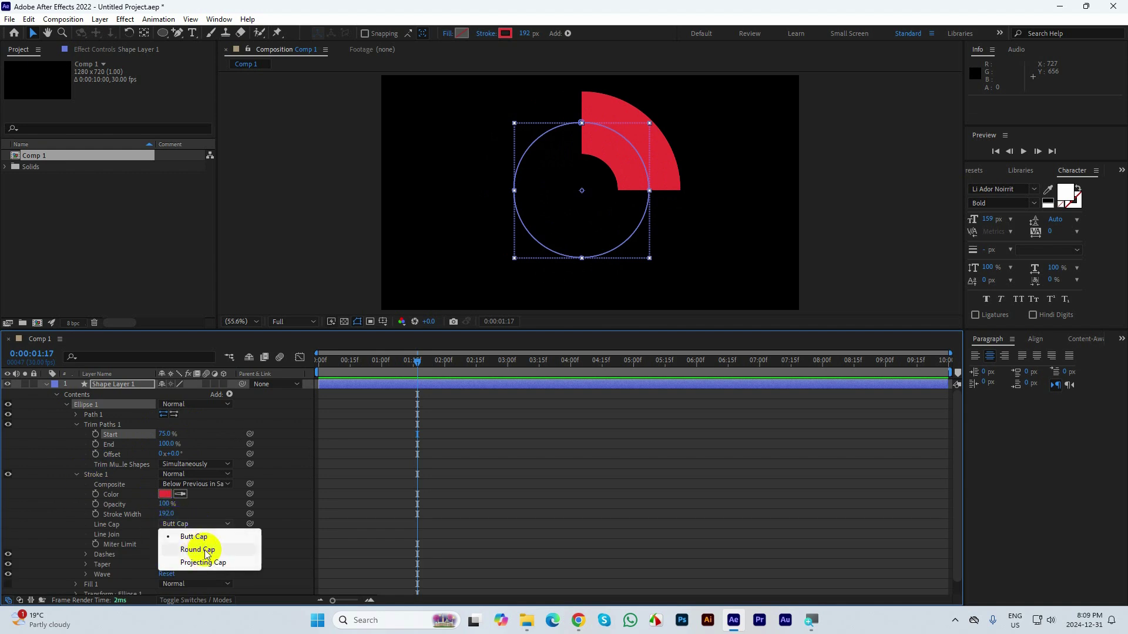
left_click(205, 551)
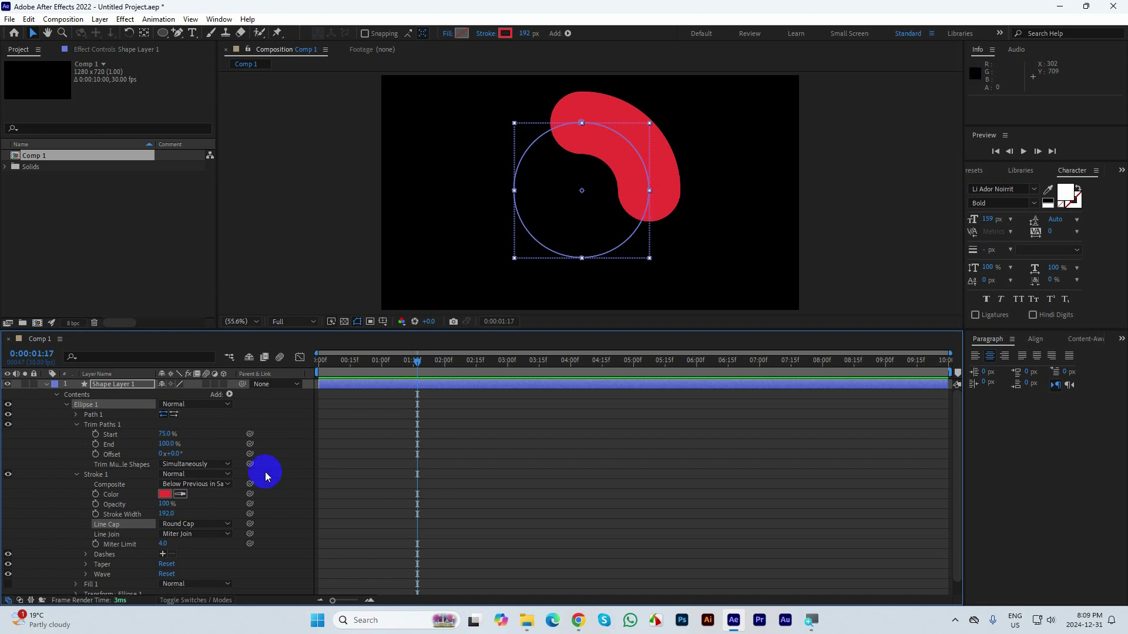
left_click(176, 525)
left_click(194, 537)
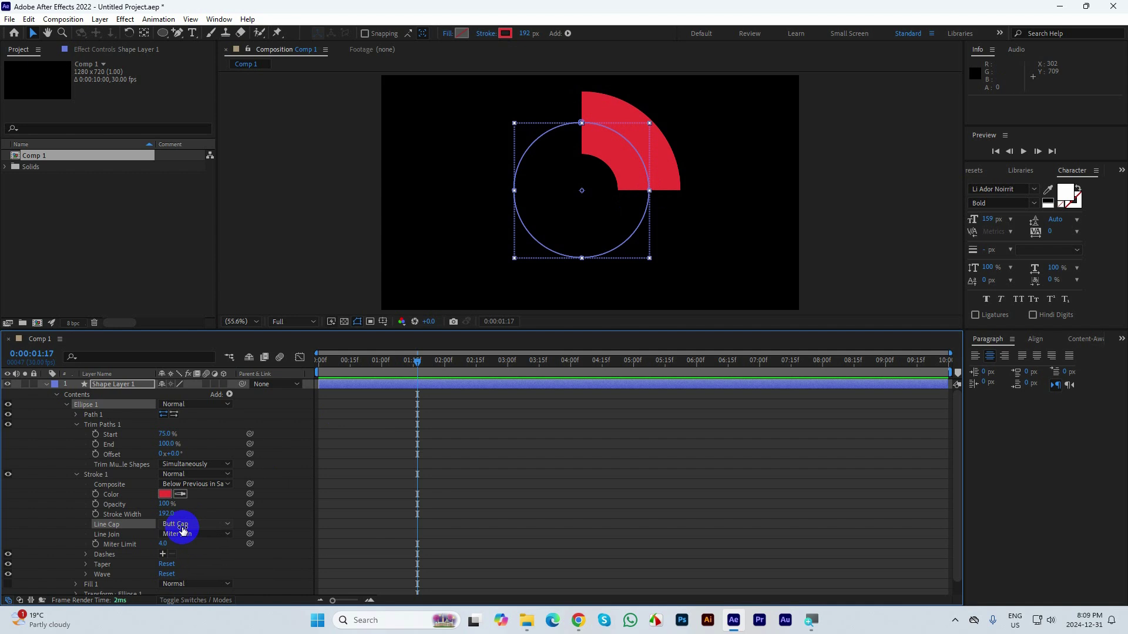
left_click(183, 526)
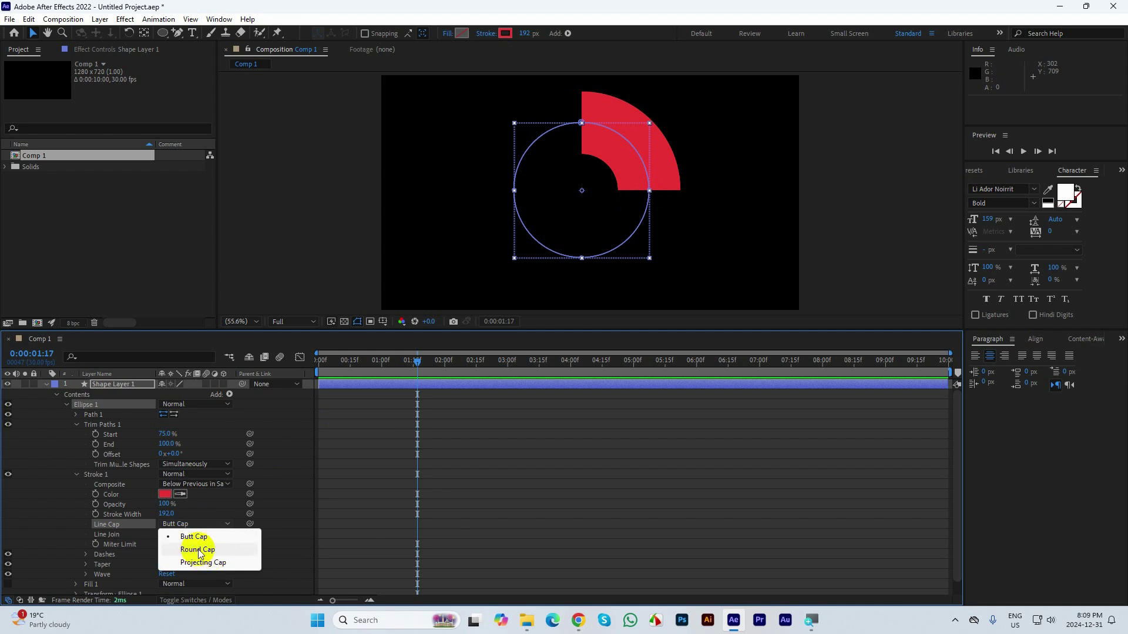
left_click(199, 550)
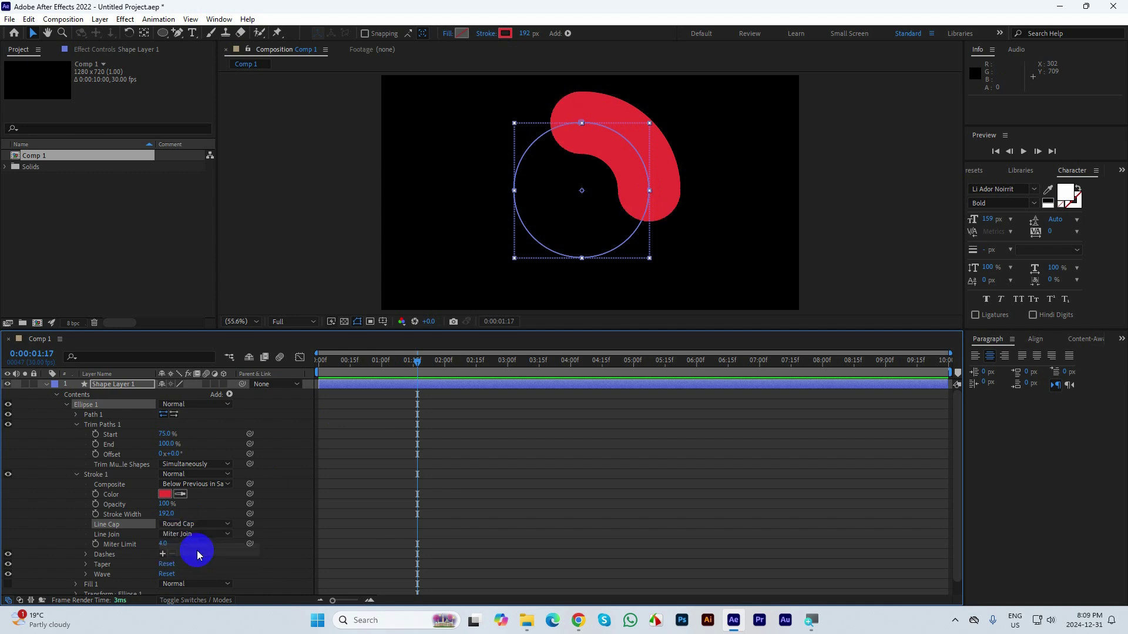
left_click(77, 475)
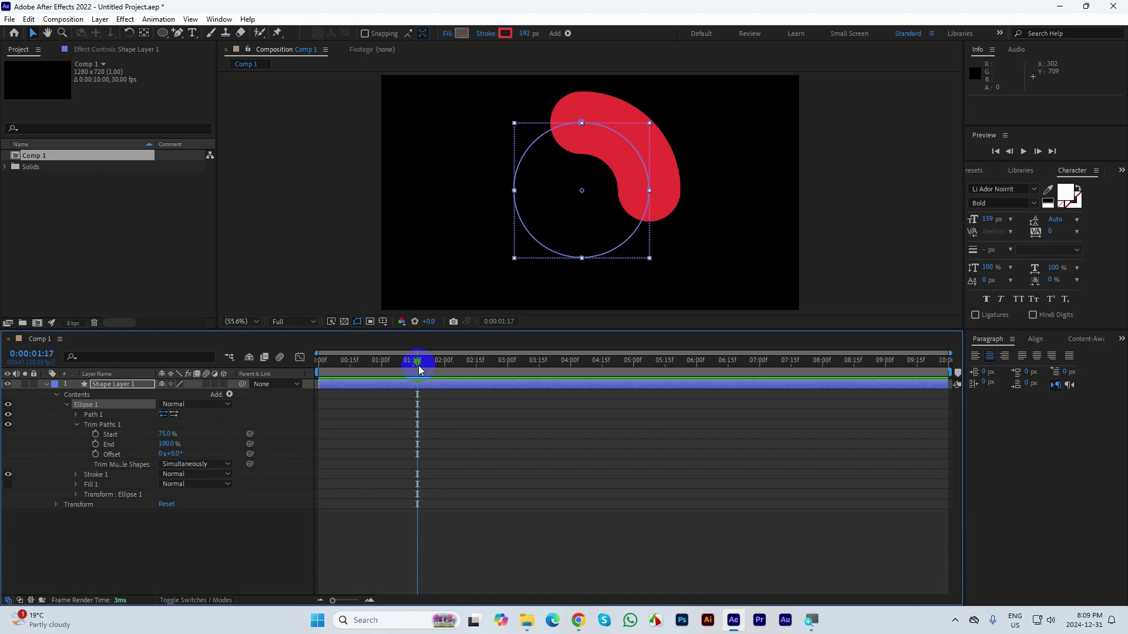
Step: Set the Trim Paths Start to 100% and add its first keyframe at 0:00:00:15
mouse_move(171, 435)
left_mouse_down()
mouse_move(154, 435)
mouse_move(222, 420)
left_mouse_up()
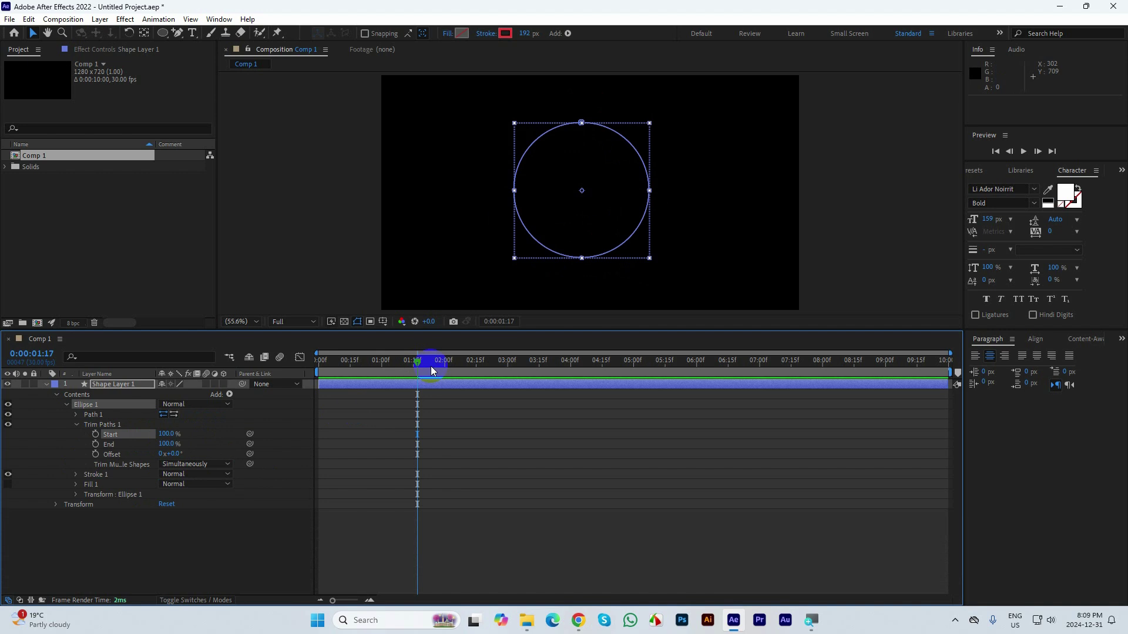
left_click_drag(433, 364, 352, 372)
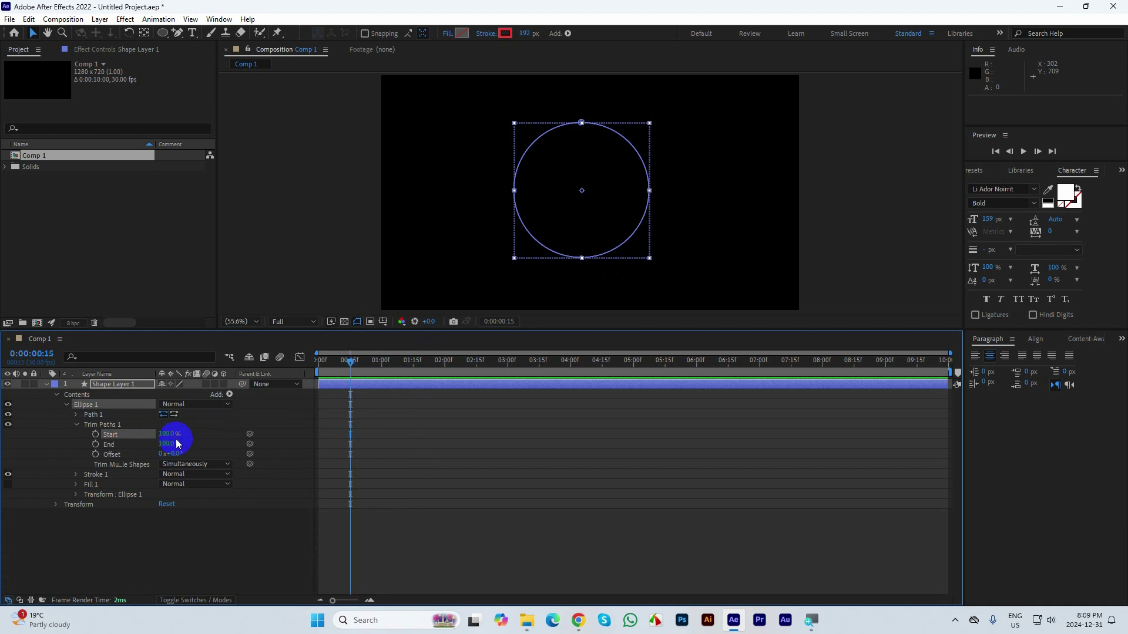
left_click(96, 435)
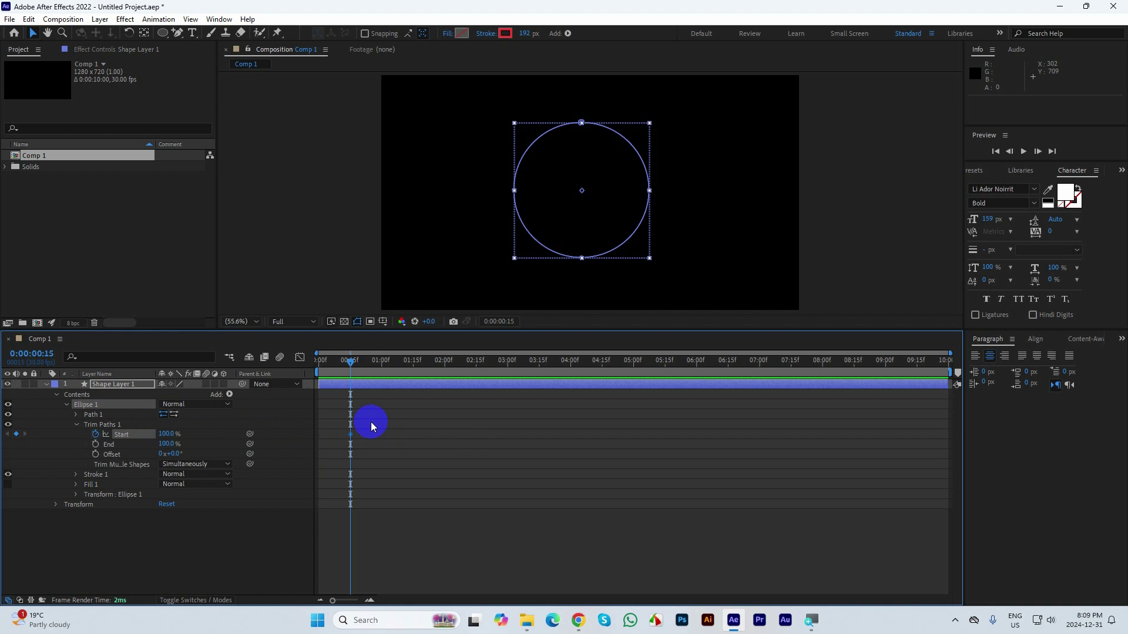
Step: Keyframe the Trim Paths Start at 80% ten frames further on, at 0:00:00:25
key("shift+Page_Down")
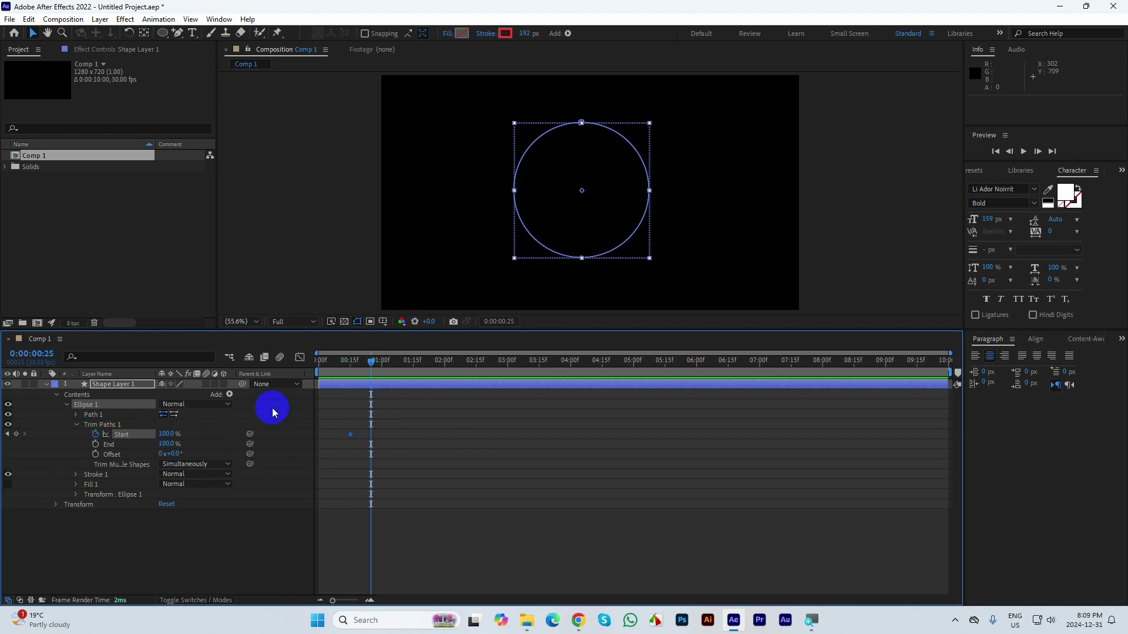
left_click(167, 429)
type("80")
mouse_move(373, 373)
left_mouse_down()
mouse_move(348, 370)
mouse_move(372, 370)
left_mouse_up()
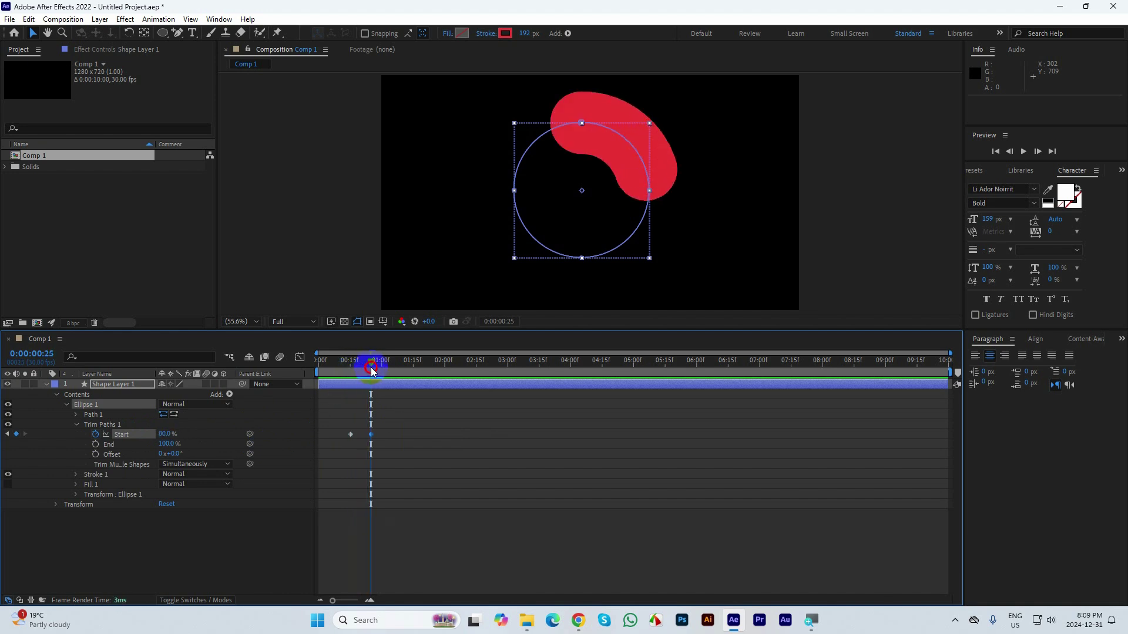
Step: Duplicate Shape Layer 1 and open the copy's stroke color without changing it
left_click(445, 470)
left_click(407, 386)
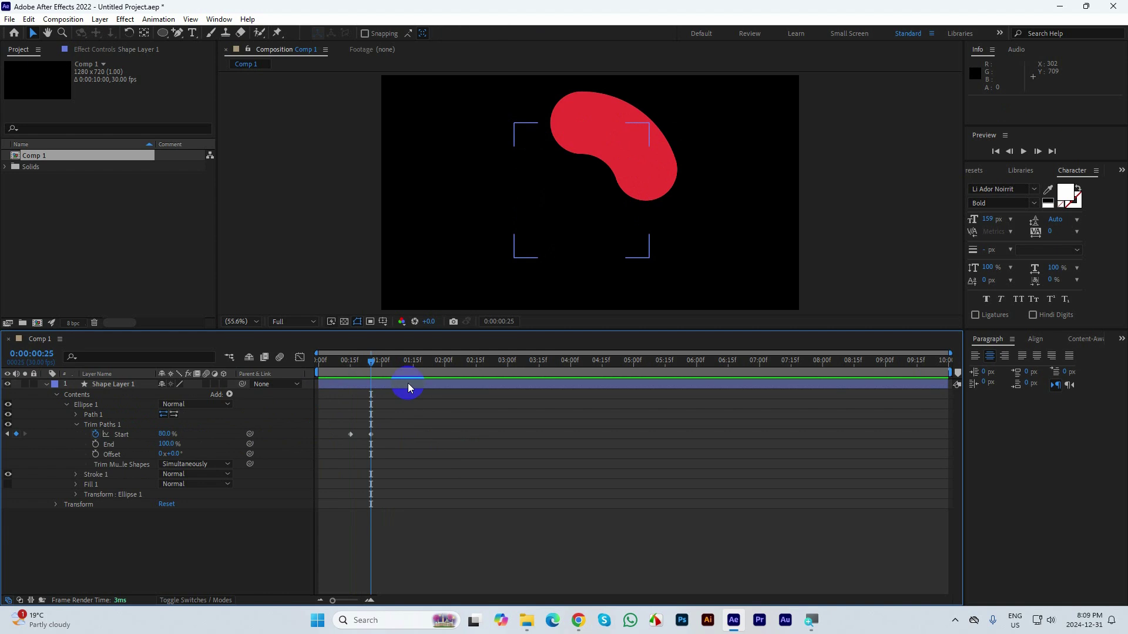
key("ctrl+d")
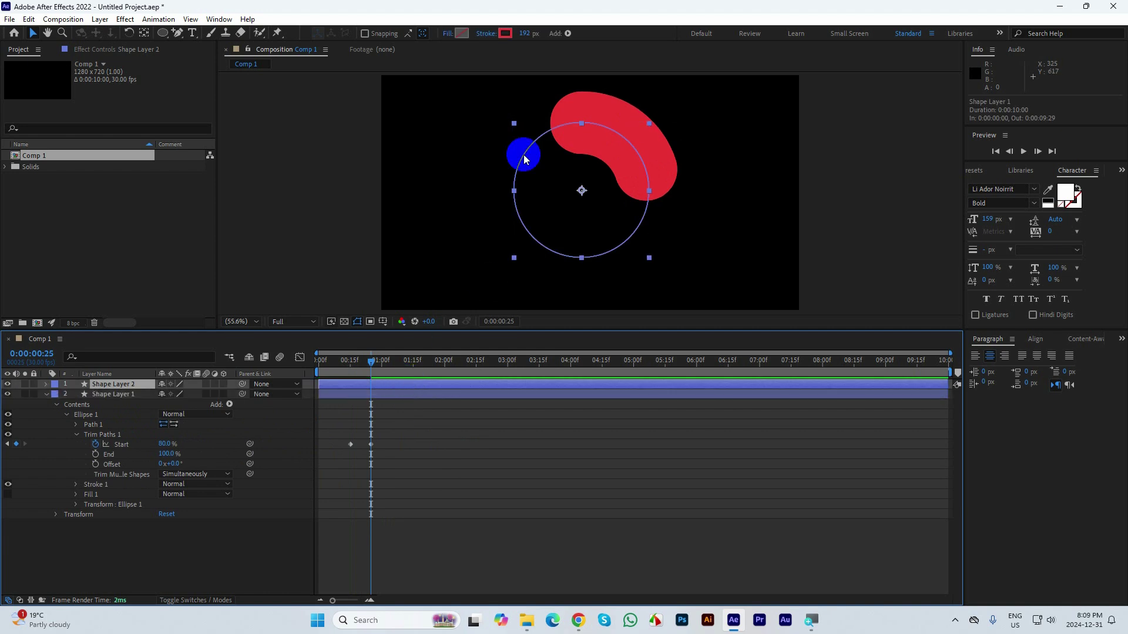
left_click(505, 35)
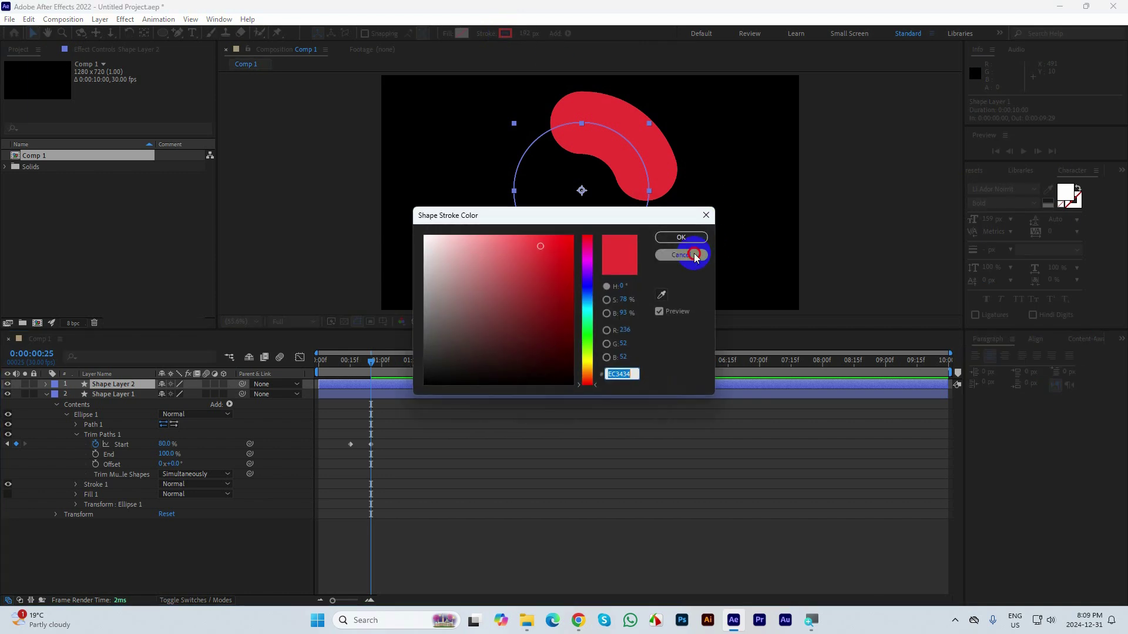
left_click(695, 256)
Step: Move Shape Layer 1's second Trim Paths Start keyframe to 0:00:02:05 and set its value to 0%
left_click(391, 395)
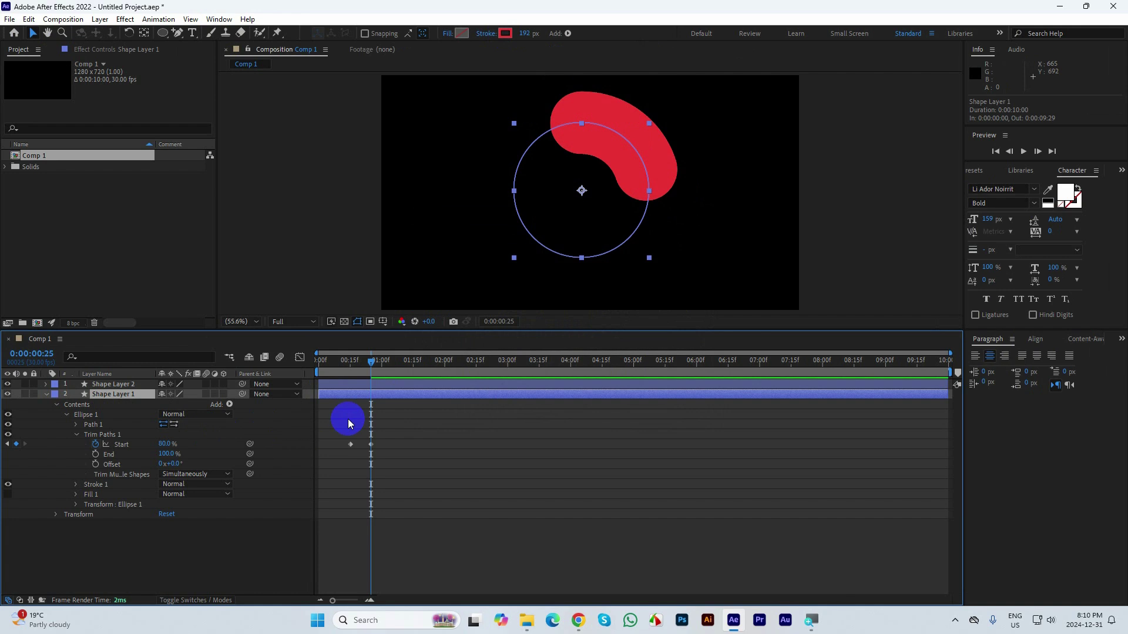
left_click_drag(368, 365, 352, 376)
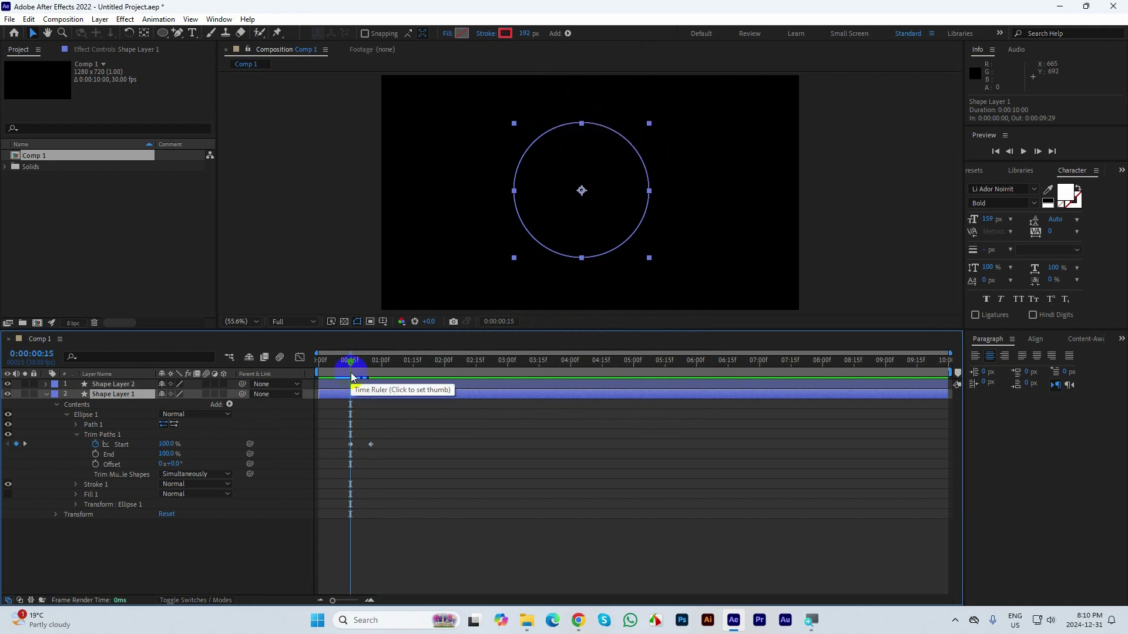
key("space")
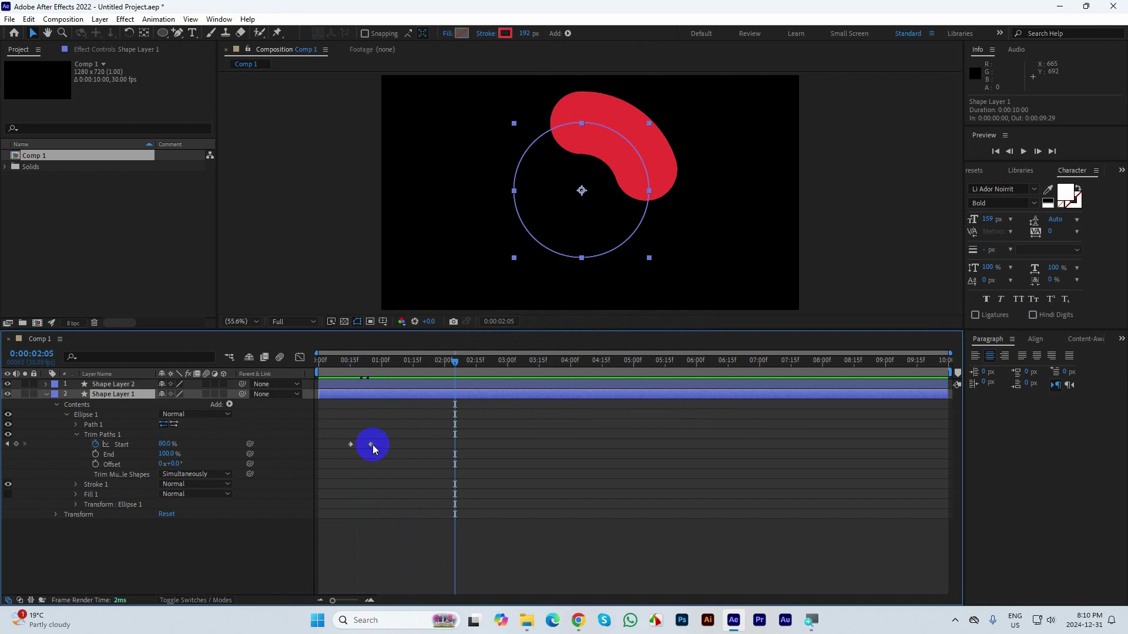
left_click(454, 444)
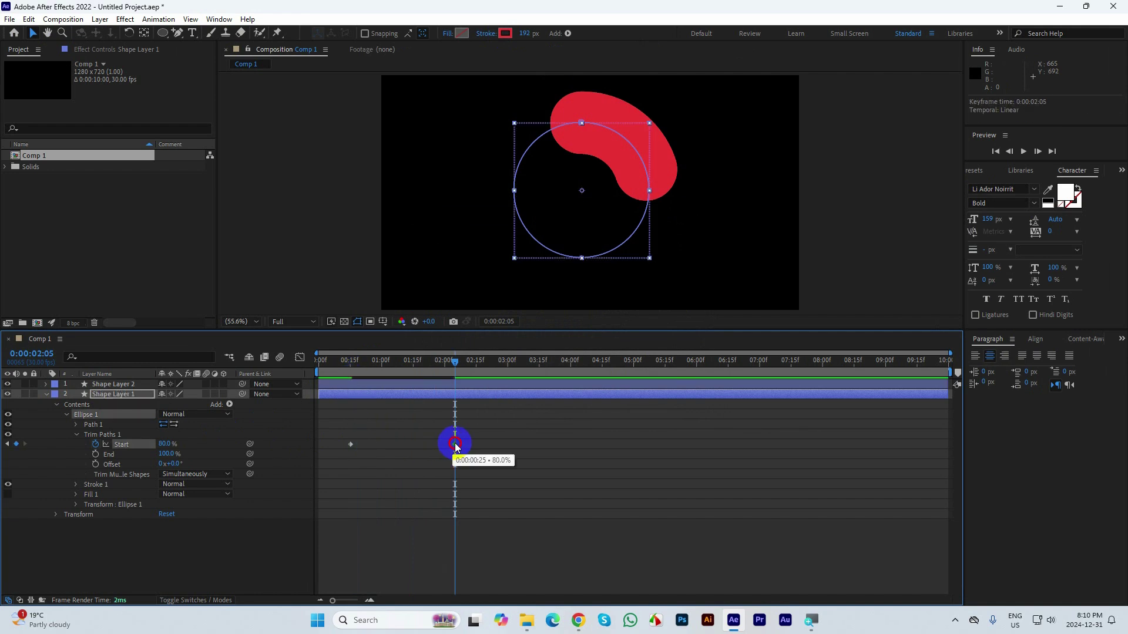
left_click_drag(164, 444, 108, 445)
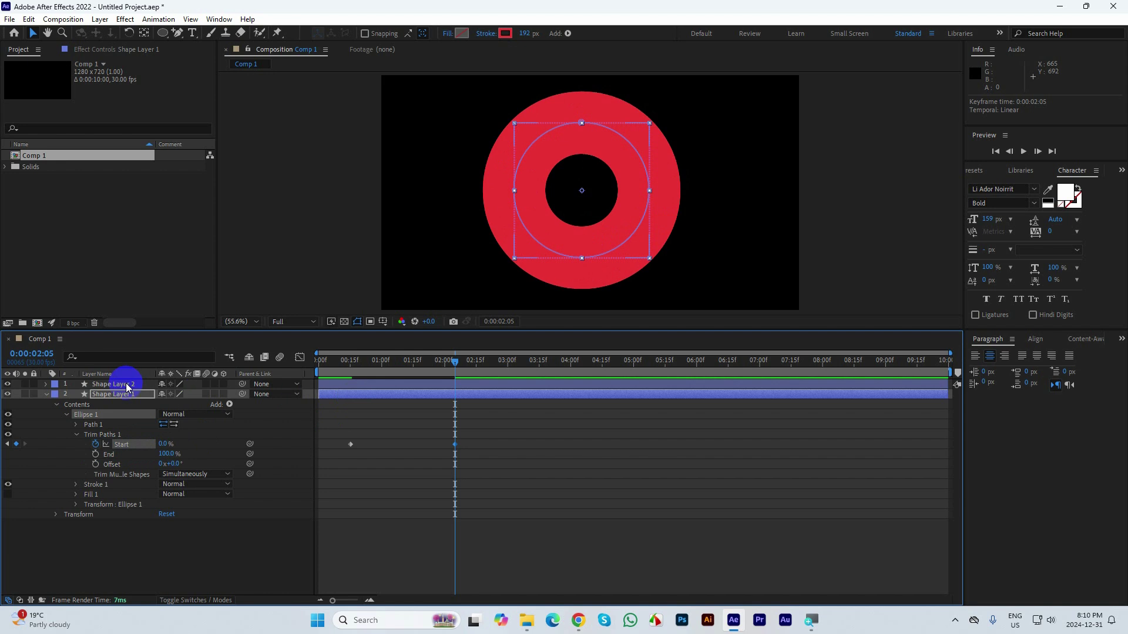
left_click(371, 395)
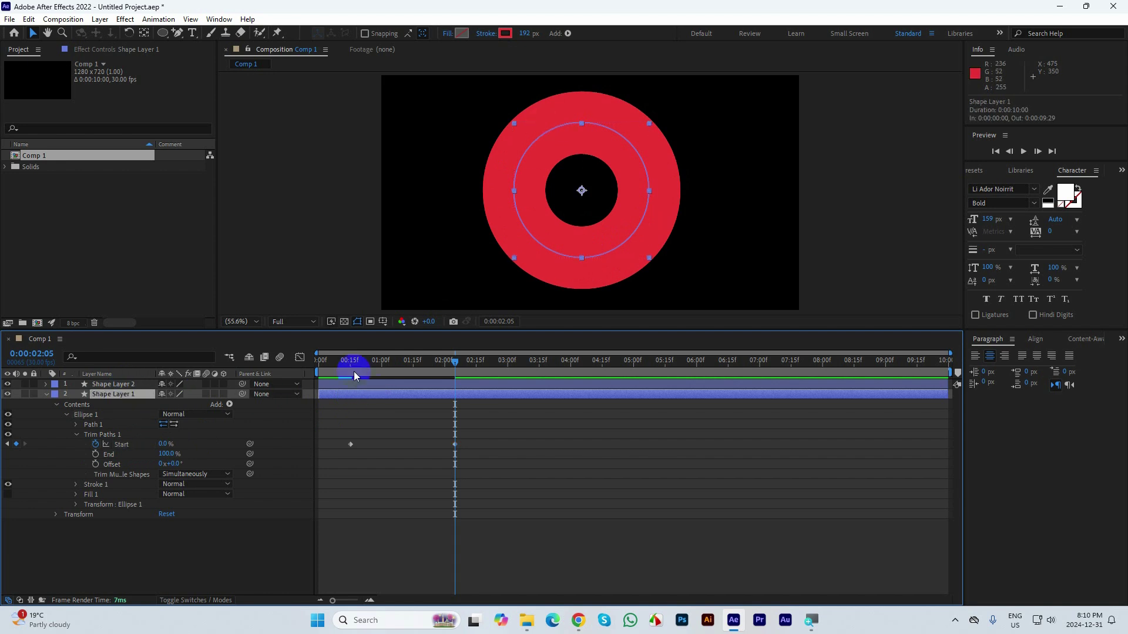
Step: Recolor Shape Layer 2's stroke yellow and preview both strokes between 0:00:00:15 and 0:00:02:05
left_click(117, 384)
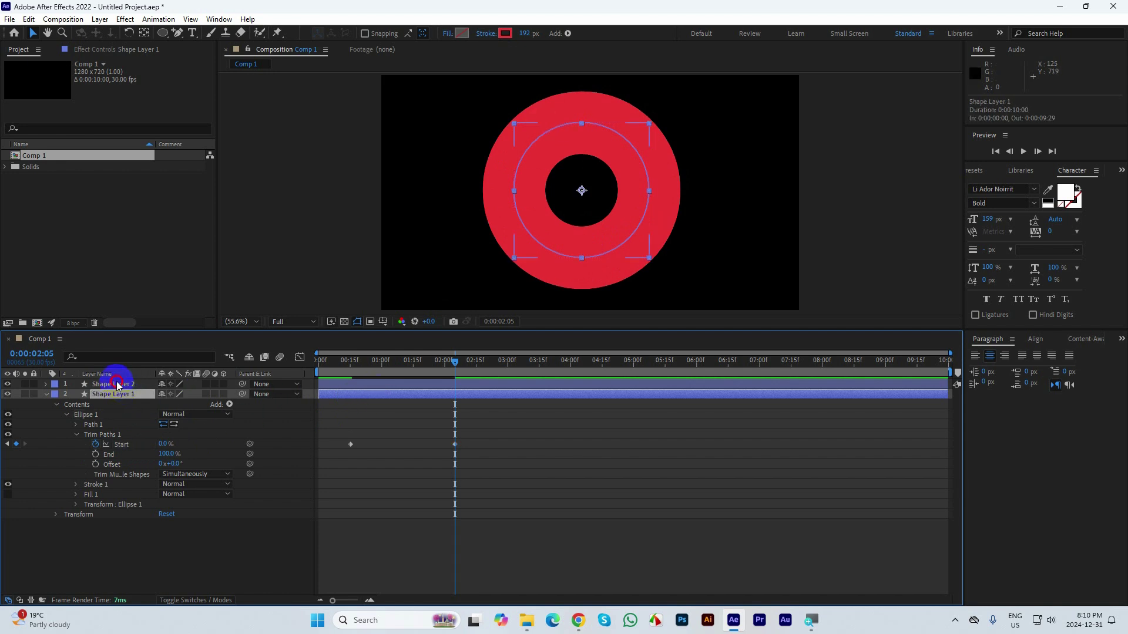
left_click(505, 33)
left_click_drag(594, 382, 594, 368)
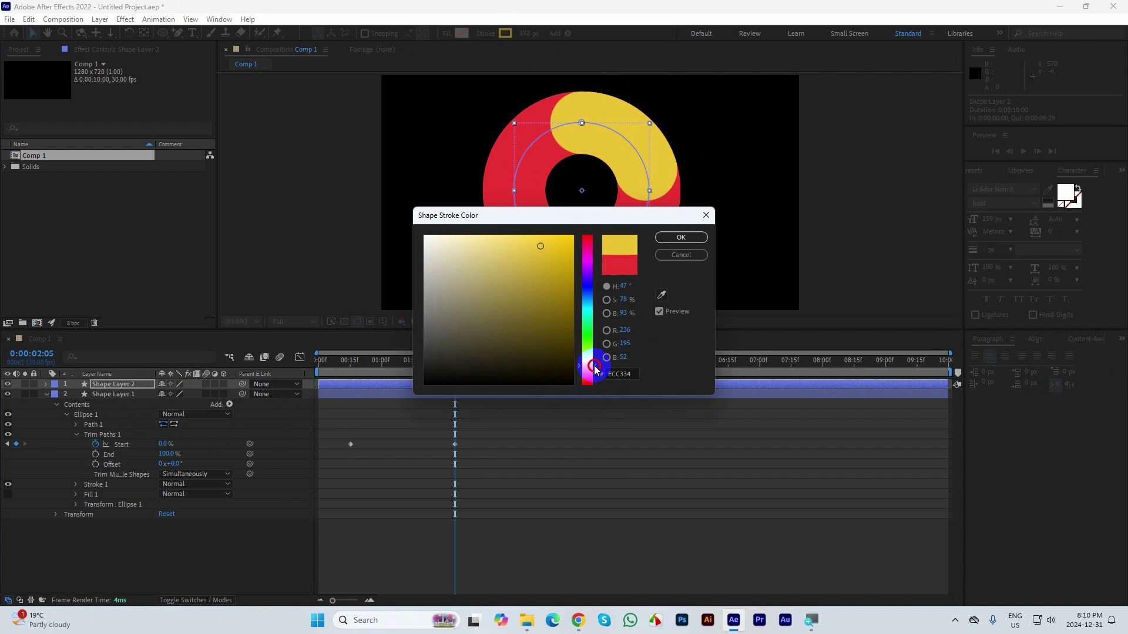
left_click(681, 238)
left_click(462, 390)
left_click_drag(454, 360, 351, 379)
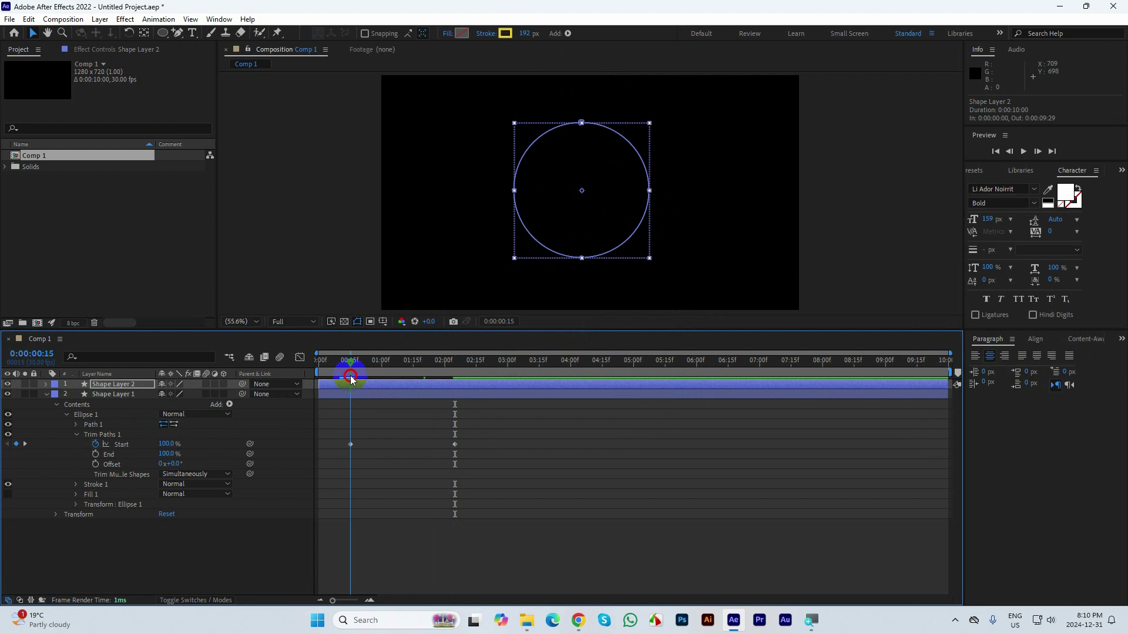
left_click_drag(414, 360, 456, 364)
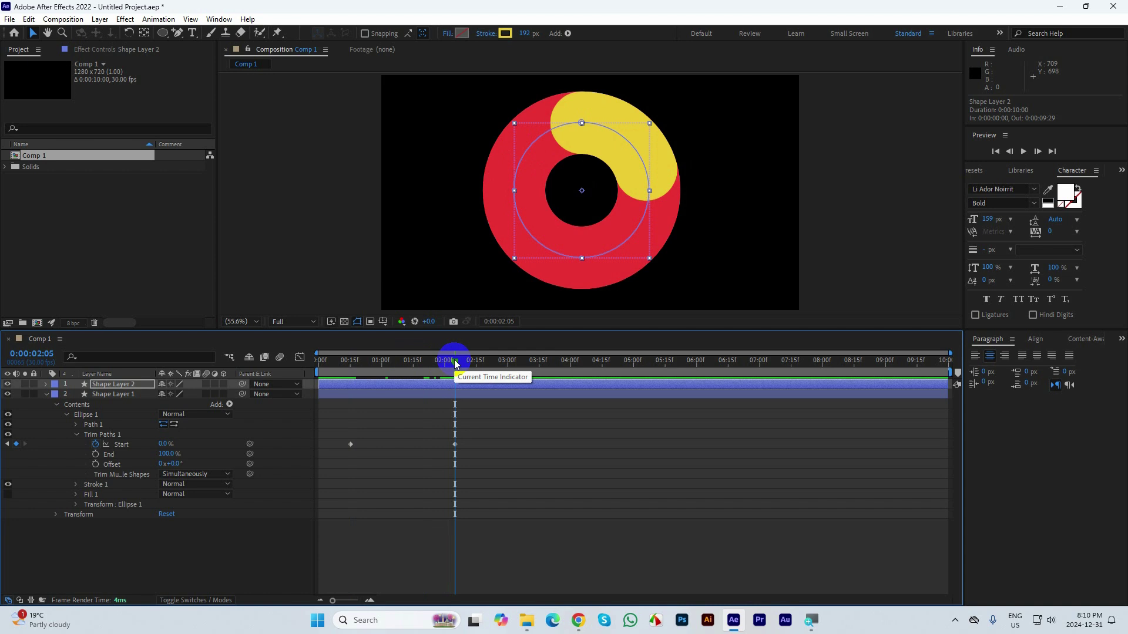
Step: Try a 0% Start keyframe on Shape Layer 1 at 0:00:01:25, ten frames earlier, and undo it
key("shift+Page_Up")
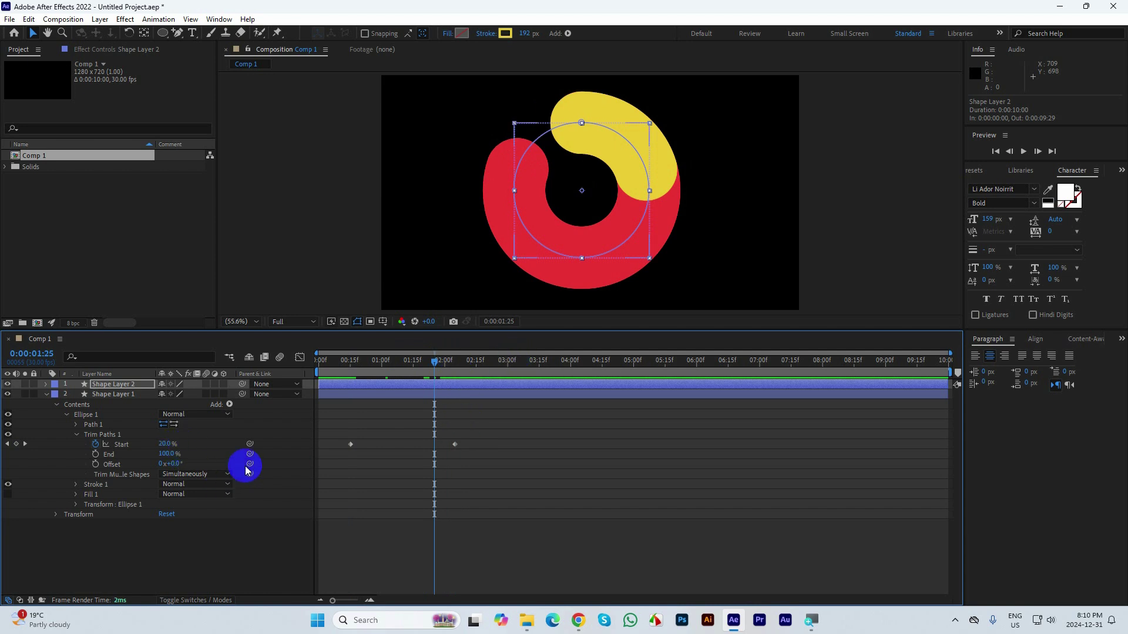
left_click(172, 458)
left_click(165, 444)
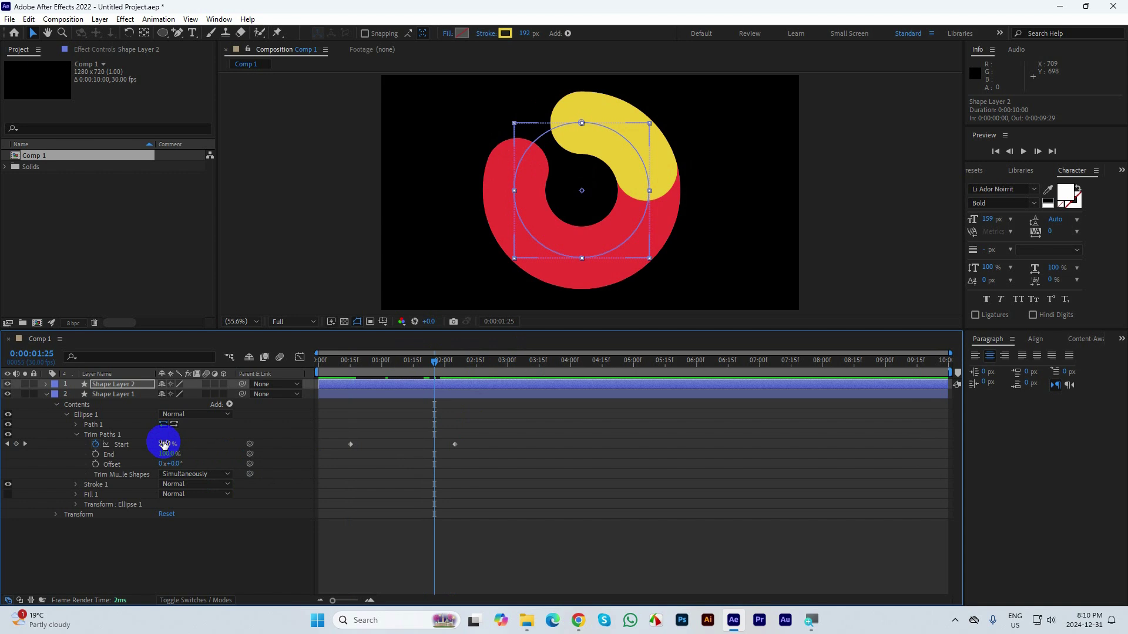
key("Return")
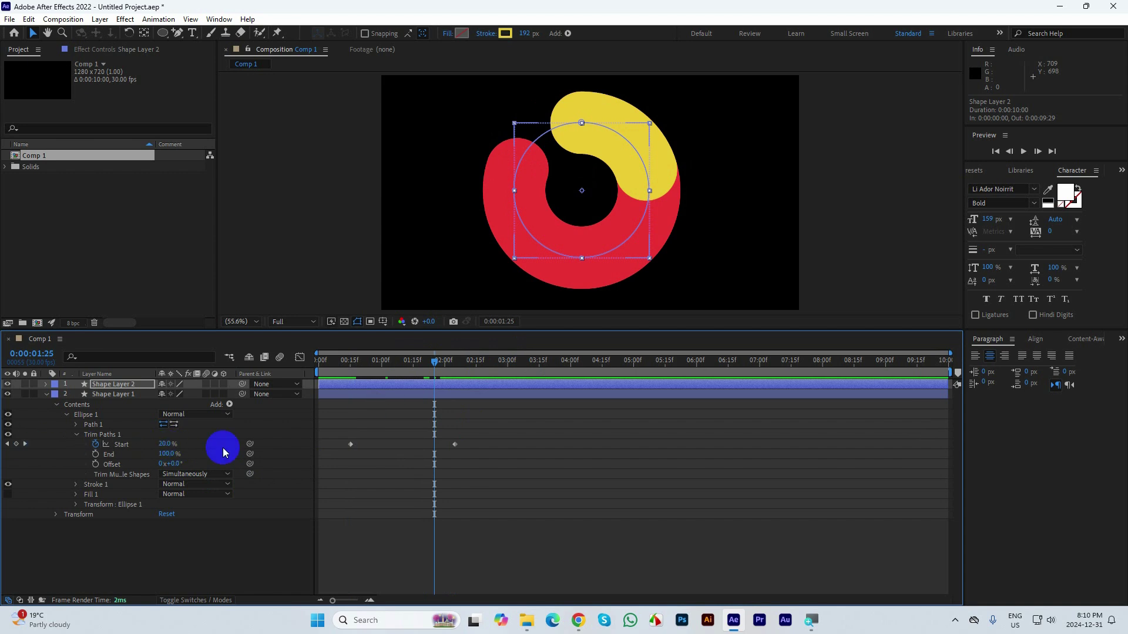
left_click_drag(166, 443, 140, 443)
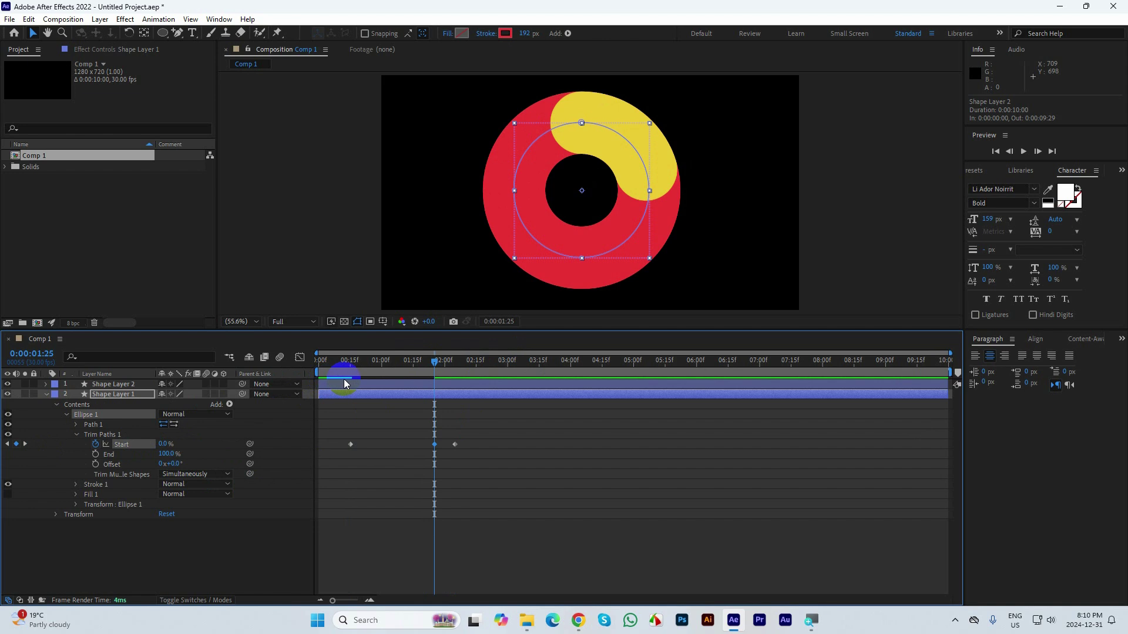
left_click(410, 384)
key("ctrl+z")
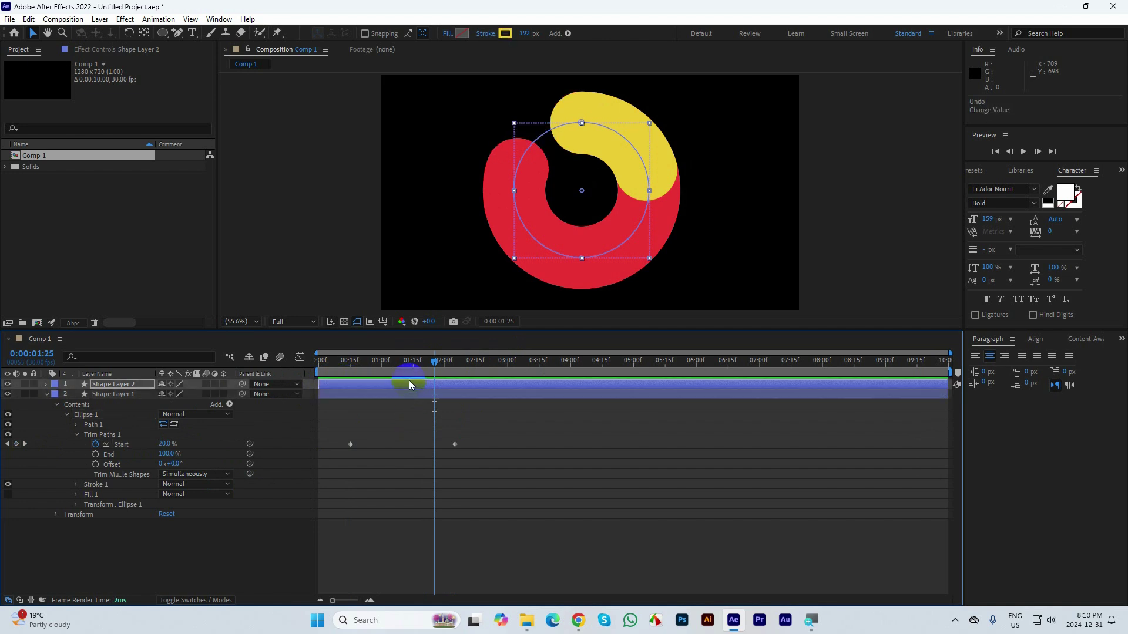
Step: Reveal Shape Layer 2's keyframes and move its second Start keyframe to 0:00:01:25
key("u")
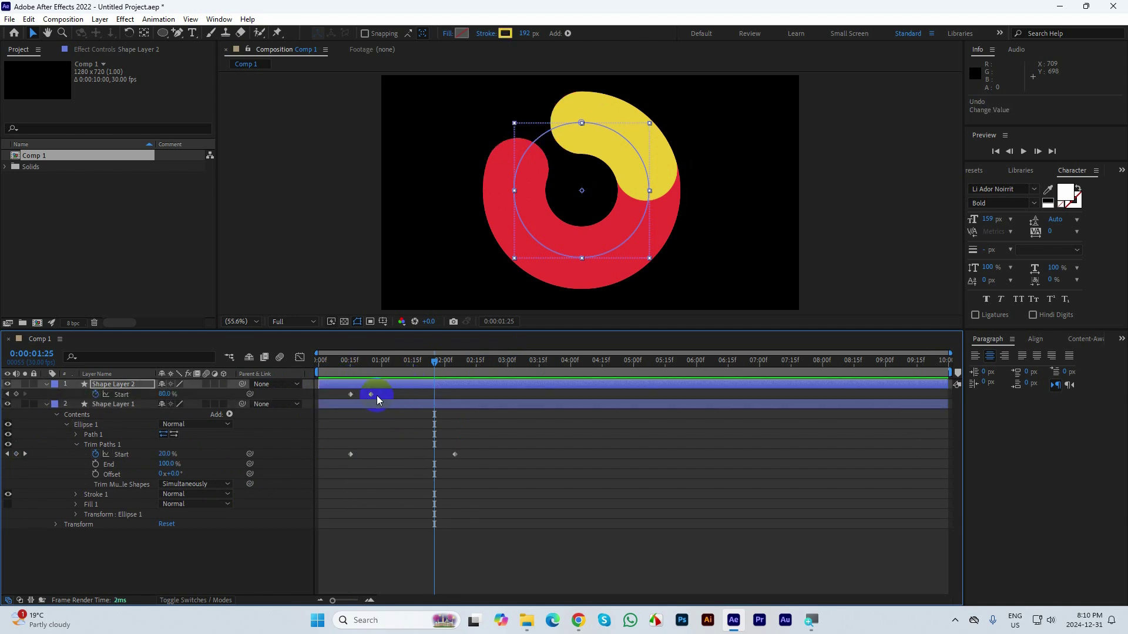
left_click_drag(376, 397, 437, 370)
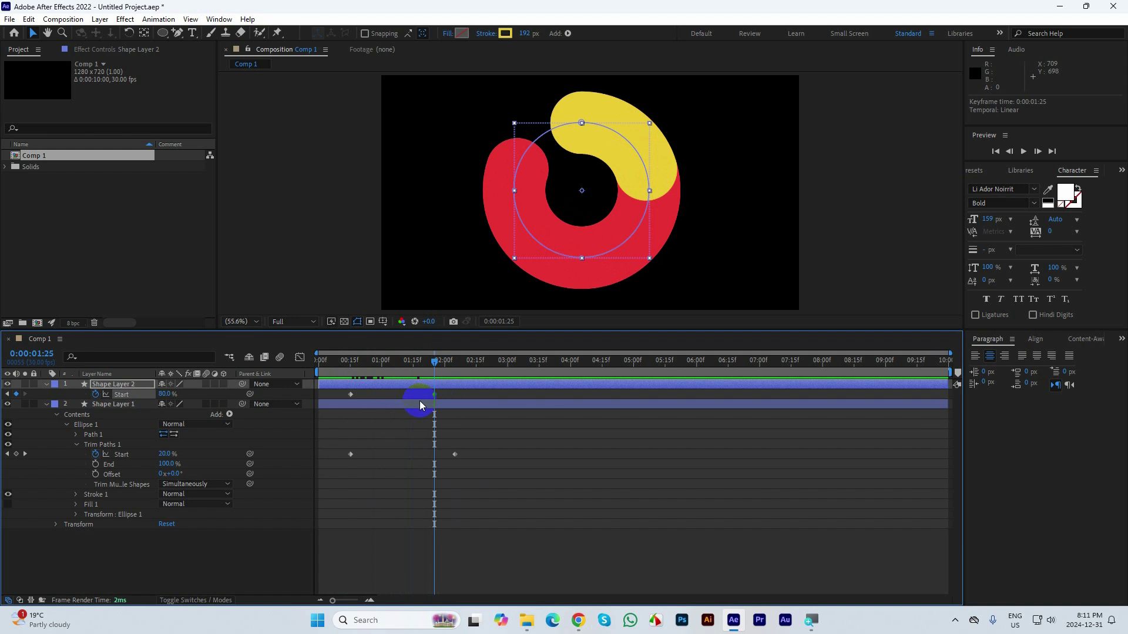
Step: Delete the yellow duplicate, Shape Layer 2
left_click_drag(448, 395, 332, 392)
left_click(442, 386)
key("Delete")
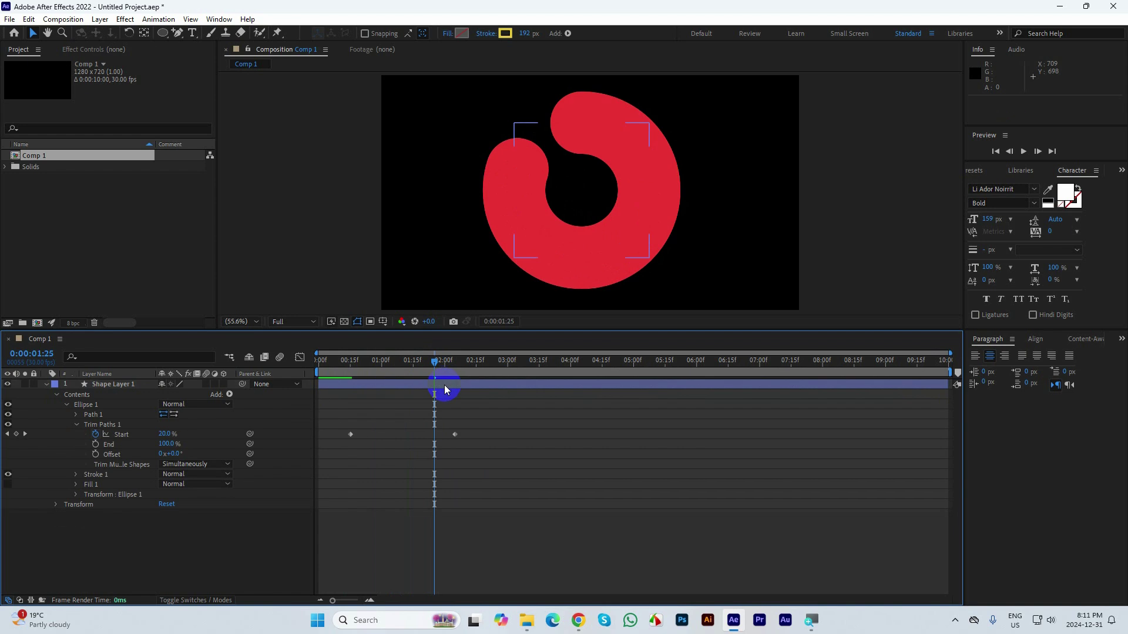
Step: Duplicate Shape Layer 1 with the time at 0:00:02:05 and recolor the copy's stroke yellow, #ECD434
left_click(444, 385)
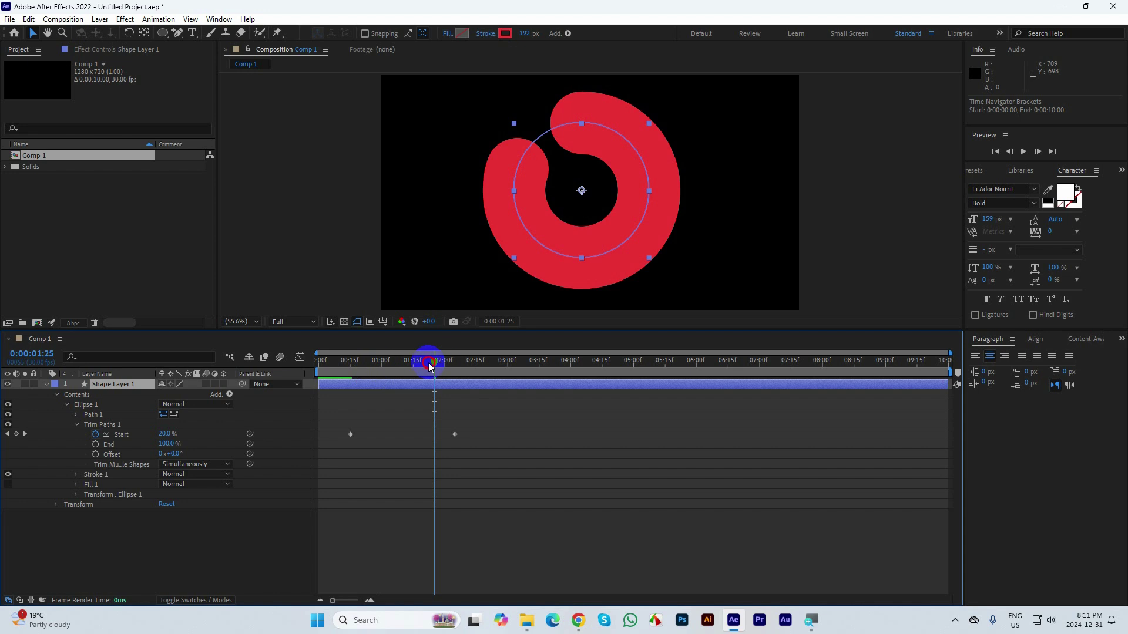
left_click_drag(428, 362, 456, 363)
left_click(473, 383)
key("ctrl+d")
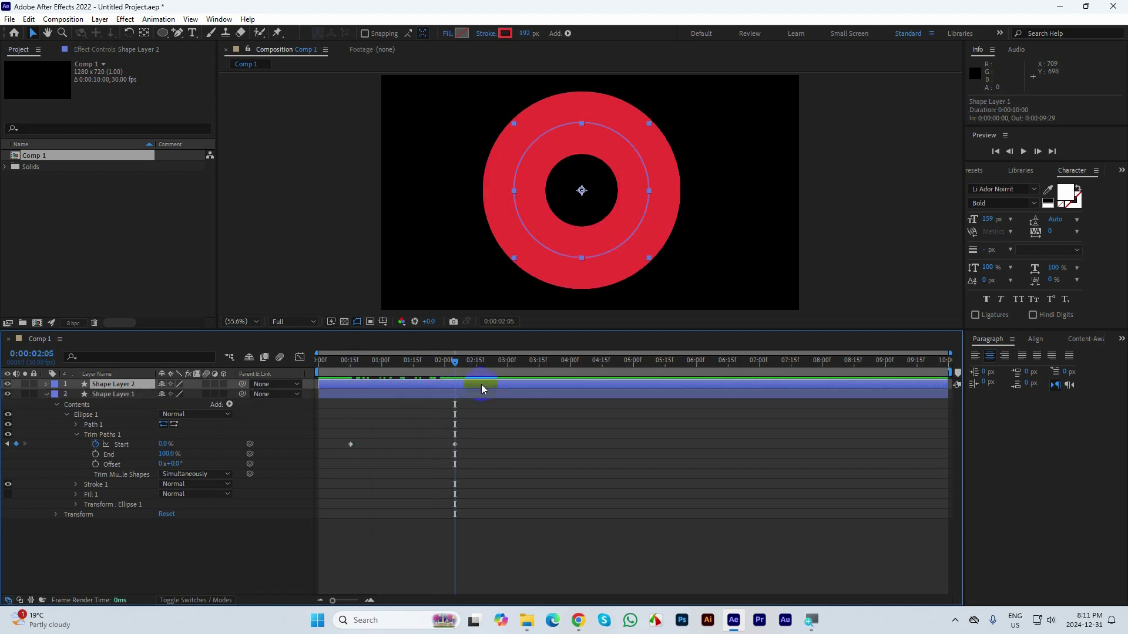
left_click(505, 33)
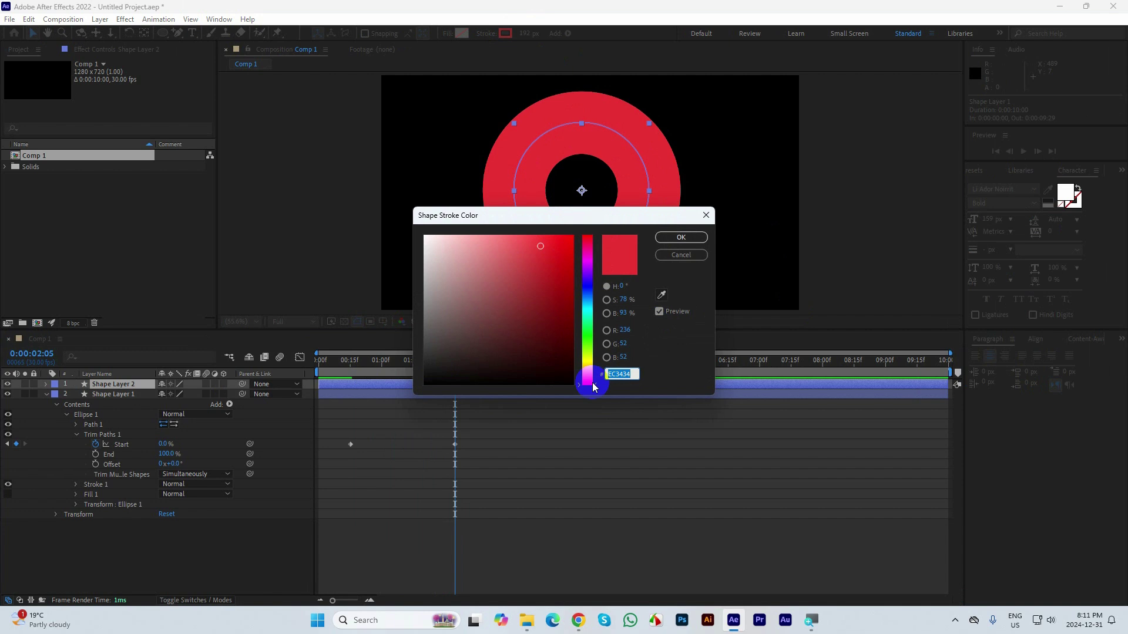
left_click_drag(593, 387, 595, 368)
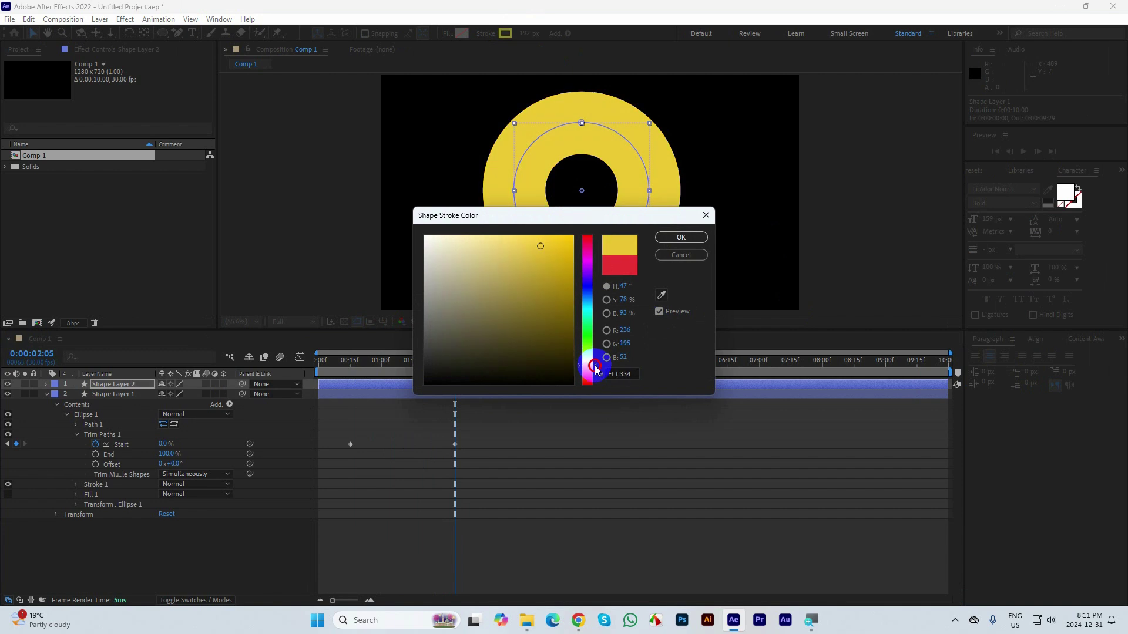
left_click(681, 237)
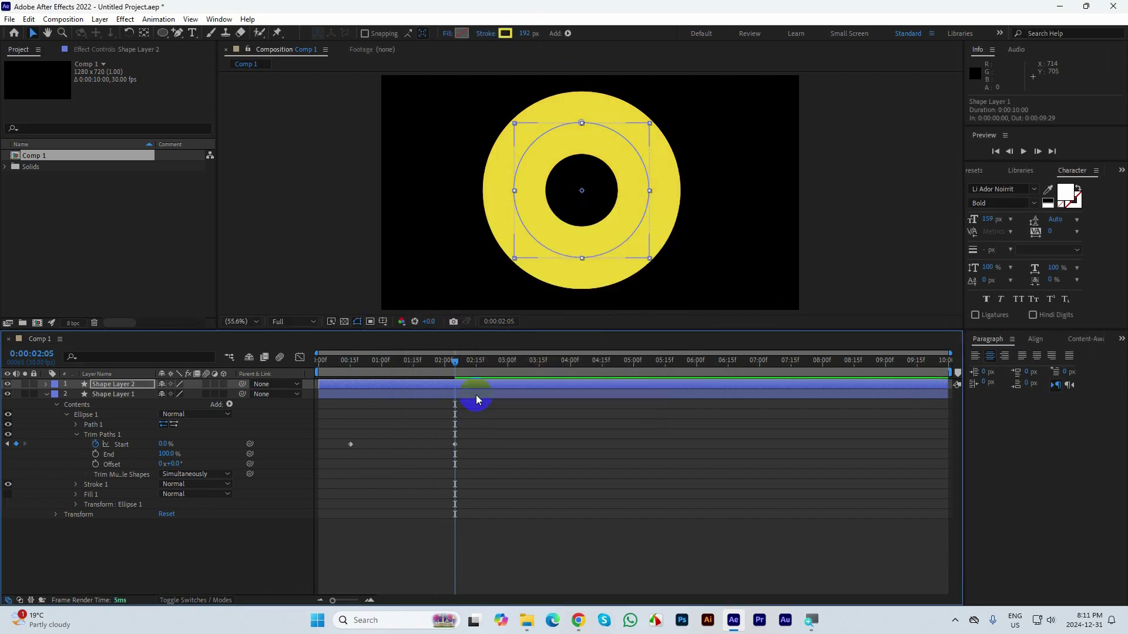
Step: Duplicate the yellow Shape Layer 2 and recolor the copy's stroke green, #41EC34
left_click(476, 386)
key("ctrl+d")
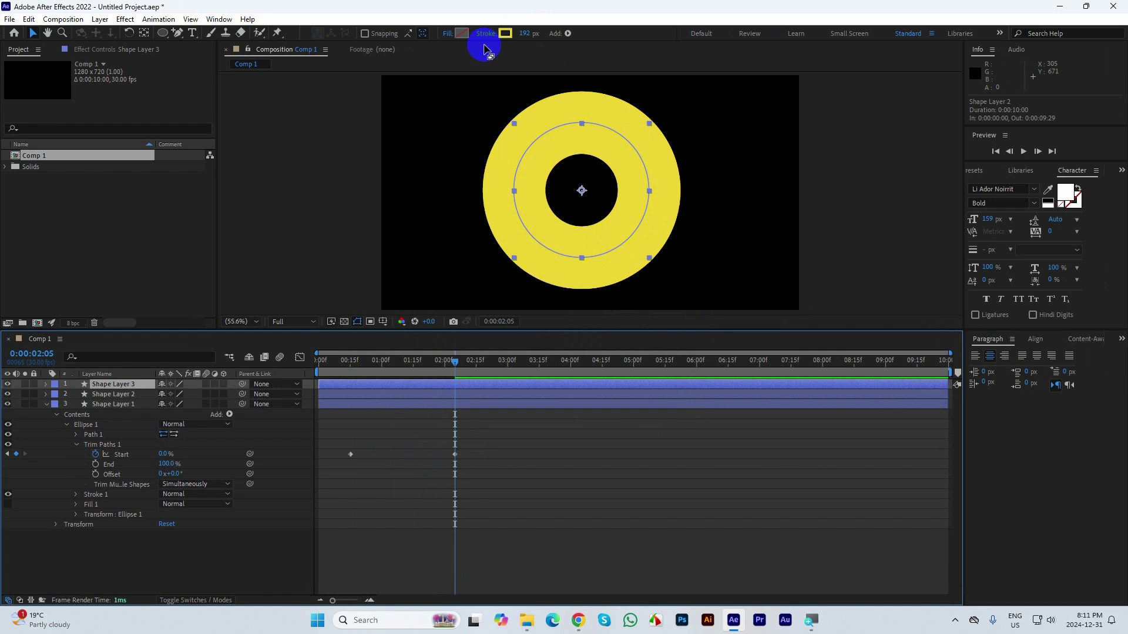
left_click(504, 33)
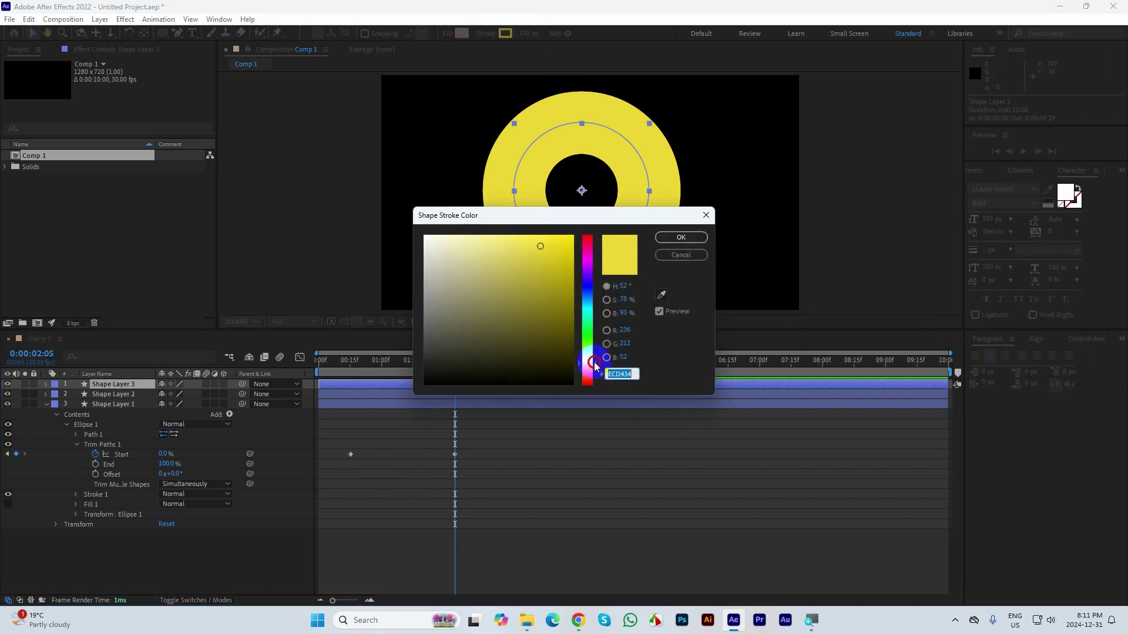
left_click_drag(593, 365, 595, 340)
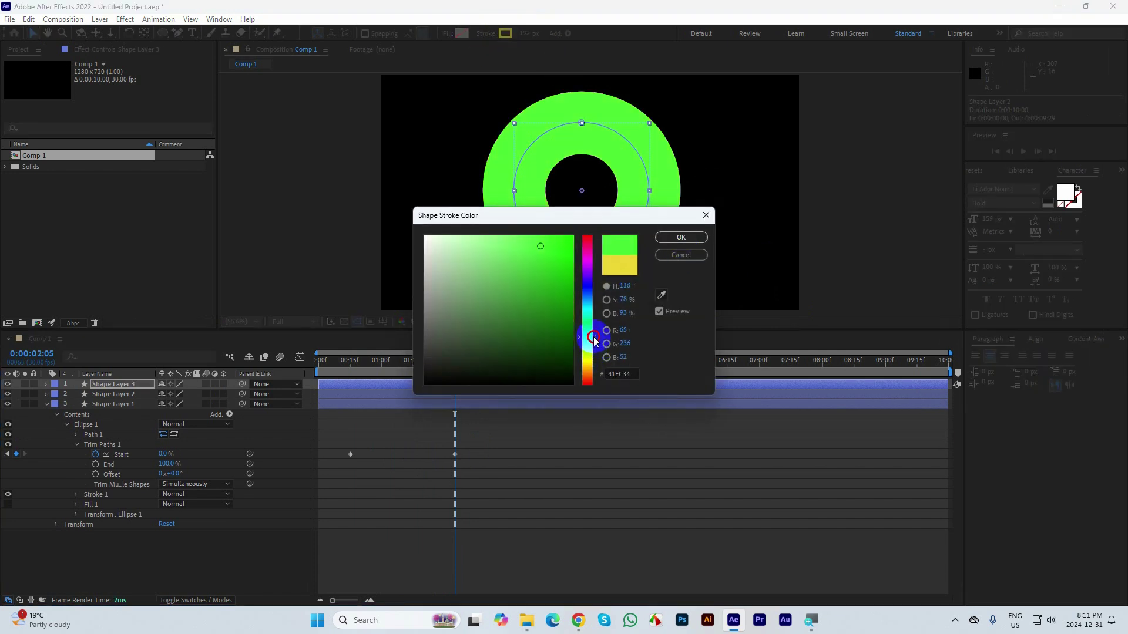
left_click(685, 236)
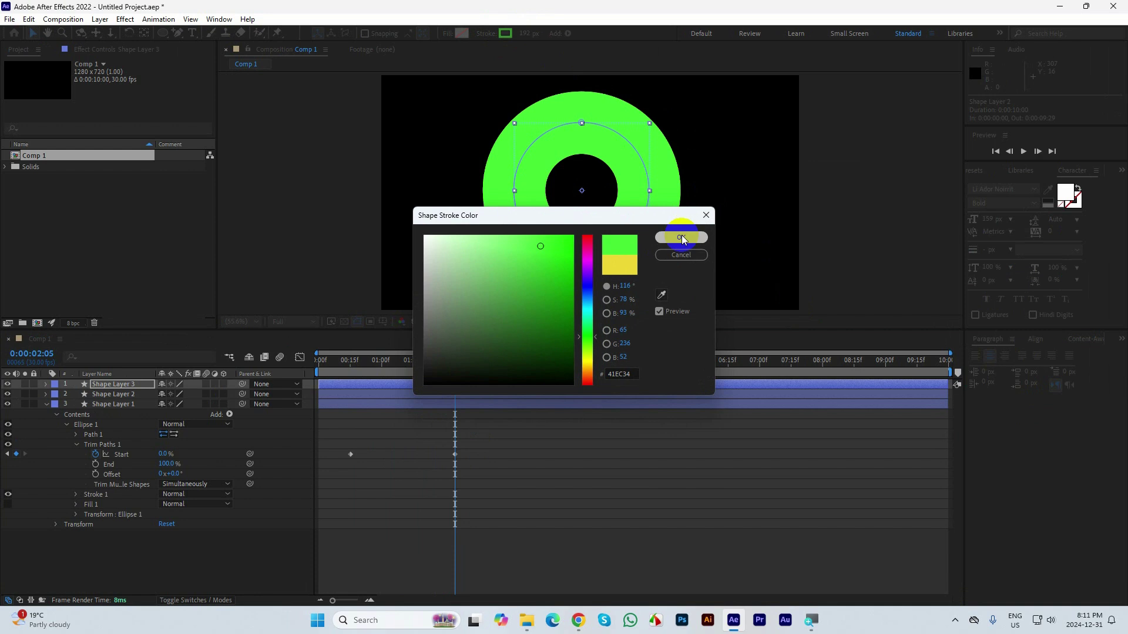
Step: Duplicate the green Shape Layer 3 and recolor the copy's stroke blue, #346CEC
left_click(488, 382)
key("ctrl+d")
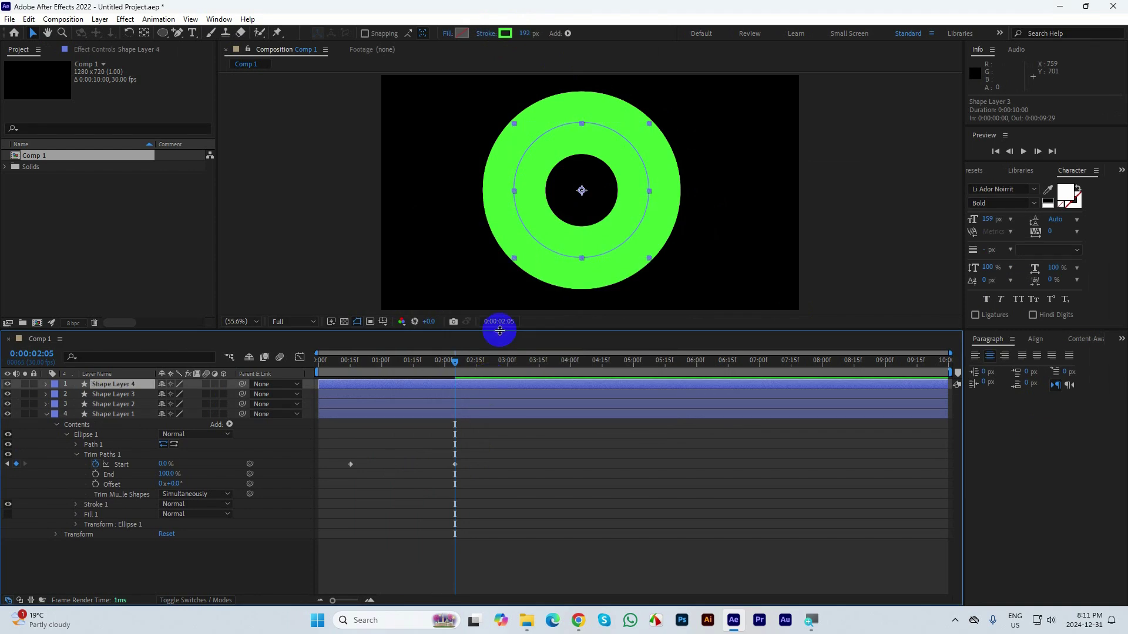
left_click(504, 33)
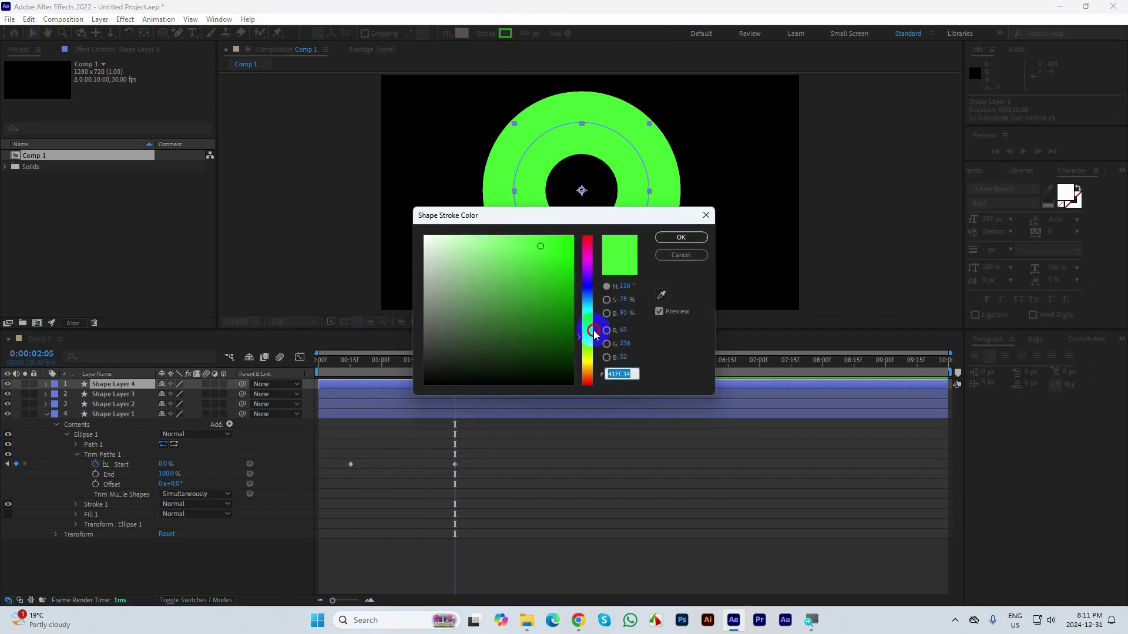
left_click_drag(593, 335, 598, 294)
left_click(692, 238)
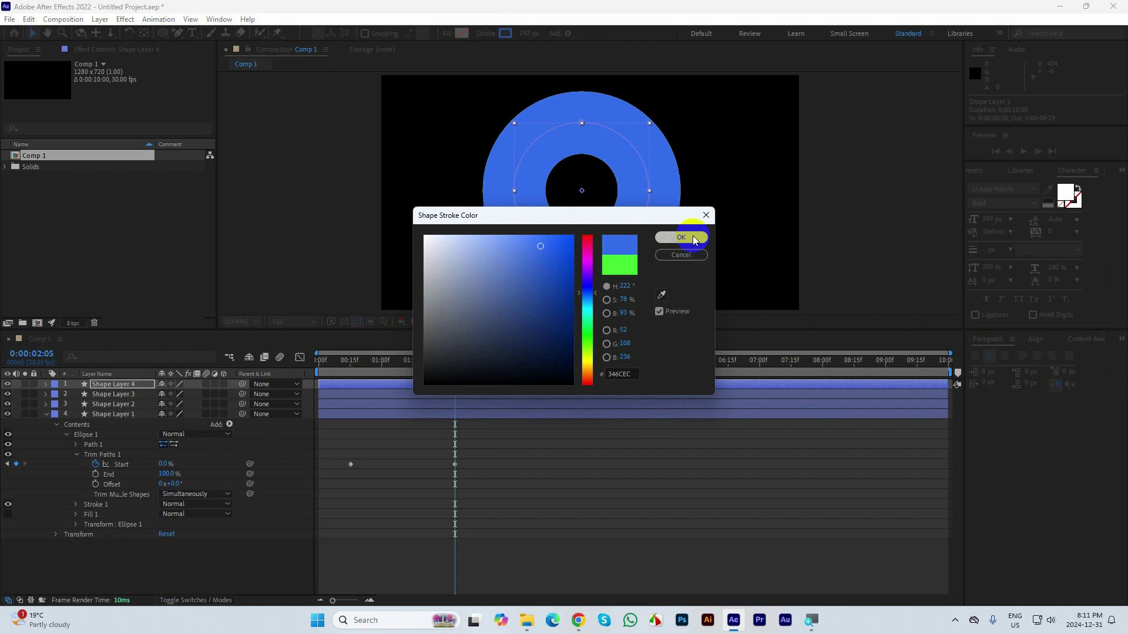
Step: Duplicate the blue Shape Layer 4 and recolor the copy's stroke magenta, #E534EC
left_click(488, 379)
key("ctrl+d")
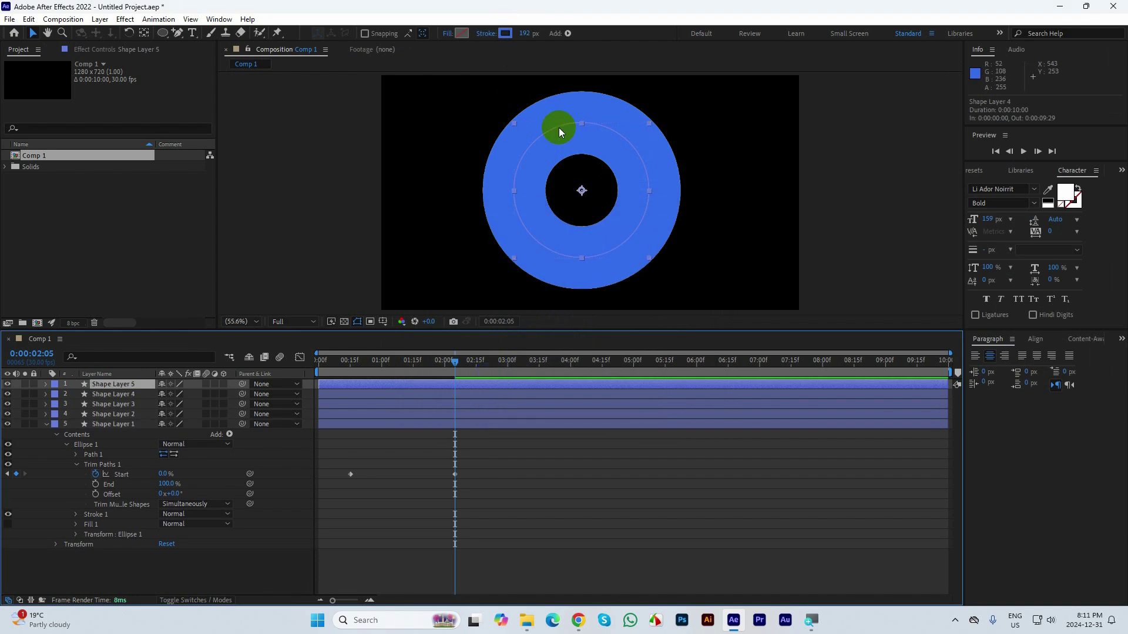
left_click(504, 33)
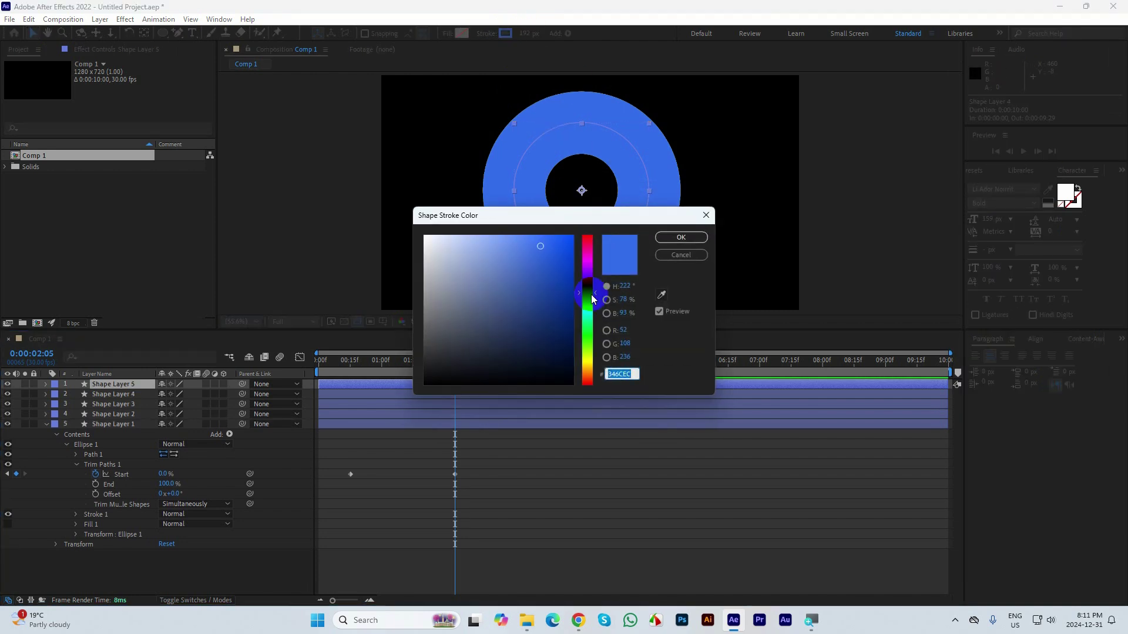
left_click_drag(592, 299, 592, 266)
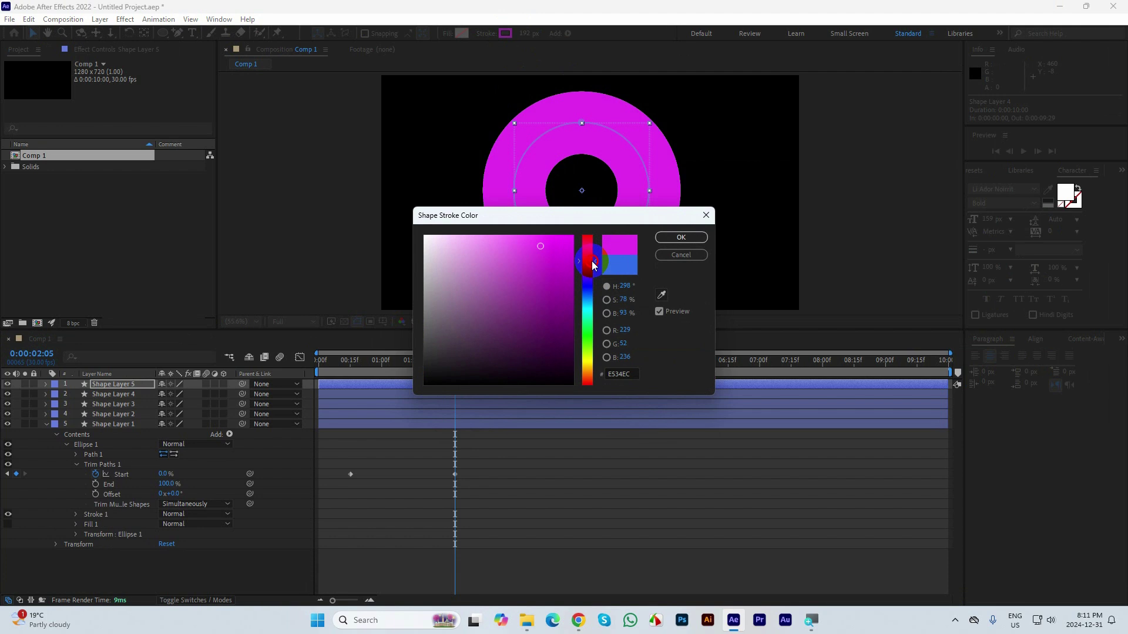
left_click(681, 237)
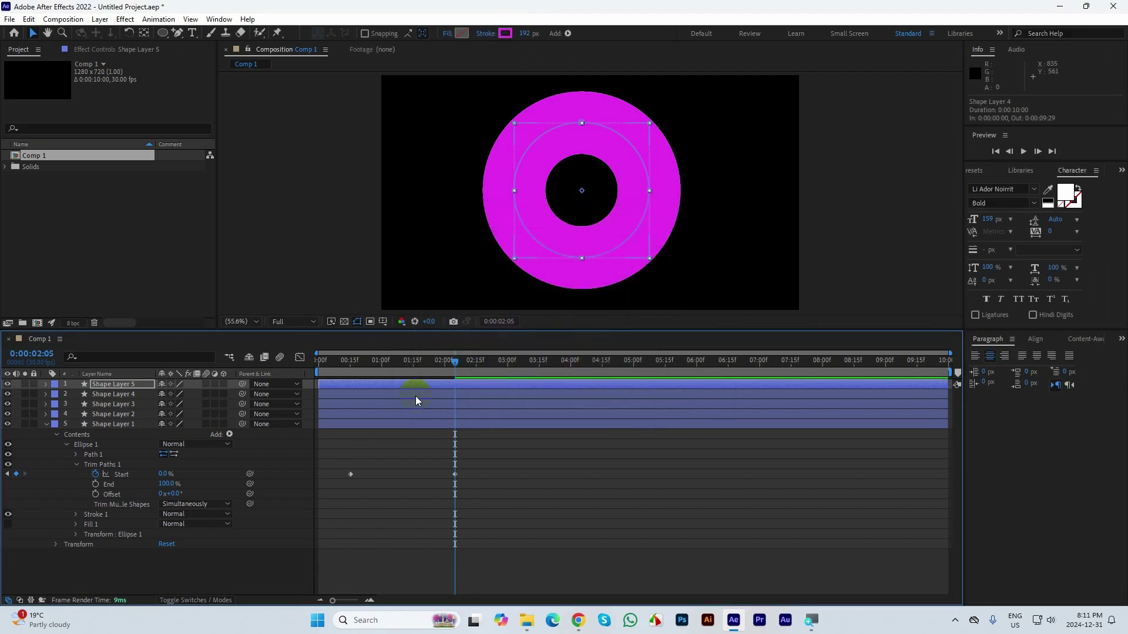
Step: Select all five shape layers and show only their keyframed Start properties, keeping the time at 0:00:02:05
left_click(459, 453)
key("ctrl+a")
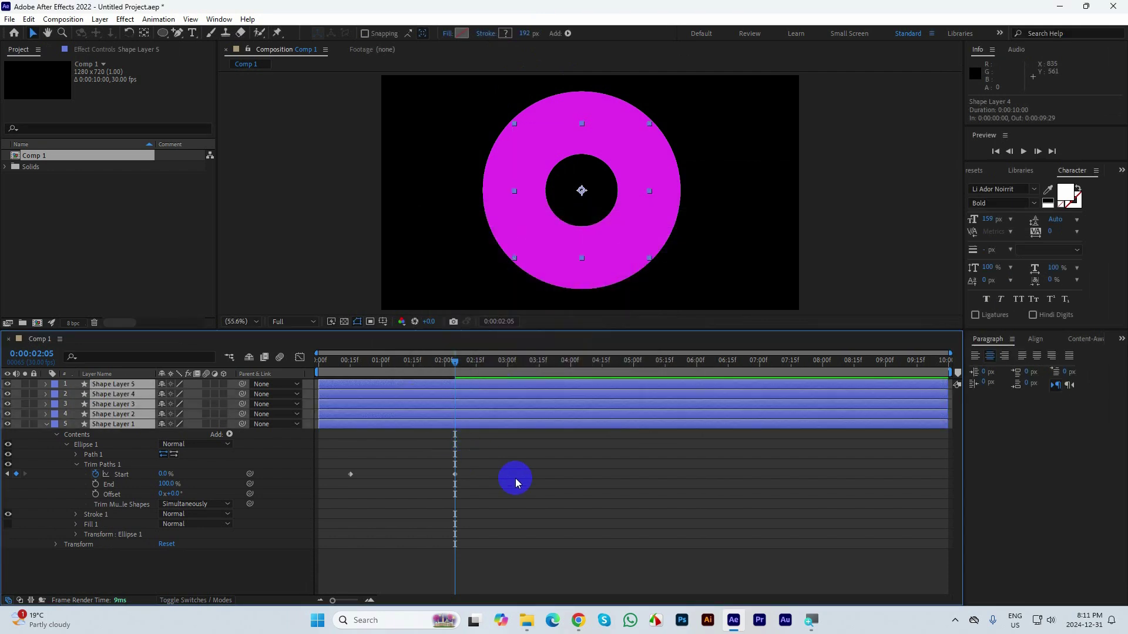
key("u")
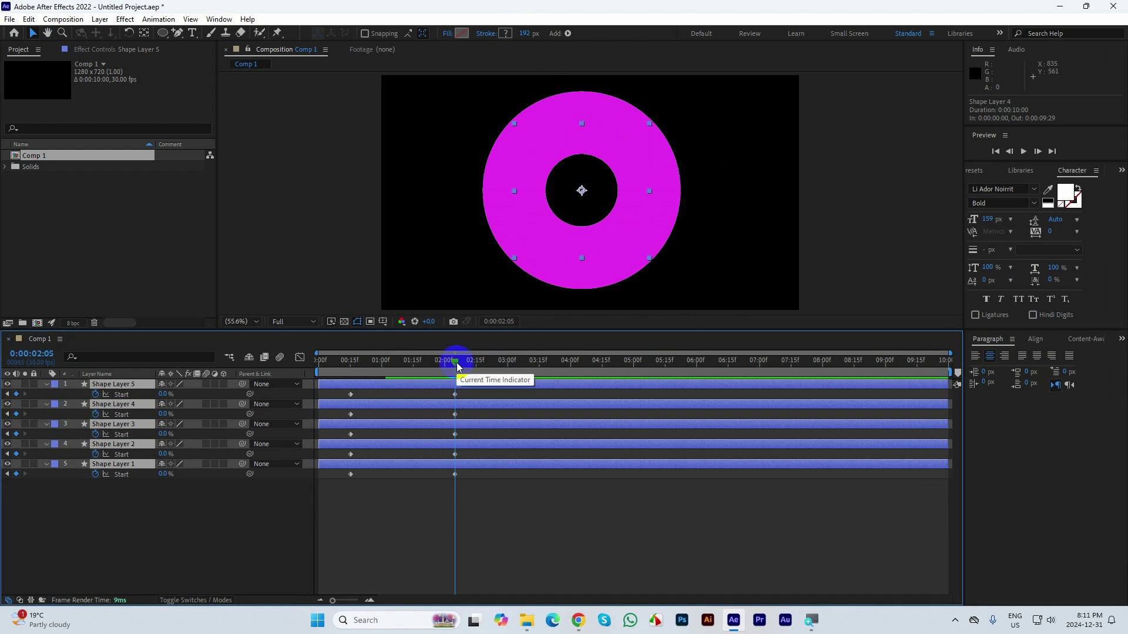
mouse_move(457, 363)
left_mouse_down()
mouse_move(347, 375)
mouse_move(457, 366)
left_mouse_up()
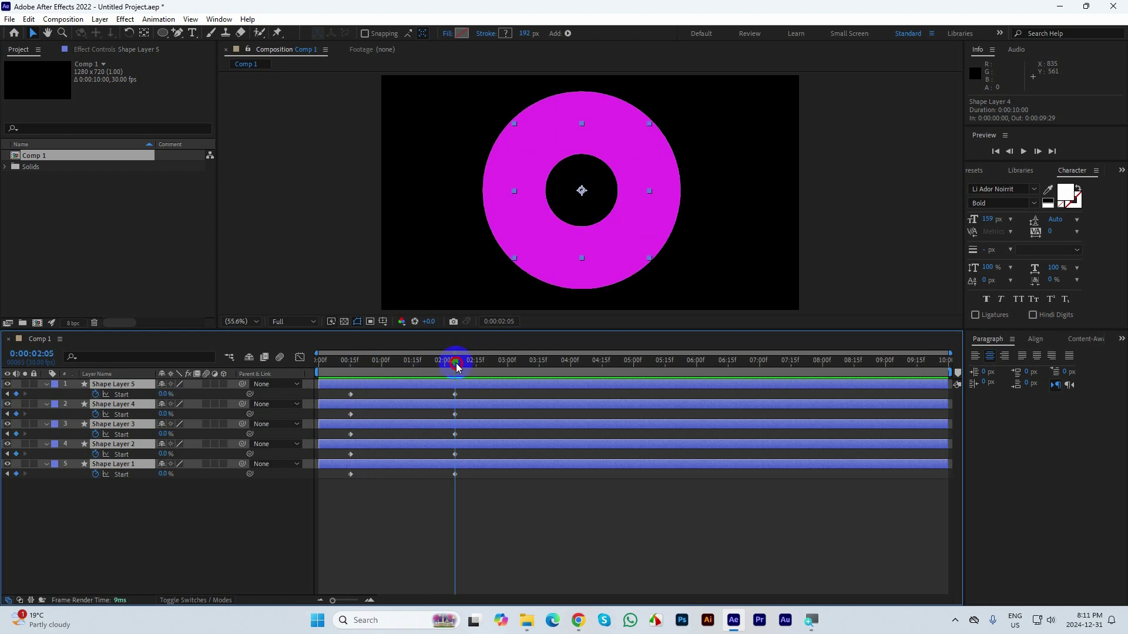
Step: Try to set the yellow Shape Layer 2's Start keyframe at 0:00:02:05 to 20%
left_click(469, 490)
left_click(455, 454)
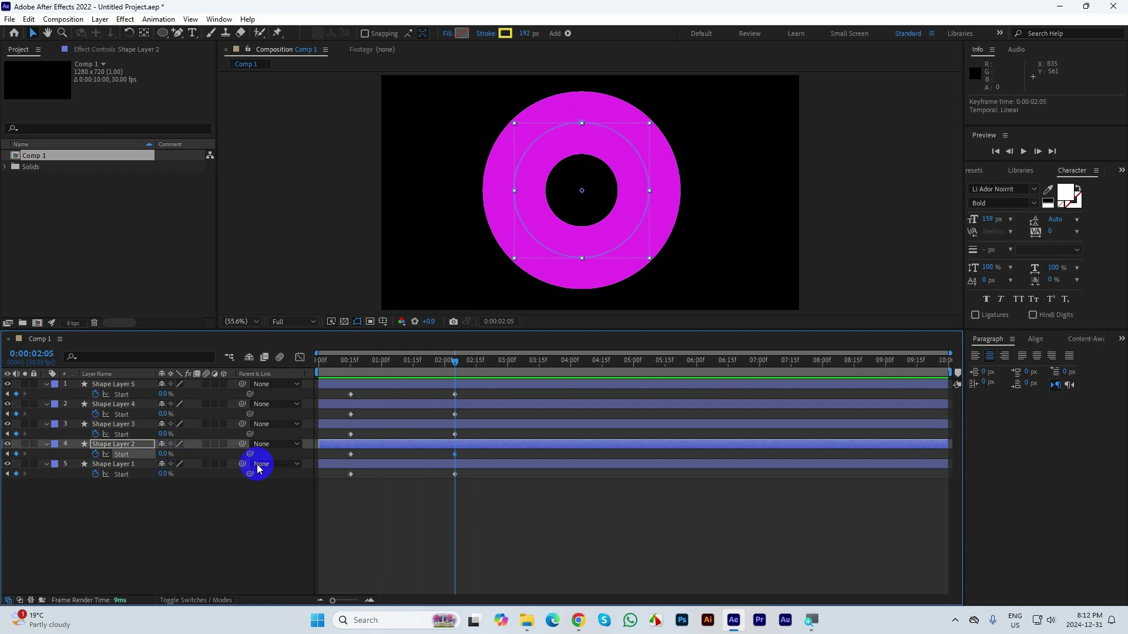
key("Return")
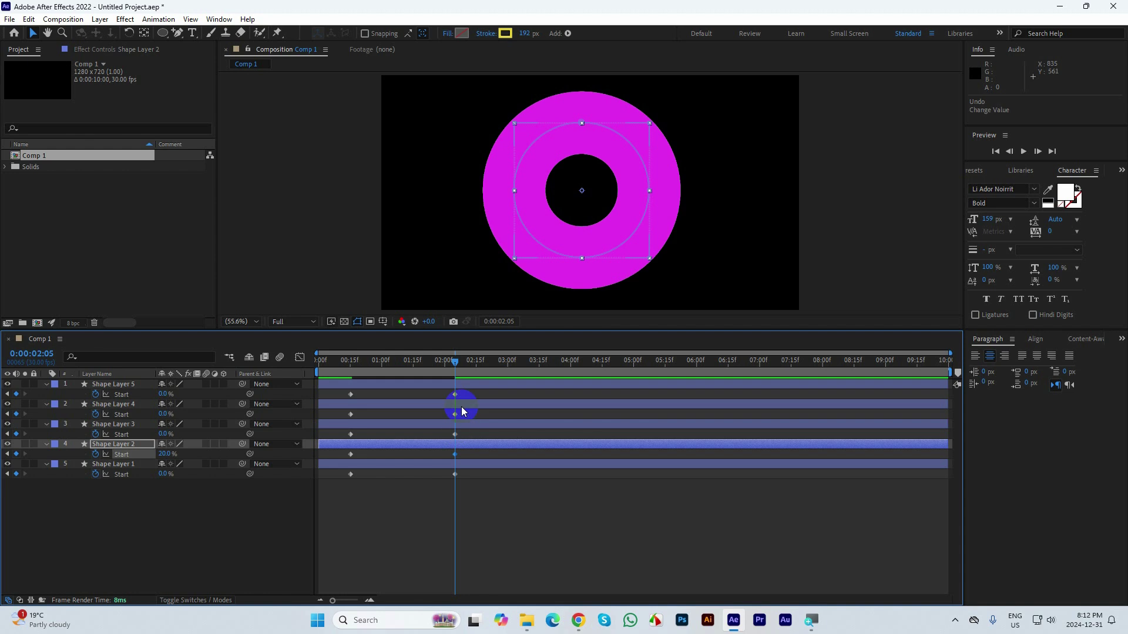
Step: Edit the magenta Shape Layer 5's Start percentage at the 0:00:02:05 keyframe, beginning the entry with 8
left_click(459, 385)
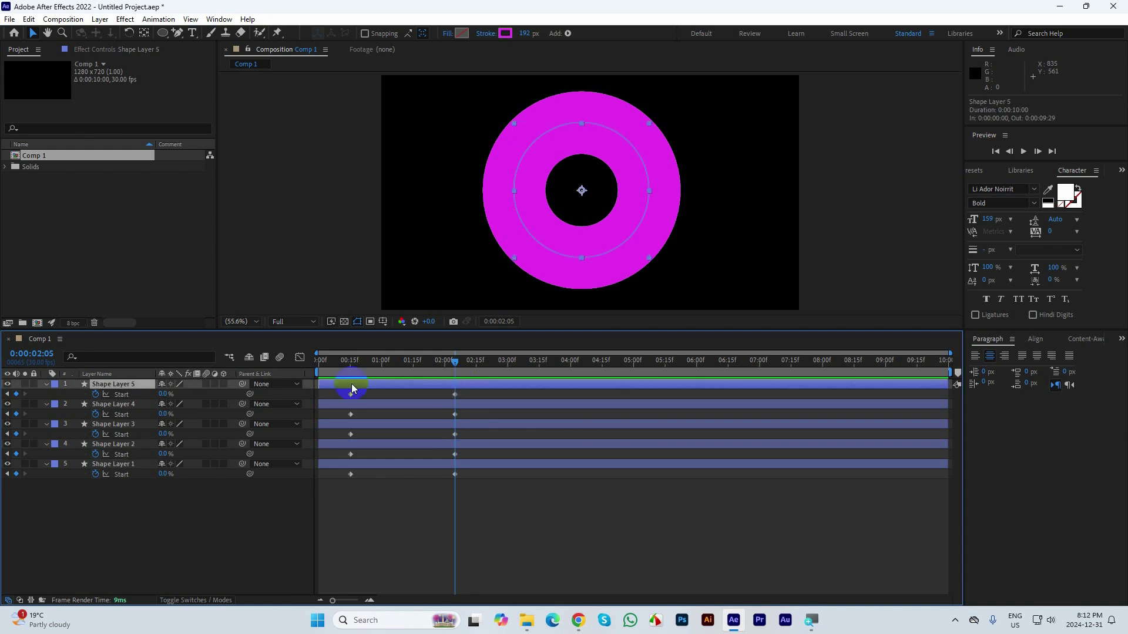
left_click(162, 398)
type("8")
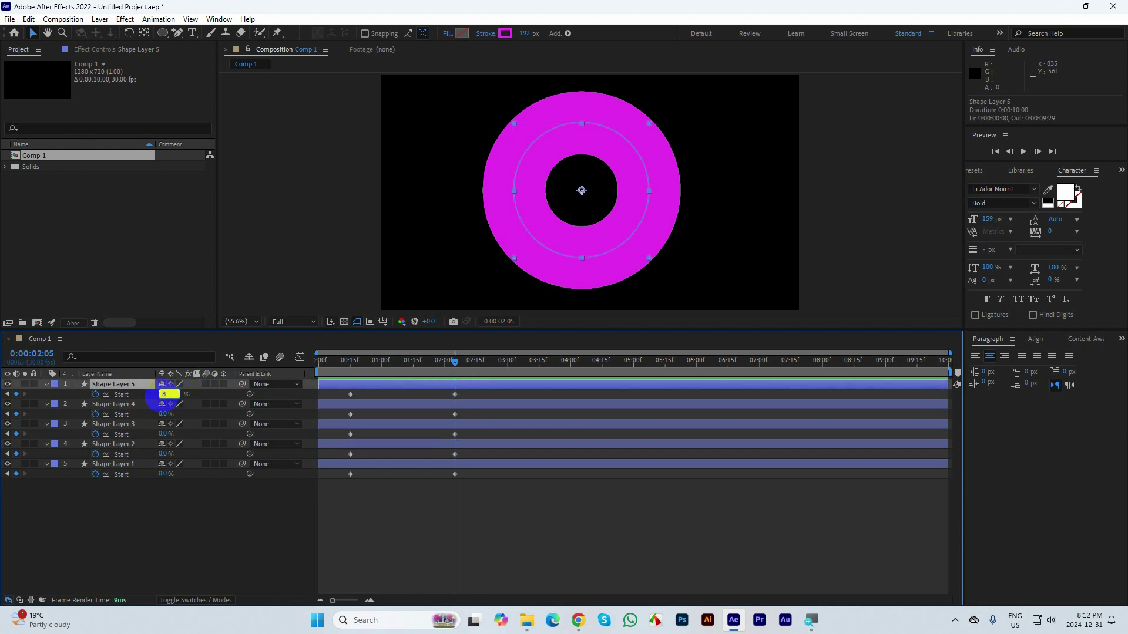
Step: Set the Start value at the 2:05 keyframe to 80% on Shape Layer 5 and 60% on Shape Layer 4
type("0")
key("Return")
left_click(621, 259)
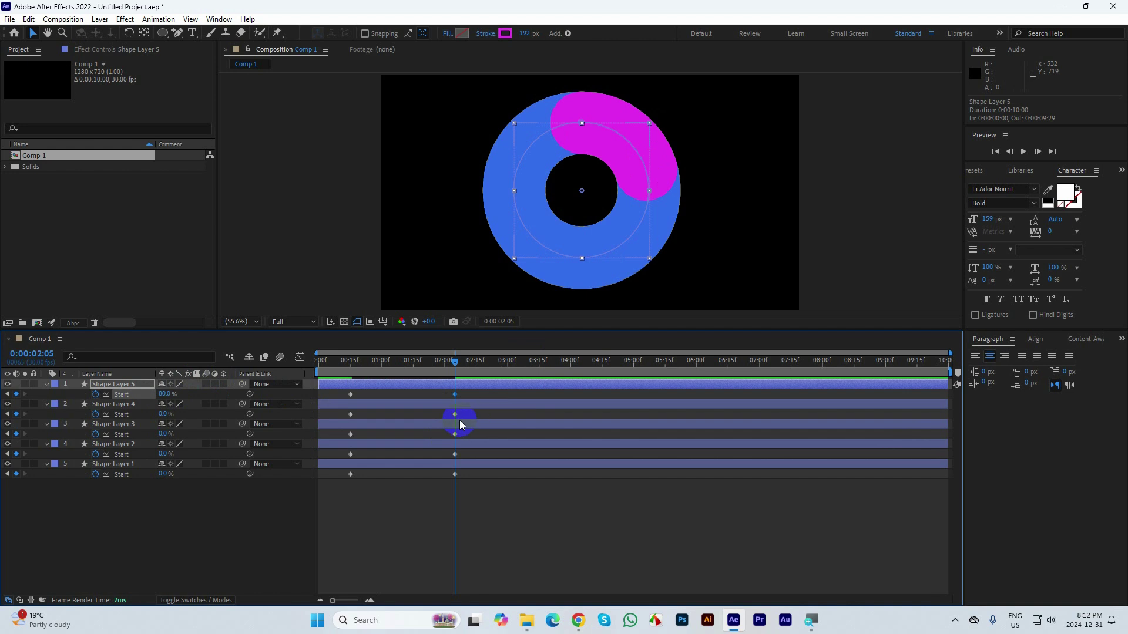
left_click(455, 415)
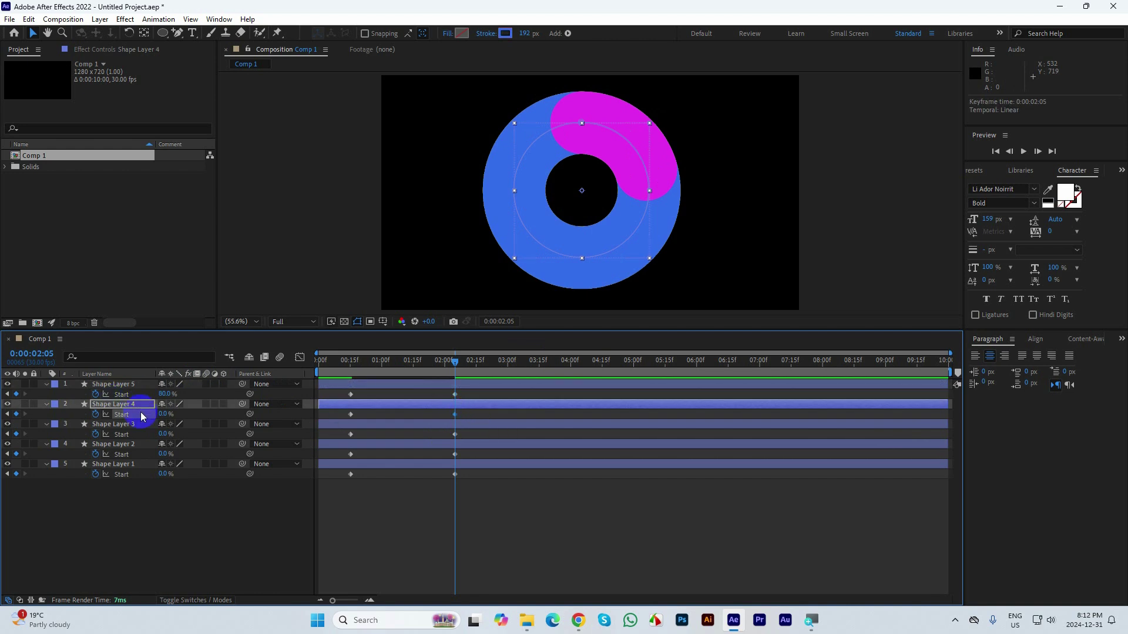
left_click(164, 414)
type("60")
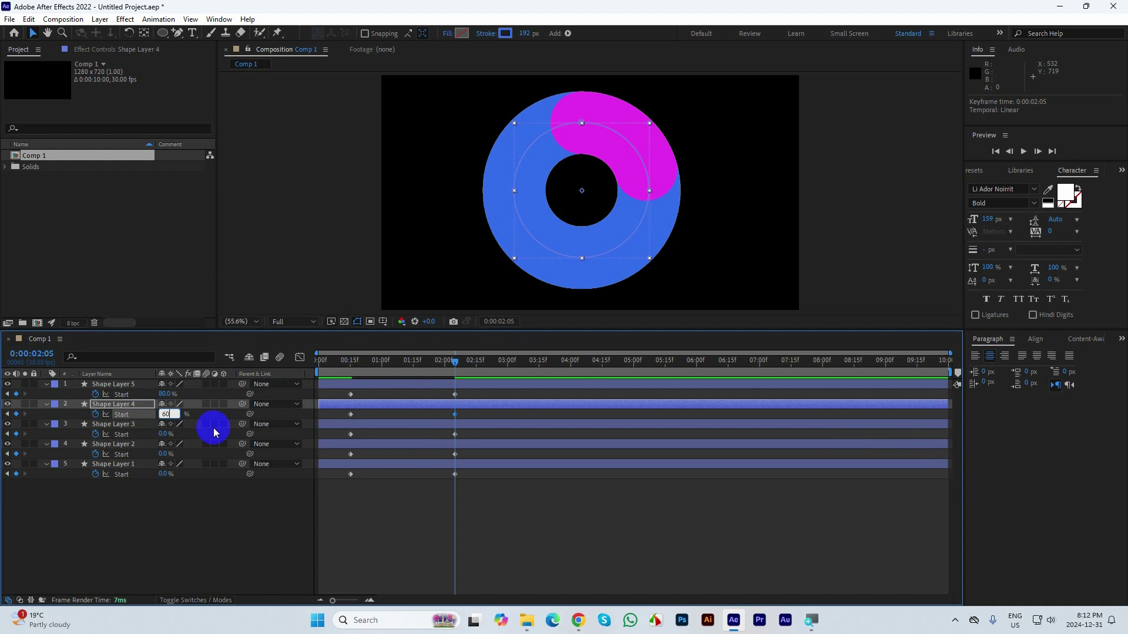
key("Return")
Step: Set the Start value at the 2:05 keyframe to 40% on Shape Layer 3 and 20% on Shape Layer 2
left_click(455, 434)
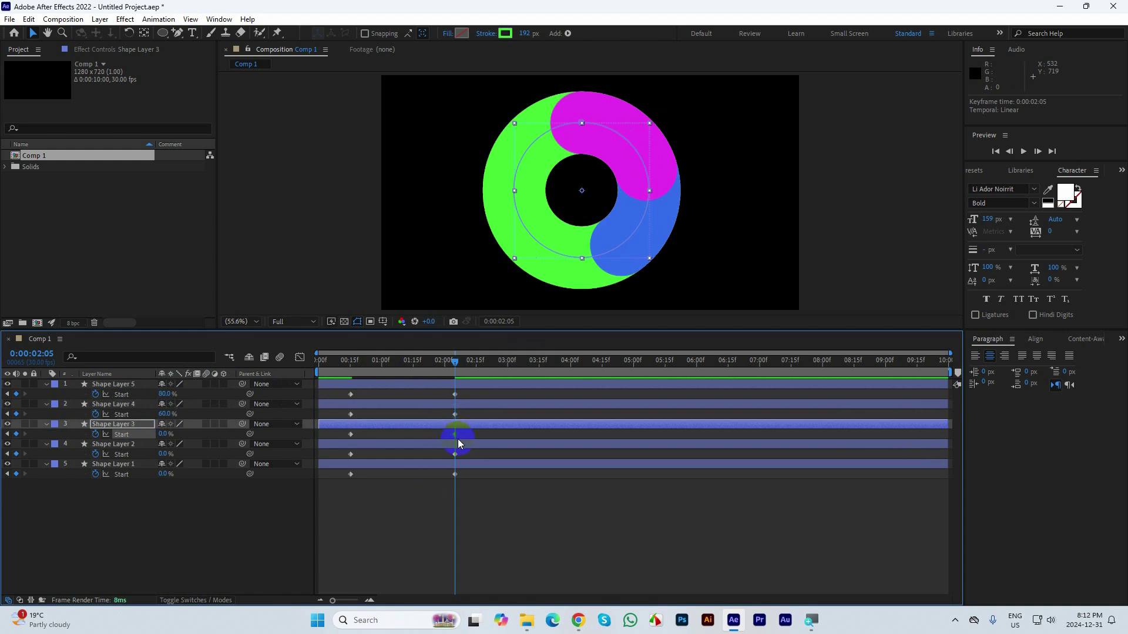
left_click(151, 435)
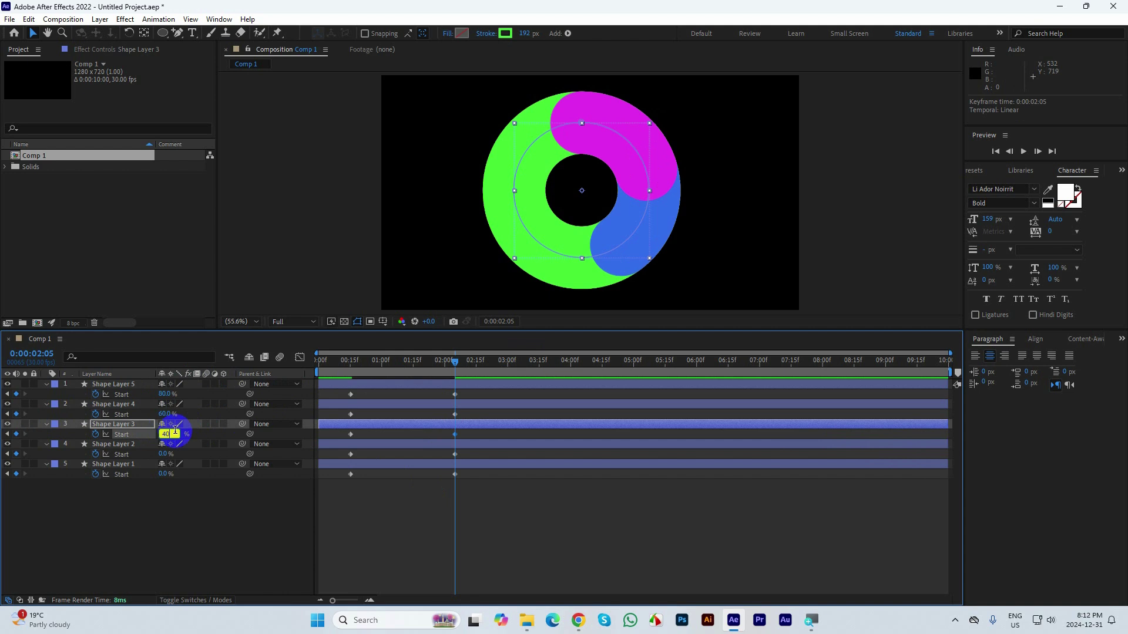
key("Return")
left_click(454, 454)
left_click(169, 455)
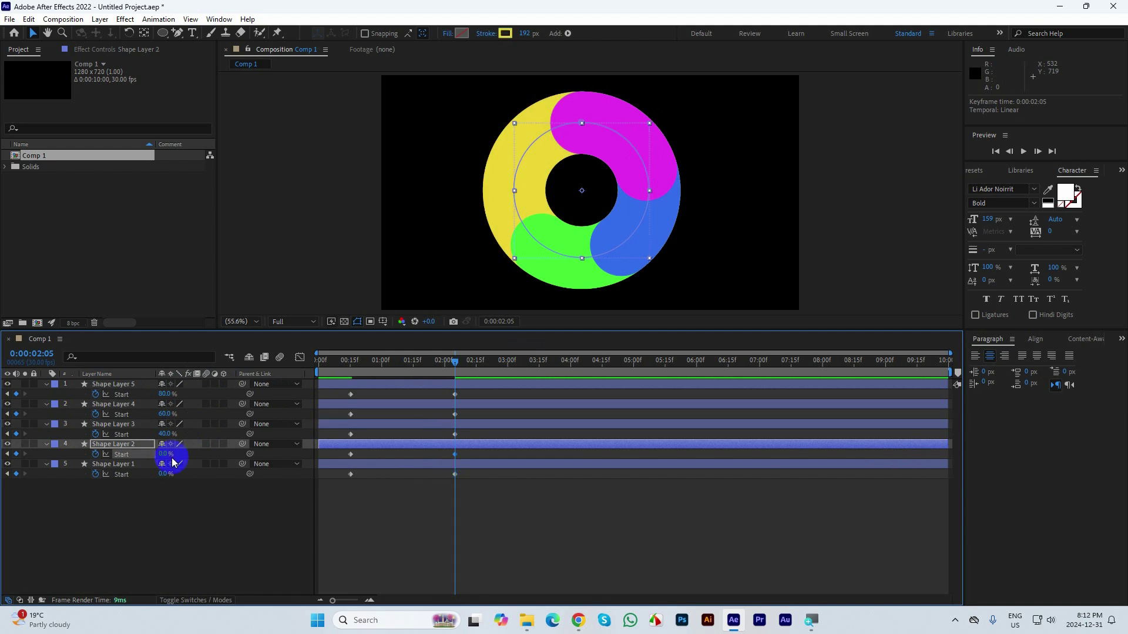
type("20")
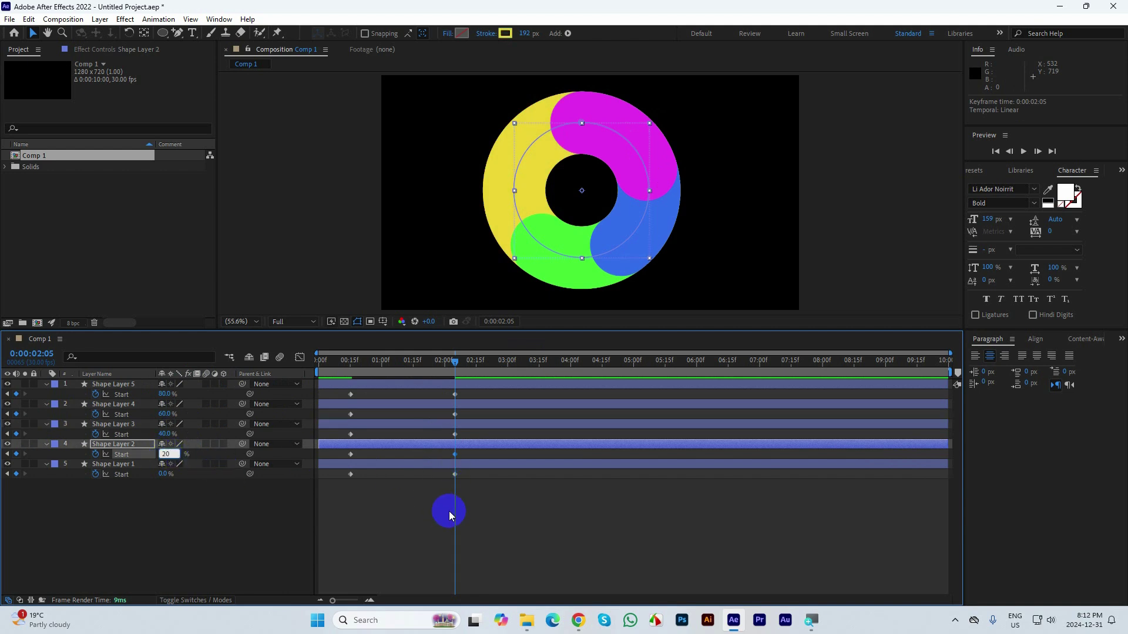
key("Return")
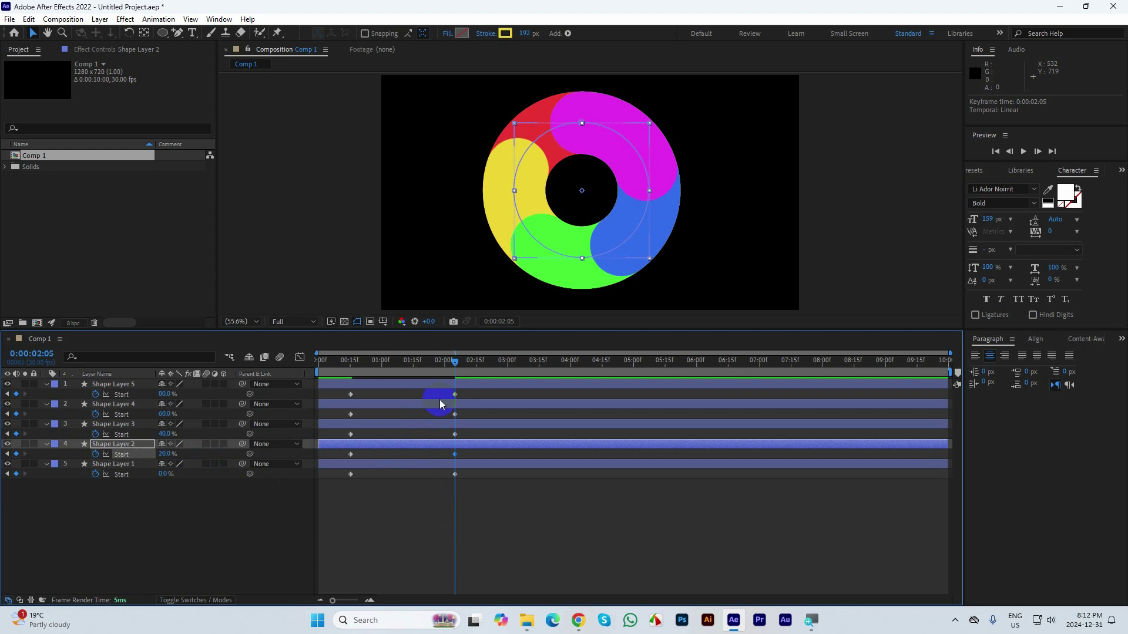
Step: Preview the five-colour ring animation from before the first keyframes
left_click_drag(454, 362, 332, 386)
left_click(632, 522)
key("space")
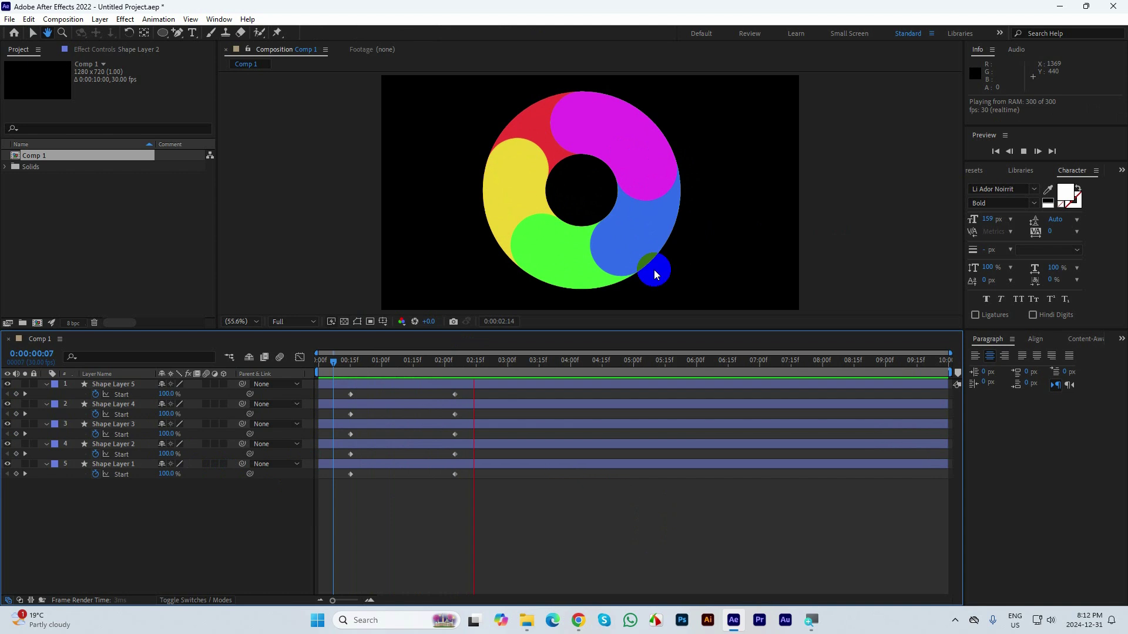
Step: Apply Easy Ease to all Start keyframes of the five shape layers
mouse_move(486, 359)
left_mouse_down()
mouse_move(360, 395)
mouse_move(456, 396)
left_mouse_up()
left_click_drag(527, 503, 340, 390)
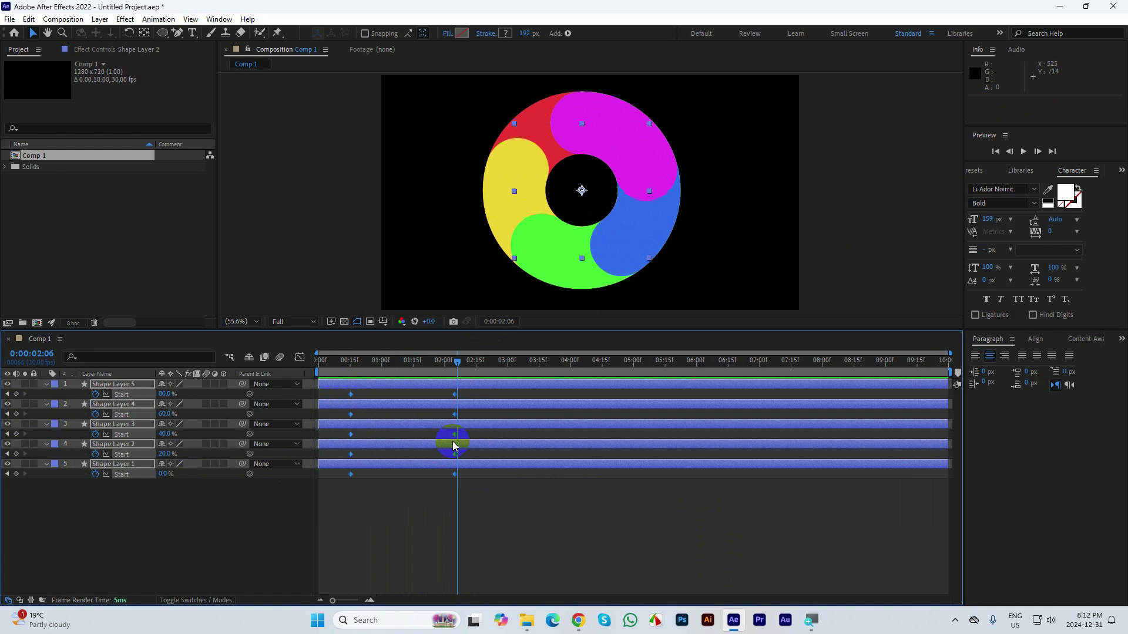
key("F9")
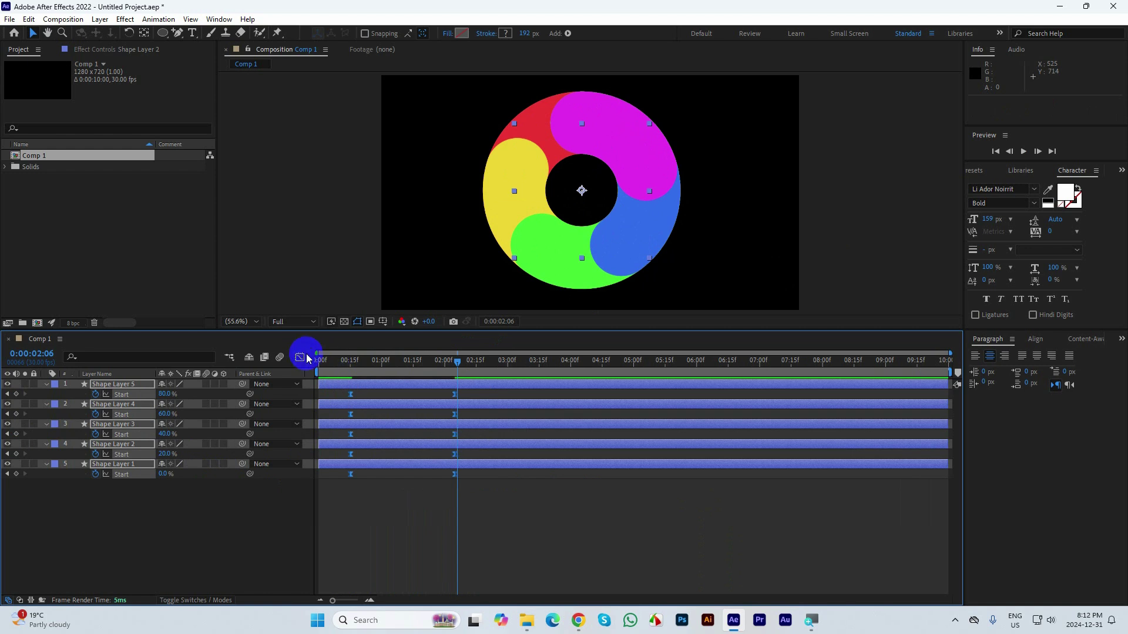
Step: Adjust the easing into the last Start keyframes of all five layers in the speed graph, then return to the layer bars
left_click(300, 358)
left_click_drag(506, 442, 424, 396)
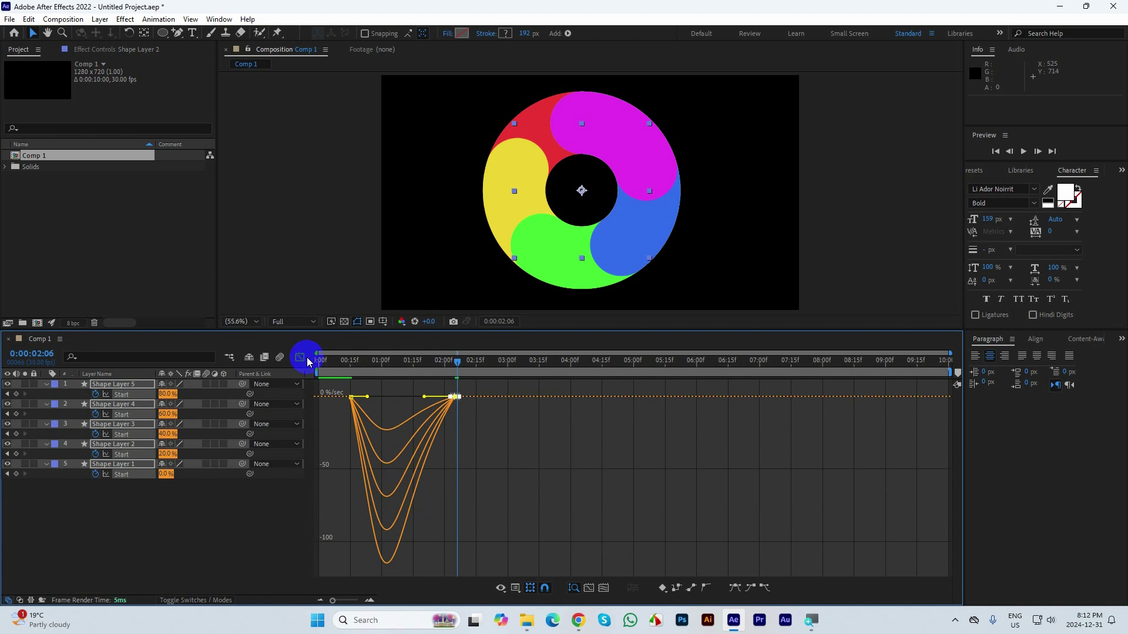
left_click(300, 357)
Step: Play back the eased ring animation from near the start of the composition
left_click(327, 362)
key("space")
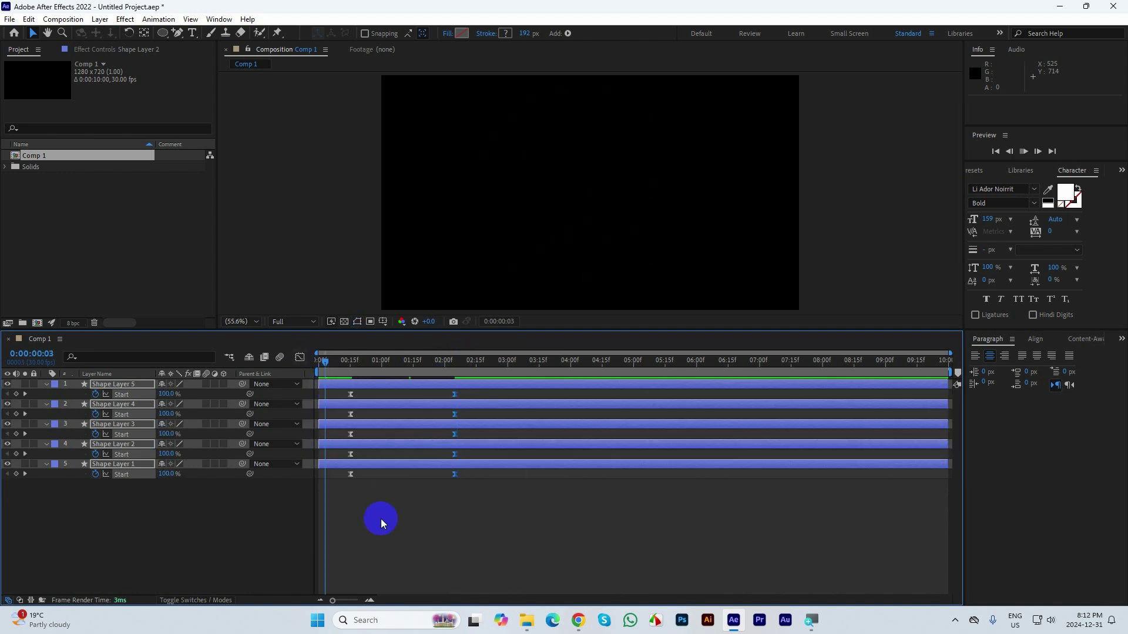
left_click(428, 521)
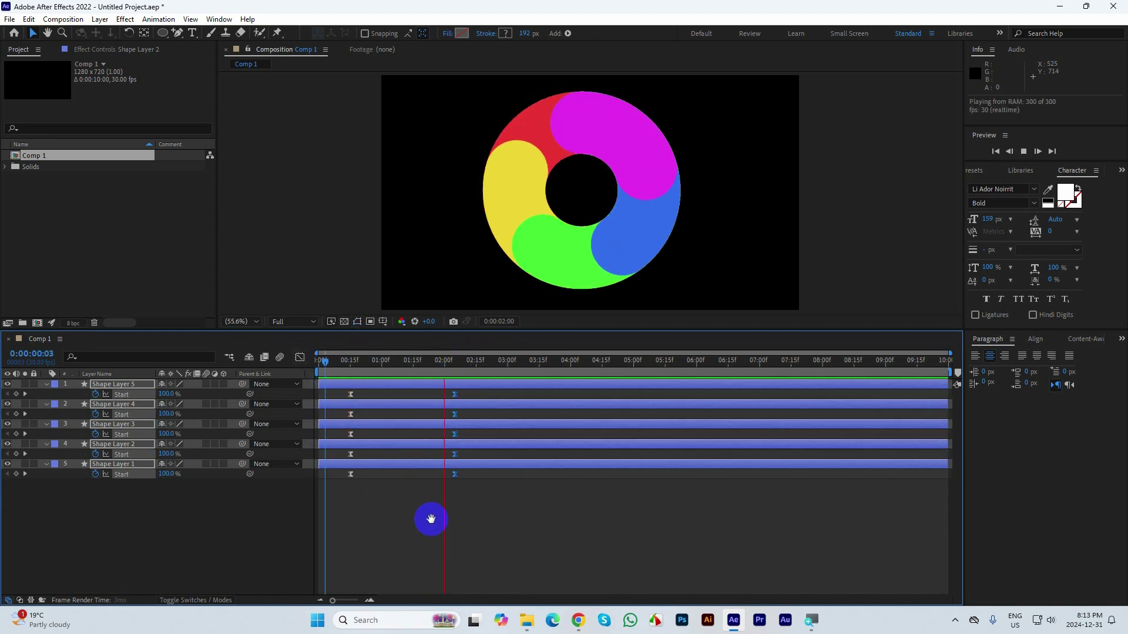
Step: Move the last Start keyframes of all five layers earlier to 1:06 and preview the faster animation
left_click_drag(456, 480, 395, 473)
left_click_drag(462, 368, 344, 383)
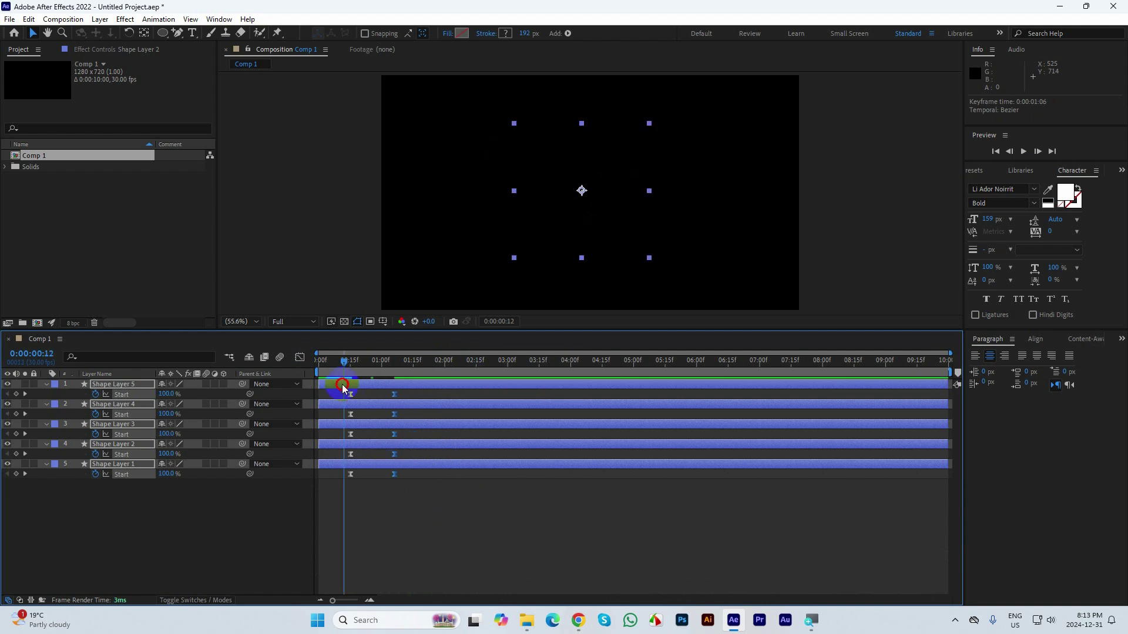
key("space")
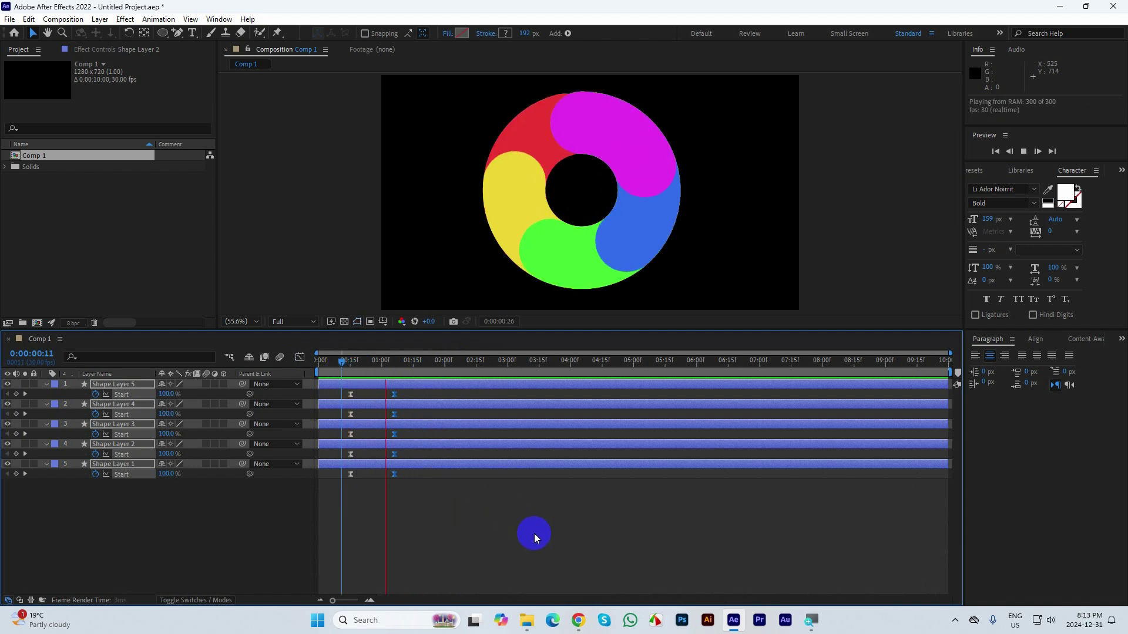
key("space")
Step: Stagger the Start keyframe pairs of Shape Layers 2 to 5, each about two frames after the layer below it
mouse_move(407, 365)
left_mouse_down()
mouse_move(359, 375)
mouse_move(375, 365)
left_mouse_up()
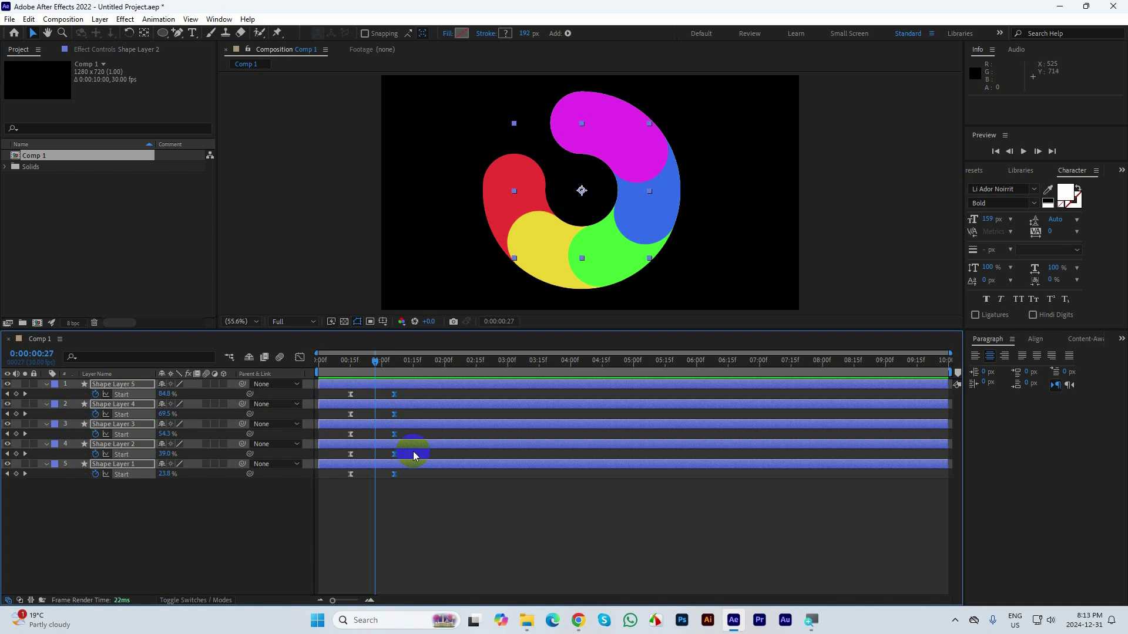
left_click(417, 460)
left_click_drag(411, 452, 346, 389)
left_click_drag(394, 454, 327, 364)
Step: Preview the staggered ring animation several times from near the start, stopping once all segments are drawn
key("space")
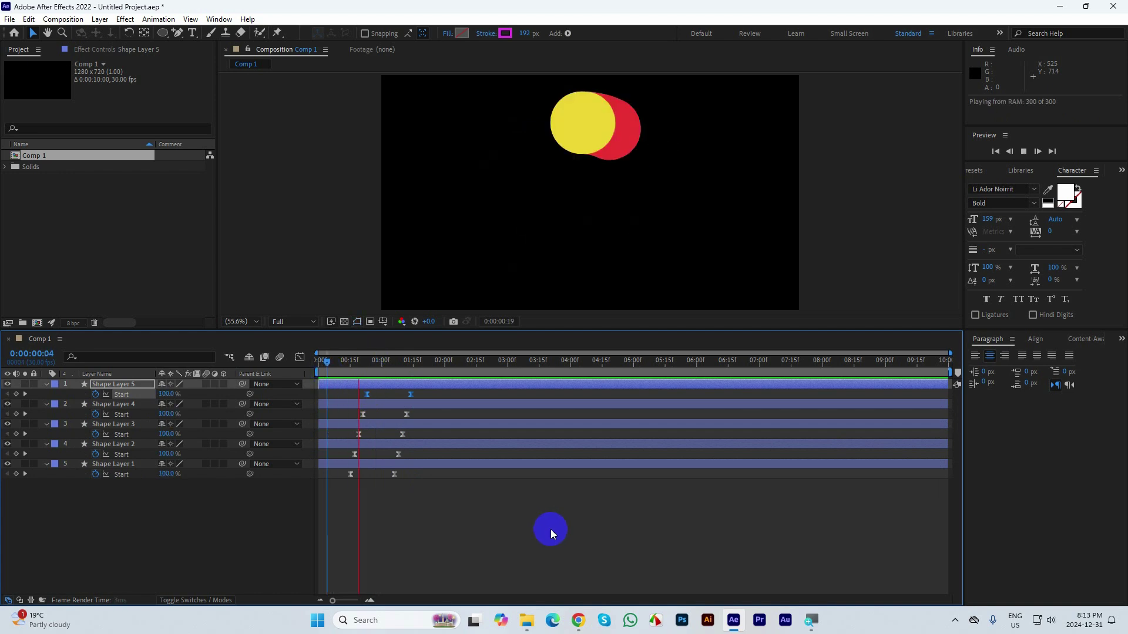
key("space")
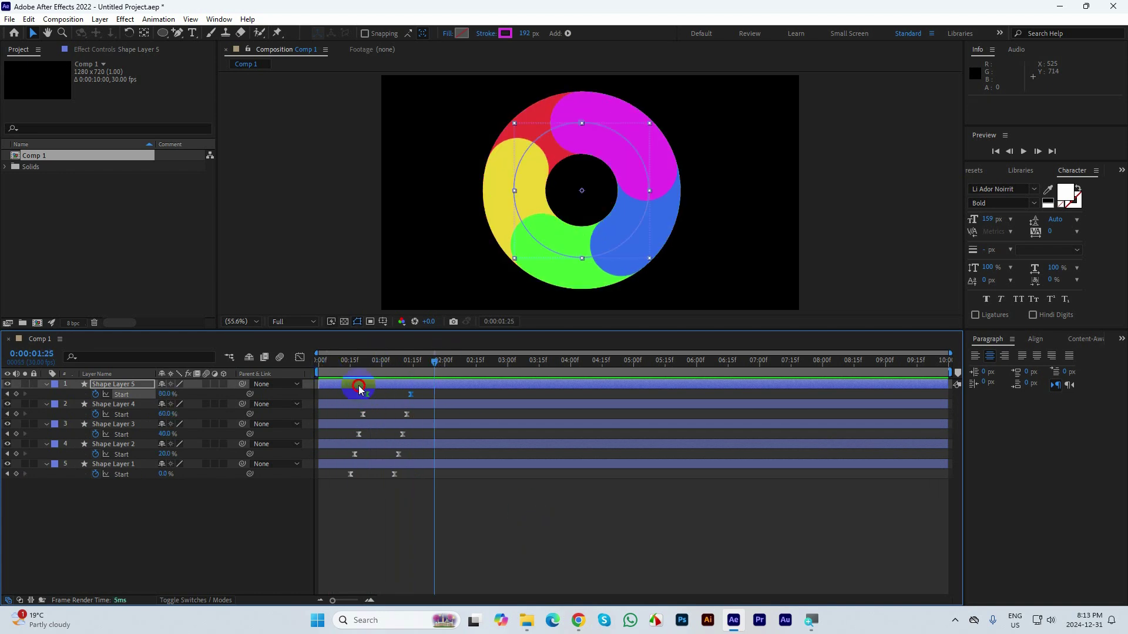
key("space")
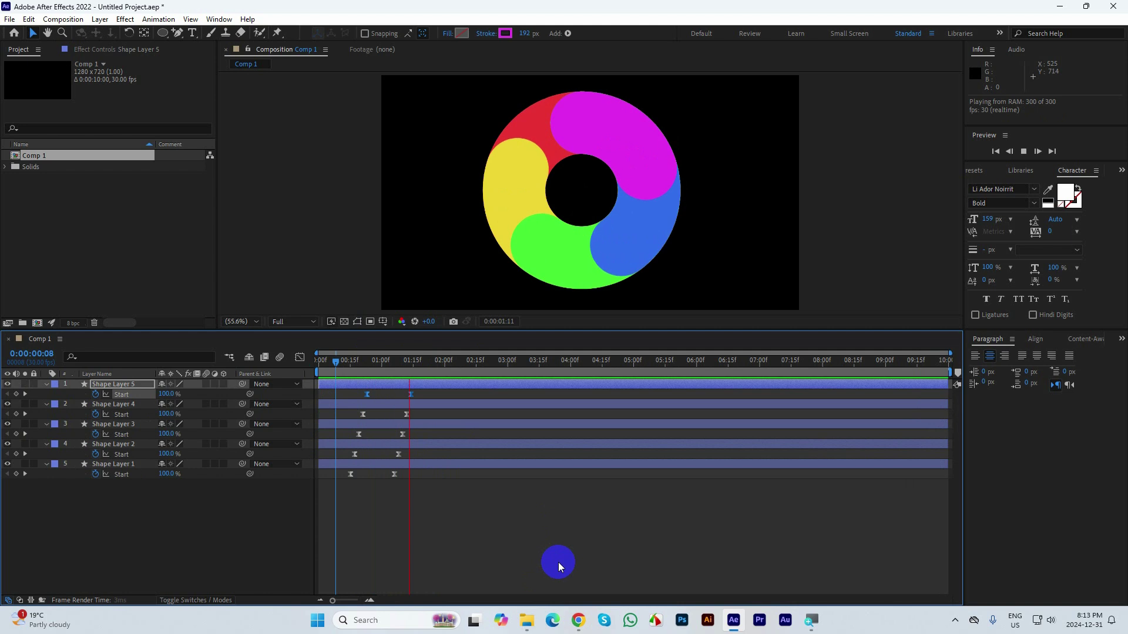
key("space")
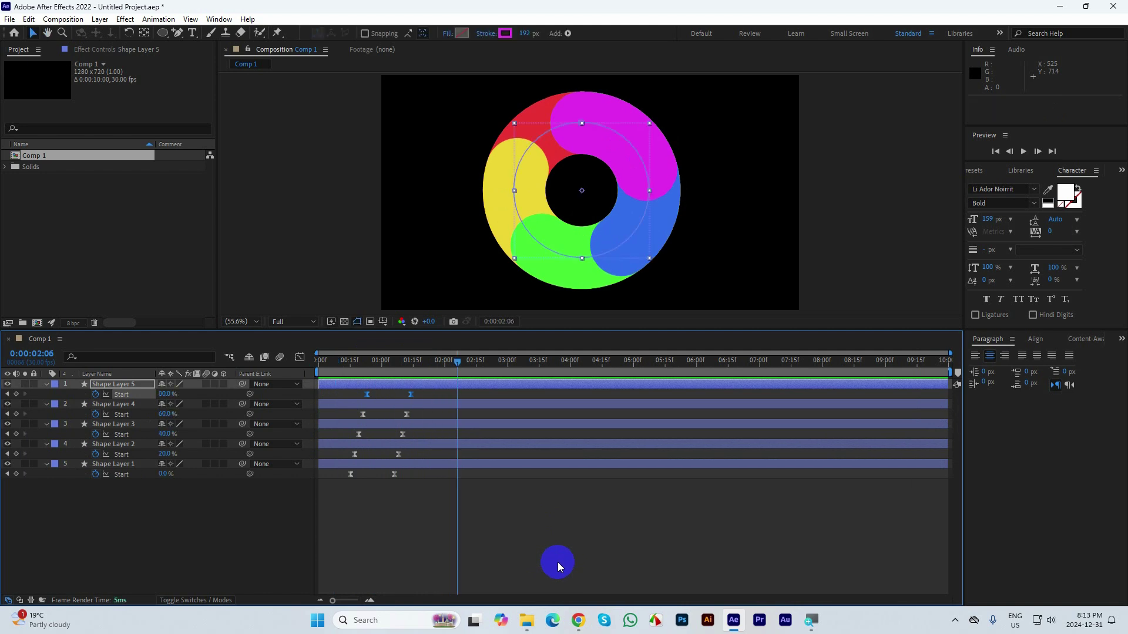
left_click(570, 534)
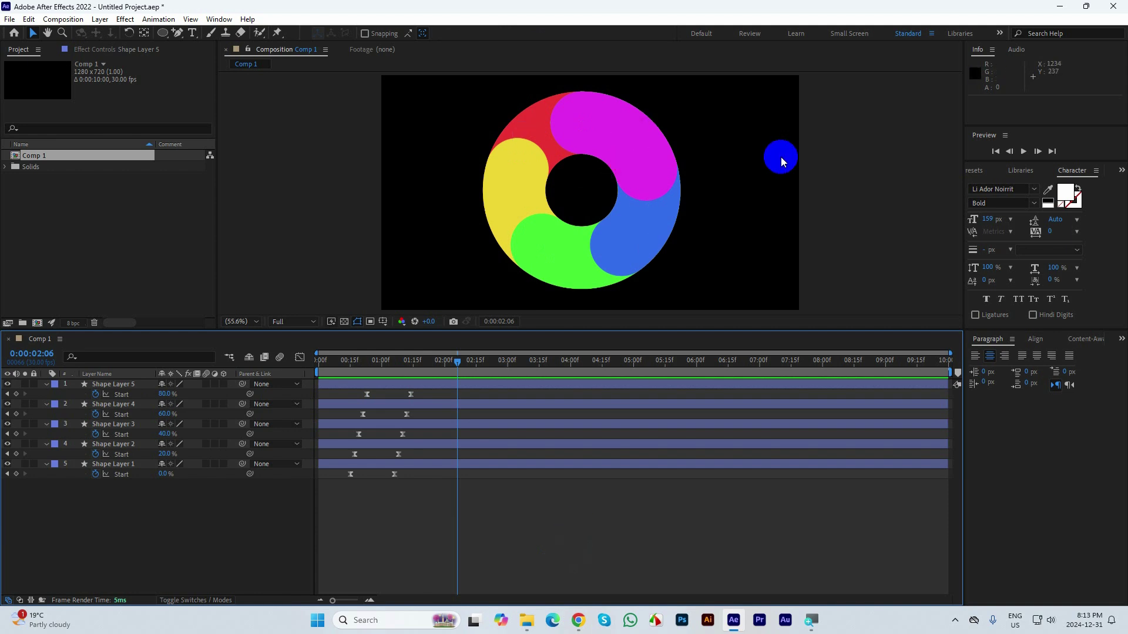
left_click_drag(460, 364, 324, 366)
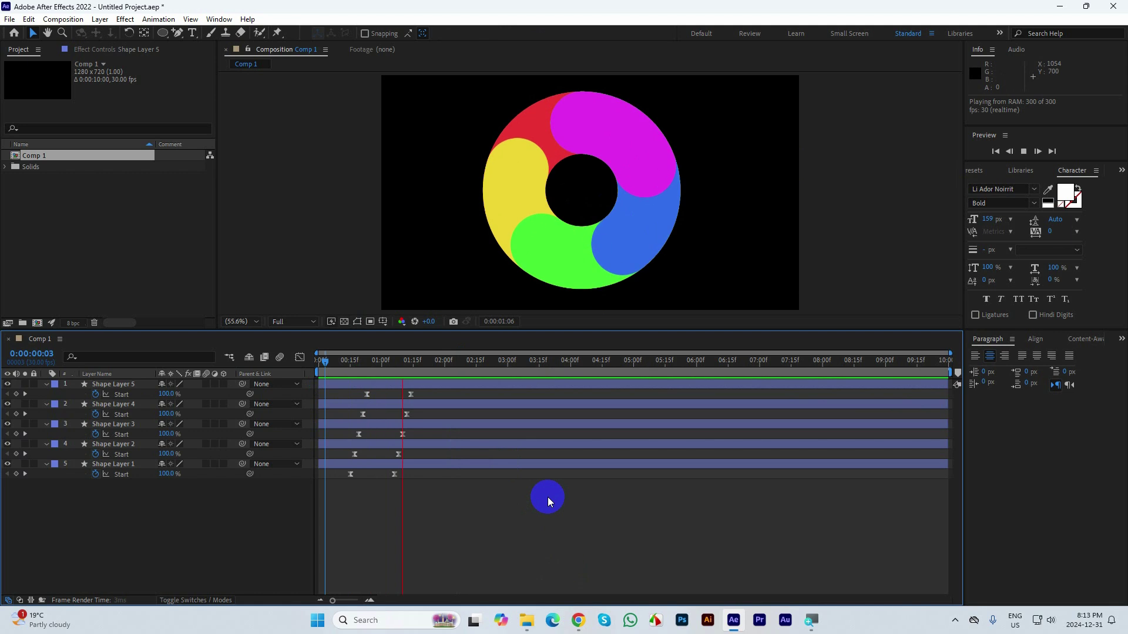
key("space")
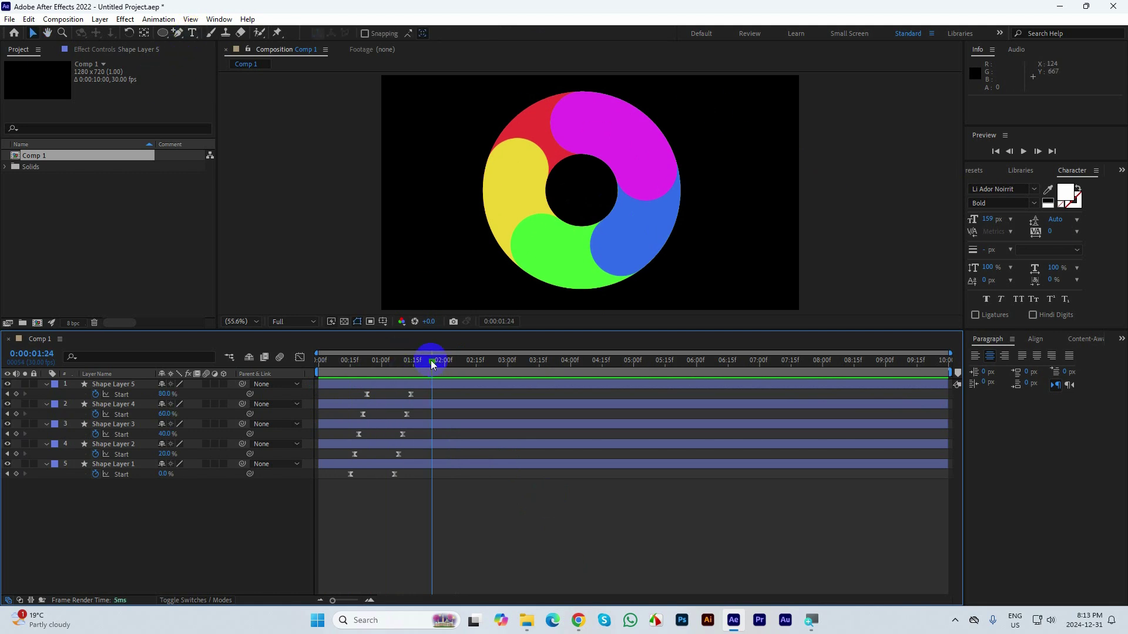
Step: Add the horizontal text "20" over the magenta segment and reduce its font size to about 98 px
left_click(192, 34)
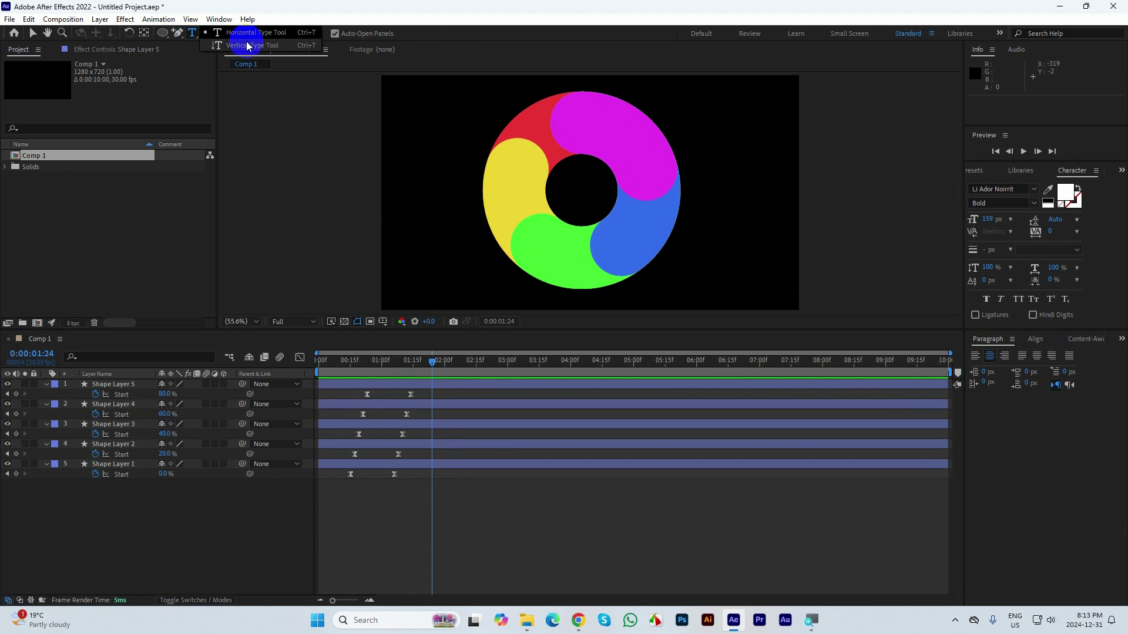
left_click(609, 134)
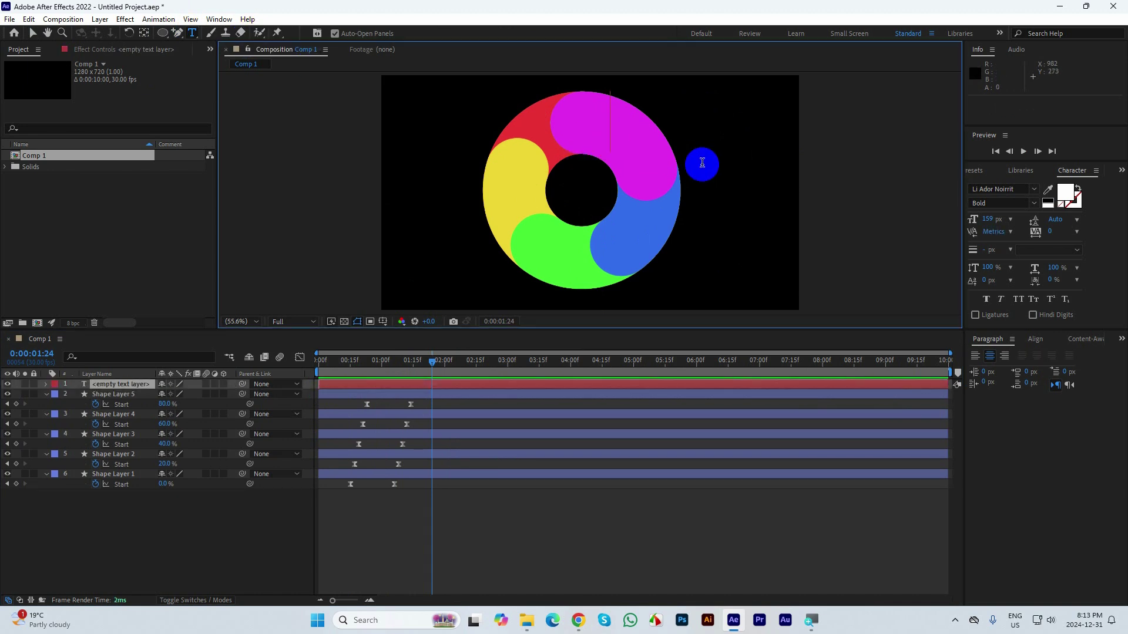
type("20")
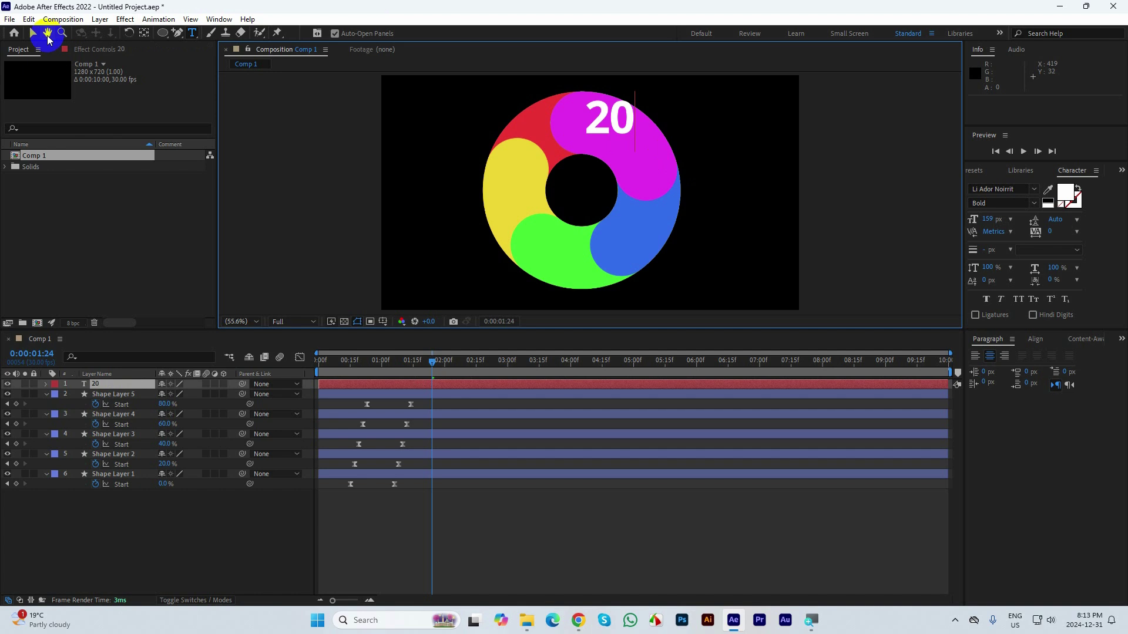
left_click(33, 33)
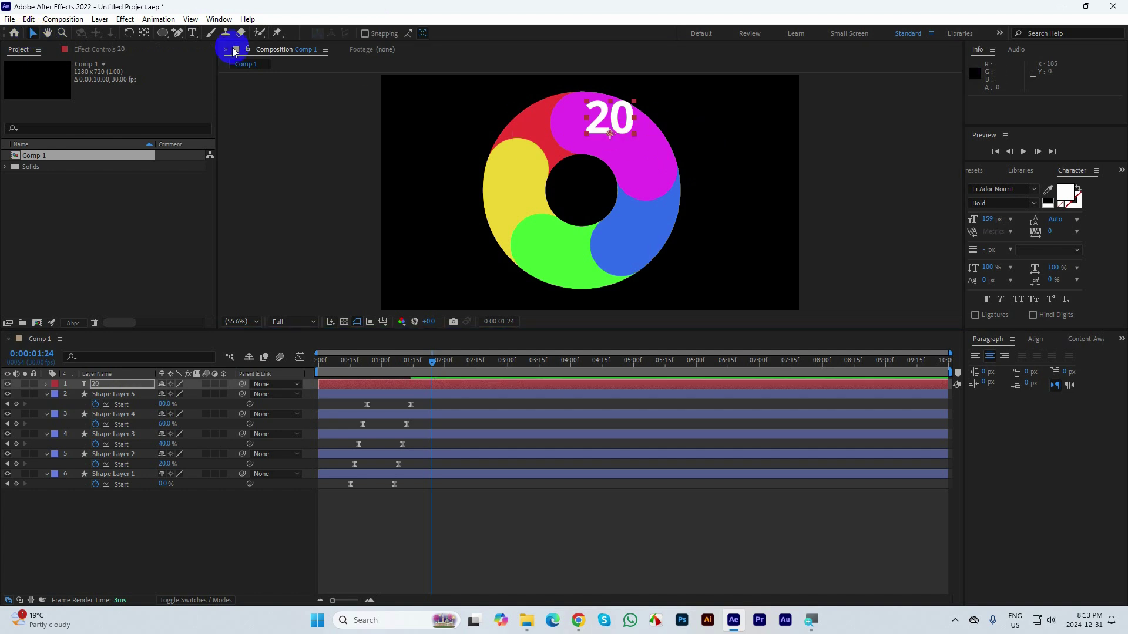
left_click_drag(989, 219, 963, 223)
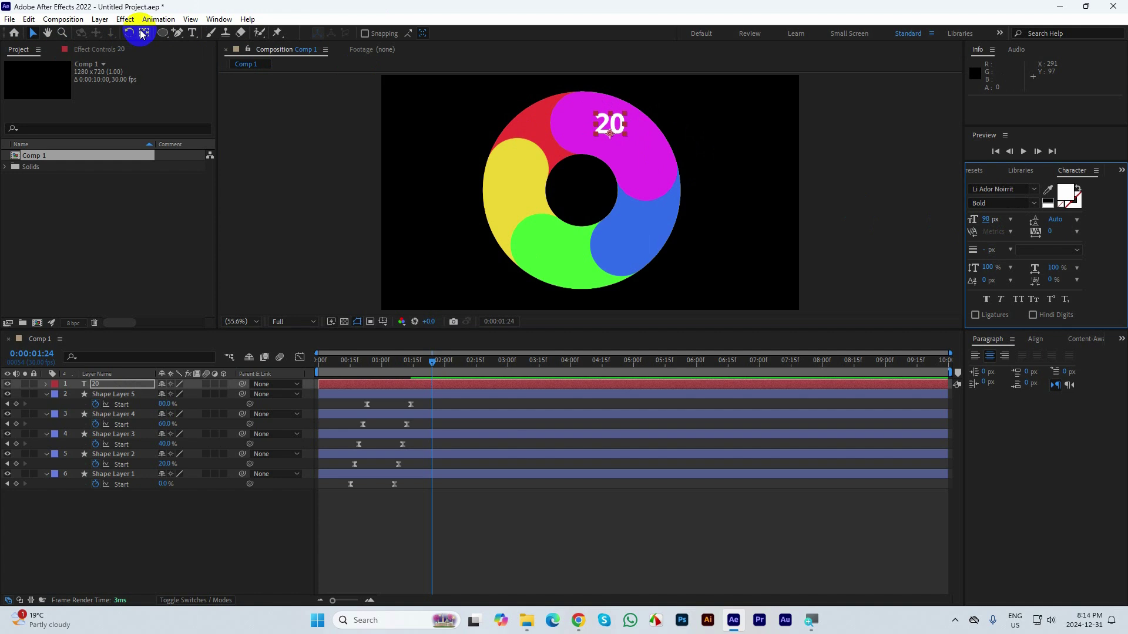
Step: Centre the text's anchor point and move the "20" slightly down and right within the magenta segment
left_click(33, 33)
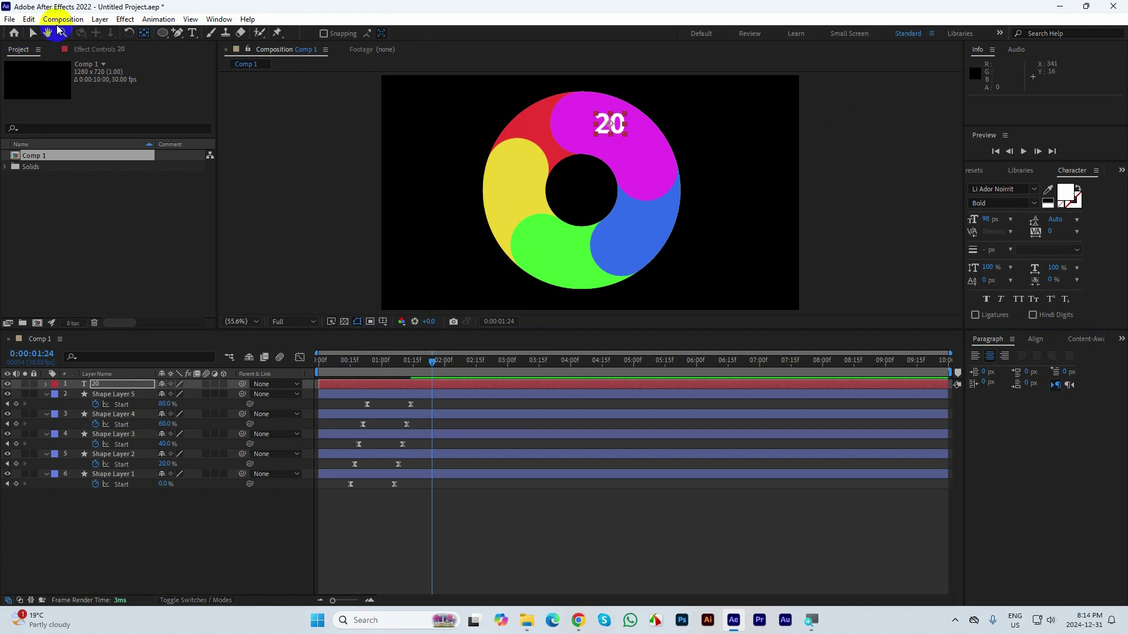
key("v")
left_click(846, 138)
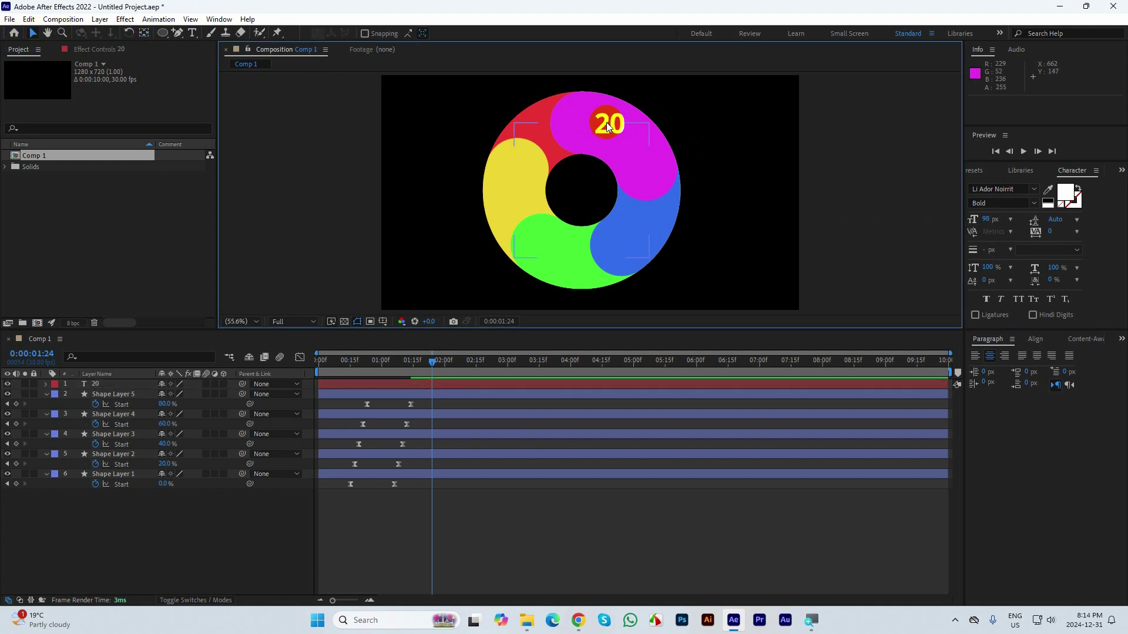
left_click_drag(618, 123, 626, 134)
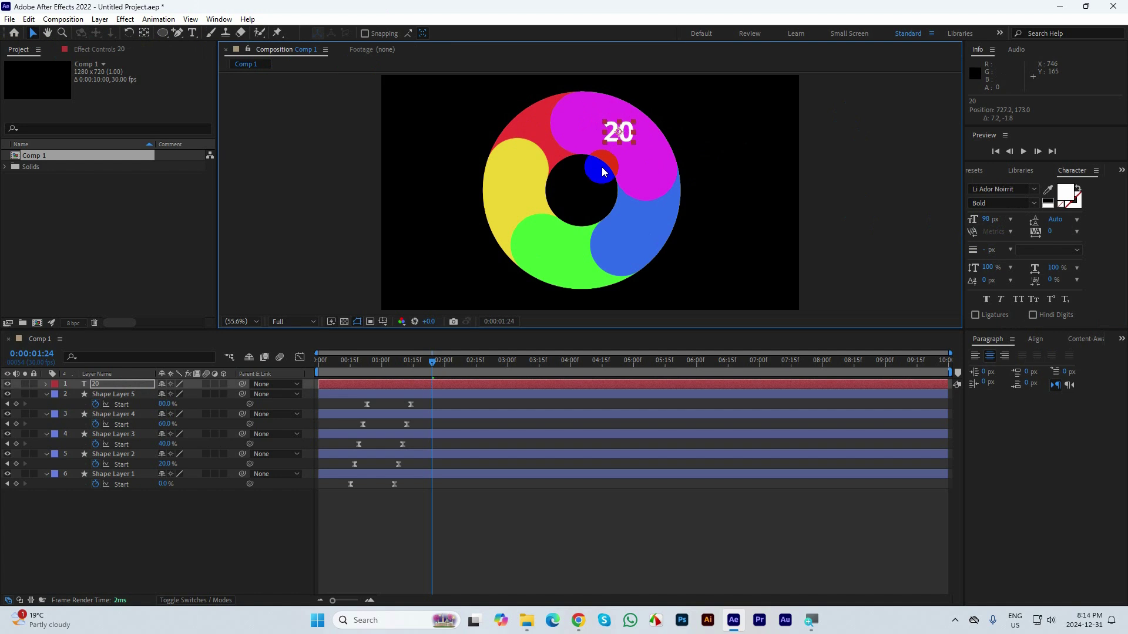
Step: Duplicate the "20" label onto the blue segment, change its text to "40%" and nudge it slightly down and right
left_click(467, 386)
key("ctrl+d")
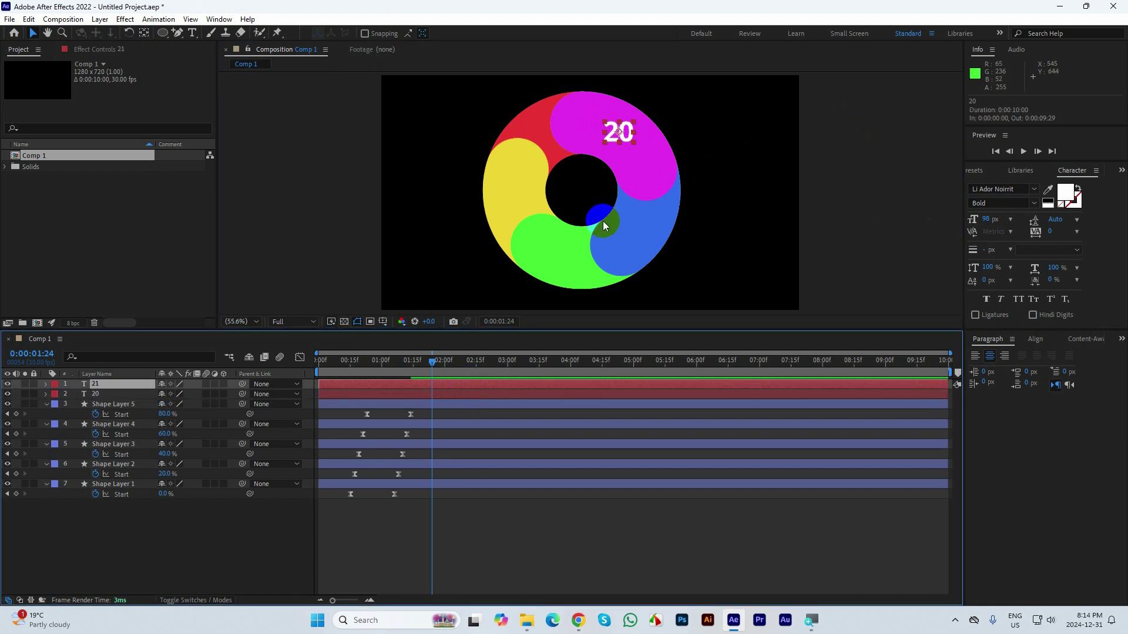
left_click_drag(630, 137, 646, 227)
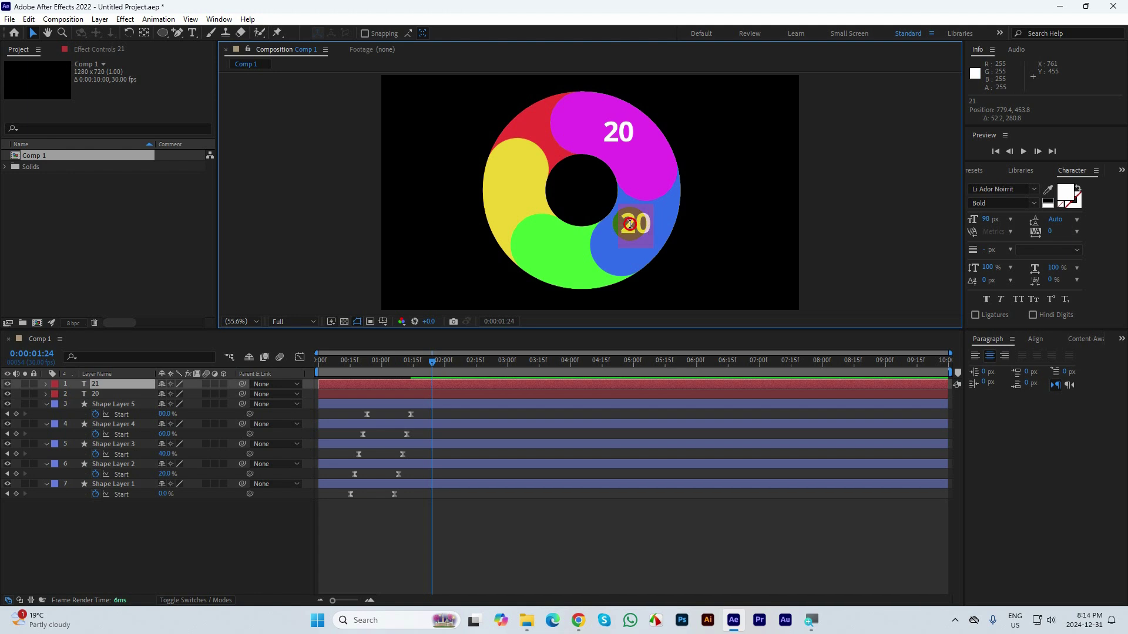
double_click(626, 218)
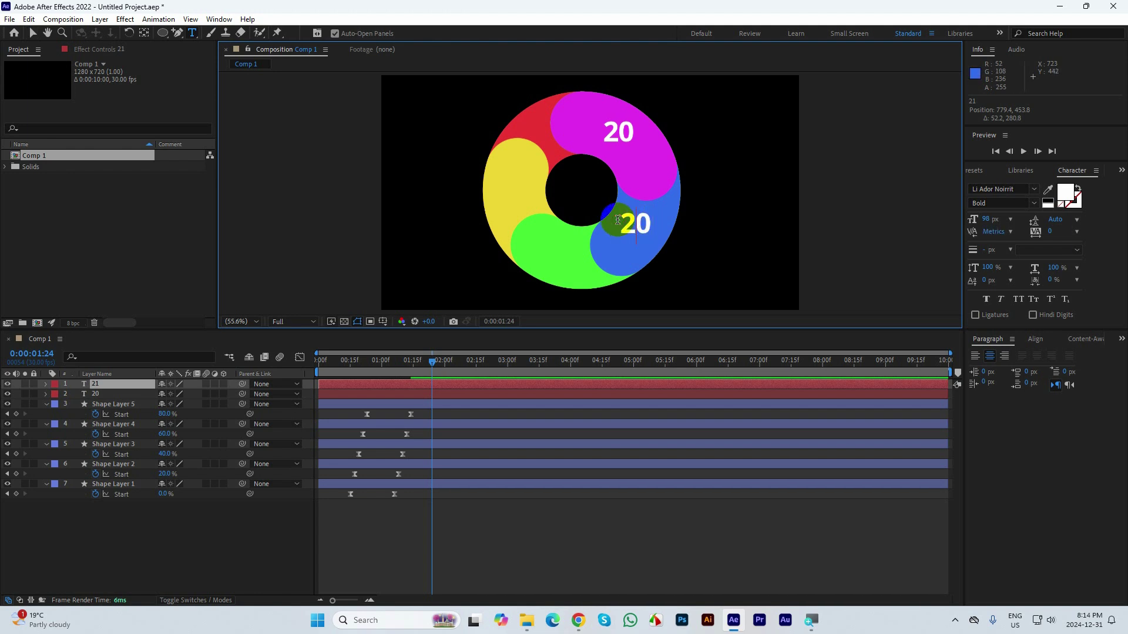
key("BackSpace")
type("40")
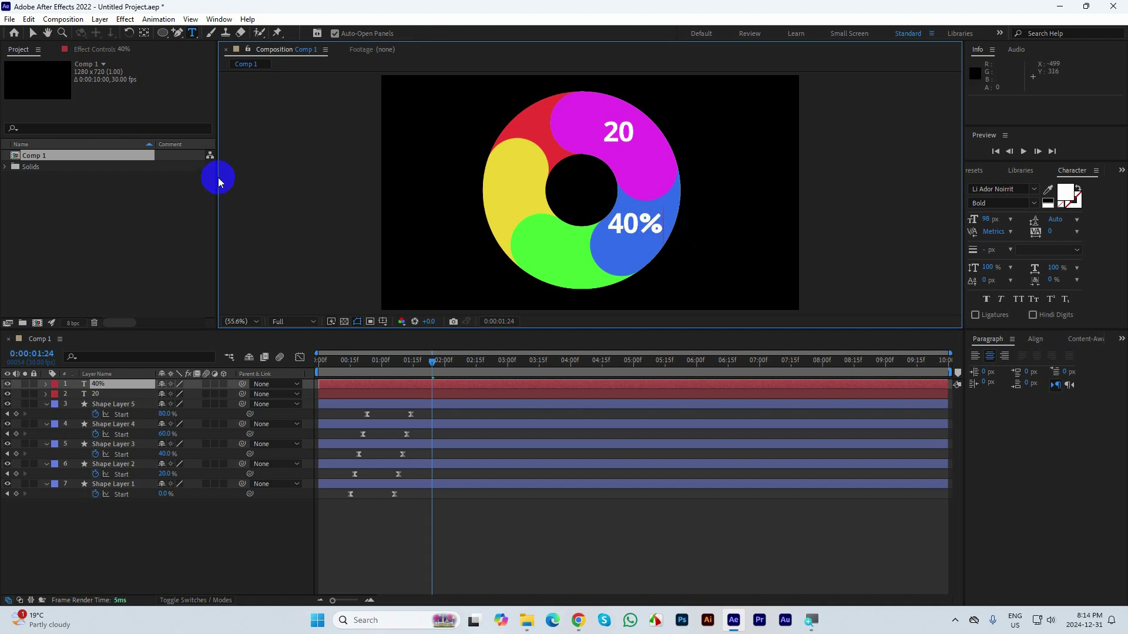
left_click(33, 33)
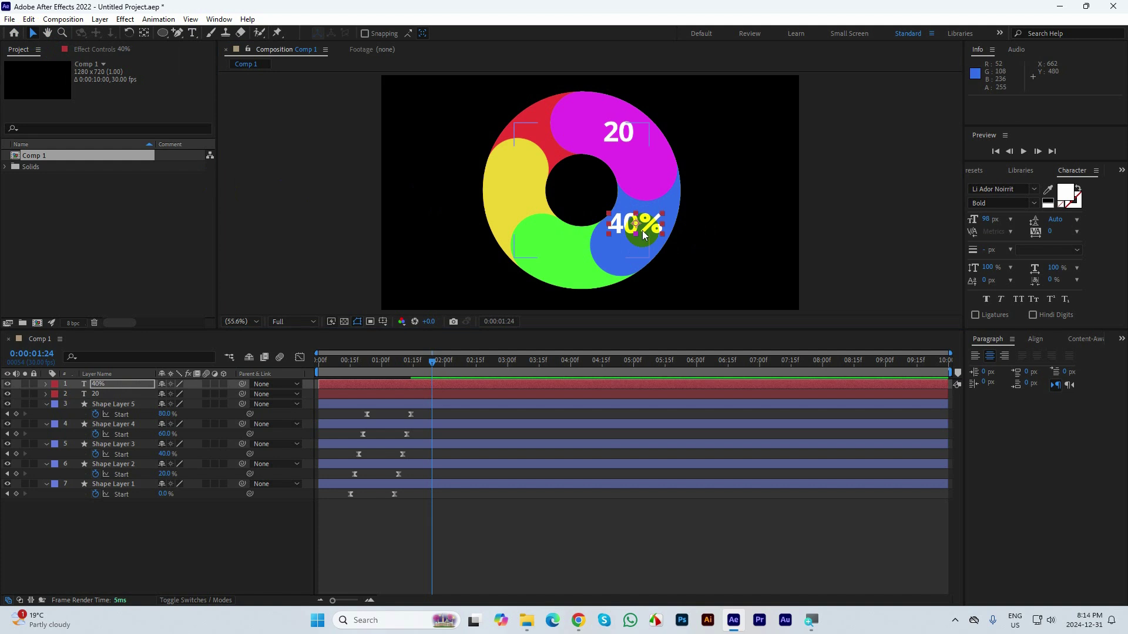
left_click_drag(652, 227, 655, 231)
Step: Append a percent sign to the "20" label on the magenta segment
key("ctrl+t")
left_click(631, 131)
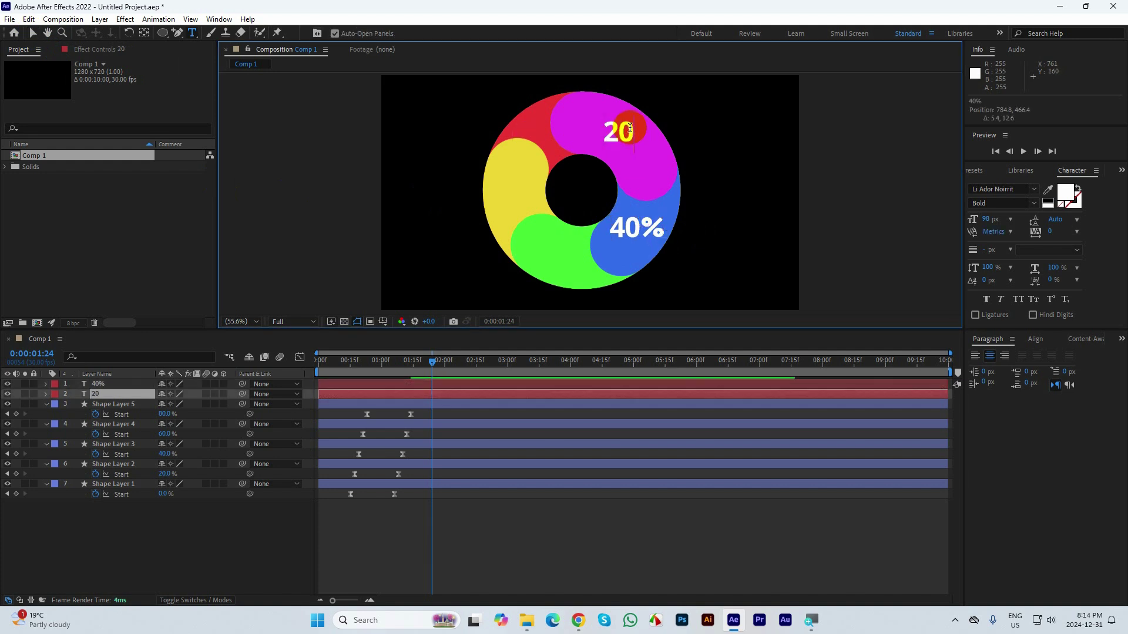
type("%")
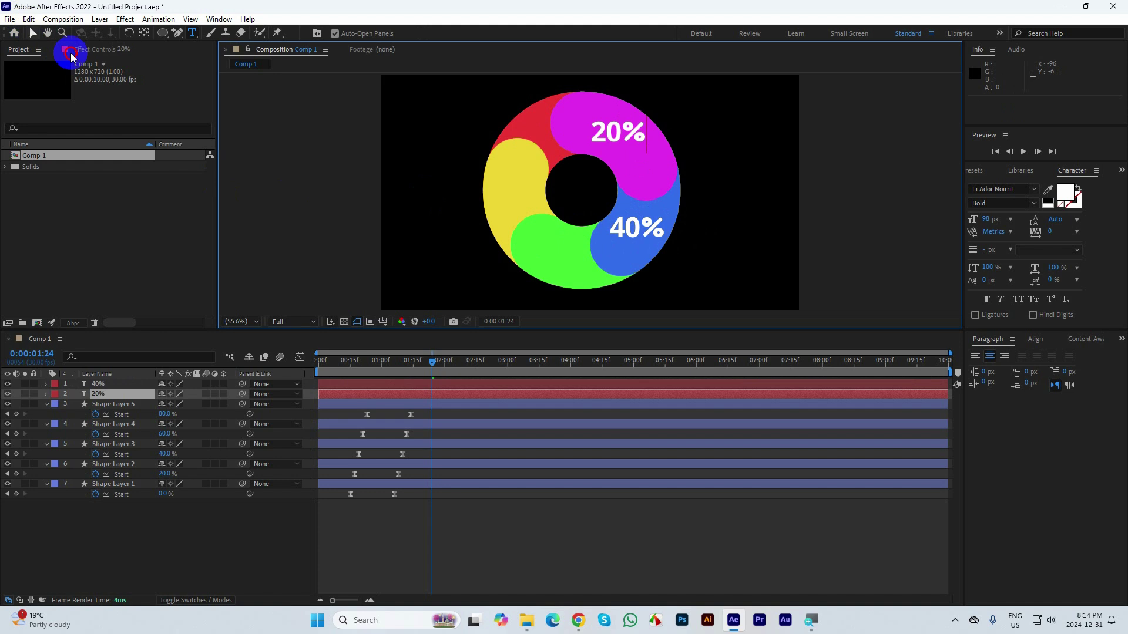
left_click(33, 32)
Step: Duplicate the "40%" label onto the green segment and change the copy's text to "60%"
left_click(622, 228)
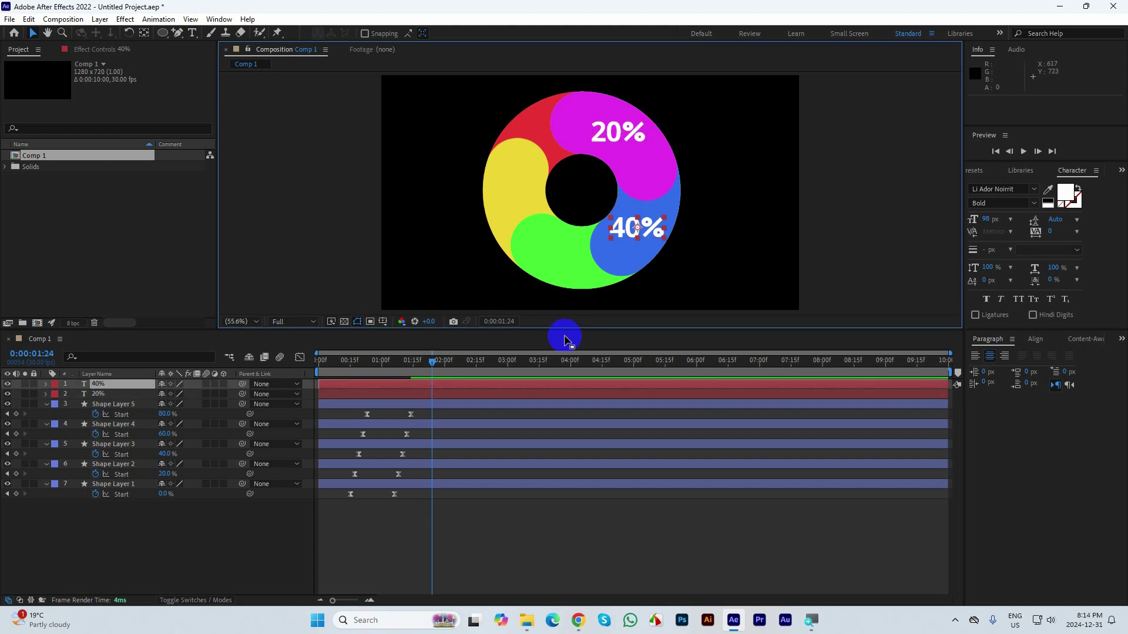
key("ctrl+d")
left_click_drag(637, 229, 565, 249)
double_click(544, 249)
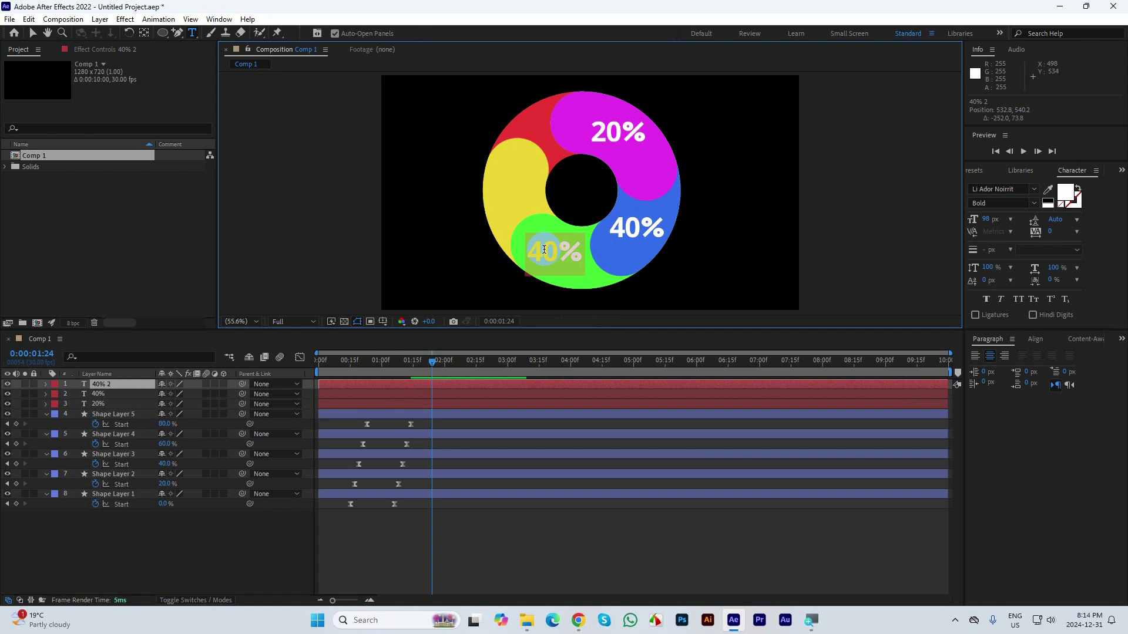
left_click(543, 246)
key("BackSpace")
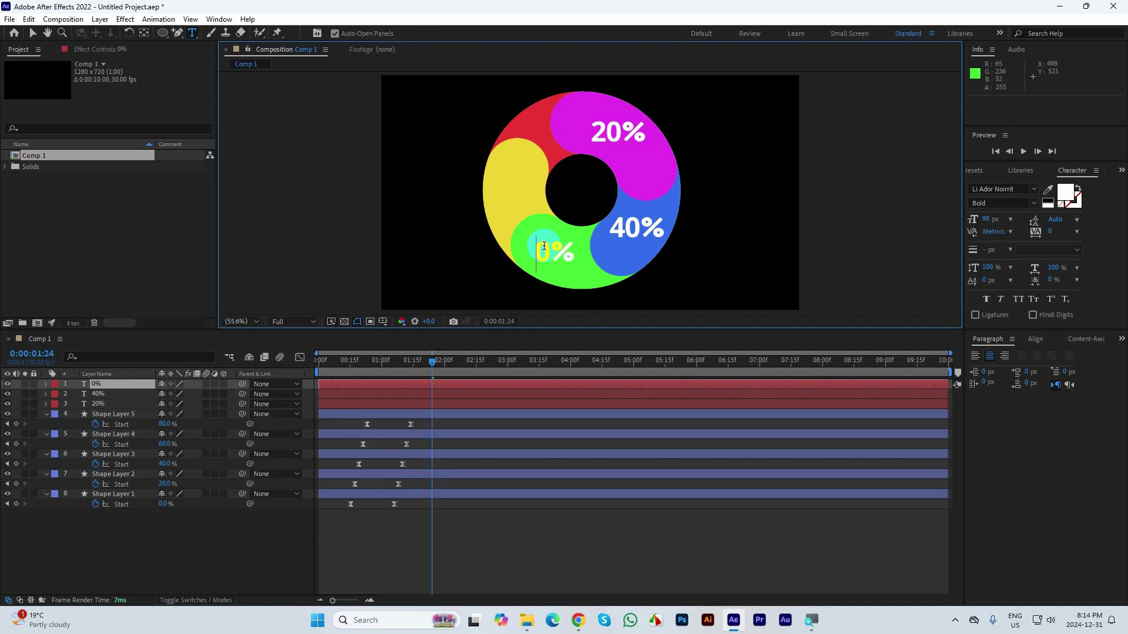
type("6")
left_click(32, 35)
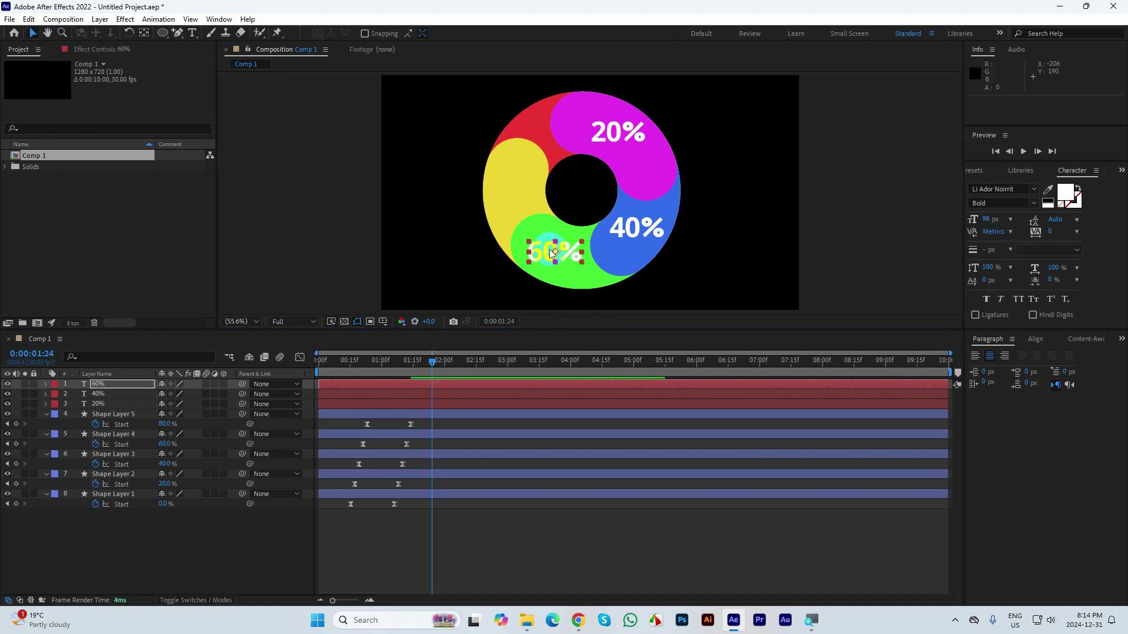
Step: Duplicate the "60%" label onto the yellow segment and change the copy's text to "80%"
key("ctrl+d")
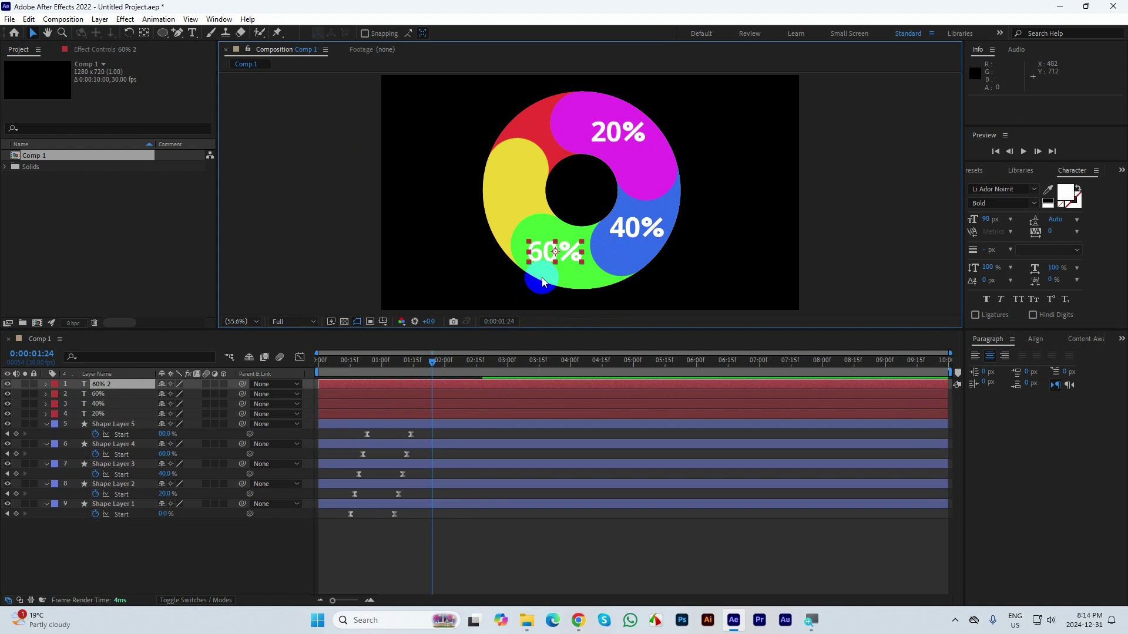
left_click_drag(571, 256, 534, 192)
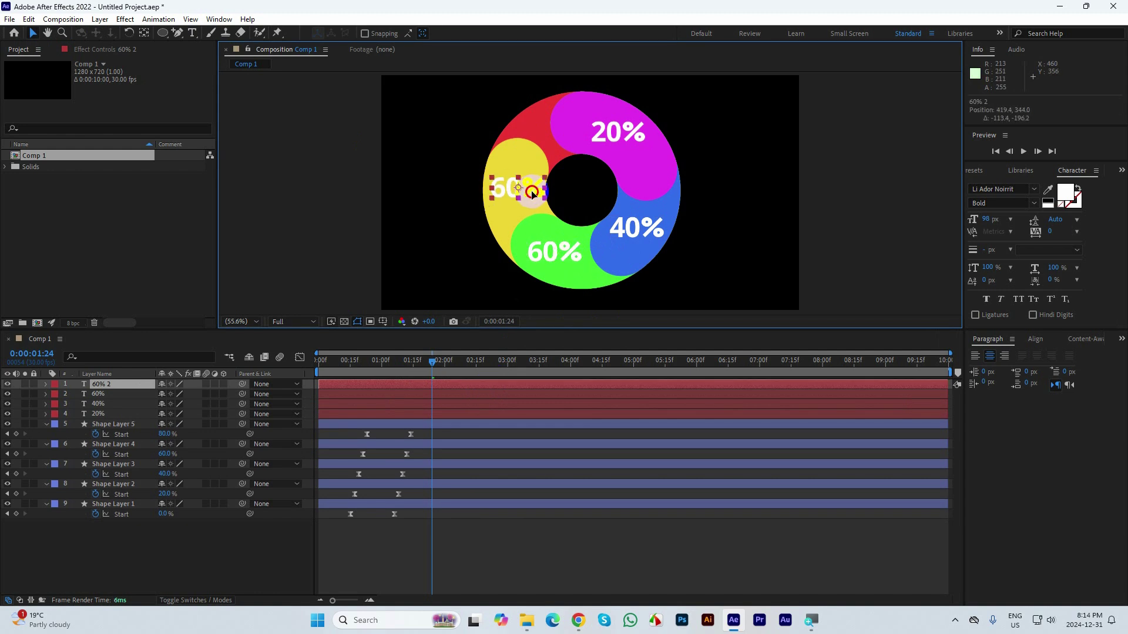
double_click(507, 195)
left_click(503, 188)
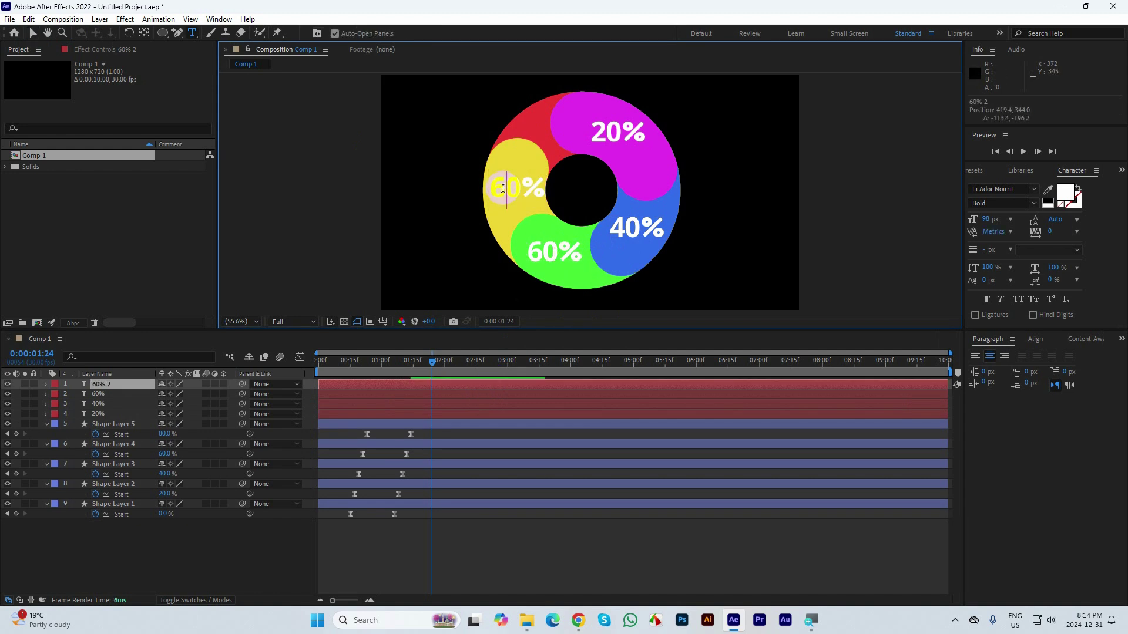
key("BackSpace")
type("8")
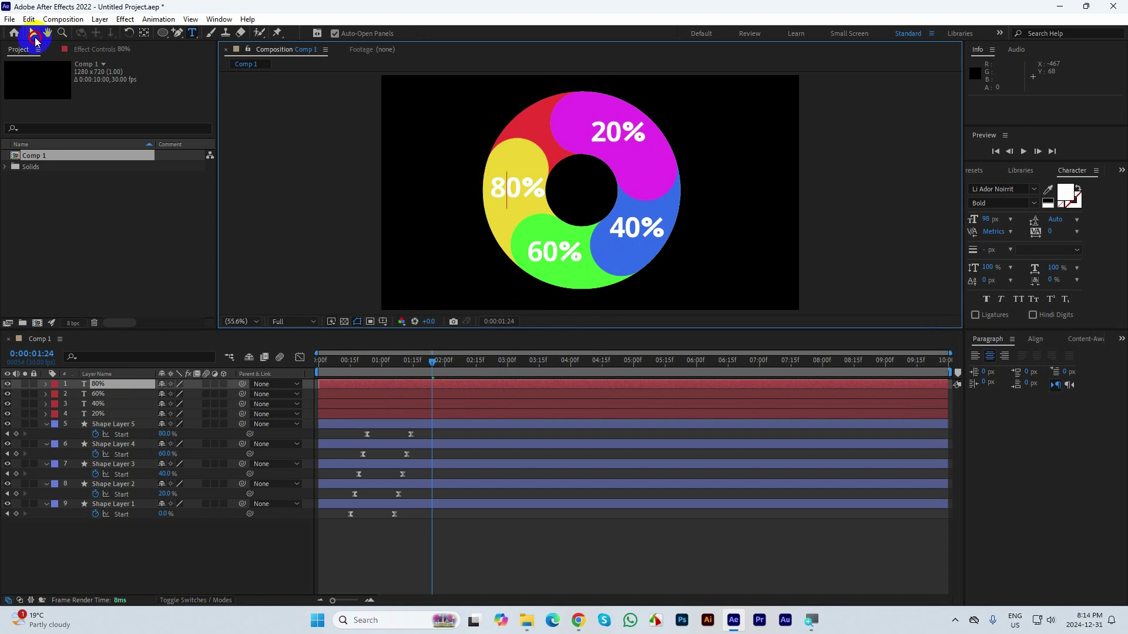
left_click(32, 33)
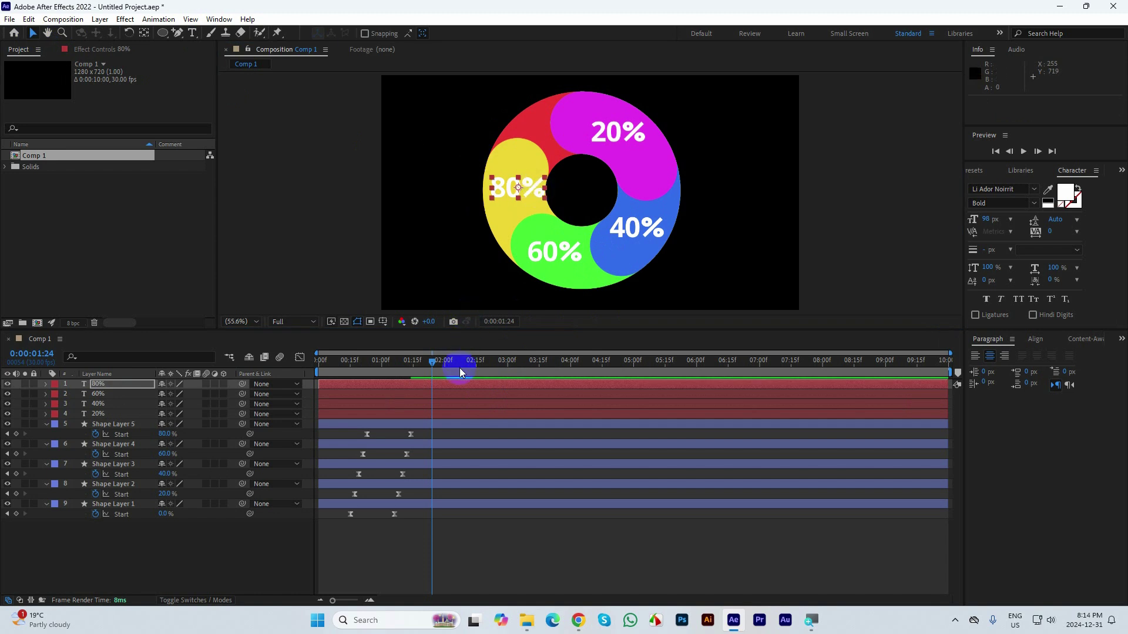
Step: Duplicate the "80%" label onto the red segment and change the copy's text to "100"
key("ctrl+d")
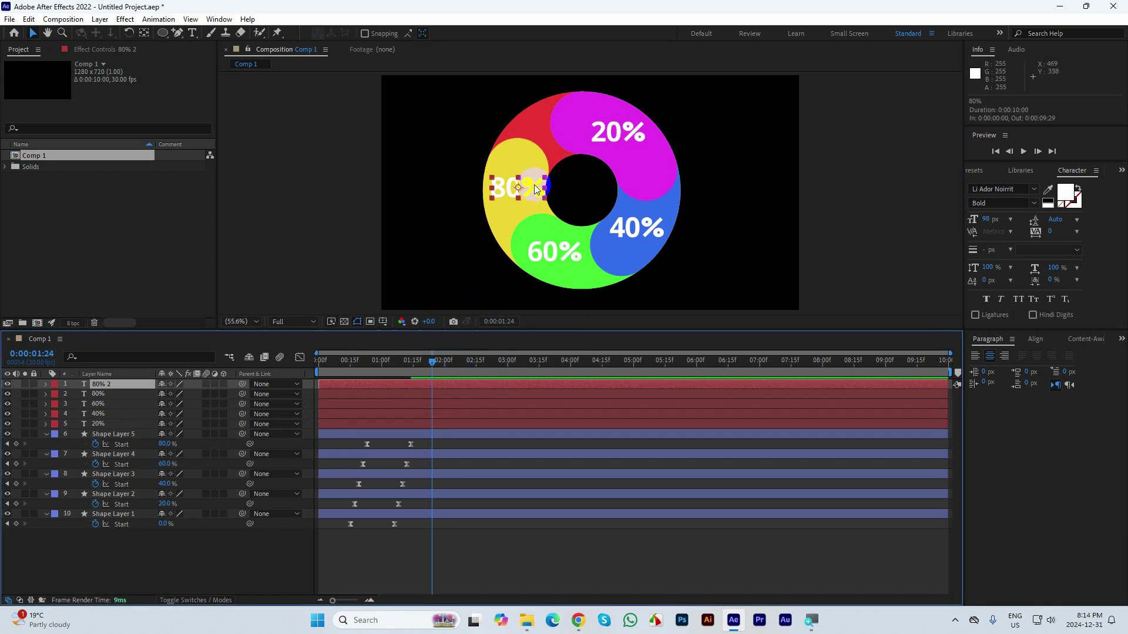
left_click_drag(539, 173, 552, 124)
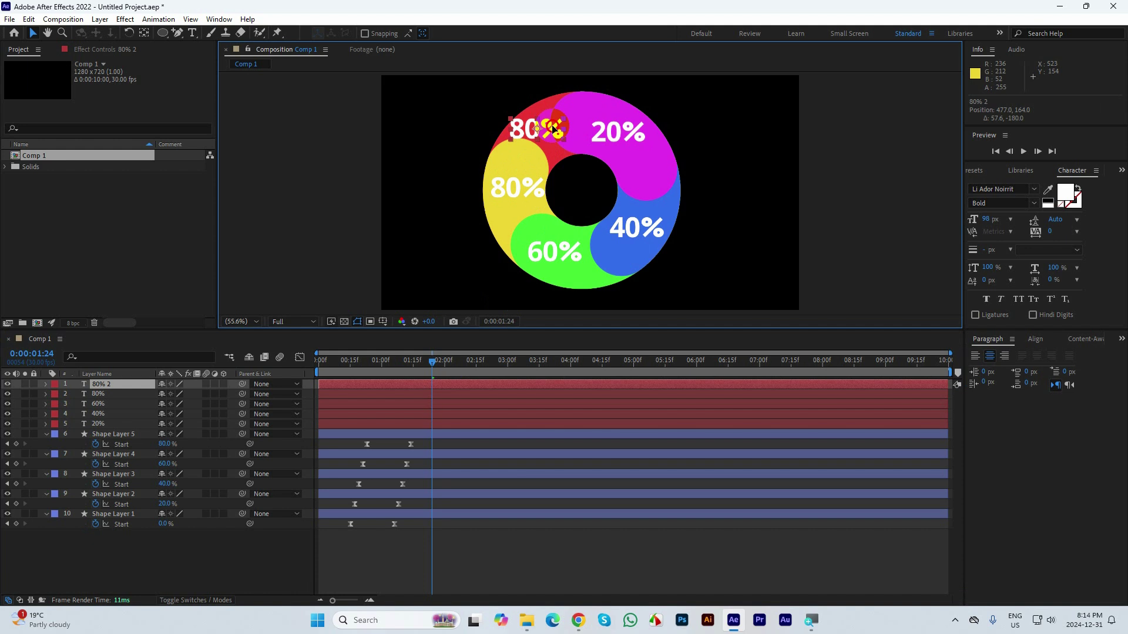
double_click(522, 124)
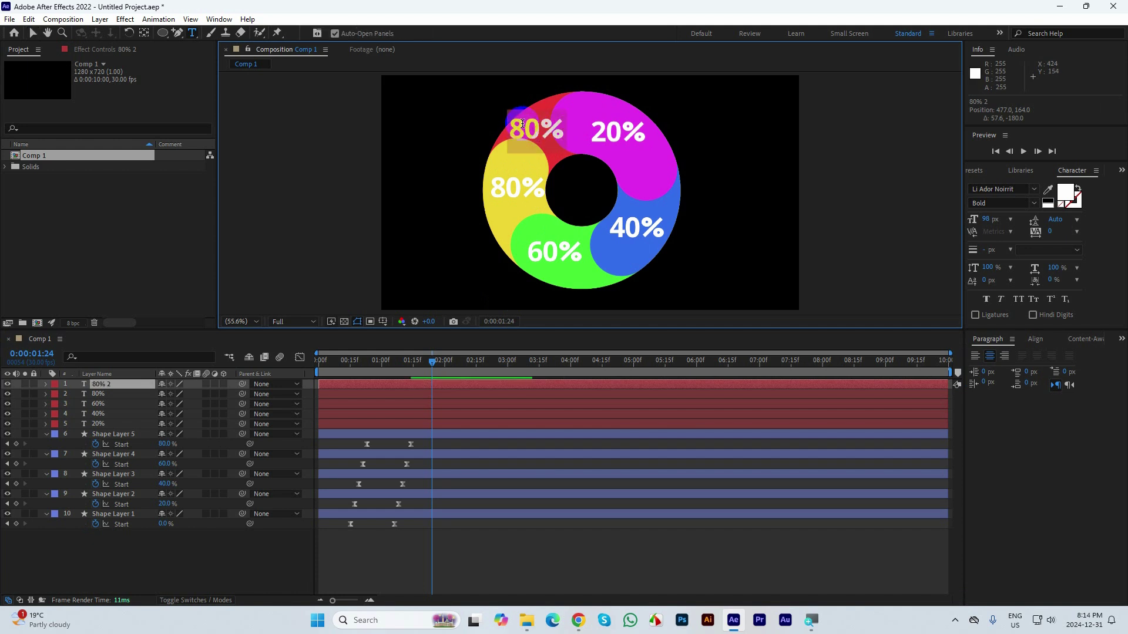
type("10")
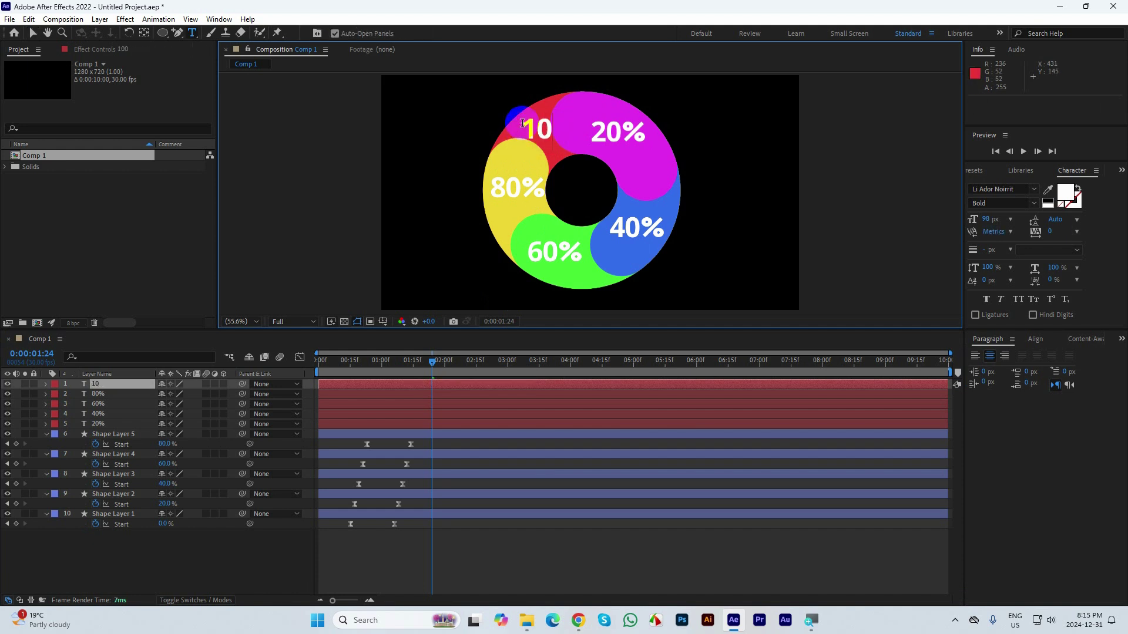
type("0")
left_click(33, 32)
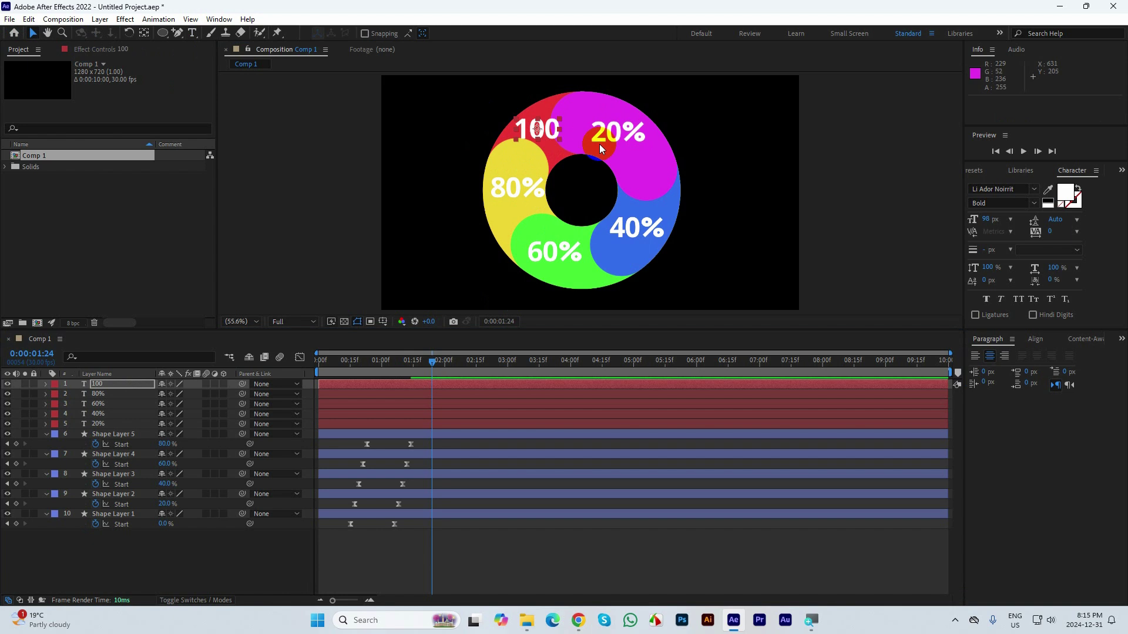
Step: Move the "100" label up and left over the red segment's outer edge and append a percent sign
left_click_drag(552, 134, 526, 122)
double_click(533, 117)
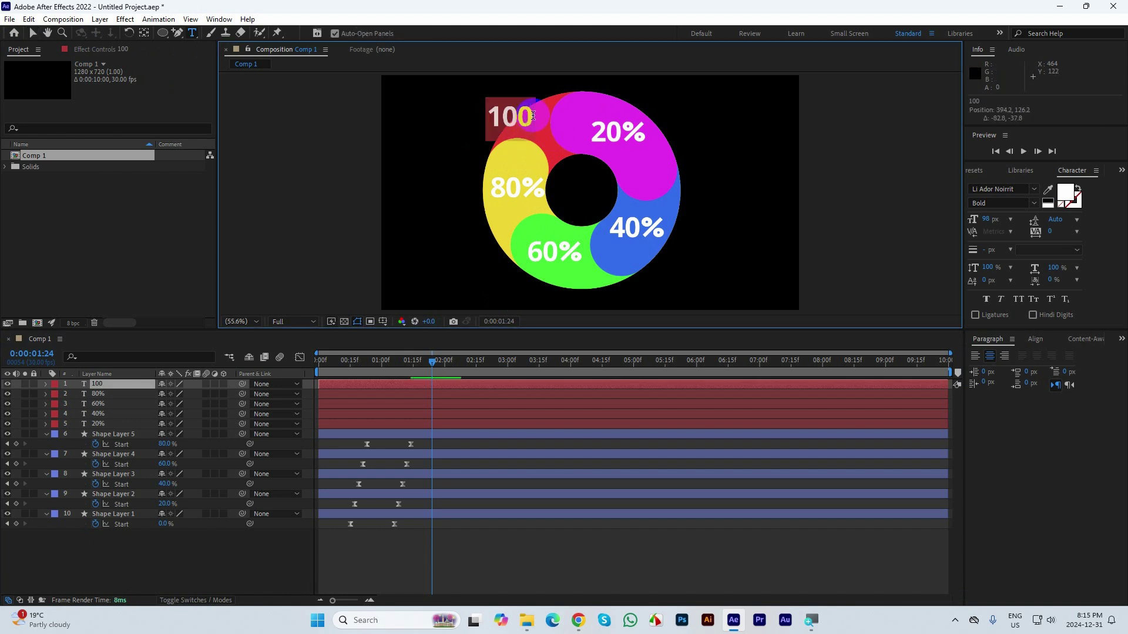
left_click(535, 115)
type("%")
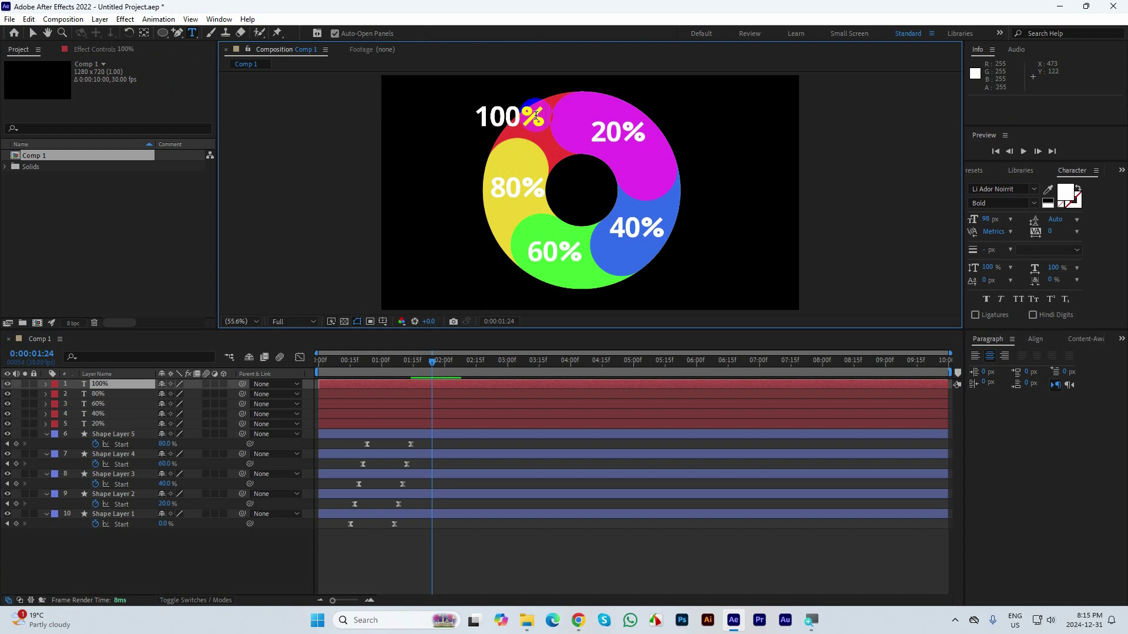
left_click(33, 33)
Step: Move the 20%, 40%, 60% and 80% labels outward so they overlap the ring's outer edge, and deselect everything
left_click_drag(596, 131, 628, 132)
left_click_drag(645, 232, 675, 235)
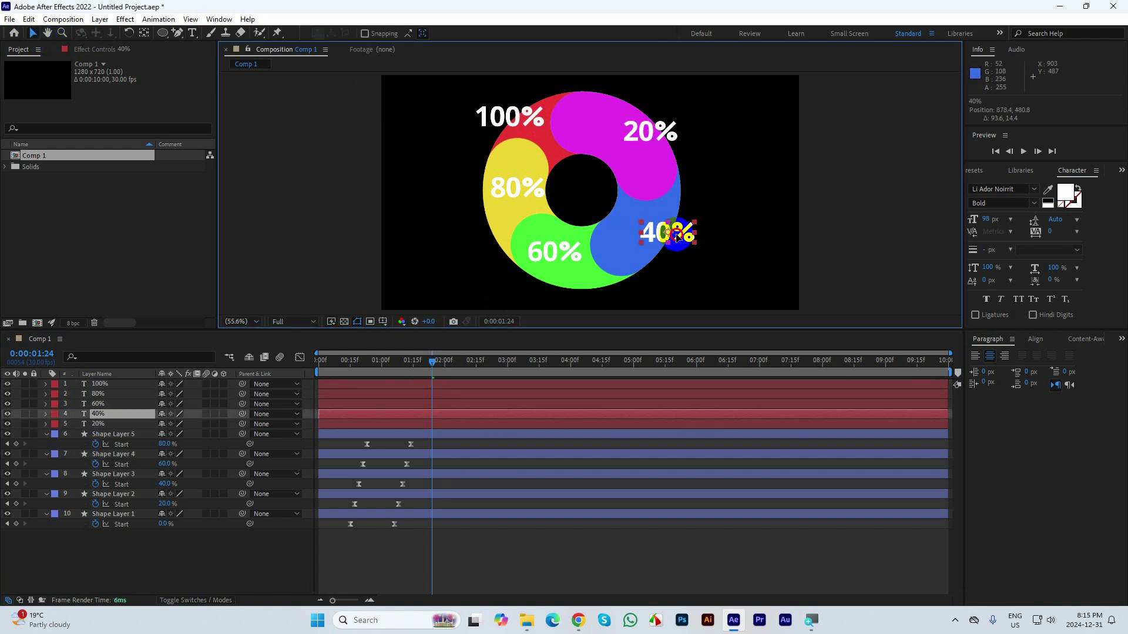
left_click_drag(548, 251, 536, 267)
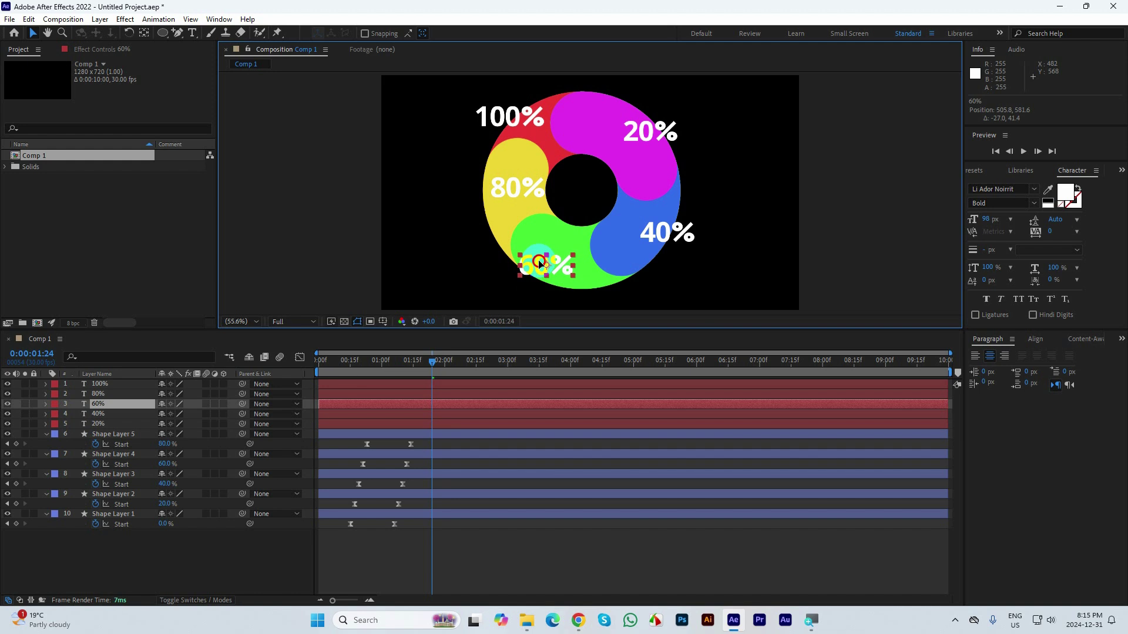
left_click_drag(509, 186, 483, 194)
left_click(828, 176)
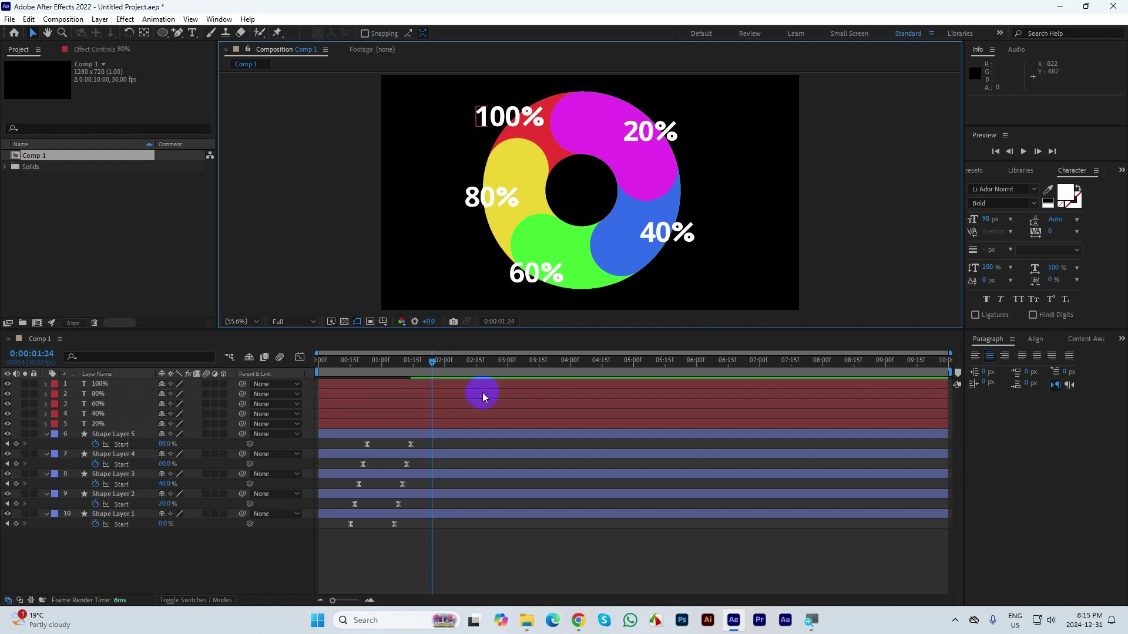
Step: Set the current time to 0:00:01:14 and reveal the Scale property of all five percentage text layers
mouse_move(426, 367)
left_mouse_down()
mouse_move(340, 382)
mouse_move(411, 383)
left_mouse_up()
left_click(651, 130)
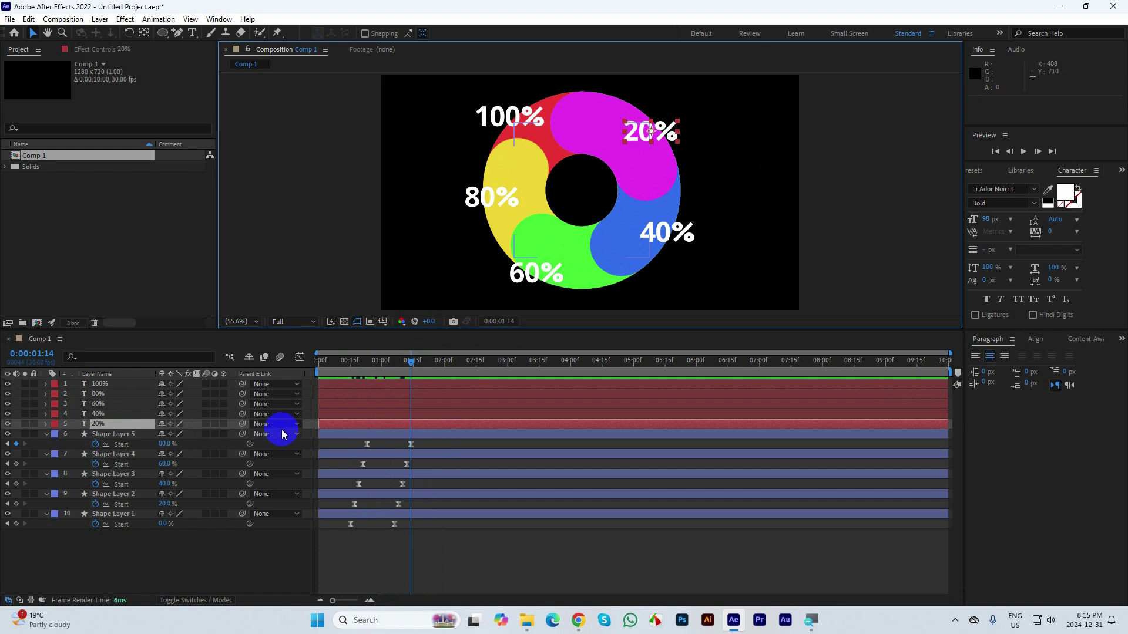
left_click(115, 385, "shift")
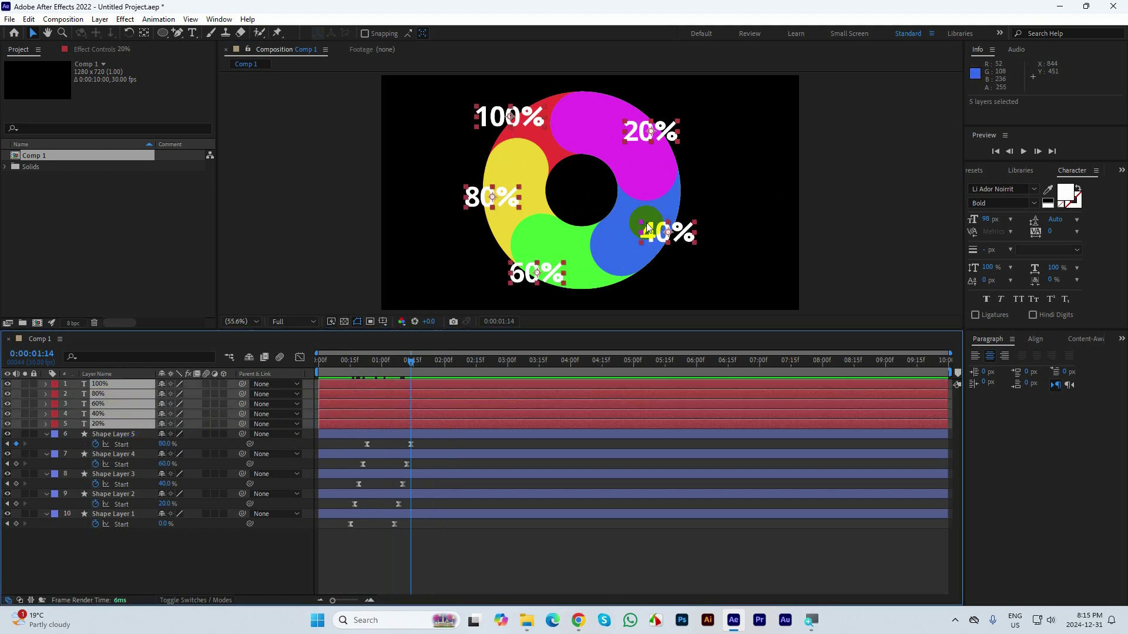
key("s")
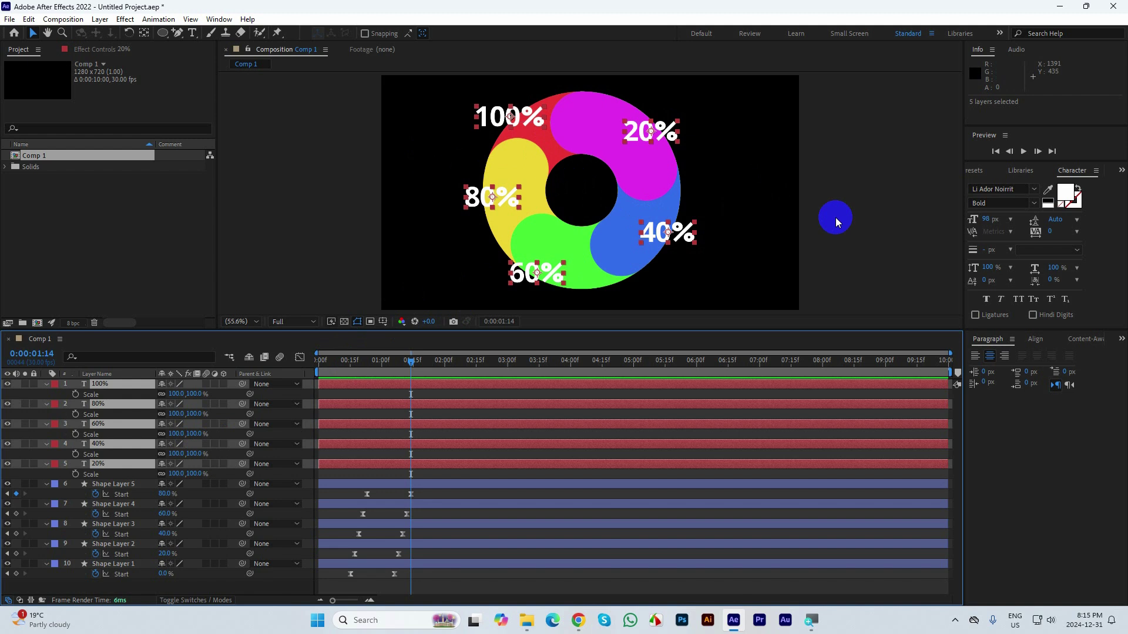
Step: Move the 40% label's anchor point above its text and the 20% label's anchor point to its lower-right corner
left_click(843, 216)
left_click(687, 238)
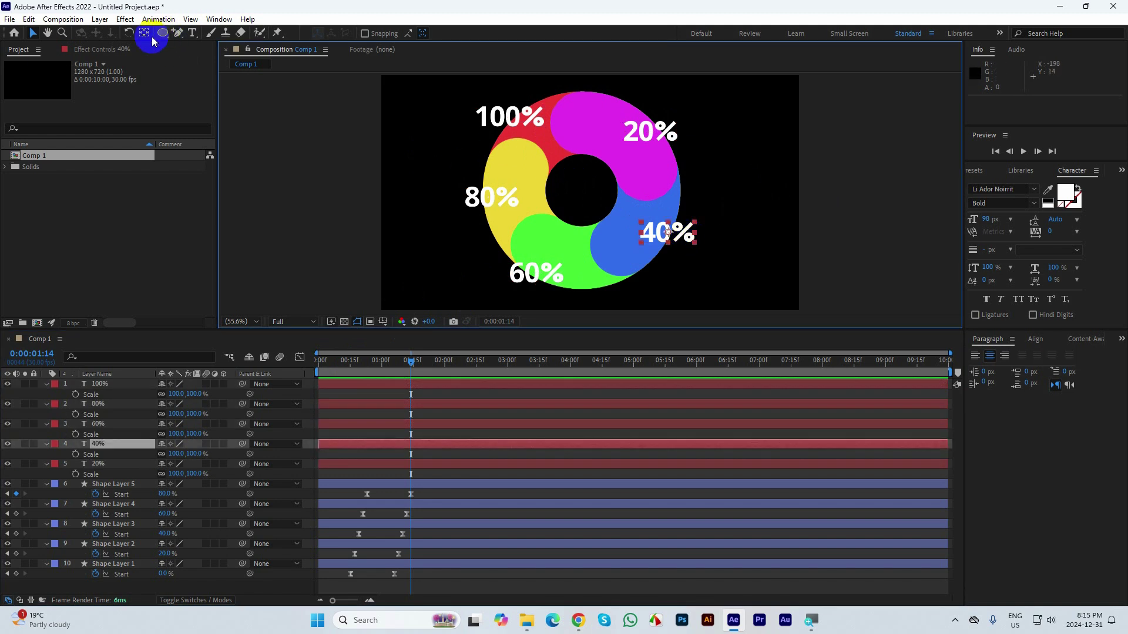
left_click_drag(666, 232, 641, 243)
left_click(658, 139)
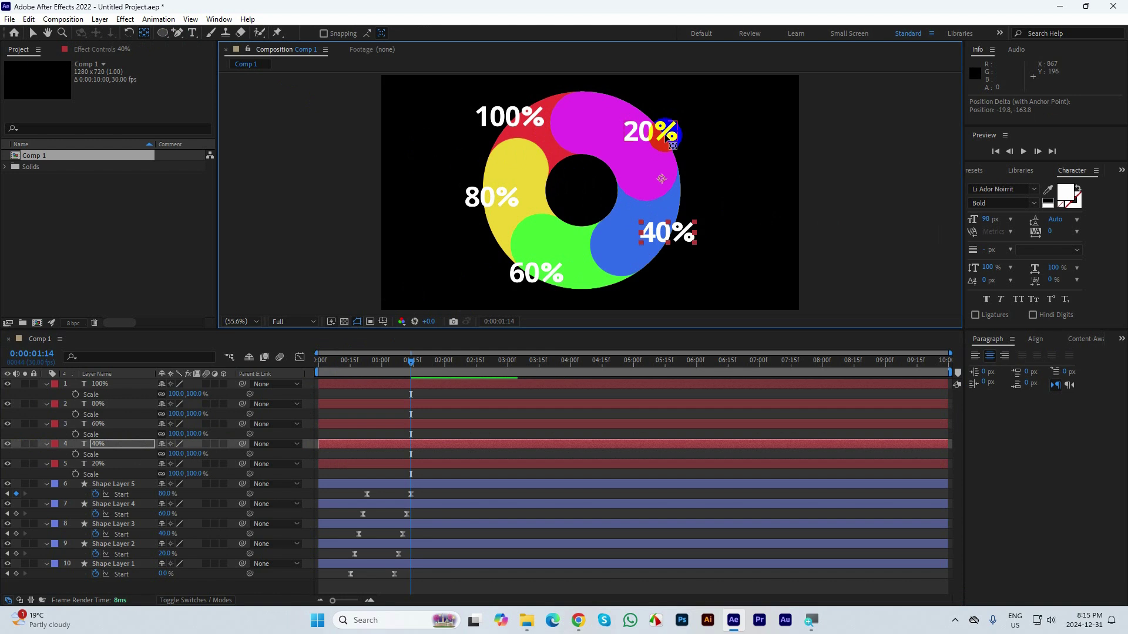
left_click_drag(652, 134, 676, 140)
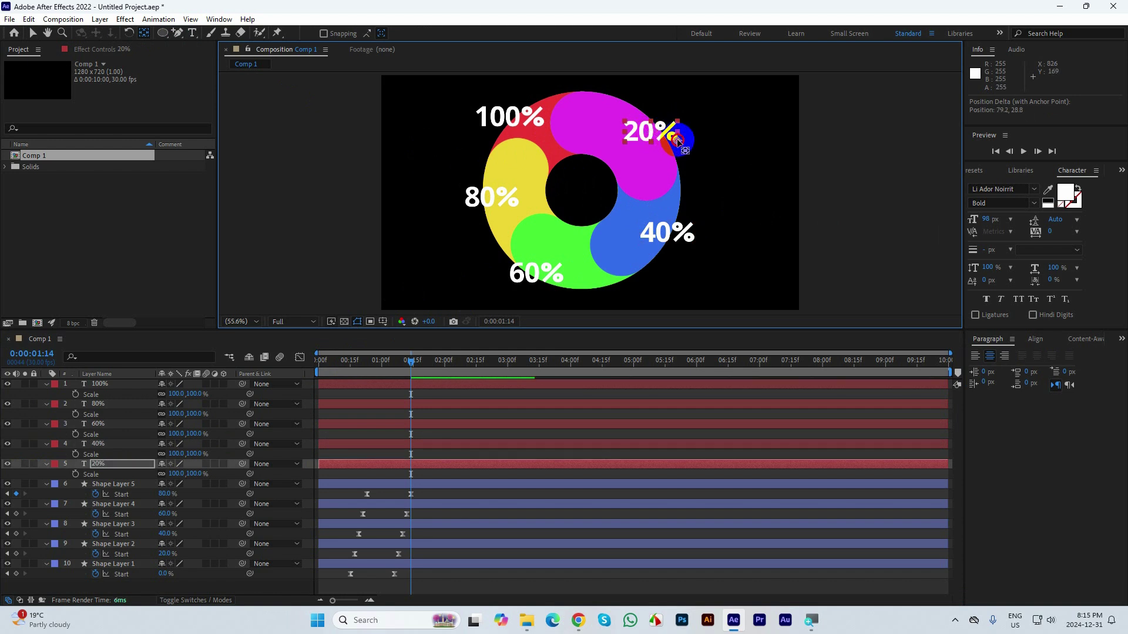
Step: Place the anchor points of the 100% and 80% labels at their lower-right corners and the 40% label's at its lower-left corner
left_click(516, 117)
left_click_drag(529, 122, 540, 126)
left_click(496, 196)
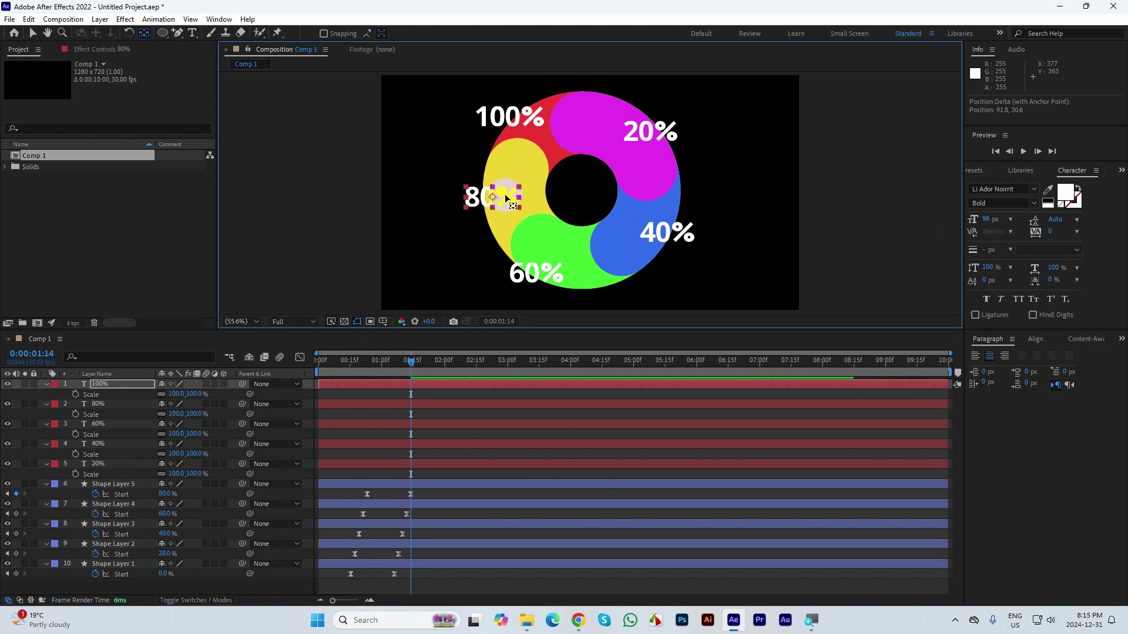
left_click_drag(504, 201, 517, 207)
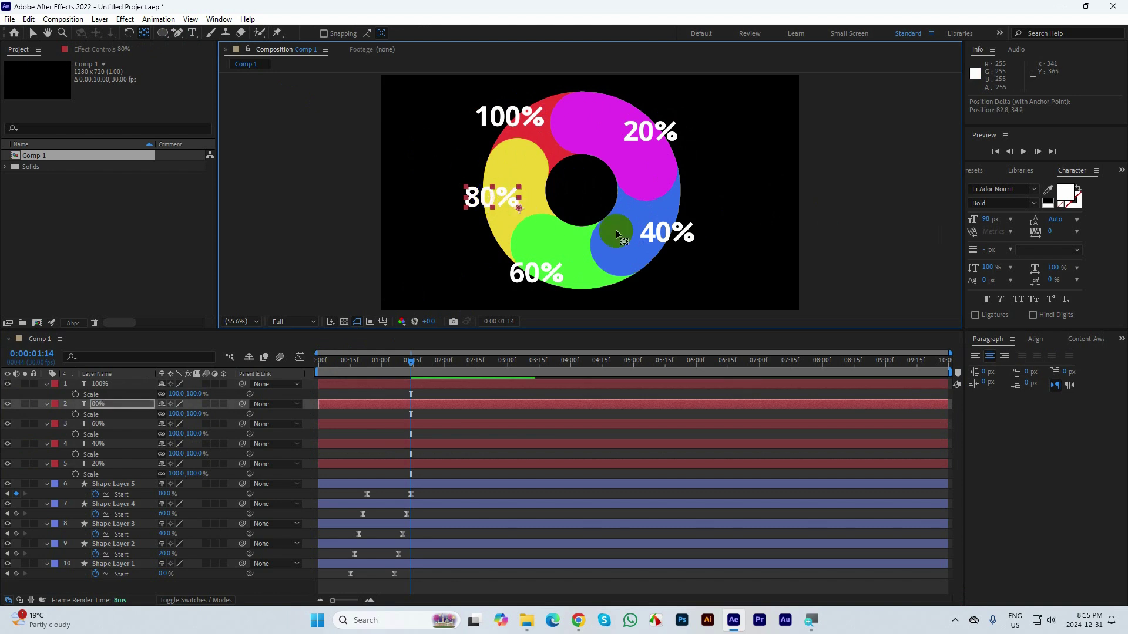
mouse_move(660, 232)
left_mouse_down()
mouse_move(611, 263)
mouse_move(730, 232)
mouse_move(659, 176)
mouse_move(644, 239)
mouse_move(650, 137)
mouse_move(648, 225)
mouse_move(660, 235)
mouse_move(648, 175)
mouse_move(652, 228)
mouse_move(641, 242)
left_mouse_up()
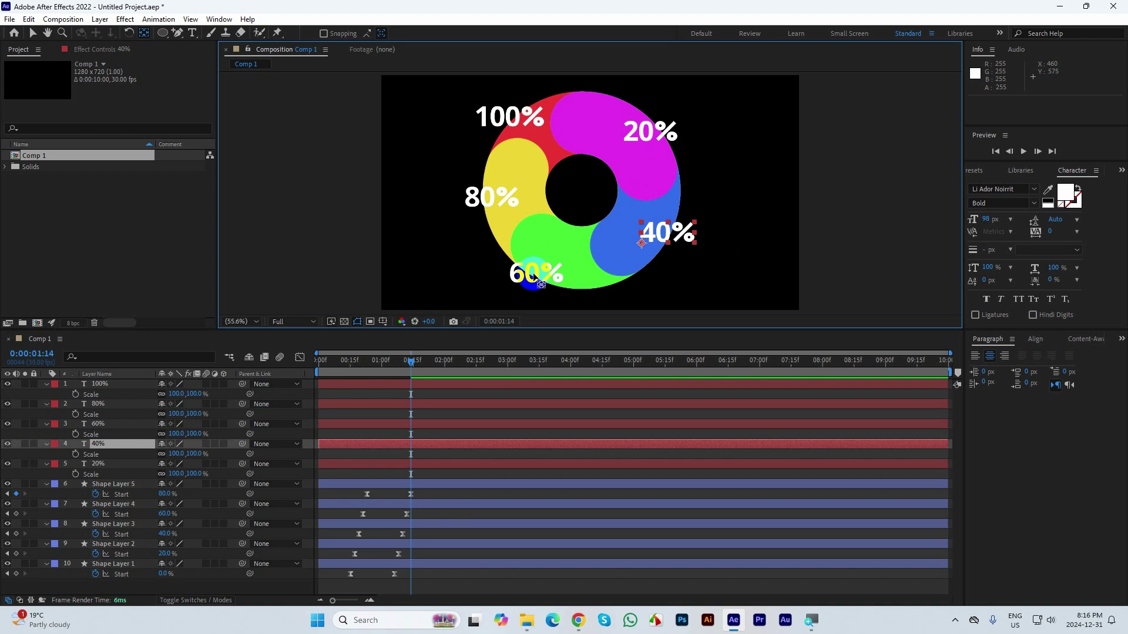
Step: Place the 60% label's anchor point at its lower-right corner and select the 100% label
left_click_drag(536, 274, 563, 280)
left_click(515, 206)
left_click(519, 120)
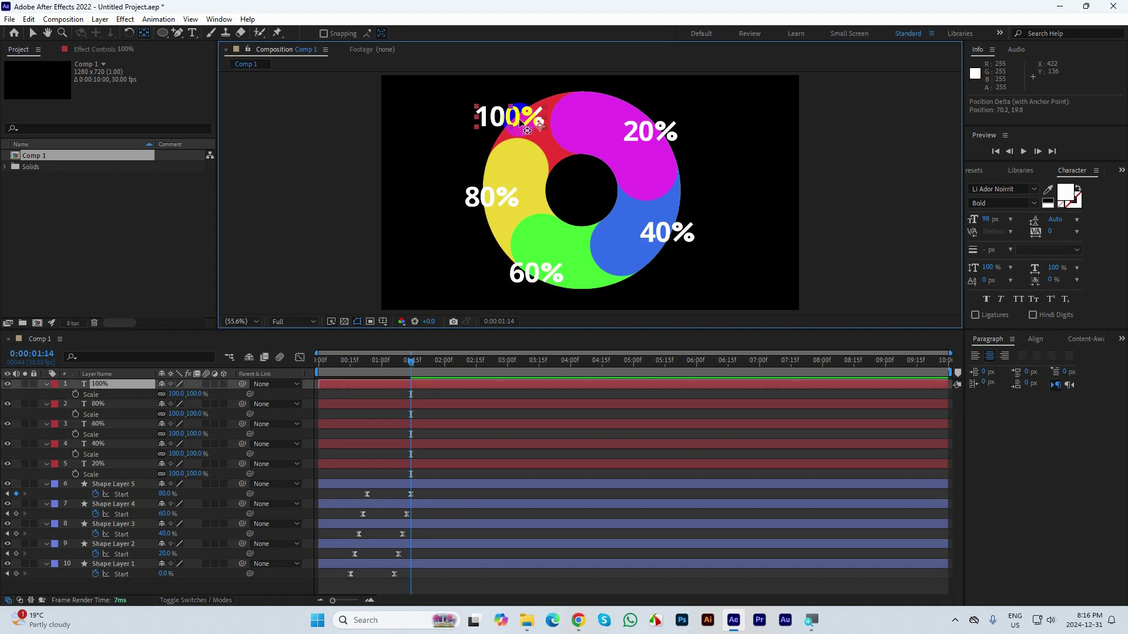
Step: Add Scale keyframes of 100% to all five percentage text layers at 0:00:01:14 and 0:00:01:24
left_click(33, 32)
left_click(99, 464, "ctrl")
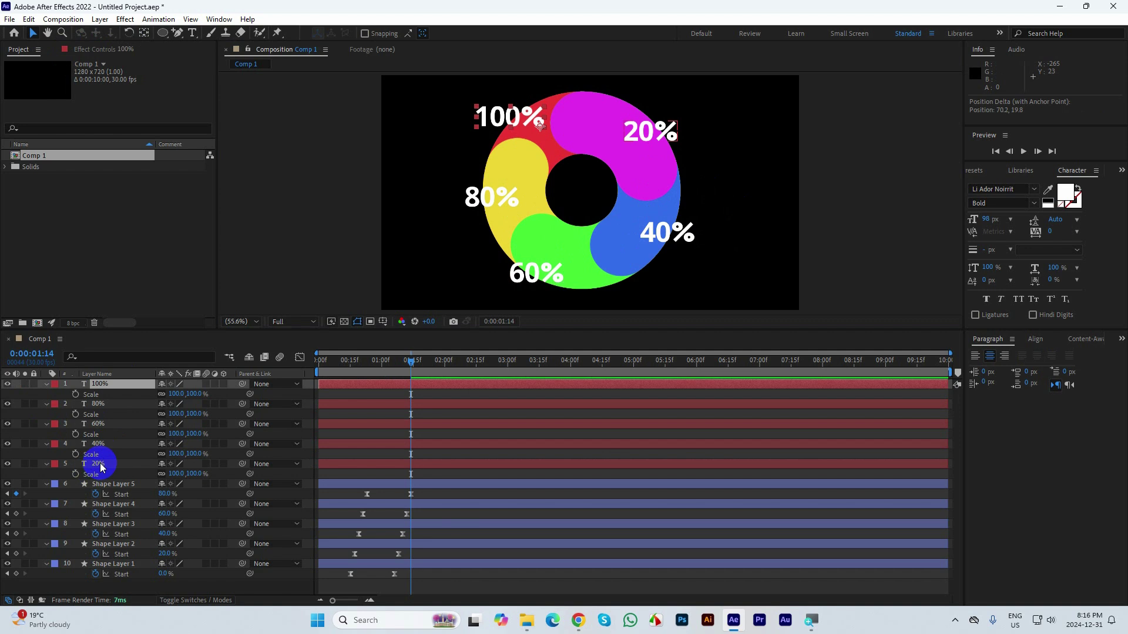
left_click(125, 384, "shift")
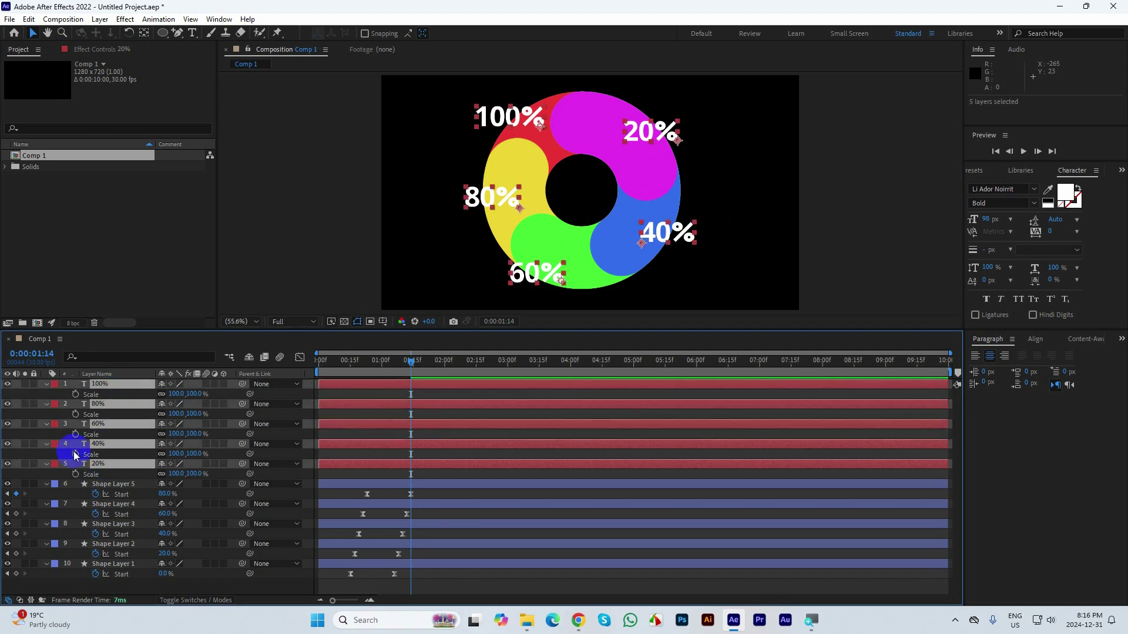
left_click(75, 474)
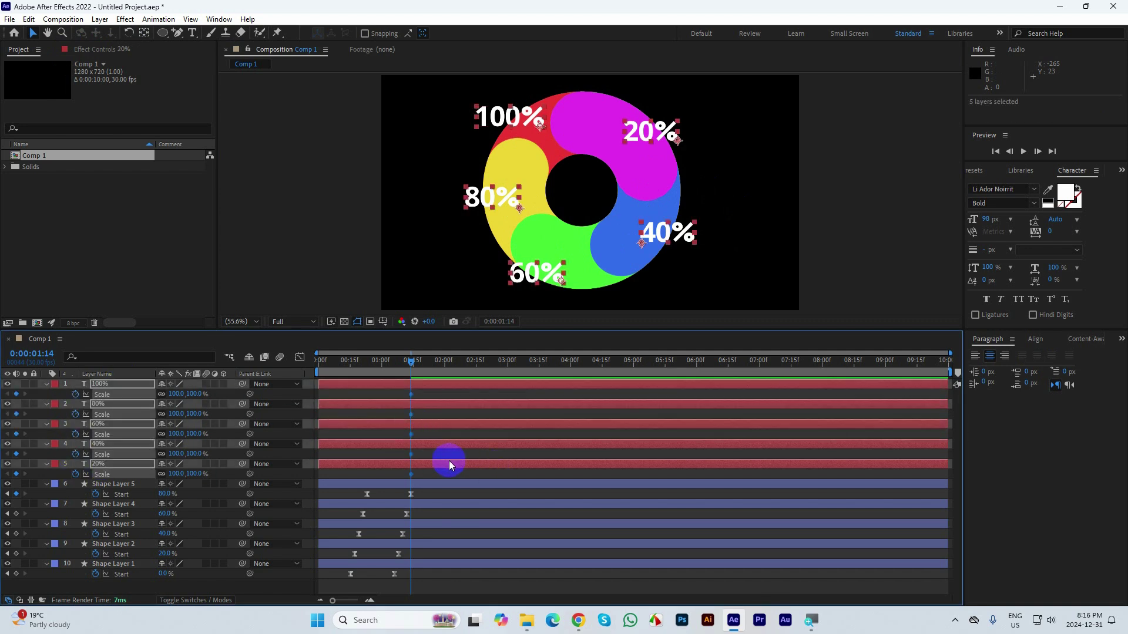
key("shift+Page_Down")
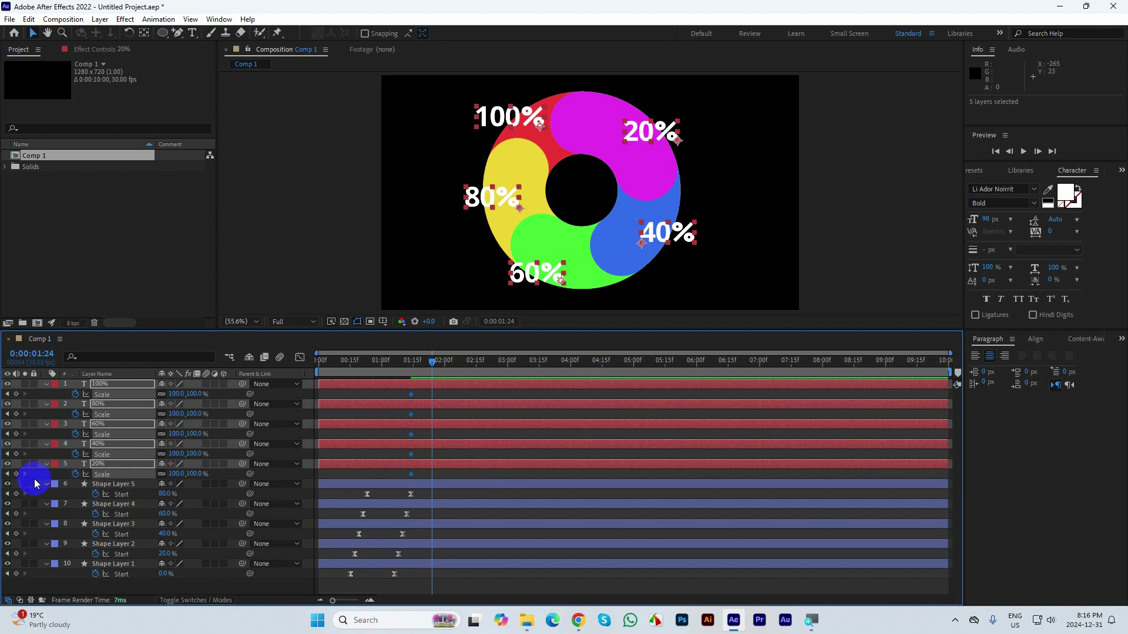
left_click(16, 474)
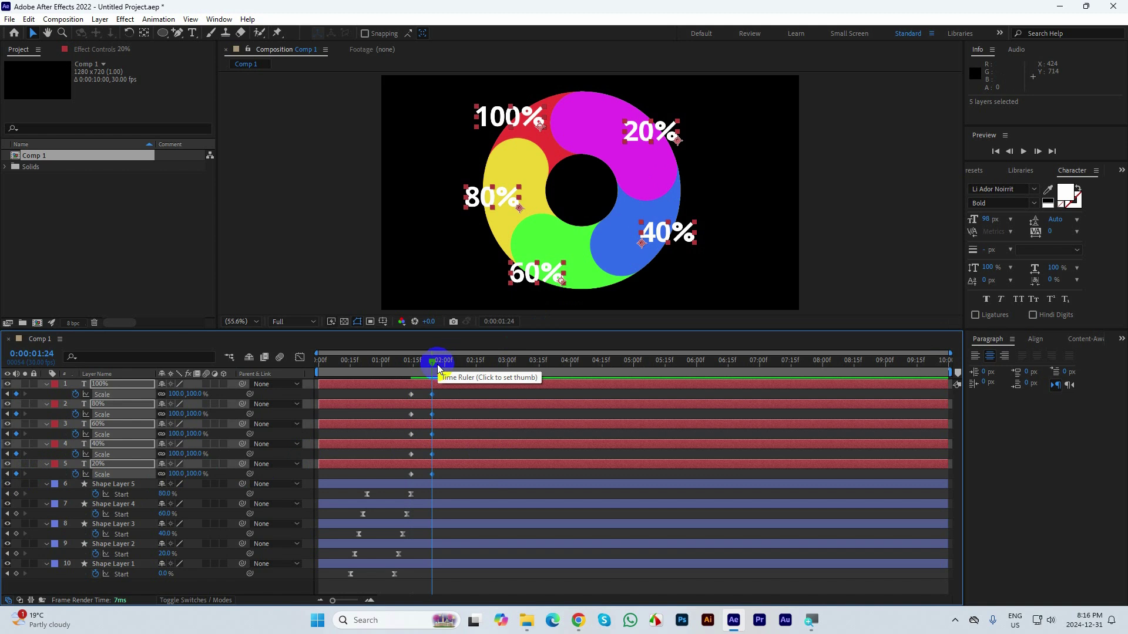
Step: Set the Scale of all five percentage labels to 0% at 0:00:01:14 and preview the animation
left_click_drag(438, 360, 414, 370)
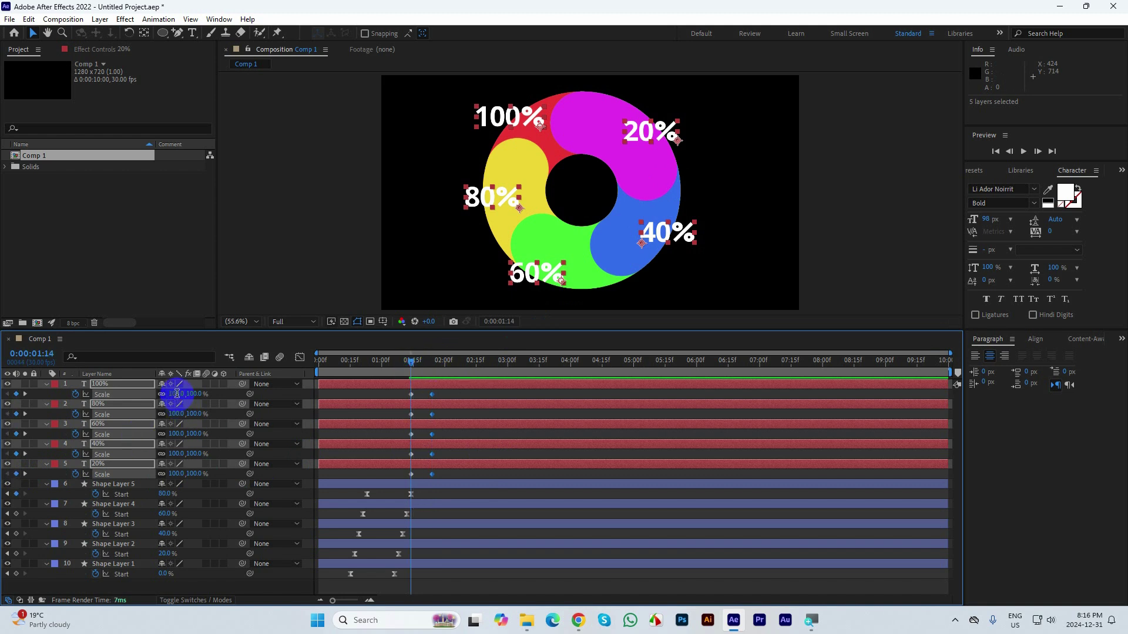
type("0")
key("Return")
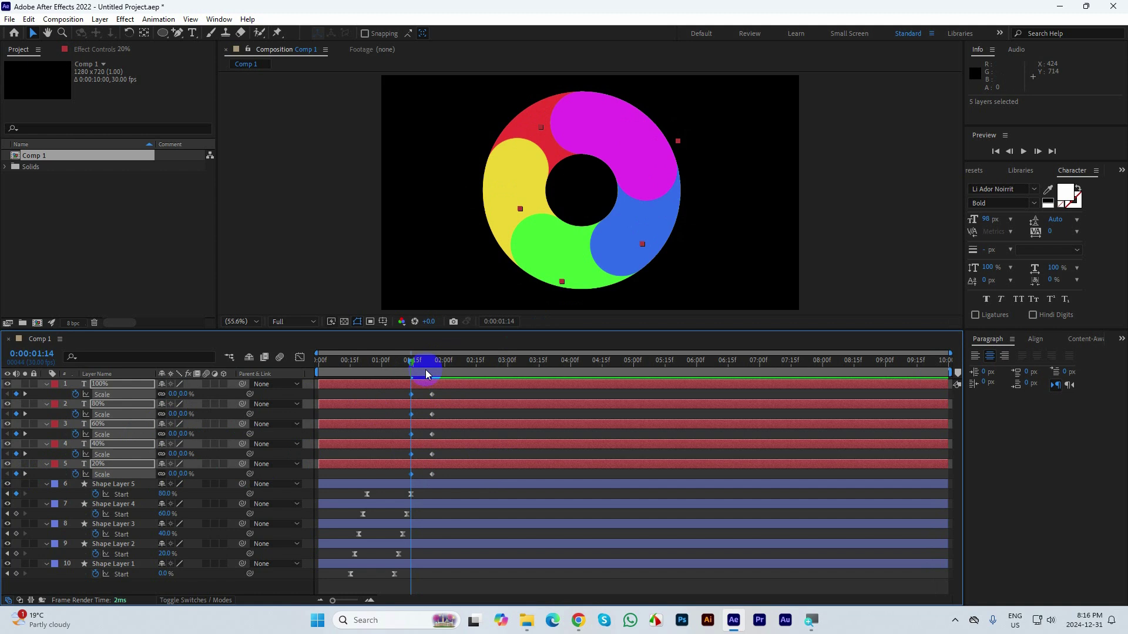
key("space")
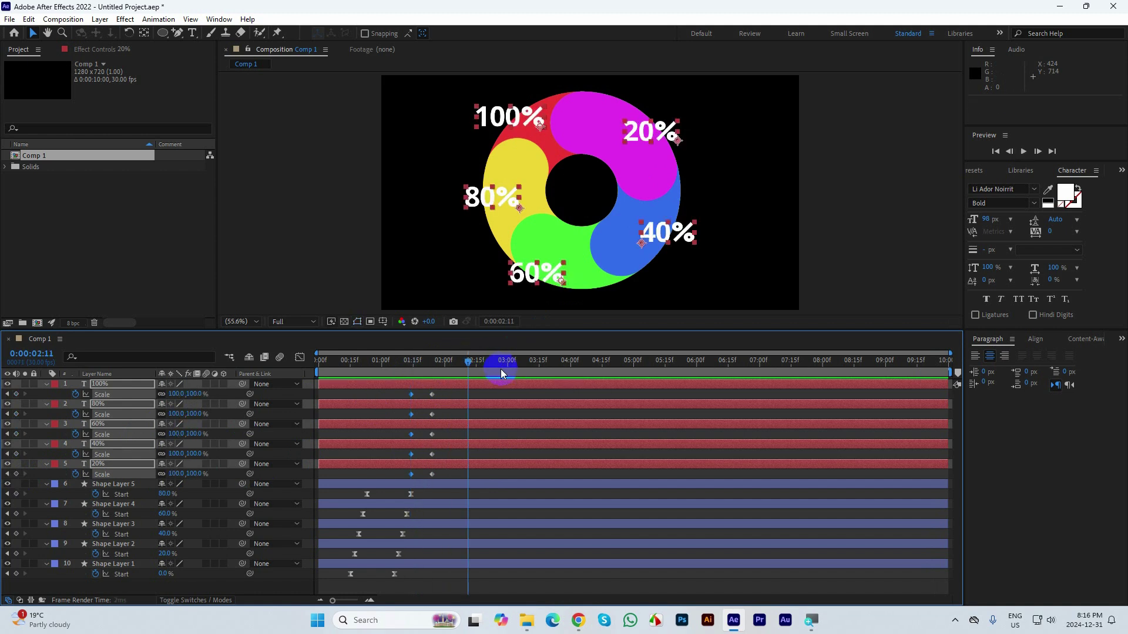
key("space")
Step: Switch to File Explorer and open the Expression Word document from the MGVE Batch-08 folder on drive D
left_click(527, 620)
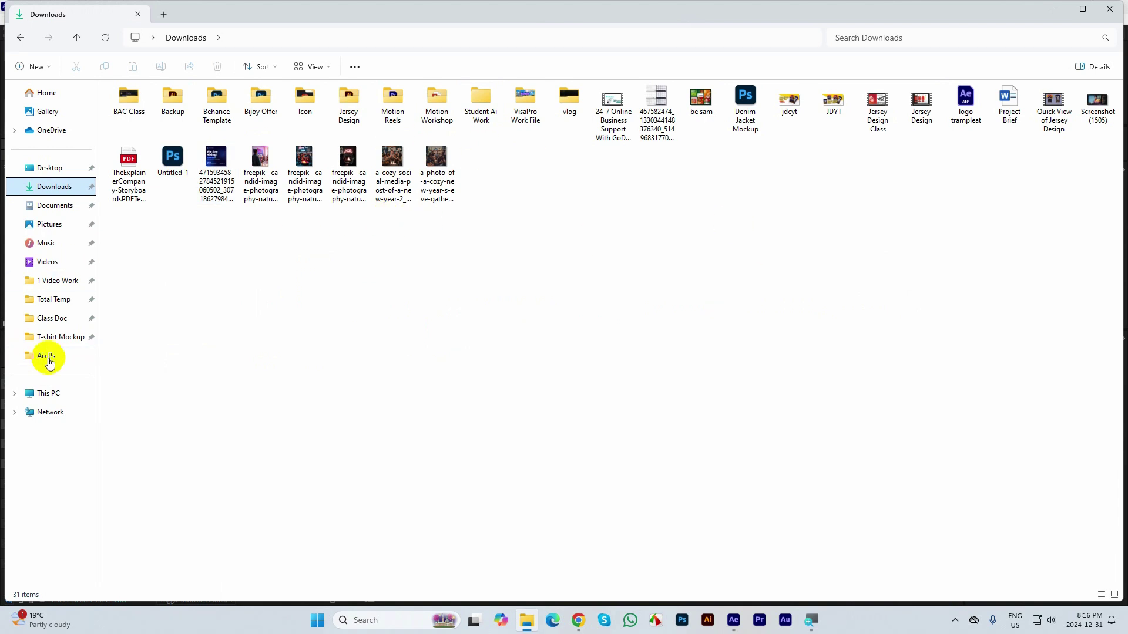
left_click(53, 280)
left_click(77, 37)
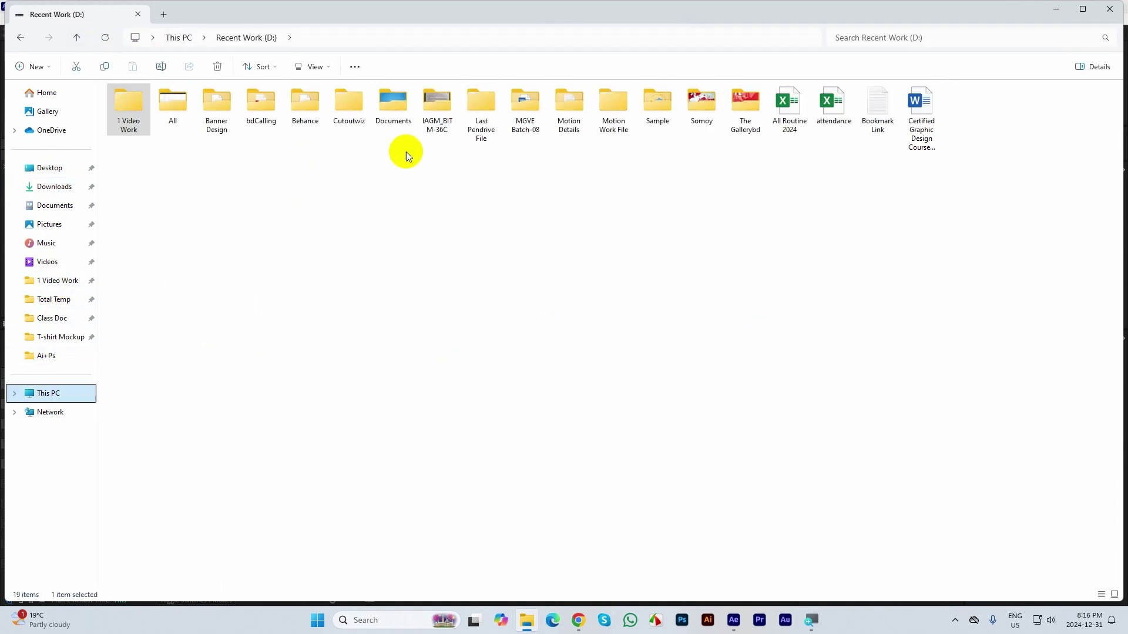
left_click(535, 104)
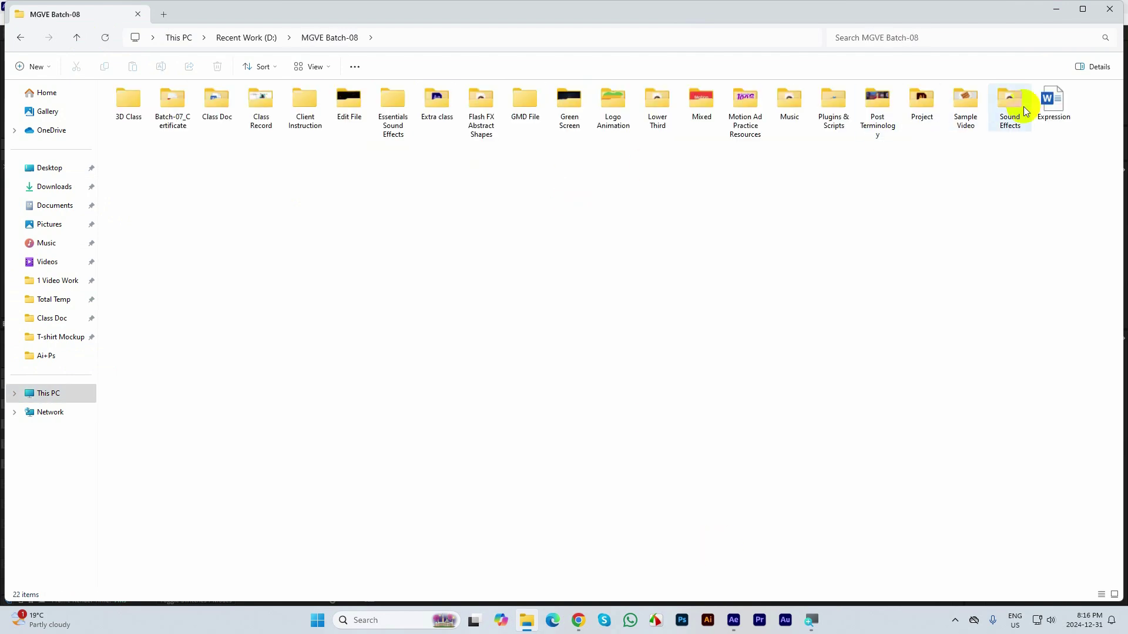
left_click(1051, 108)
double_click(1051, 107)
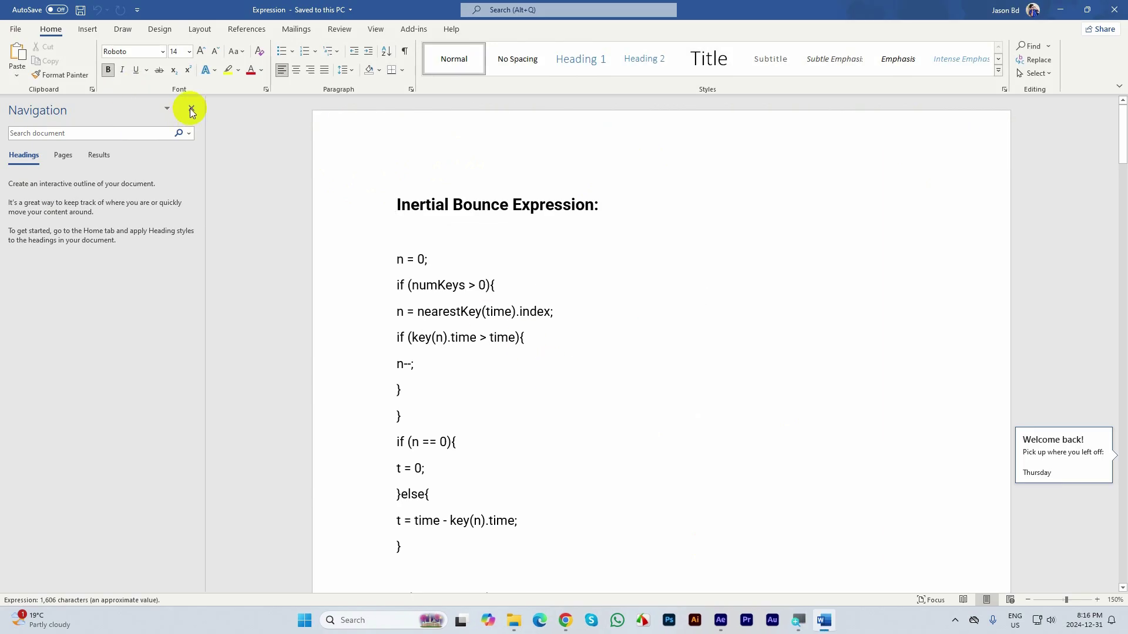
Step: Close the Navigation pane and copy the whole Inertial Bounce expression code, from "n = 0;" to its final closing brace
left_click(191, 110)
scroll(346, 235, "down", 3)
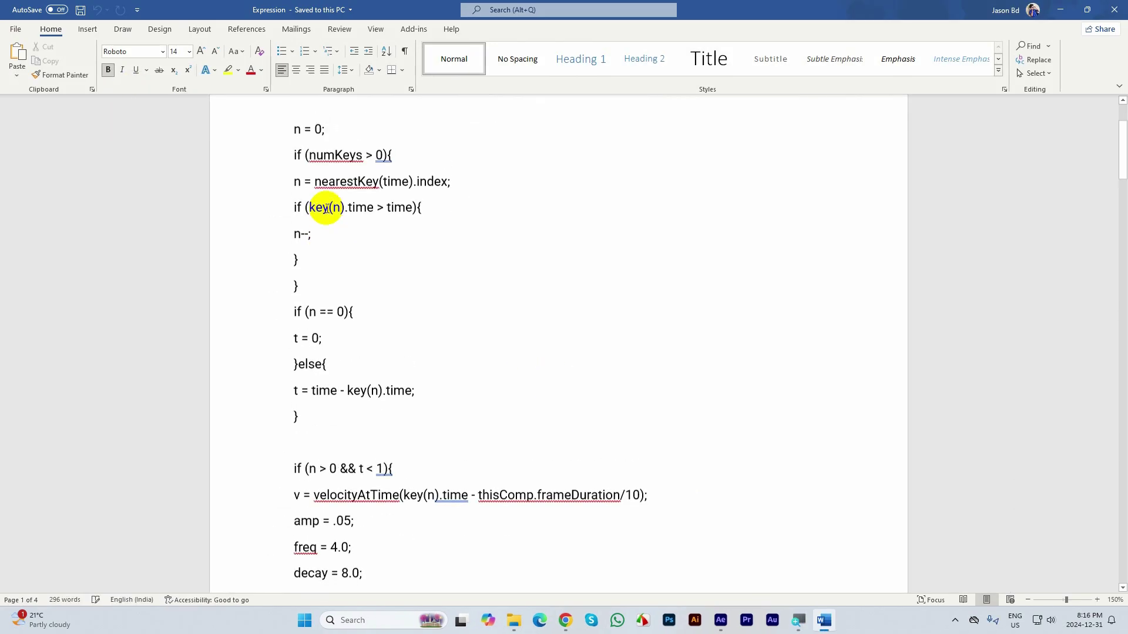
scroll(317, 194, "up", 1)
left_click_drag(290, 176, 300, 320)
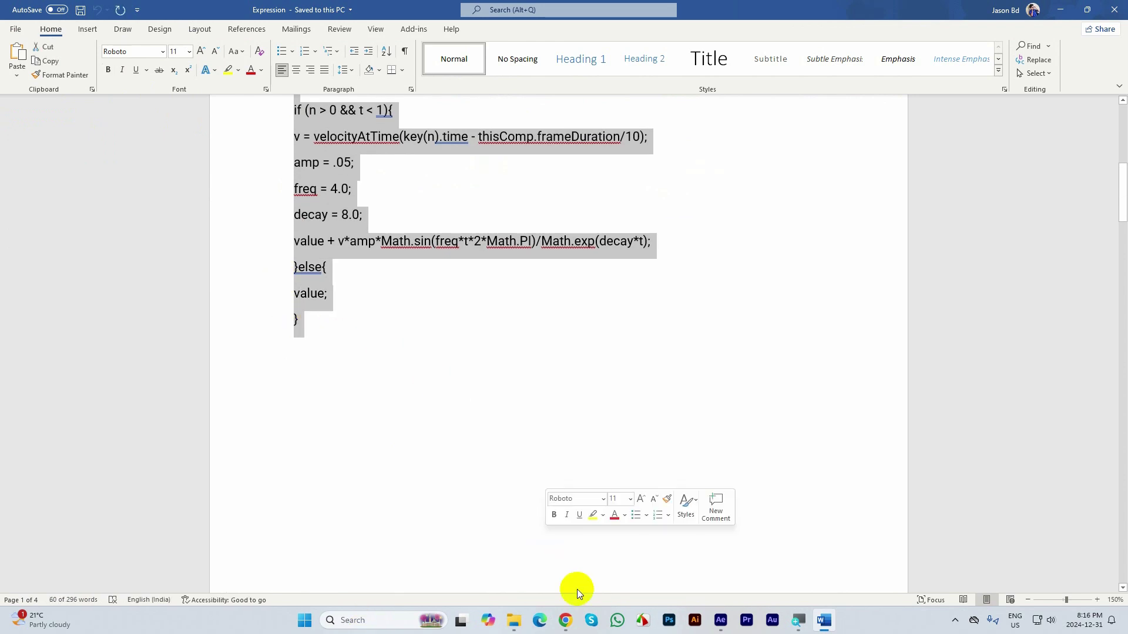
Step: Return to After Effects, add Scale expressions to the selected labels, and paste the bounce code into the 100% and 80% layers' expressions
left_click(720, 620)
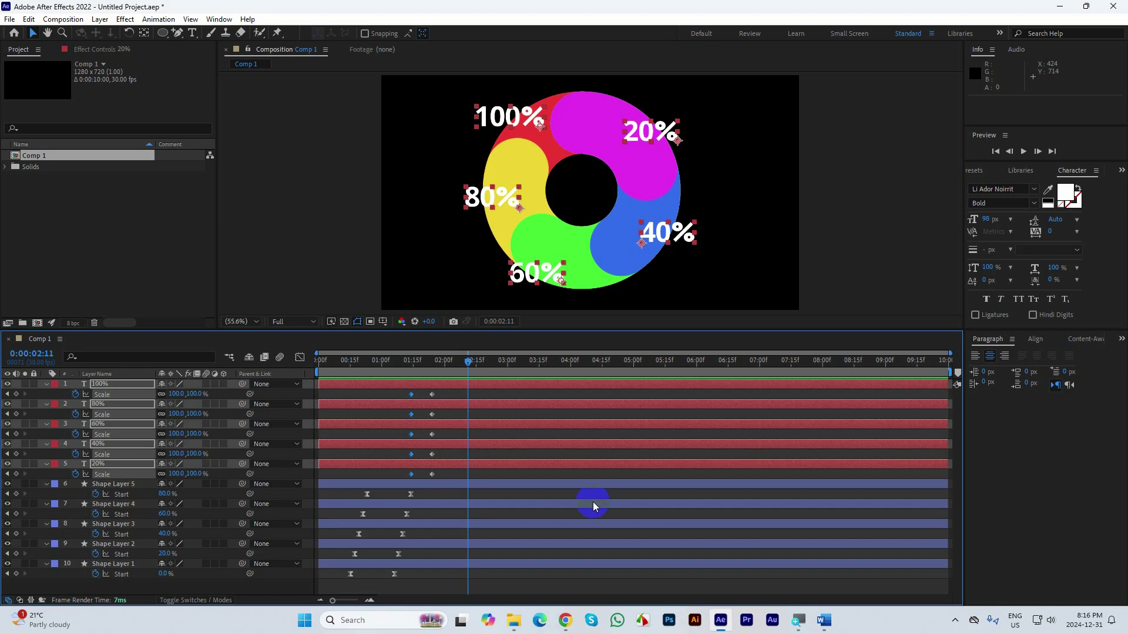
left_click(76, 393, "alt")
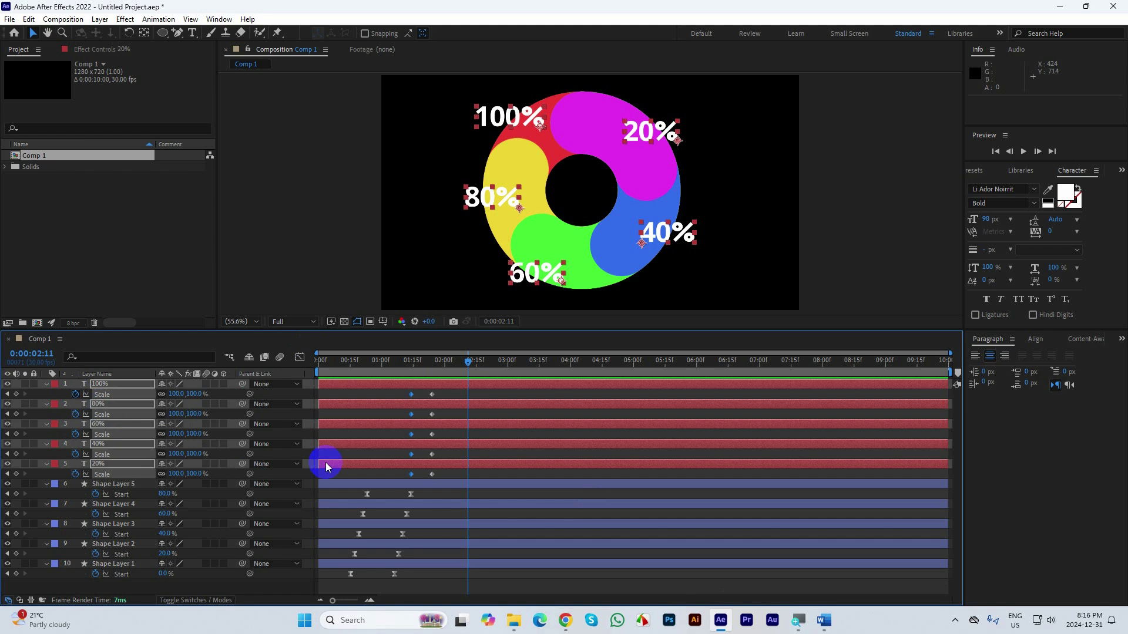
key("ctrl+v")
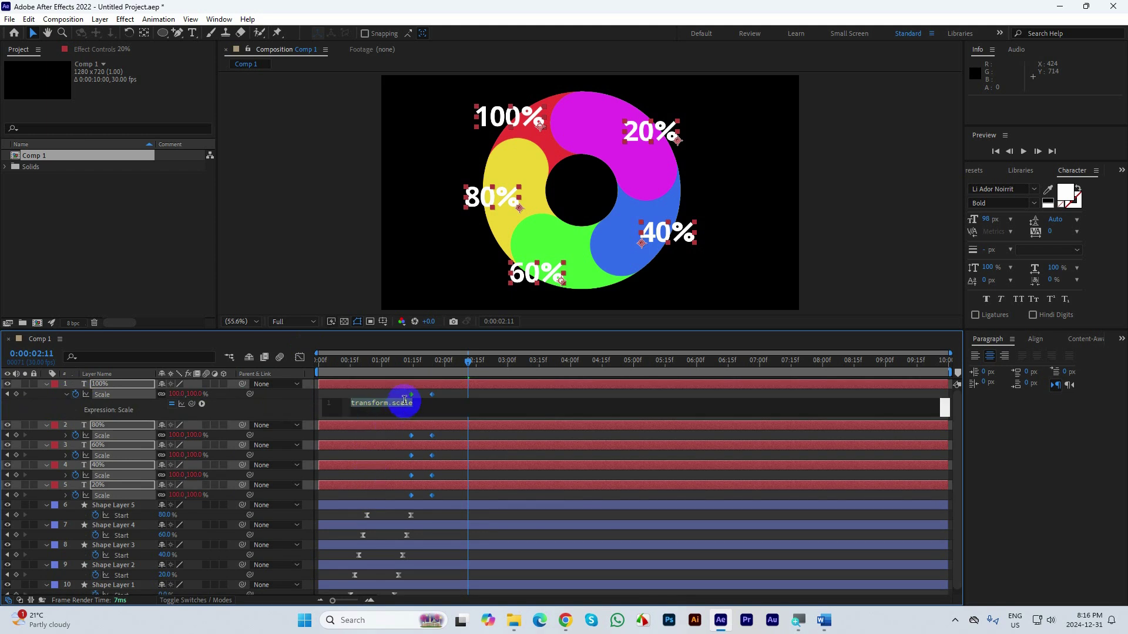
left_click(67, 436)
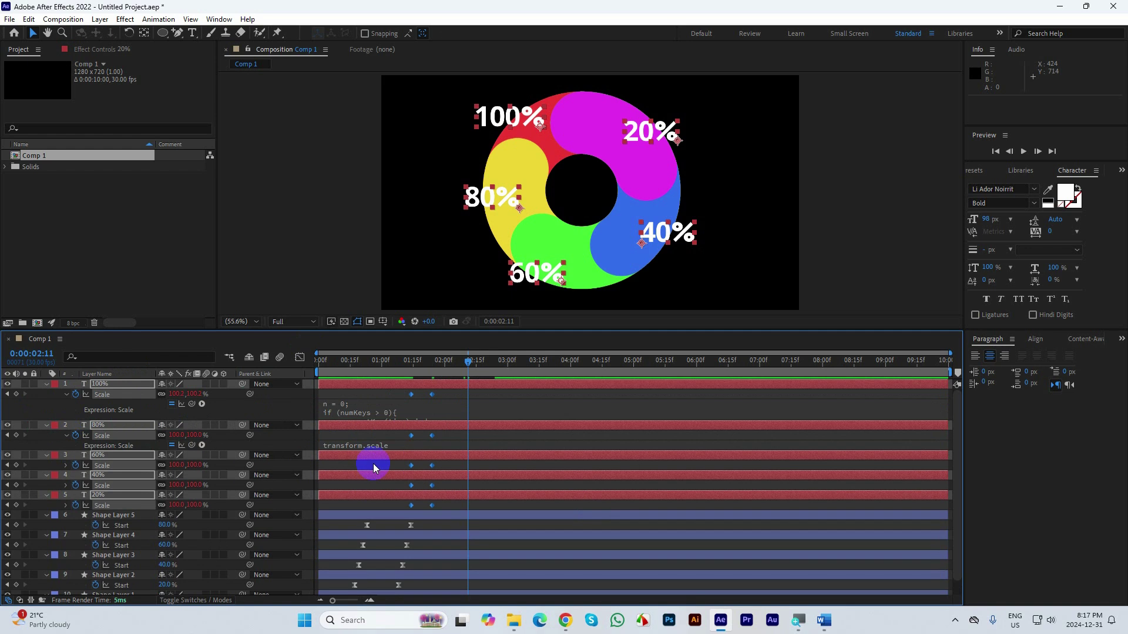
left_click(375, 445)
key("ctrl+v")
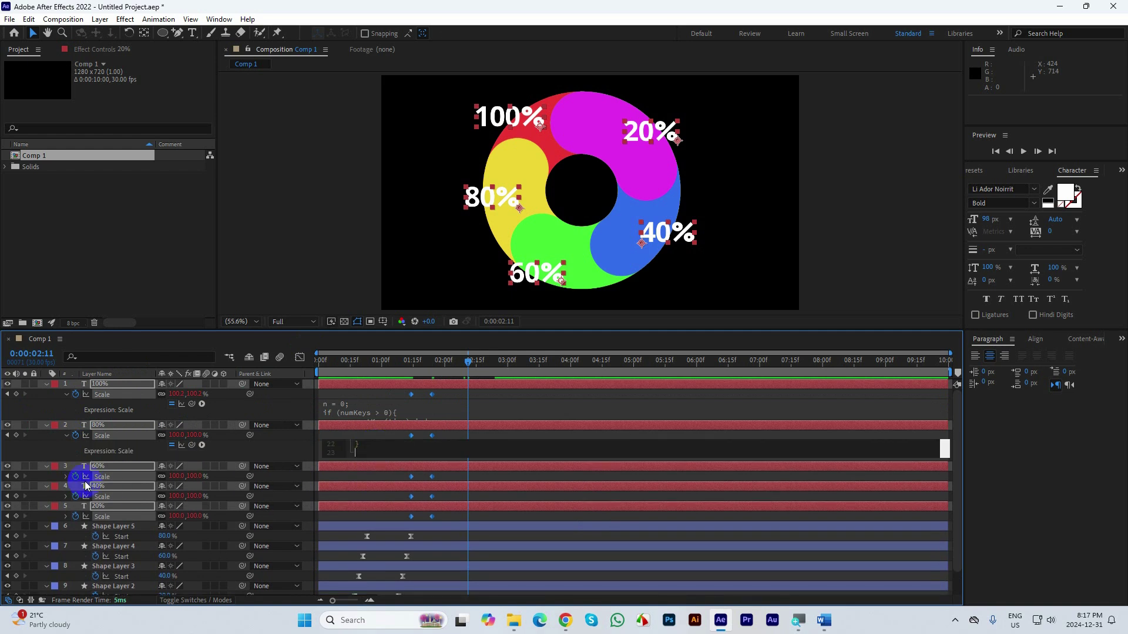
Step: Paste the inertial bounce code into the Scale expressions of the 60% and 40% text layers
left_click(65, 477)
left_click(356, 484)
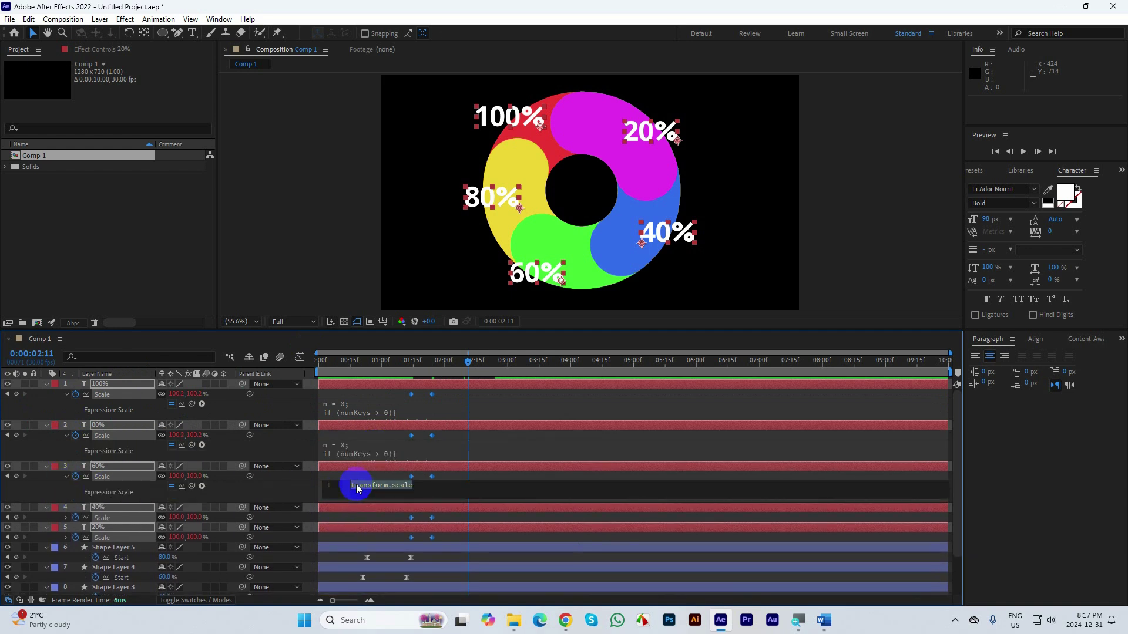
key("ctrl+v")
left_click(66, 519)
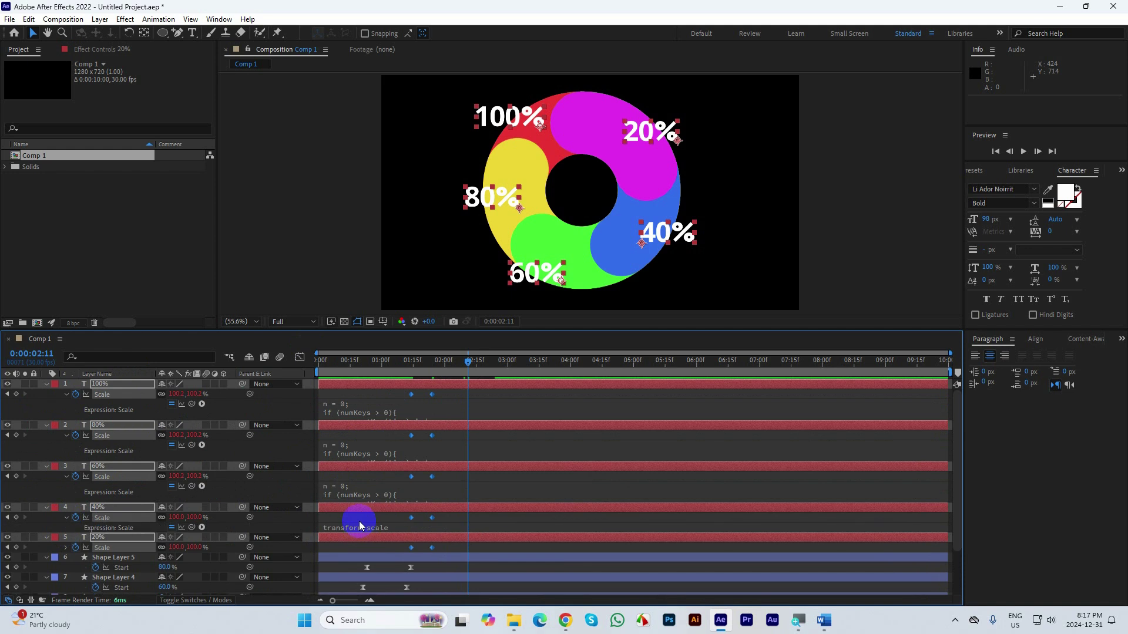
left_click(360, 519)
left_click(360, 527)
key("ctrl+v")
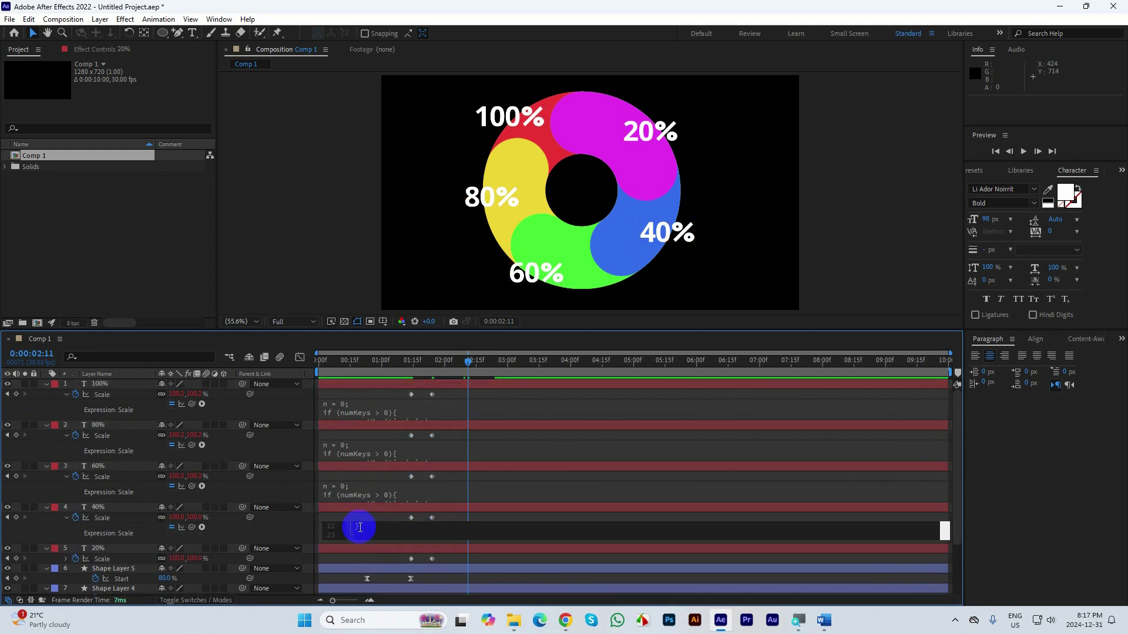
Step: Paste the inertial bounce code into the 20% layer's Scale expression and preview from 0:00:01:09
left_click(66, 559)
left_click(362, 567)
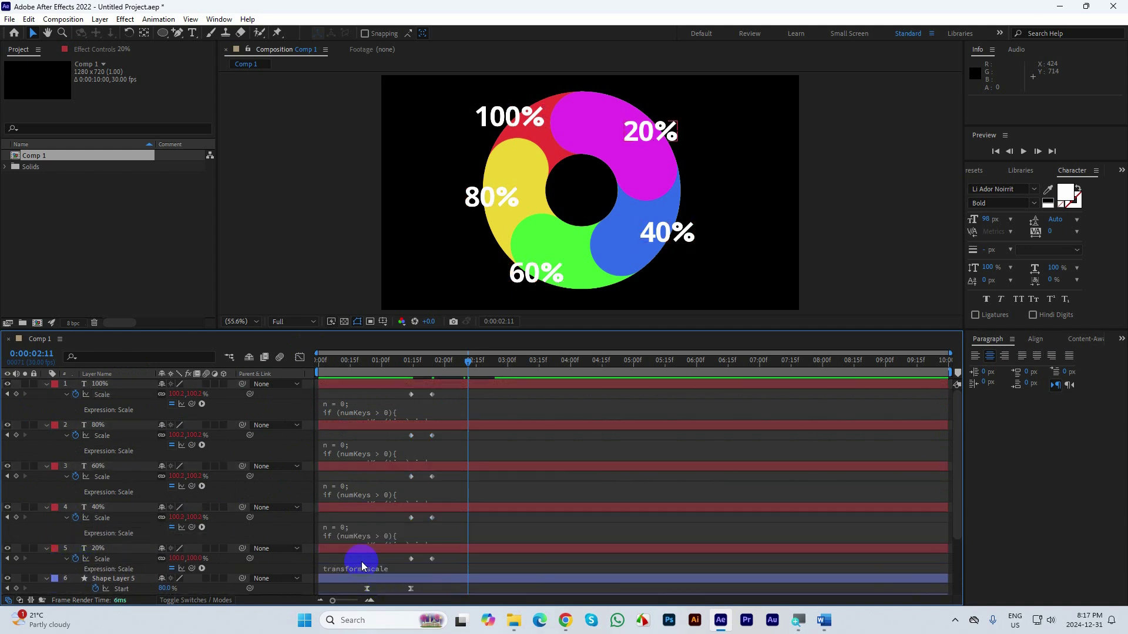
key("ctrl+v")
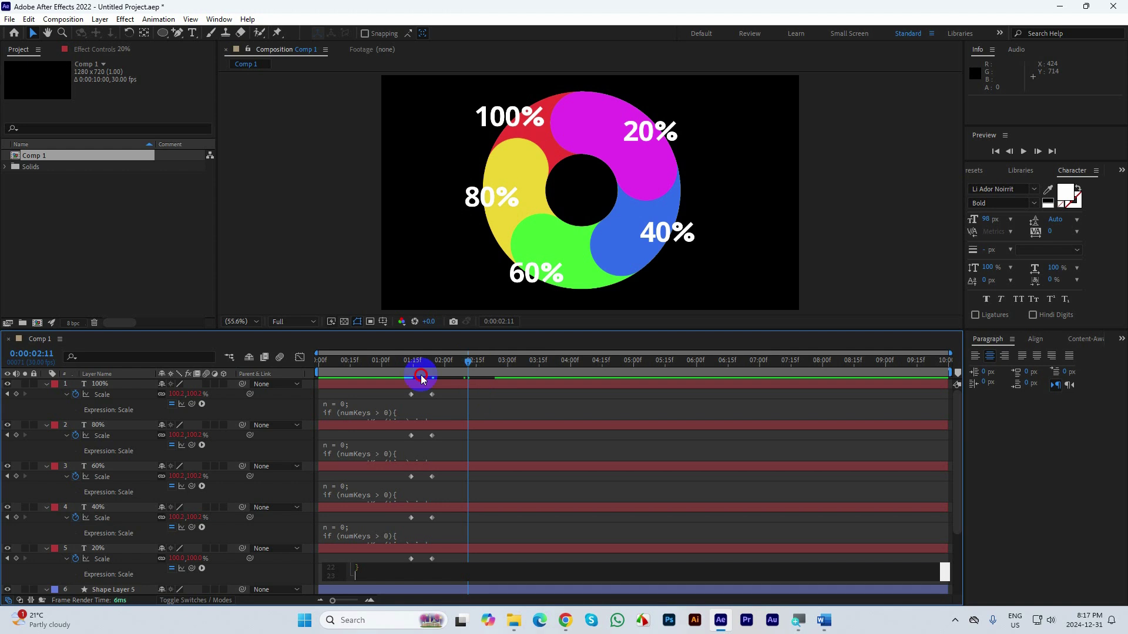
left_click(402, 381)
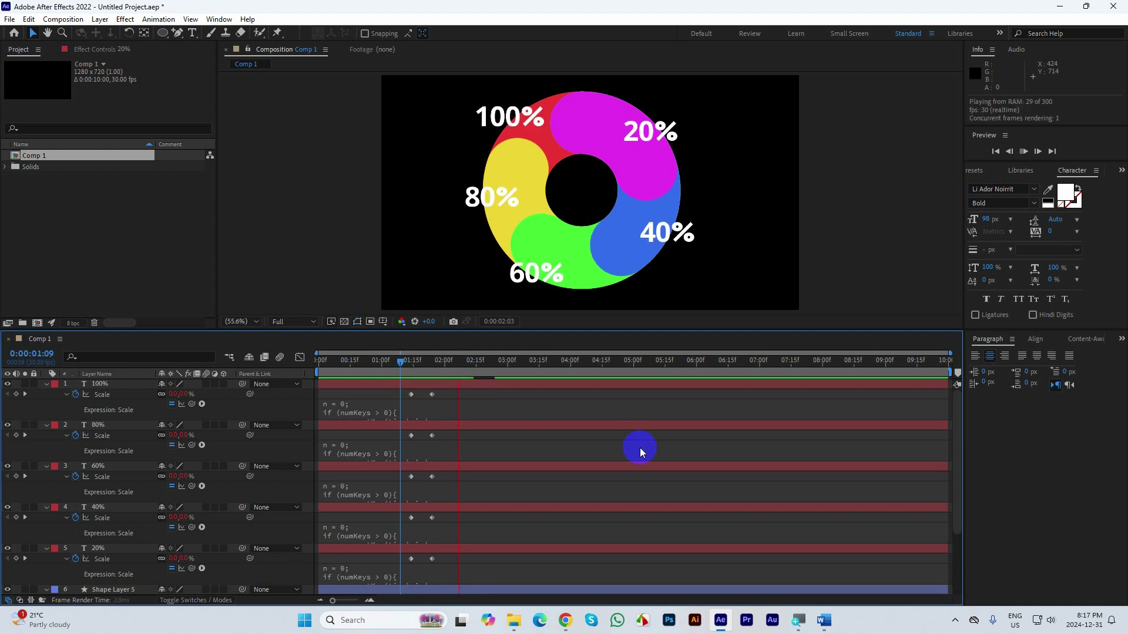
Step: Move the ending Scale keyframes of all five labels to 0:00:01:19 and preview the bounce
left_click(446, 569)
left_click(433, 399)
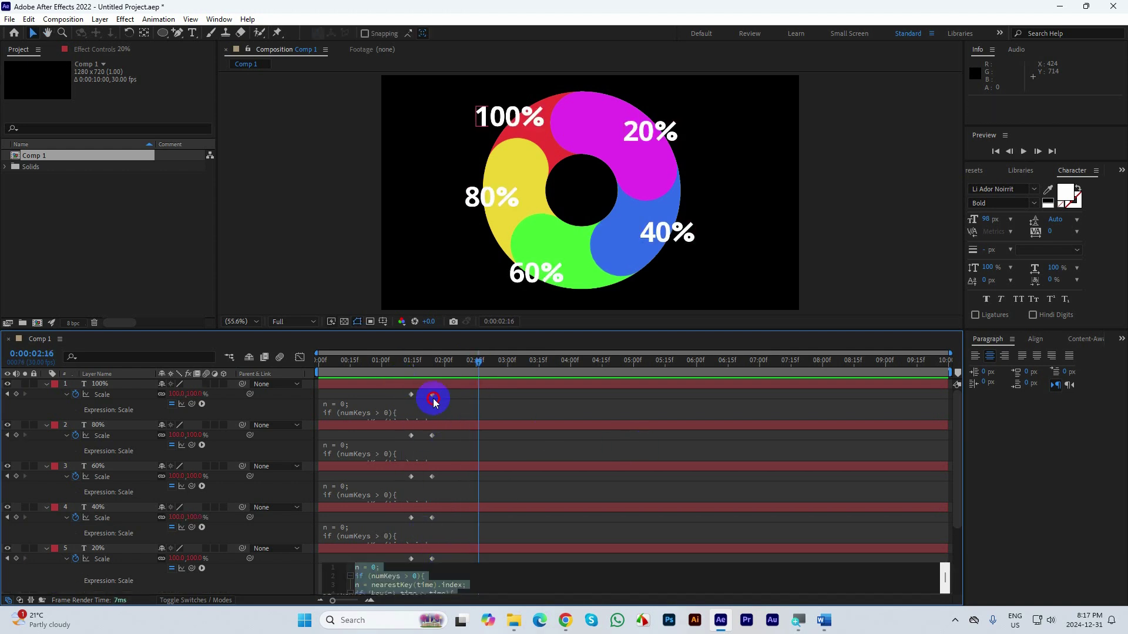
left_click_drag(448, 391, 421, 559)
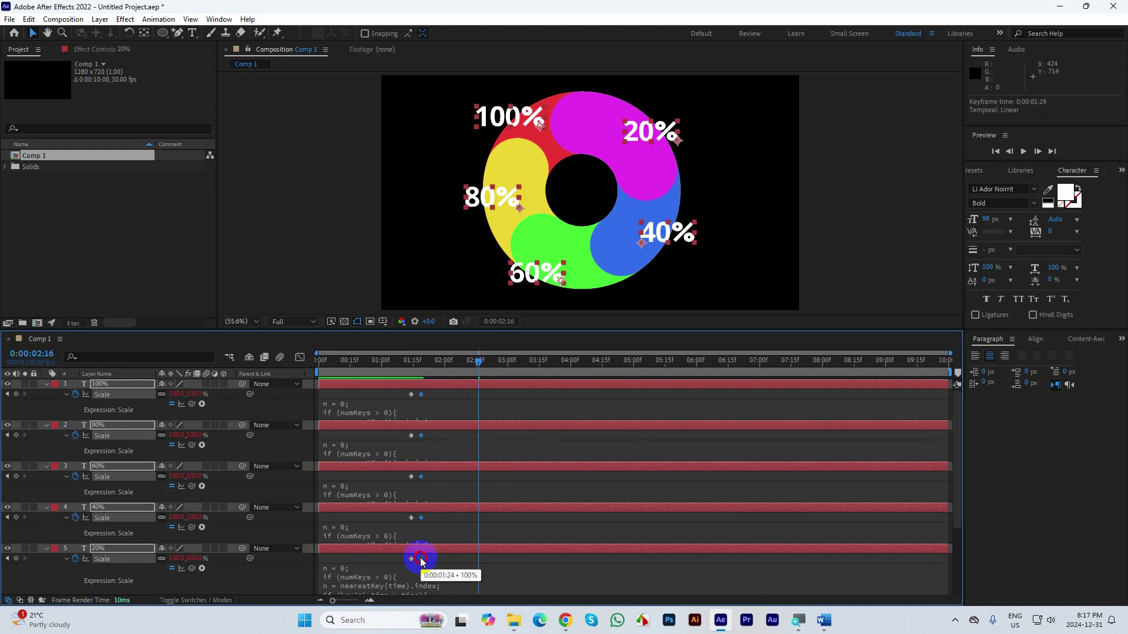
left_click_drag(478, 360, 411, 378)
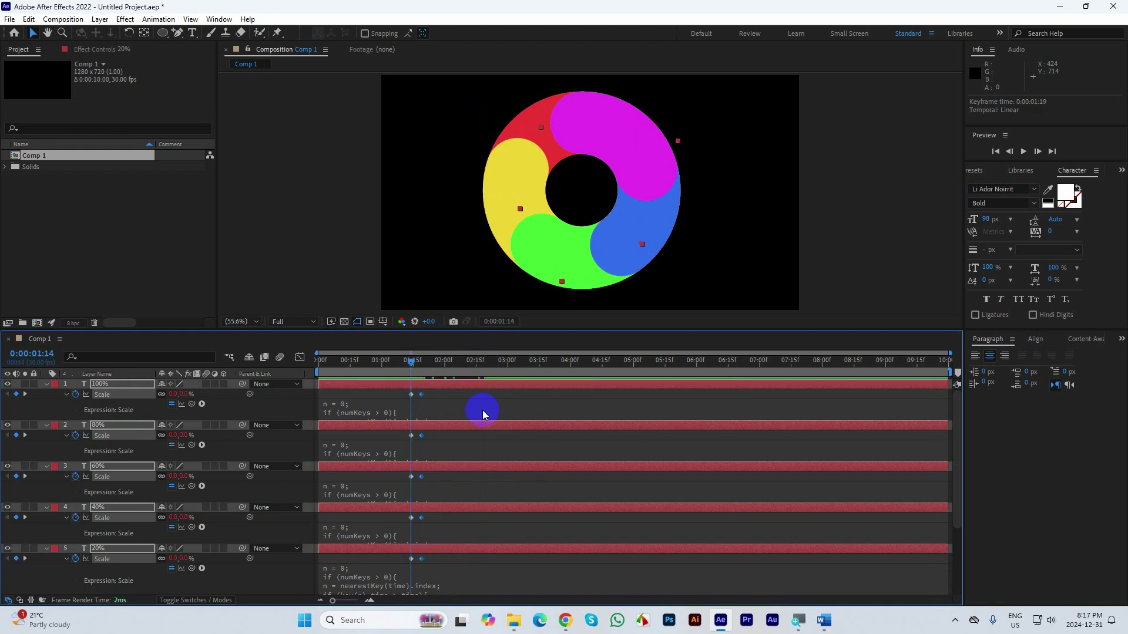
key("space")
left_click(388, 361)
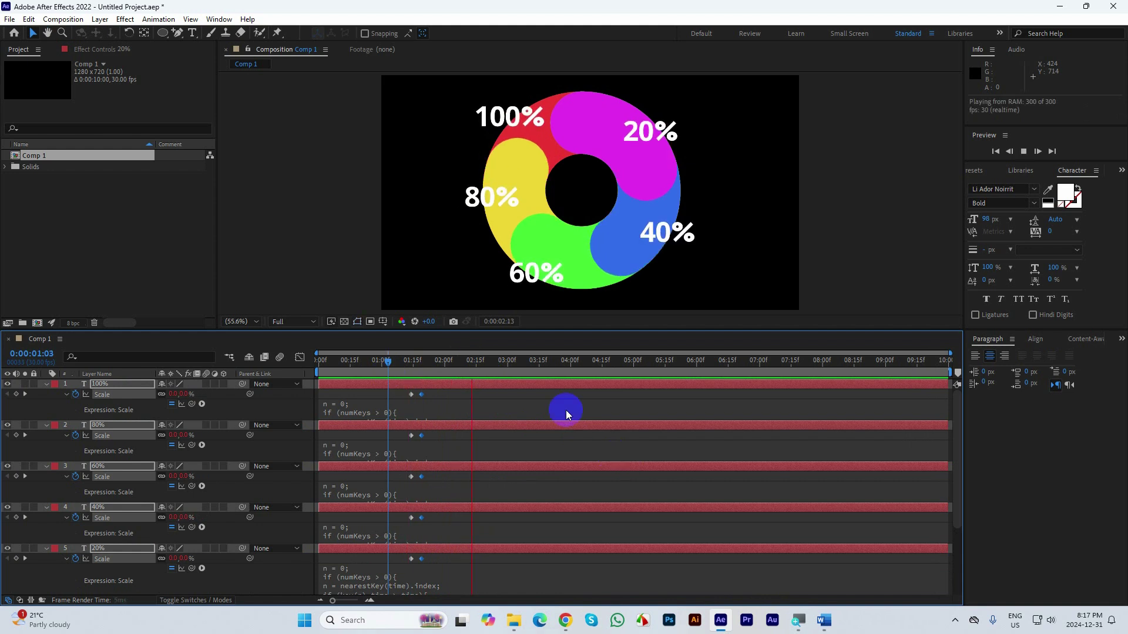
Step: Replay the label animation from 0:00:01:14 and move the five ending Scale keyframes to 0:00:01:20
left_click_drag(474, 361, 410, 384)
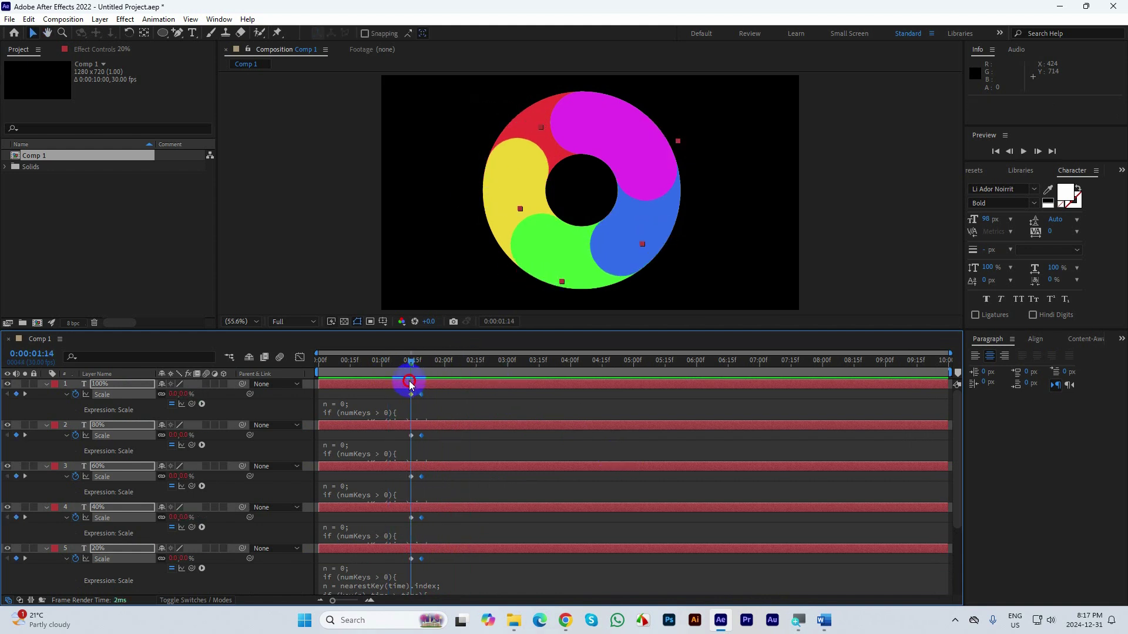
key("space")
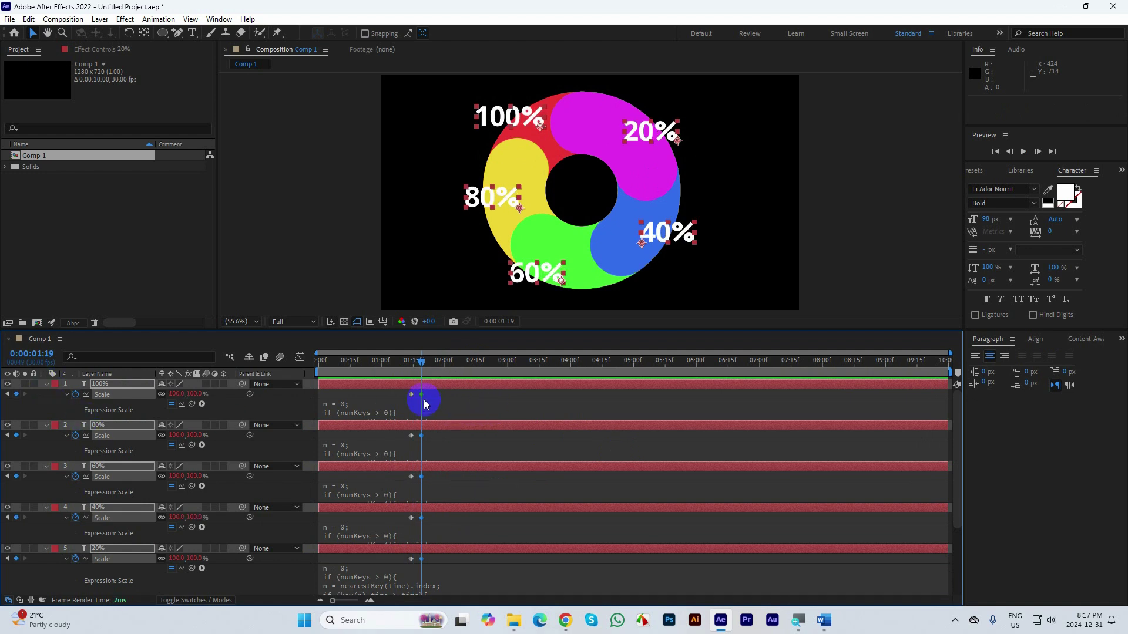
left_click_drag(424, 402, 427, 399)
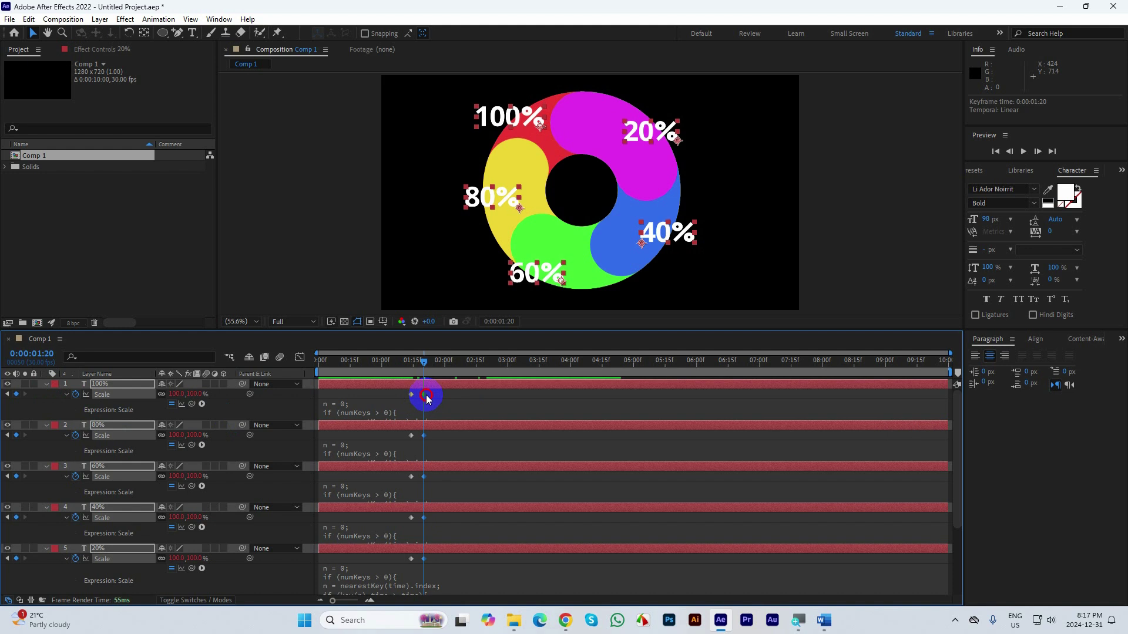
Step: Deselect the label keyframes and collapse the revealed animated properties of all ten layers in the timeline
left_click(64, 394)
left_click(51, 388)
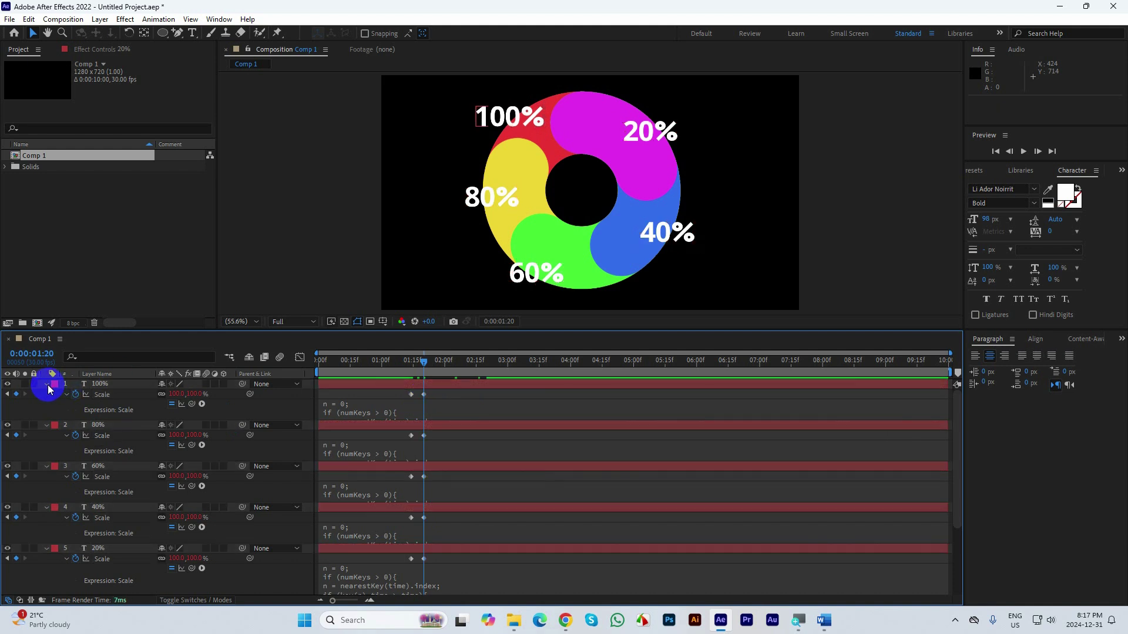
left_click(47, 386)
key("ctrl+a")
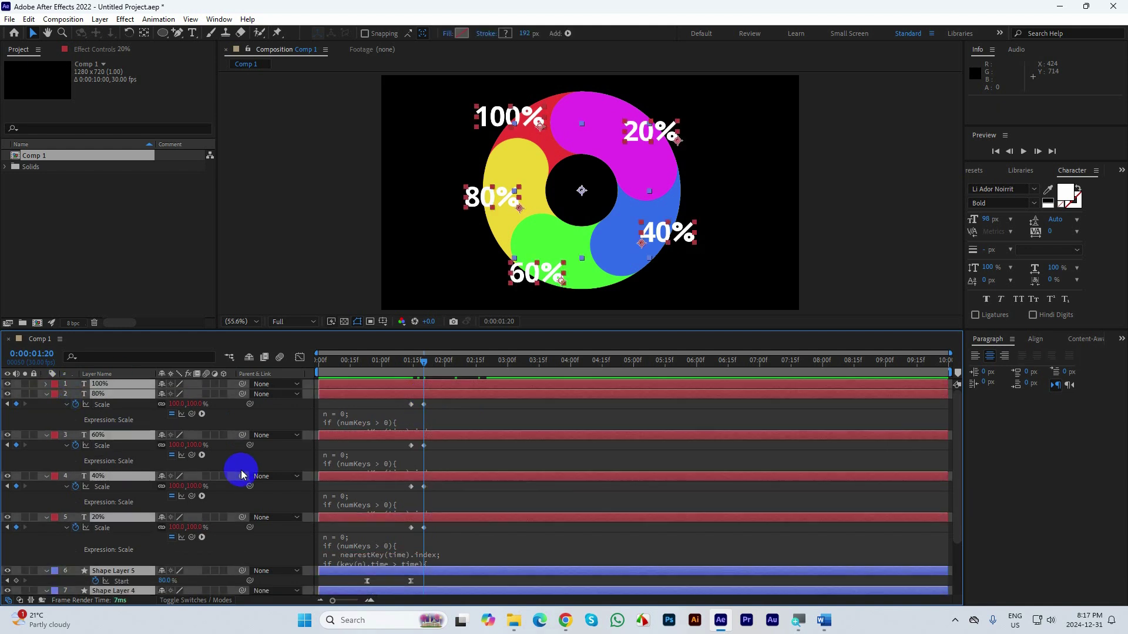
key("u")
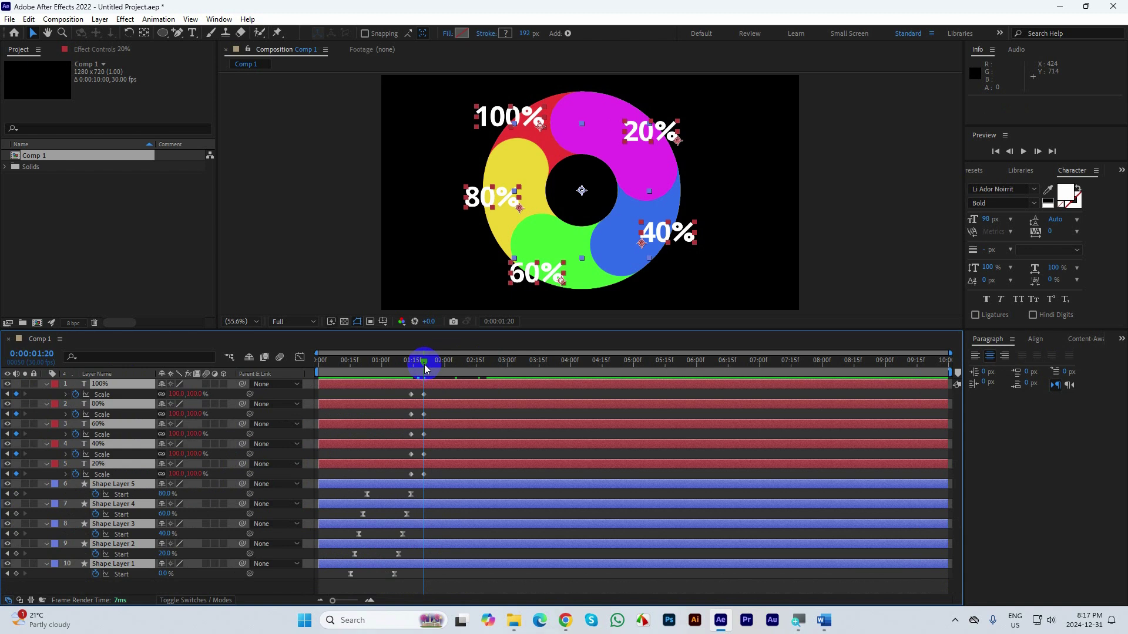
key("u")
Step: Set the work area to end at 0:00:03:00 and preview the complete ring chart animation from the start
left_click_drag(424, 361, 508, 365)
key("n")
key("Home")
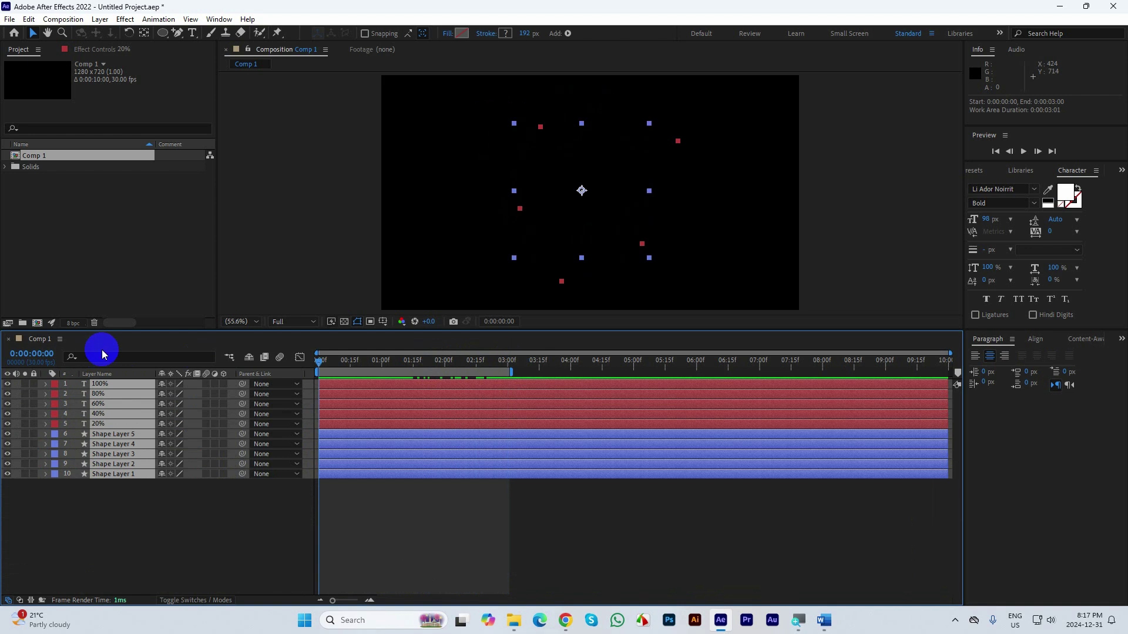
key("space")
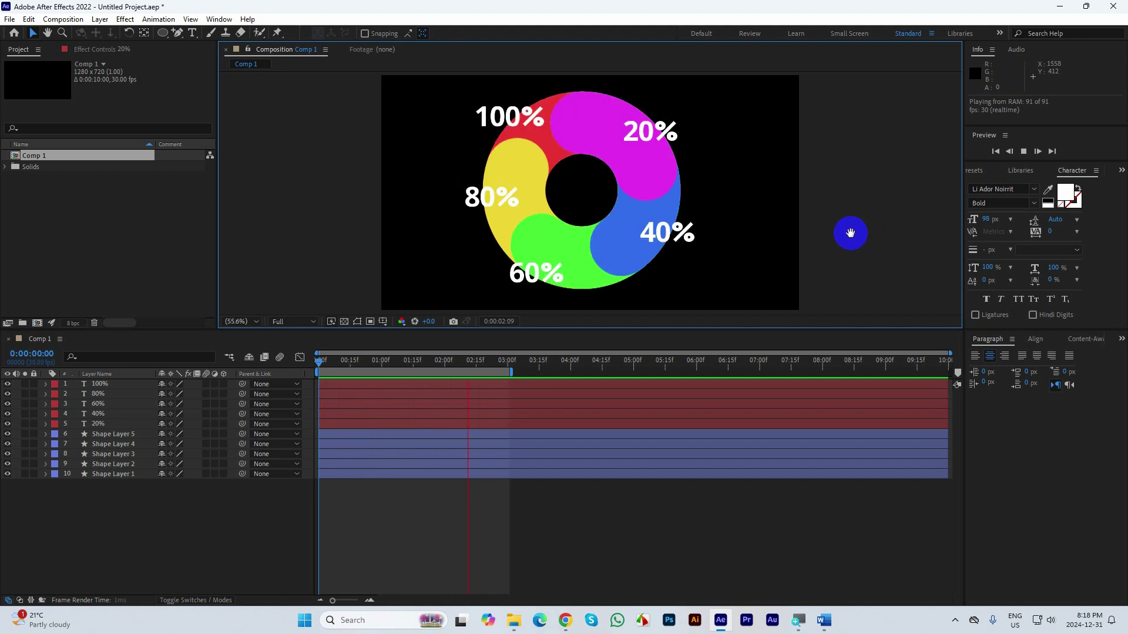
key("space")
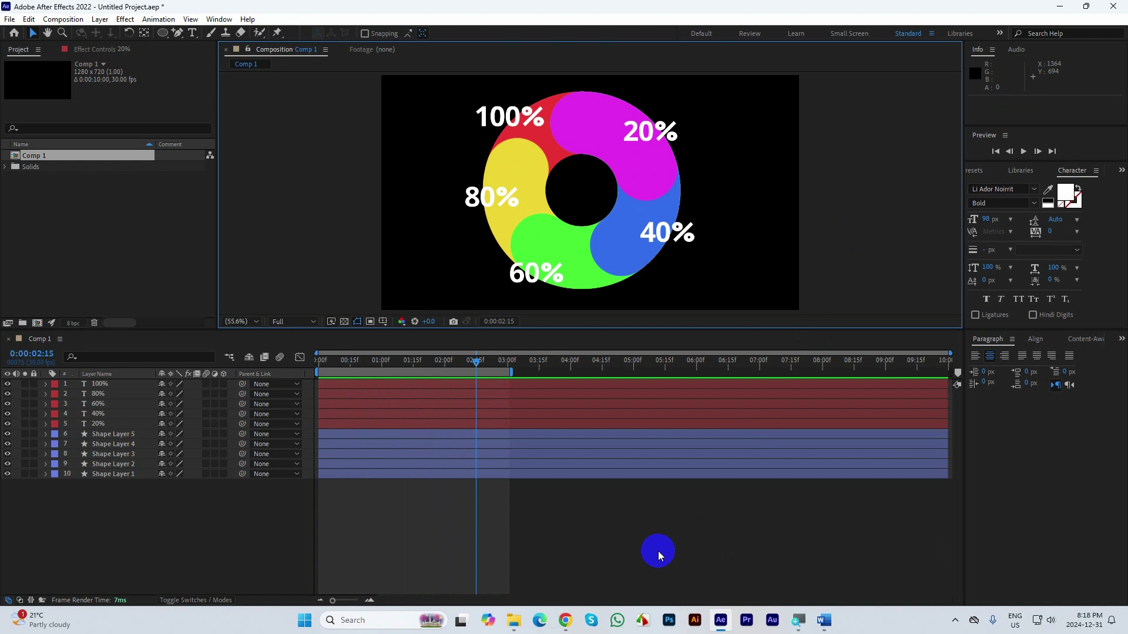
Step: Switch to Chrome and search Google Images for "share market infographic design"
left_click(566, 620)
left_click(516, 561)
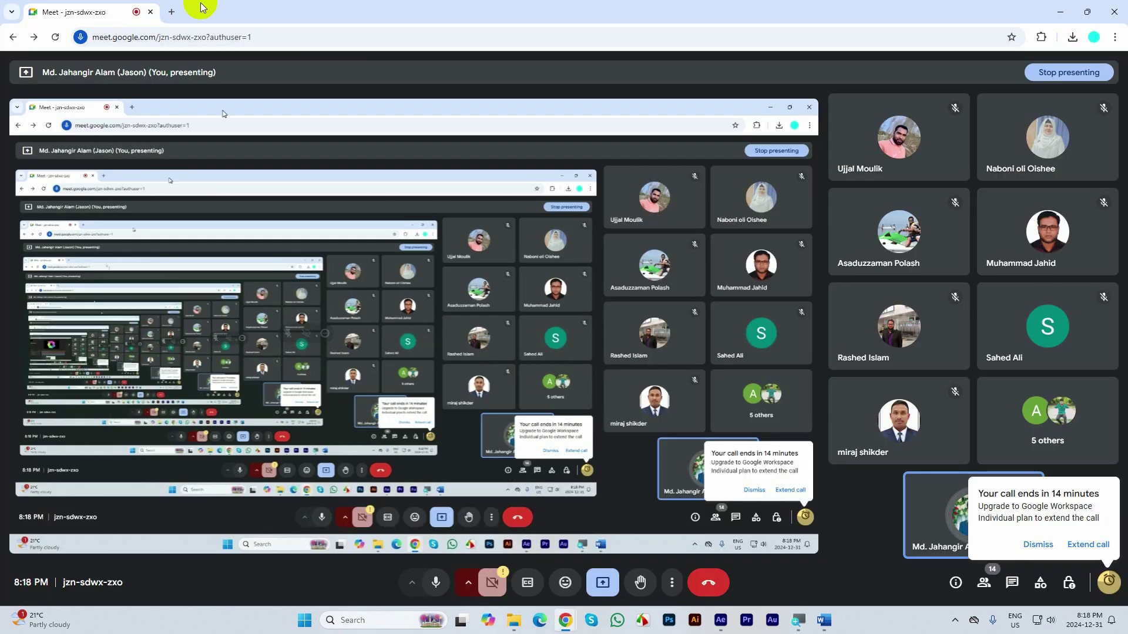
left_click(168, 12)
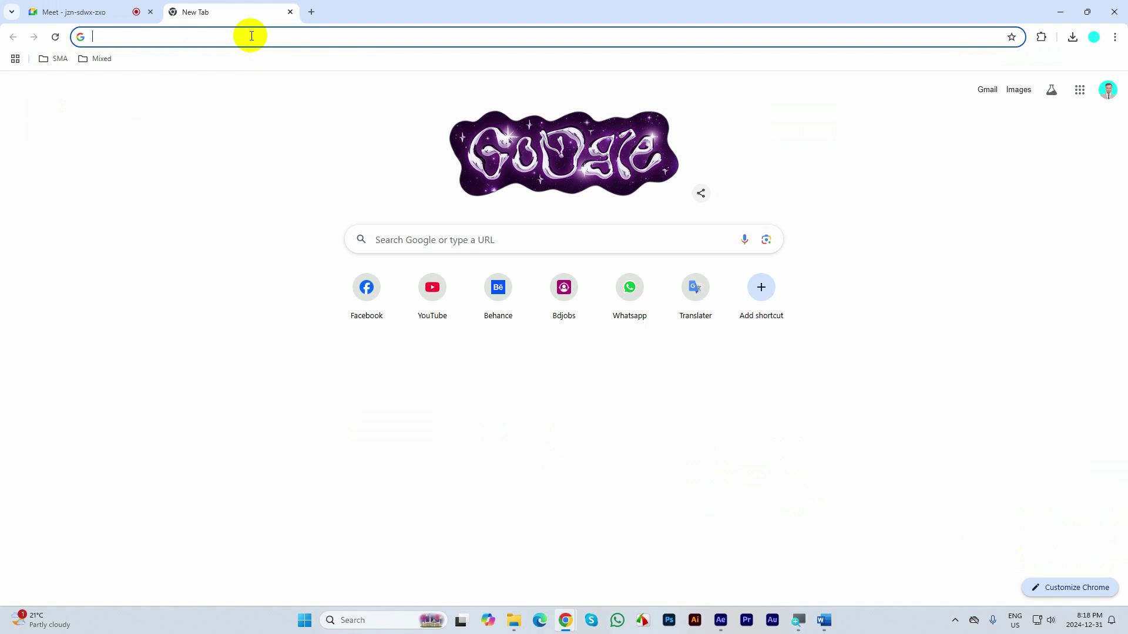
type("share ")
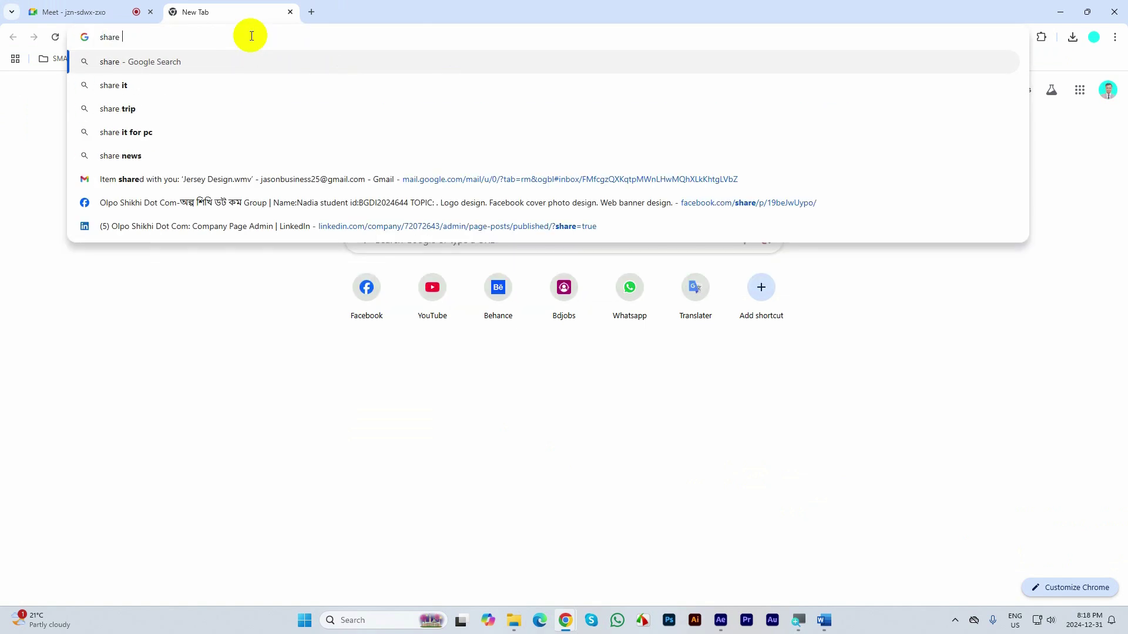
type("market")
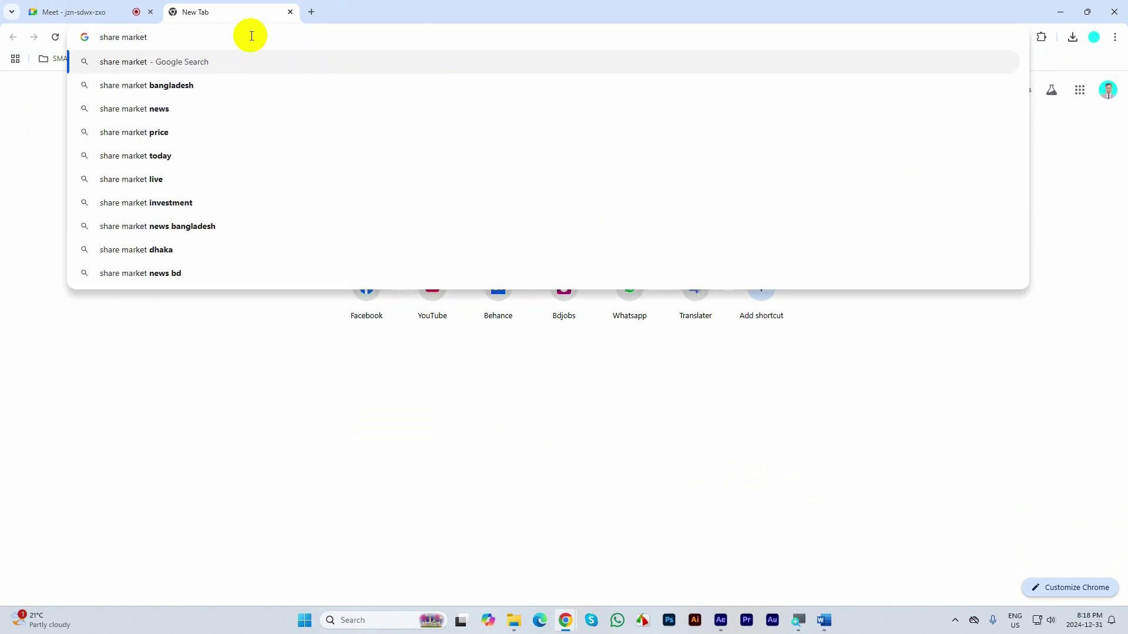
type(" g")
key("BackSpace")
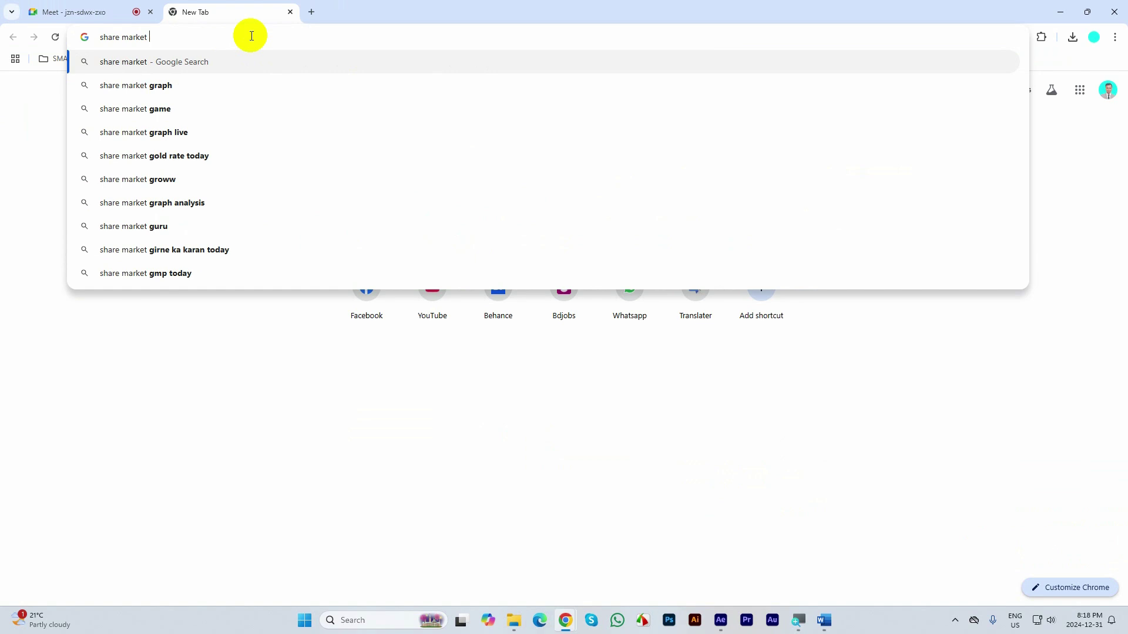
type("infog")
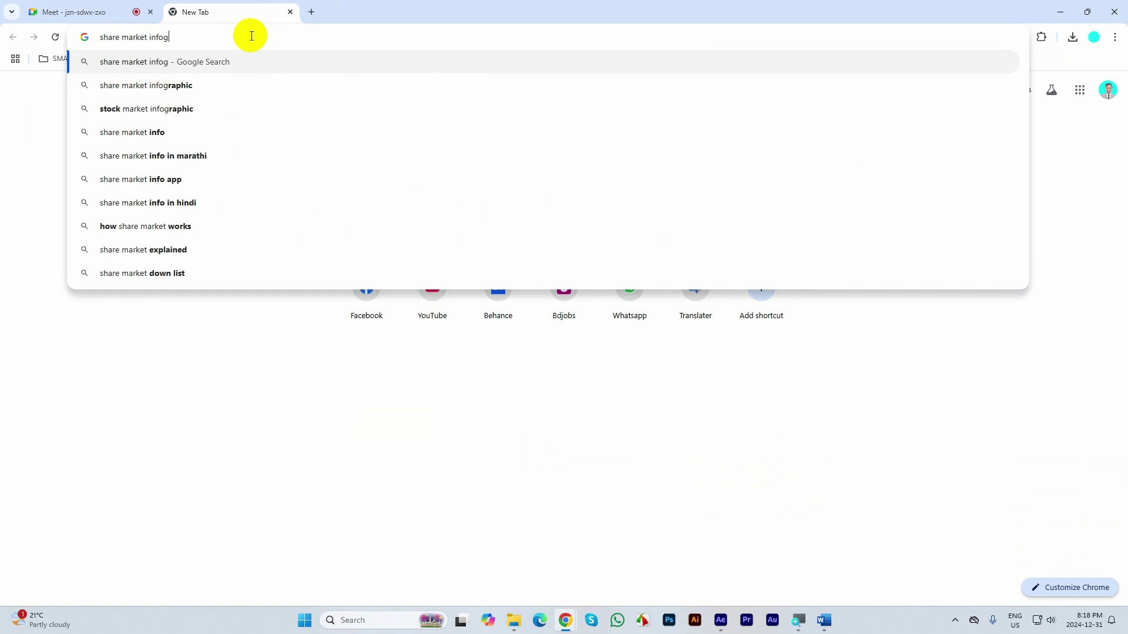
type("raphic design")
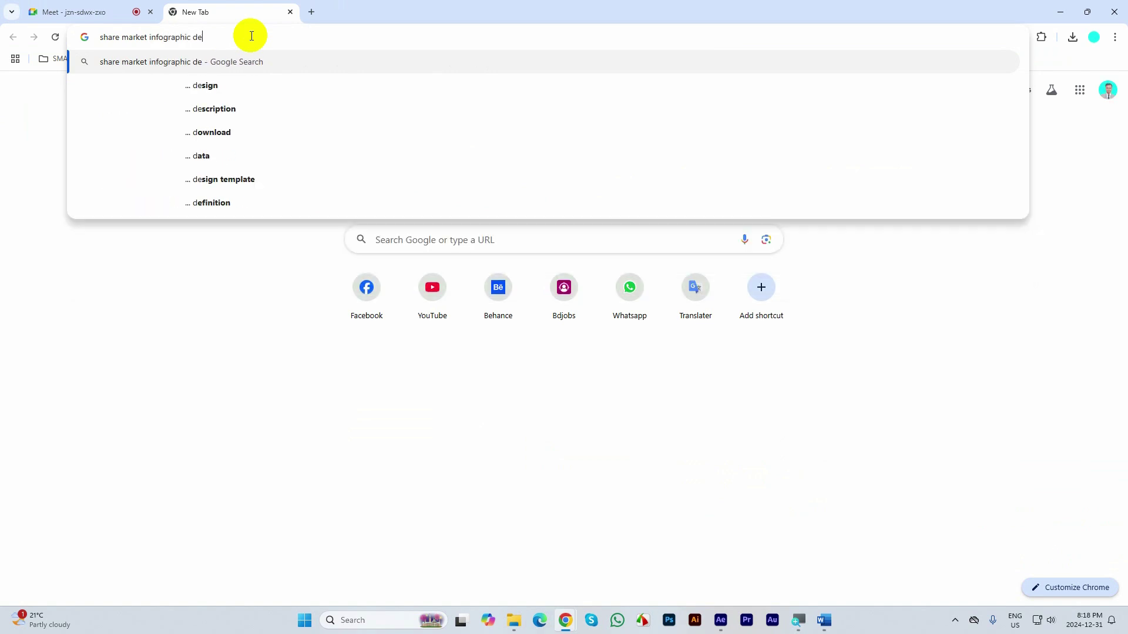
key("Return")
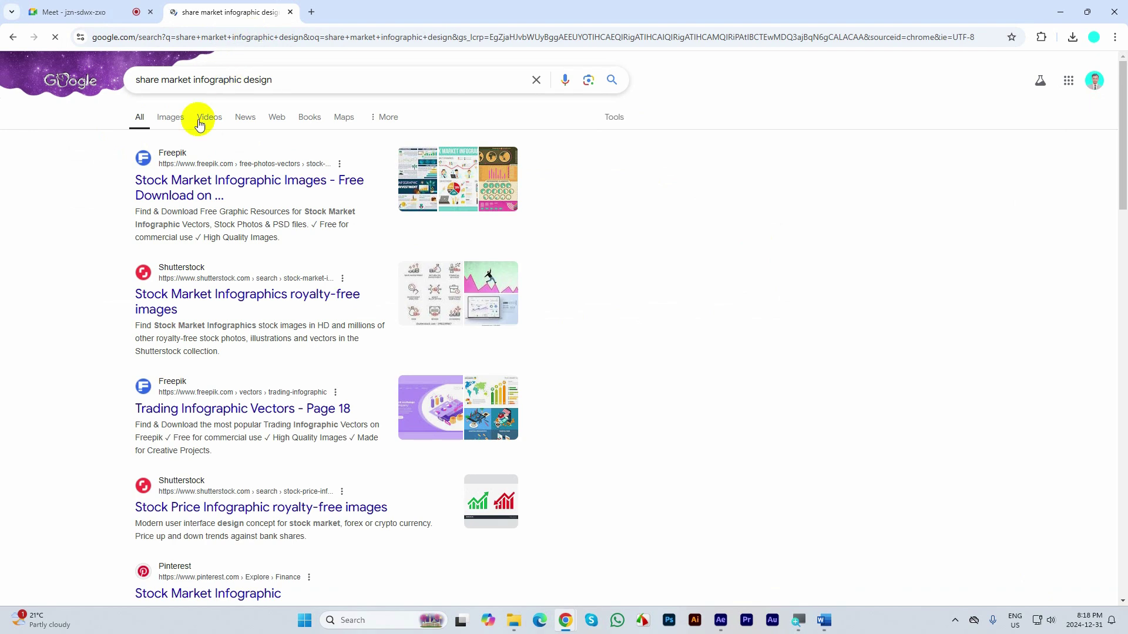
left_click(176, 120)
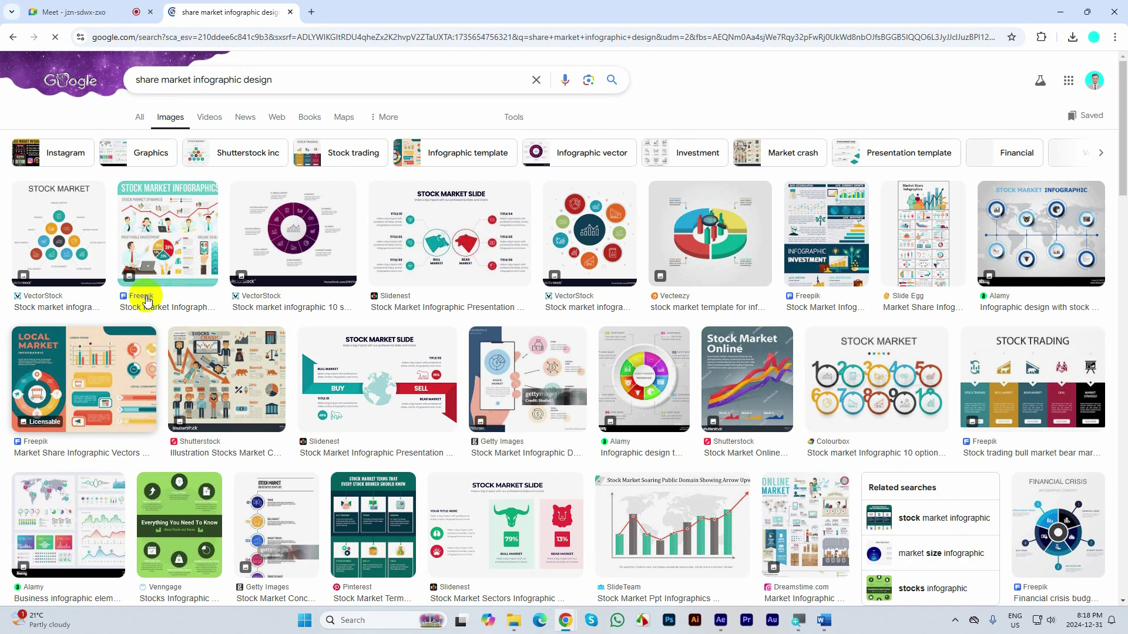
Step: Browse the image results and open the Freepik stock market infographic and the SlideTeam bar chart with a rising arrow
left_click(155, 237)
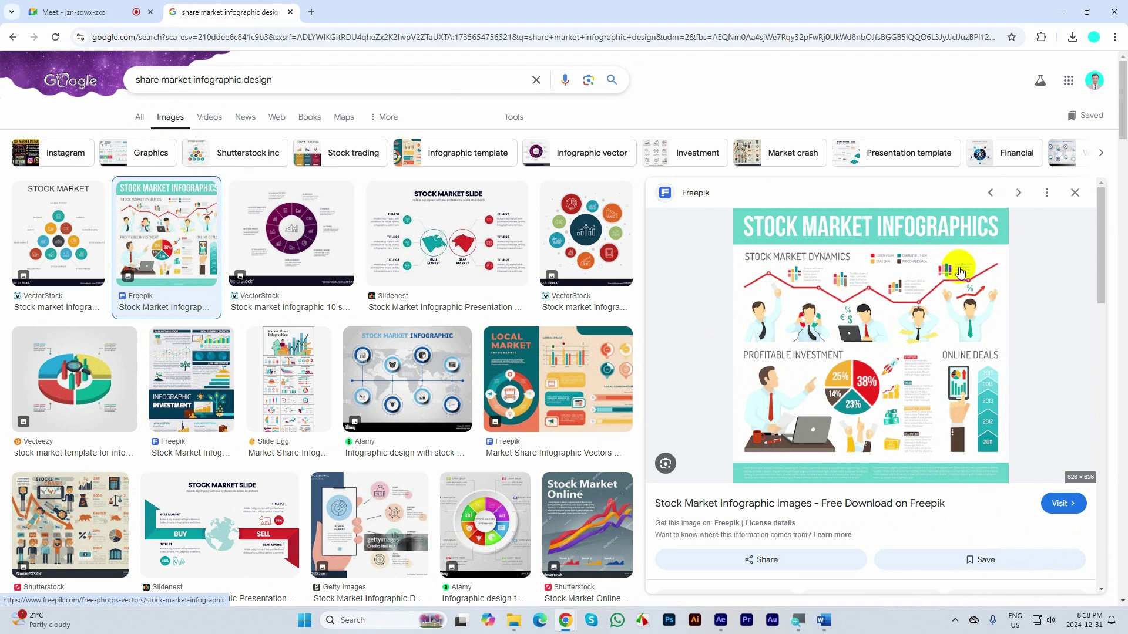
scroll(496, 375, "down", 3)
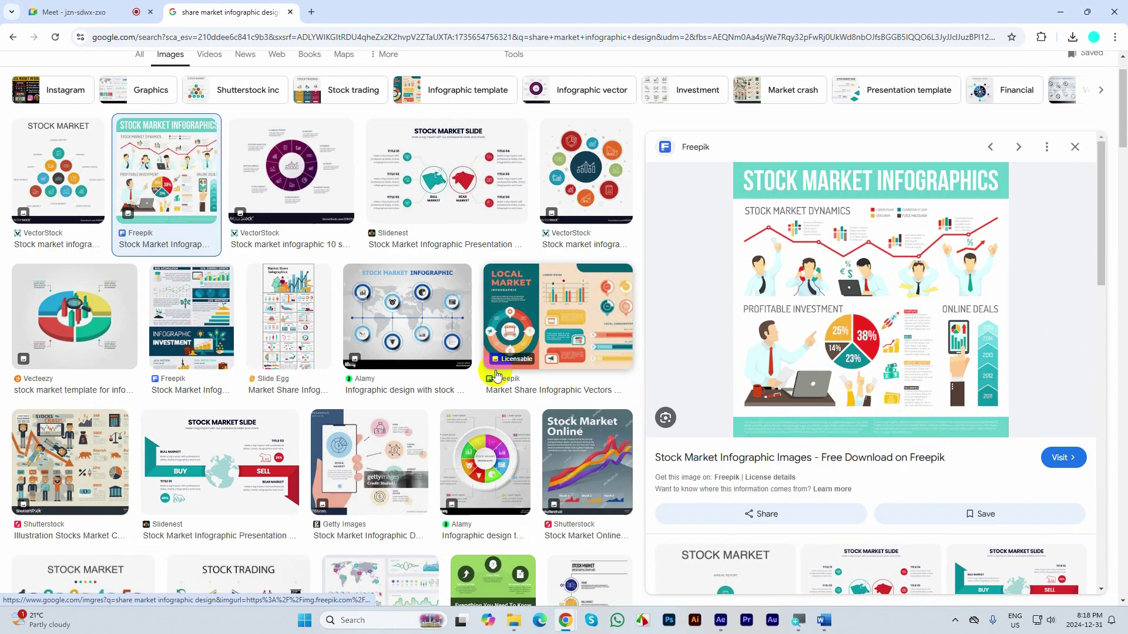
scroll(496, 376, "down", 4)
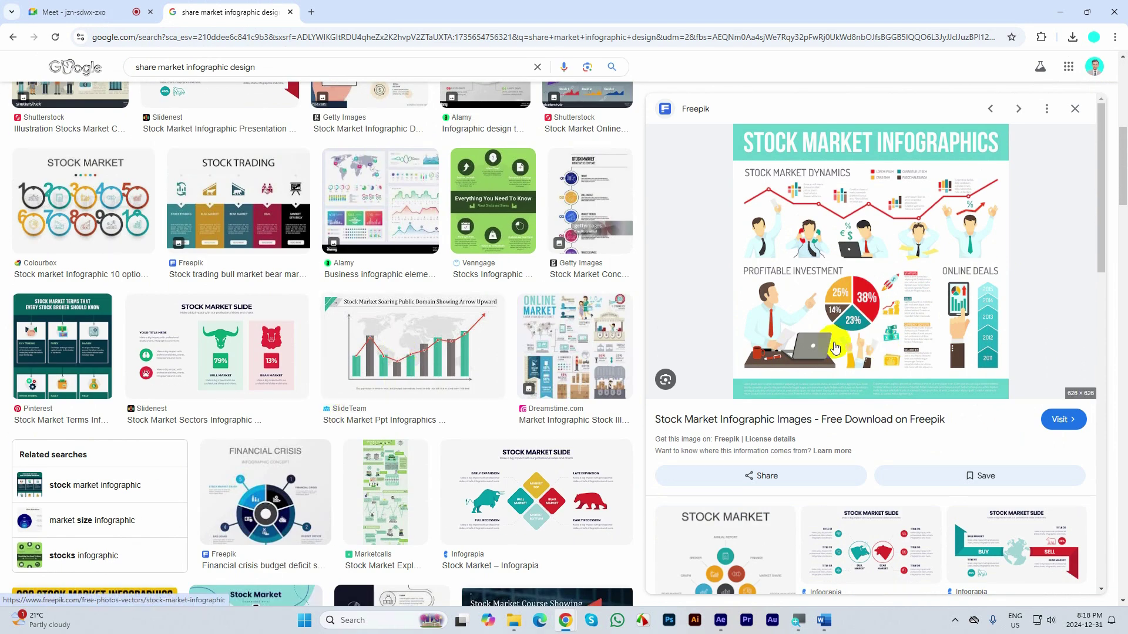
left_click(426, 344)
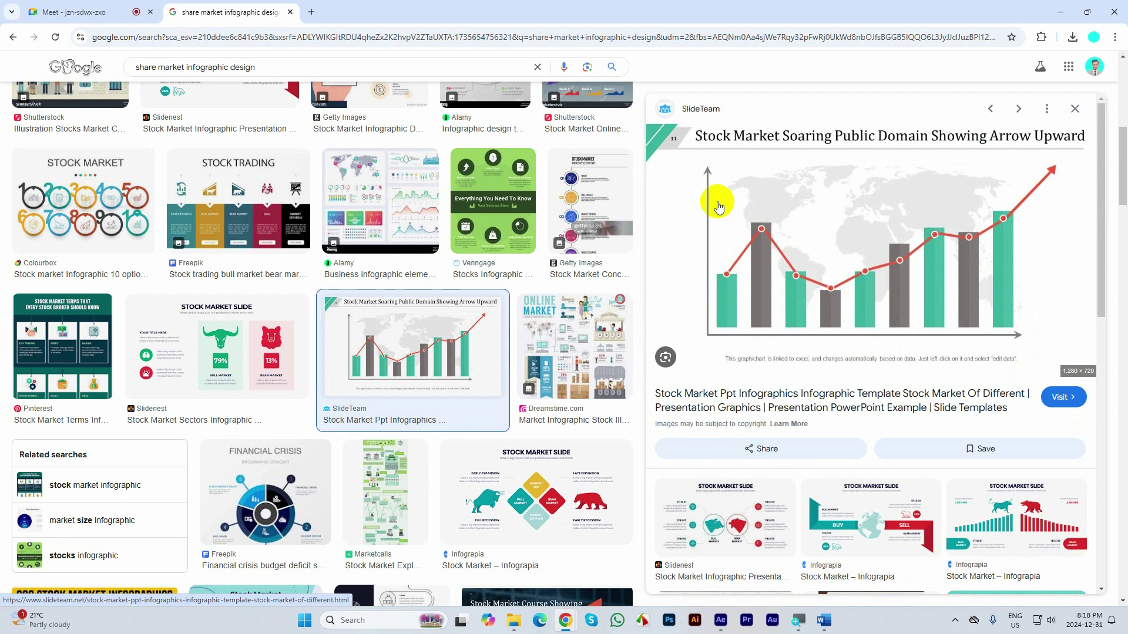
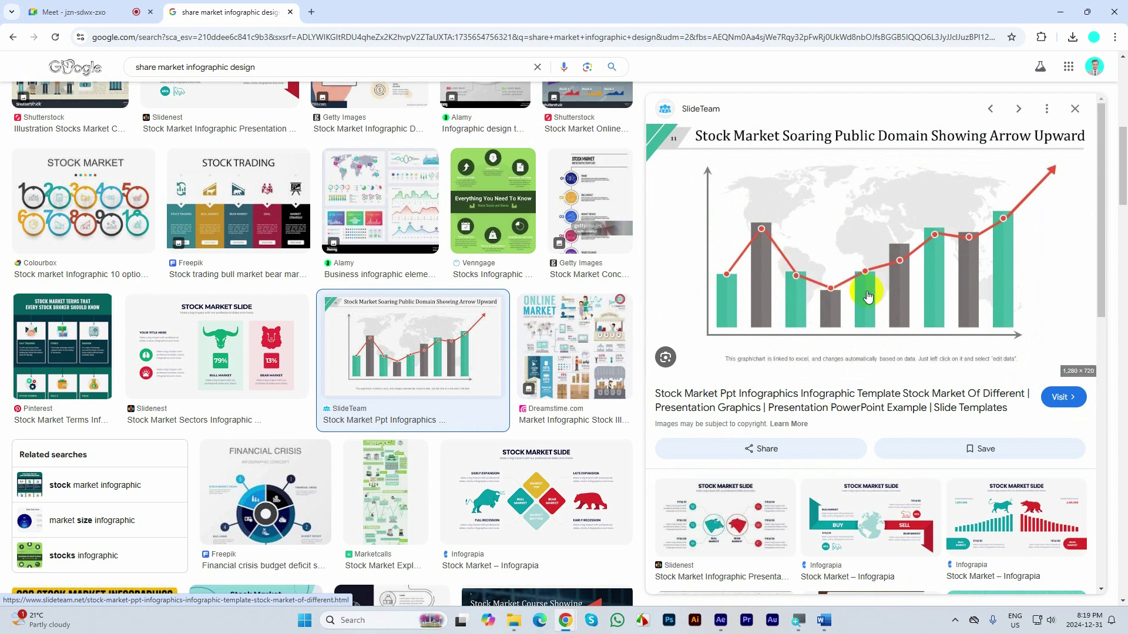
Step: Switch back to After Effects, create a second 1280 x 720 composition lasting 10 seconds, and enlarge the composition viewer
left_click(722, 620)
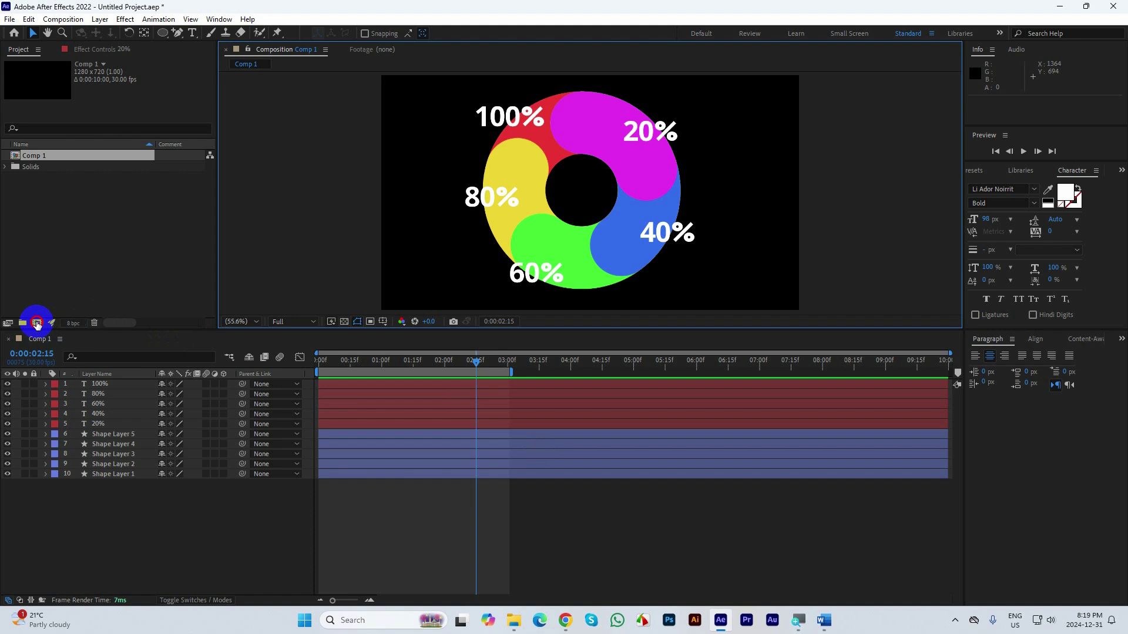
left_click(37, 322)
left_click(634, 444)
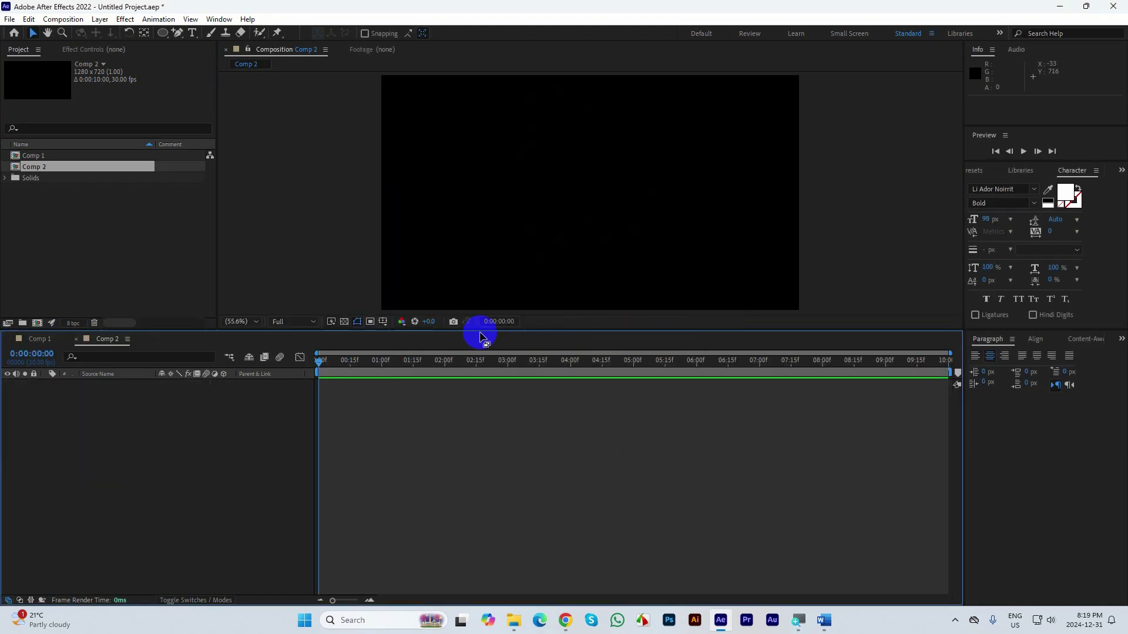
left_click_drag(471, 330, 488, 404)
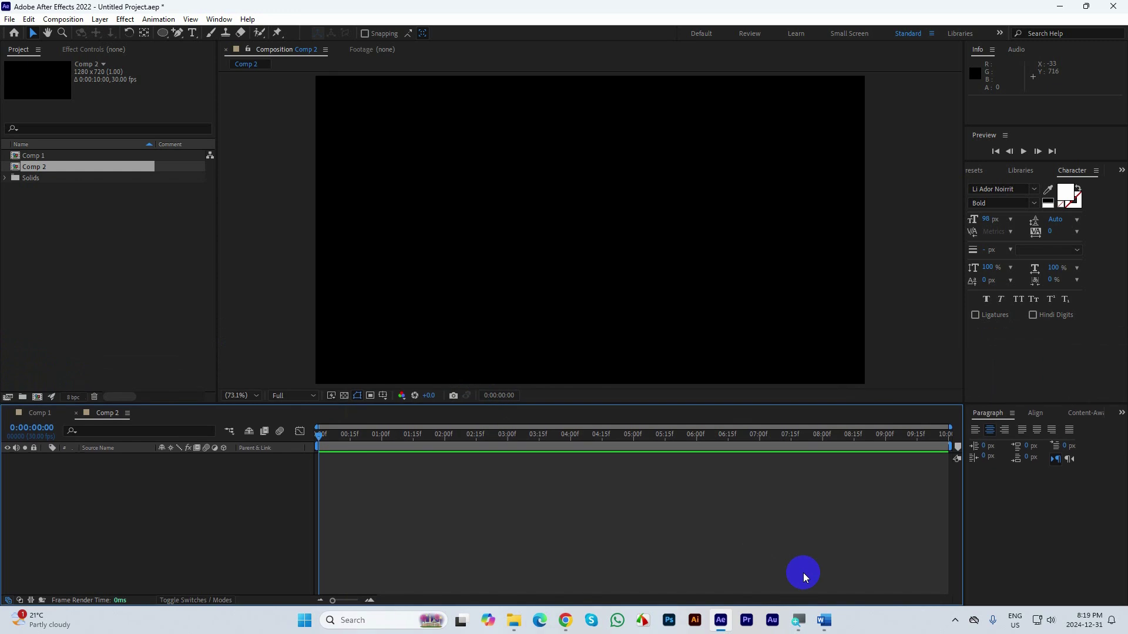
mouse_move(796, 620)
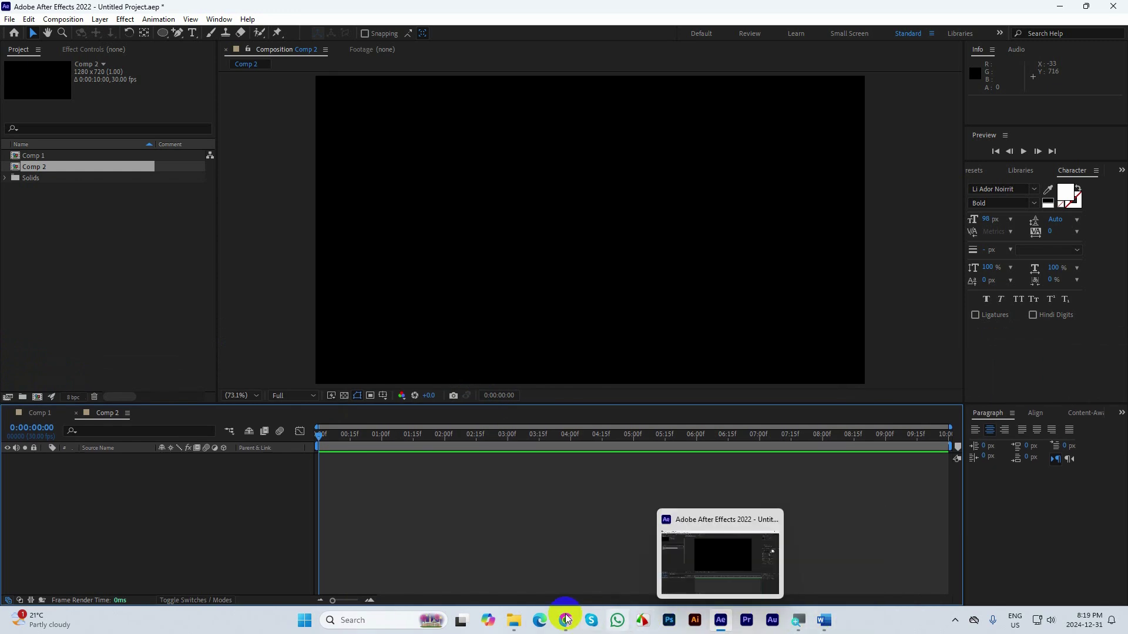
mouse_move(567, 618)
mouse_move(523, 561)
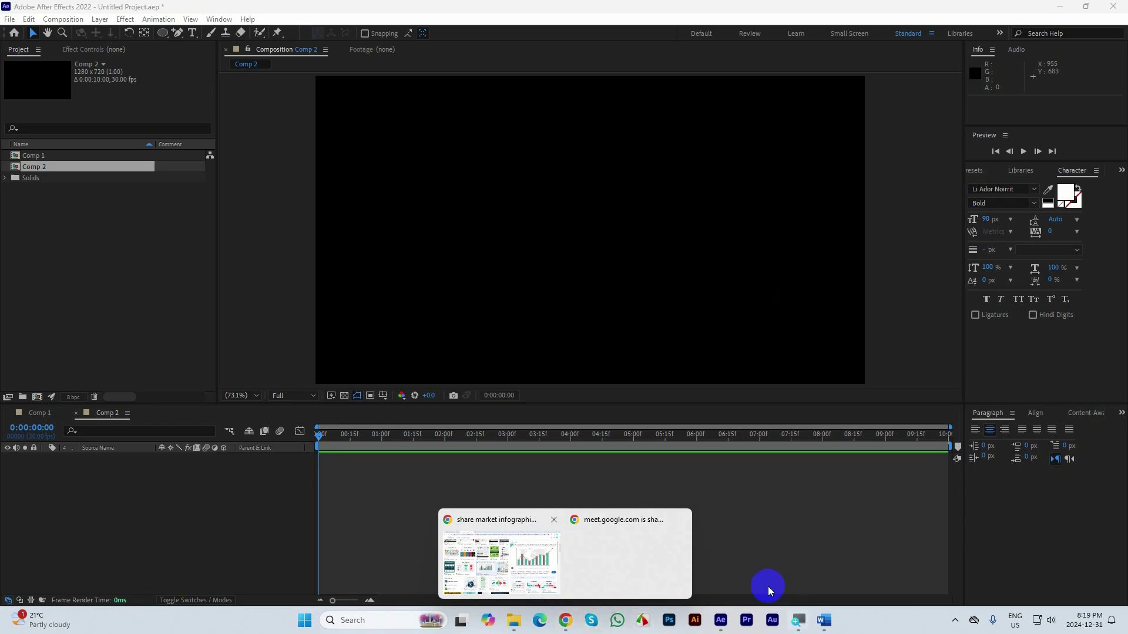
left_click(620, 276)
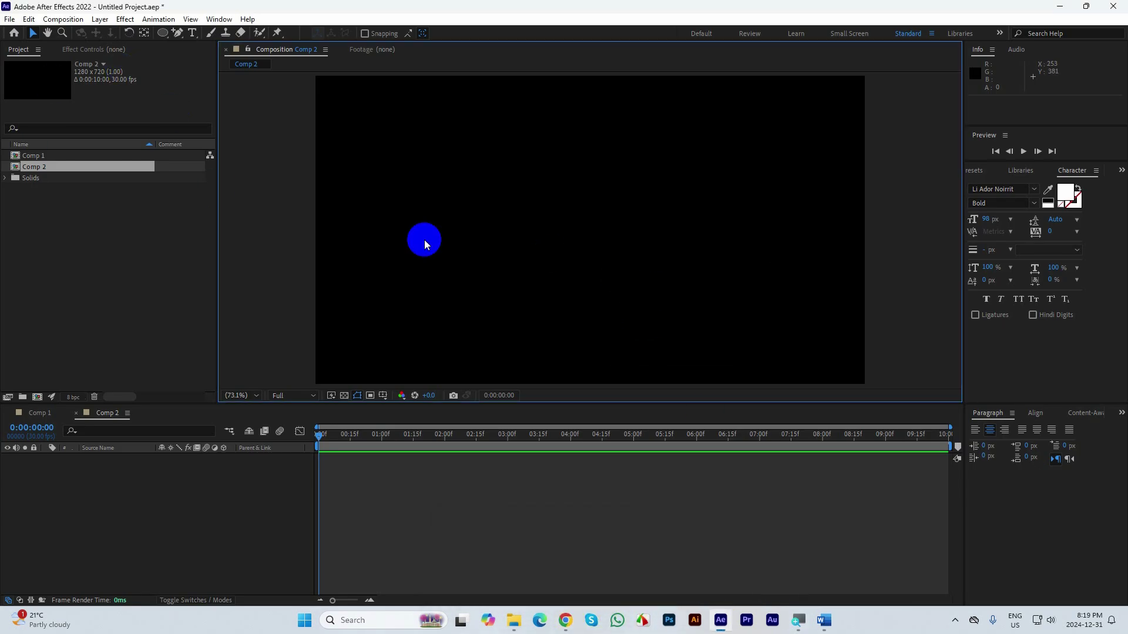
Step: Change the new composition's background colour to pale pink F2E4E4
key("ctrl+k")
left_click(471, 375)
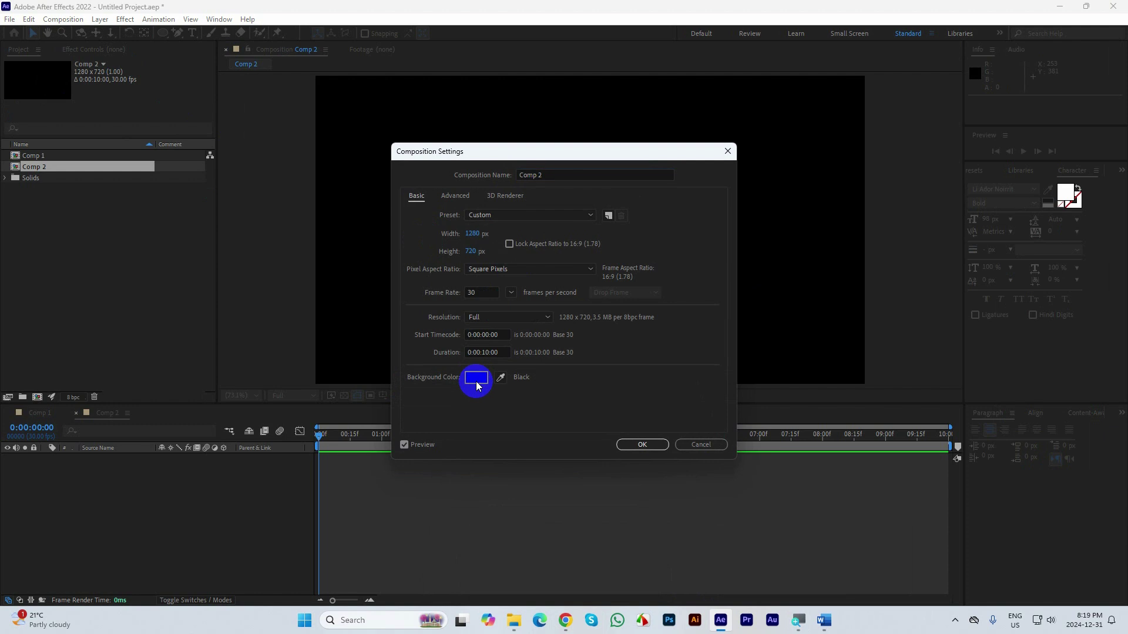
left_click(439, 253)
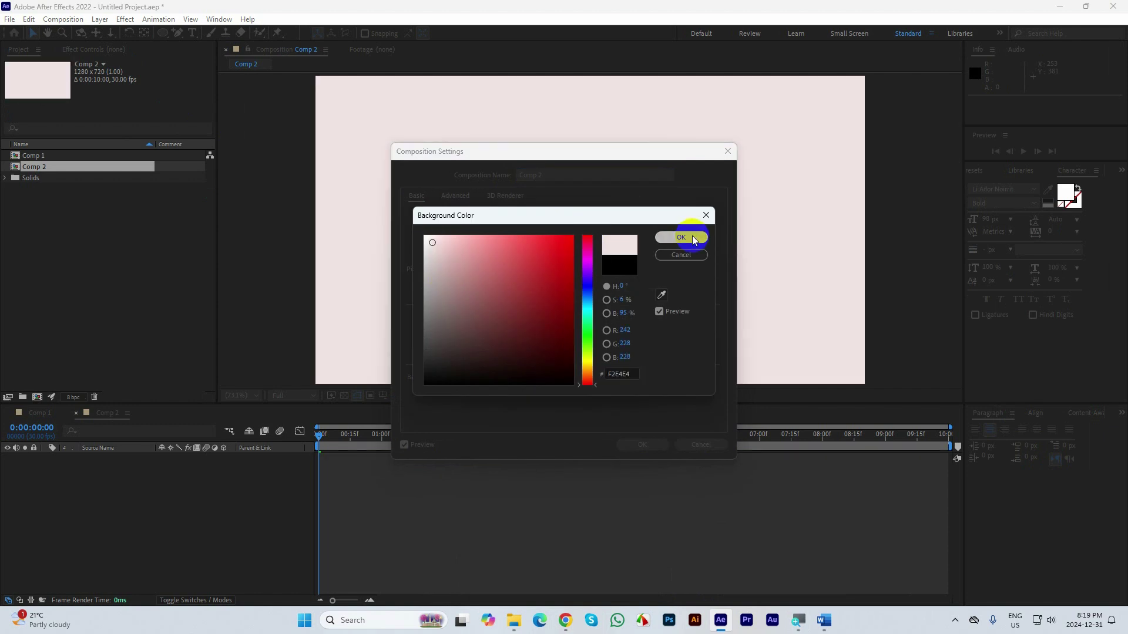
left_click(681, 237)
left_click(630, 443)
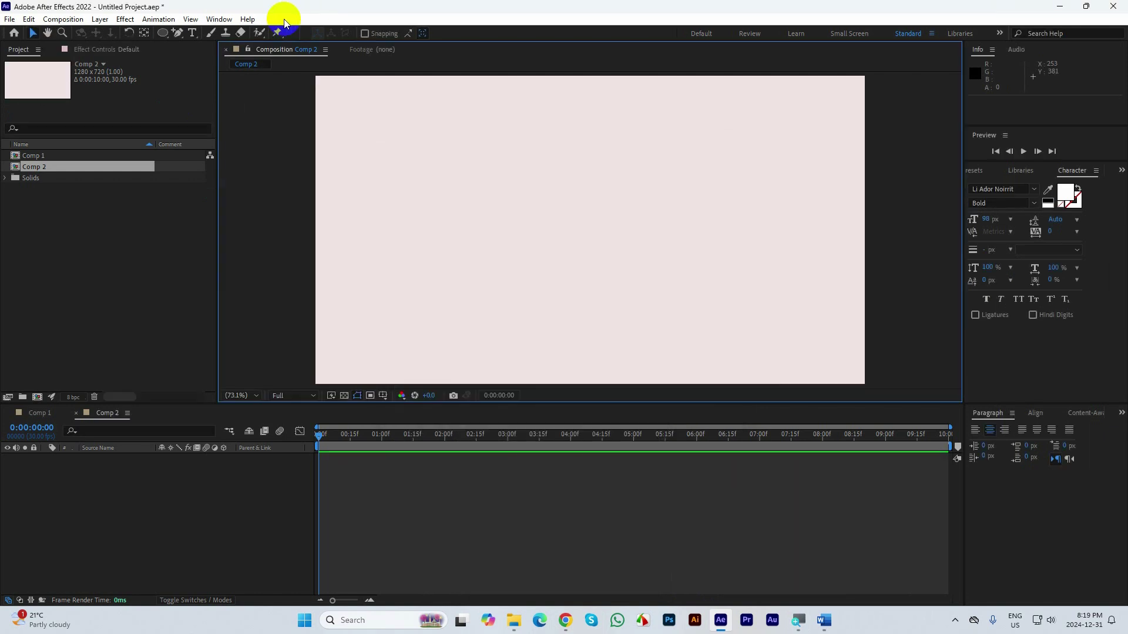
Step: Draw a straight vertical line upward with the Pen tool from about X 317, Y 621 as the first chart bar
left_click(168, 38)
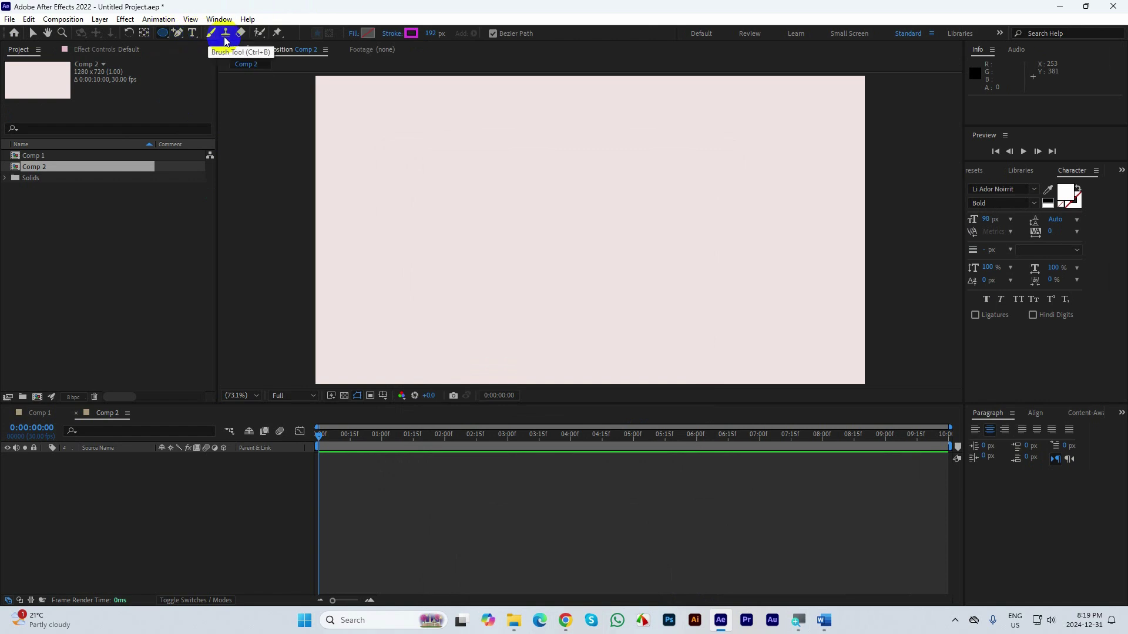
left_click(178, 33)
left_click(220, 33)
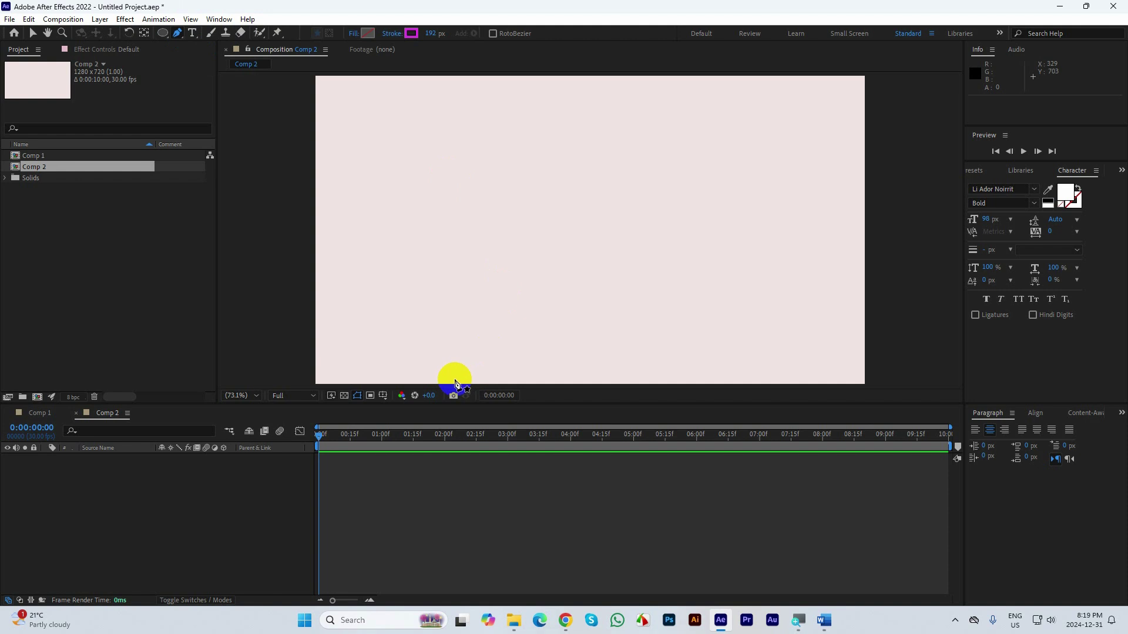
left_click(454, 349)
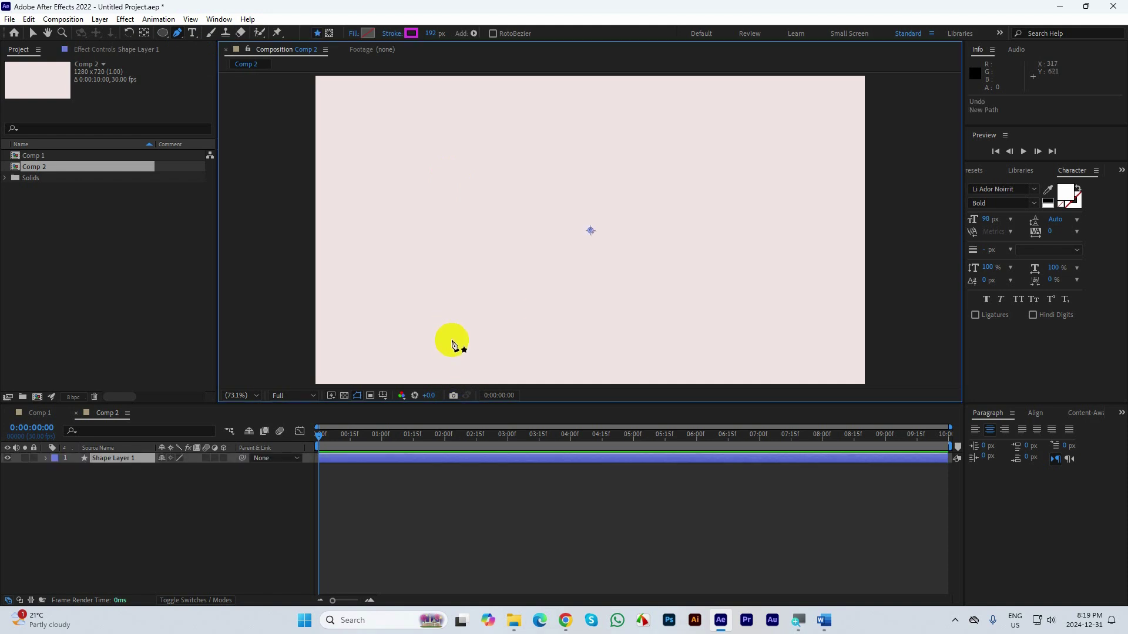
left_click(451, 176)
Step: Set the first bar's stroke width to 58 px and change its stroke colour to green
left_click(433, 34)
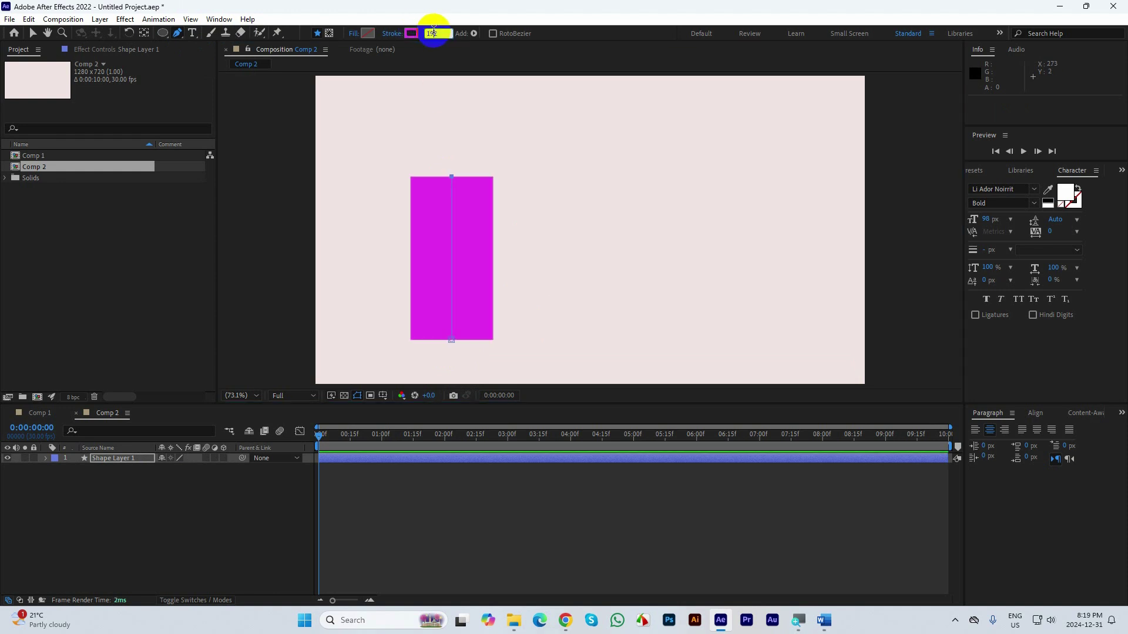
mouse_move(433, 33)
left_mouse_down()
mouse_move(382, 46)
mouse_move(393, 45)
mouse_move(377, 50)
mouse_move(388, 73)
mouse_move(403, 30)
left_mouse_up()
left_click(412, 33)
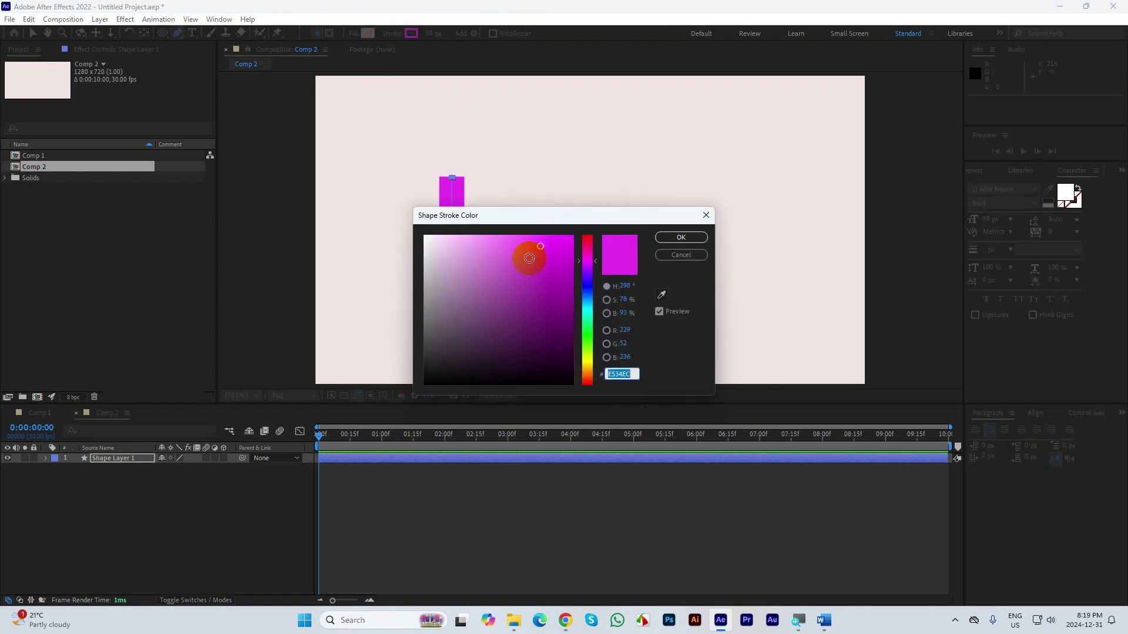
mouse_move(586, 287)
left_mouse_down()
mouse_move(592, 322)
mouse_move(562, 297)
left_mouse_up()
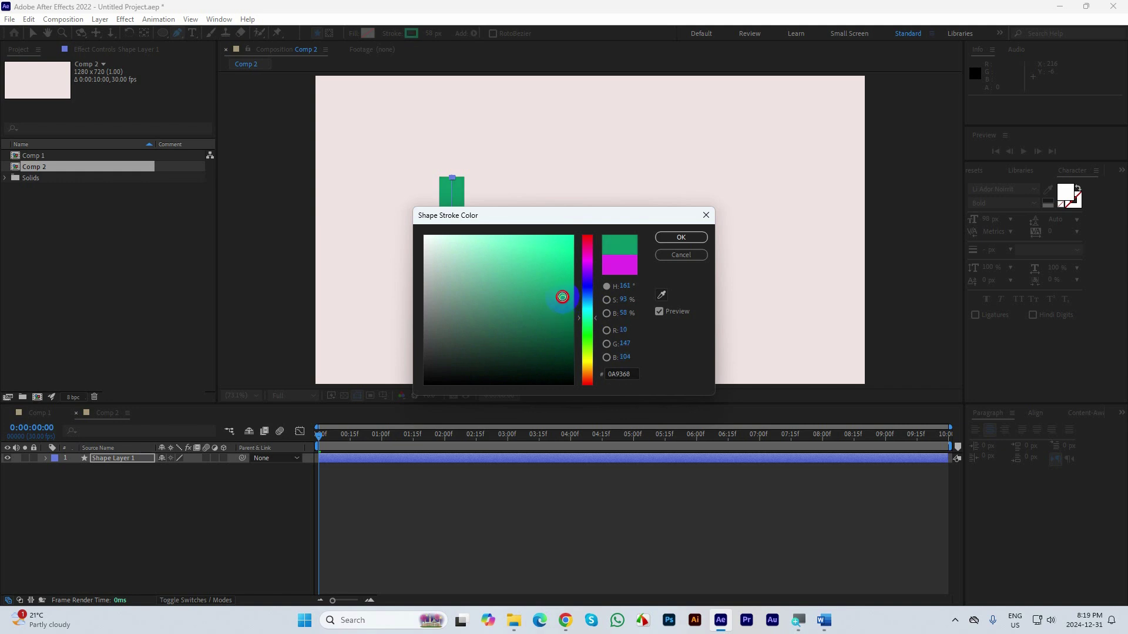
left_click(667, 237)
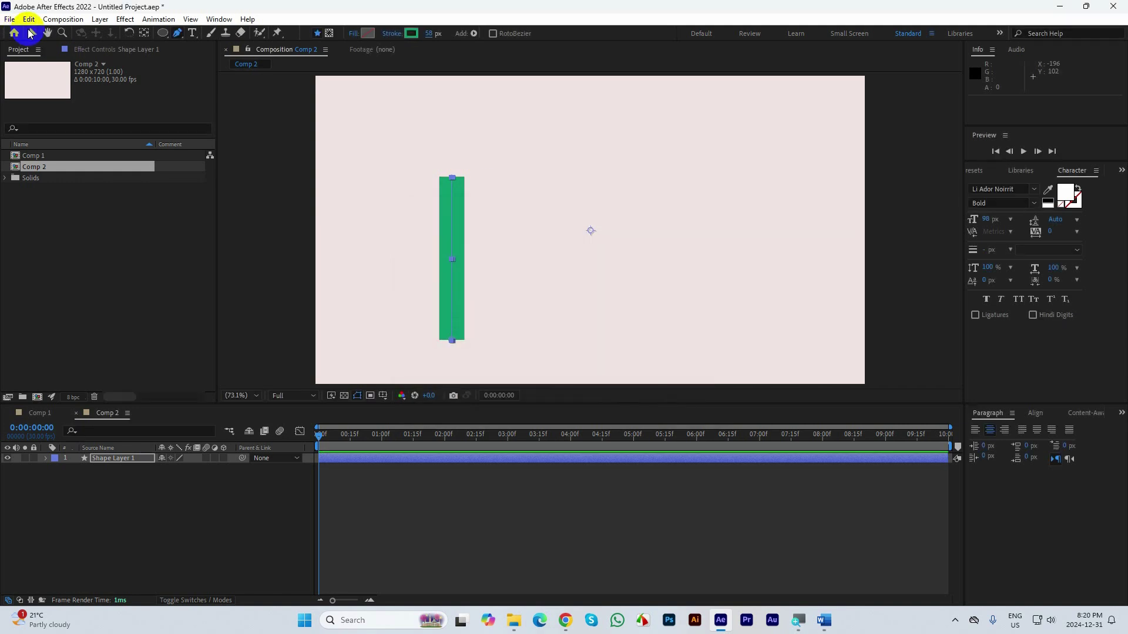
Step: Switch to Chrome to check the bar colours in the SlideTeam reference chart, and return to After Effects
left_click(32, 33)
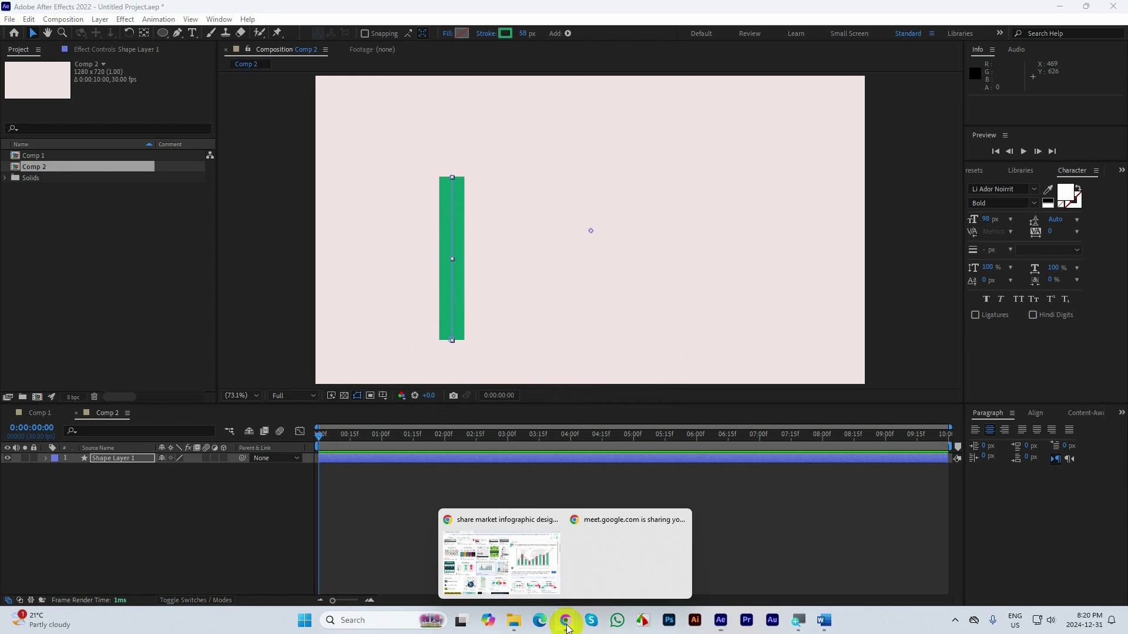
left_click(510, 567)
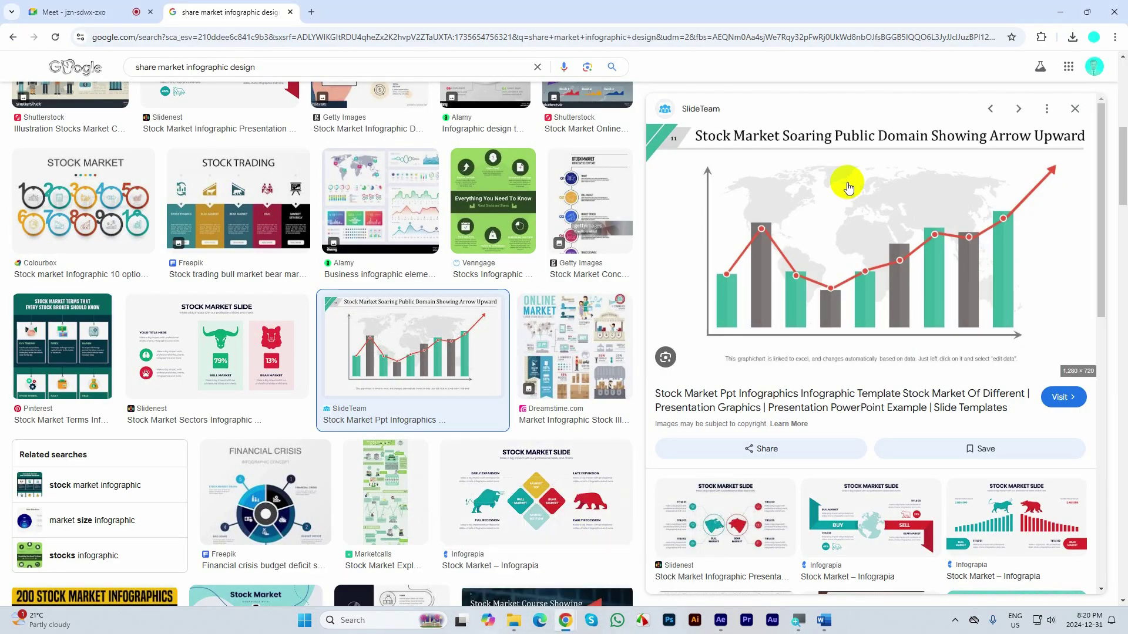
left_click(1087, 11)
left_click(517, 118)
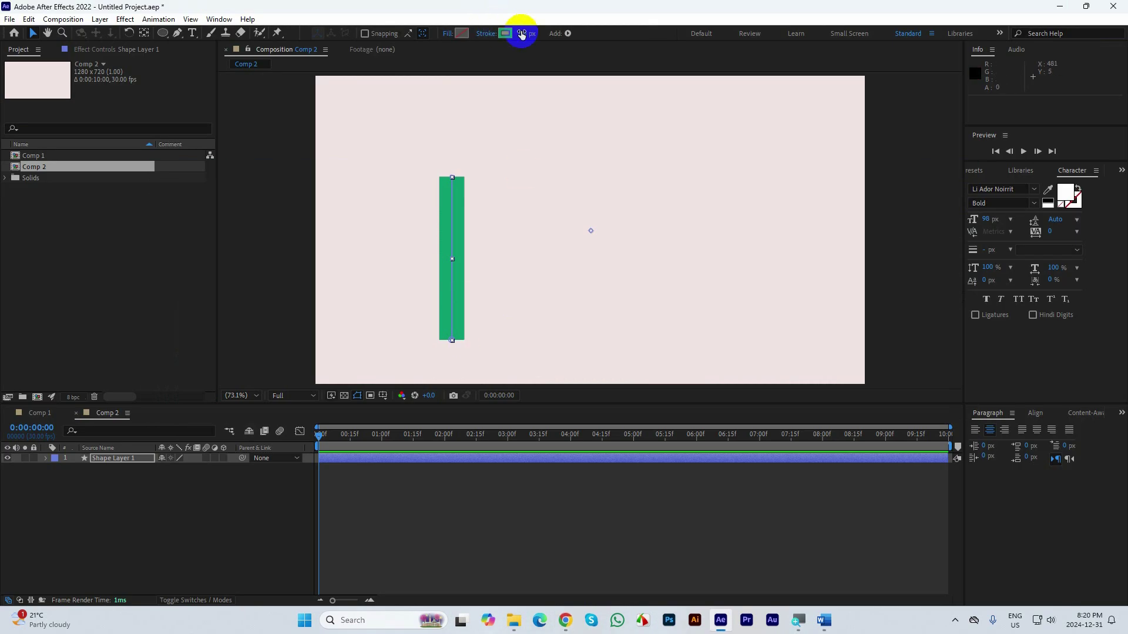
Step: Change the bar's stroke colour to a softer green, about RGB 52, 162, 127
left_click(505, 33)
left_click(530, 295)
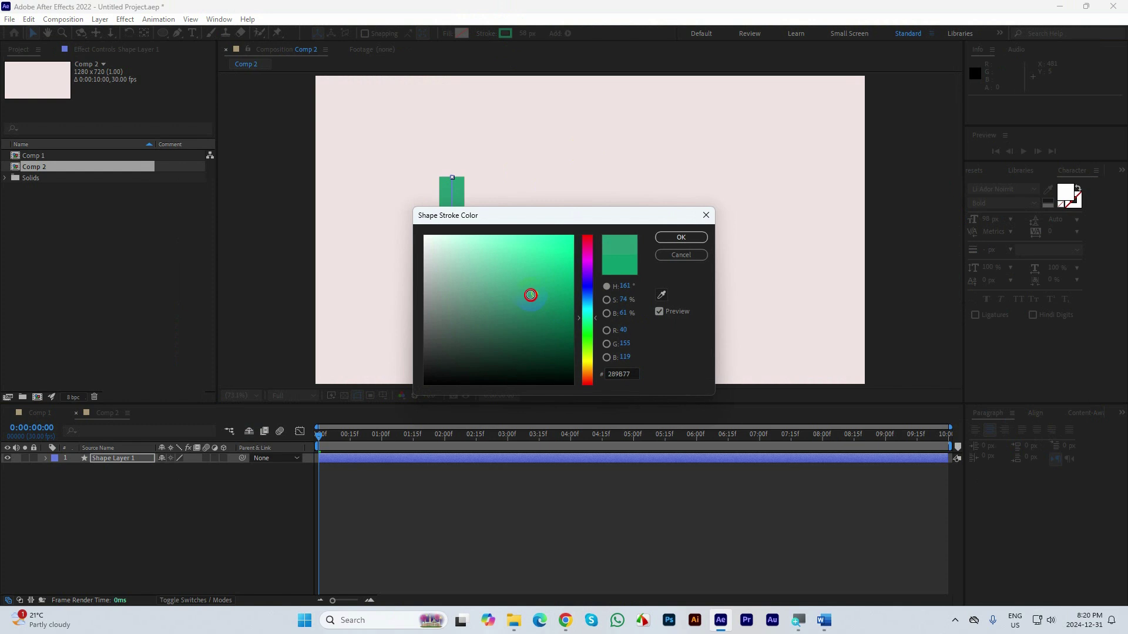
left_click(679, 238)
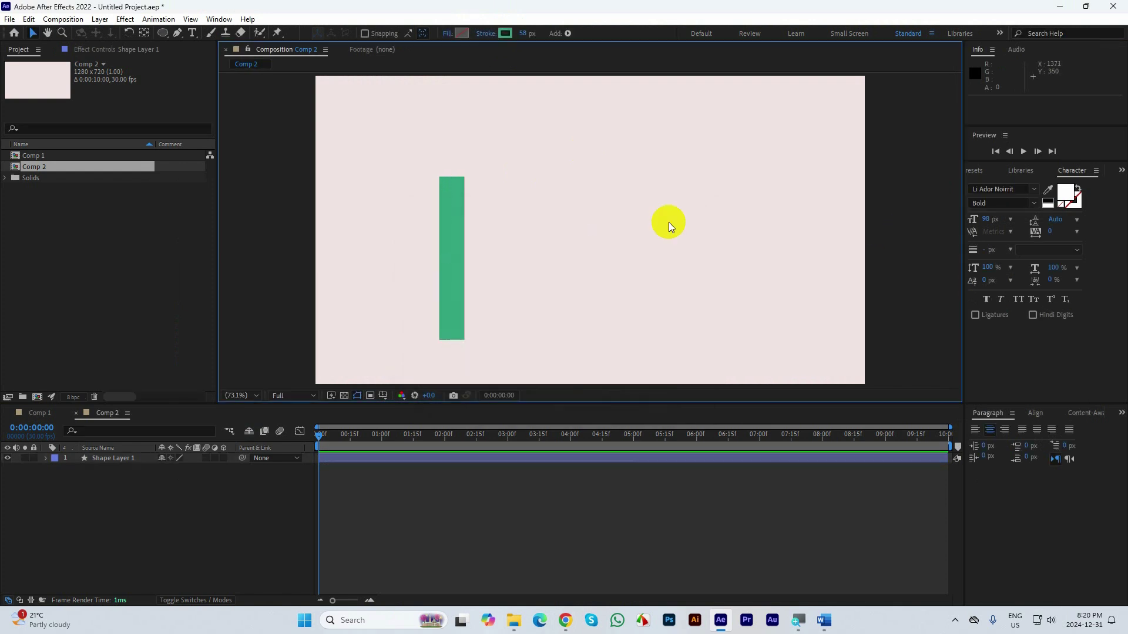
Step: Centre the green bar layer's anchor point on the bar
left_click(452, 227)
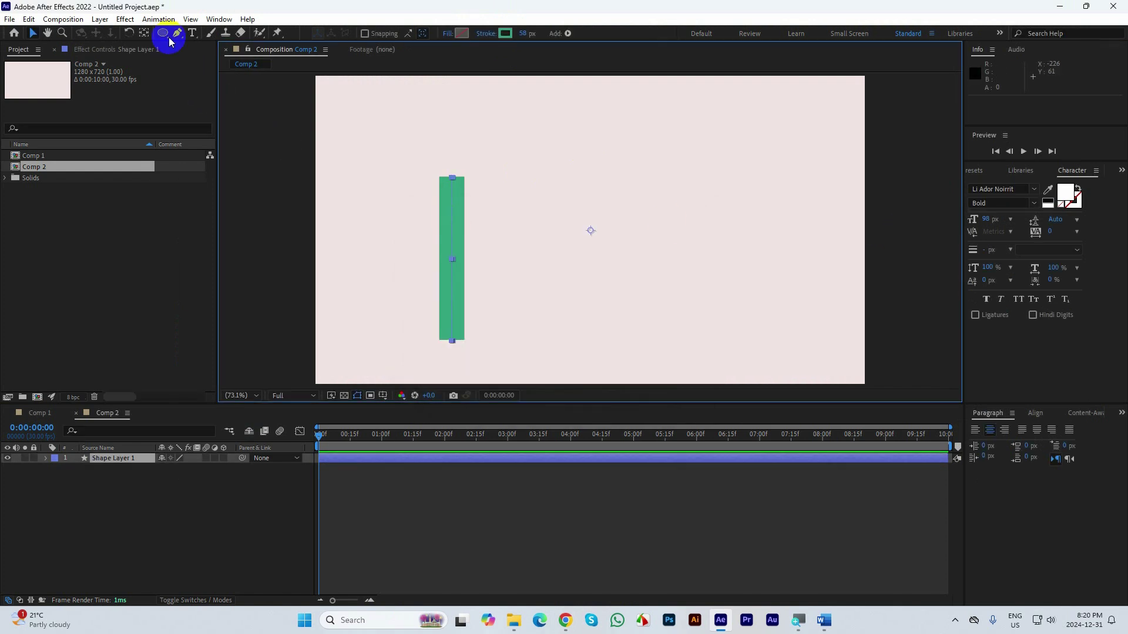
left_click(34, 35)
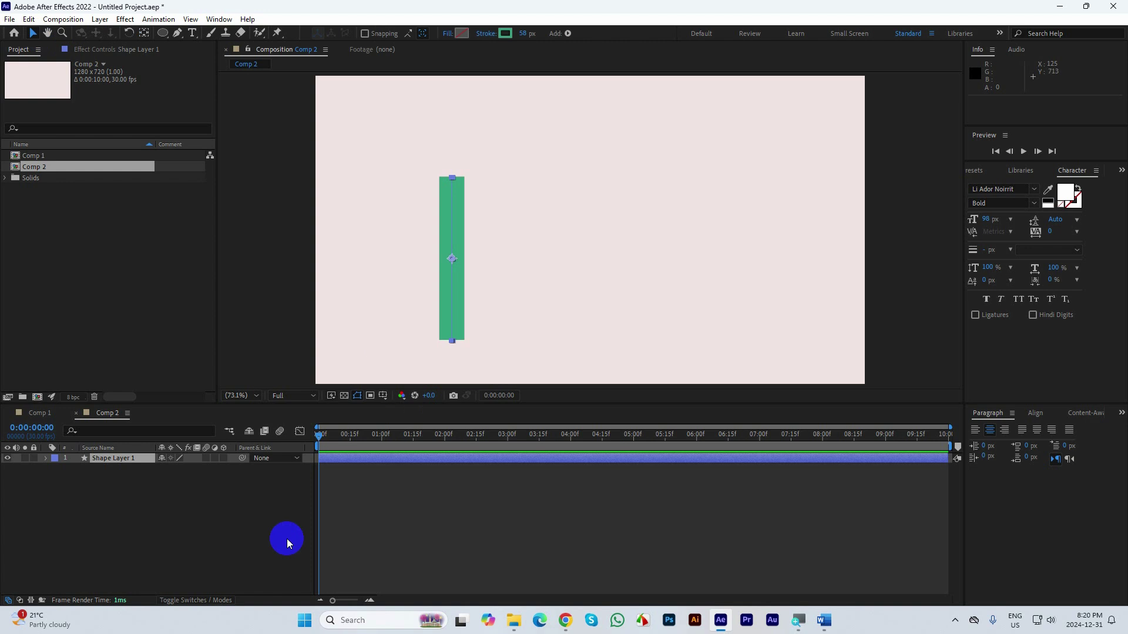
left_click(207, 531)
left_click(457, 258)
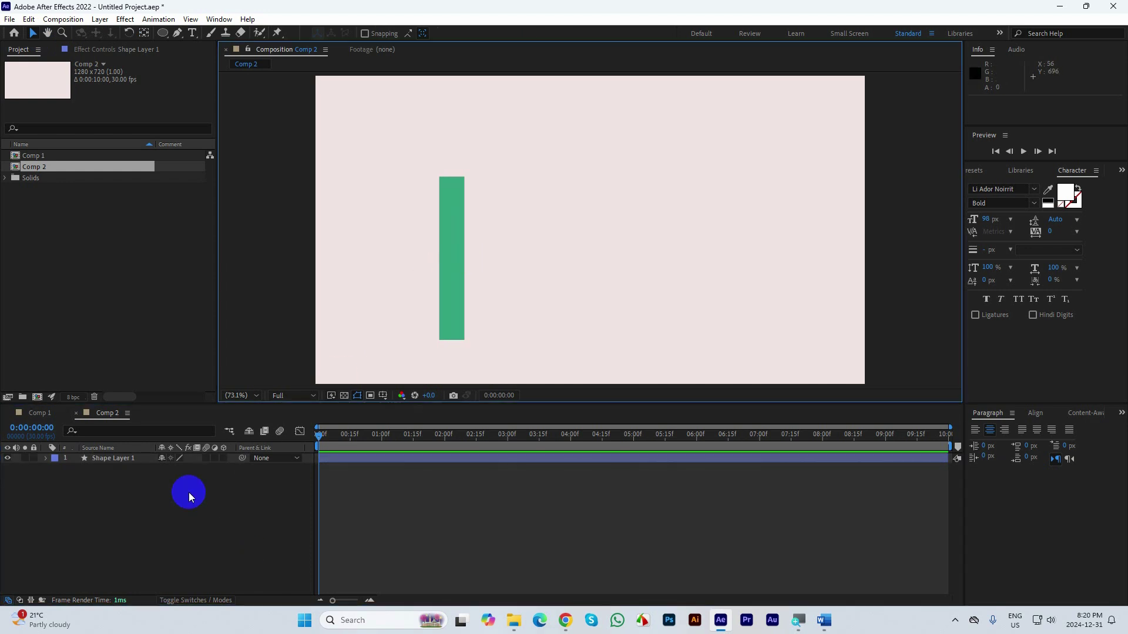
Step: Duplicate the green bar's layer and place the copy a short gap to the right of the original
left_click(130, 461)
left_click(361, 464)
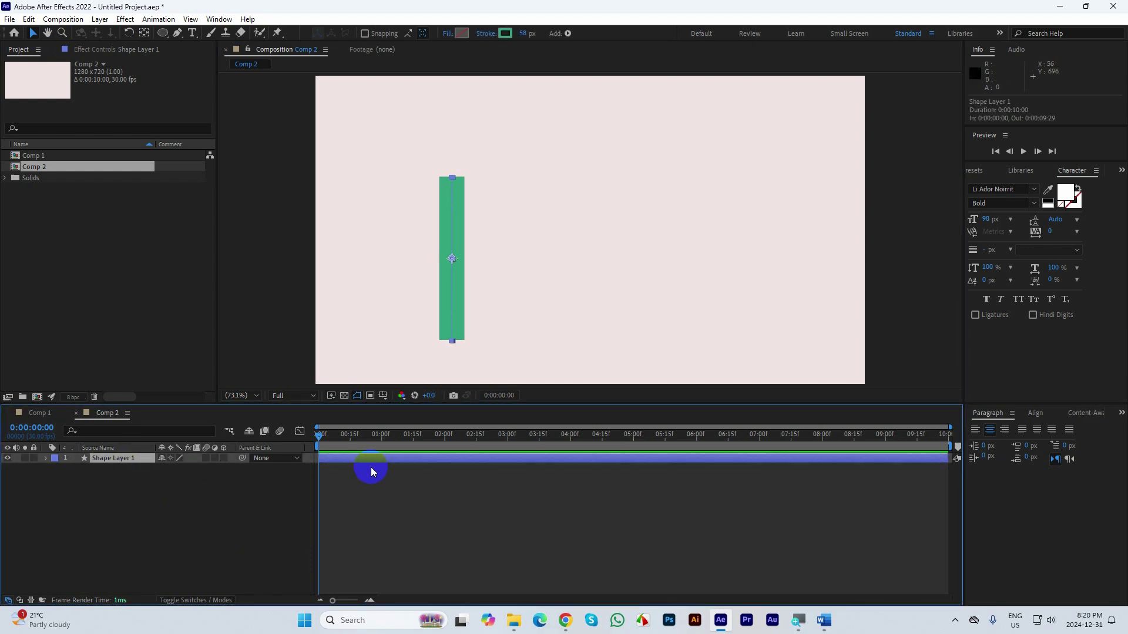
key("ctrl+d")
left_click_drag(453, 259, 495, 253)
left_click_drag(493, 178, 493, 186)
key("ctrl+z")
key("ctrl+z")
key("ctrl+z")
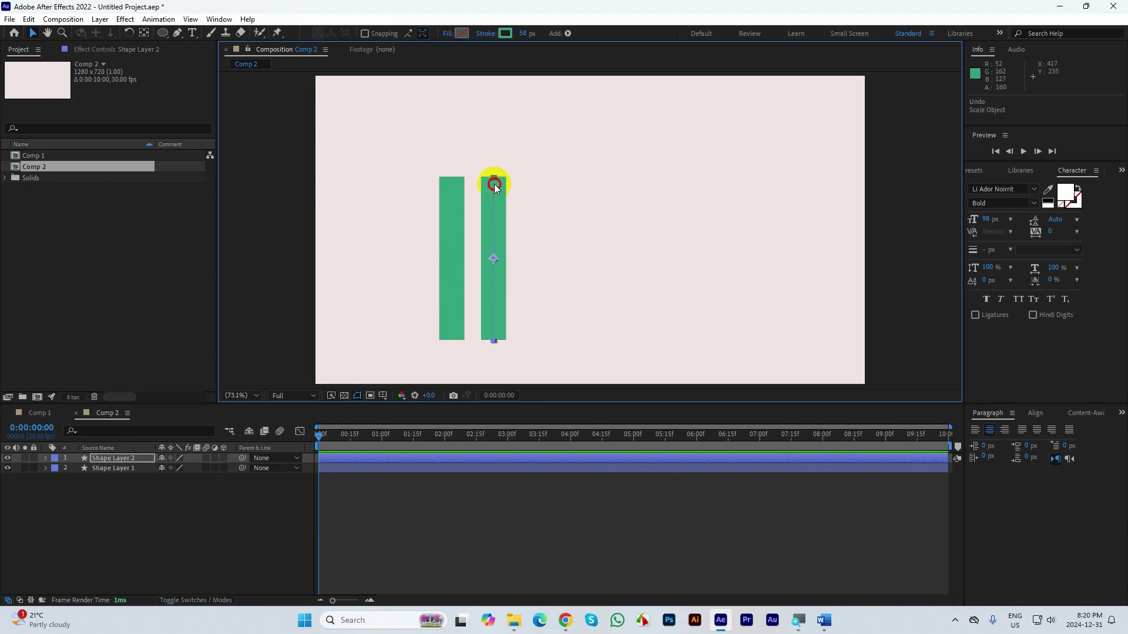
key("ctrl+z")
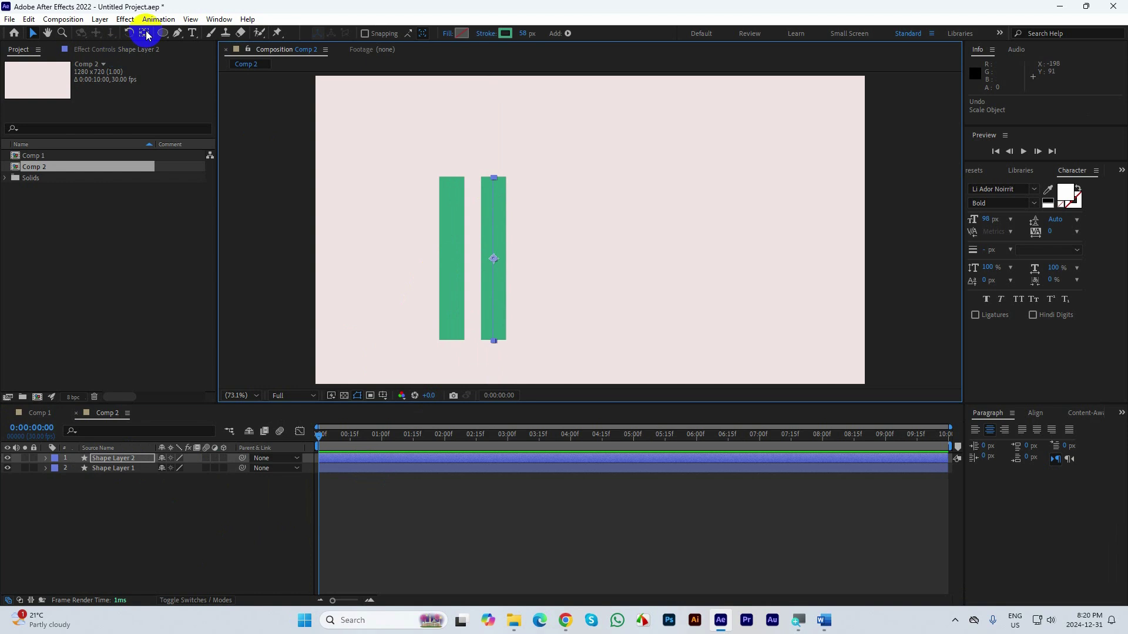
Step: Shorten the second bar with the Pen tool by lowering its top vertex to about 303, 258
left_click(178, 33)
left_click_drag(494, 181, 495, 194)
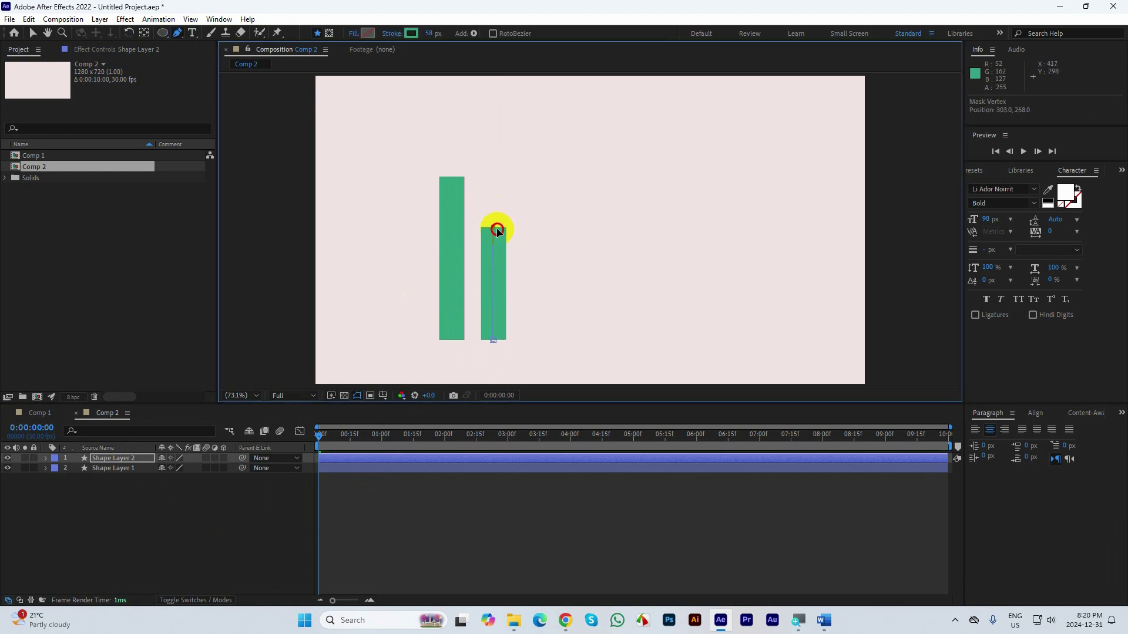
left_click(65, 90)
left_click(32, 33)
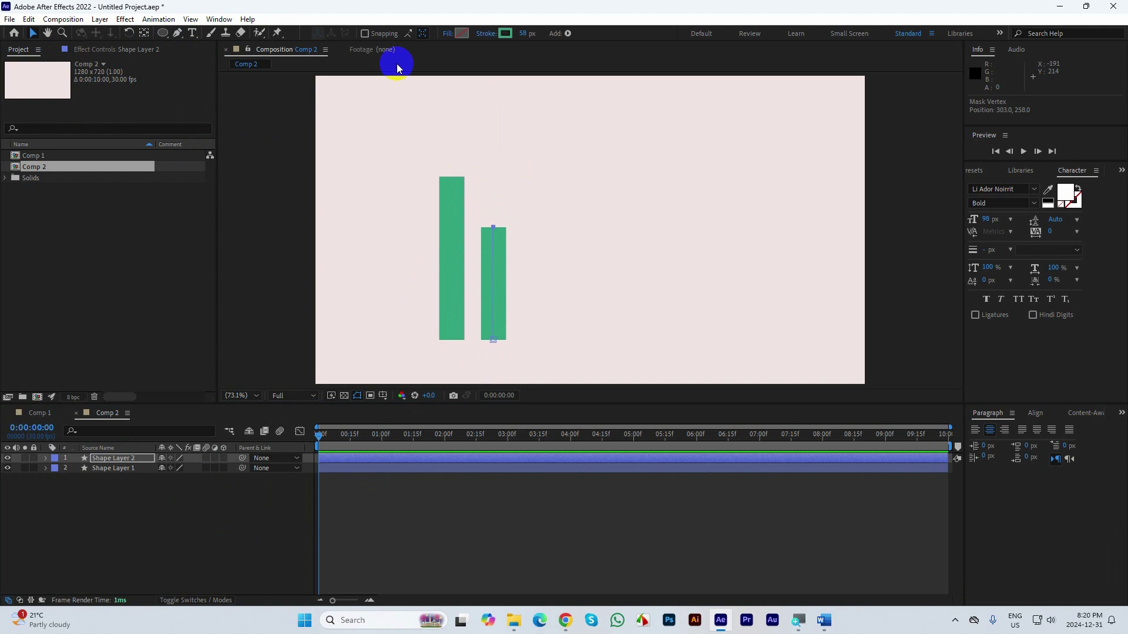
Step: Change the second bar's stroke colour to a dark greenish grey, about RGB 73, 80, 78
left_click(505, 32)
mouse_move(528, 308)
left_mouse_down()
mouse_move(478, 344)
mouse_move(453, 330)
left_mouse_up()
mouse_move(539, 216)
left_mouse_down()
mouse_move(674, 255)
mouse_move(703, 188)
left_mouse_up()
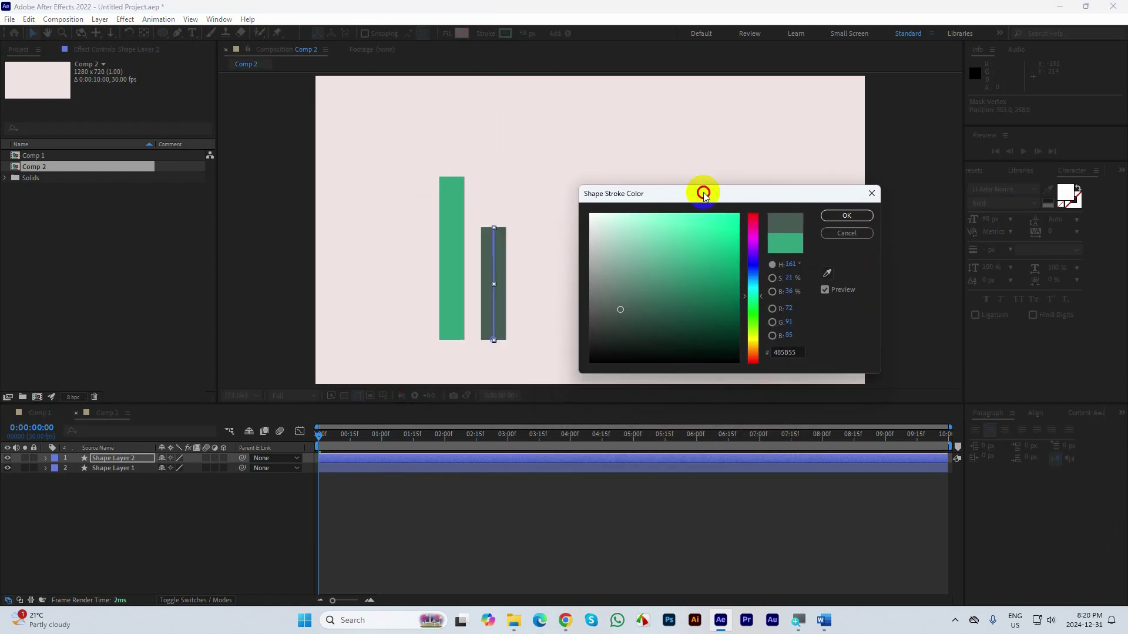
left_click_drag(605, 334, 602, 316)
left_click(847, 216)
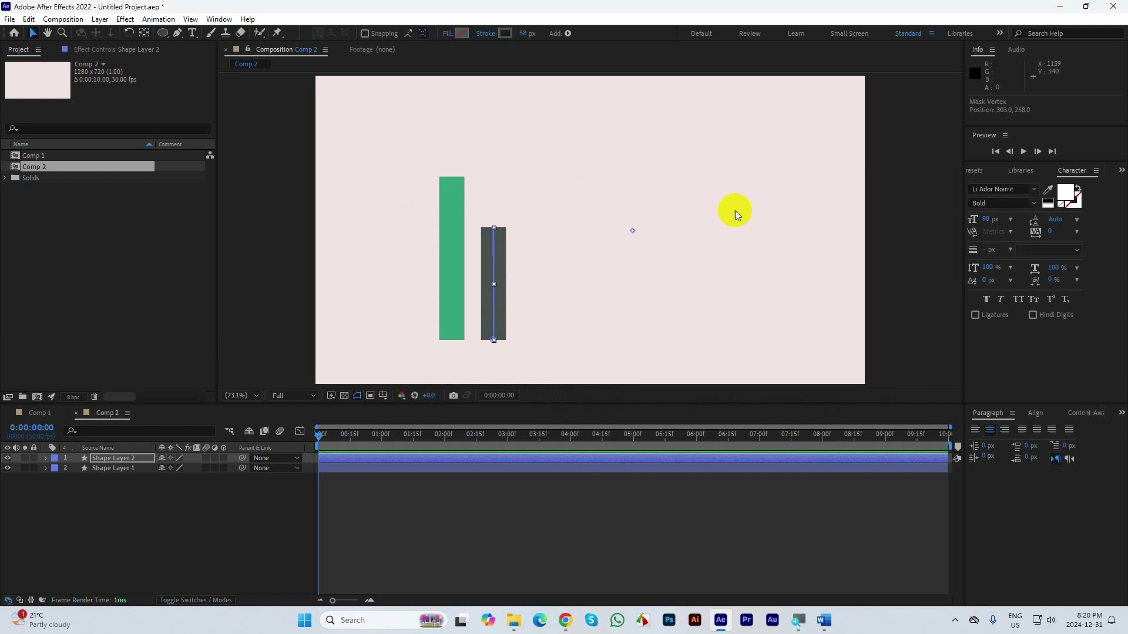
left_click(32, 34)
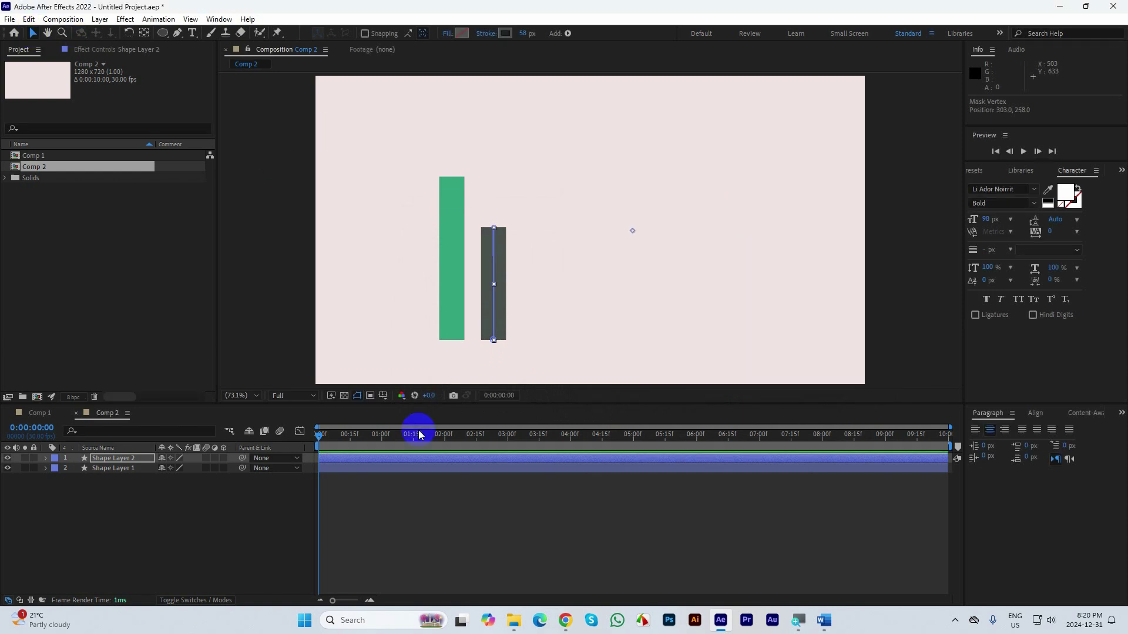
left_click(206, 511)
Step: Duplicate the green bar, place the copy right of the dark bar at about 529.7, 425.7, and lower its top vertex to about 387, 208
left_click(115, 458)
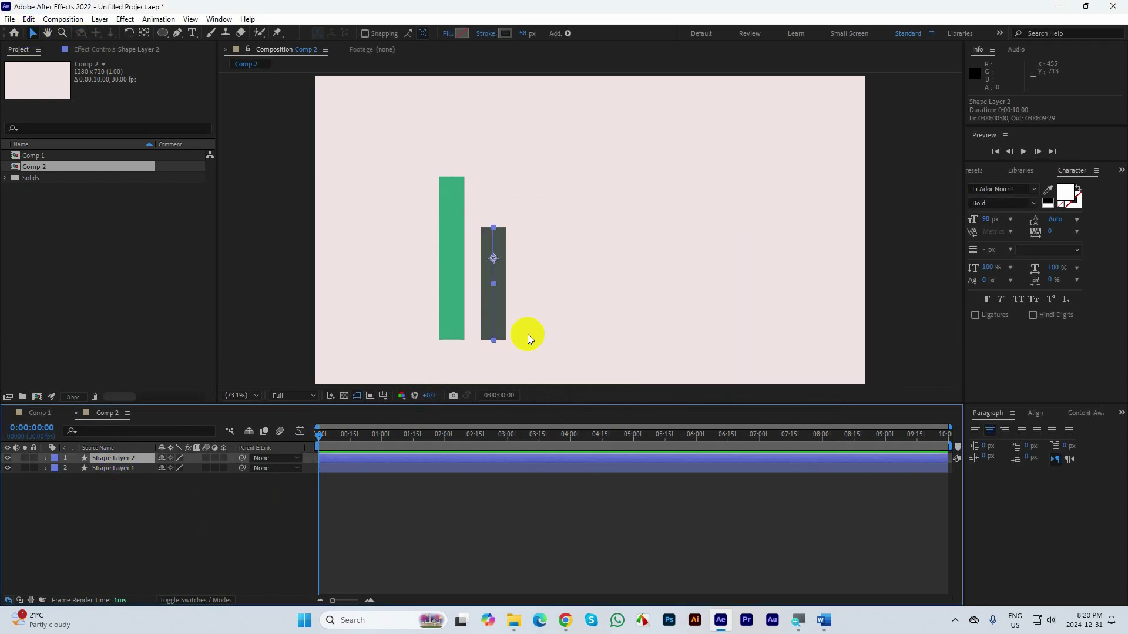
left_click(450, 232)
key("ctrl+d")
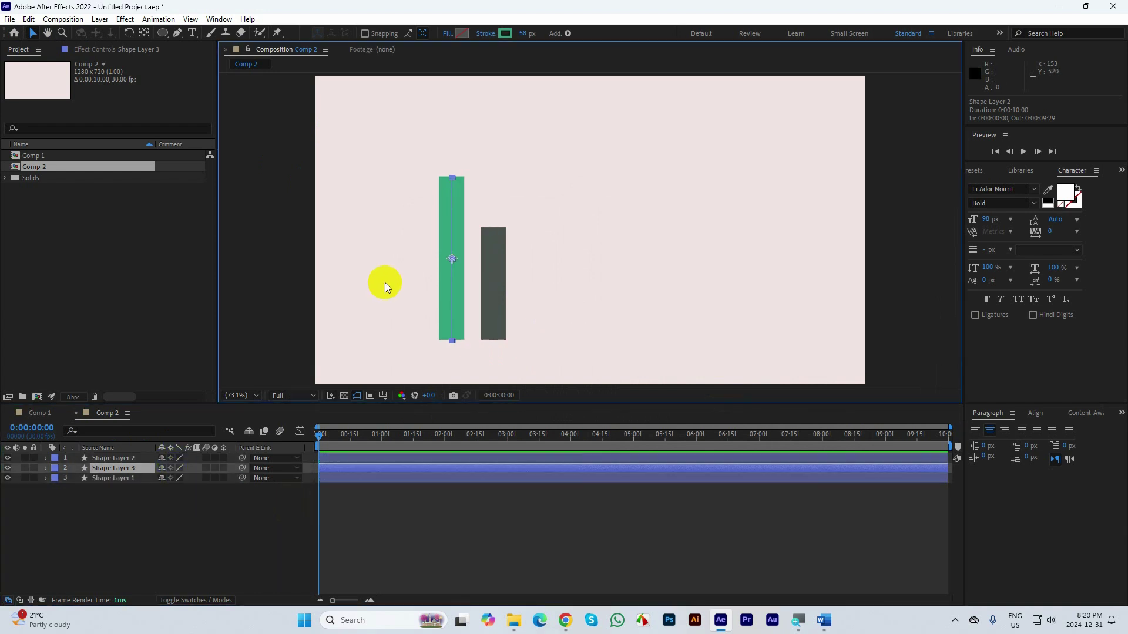
left_click_drag(450, 260, 544, 253)
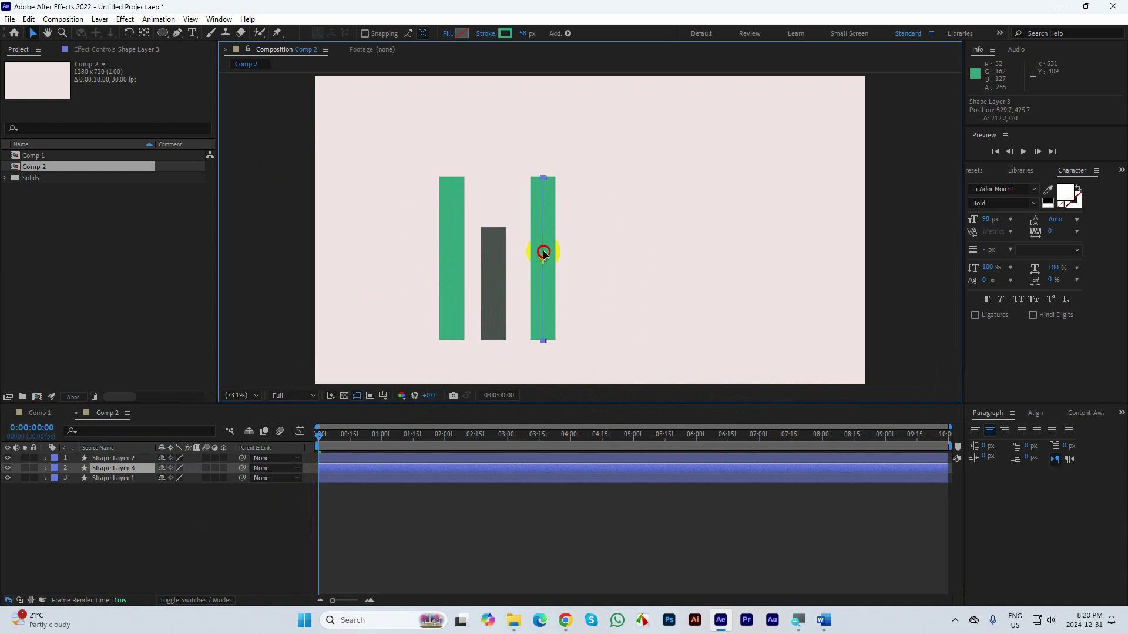
left_click(177, 32)
left_click_drag(542, 177, 544, 189)
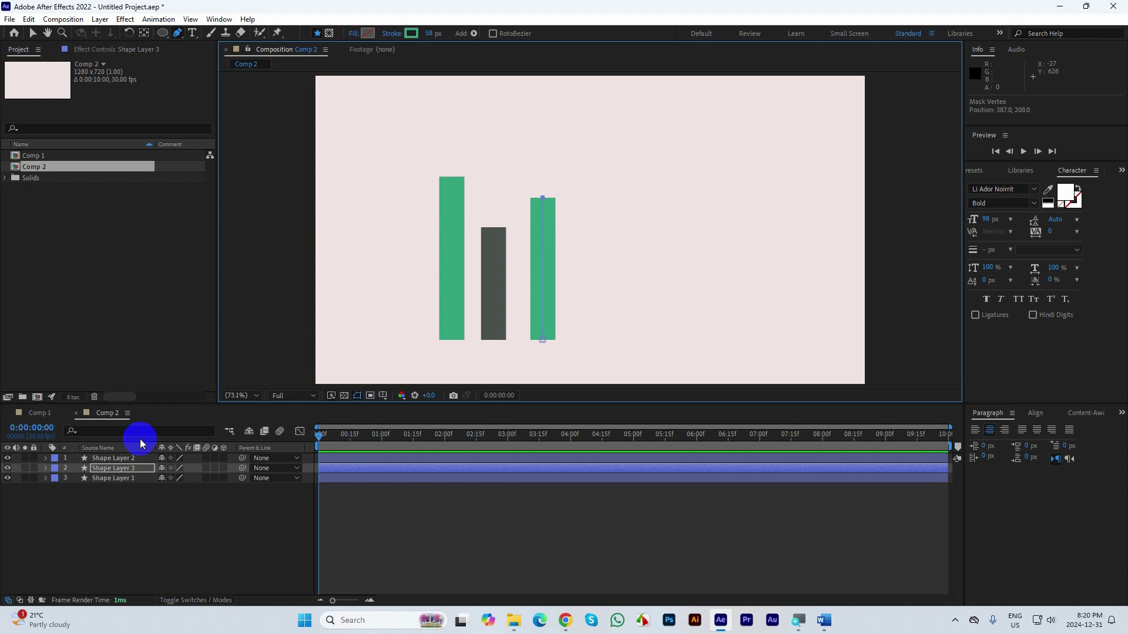
Step: Duplicate the dark bar, place the copy as the fourth bar at about 642, 425.7, and lower its top vertex to about 469, 327
left_click(127, 459)
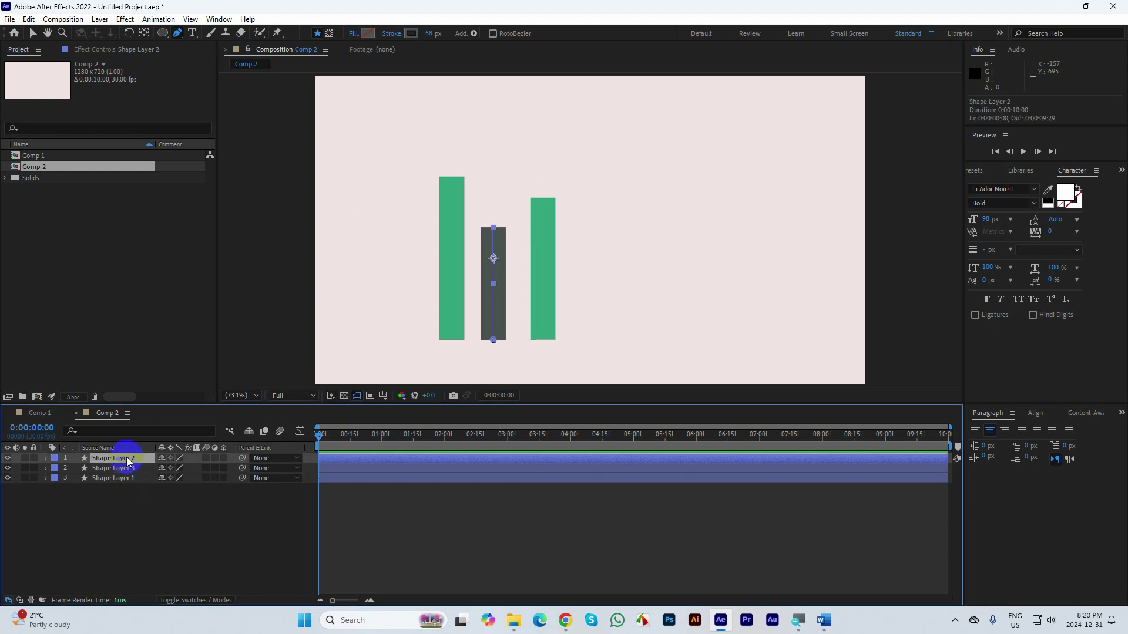
key("ctrl+d")
key("v")
left_click(495, 264)
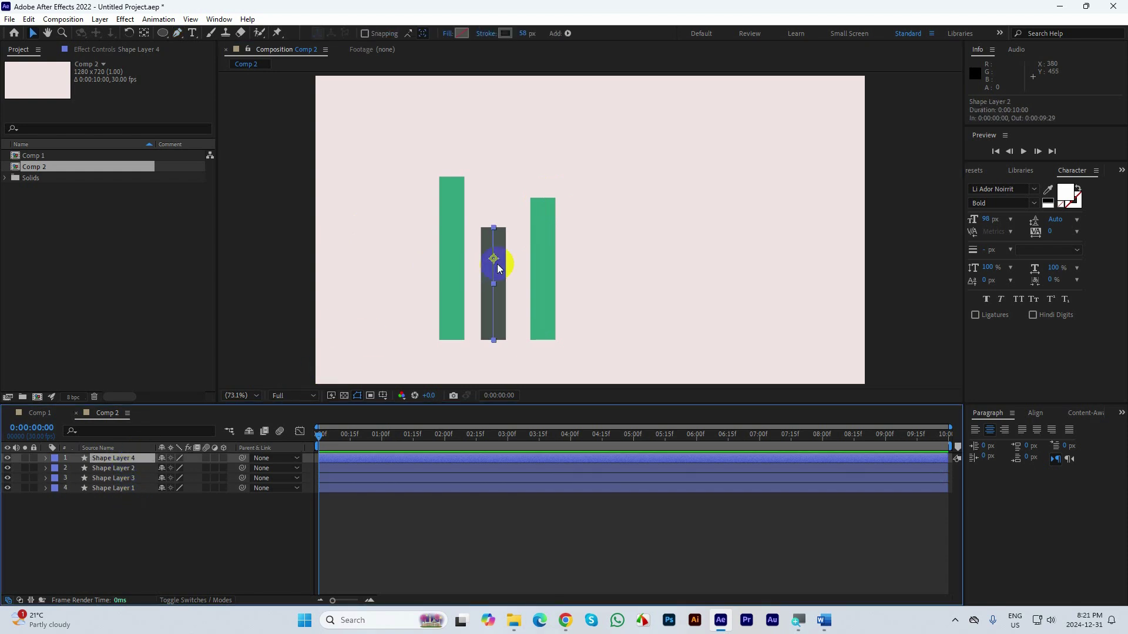
left_click_drag(495, 263, 592, 263)
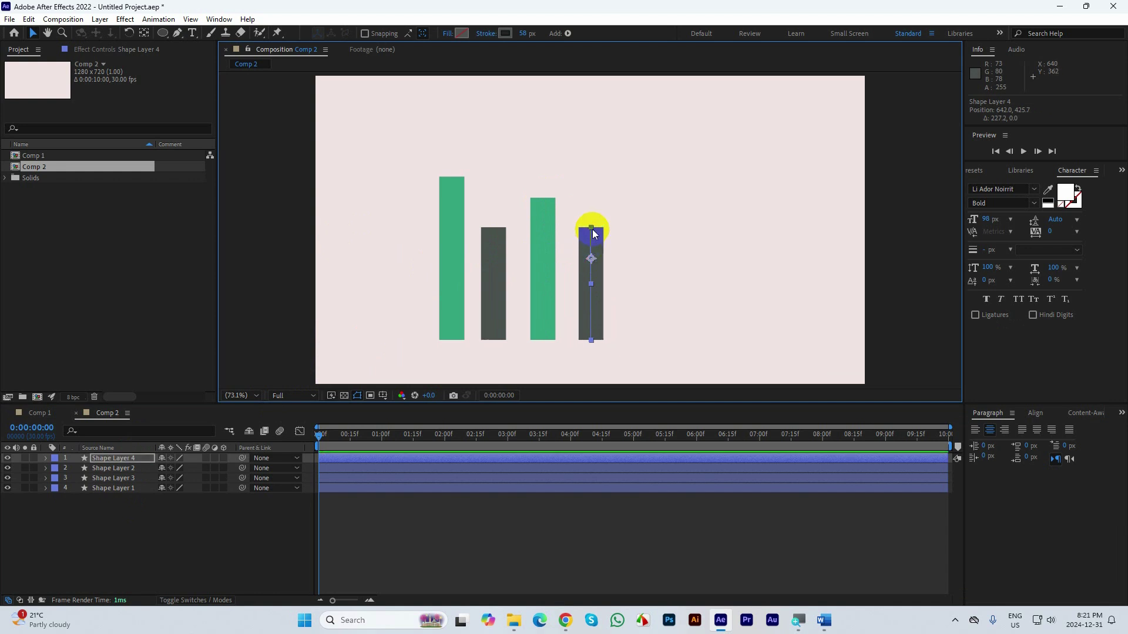
left_click(177, 33)
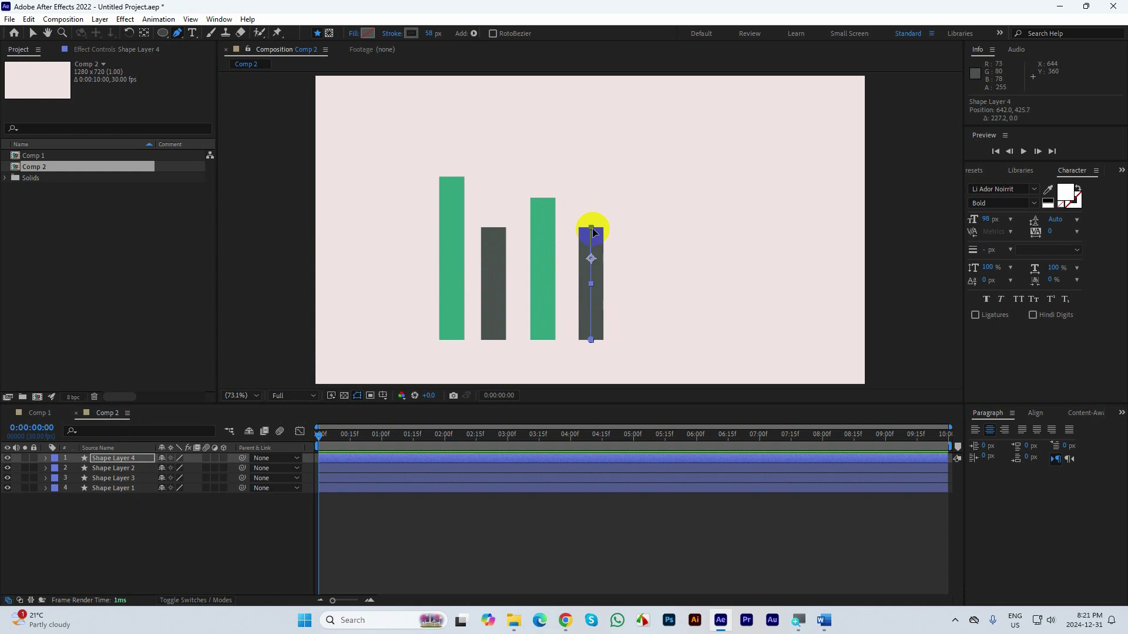
left_click_drag(592, 232, 592, 270)
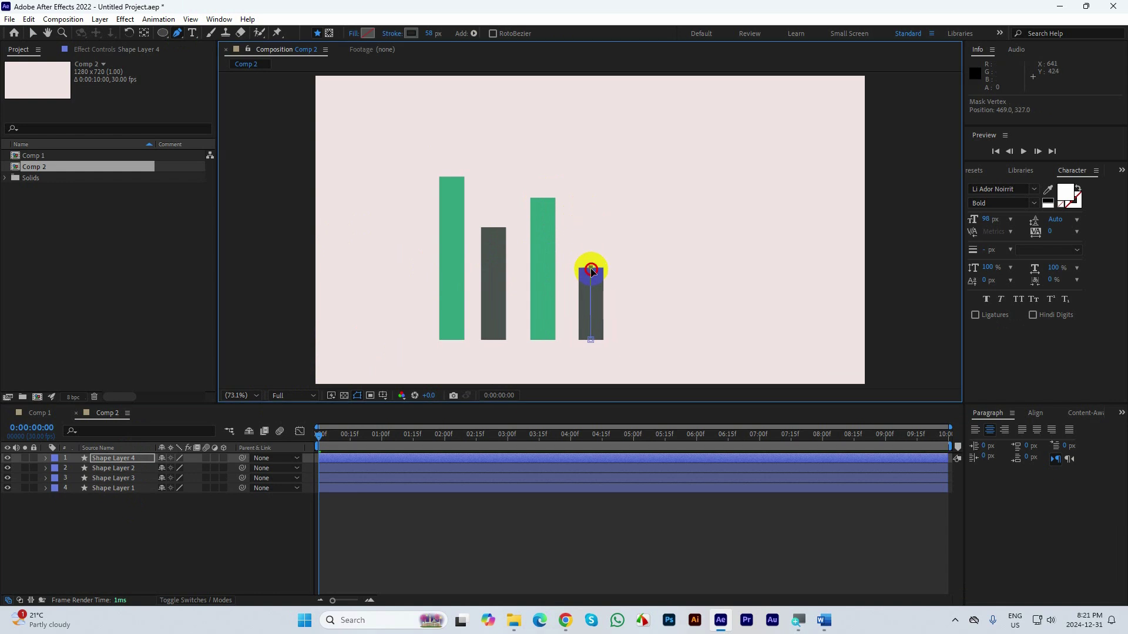
left_click(33, 33)
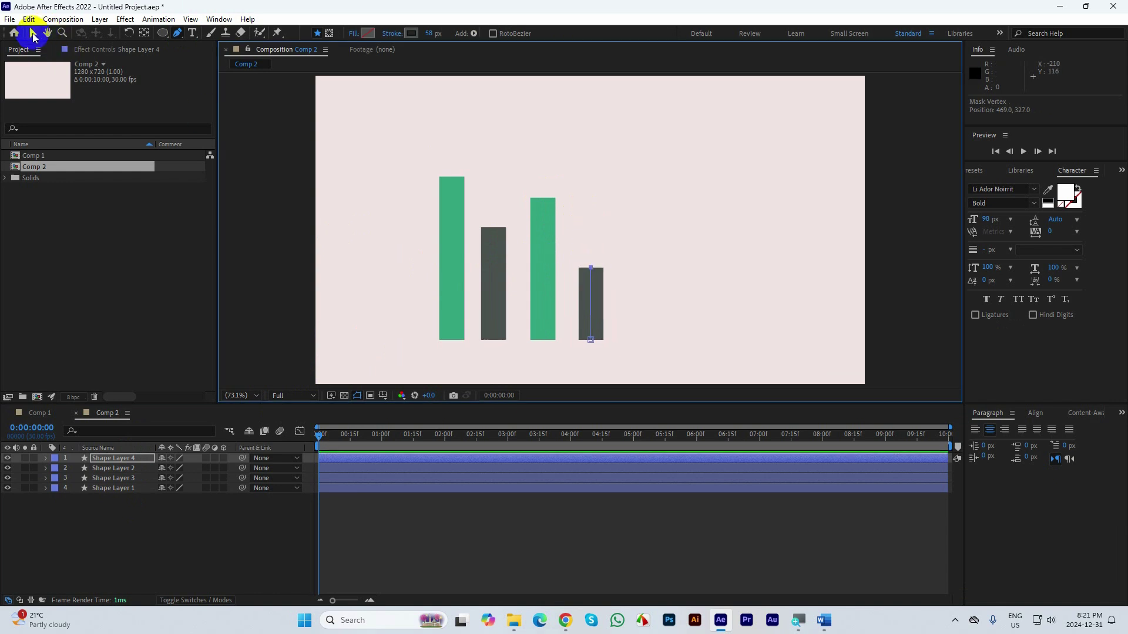
left_click(649, 395)
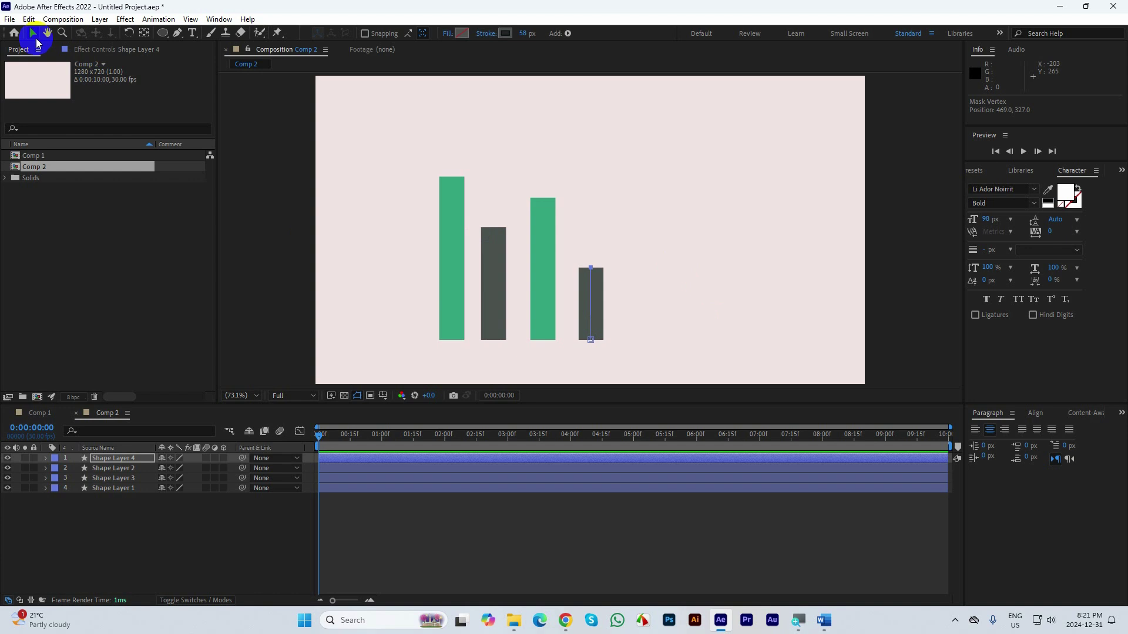
Step: Move all four bars together horizontally toward the middle of the composition, and select the third bar's layer
left_click(298, 533)
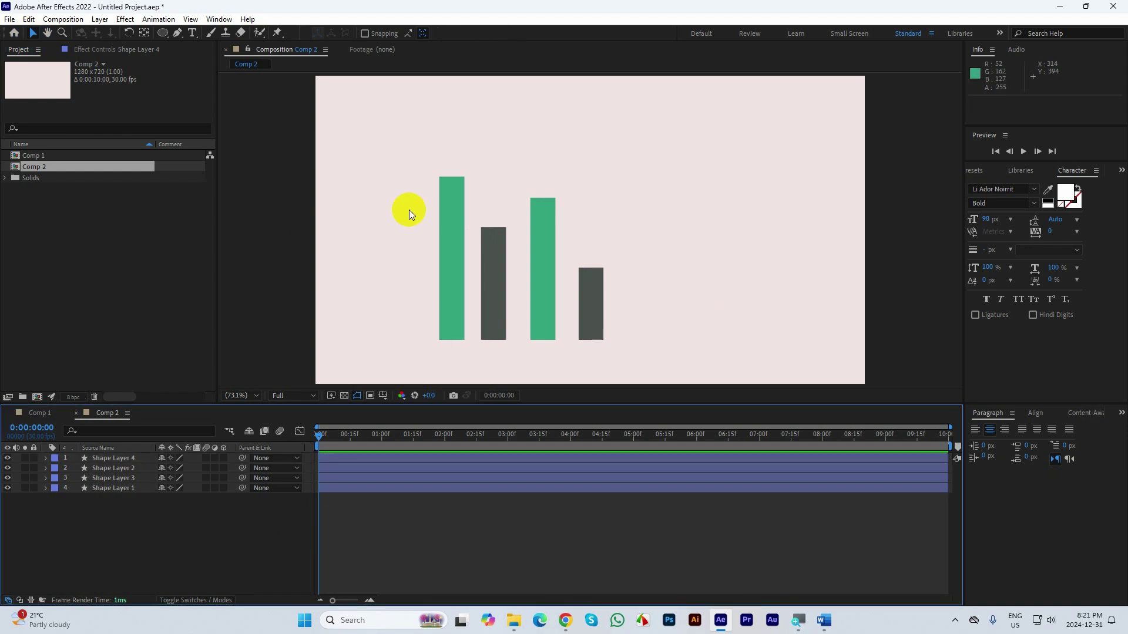
left_click_drag(403, 213, 596, 310)
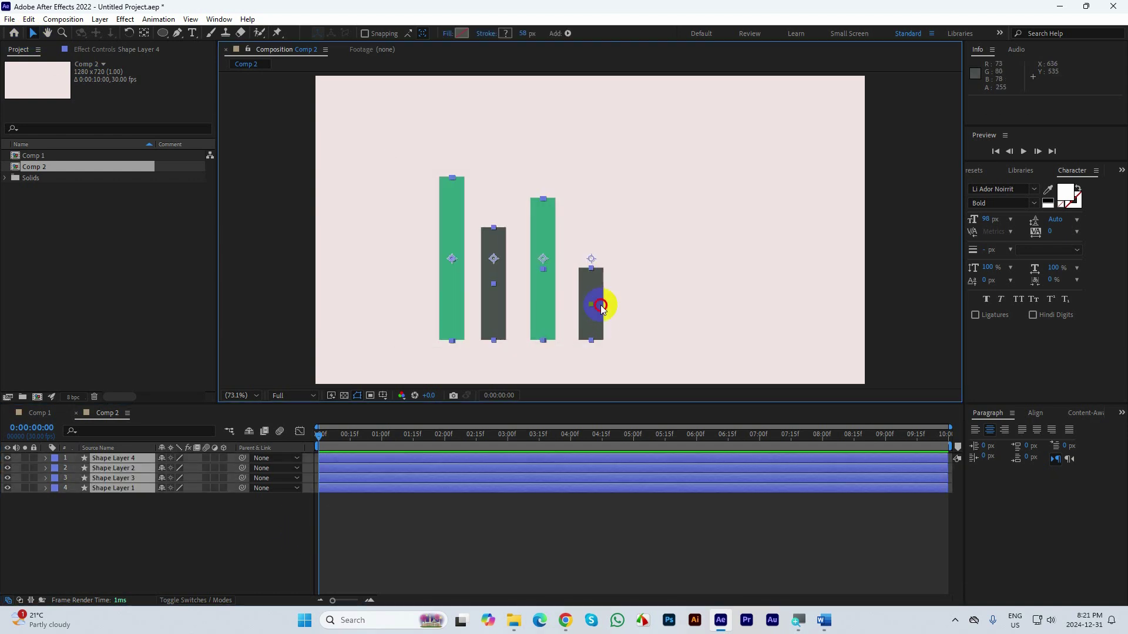
left_click_drag(548, 263, 605, 264)
left_click(293, 515)
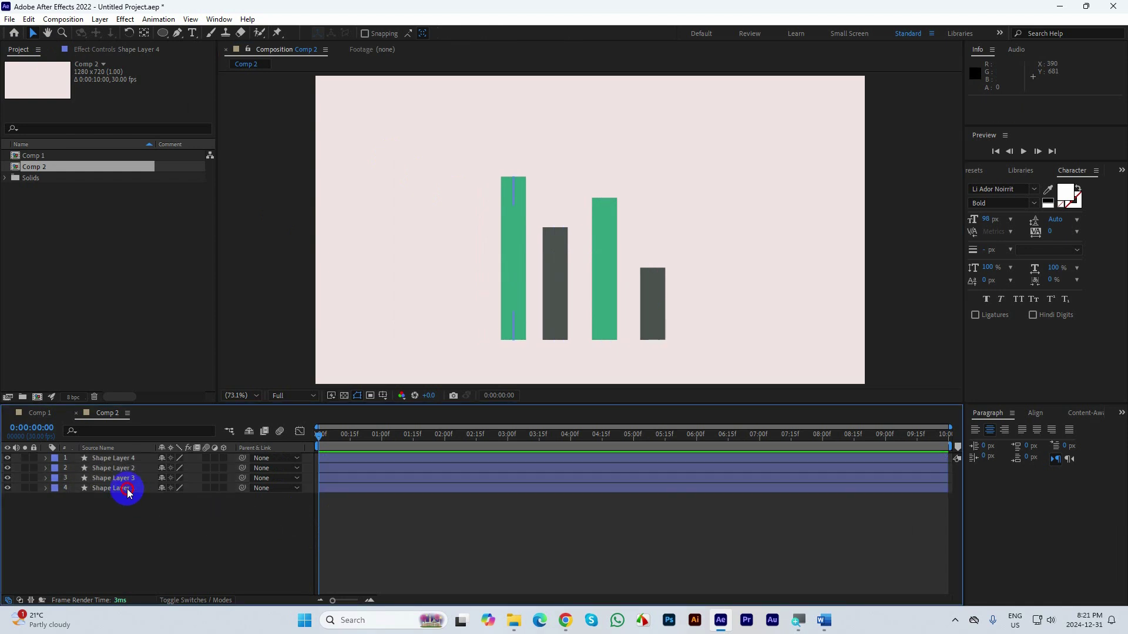
left_click(127, 488)
left_click(115, 478)
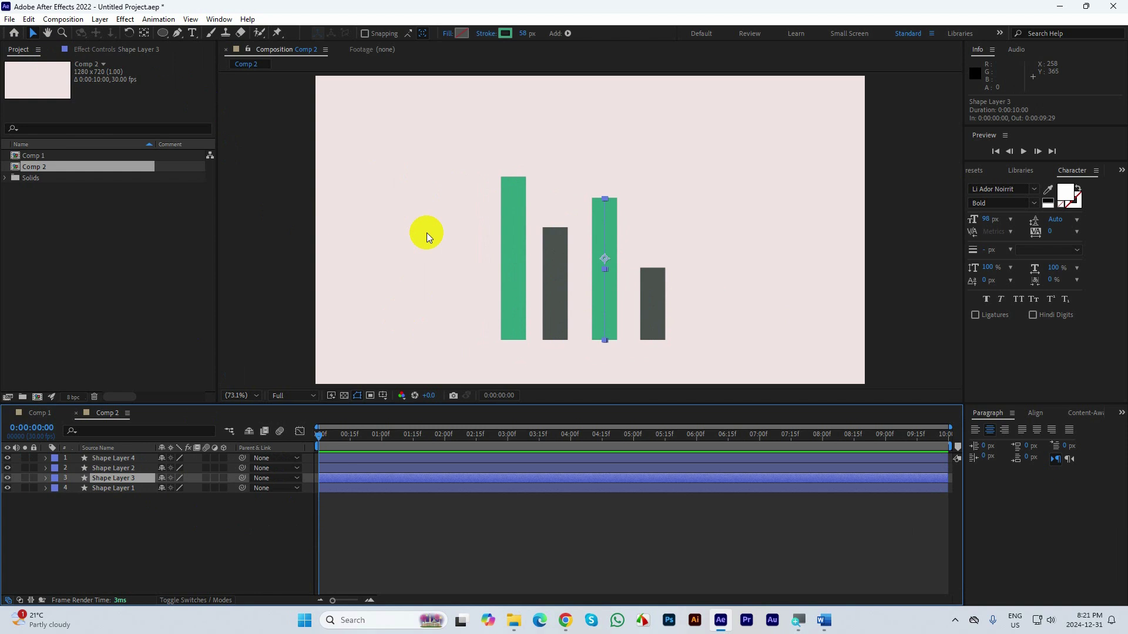
Step: Move the anchor points of all four bars to the centre of their bottom edges with the Pan Behind tool
left_click(144, 33)
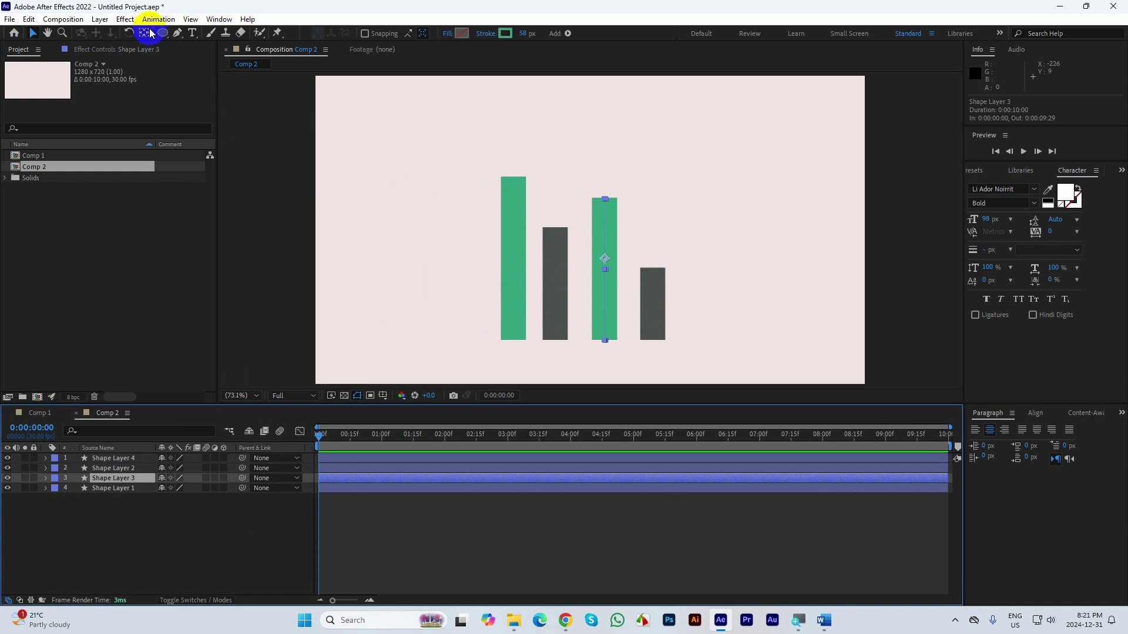
left_click(517, 276)
left_click_drag(513, 288, 514, 341)
left_click(561, 303)
left_click(552, 275)
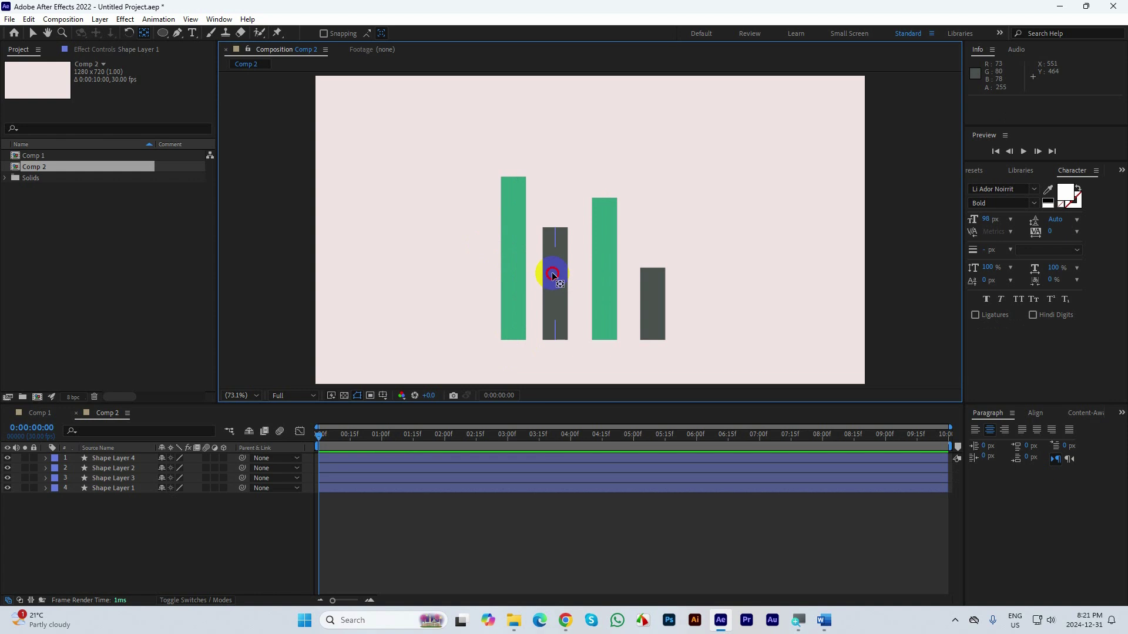
left_click(558, 277)
left_click_drag(557, 296, 555, 340)
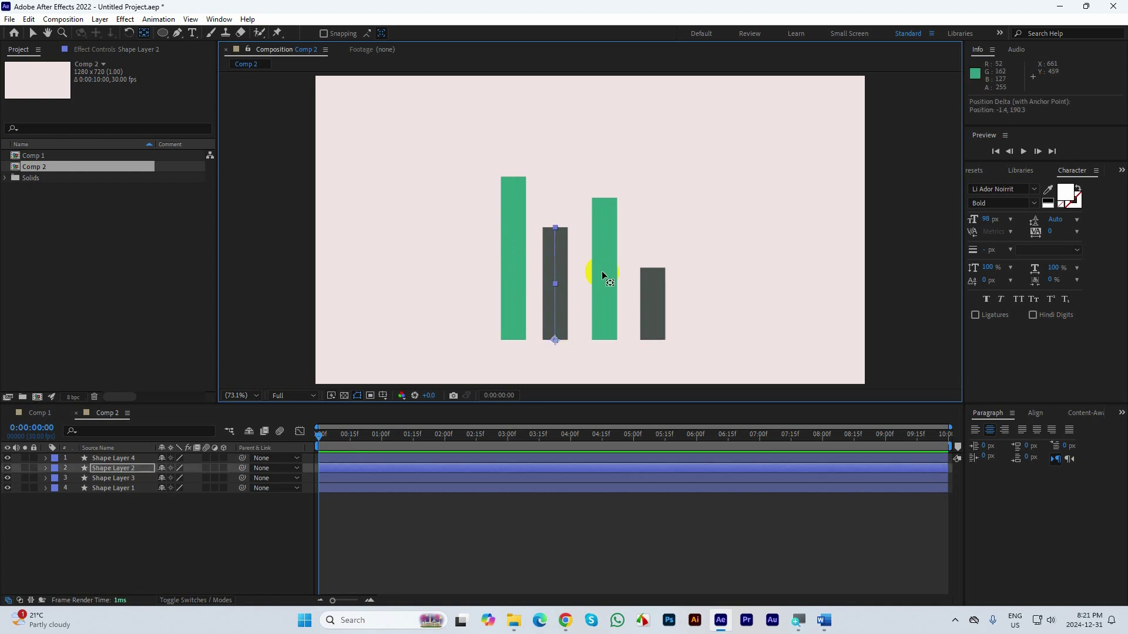
left_click_drag(603, 270, 606, 340)
left_click(651, 295)
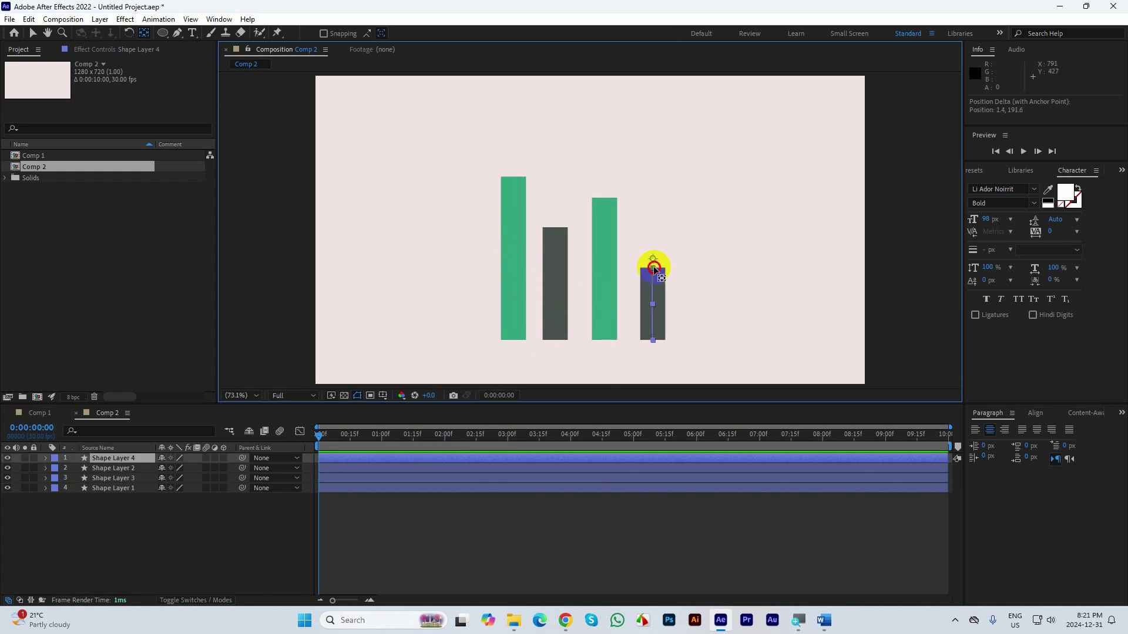
left_click_drag(653, 303, 654, 340)
left_click(33, 32)
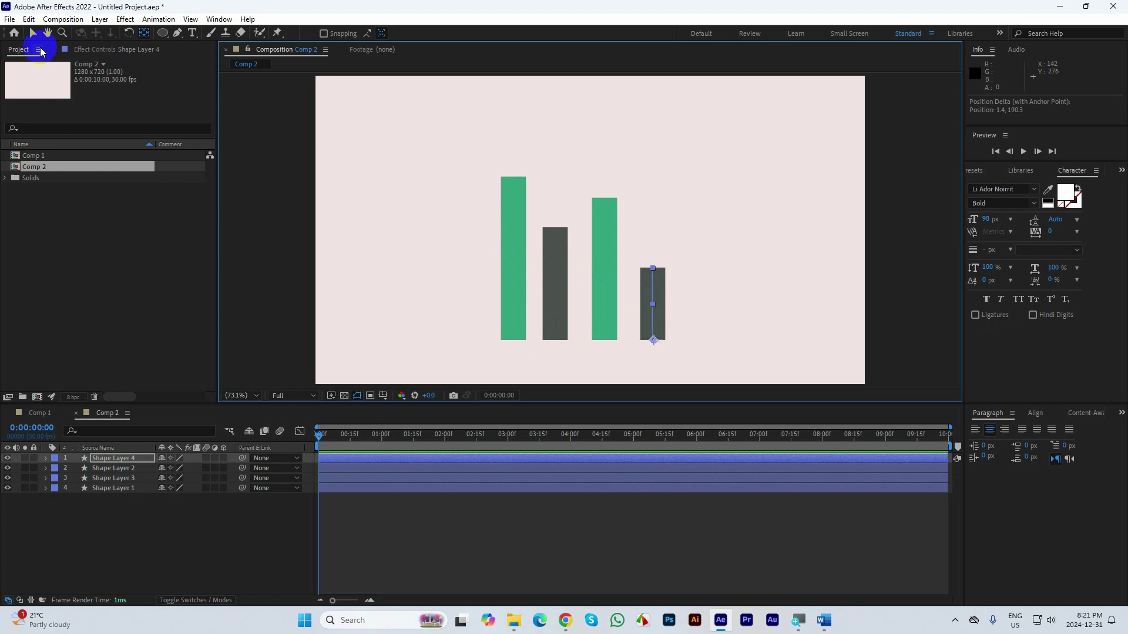
Step: Add Trim Paths to Shape Layer 1, the first green bar, and expand its settings
left_click(115, 489)
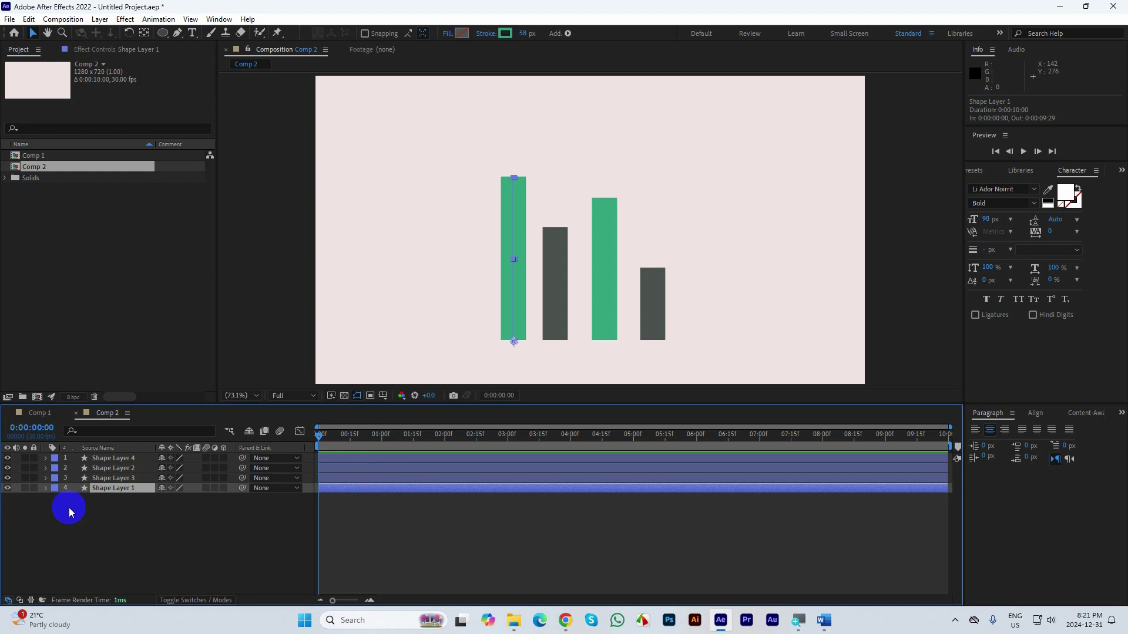
left_click(45, 488)
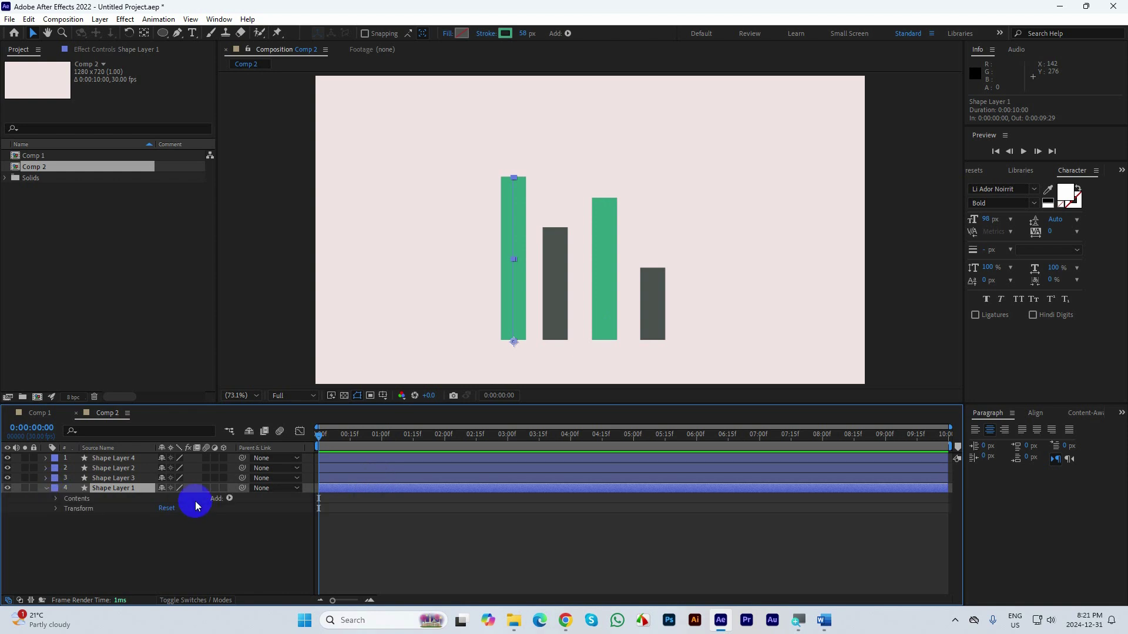
left_click(230, 498)
left_click(281, 437)
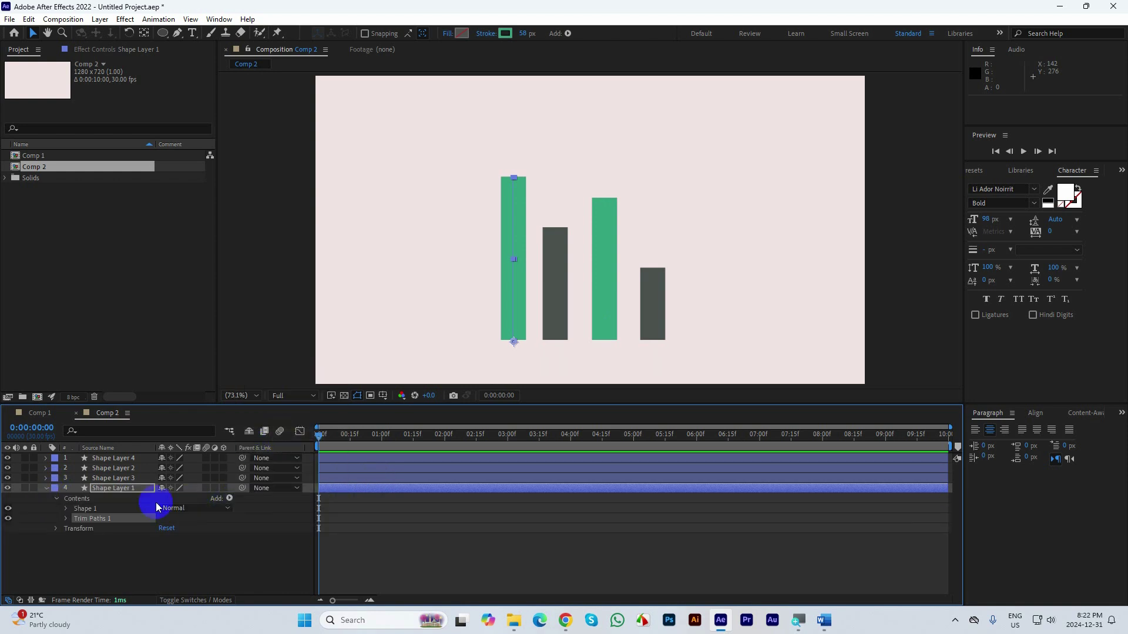
left_click(67, 520)
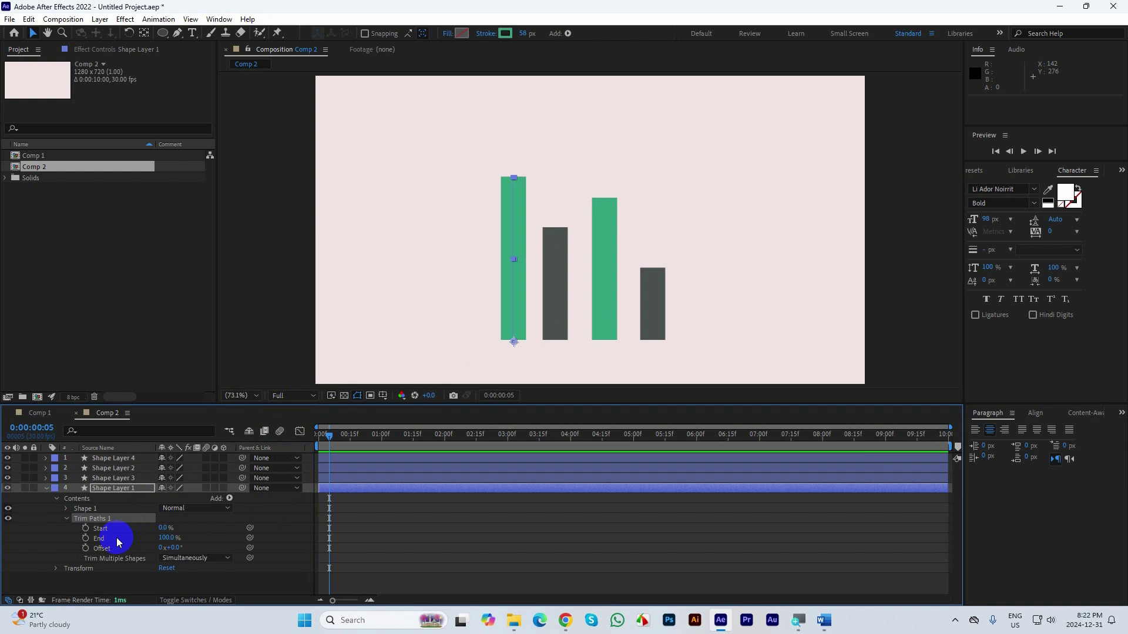
Step: Set the first bar's Trim Paths End to 0% and keyframe it at frame 5
left_click(169, 539)
type("0")
key("Return")
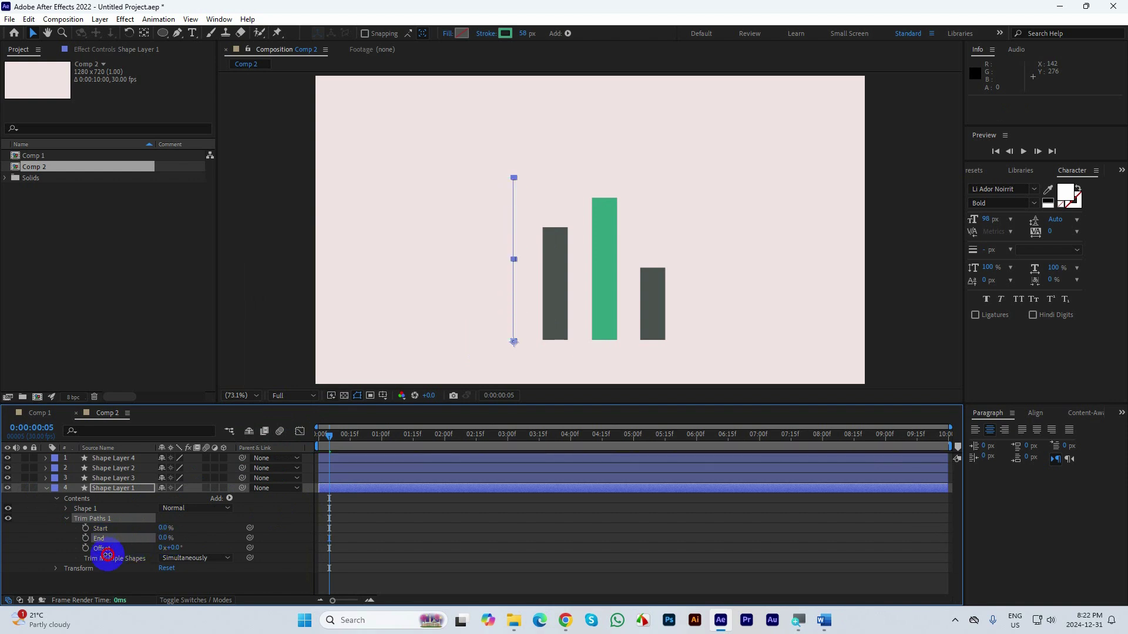
left_click(86, 538)
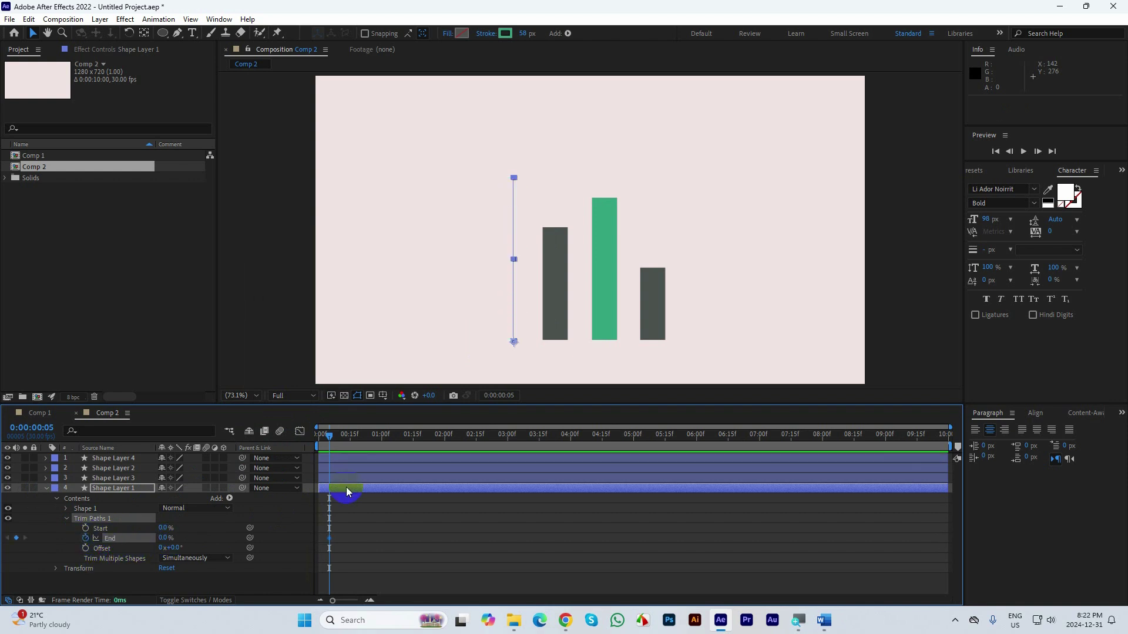
Step: Set the first bar's Trim Paths End to 100% at frame 20
key("shift+Page_Down")
key("Page_Down")
key("Page_Down")
key("Page_Down")
key("Page_Down")
key("Page_Down")
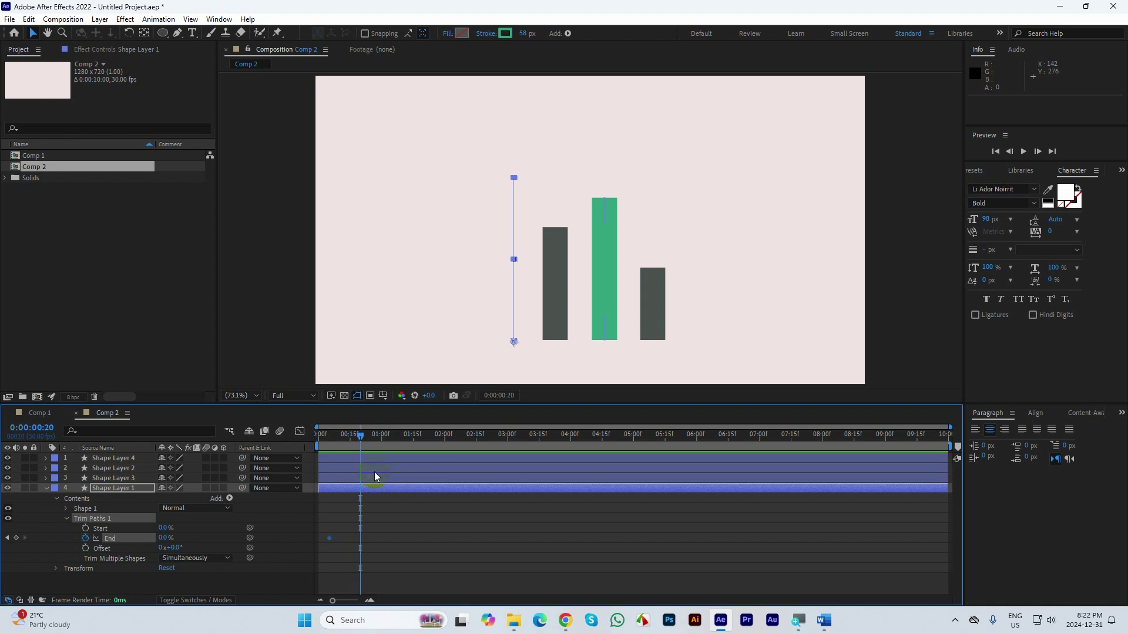
left_click_drag(163, 538, 239, 528)
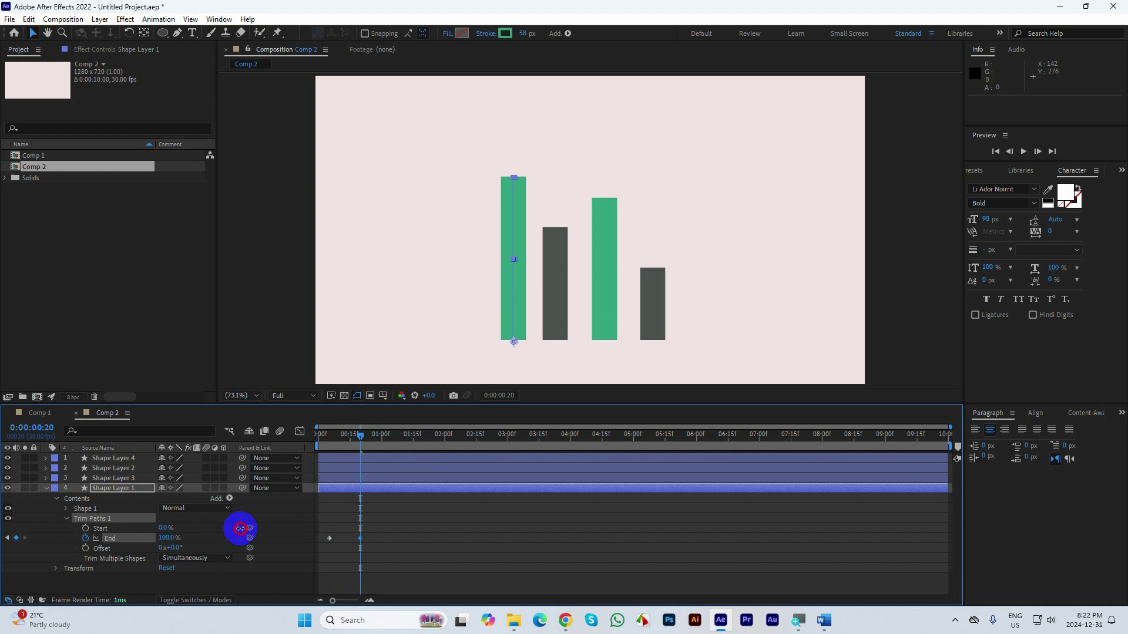
Step: Ease both End keyframes, reshape the speed graph so its peak comes earlier, and preview the bar's growth
left_click_drag(438, 536, 311, 564)
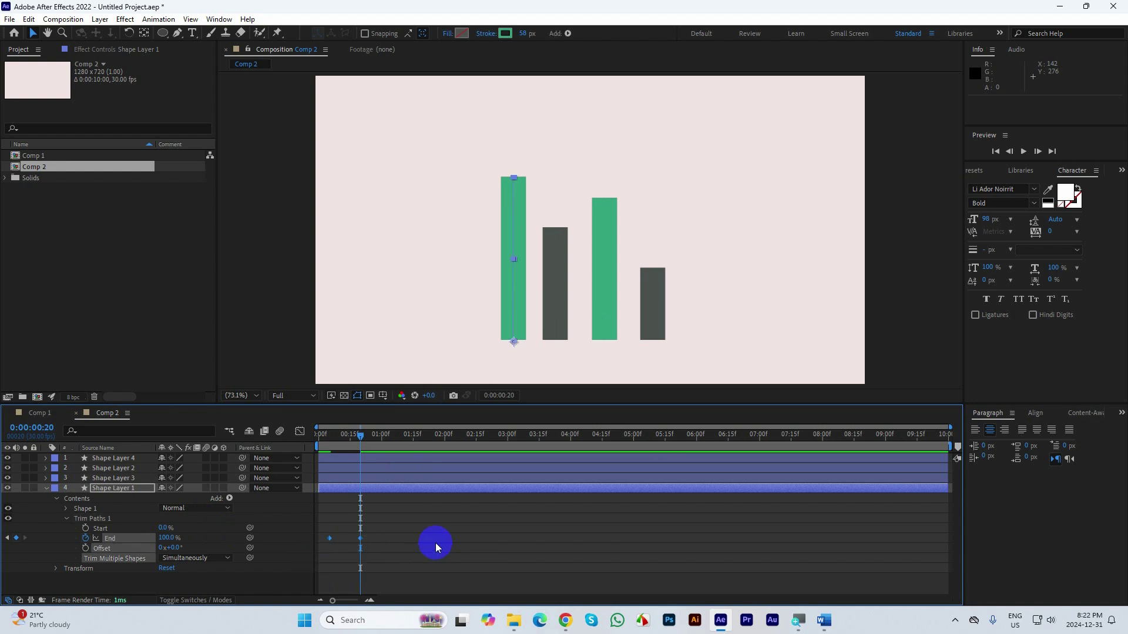
left_click(299, 432)
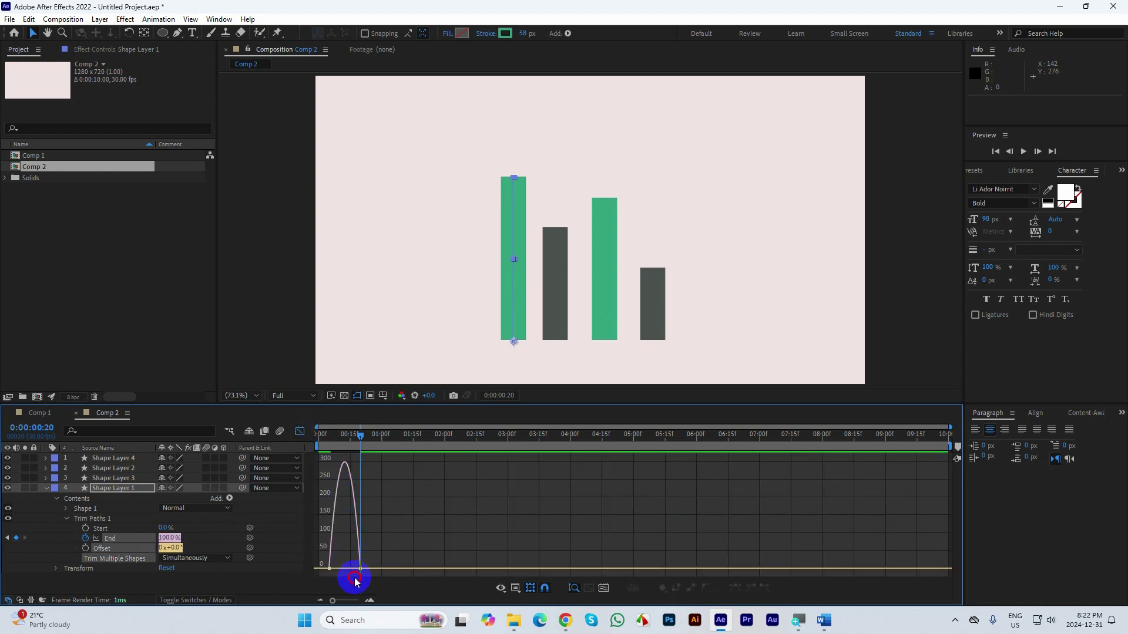
left_click_drag(357, 574, 354, 573)
left_click(319, 448)
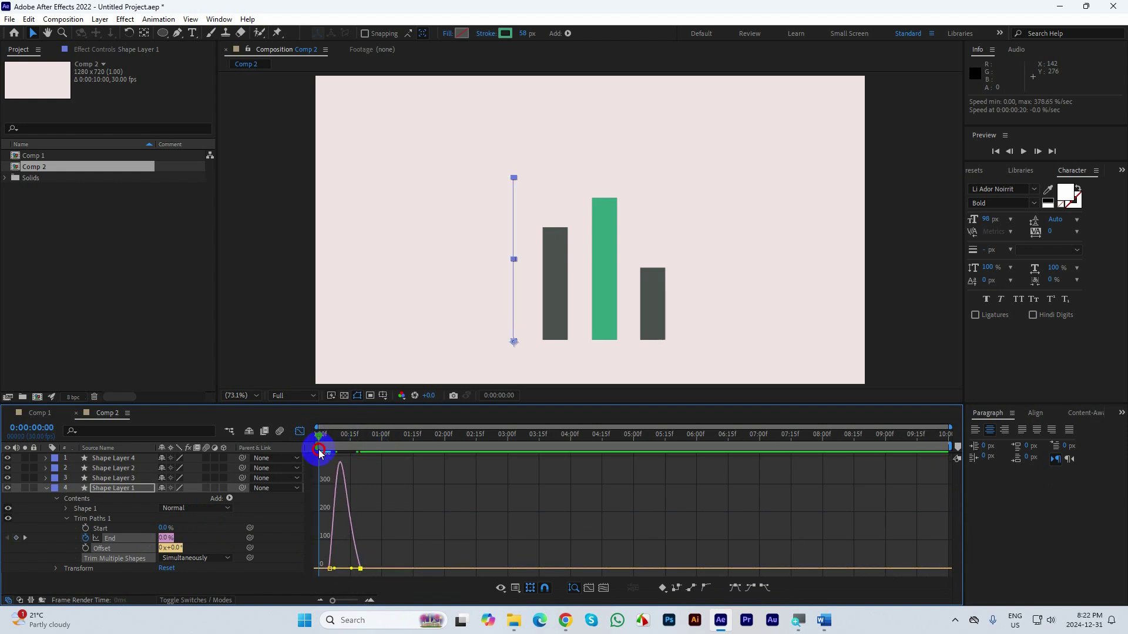
key("space")
left_click(380, 450)
left_click(353, 567)
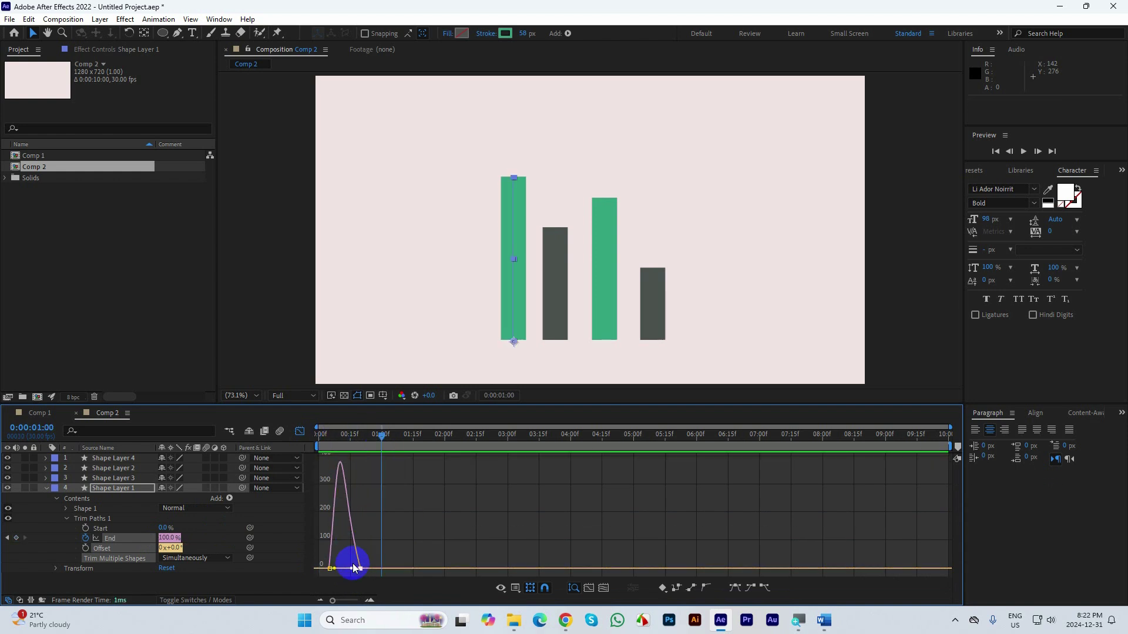
Step: Leave the graph editor and copy the first bar's Trim Paths with its eased End keyframes
left_click(300, 432)
left_click_drag(370, 527, 326, 552)
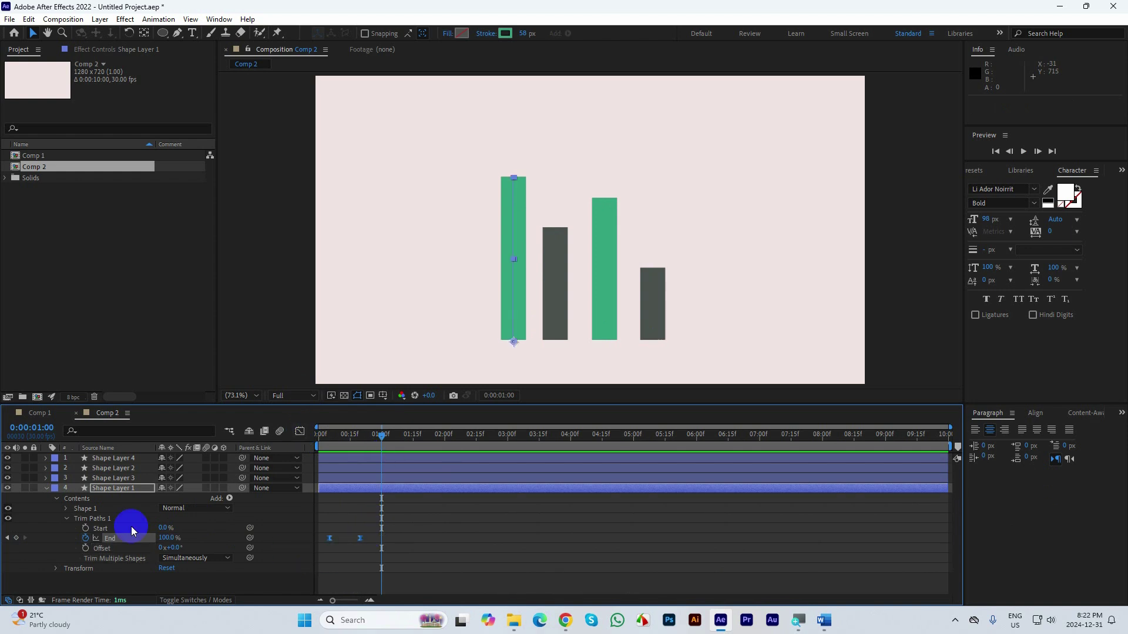
left_click(114, 519)
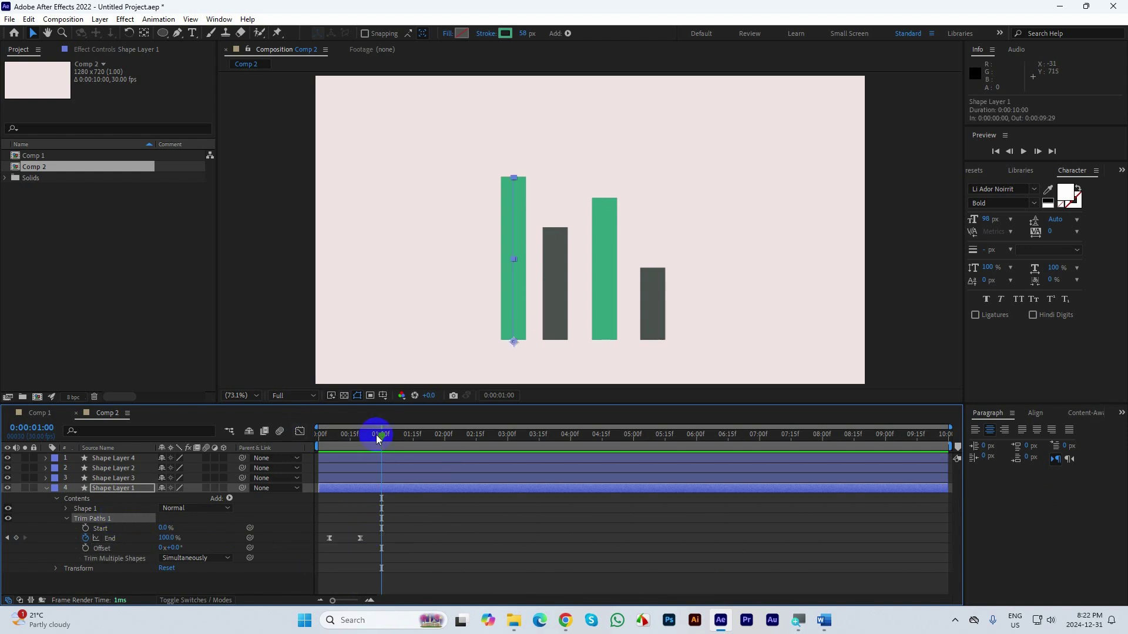
left_click(108, 478)
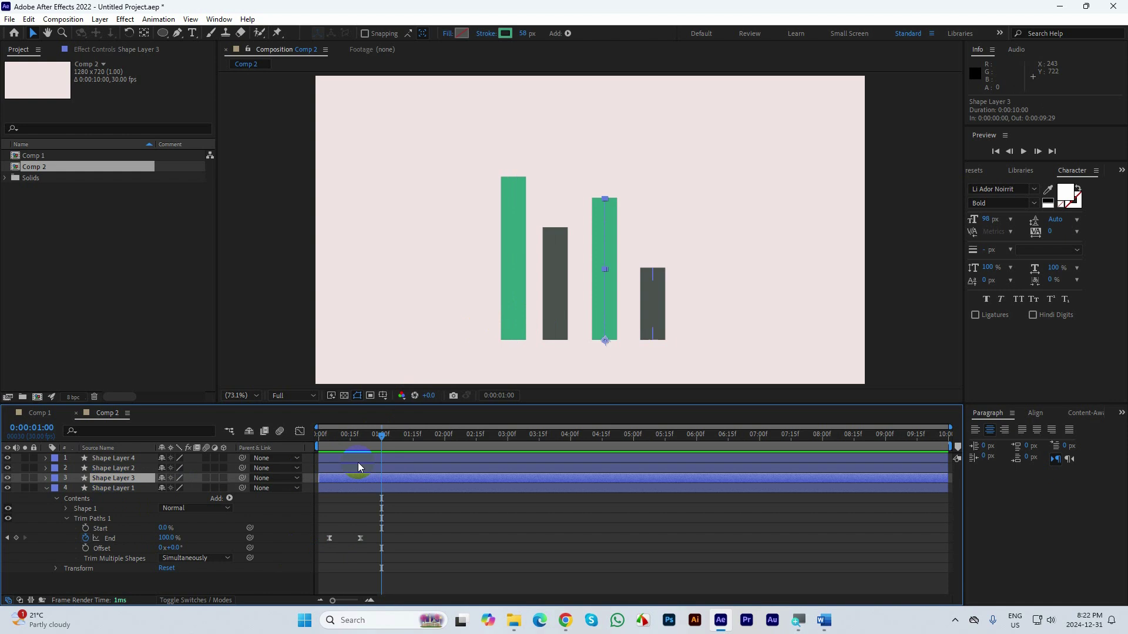
left_click_drag(380, 438, 349, 459)
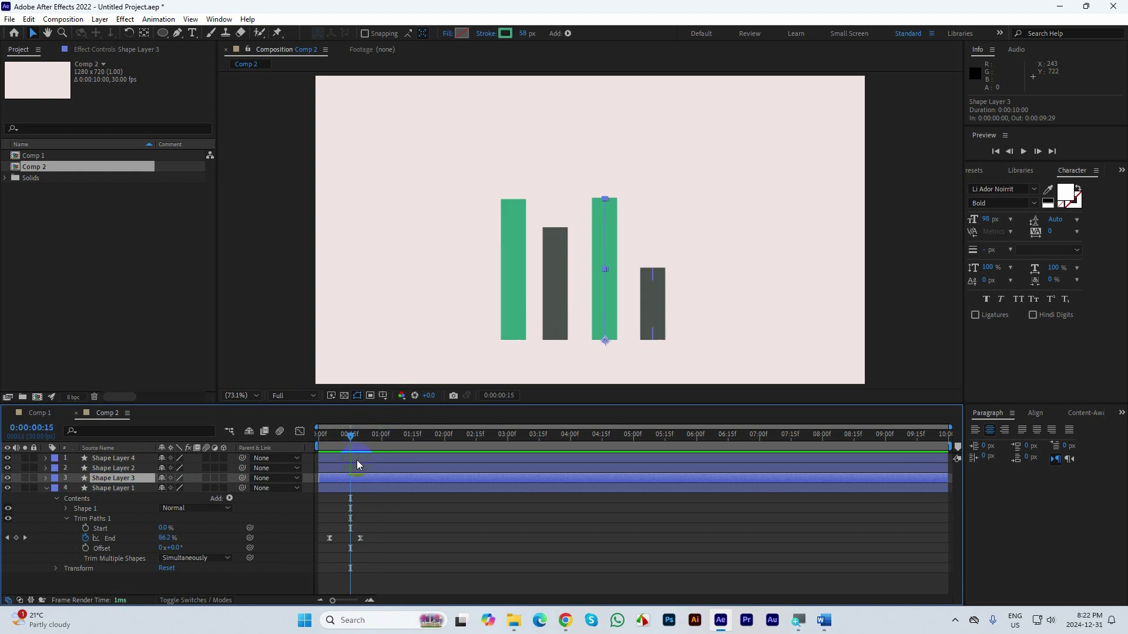
key("ctrl+z")
Step: Paste the Trim Paths animation onto Shape Layer 2, the second bar, at frame 15
left_click(138, 472)
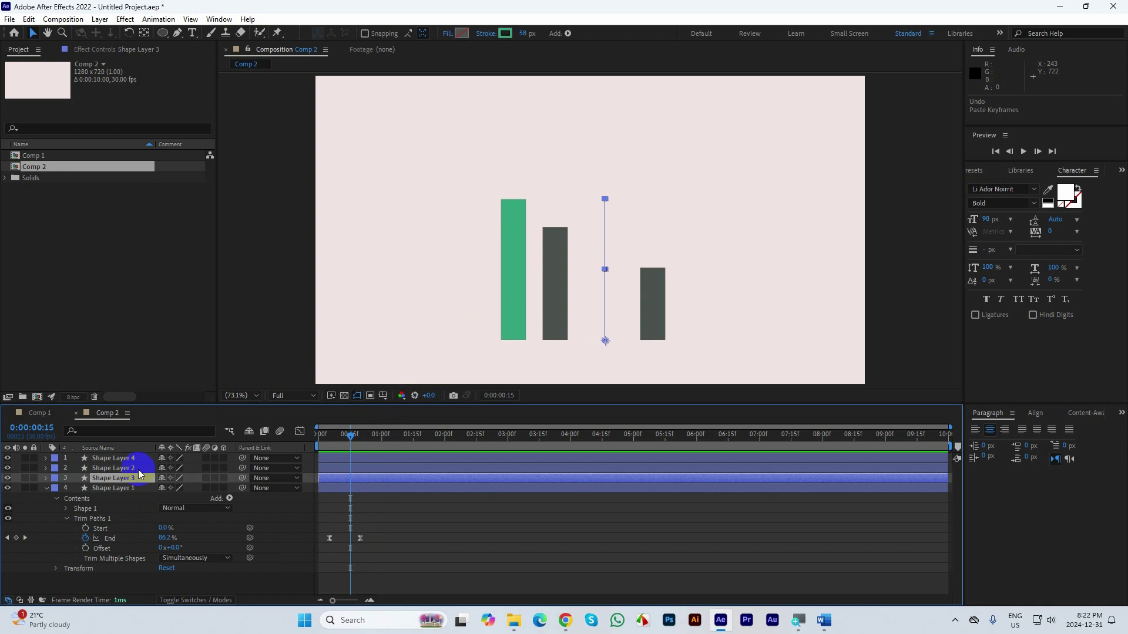
left_click(118, 468)
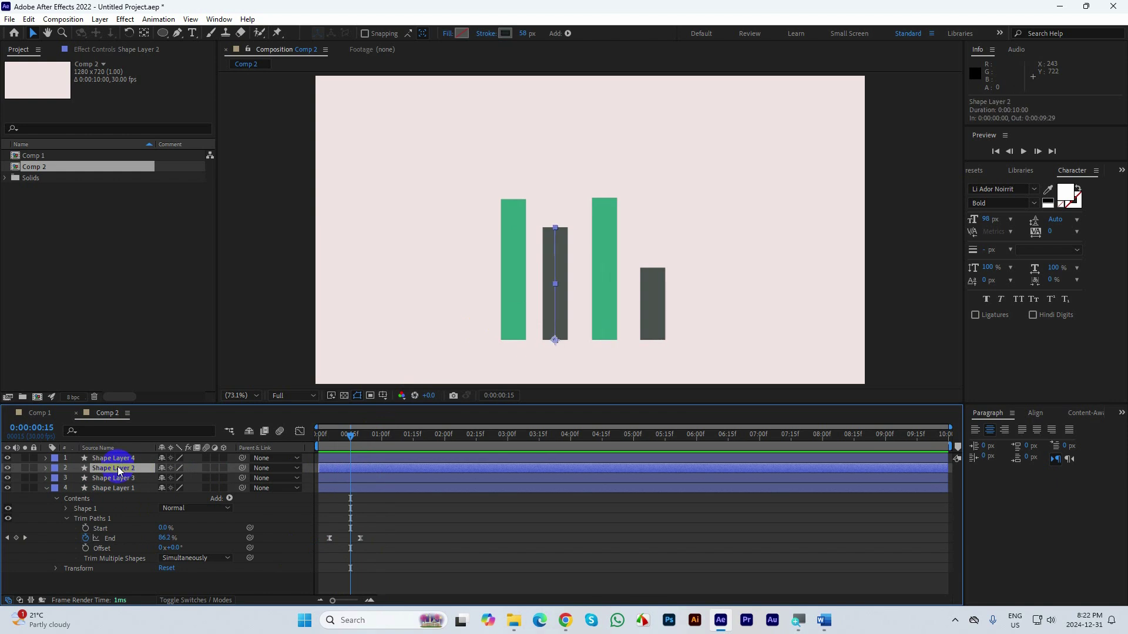
key("ctrl+v")
mouse_move(352, 437)
left_mouse_down()
mouse_move(327, 441)
mouse_move(361, 441)
mouse_move(348, 445)
left_mouse_up()
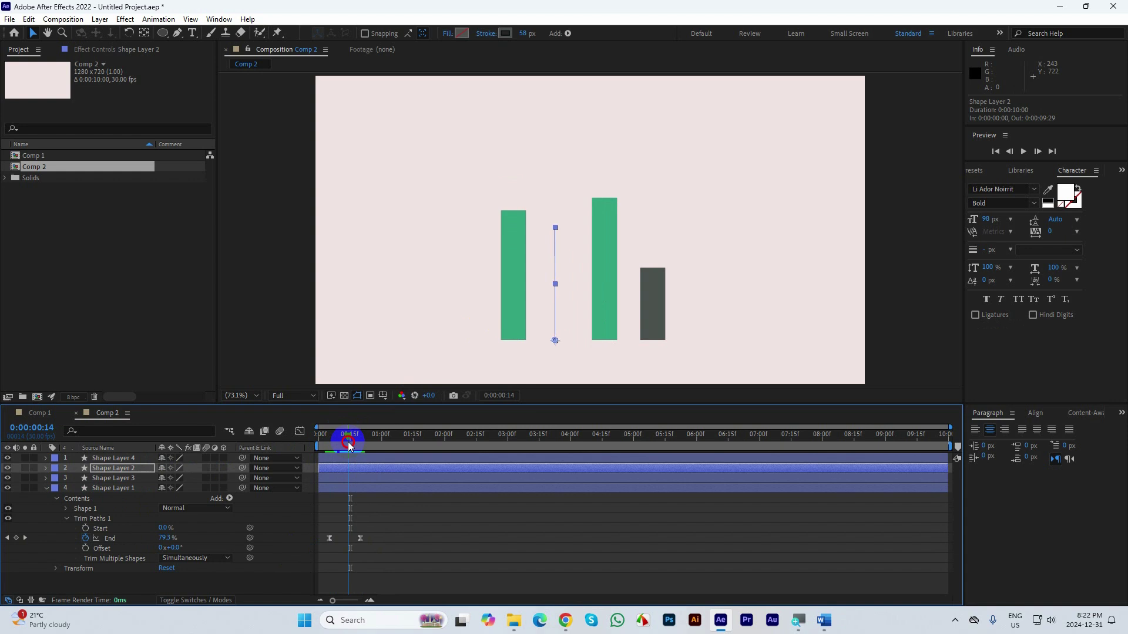
Step: Place Shape Layer 3 above Shape Layer 2 in the stack and paste the Trim Paths animation onto it at frame 24
left_click(131, 468)
left_click(128, 478, "ctrl")
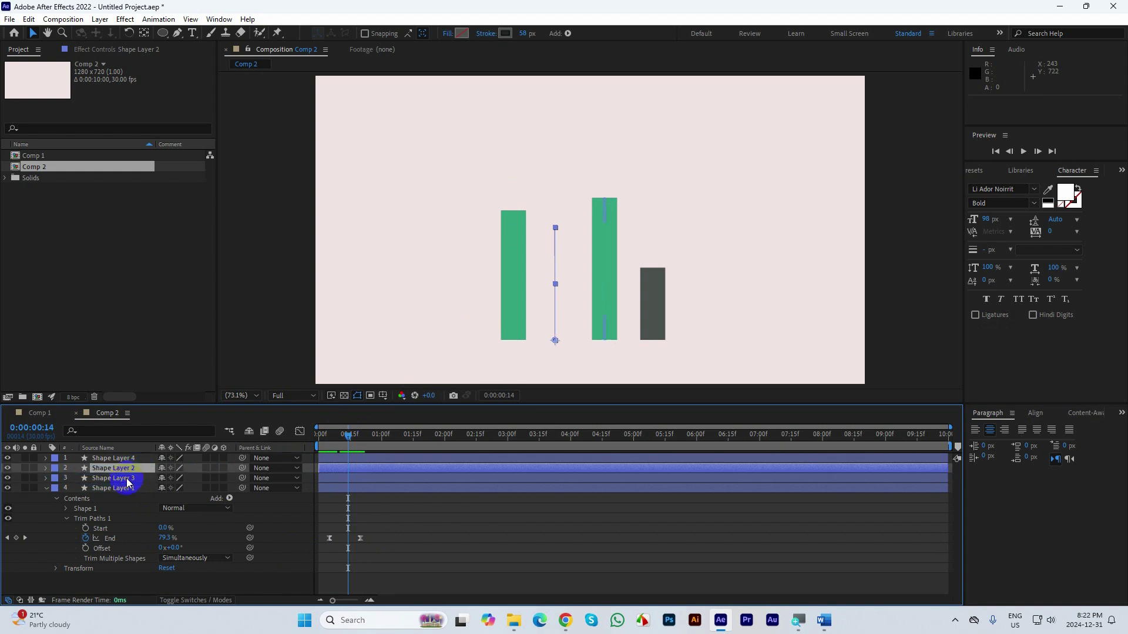
left_click_drag(127, 480, 126, 466)
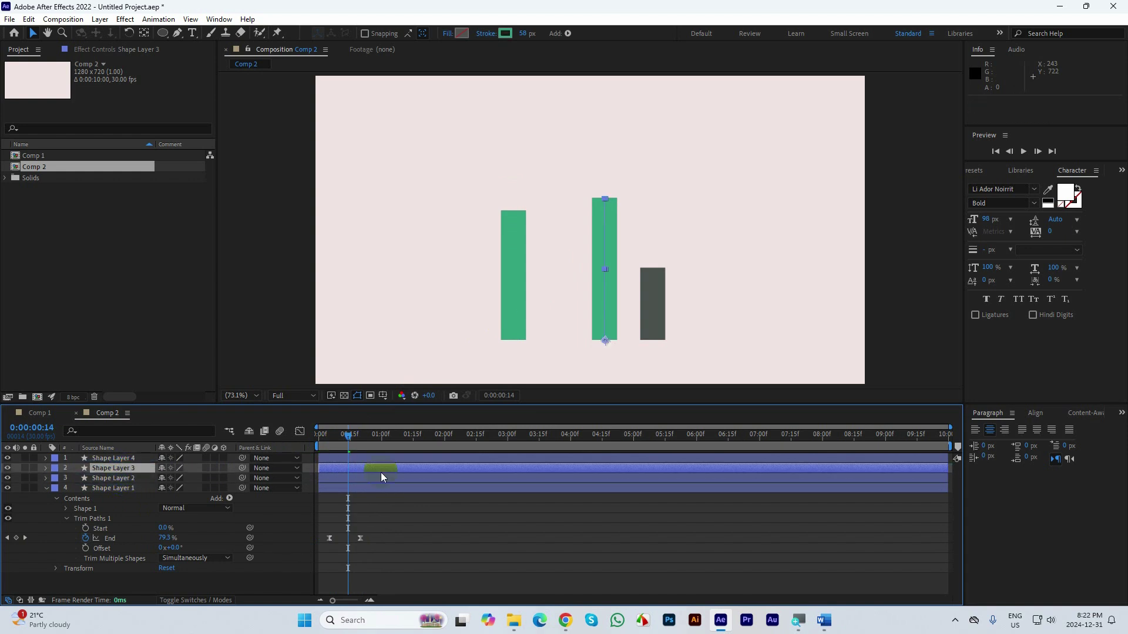
mouse_move(350, 440)
left_mouse_down()
mouse_move(340, 441)
mouse_move(369, 439)
mouse_move(369, 450)
left_mouse_up()
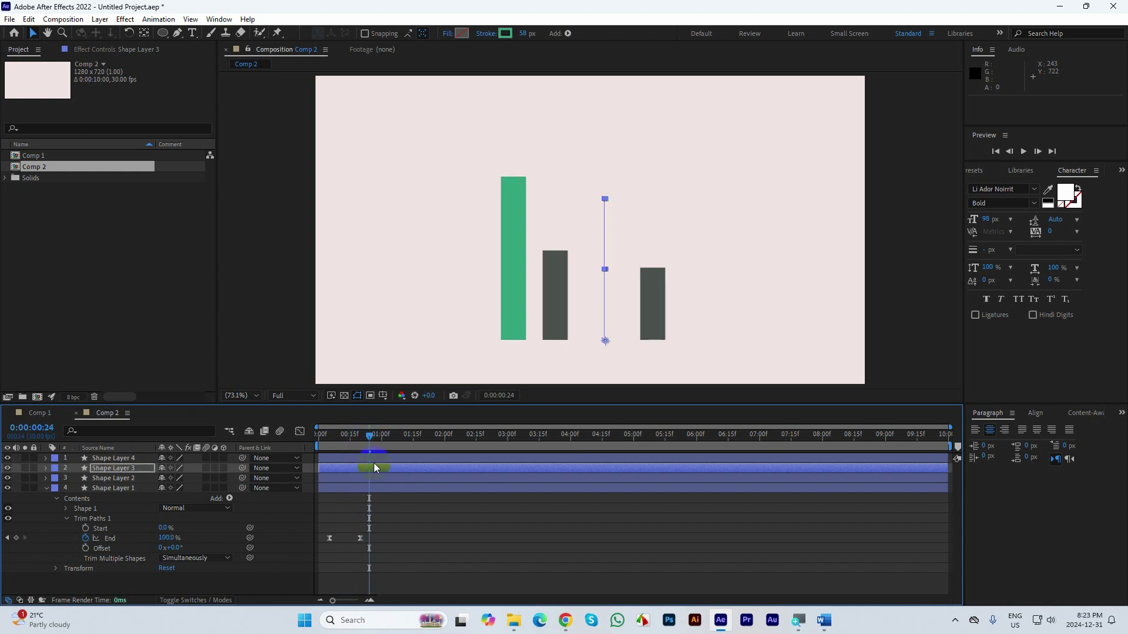
Step: Paste the Trim Paths animation onto Shape Layer 4, the fourth bar, at 1 second 5 frames
left_click(172, 460)
left_click(123, 461)
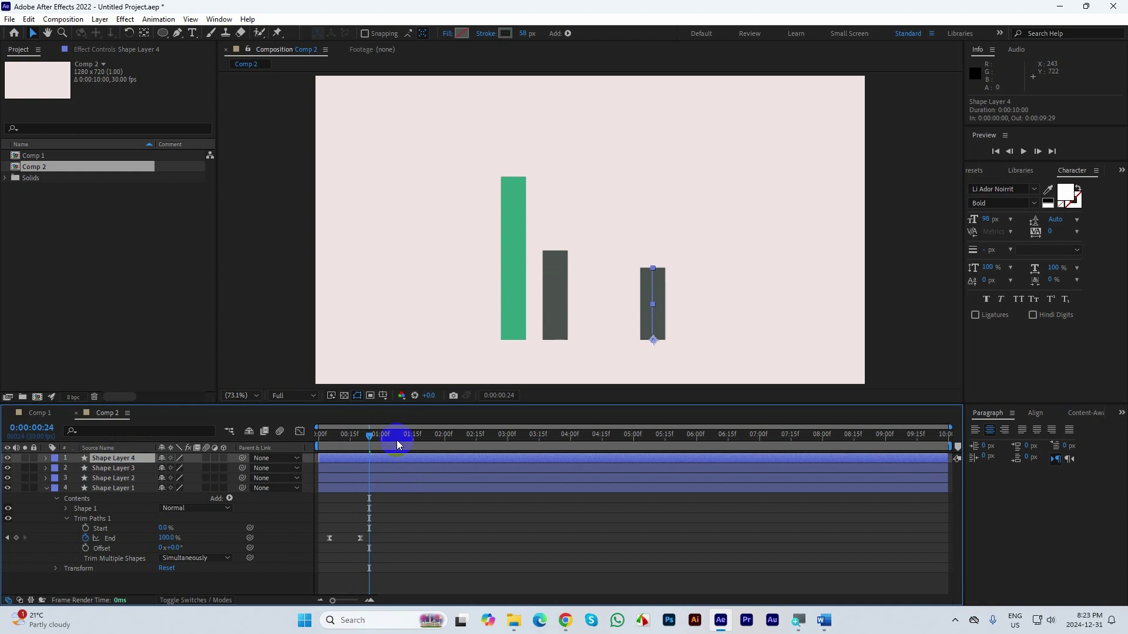
mouse_move(368, 439)
left_mouse_down()
mouse_move(392, 439)
mouse_move(378, 441)
left_mouse_up()
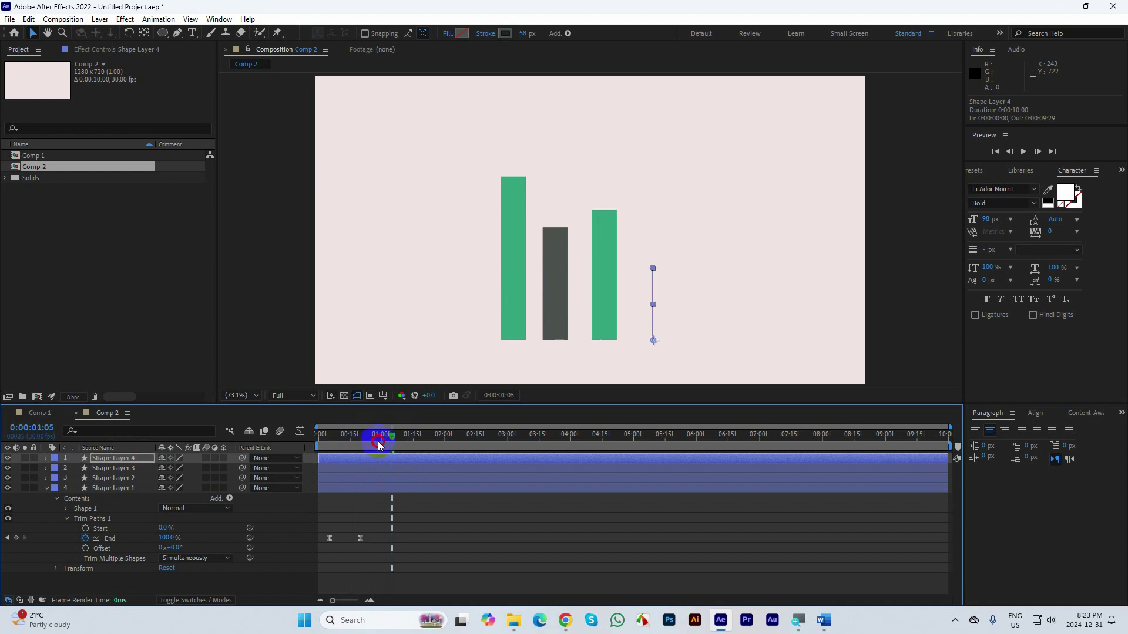
Step: Preview the four bars growing one after another, and open the save dialog without saving
key("space")
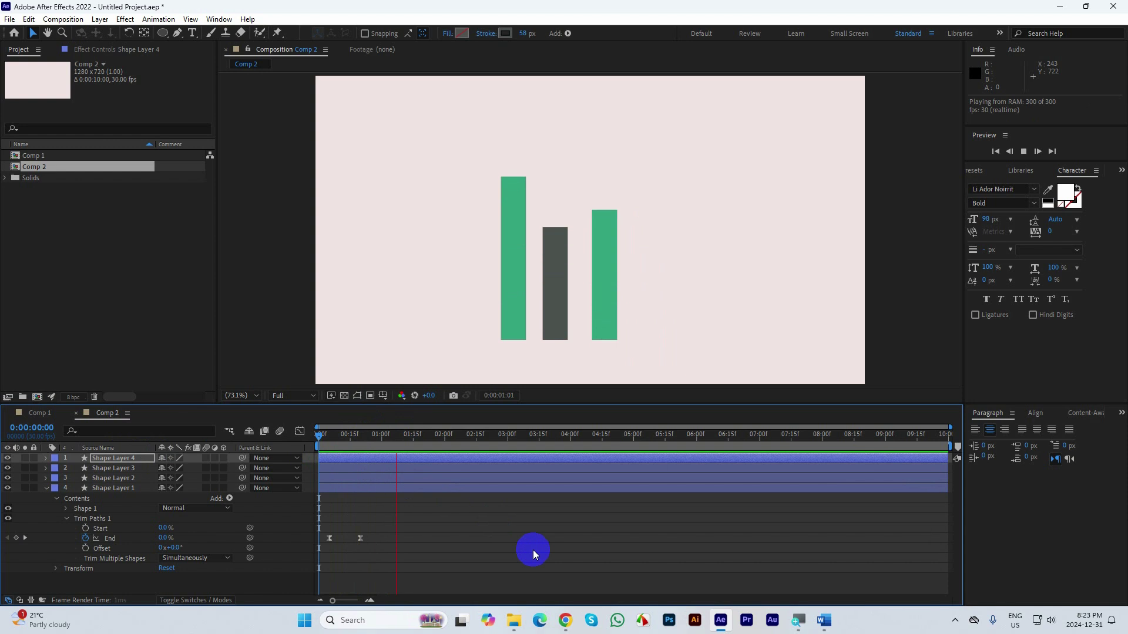
key("space")
key("space")
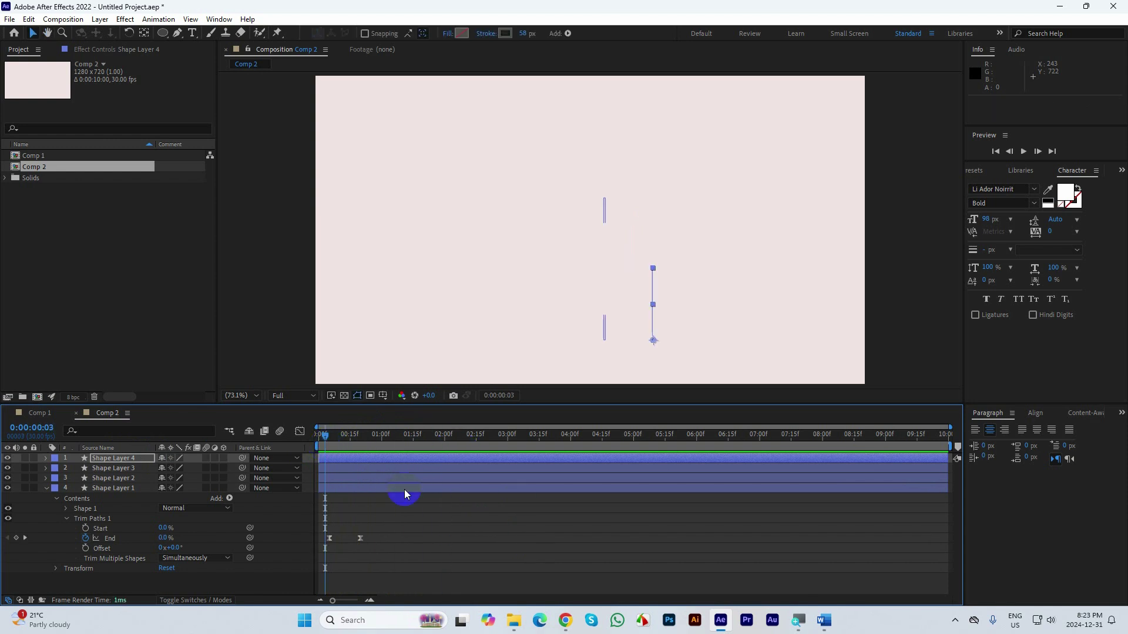
key("space")
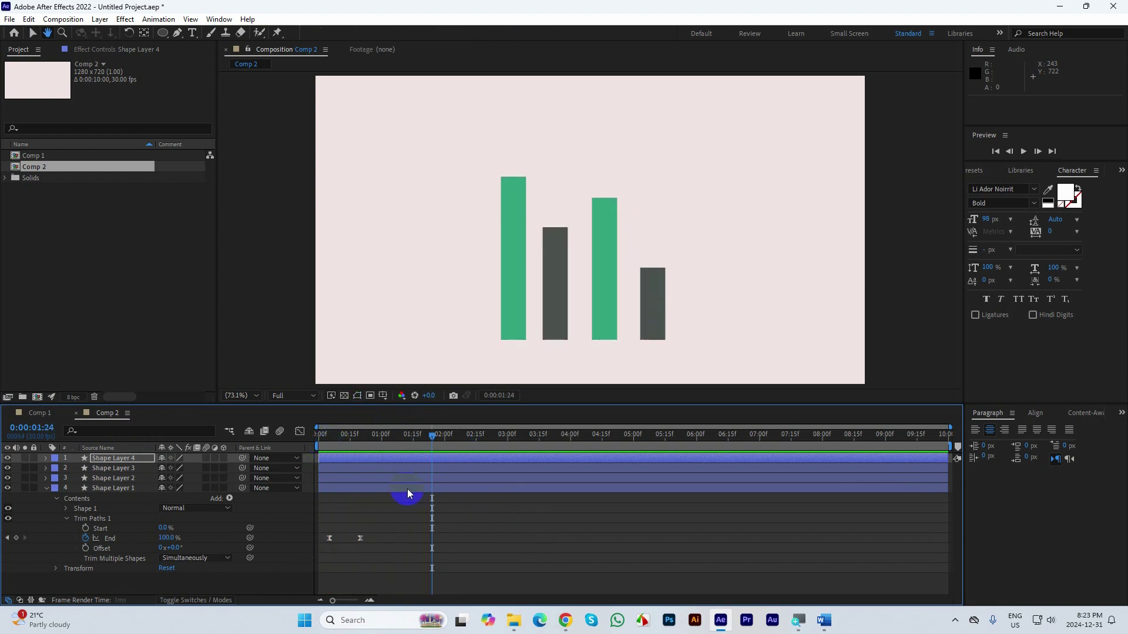
key("ctrl+s")
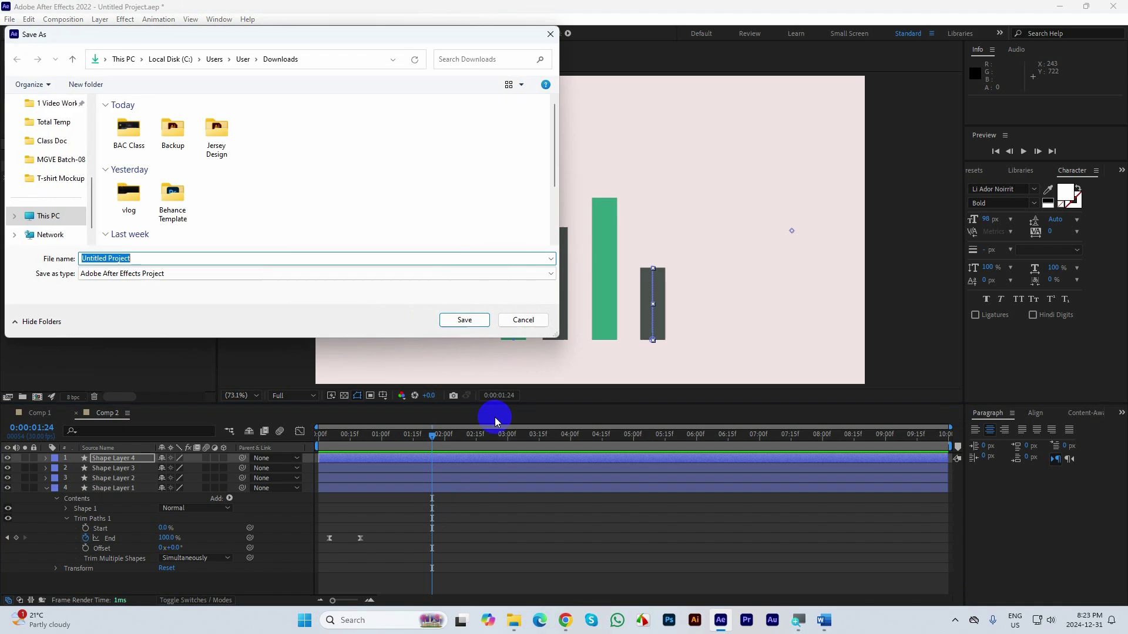
left_click(517, 318)
Step: Reveal all layers' keyframes and shift the End keyframes earlier, starting the second and third bars at about frame 11 and the fourth at frame 22
key("ctrl+a")
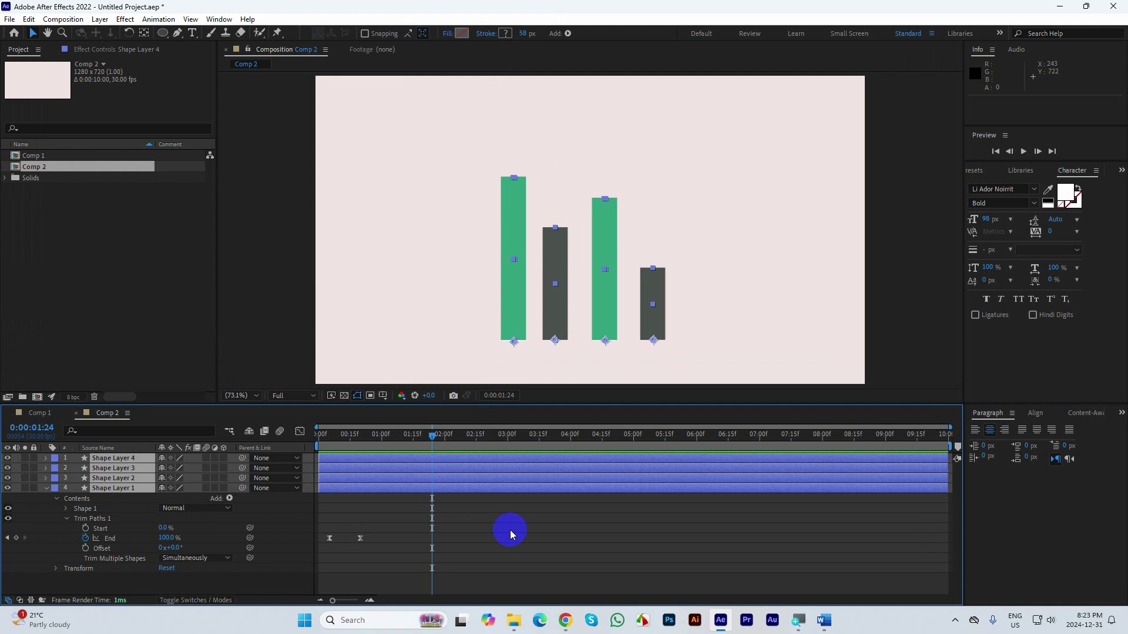
key("u")
left_click_drag(504, 557, 302, 453)
left_click_drag(402, 510, 343, 512)
left_click_drag(410, 486, 343, 491)
left_click_drag(429, 460, 322, 452)
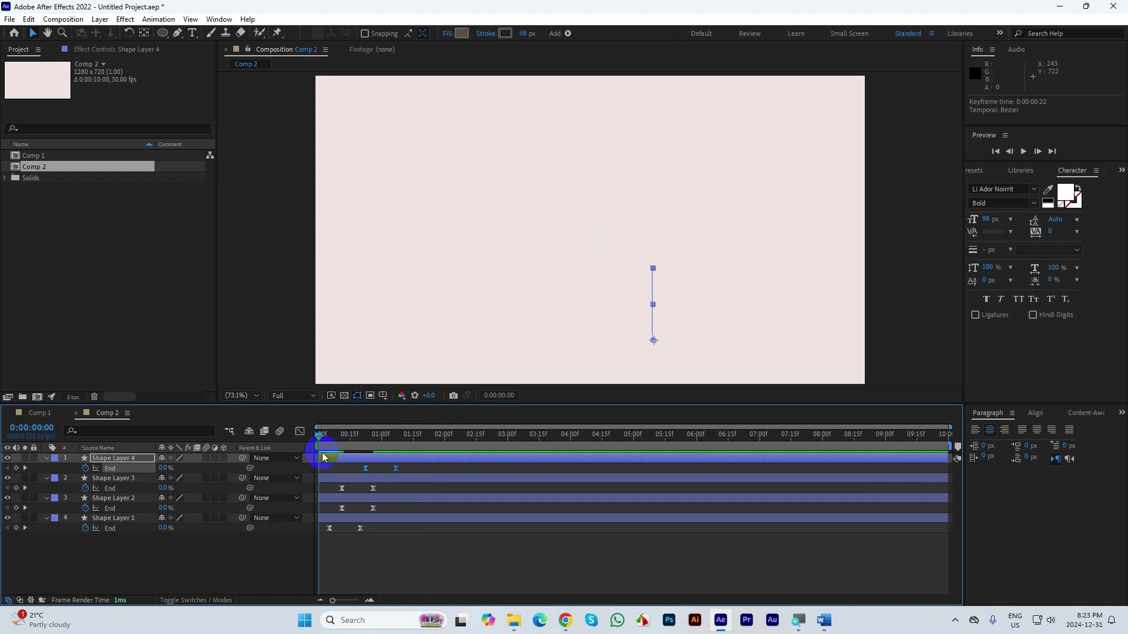
Step: Start Shape Layer 2's End keyframes at about frame 4 and Shape Layer 4's at frame 19, previewing the bars before and after
key("space")
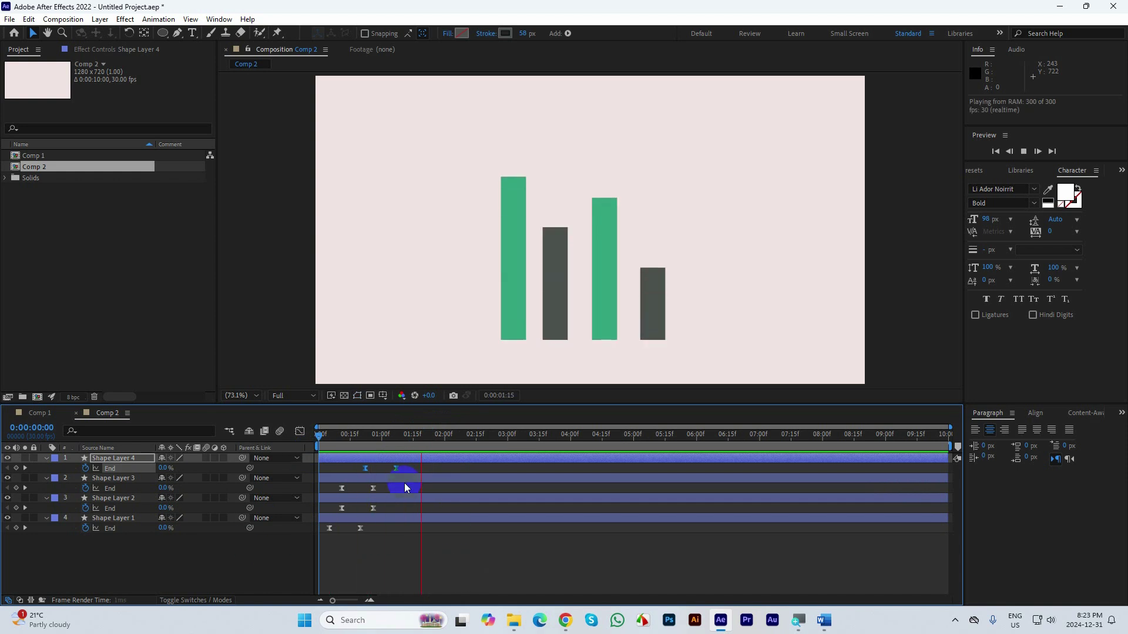
left_click(341, 510)
mouse_move(342, 513)
left_mouse_down()
mouse_move(332, 514)
mouse_move(368, 511)
mouse_move(326, 516)
left_mouse_up()
left_click_drag(403, 465, 359, 473)
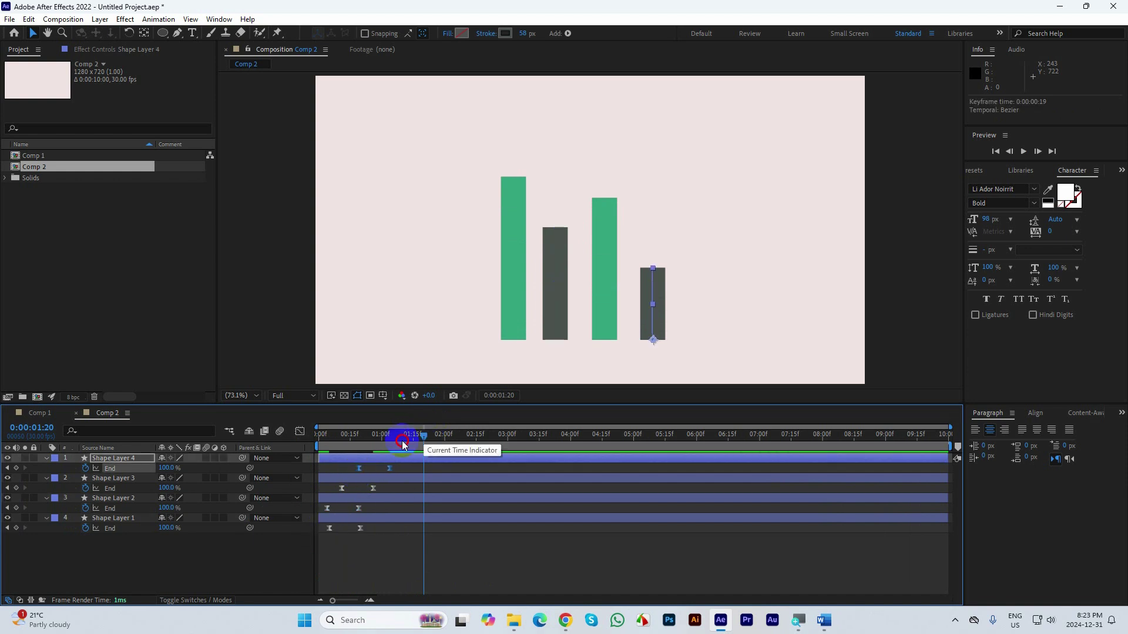
key("space")
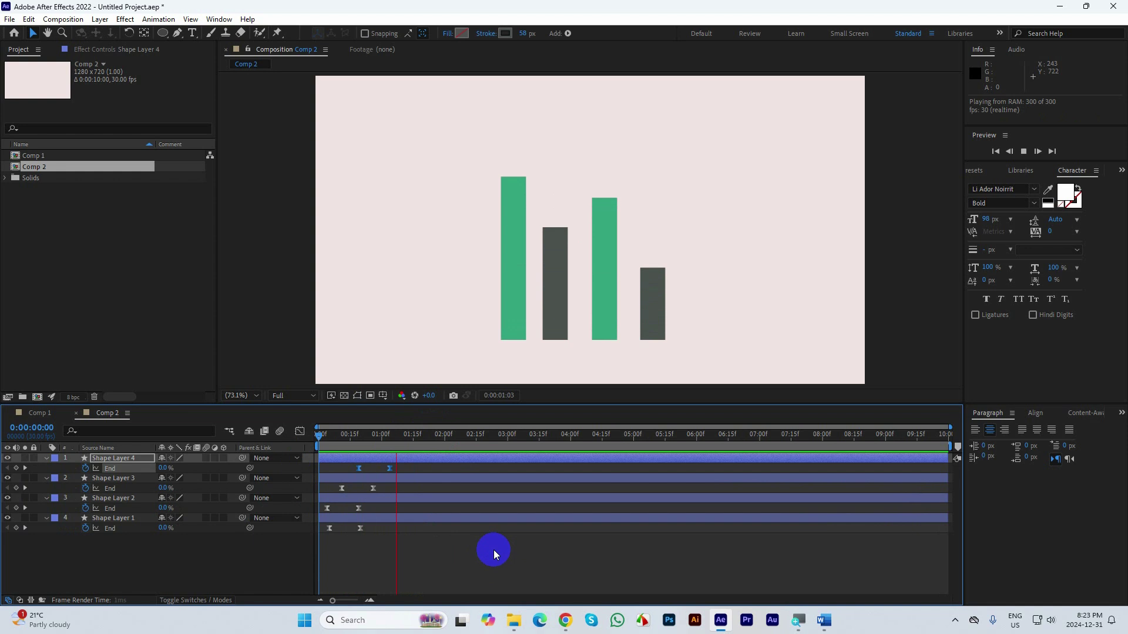
left_click(326, 457)
key("space")
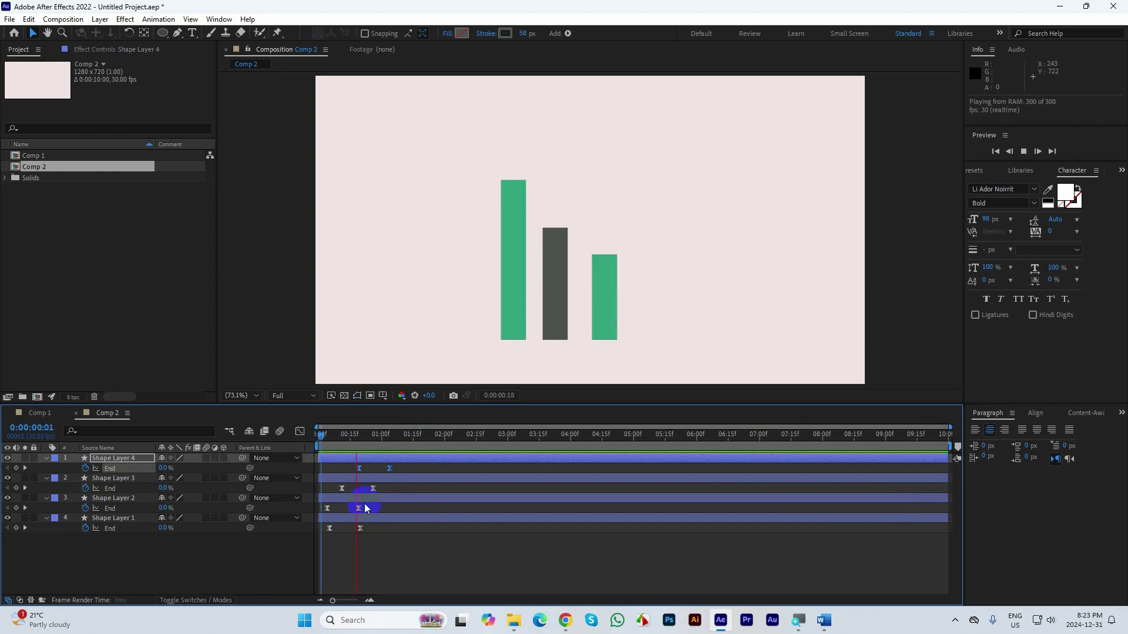
Step: Start the End keyframes at frame 8 for Shape Layer 1, about 14 for Shape Layer 3 and 11 for Shape Layer 4, and preview
left_click_drag(367, 533, 335, 528)
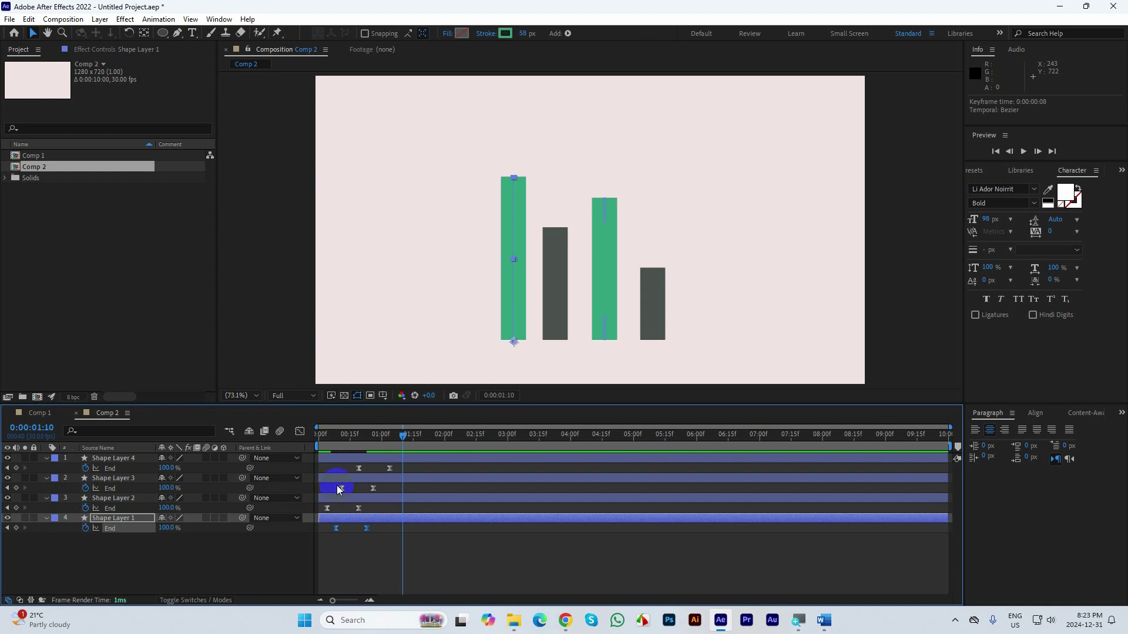
left_click_drag(339, 490, 371, 472)
left_click(385, 438)
key("space")
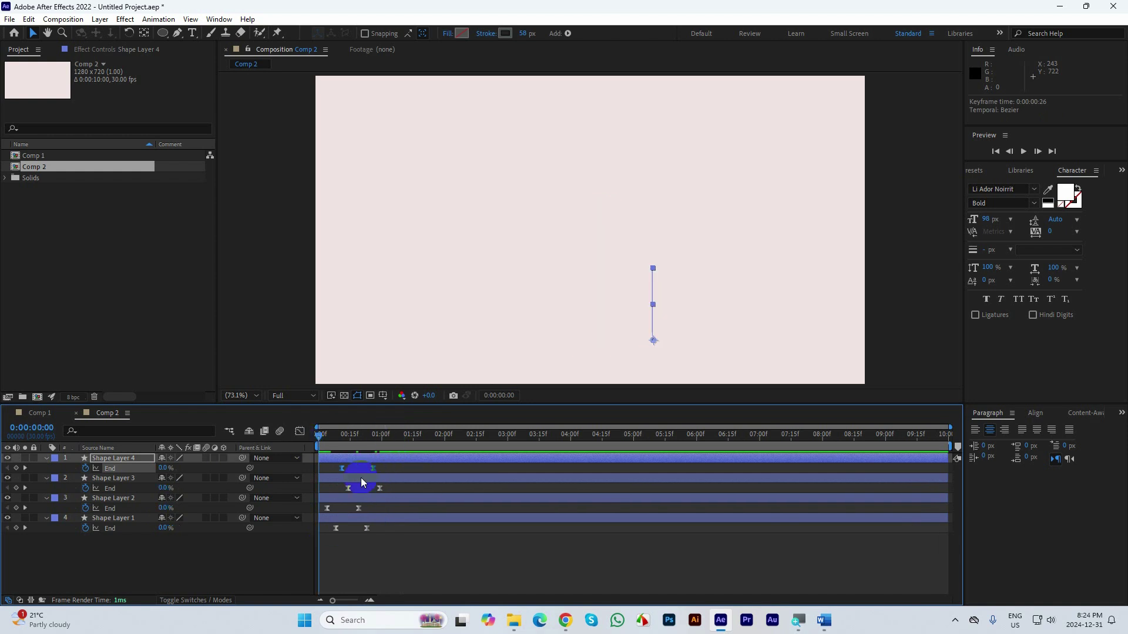
left_click_drag(418, 437, 325, 458)
key("space")
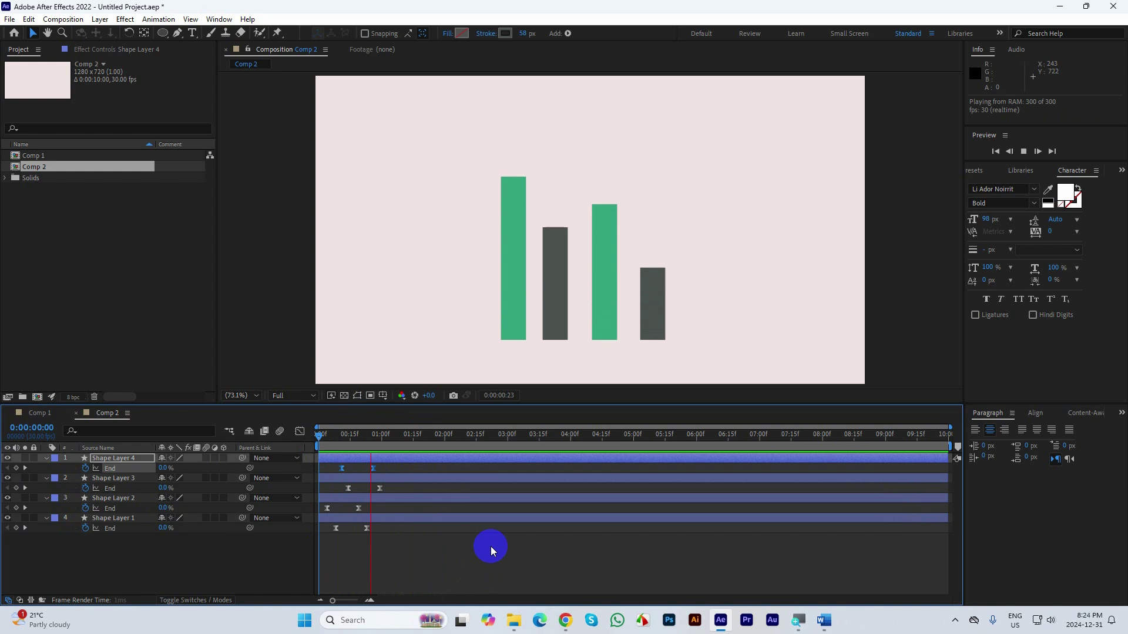
key("space")
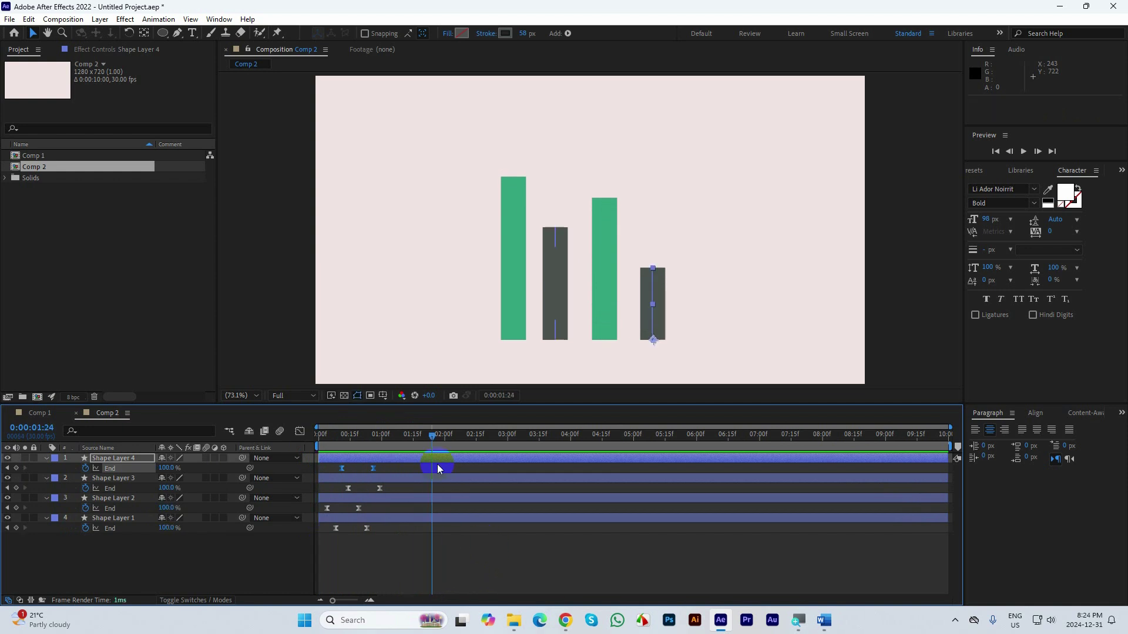
Step: Draw a four-point zigzag line just above the tops of the four bars with the Pen tool, with no layer selected
left_click_drag(432, 434, 383, 479)
left_click(428, 545)
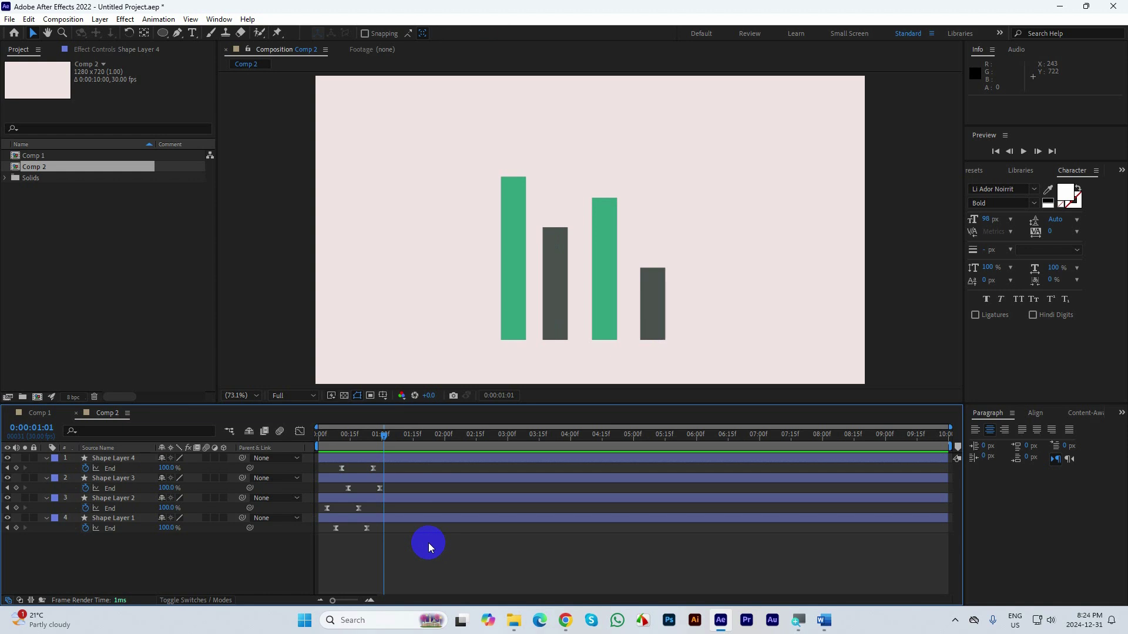
left_click(179, 35)
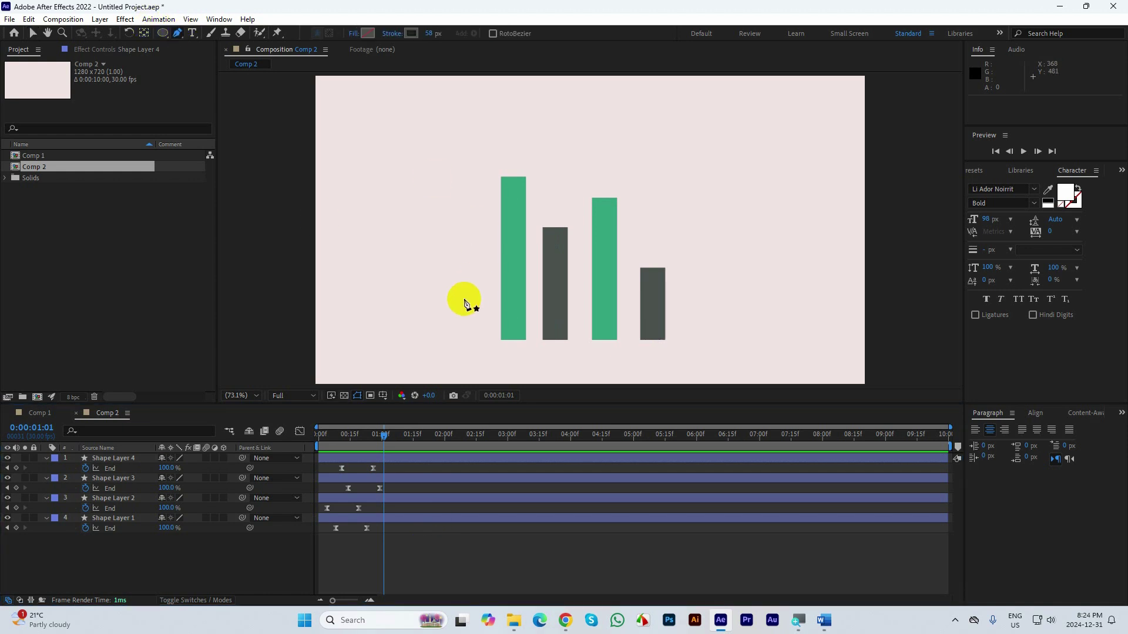
left_click(511, 160)
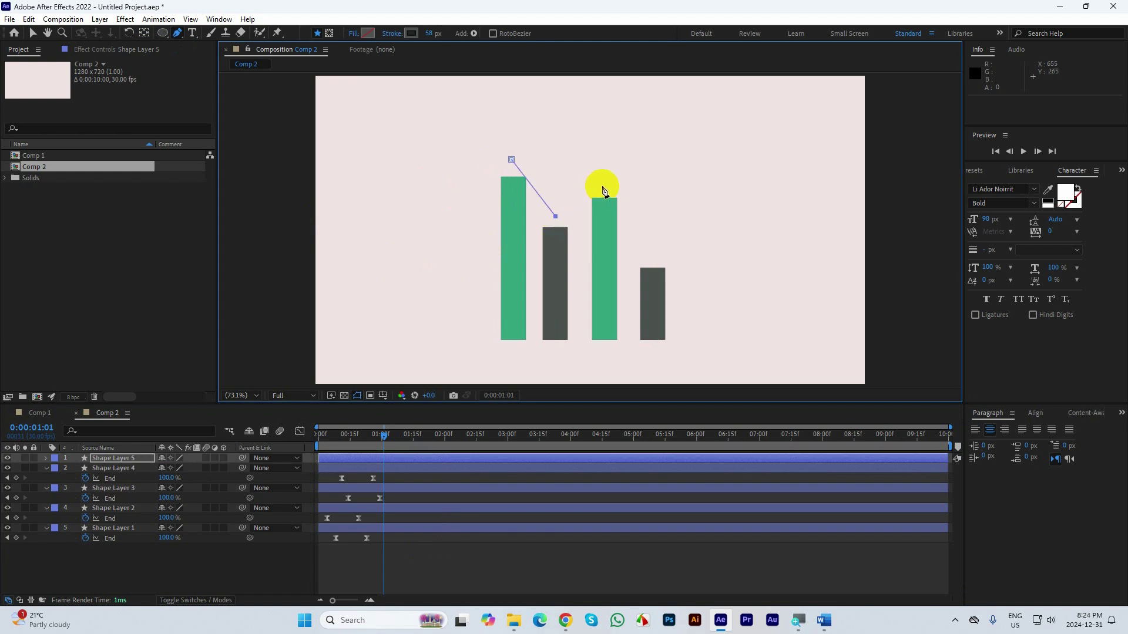
left_click(606, 185)
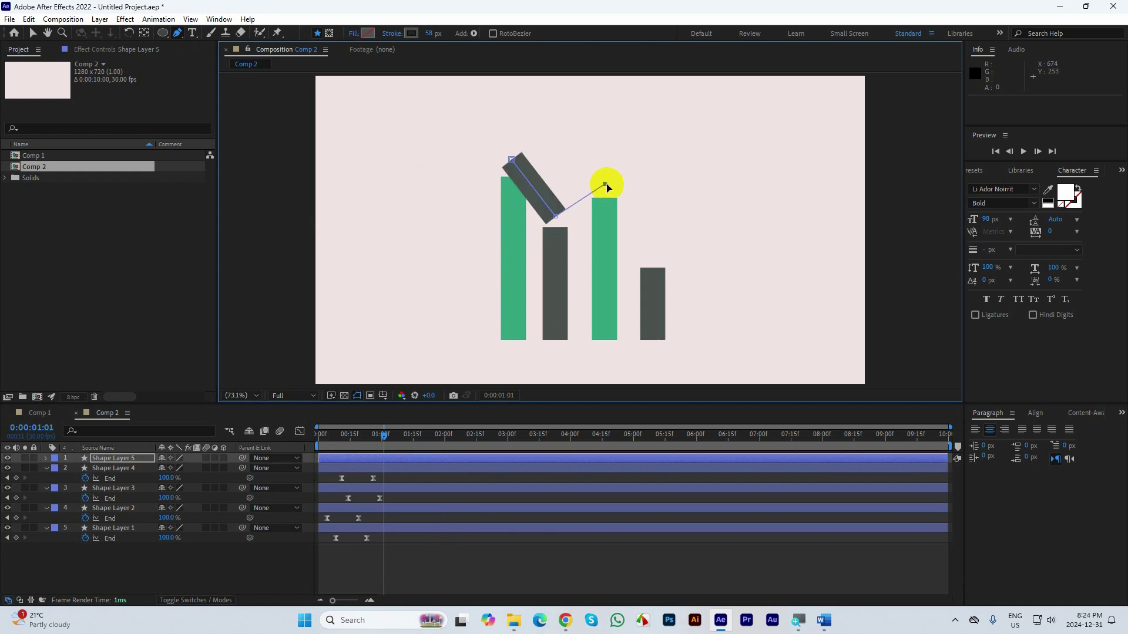
left_click(654, 257)
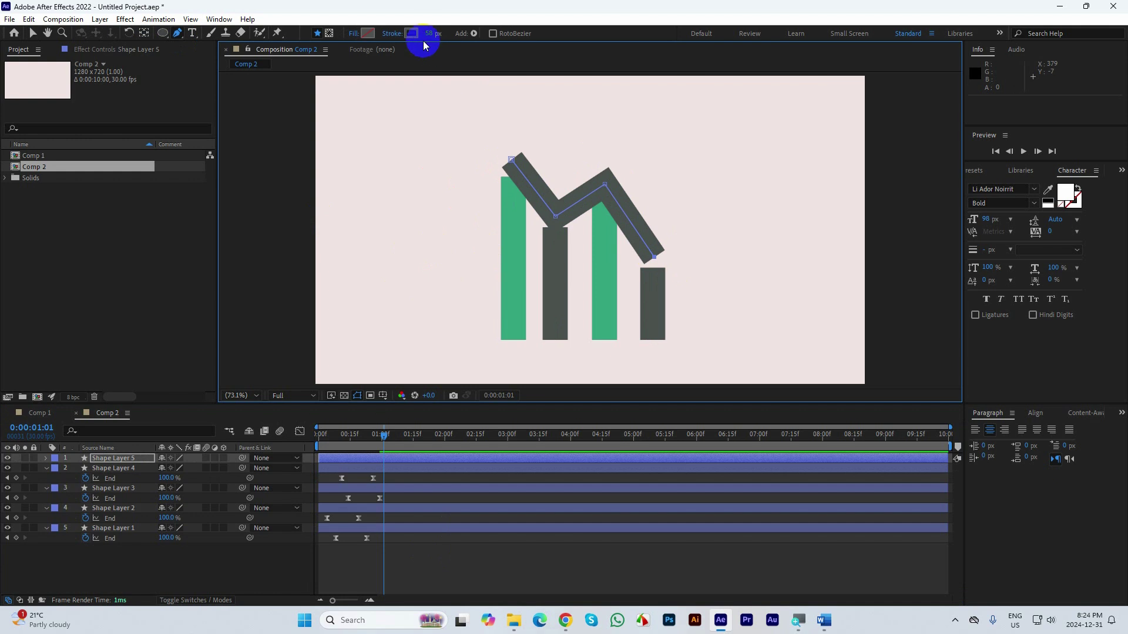
Step: Set the zigzag line's stroke to 8 px, nudge its second, third and fourth points slightly off the bars, and deselect it
left_click_drag(428, 37, 401, 37)
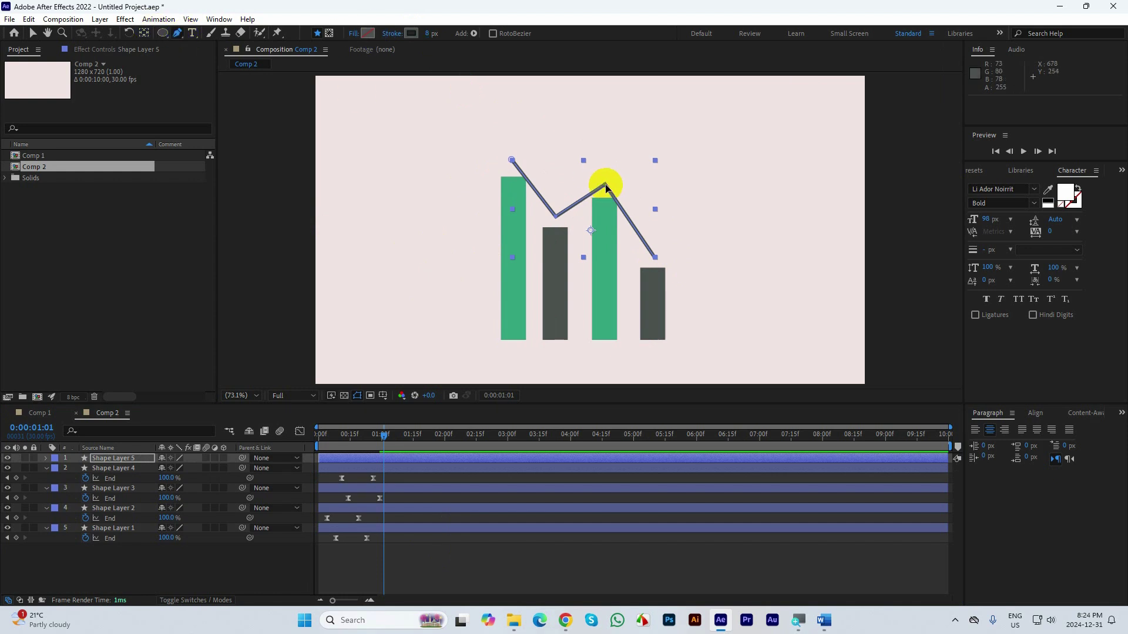
left_click_drag(606, 186, 609, 183)
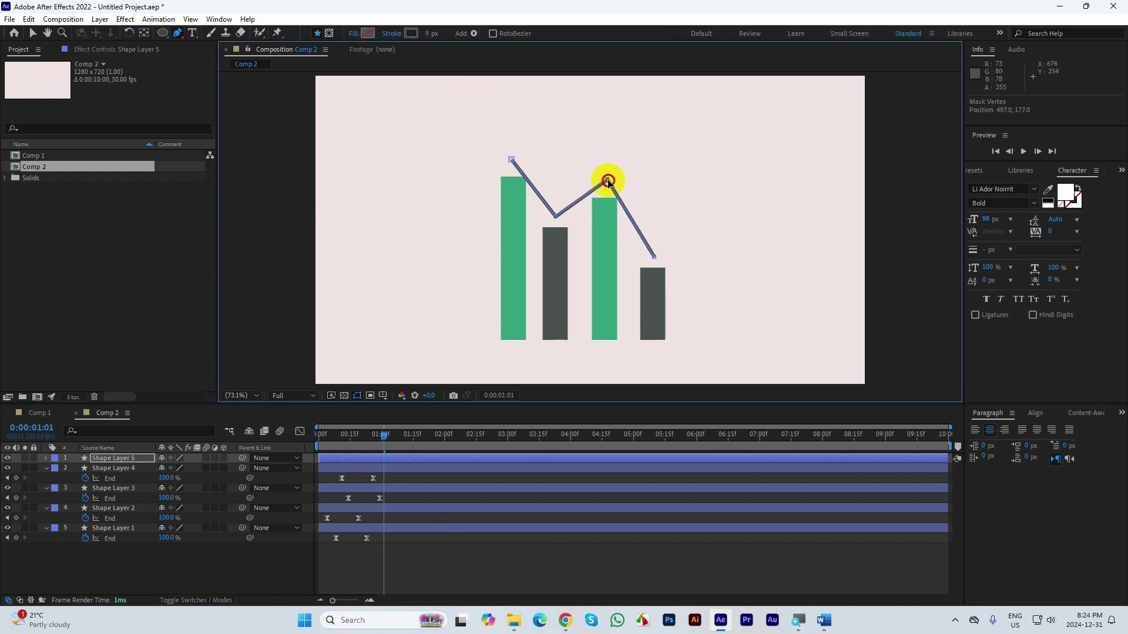
left_click_drag(654, 256, 659, 251)
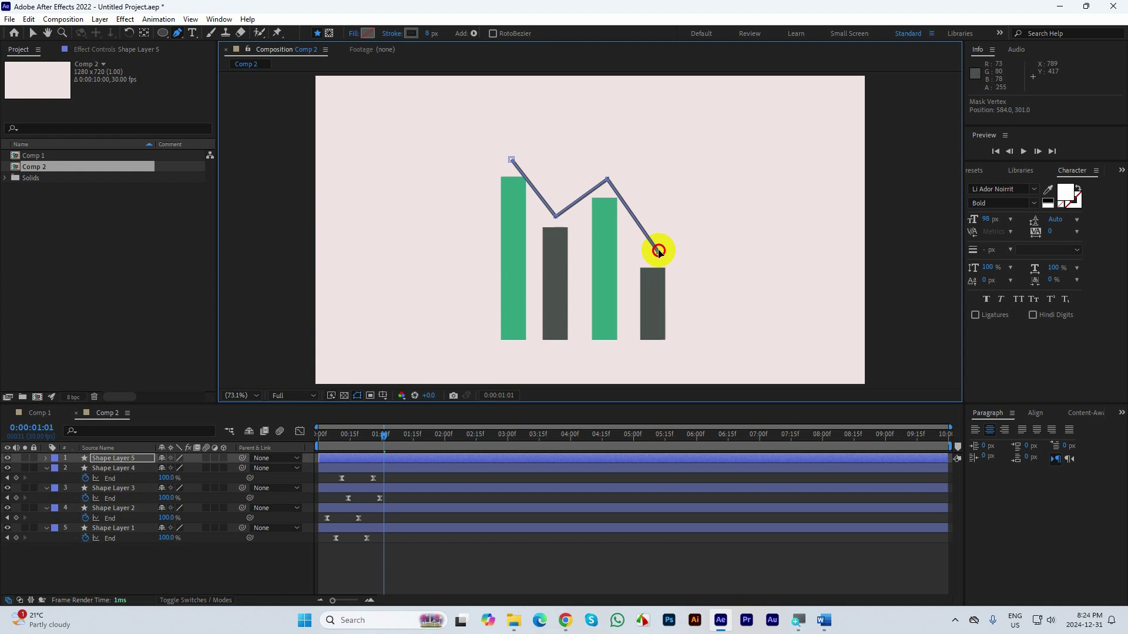
left_click(554, 221)
left_click_drag(554, 219, 553, 220)
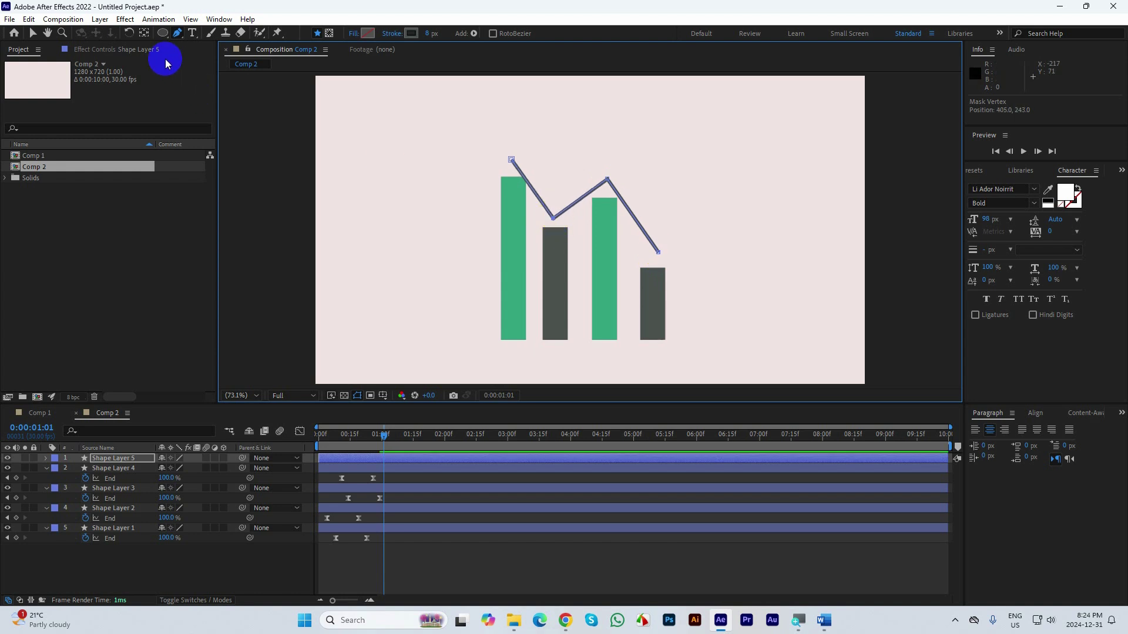
left_click(33, 35)
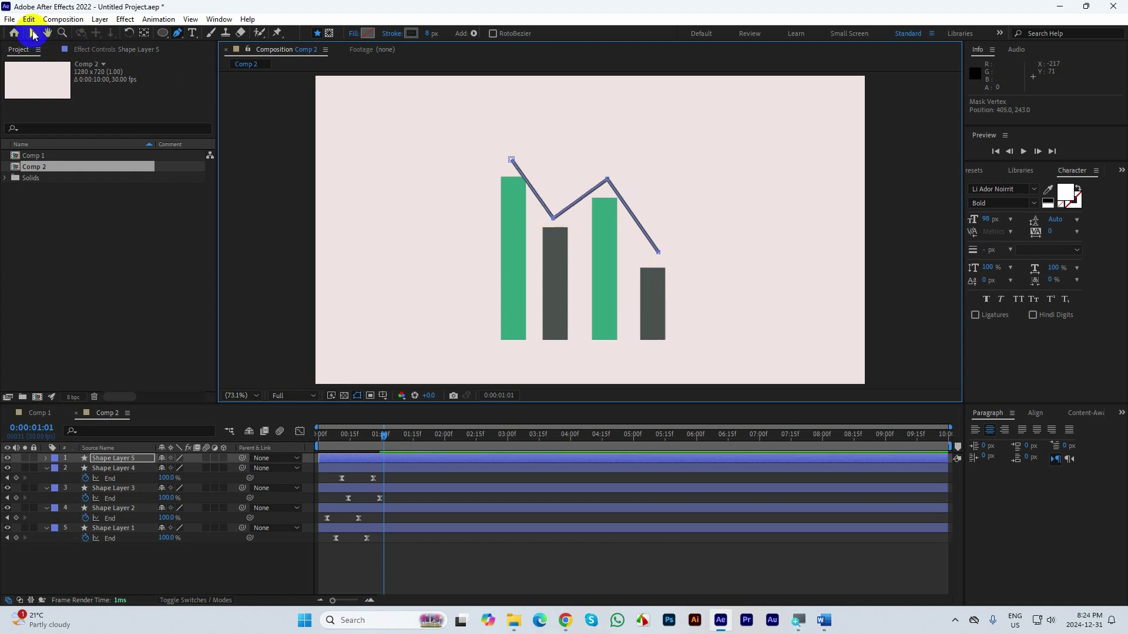
left_click(894, 213)
left_click(133, 549)
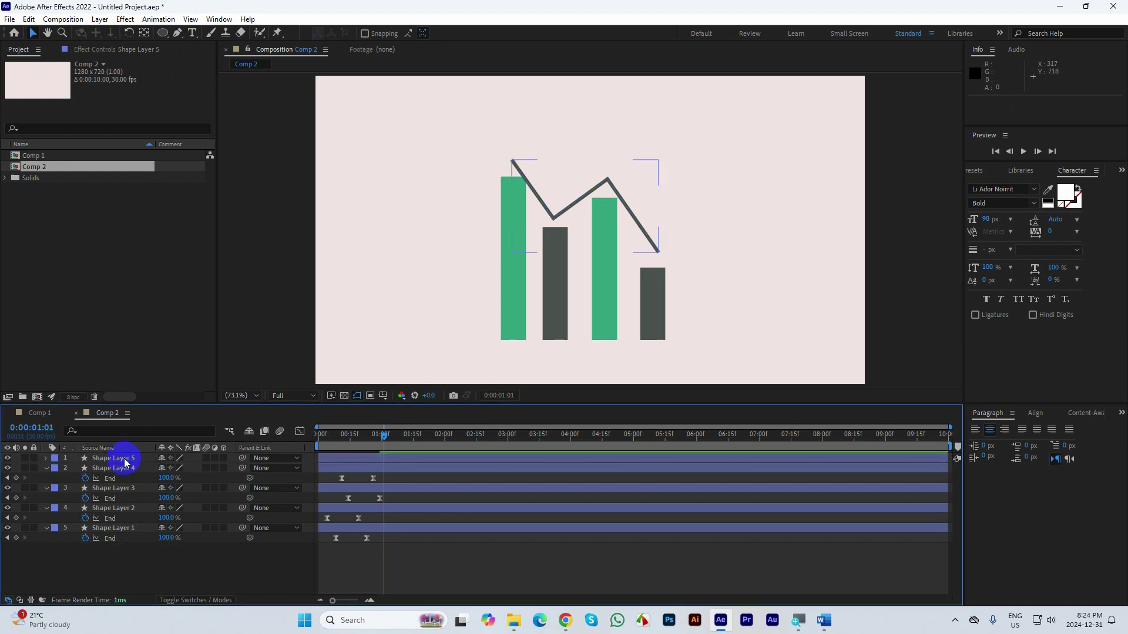
Step: Paste the Trim Paths animation onto the zigzag line, Shape Layer 5, at frame 24 and reveal its End keyframes
left_click(117, 459)
left_click_drag(384, 436, 369, 448)
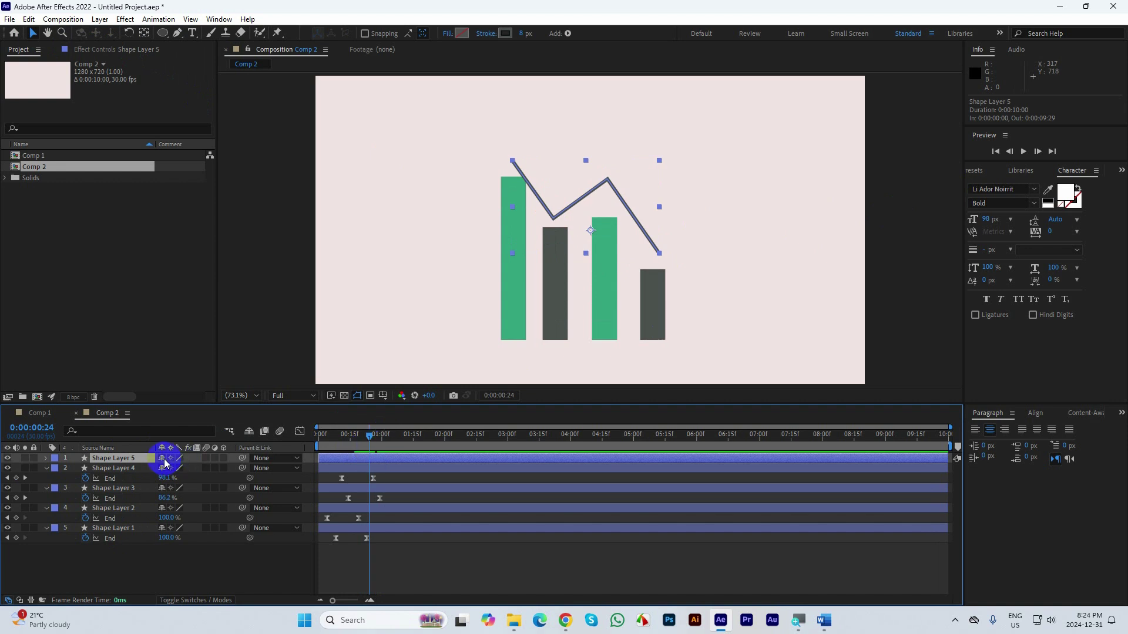
left_click(46, 458)
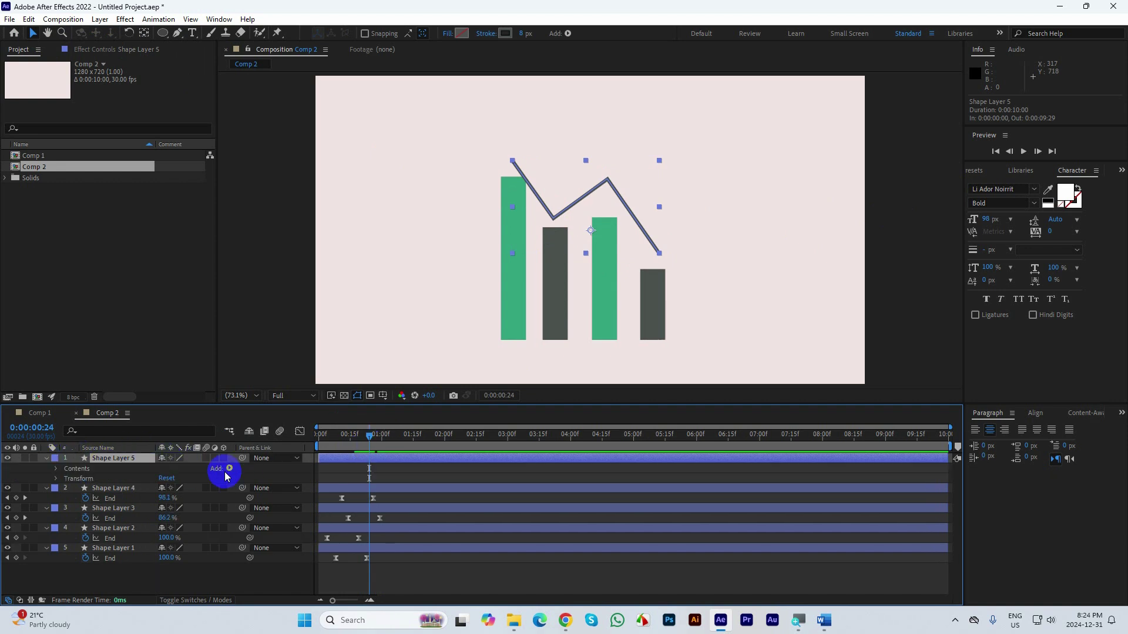
left_click(230, 469)
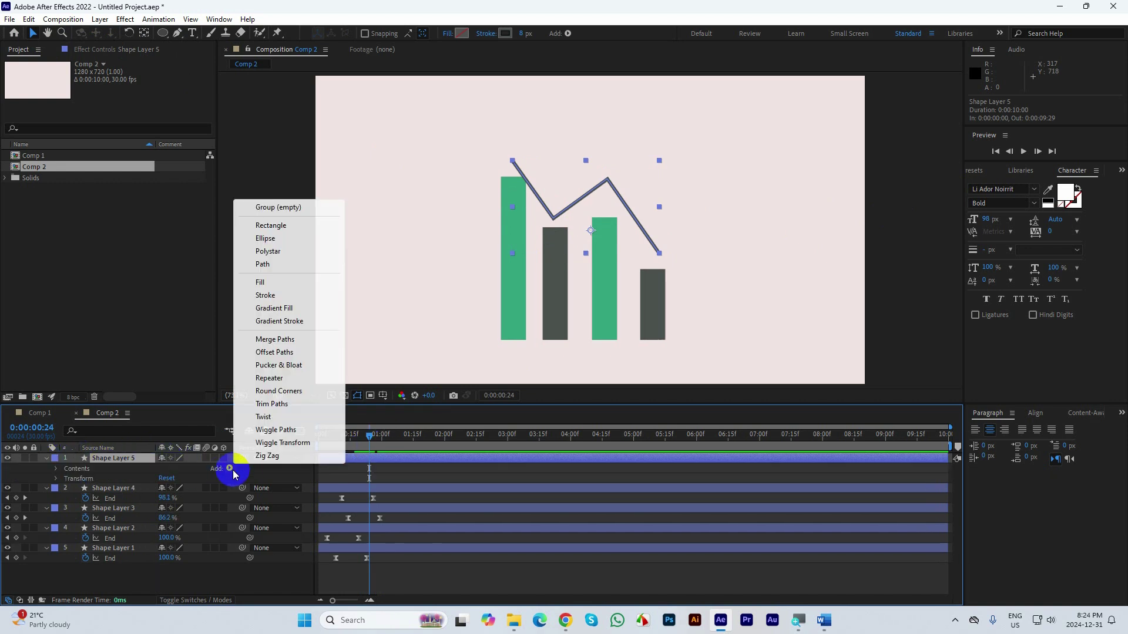
left_click(373, 466)
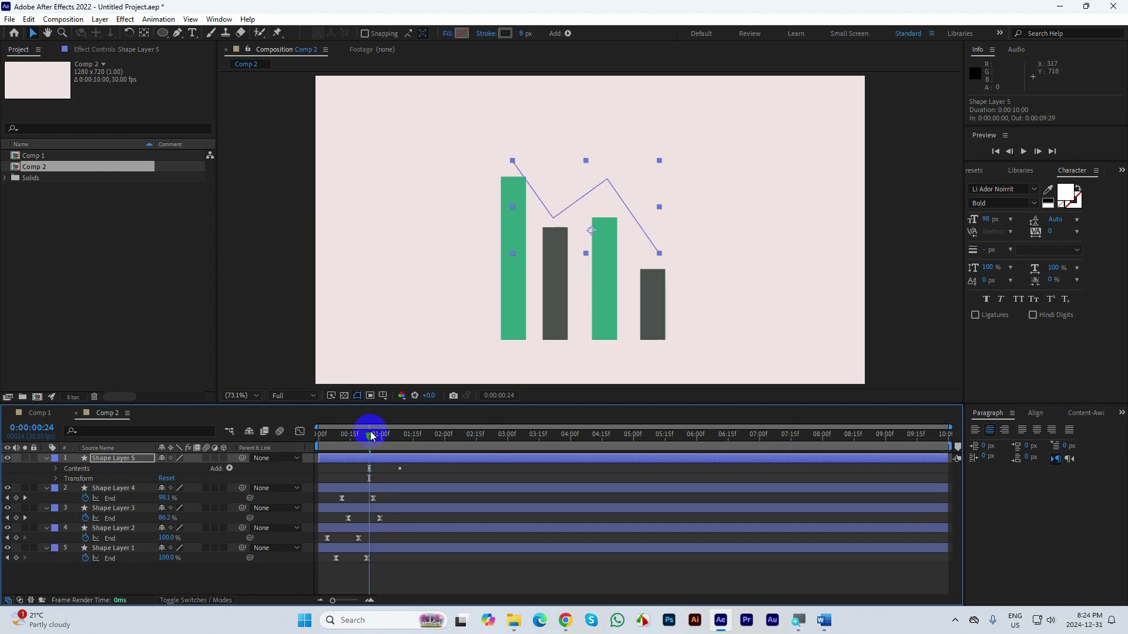
key("u")
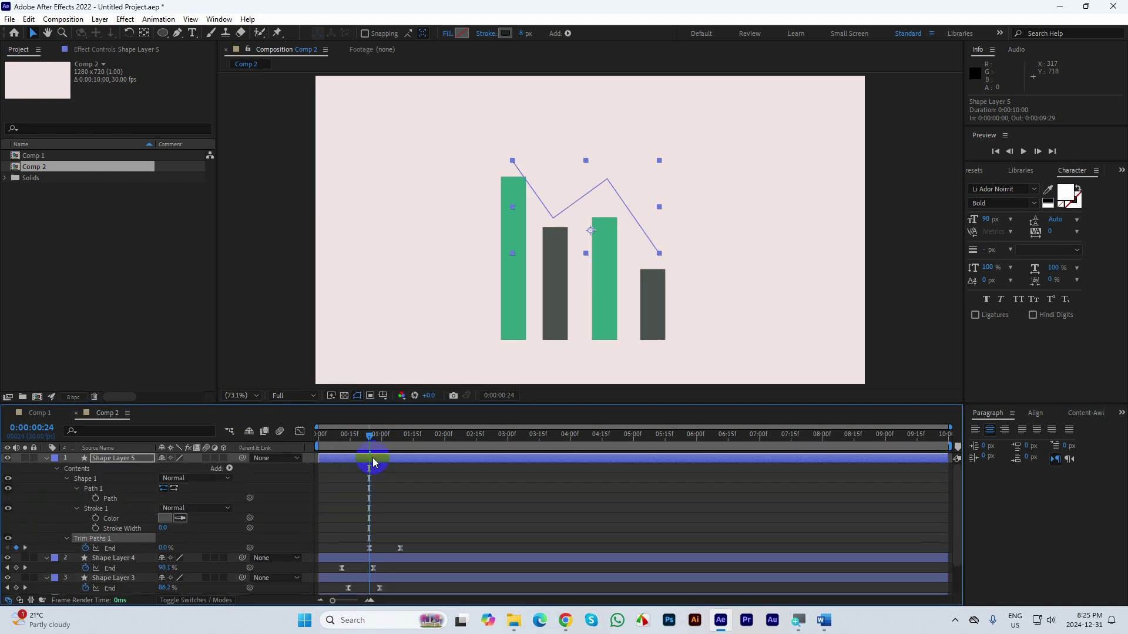
Step: Center the zigzag line's anchor point on the shape, previewing the animation before and after
mouse_move(376, 446)
left_mouse_down()
mouse_move(355, 434)
mouse_move(384, 435)
mouse_move(327, 455)
left_mouse_up()
key("space")
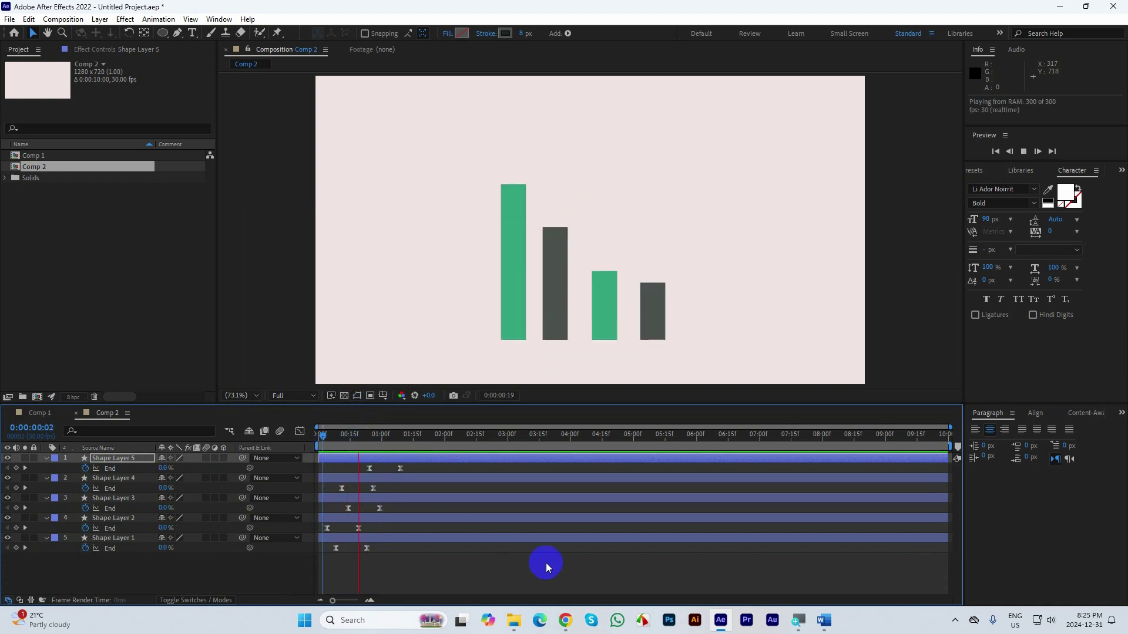
key("space")
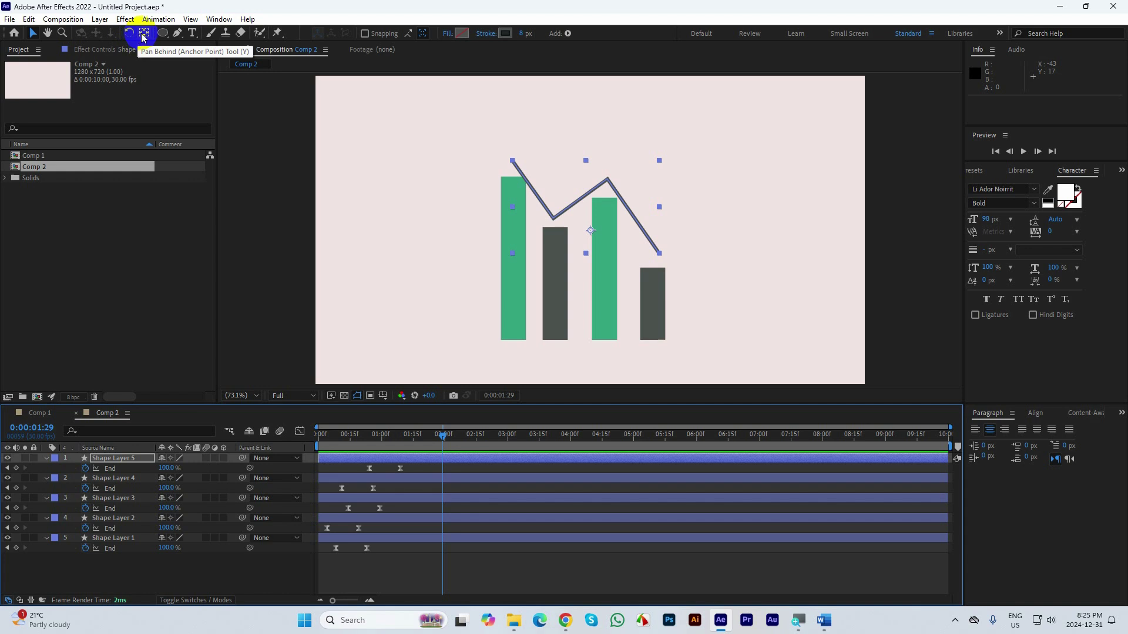
key("ctrl+alt+Home")
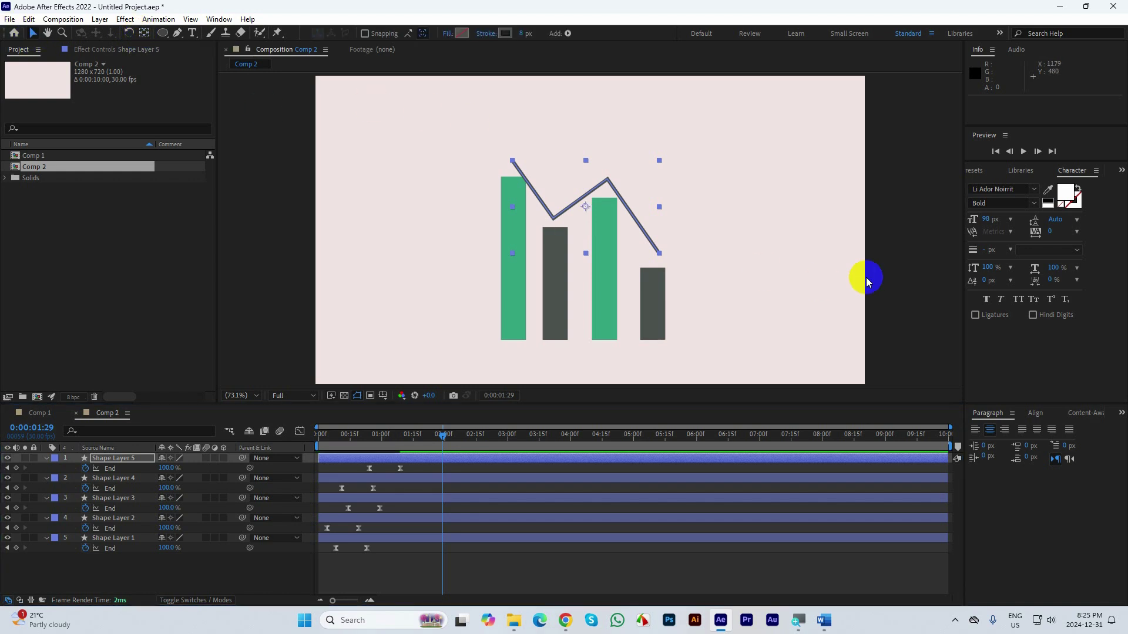
left_click_drag(443, 436, 284, 448)
key("space")
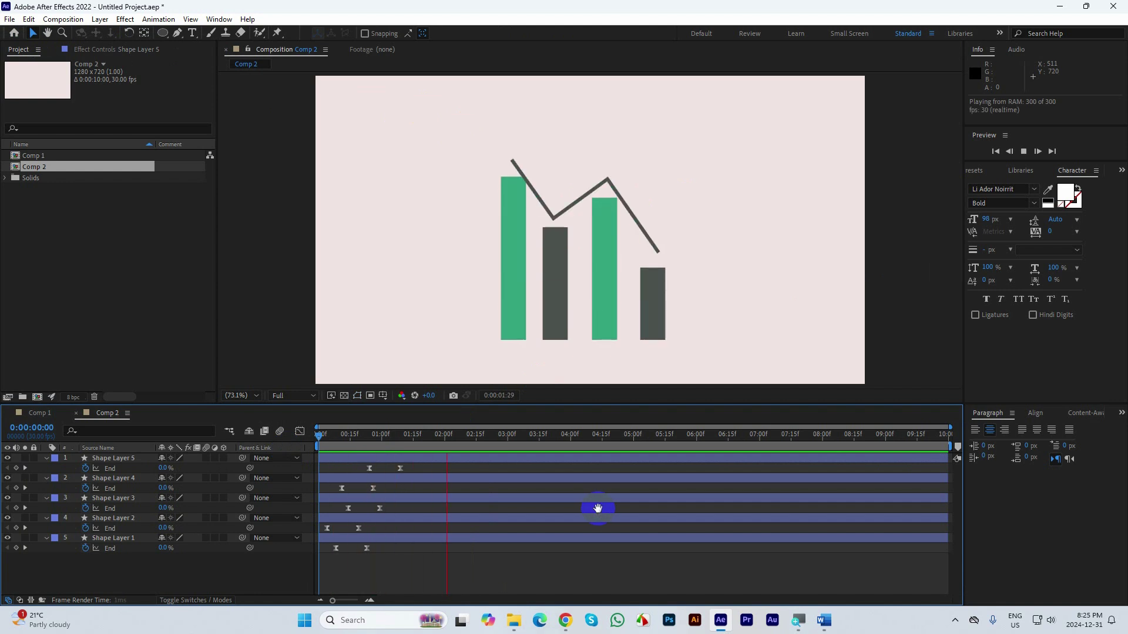
key("space")
Step: Set the work area from the start of Comp 2 to 0:00:02:01 and preview the finished chart animation
key("b")
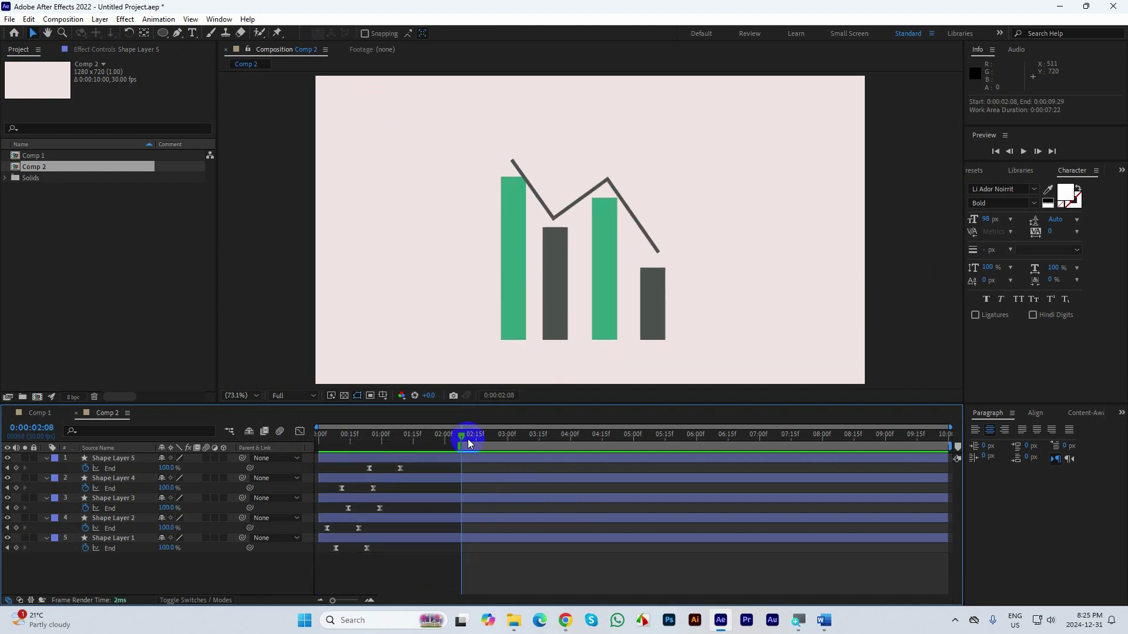
left_click_drag(459, 438, 164, 449)
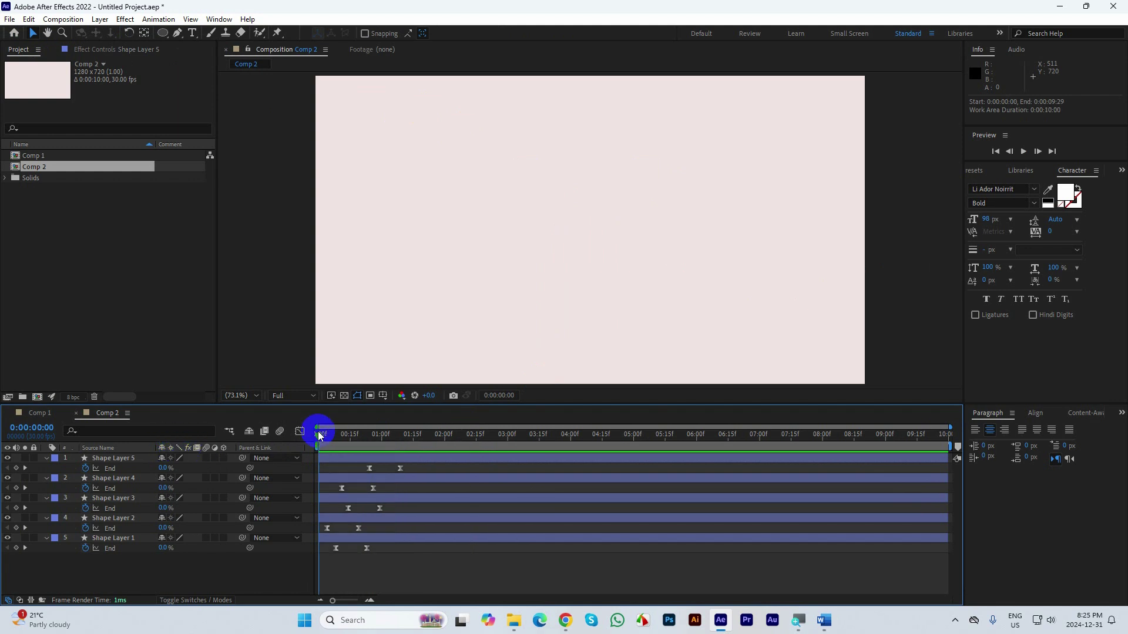
left_click_drag(318, 431, 446, 436)
key("n")
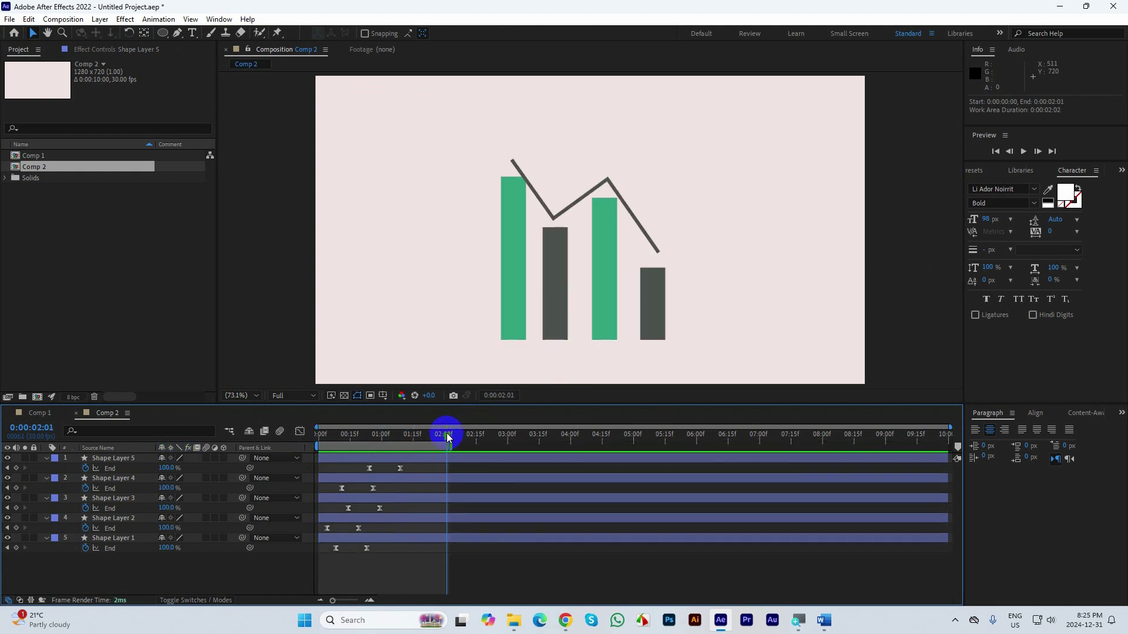
key("space")
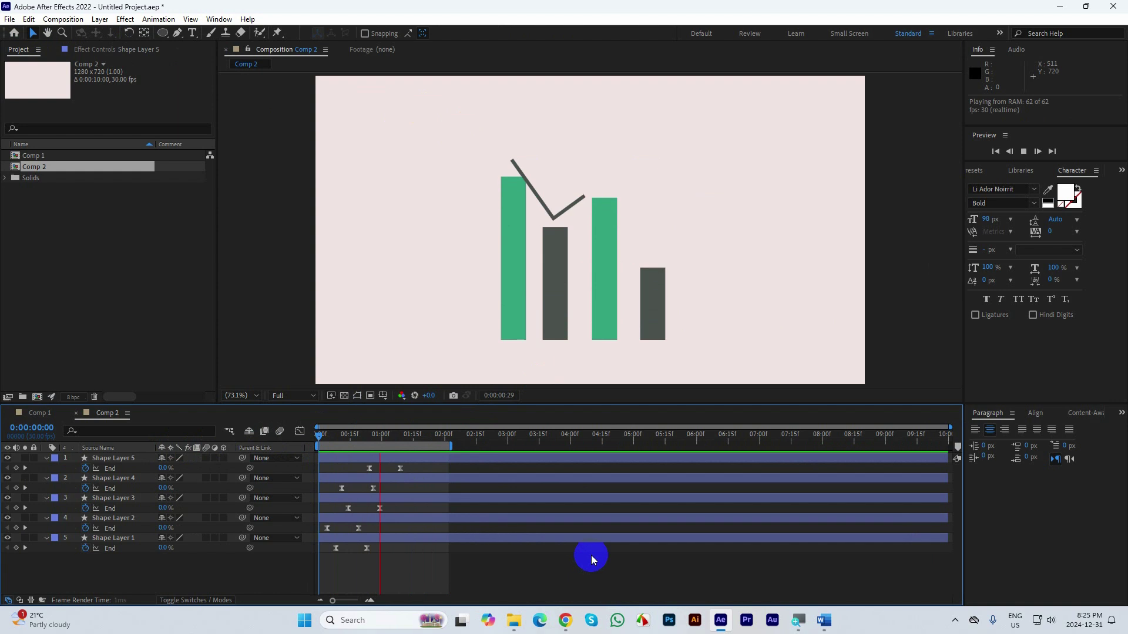
key("space")
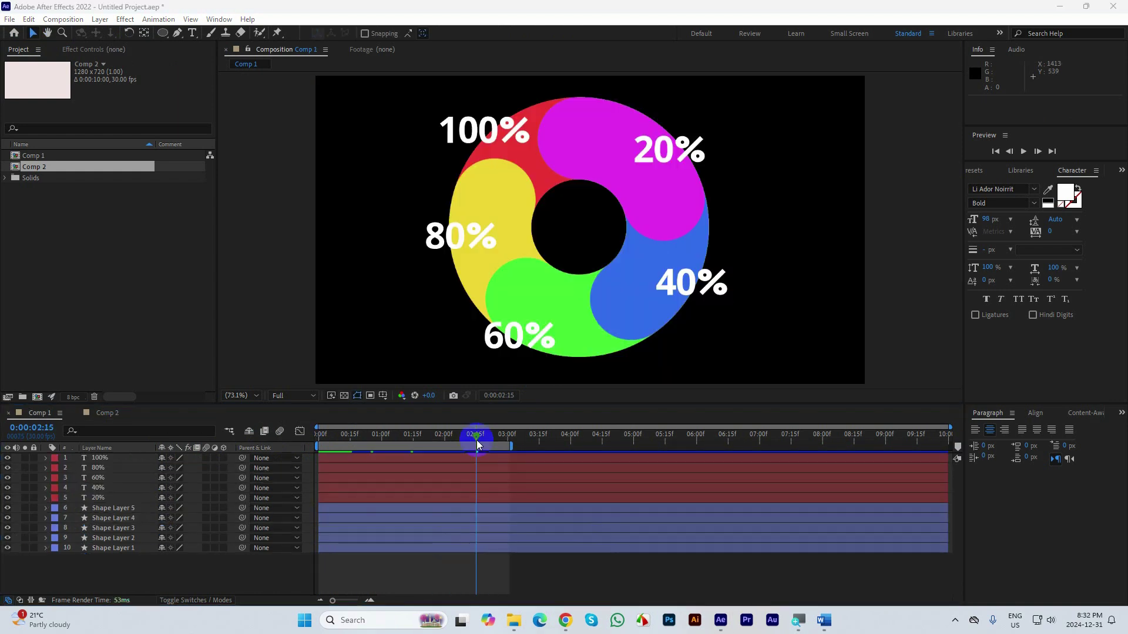
Step: Return Comp 1 to its first frame and bring up the open Google Chrome windows
left_click_drag(477, 439, 308, 433)
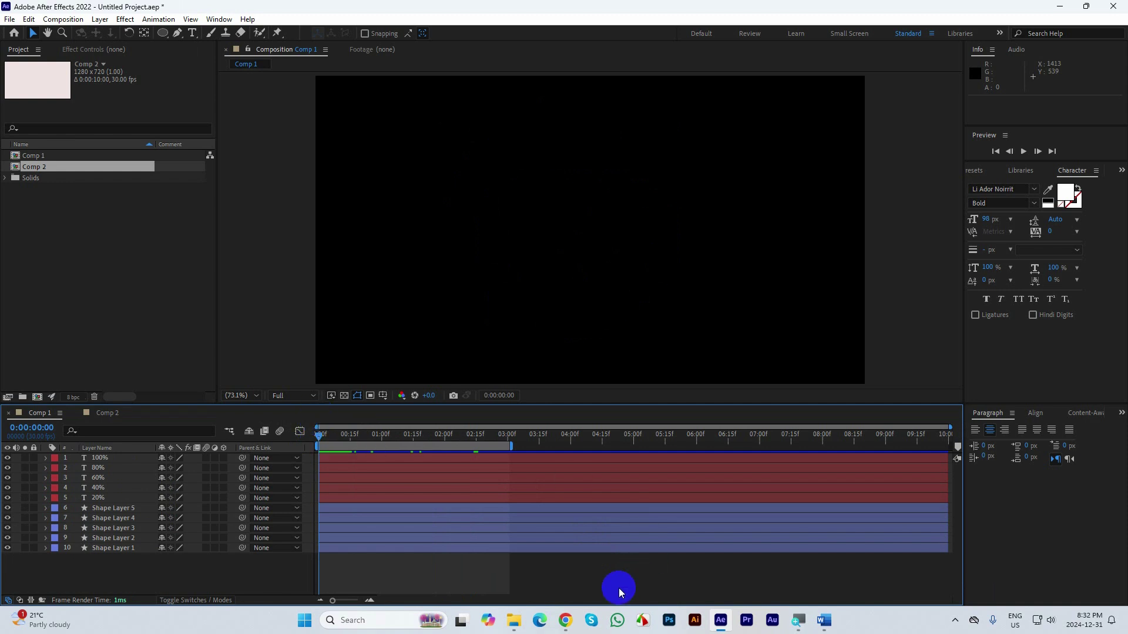
left_click(574, 616)
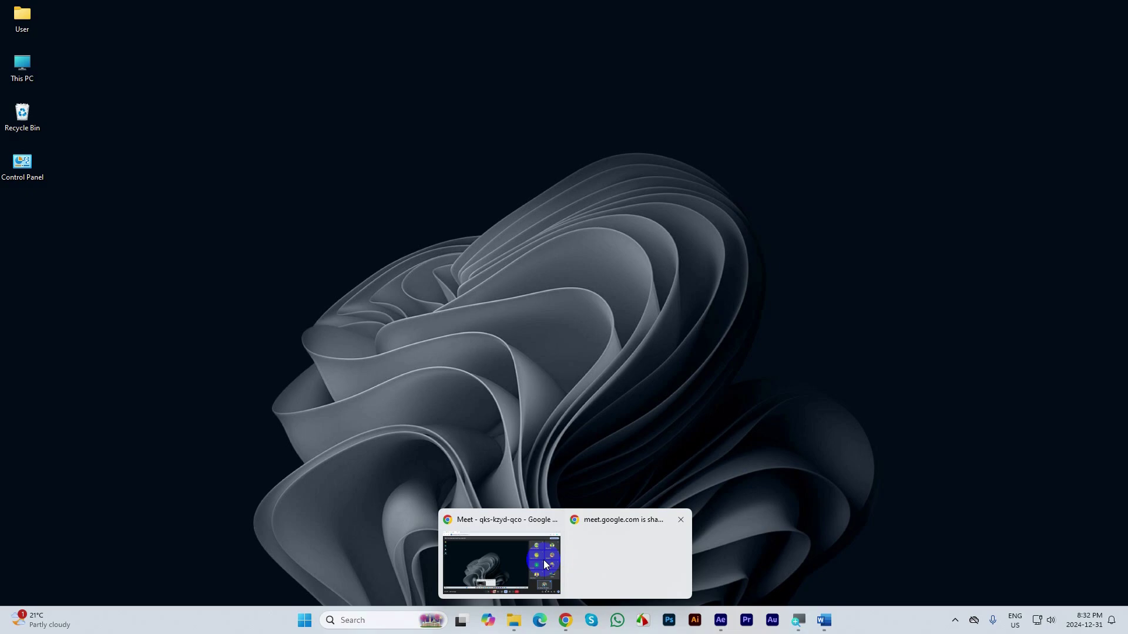
Step: Switch to Google Chrome and run a Google Images search for infographic design in the New Tab
left_click(528, 562)
left_click(171, 12)
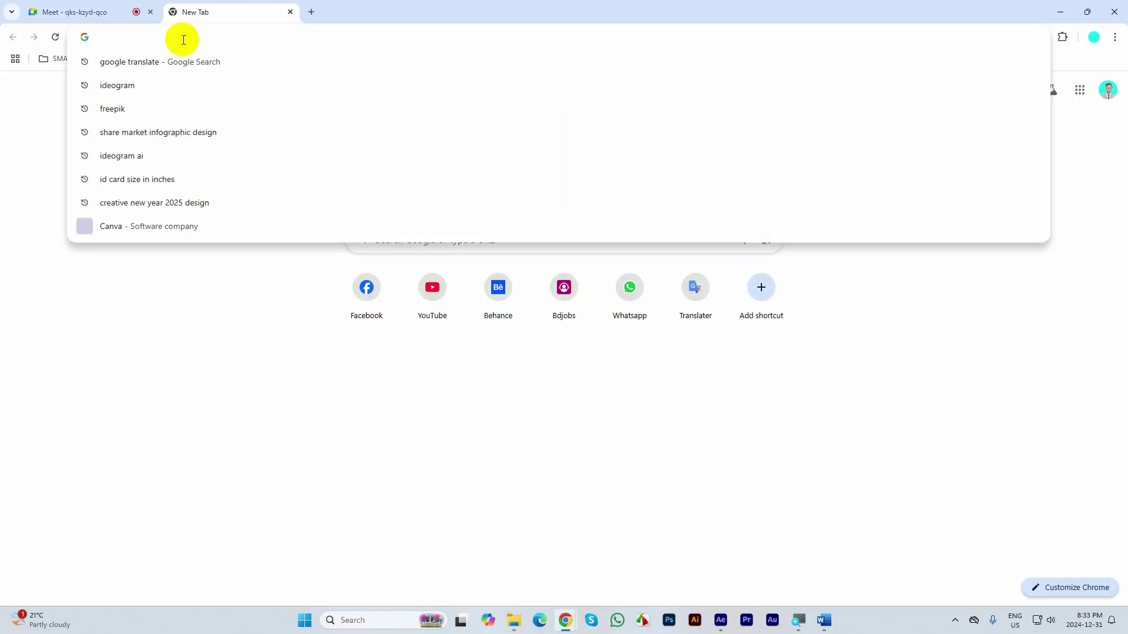
type("infog")
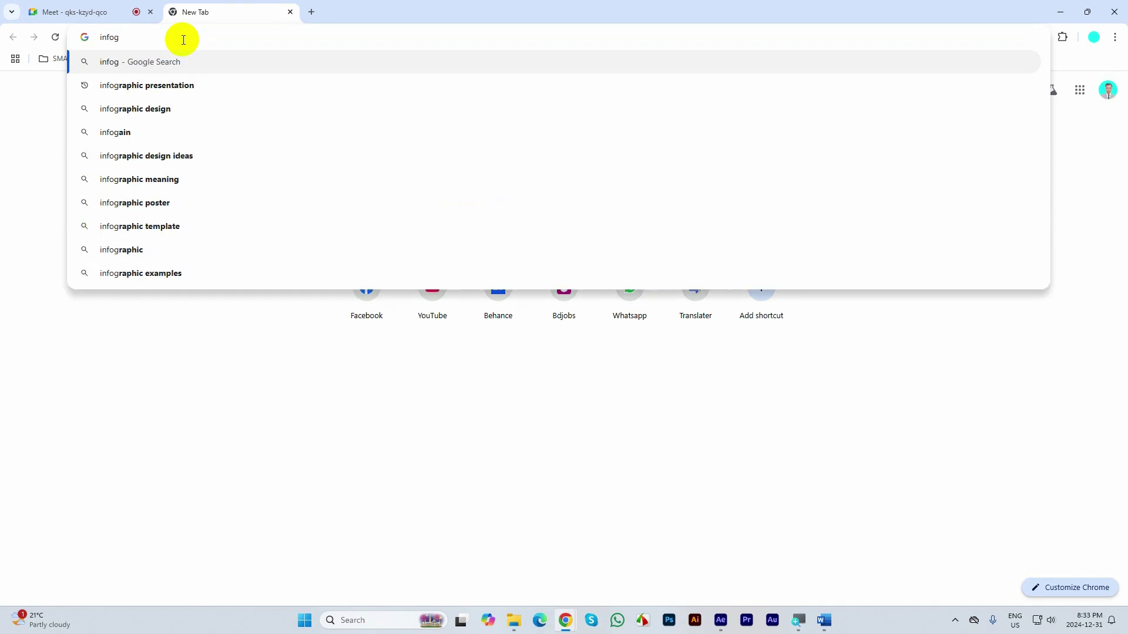
left_click(165, 109)
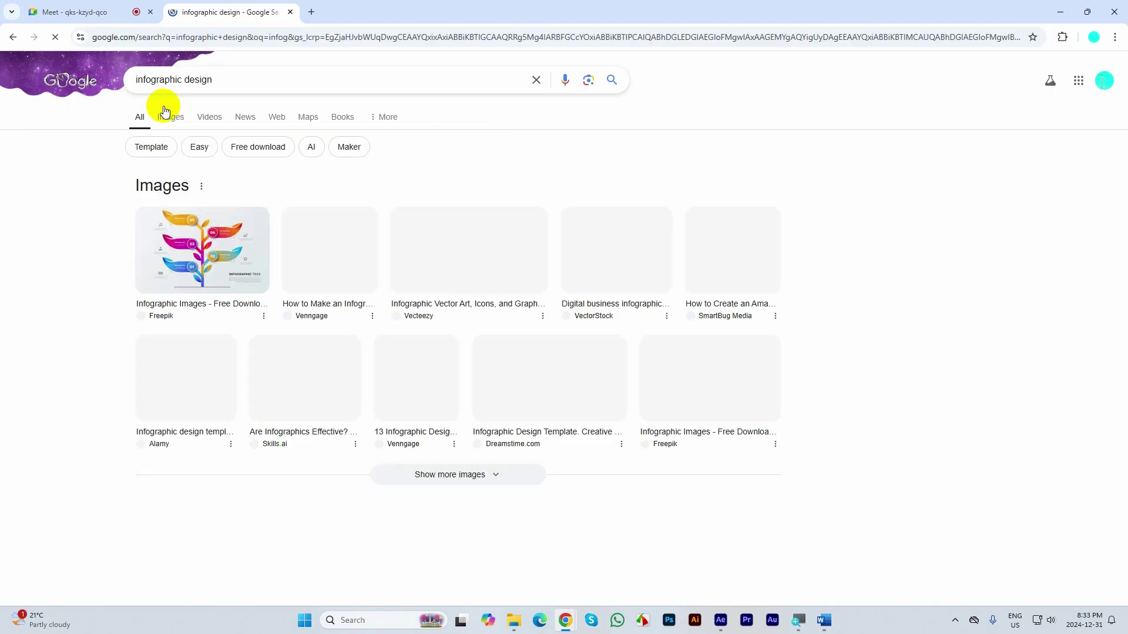
left_click(163, 117)
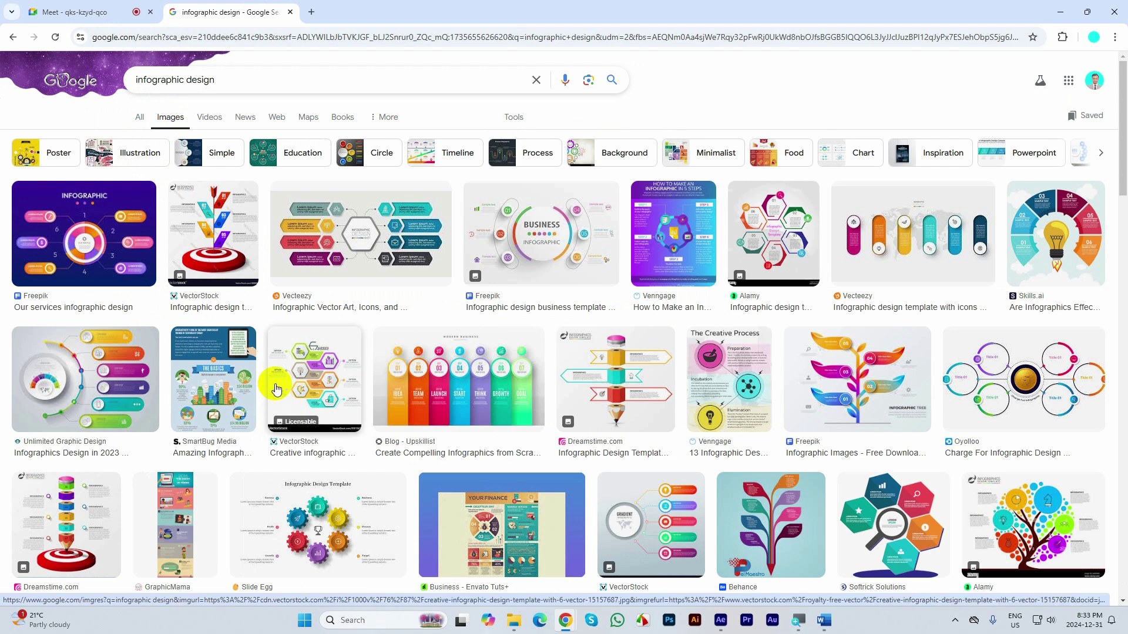
Step: Browse the infographic image results and examine the bar and line charts in the TAD Graphics Designing Infographics example
scroll(276, 390, "down", 5)
scroll(276, 389, "down", 4)
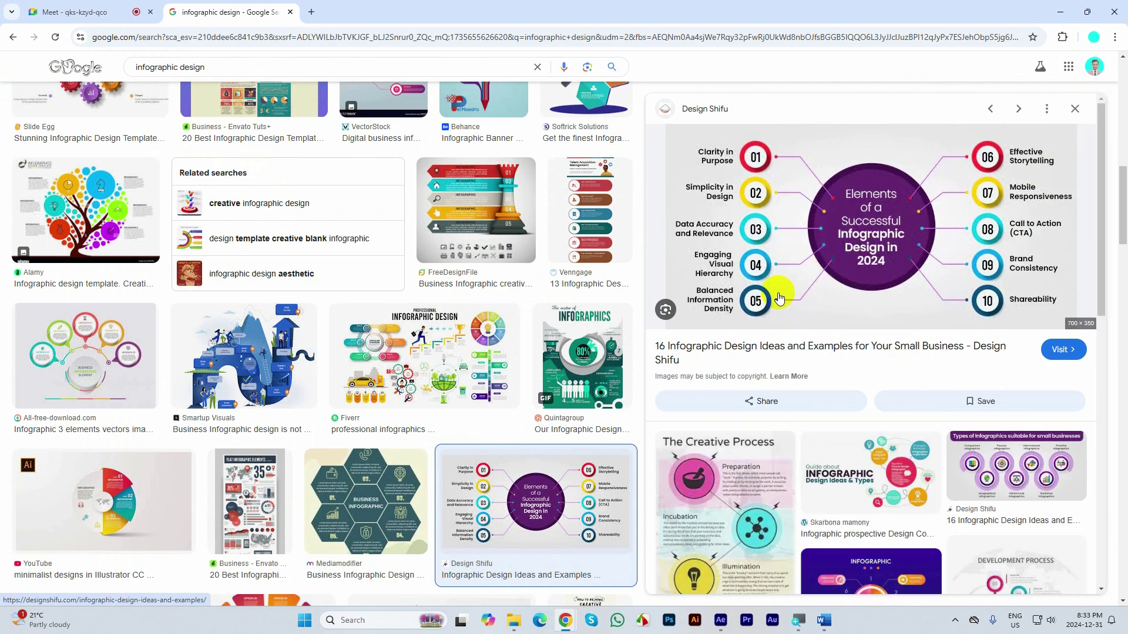
scroll(629, 395, "down", 4)
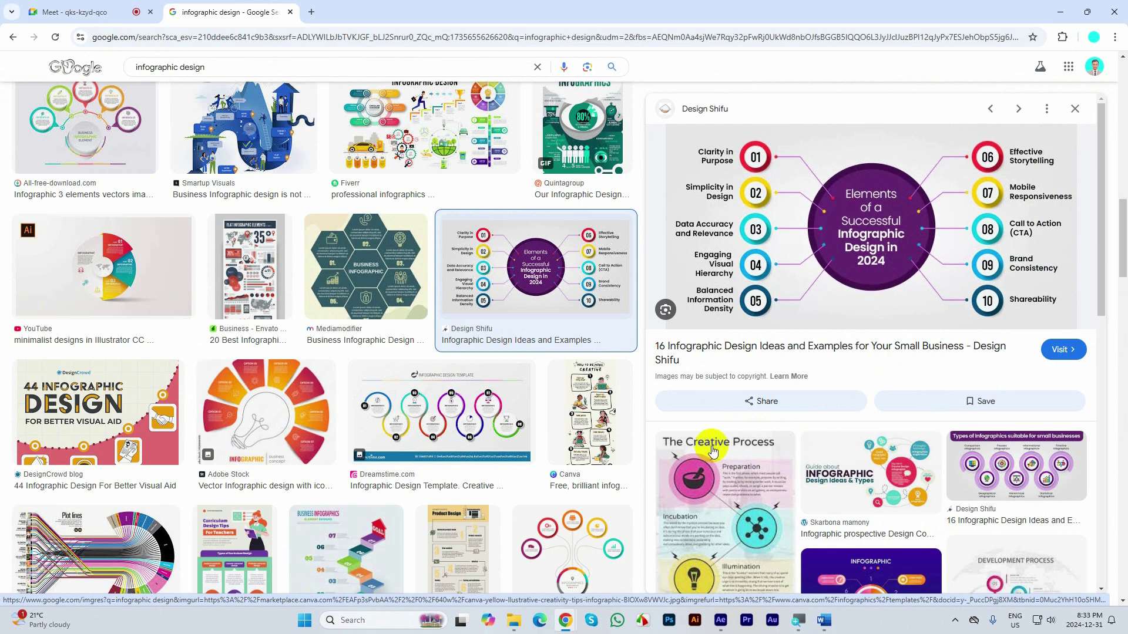
scroll(798, 468, "down", 4)
scroll(223, 380, "down", 10)
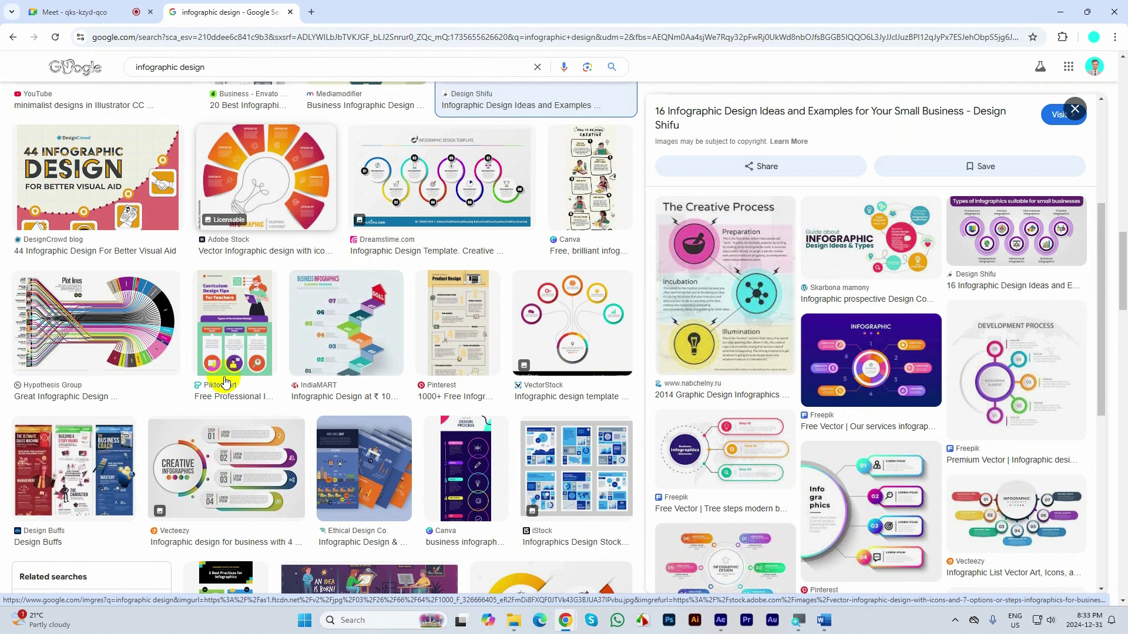
scroll(224, 380, "down", 8)
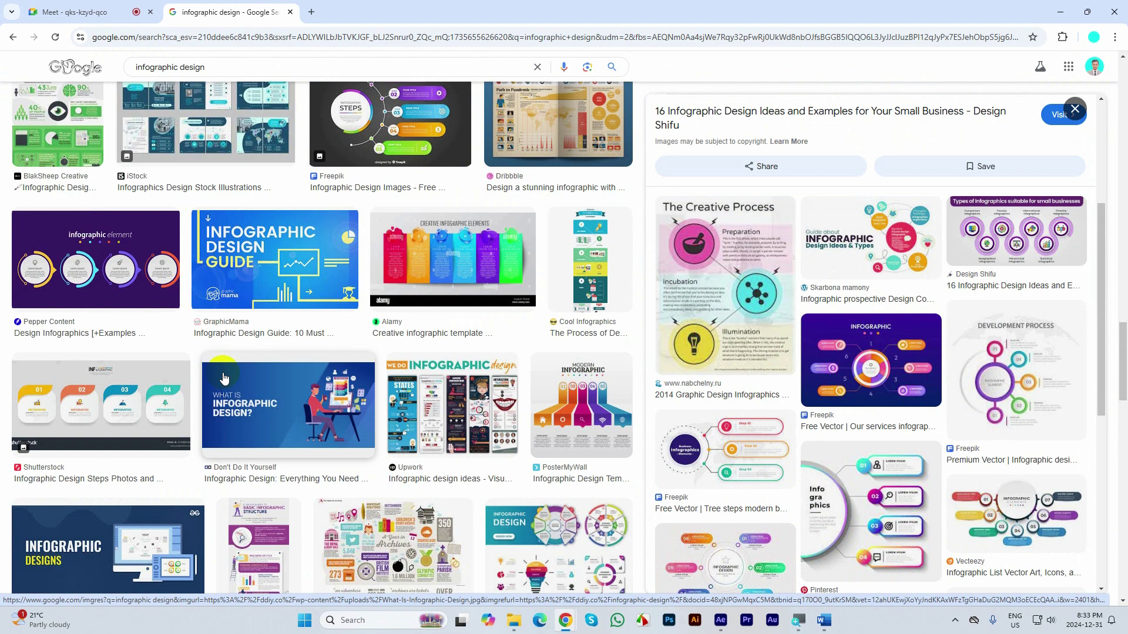
scroll(226, 376, "down", 4)
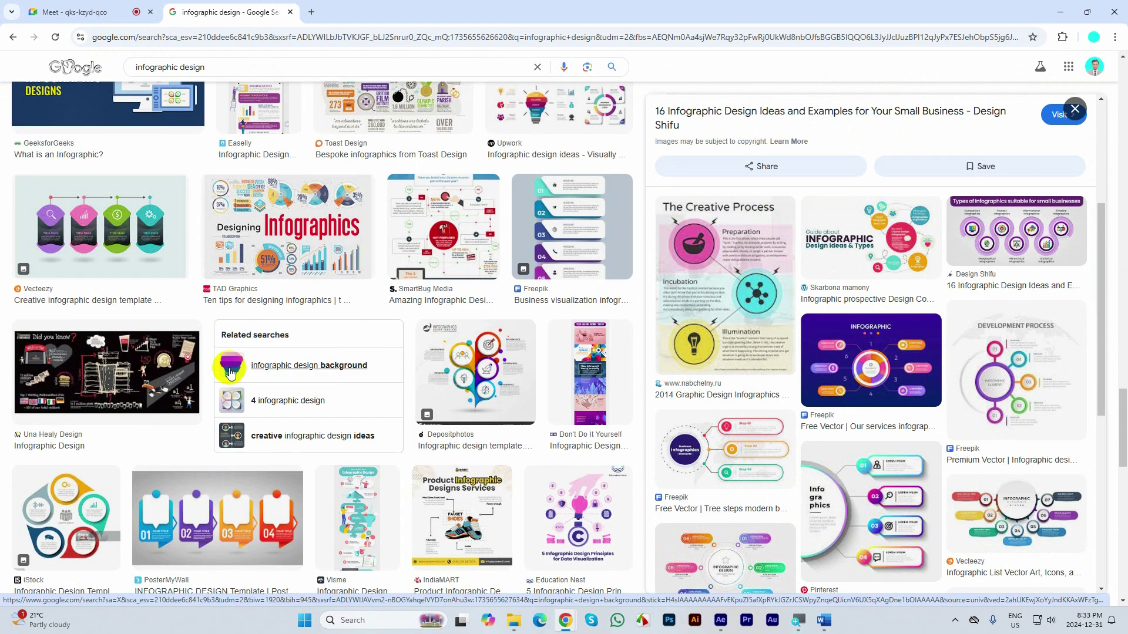
scroll(229, 373, "down", 1)
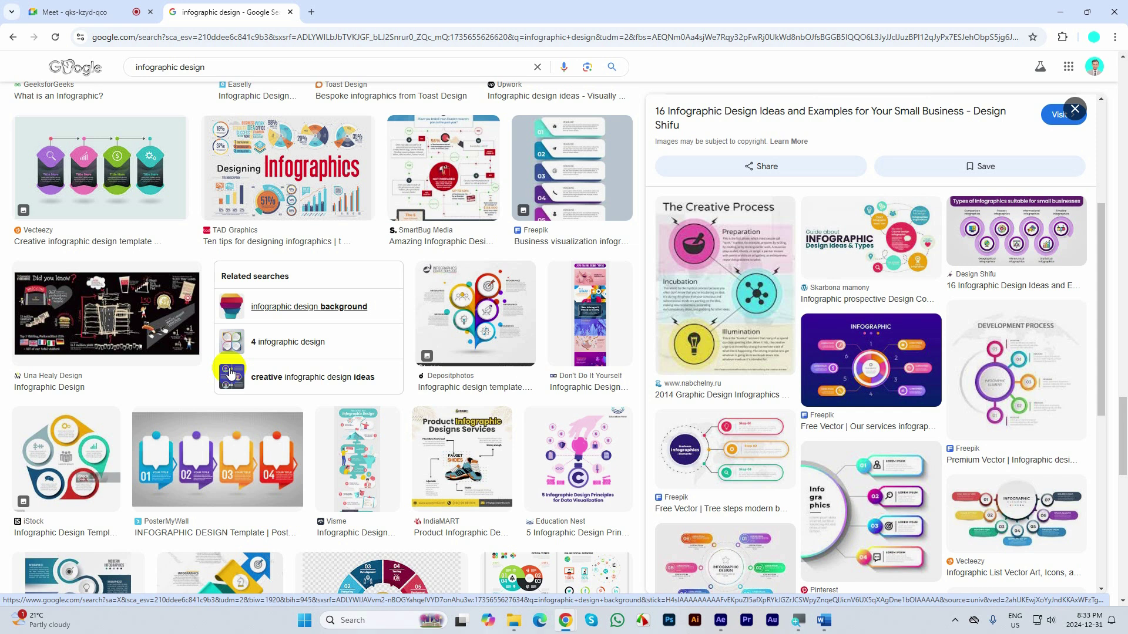
left_click(311, 194)
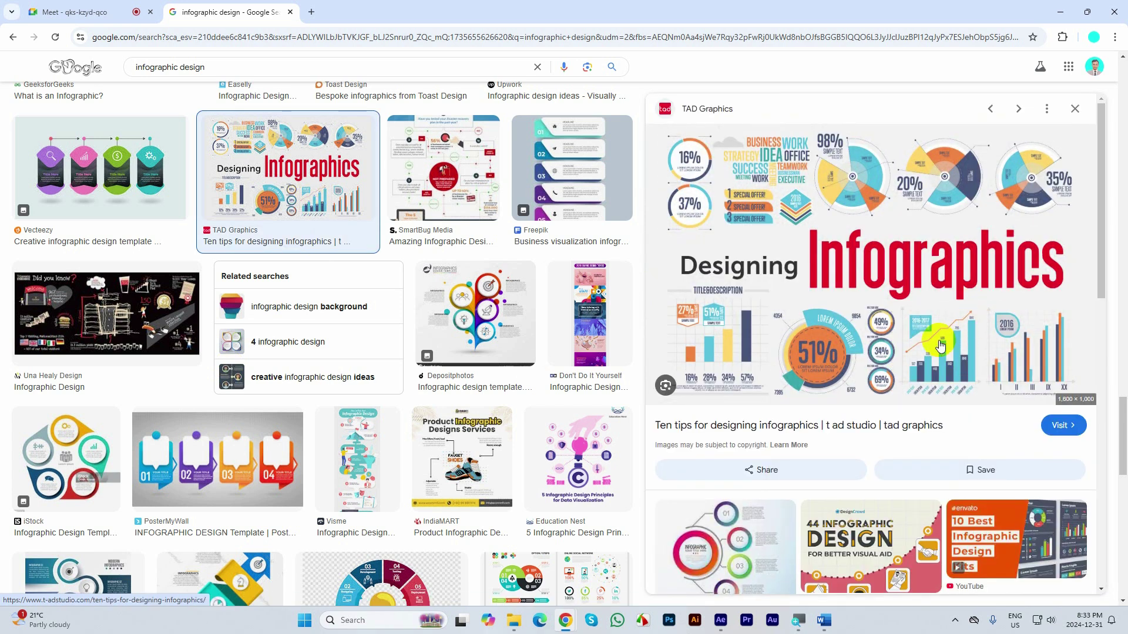
left_click(1039, 294)
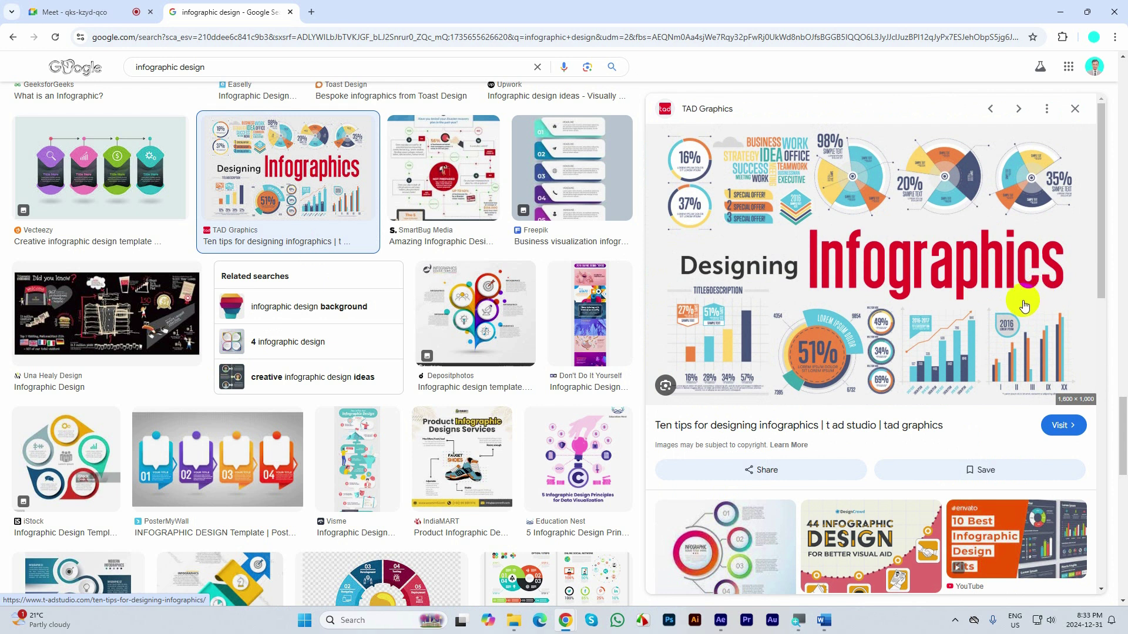
Step: Switch to Adobe After Effects and preview the donut chart animation in Comp 1 from its first frame
left_click(720, 621)
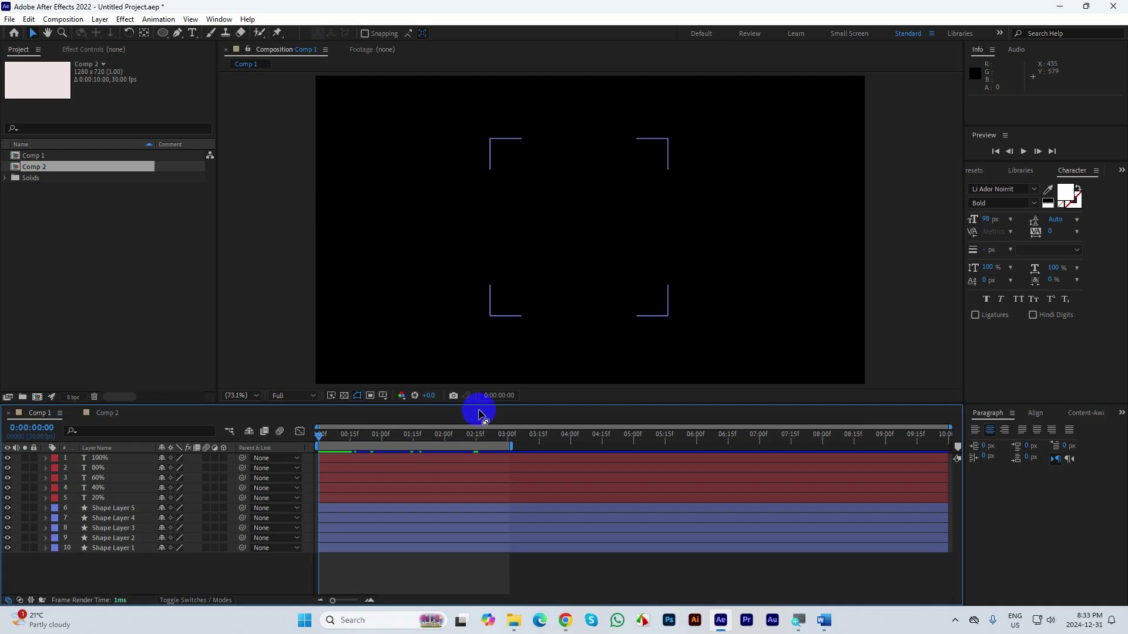
left_click_drag(318, 433, 442, 426)
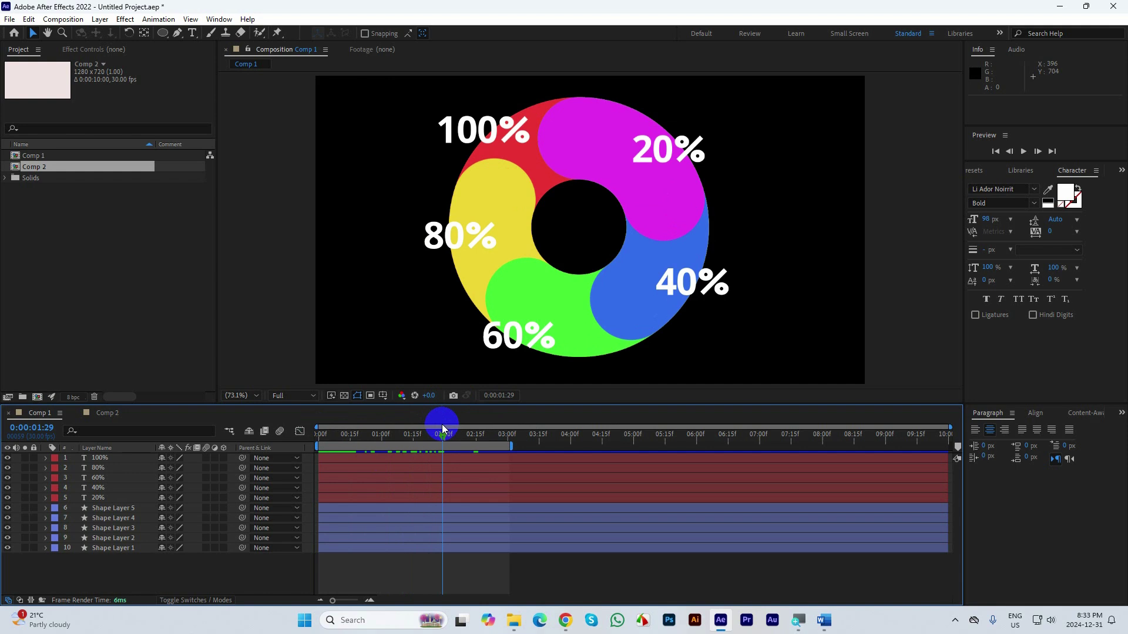
left_click(320, 434)
key("space")
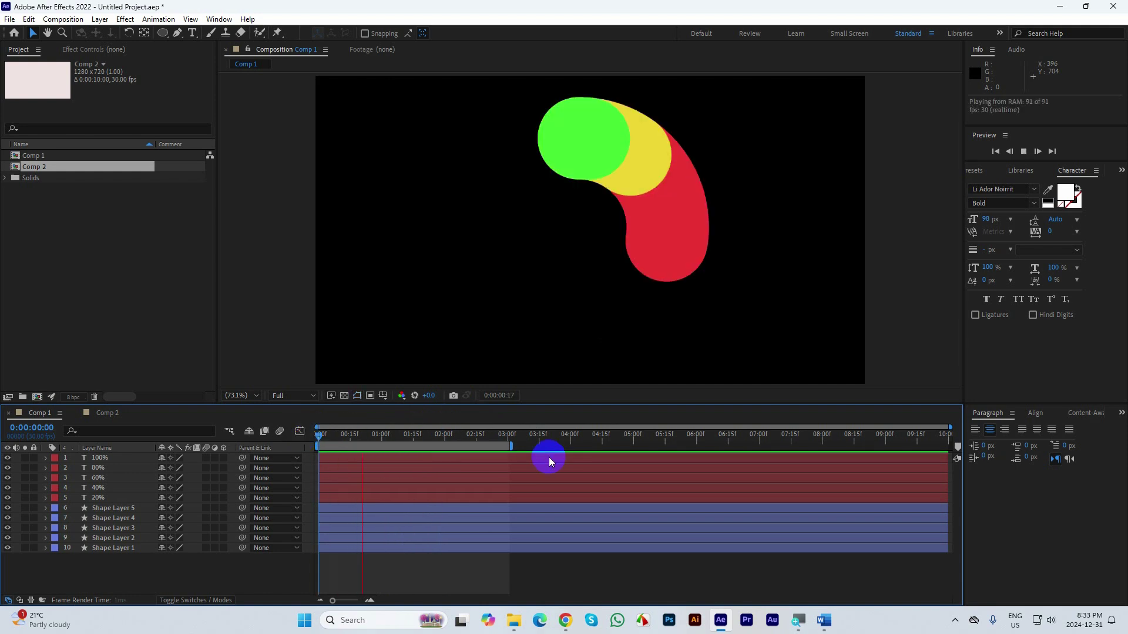
key("space")
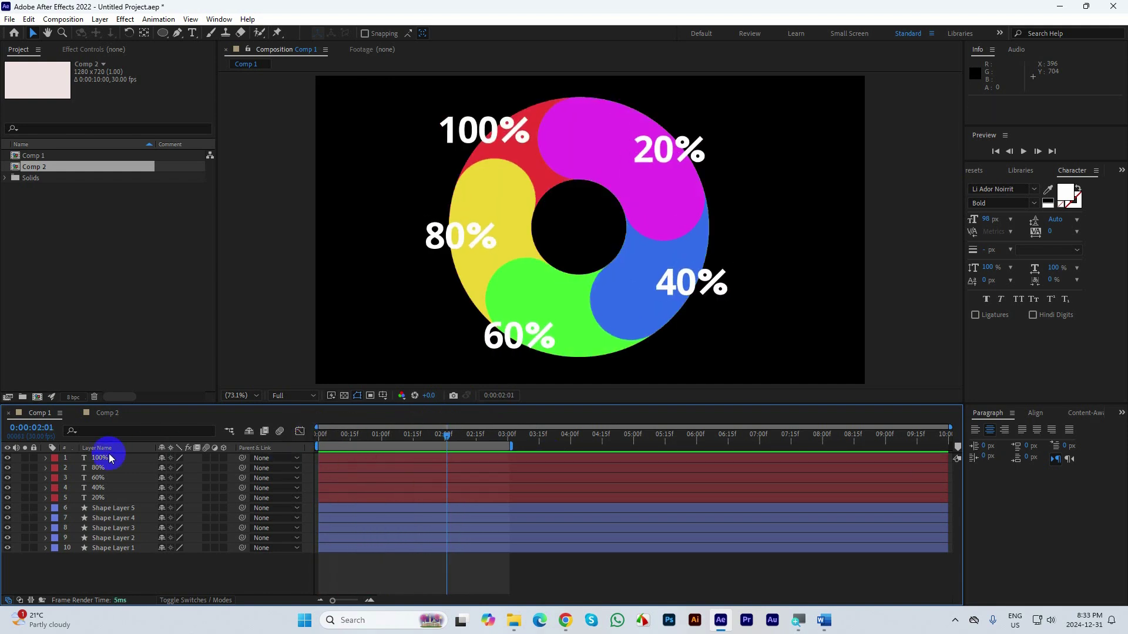
Step: Reveal the Scale keyframes of the five percentage labels, stagger their timing and preview the donut chart animation
left_click(99, 498)
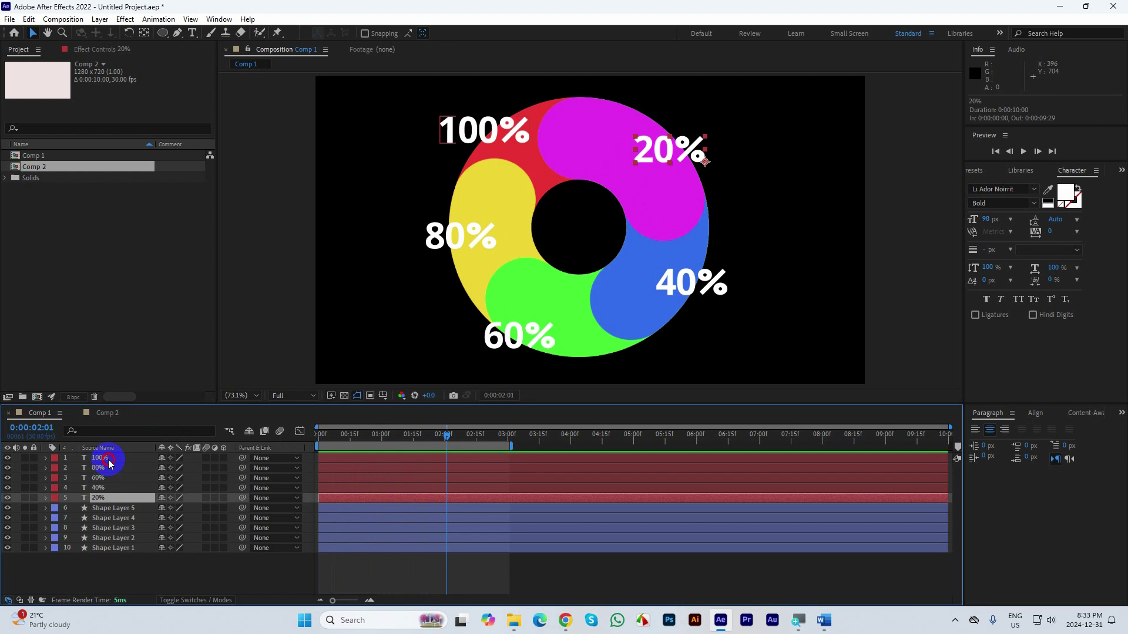
left_click(108, 464, "shift")
key("s")
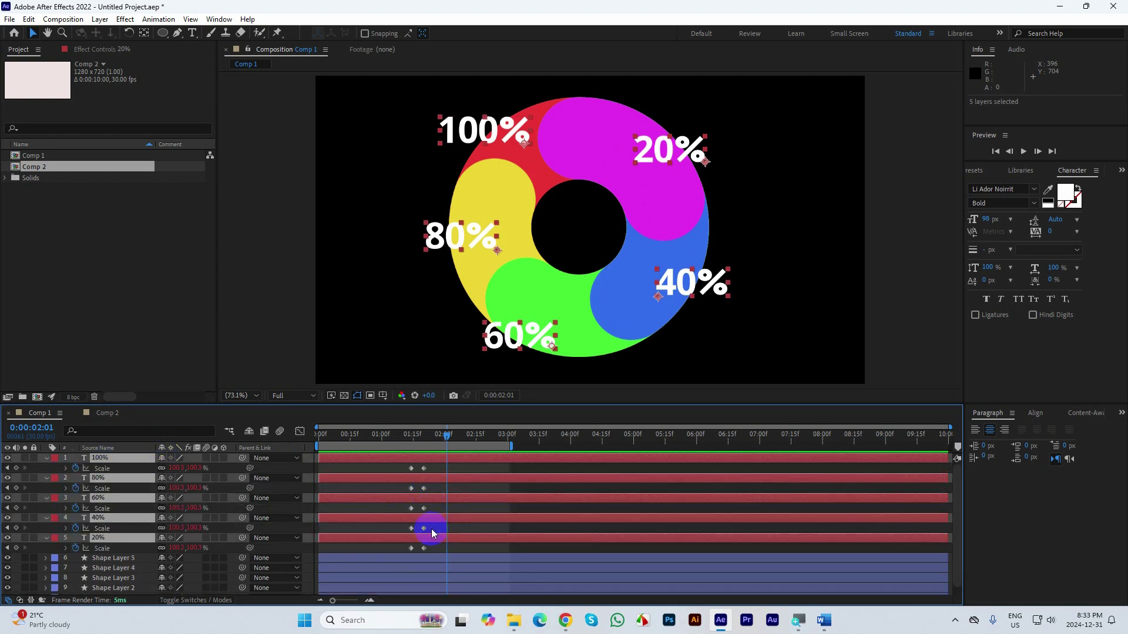
left_click_drag(432, 533, 401, 495)
key("space")
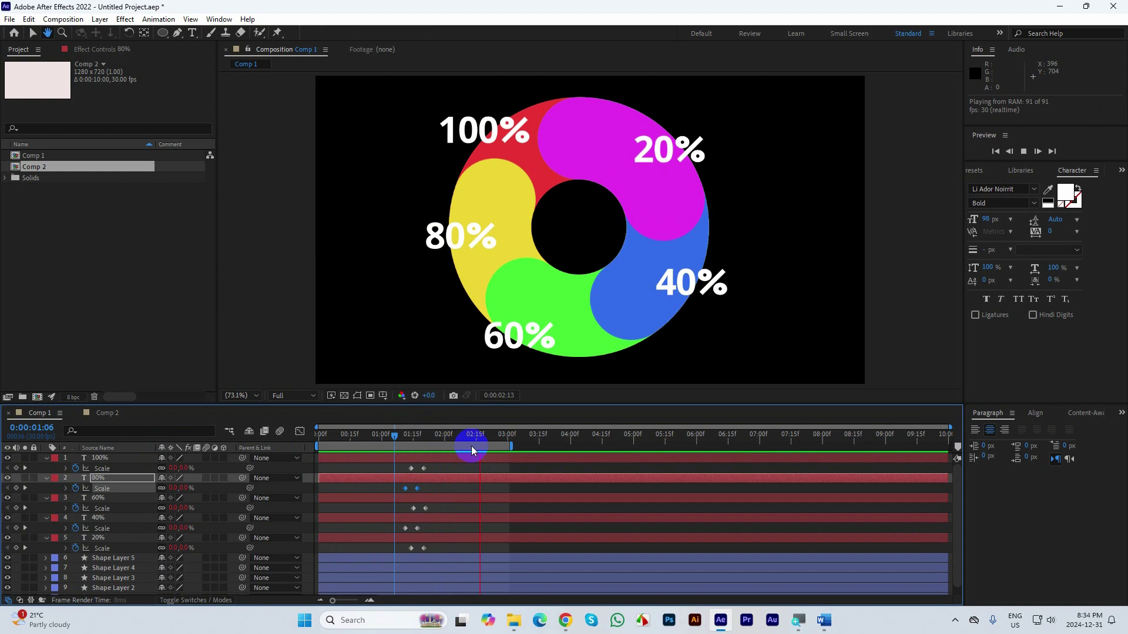
left_click_drag(428, 466, 410, 470)
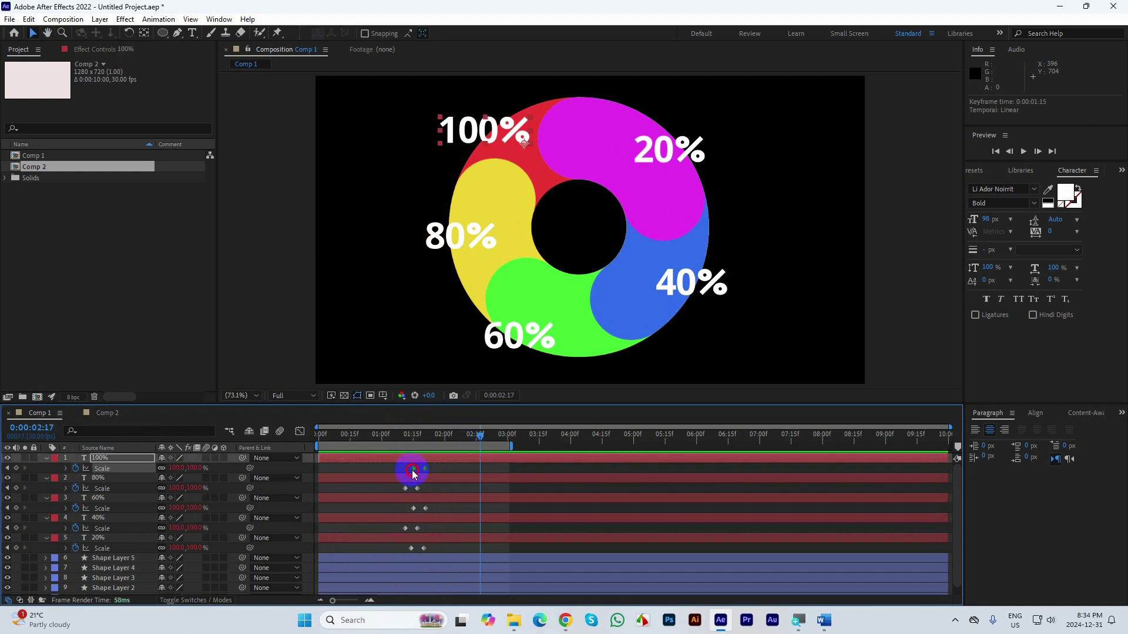
key("space")
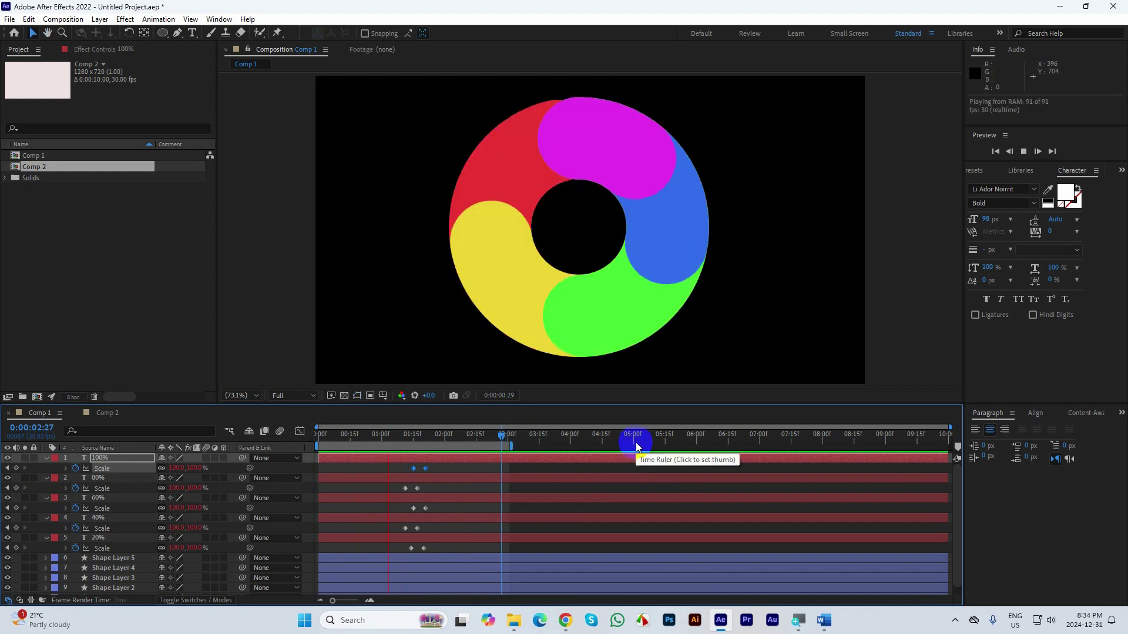
key("space")
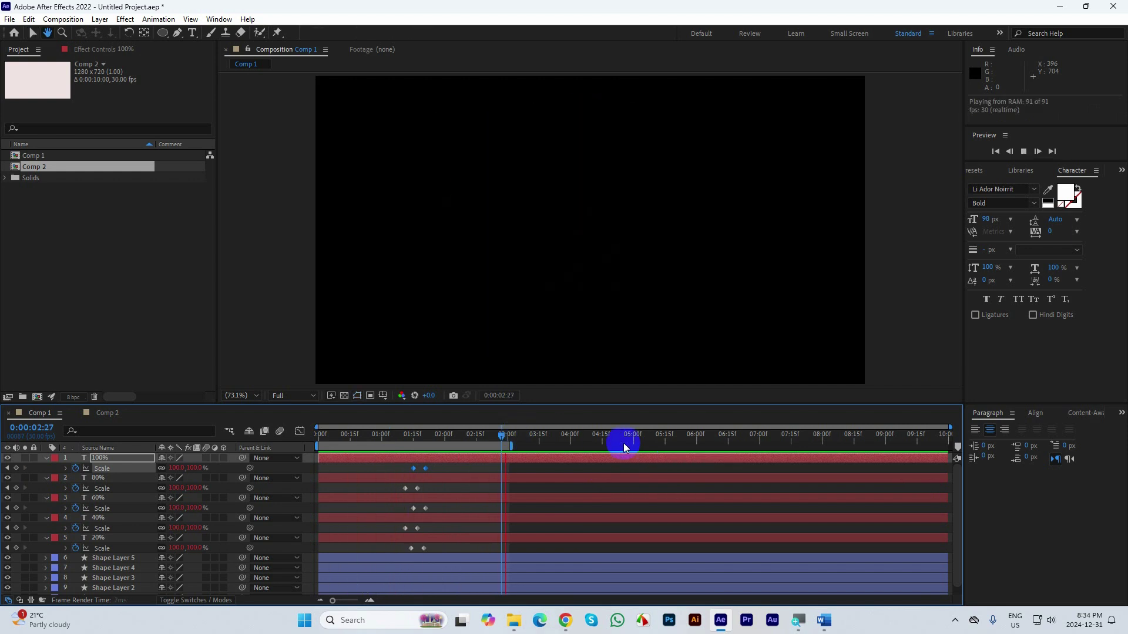
Step: Delete all layers from Comp 2 and Comp 1, and extend Comp 1's work area to the full 10 seconds
left_click(107, 413)
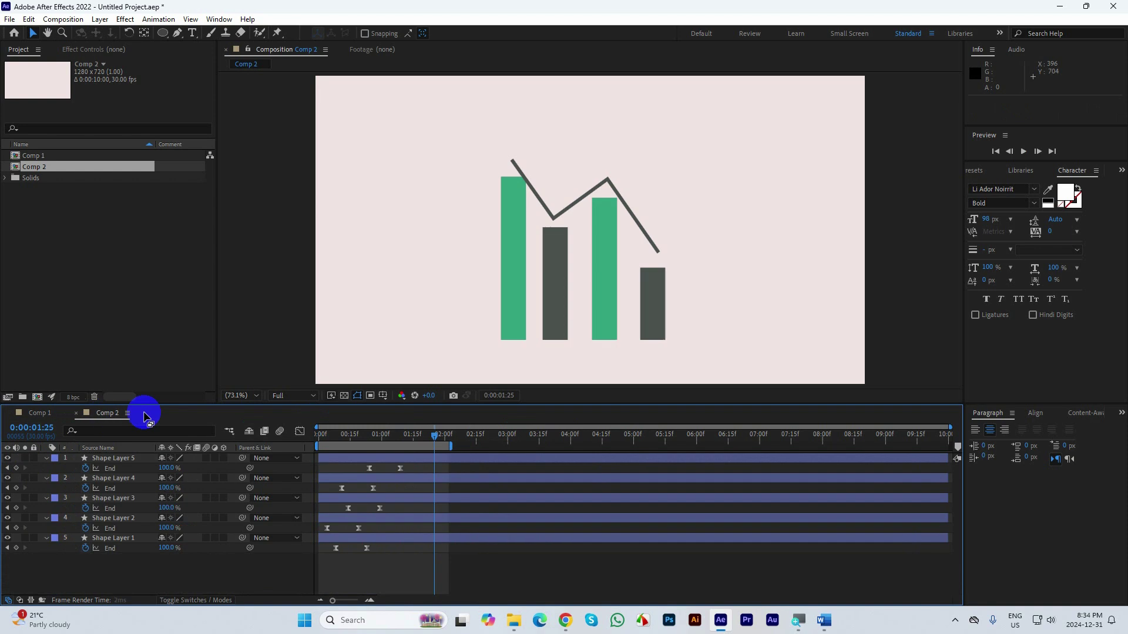
left_click(80, 559)
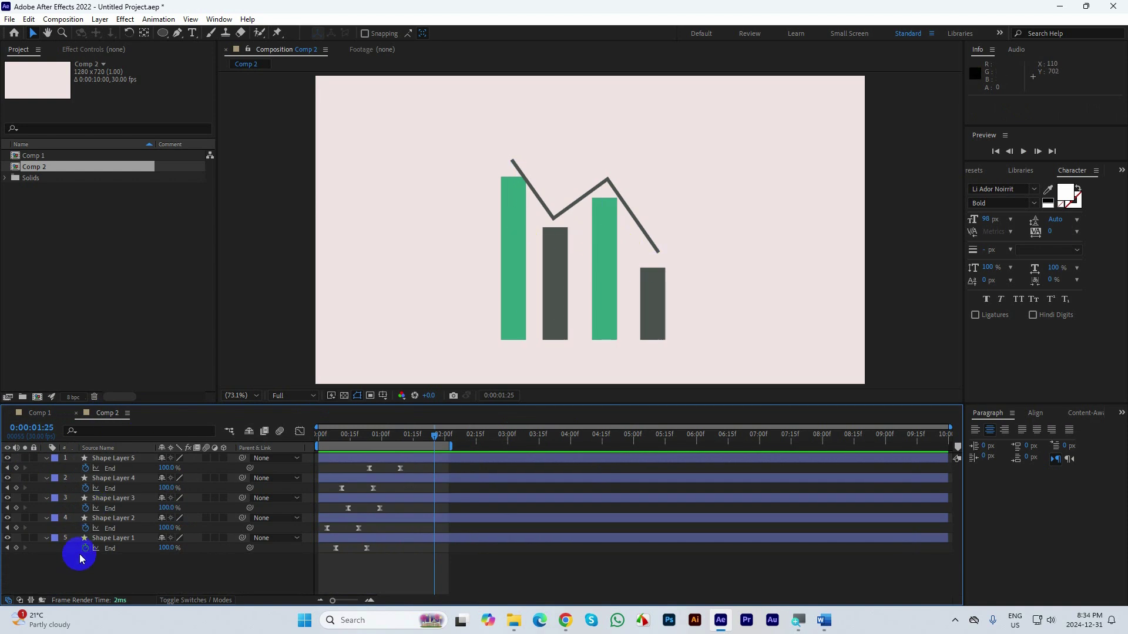
left_click_drag(150, 563, 87, 454)
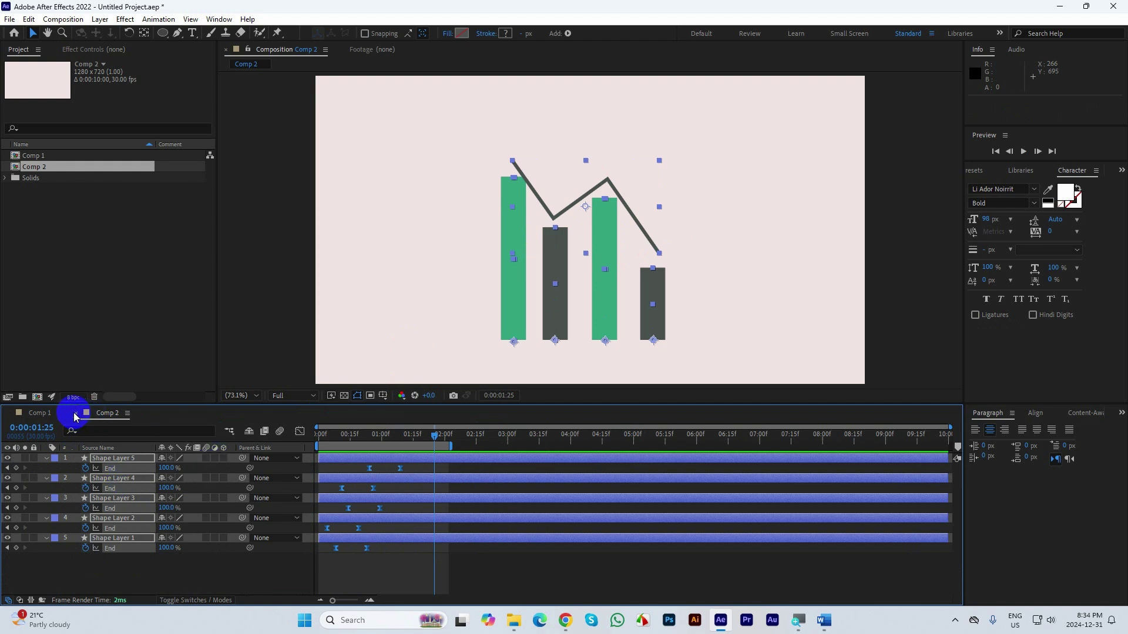
left_click(41, 414)
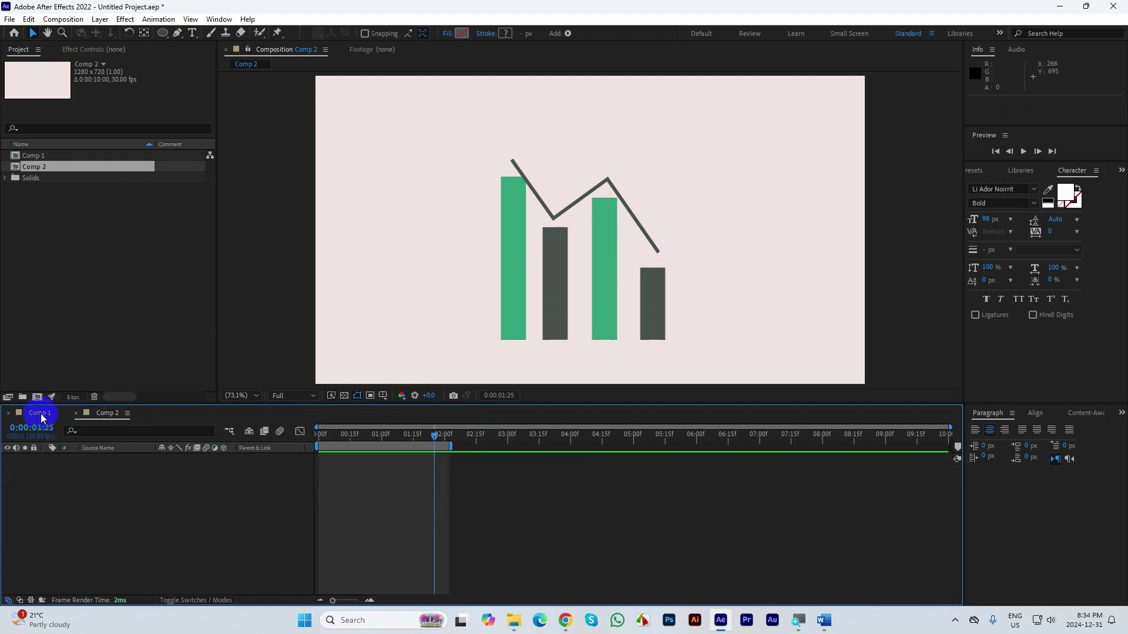
key("ctrl+a")
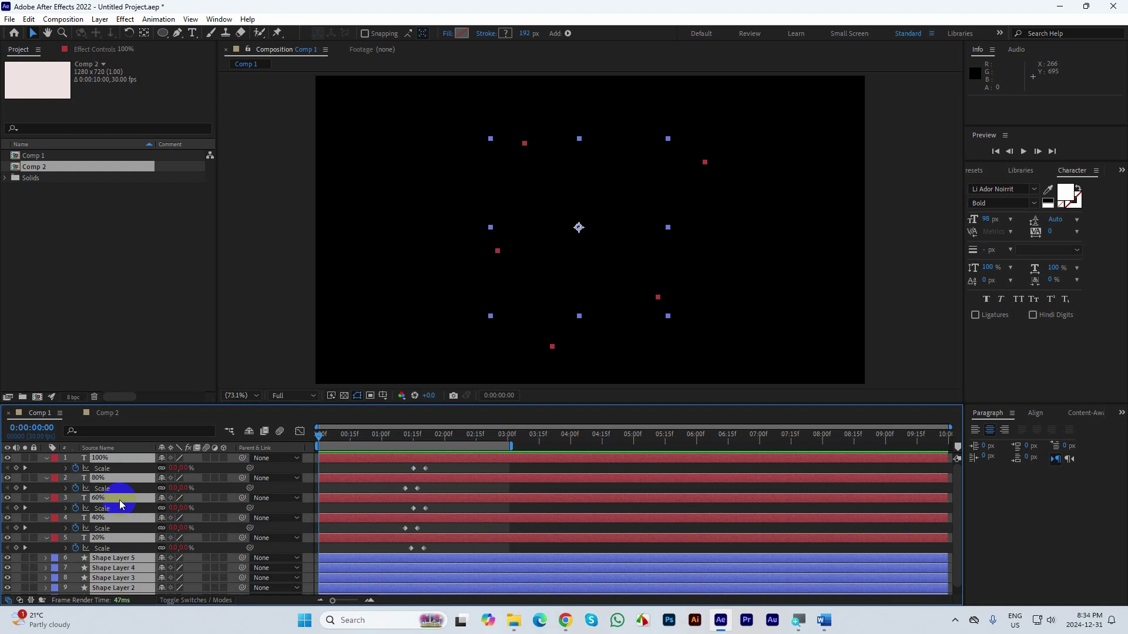
key("Delete")
left_click_drag(512, 446, 947, 446)
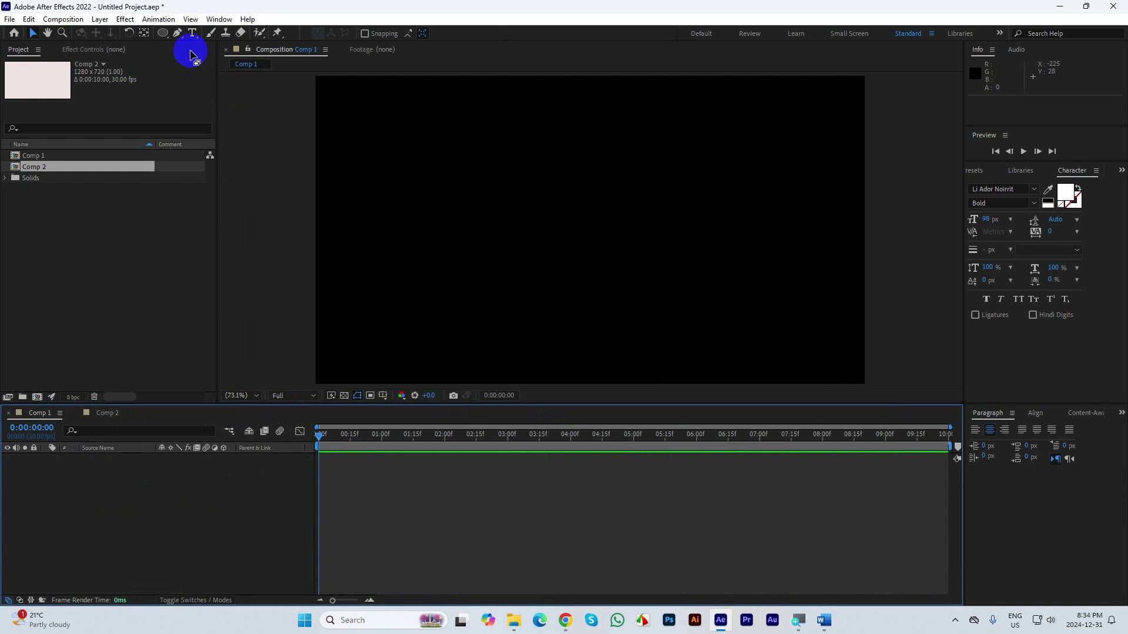
Step: Add the text MOTION near the middle of Comp 1 and enlarge its font size to about 193 px
left_click(177, 36)
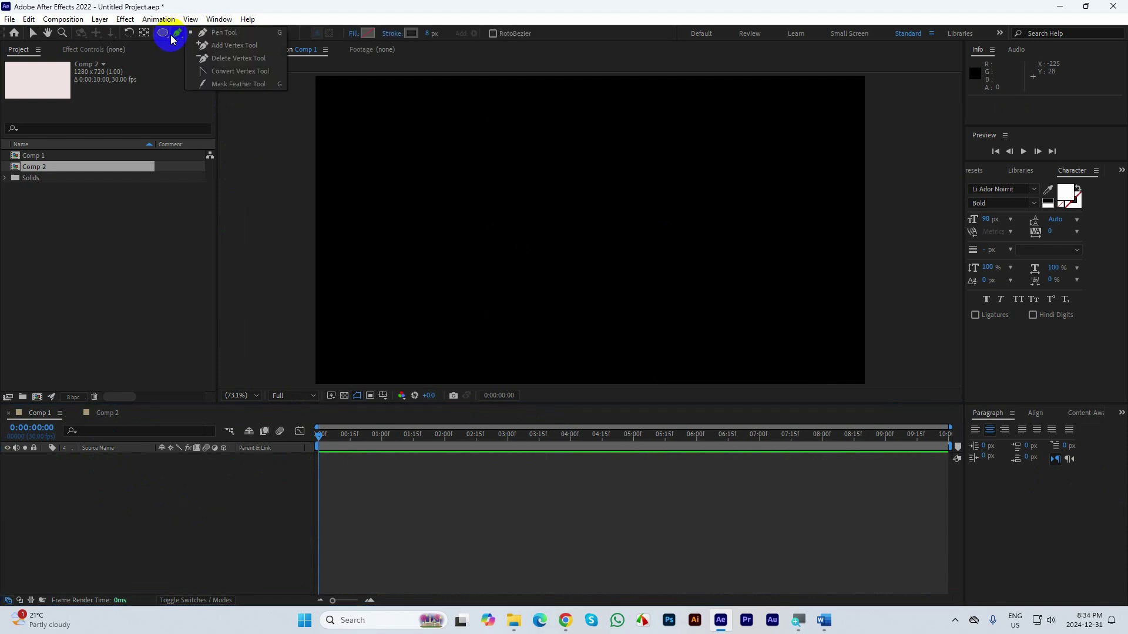
left_click(192, 33)
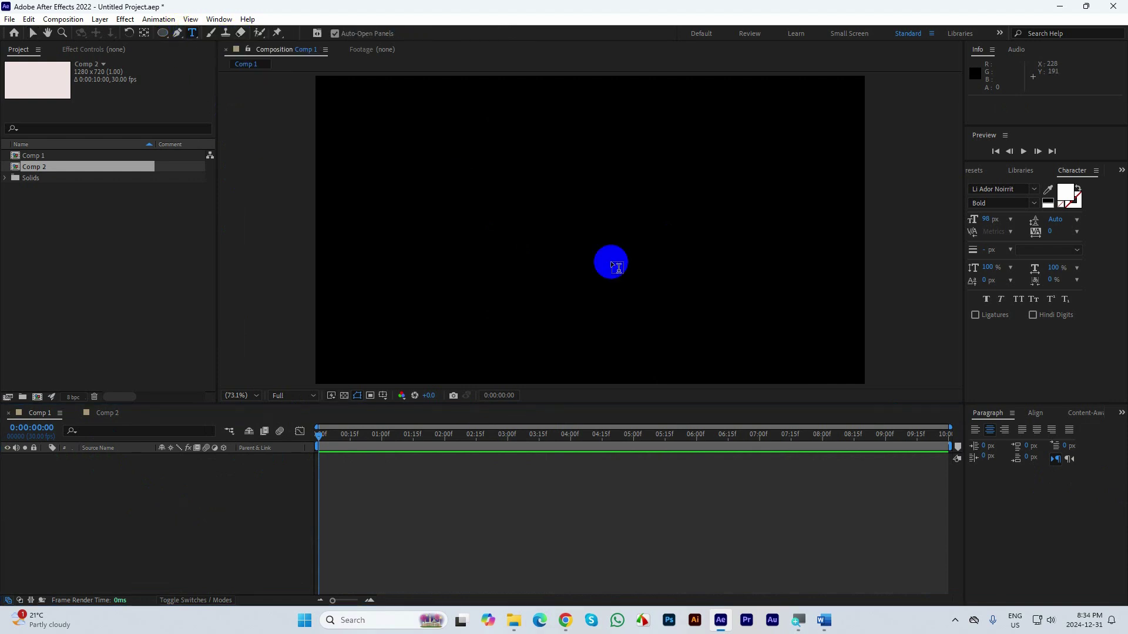
left_click(524, 244)
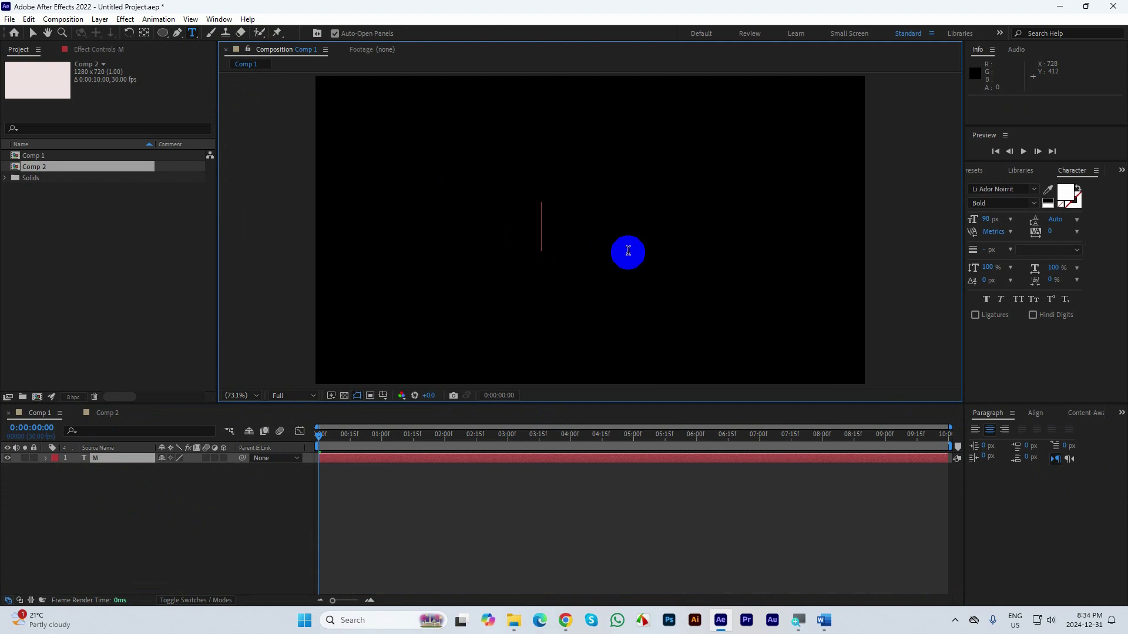
type("MOtion")
key("BackSpace")
key("BackSpace")
key("BackSpace")
key("BackSpace")
key("BackSpace")
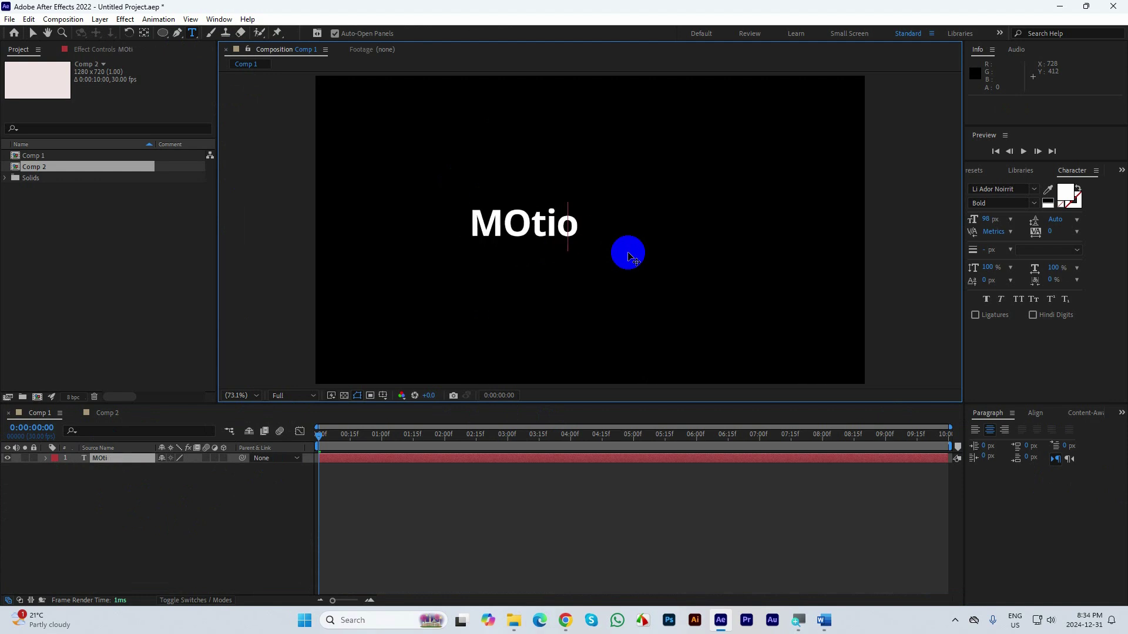
type("OTION")
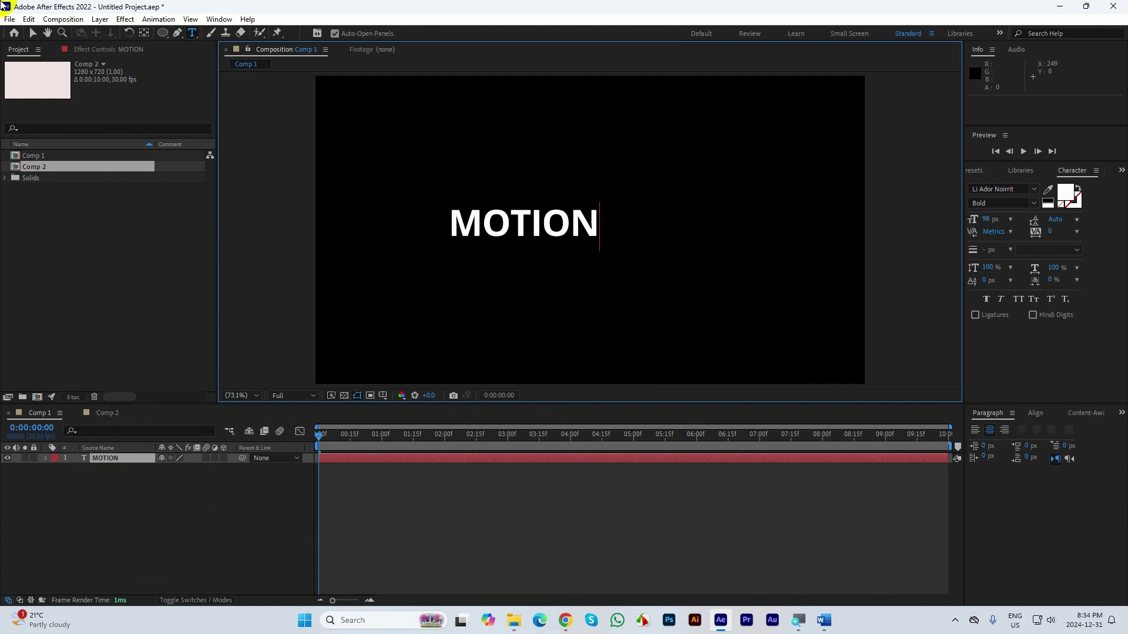
left_click(32, 33)
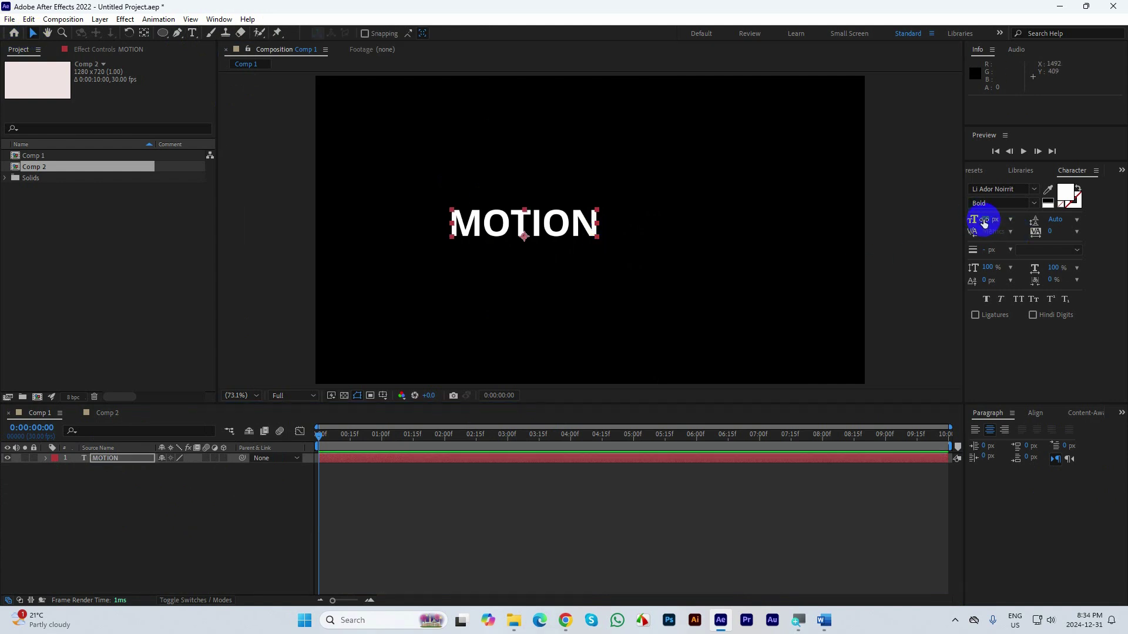
left_click_drag(989, 219, 1039, 216)
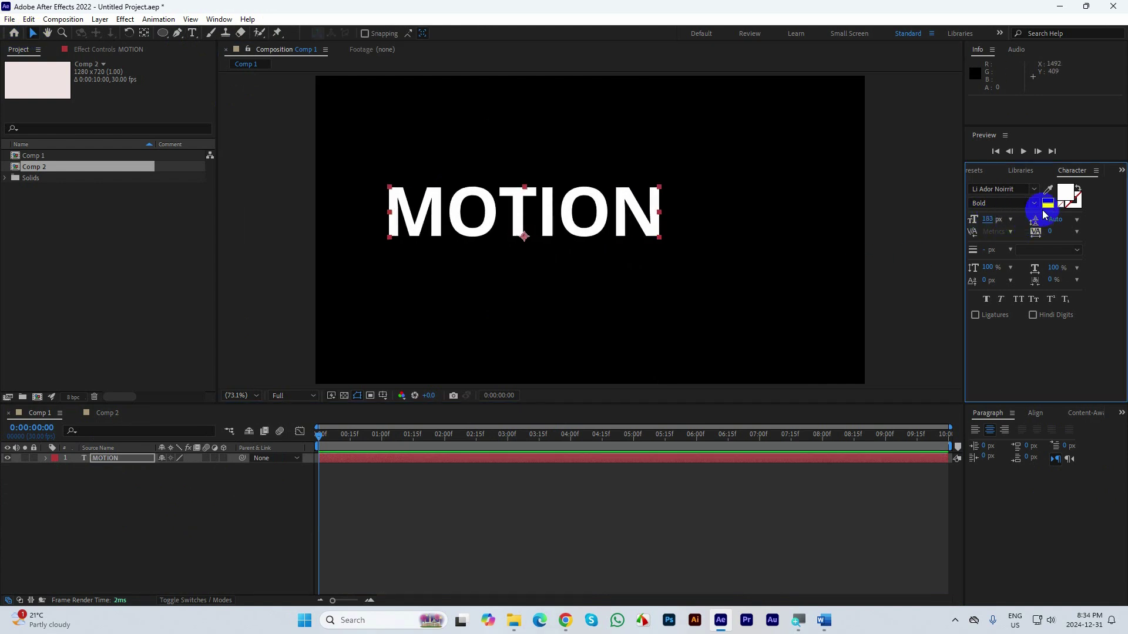
Step: Change the MOTION text's font to Montserrat Black
left_click(1032, 203)
left_click(1020, 188)
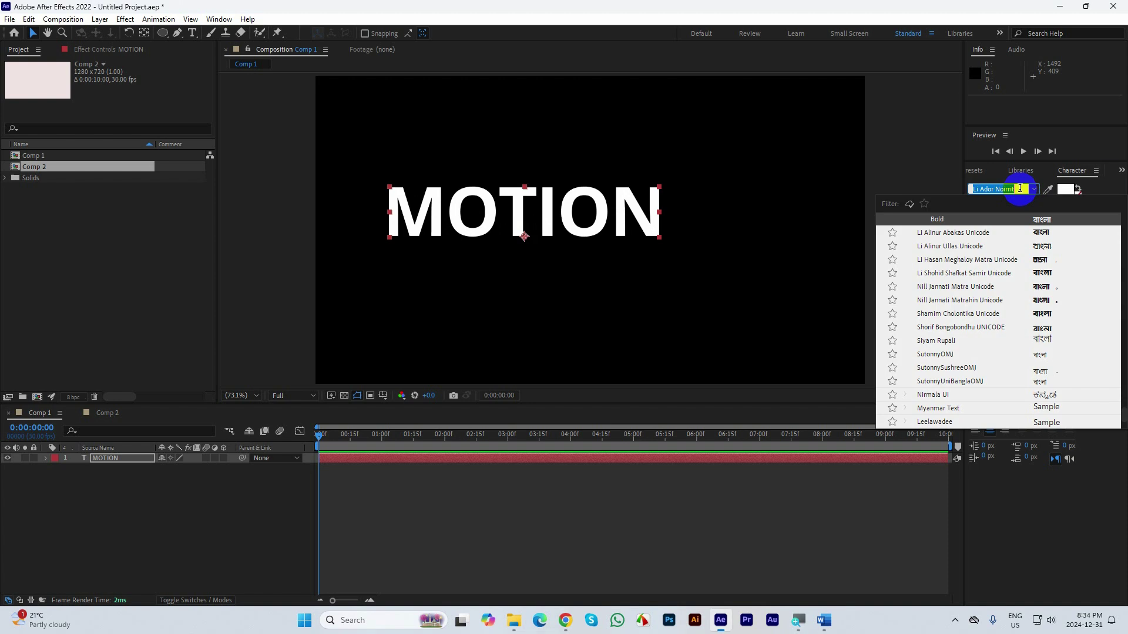
type("mon")
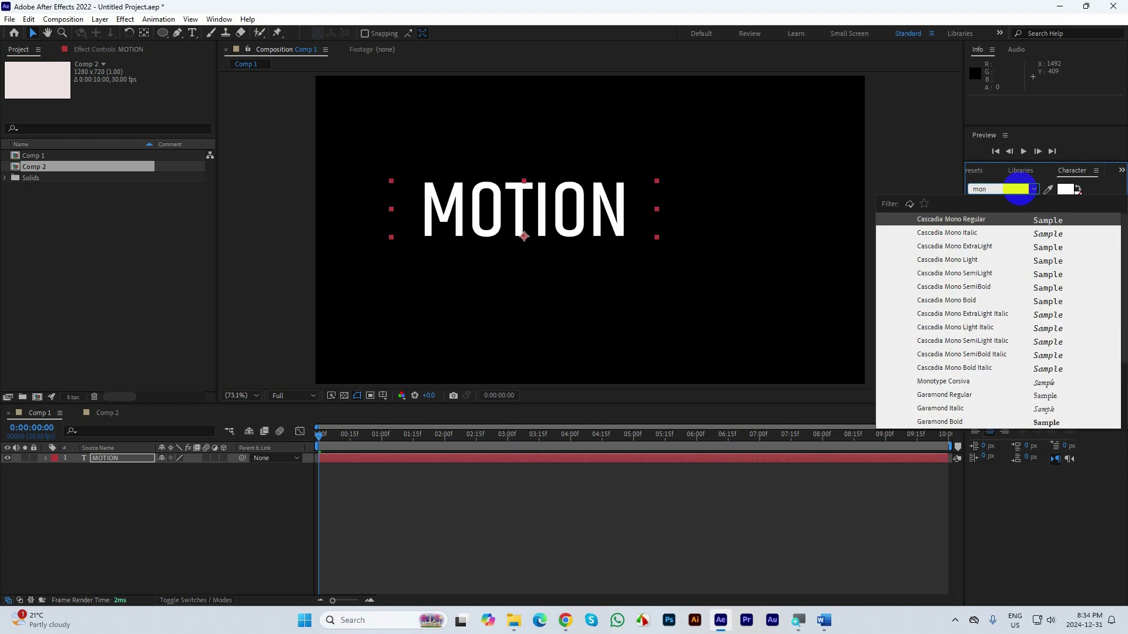
type("t")
left_click(957, 262)
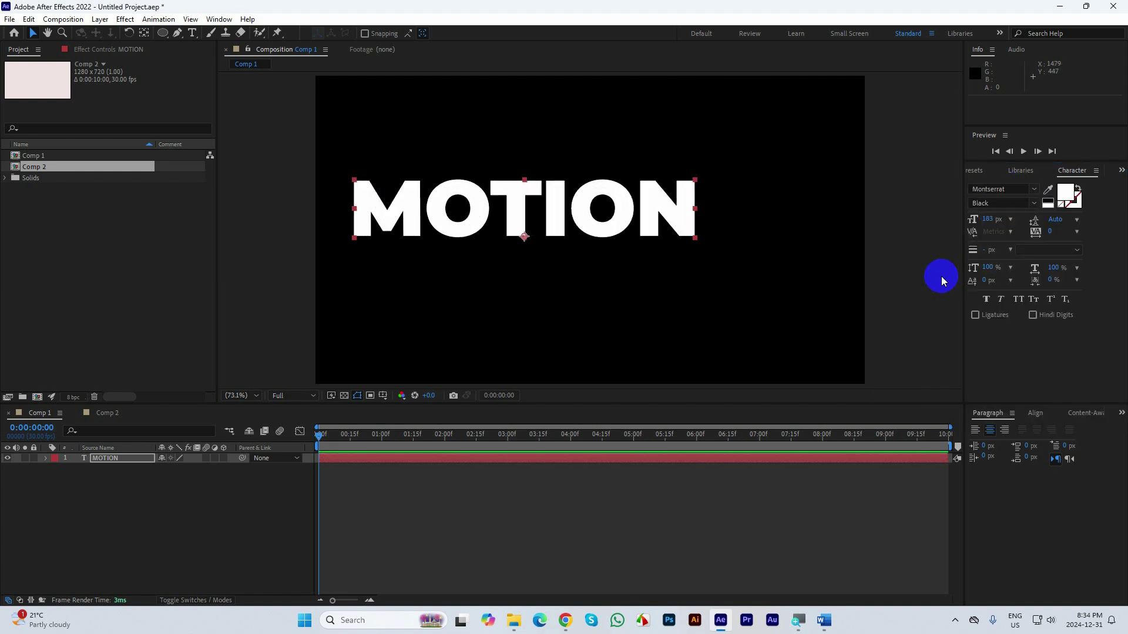
Step: Move the MOTION text to the middle of the composition and centre its anchor point within the letters
left_click_drag(593, 207, 646, 237)
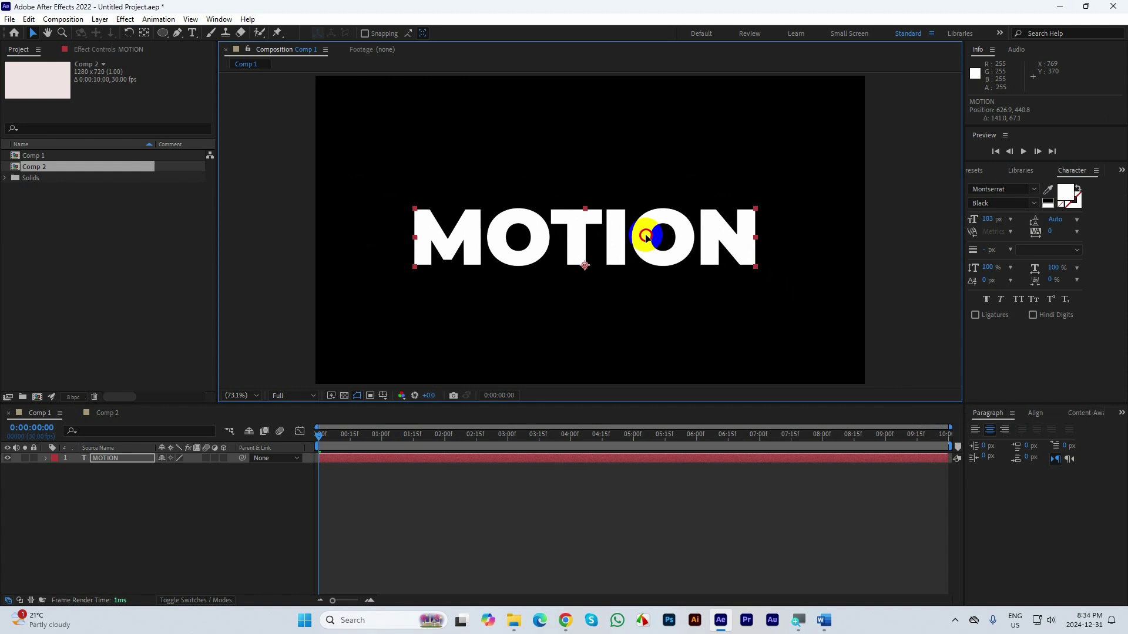
left_click(142, 34)
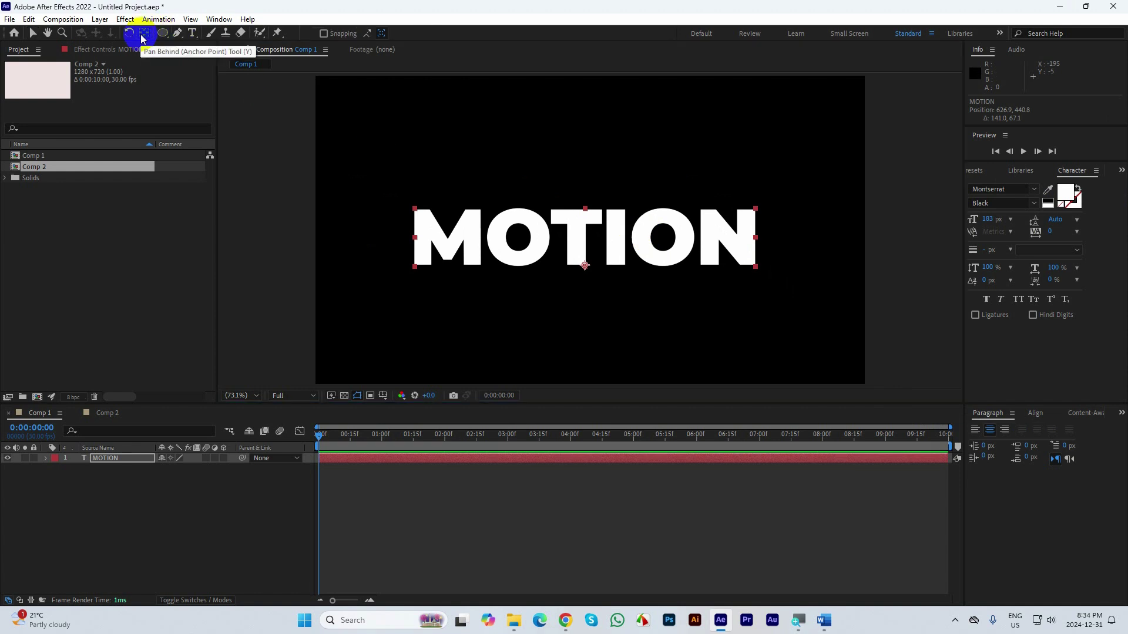
left_click(33, 33)
left_click(606, 272)
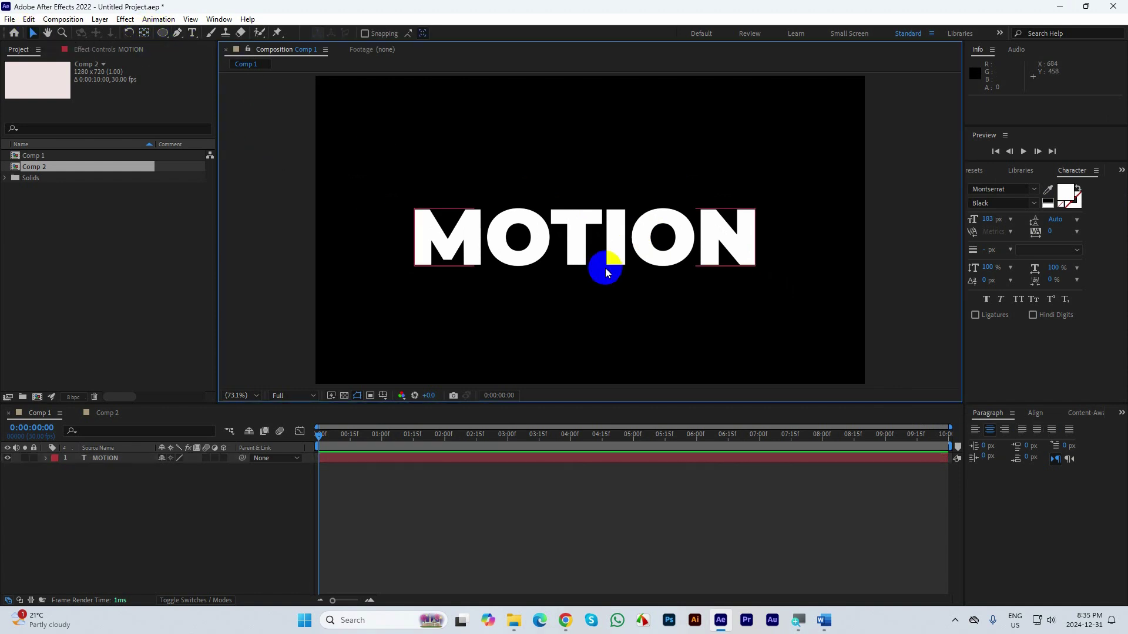
left_click(605, 246)
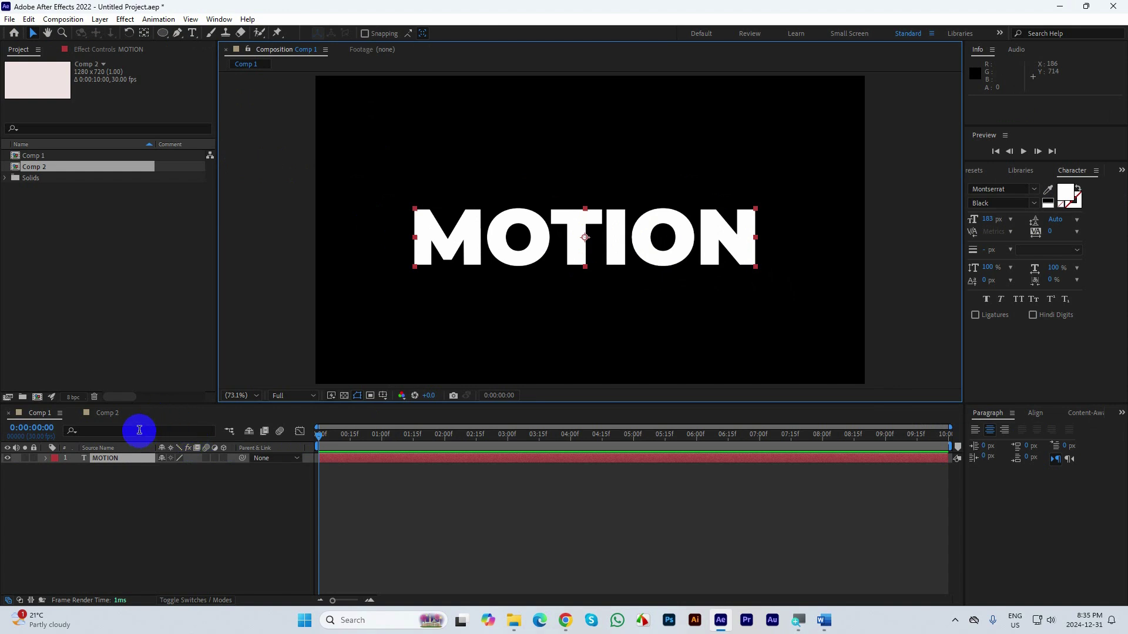
left_click(46, 459)
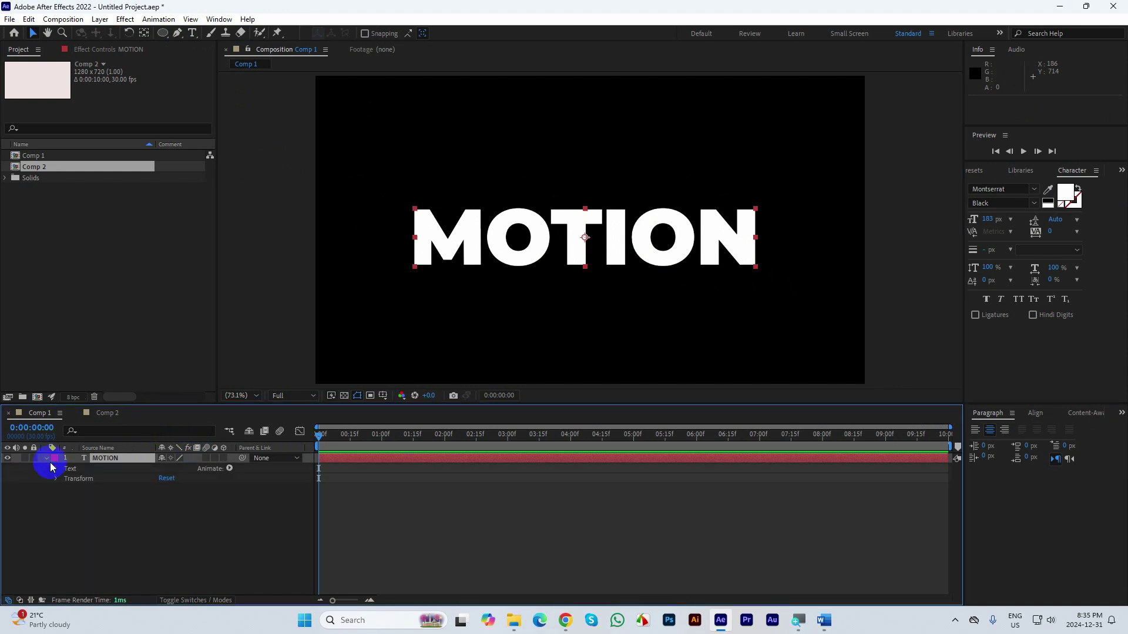
left_click(229, 468)
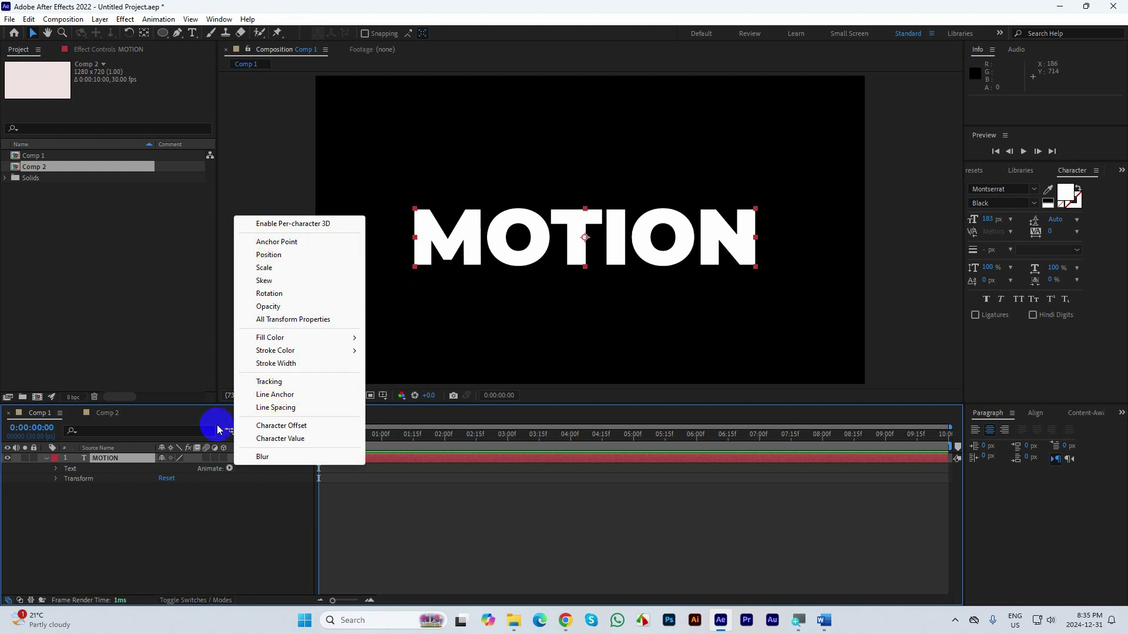
left_click(50, 463)
left_click(47, 460)
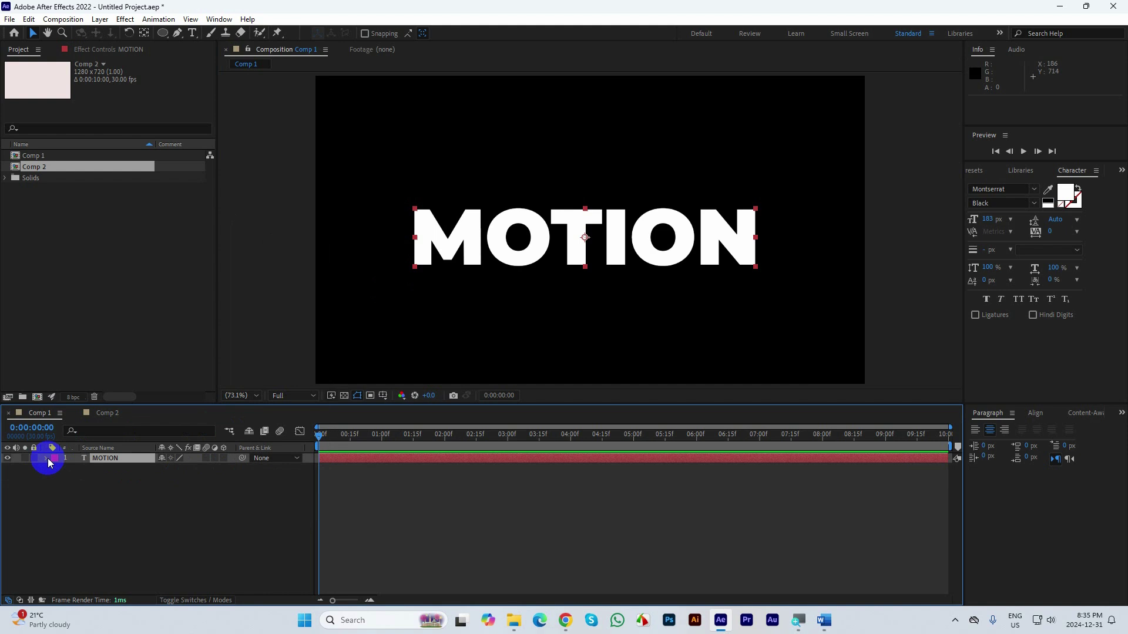
Step: Create shapes from the MOTION text and delete the original text layer
right_click(95, 462)
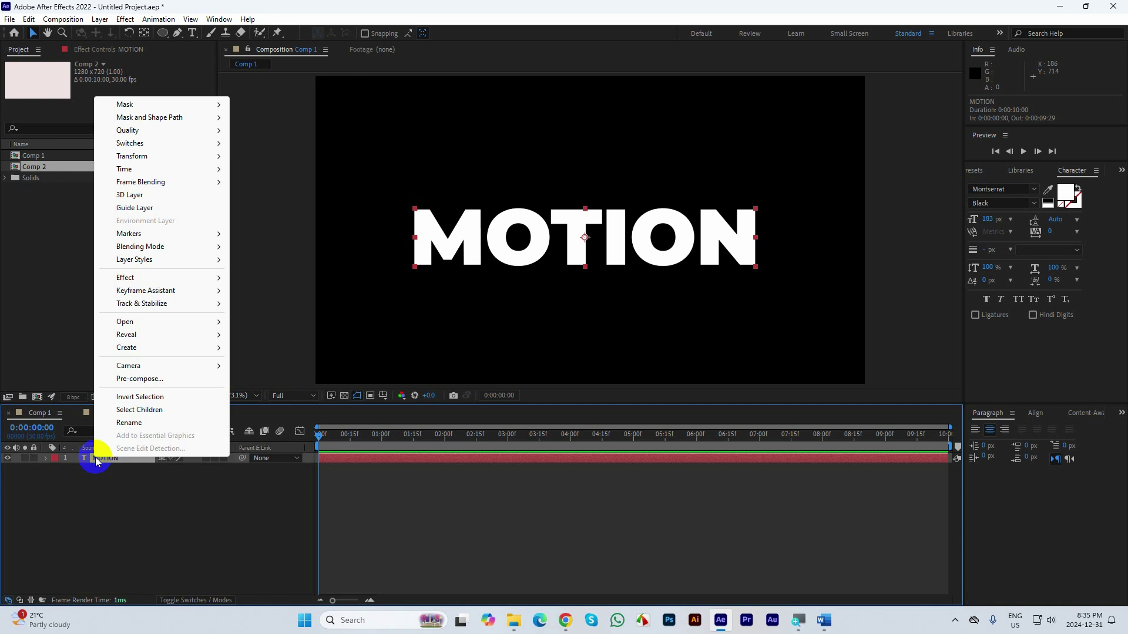
mouse_move(127, 351)
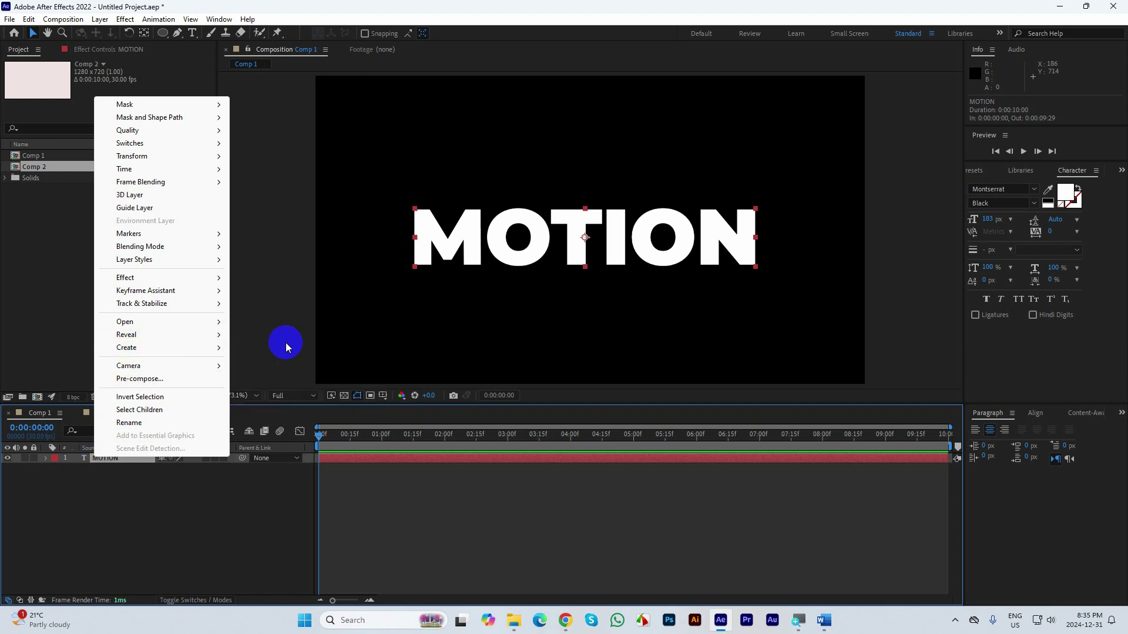
mouse_move(182, 351)
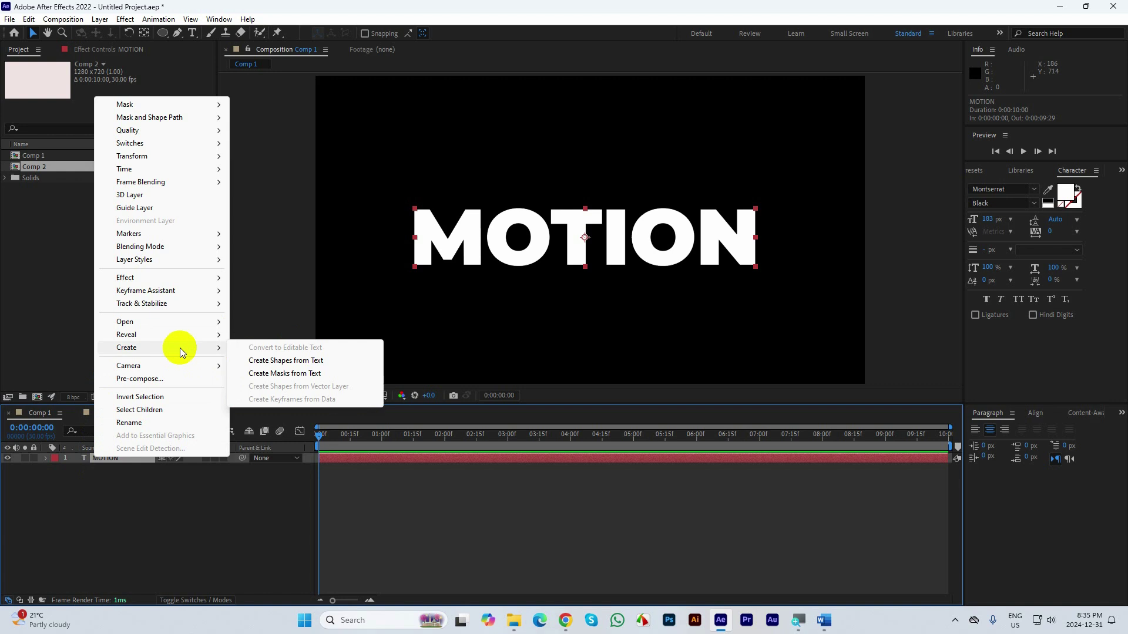
left_click(320, 364)
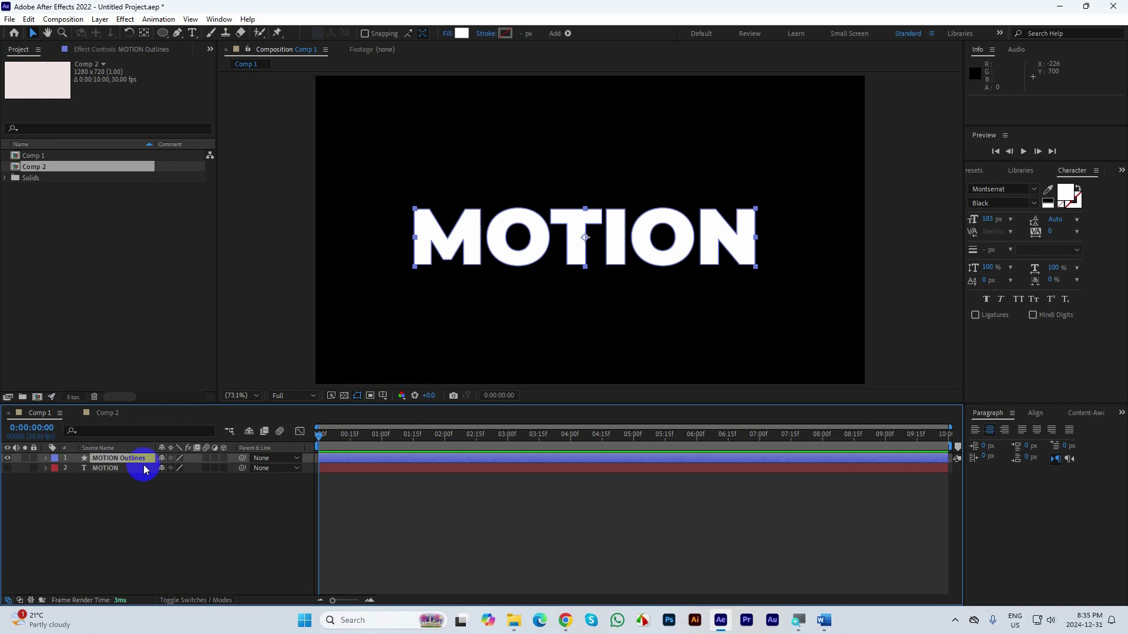
left_click(110, 470)
key("Delete")
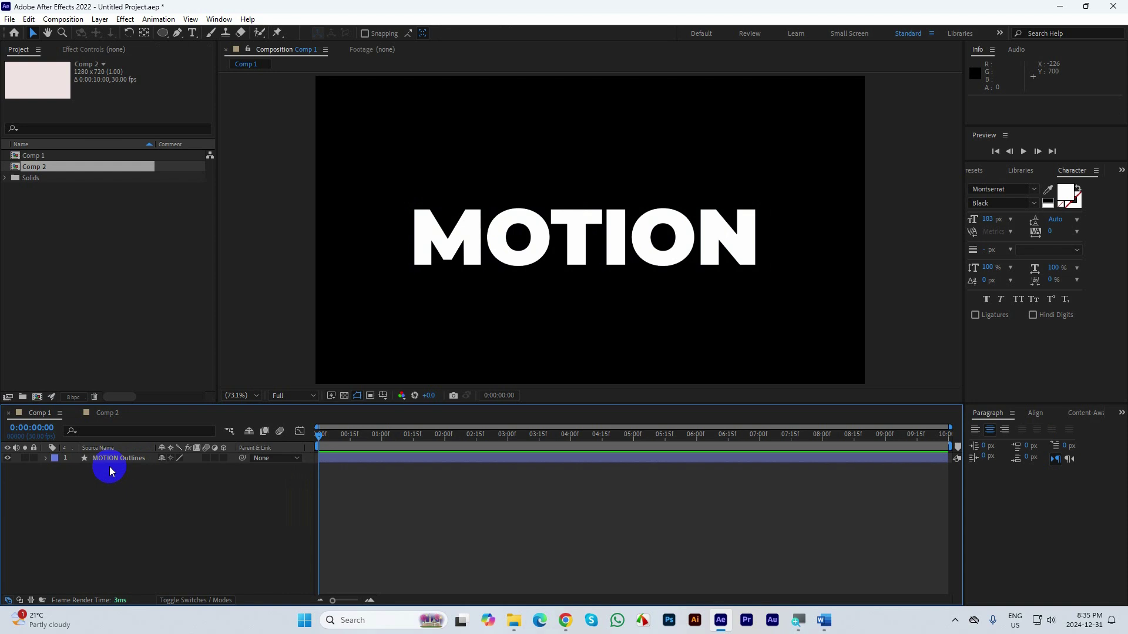
Step: Set the fill of the MOTION Outlines shape layer to None
left_click(118, 459)
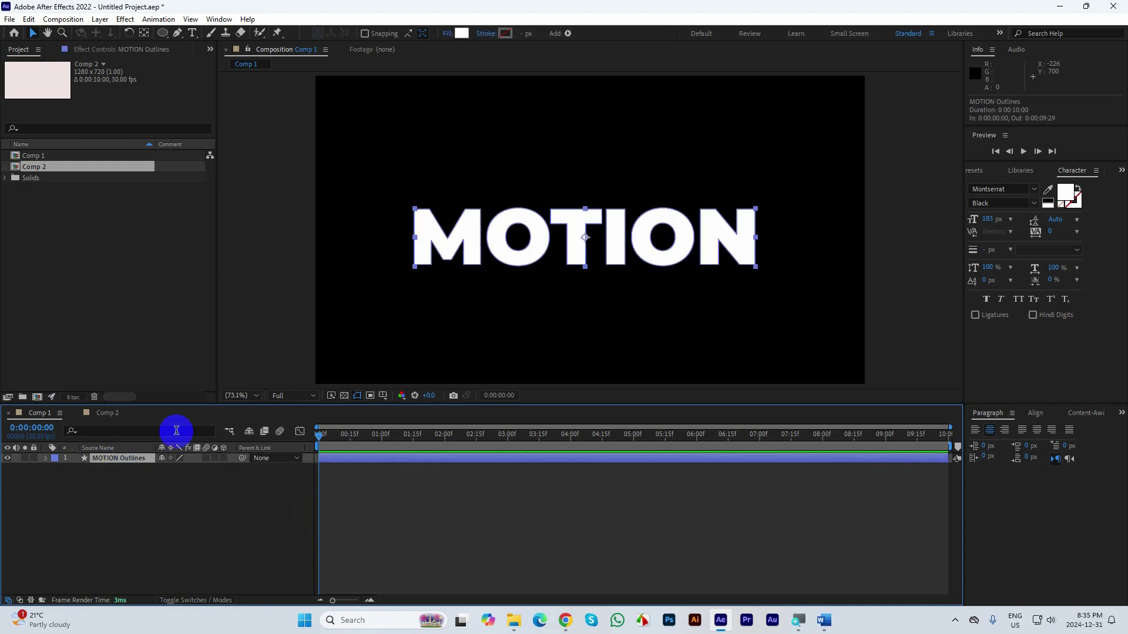
left_click(557, 236)
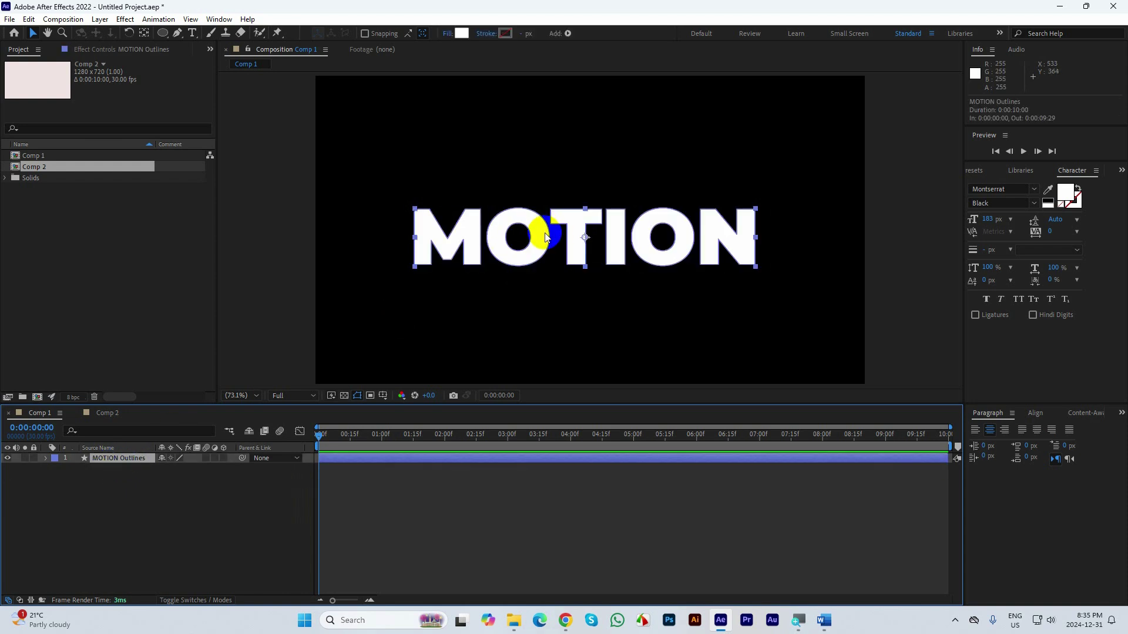
left_click(450, 35)
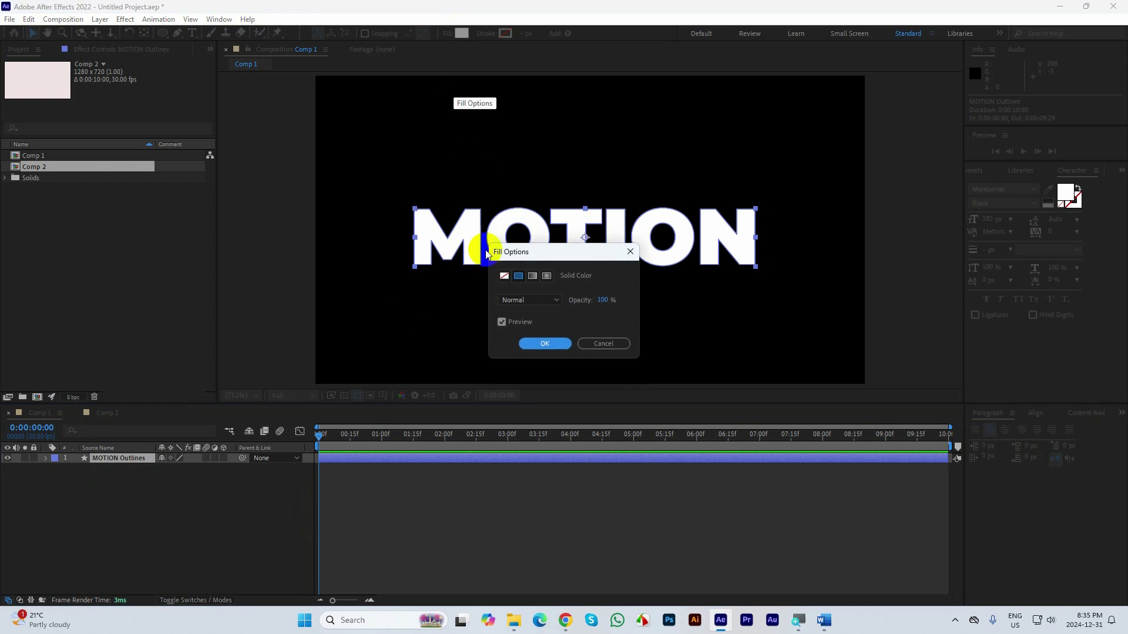
left_click(504, 275)
left_click(545, 343)
left_click(544, 343)
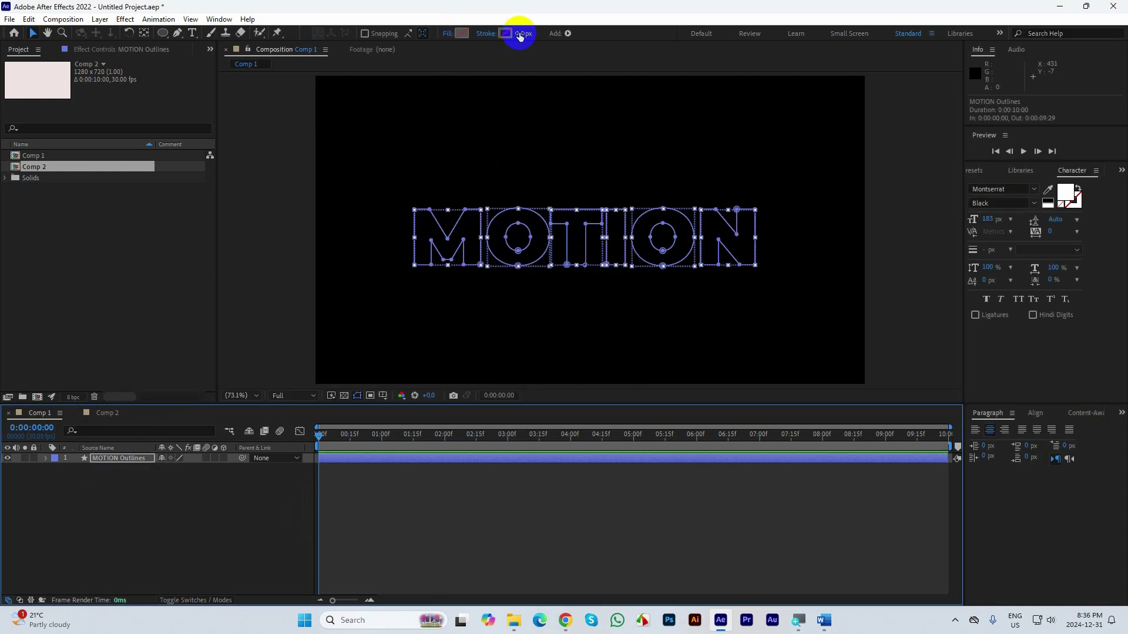
Step: Give the MOTION outlines a 9 px stroke in light green
left_click_drag(519, 36, 522, 34)
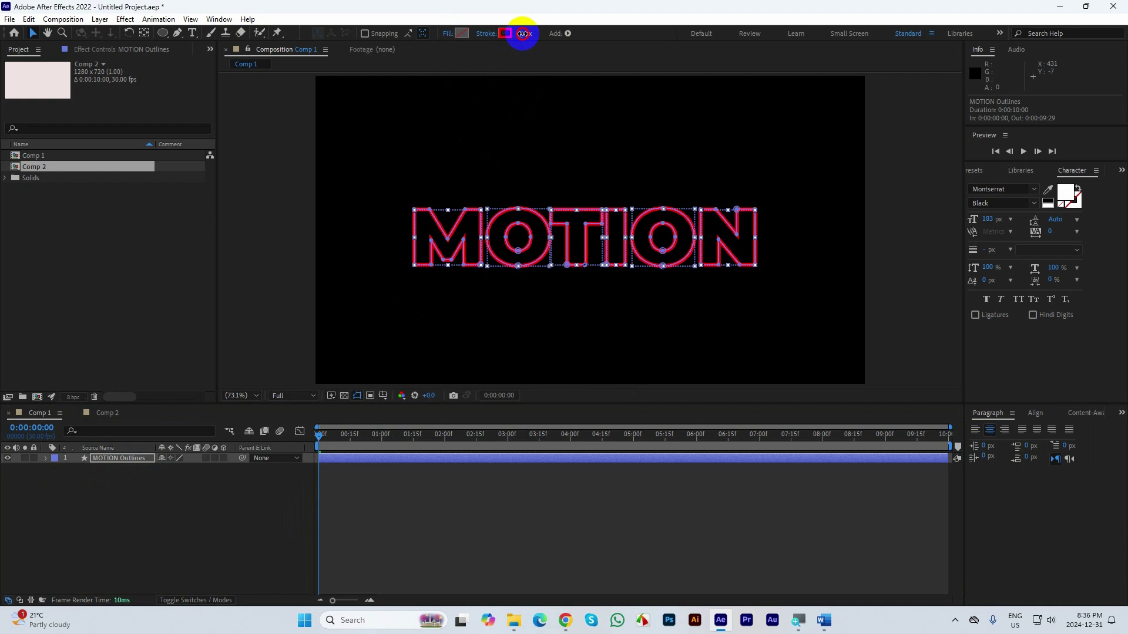
left_click(505, 33)
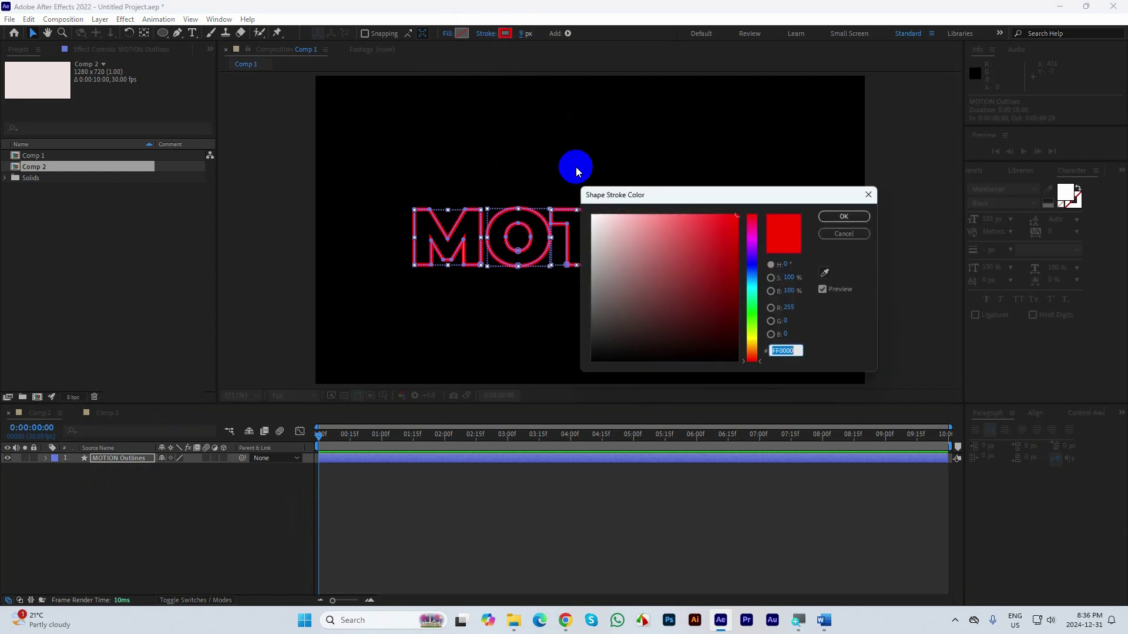
left_click_drag(615, 236, 547, 177)
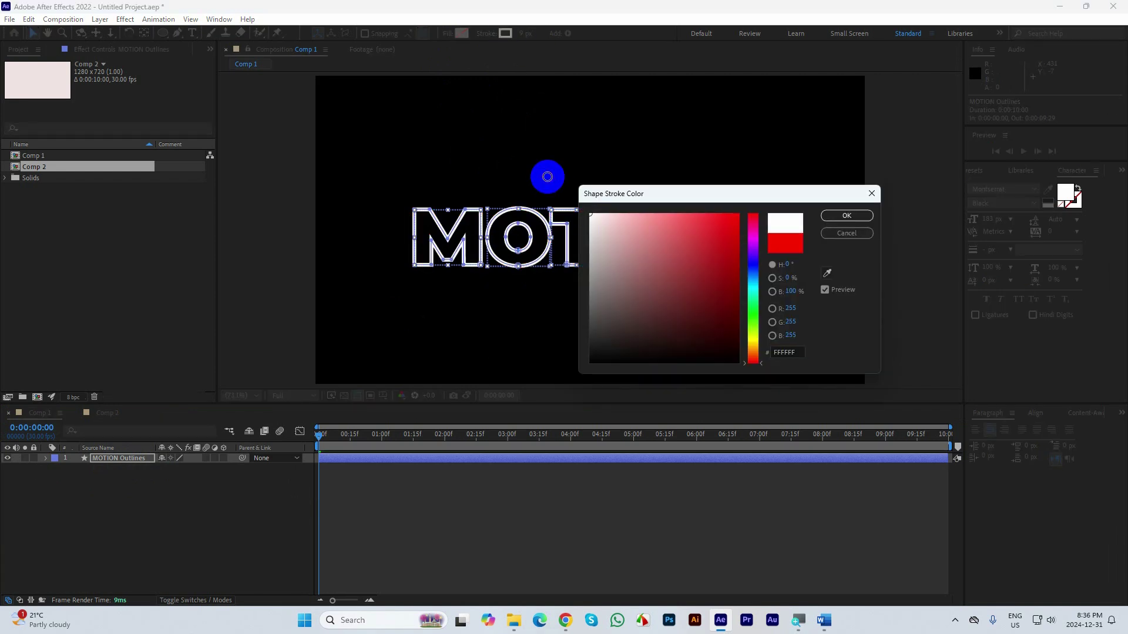
left_click(752, 303)
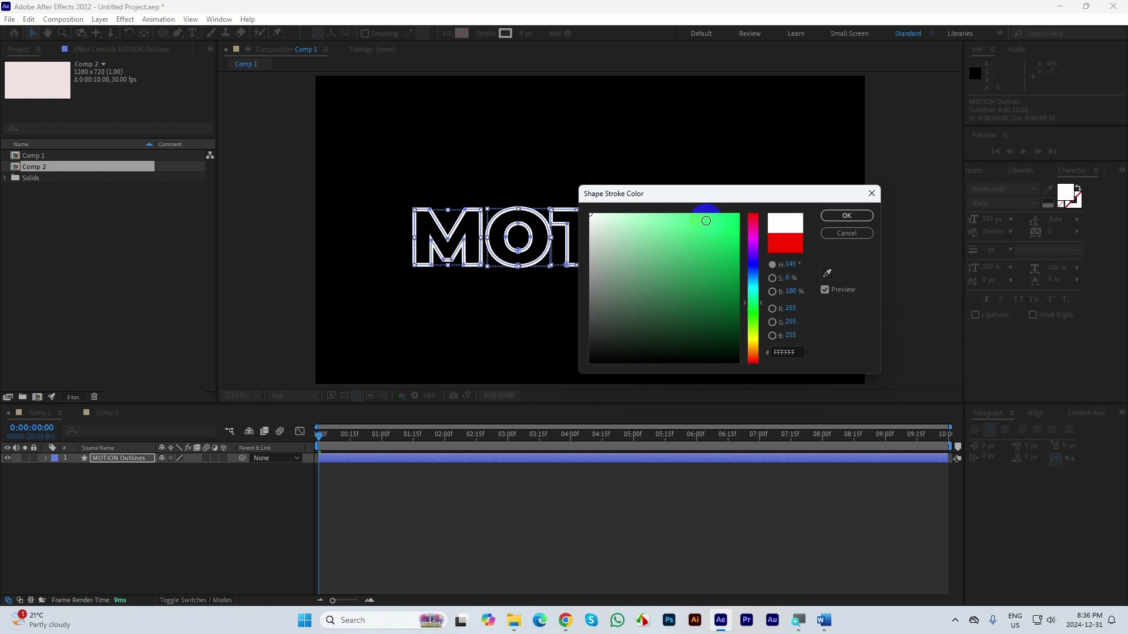
left_click(699, 216)
left_click(846, 216)
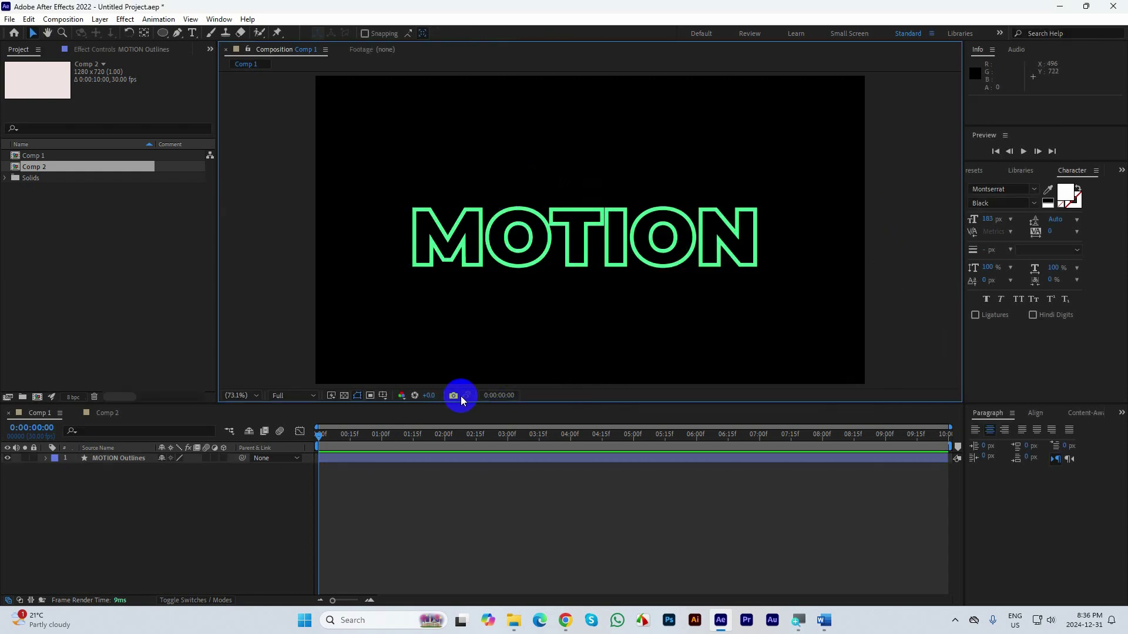
Step: Add Trim Paths to the MOTION Outlines layer and reveal its properties
left_click(47, 456)
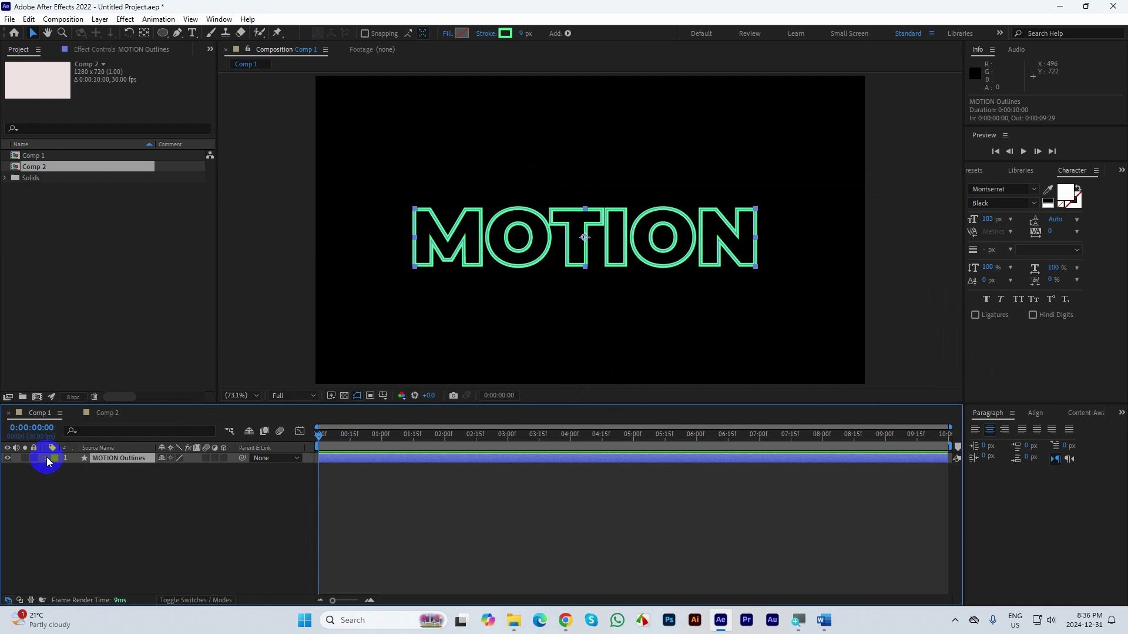
left_click(47, 456)
left_click(229, 469)
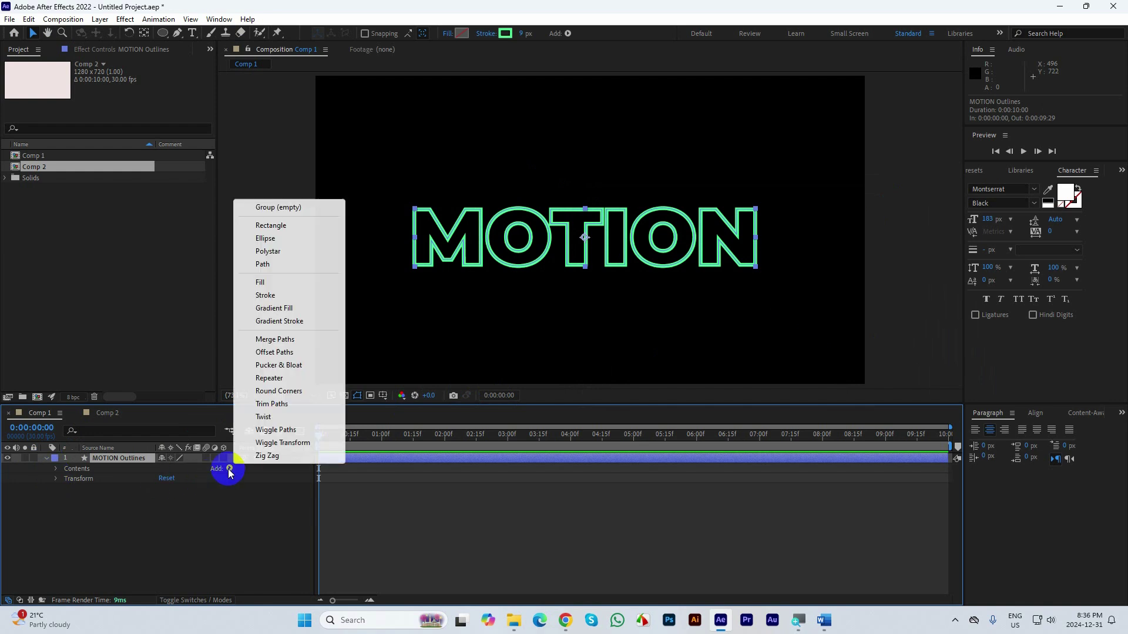
left_click(272, 405)
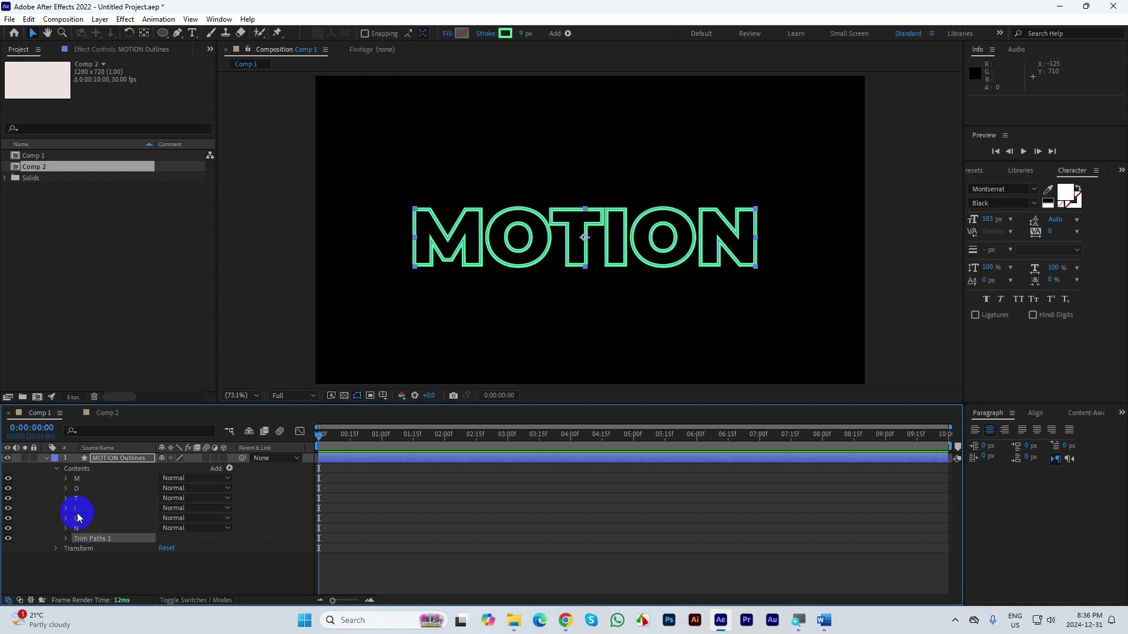
left_click(65, 538)
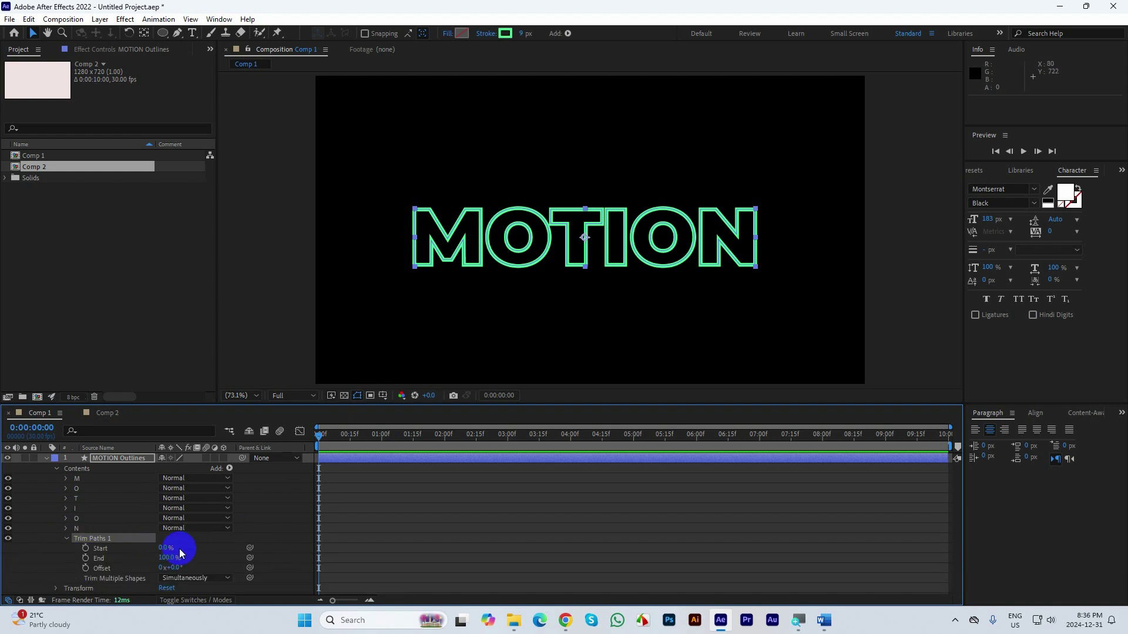
Step: Set a Trim Paths End keyframe of 0% at 0:00:00:05
mouse_move(169, 559)
left_mouse_down()
mouse_move(128, 564)
mouse_move(225, 554)
mouse_move(82, 550)
mouse_move(149, 548)
left_mouse_up()
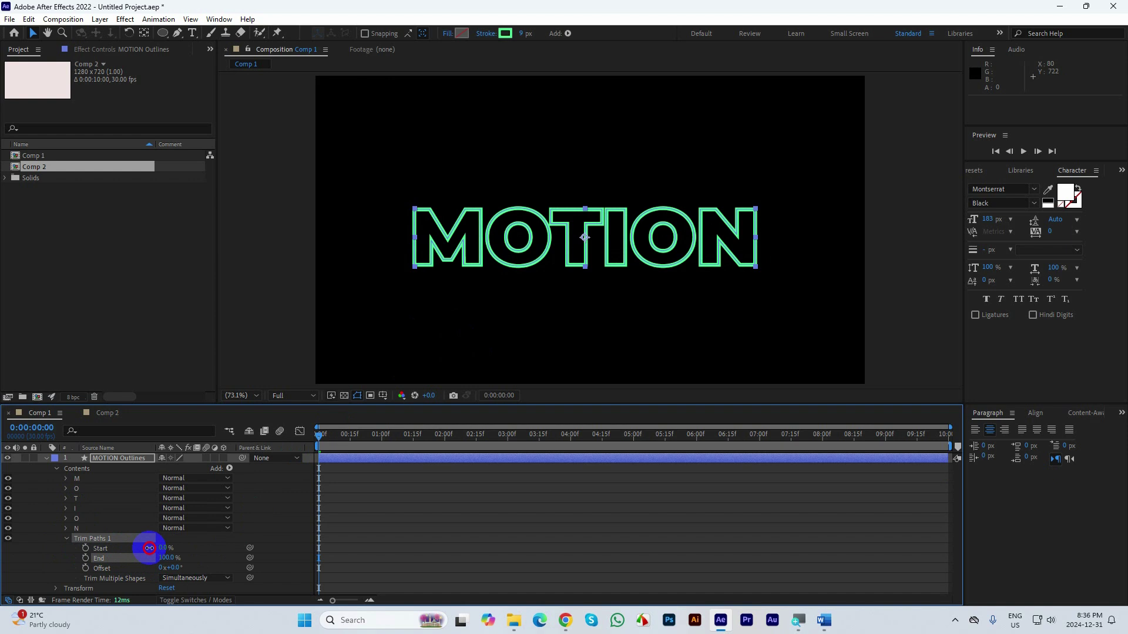
left_click_drag(149, 552, 176, 557)
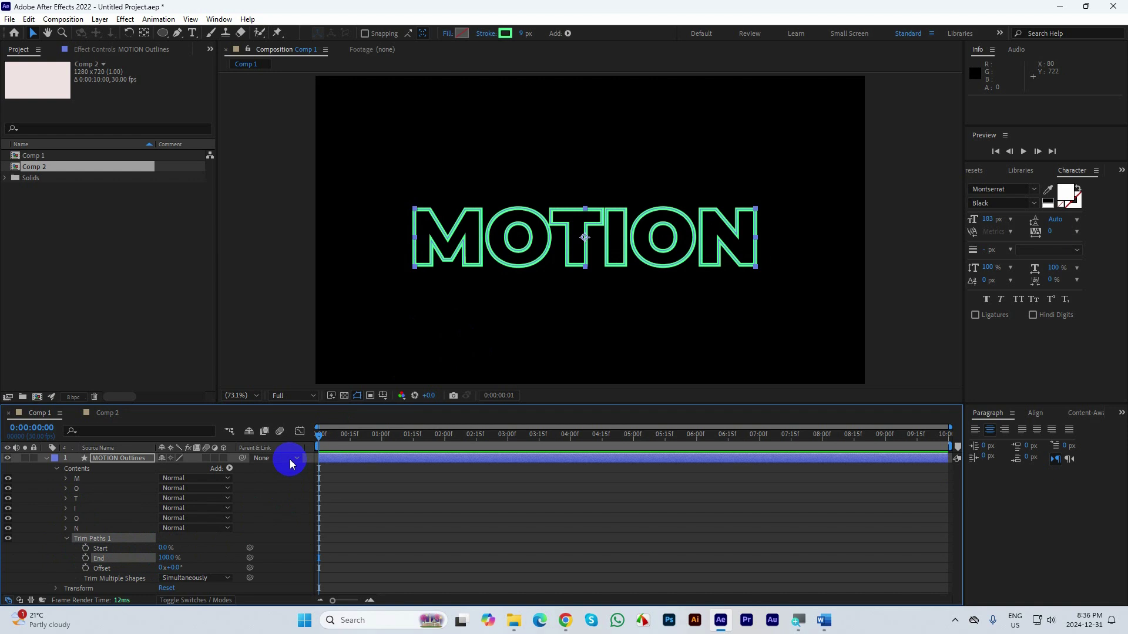
key("space")
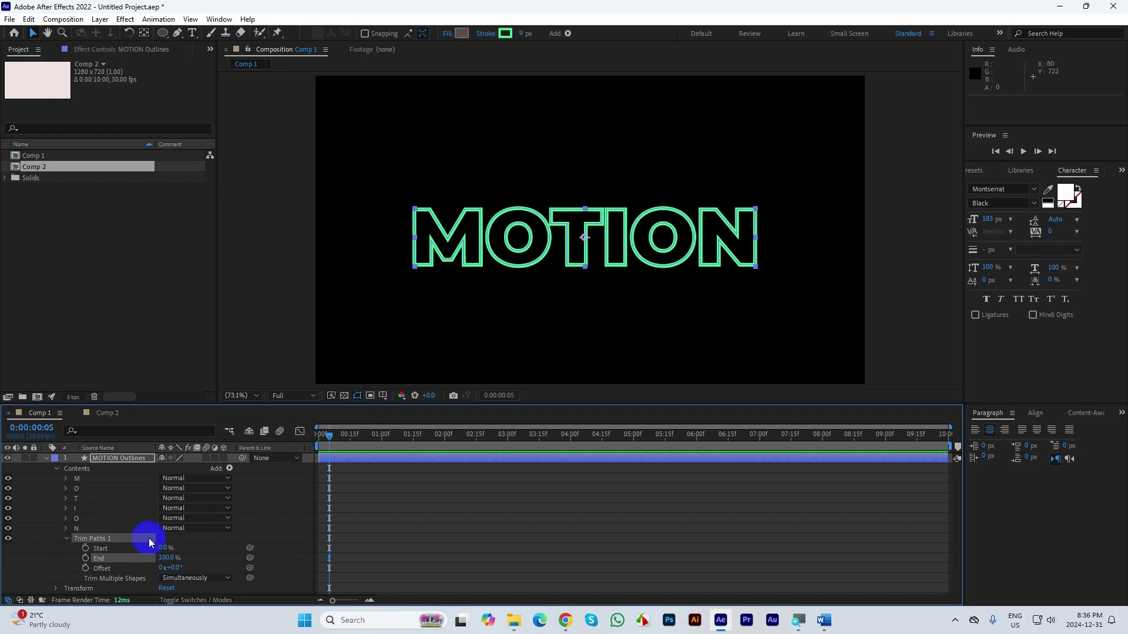
left_click(164, 559)
left_click(86, 558)
type("0")
key("Return")
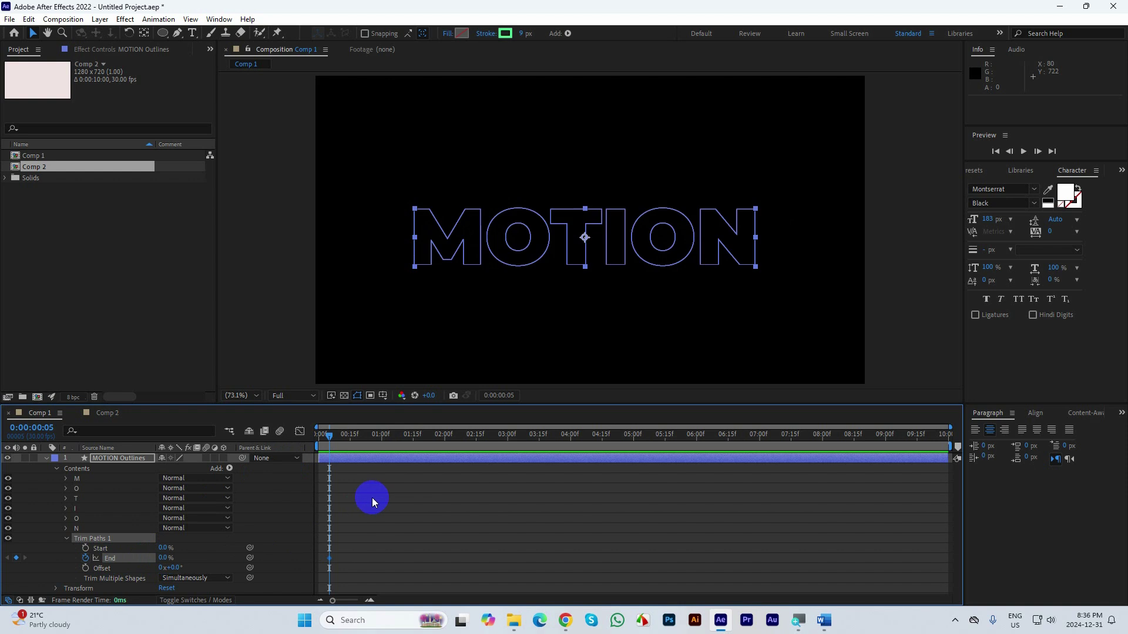
Step: Set the Trim Paths End to 100% at 0:00:01:05 and apply Easy Ease to both End keyframes
key("shift+Page_Down")
key("shift+Page_Down")
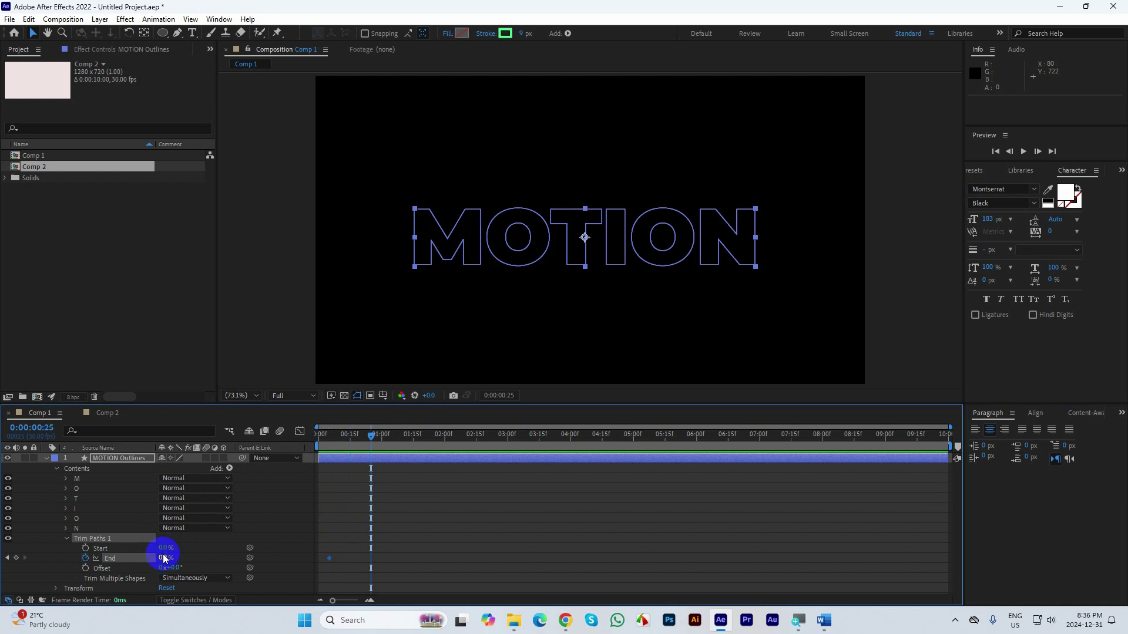
key("shift+Page_Down")
left_click_drag(165, 557, 289, 548)
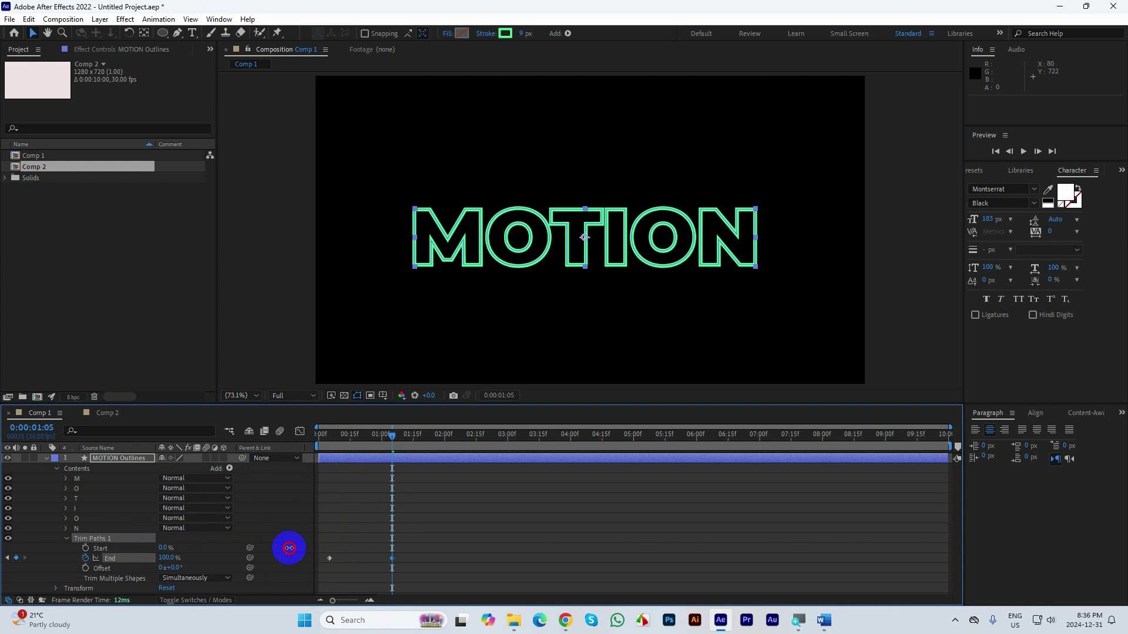
mouse_move(499, 553)
left_mouse_down()
mouse_move(327, 557)
mouse_move(314, 572)
left_mouse_up()
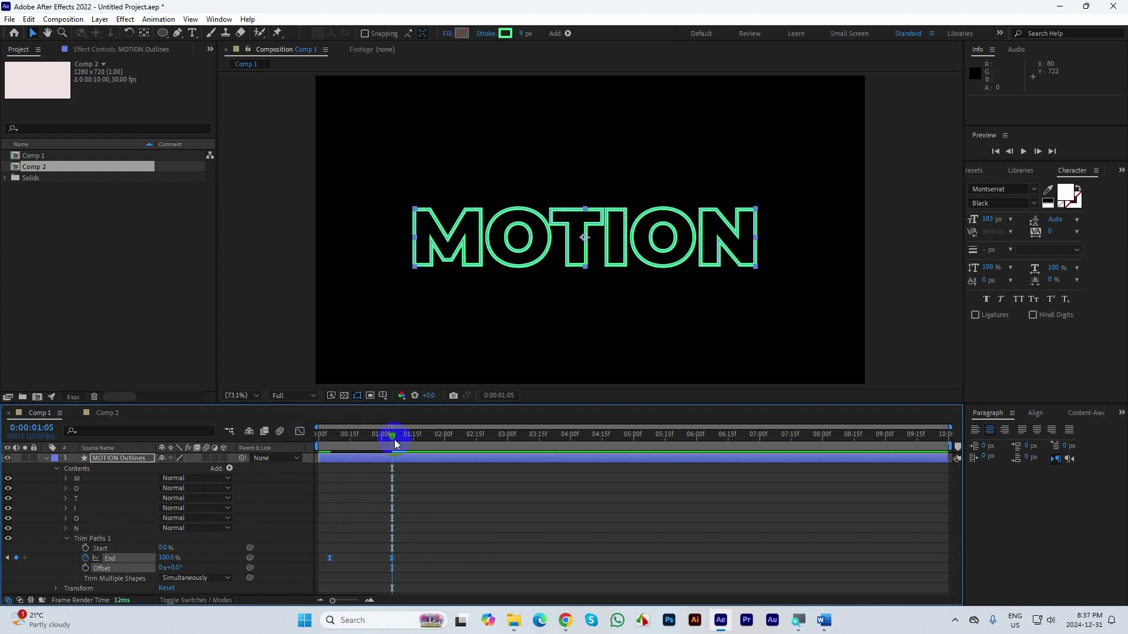
Step: Preview the simultaneous MOTION outline drawing from the start of Comp 1 and scrub back to about 0:00:00:25
left_click_drag(392, 435, 295, 452)
key("space")
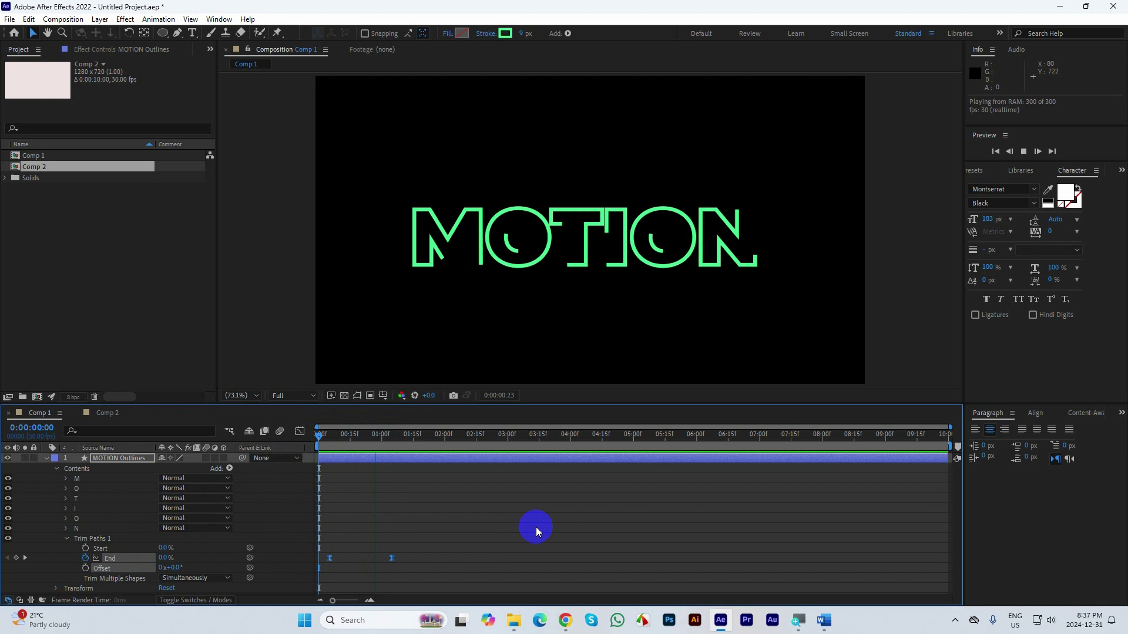
key("space")
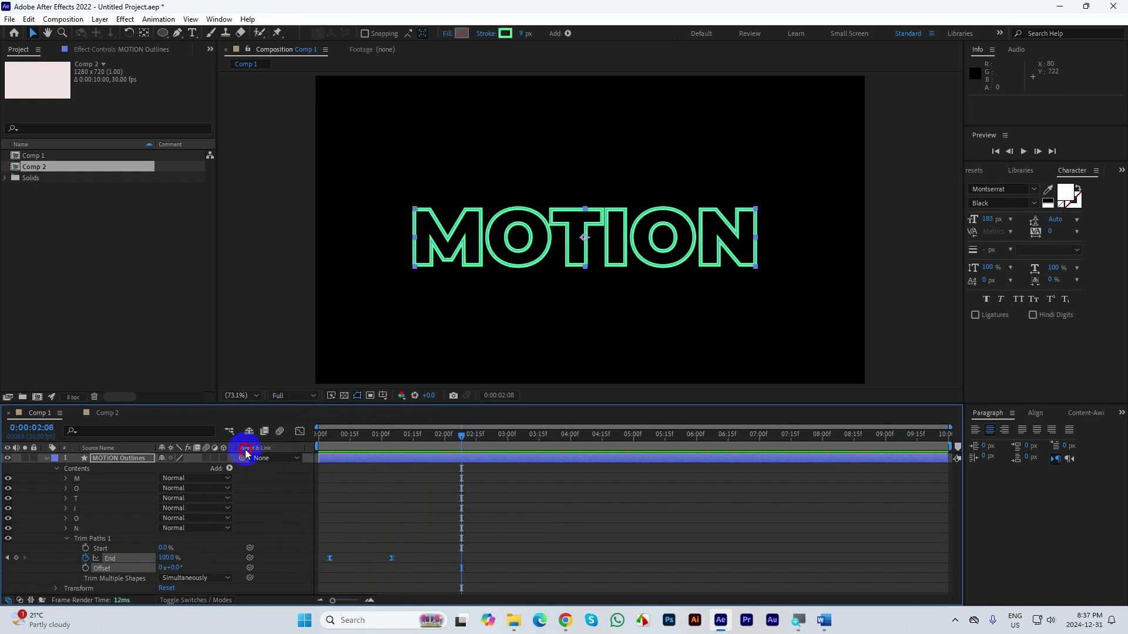
key("space")
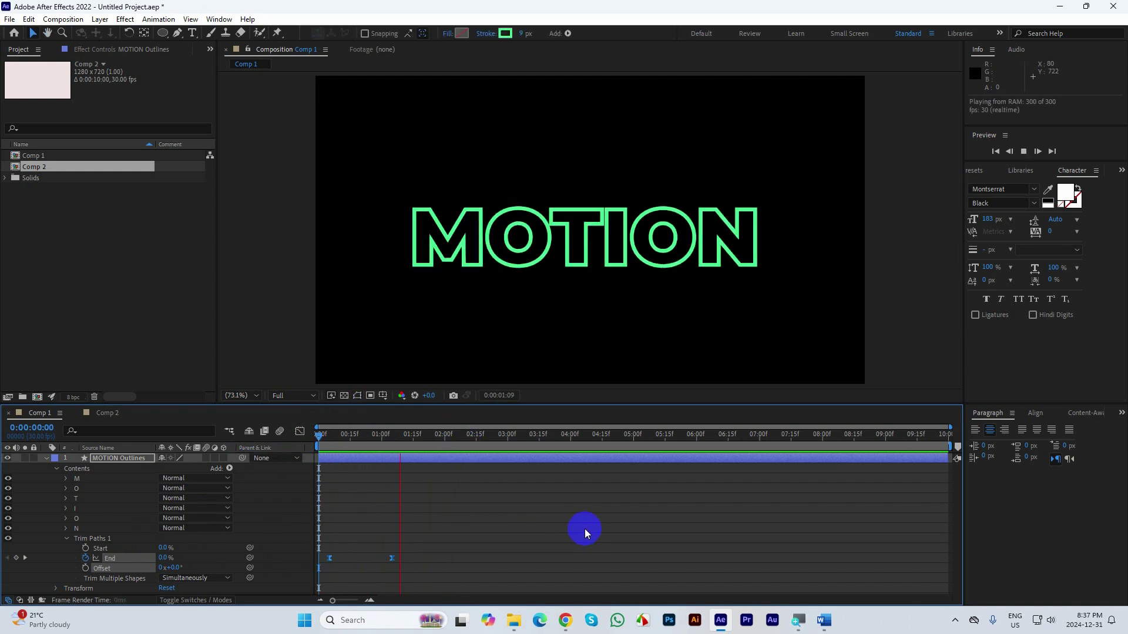
mouse_move(464, 433)
left_mouse_down()
mouse_move(334, 470)
mouse_move(372, 464)
left_mouse_up()
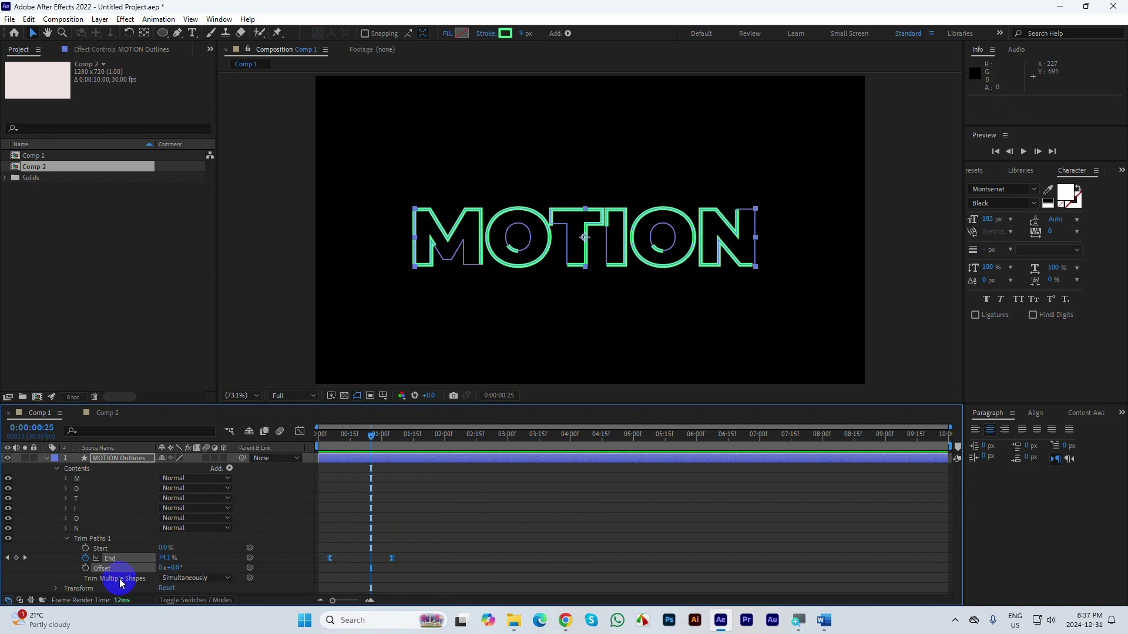
Step: Set Trim Multiple Shapes to Individually for the MOTION outlines and preview the letter-by-letter drawing
left_click(189, 581)
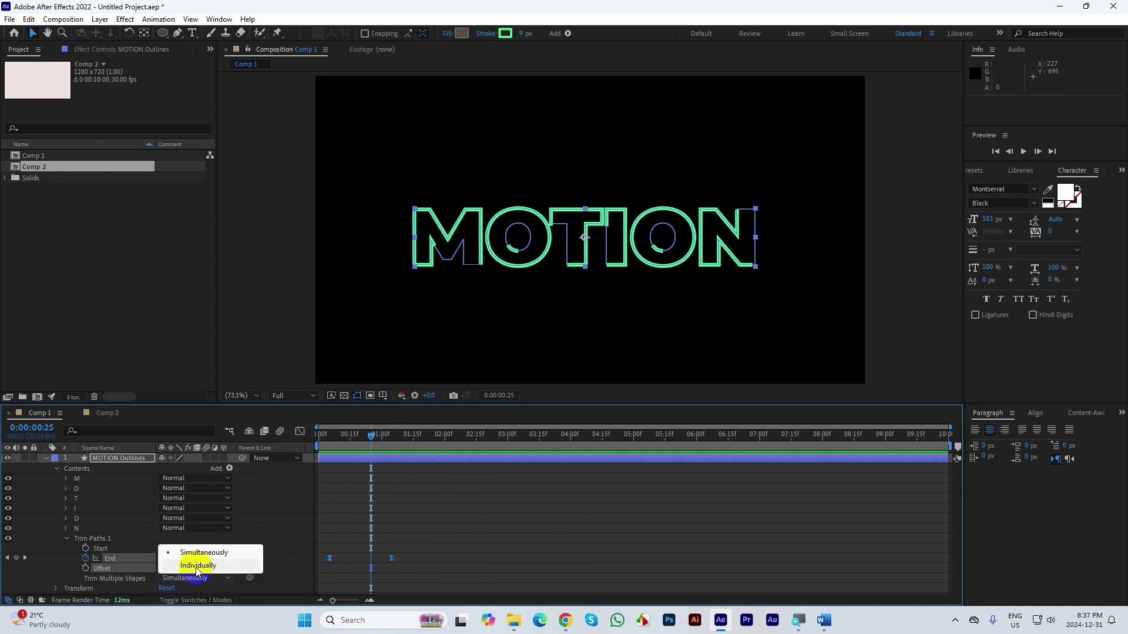
left_click(198, 566)
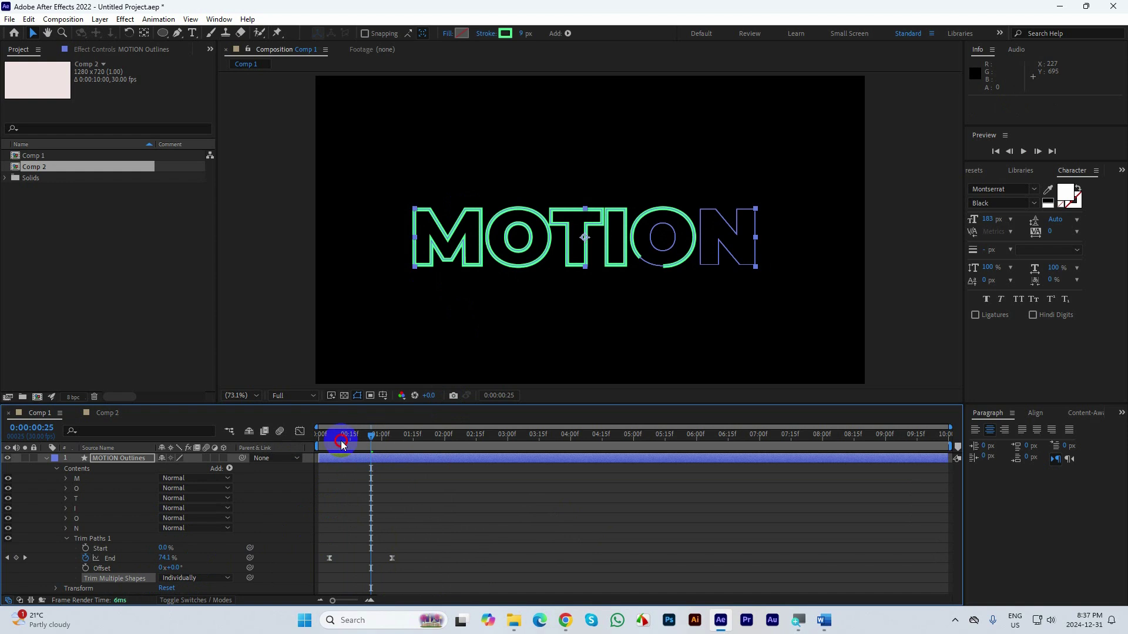
left_click_drag(340, 441, 317, 441)
key("space")
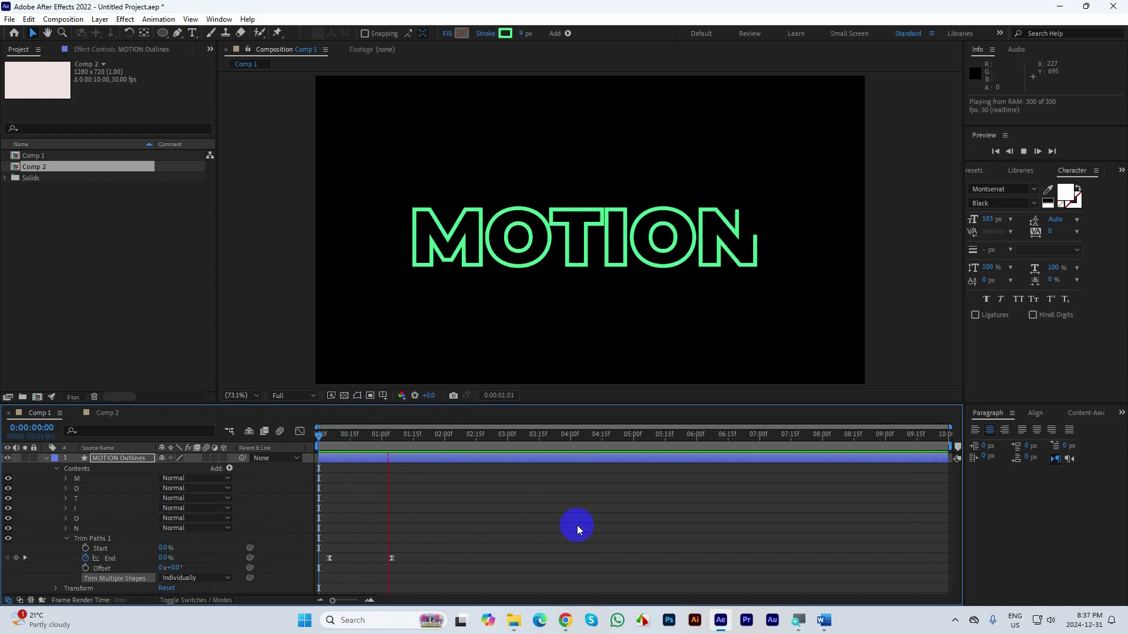
key("space")
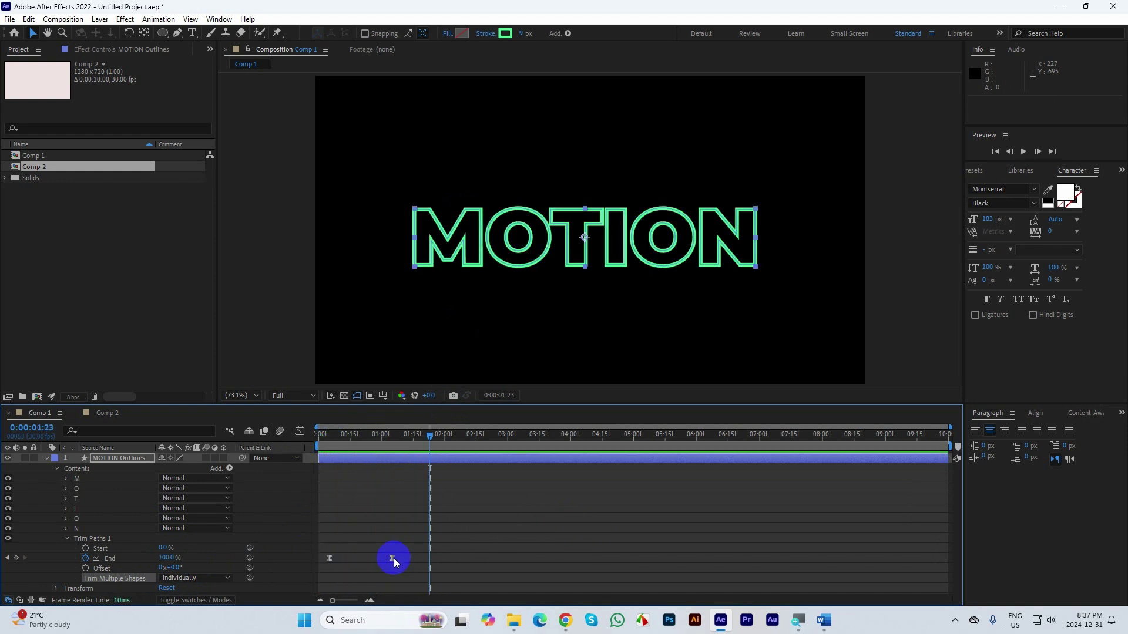
Step: Move the 100% Trim Paths End keyframe to 0:00:02:15 and preview the slower drawing from the start
left_click_drag(392, 558, 477, 562)
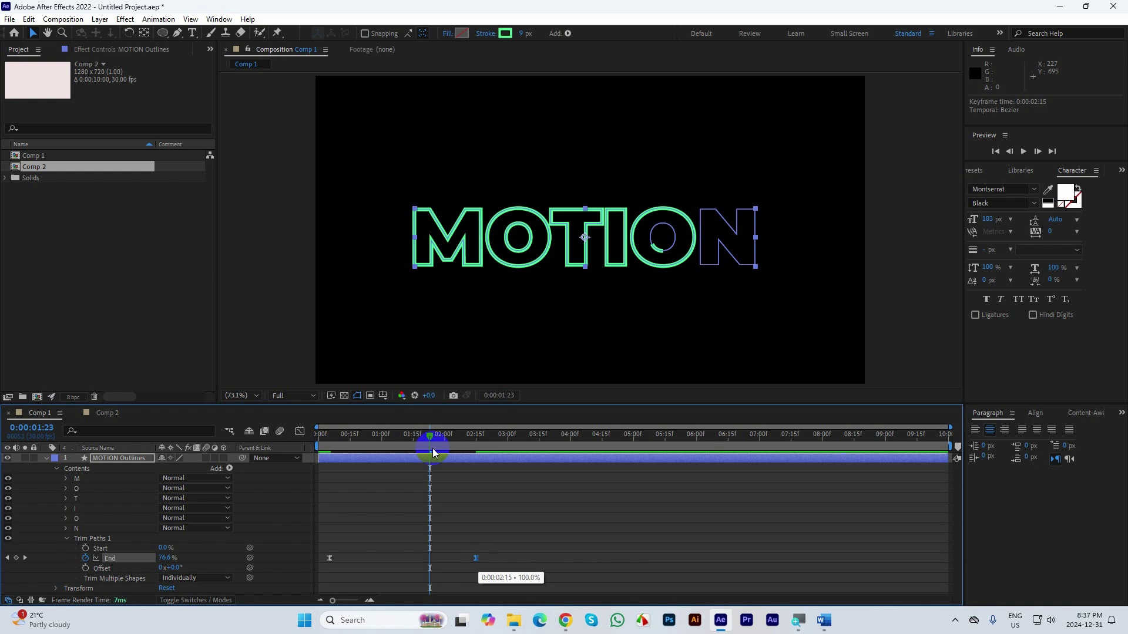
left_click_drag(430, 436, 319, 438)
key("space")
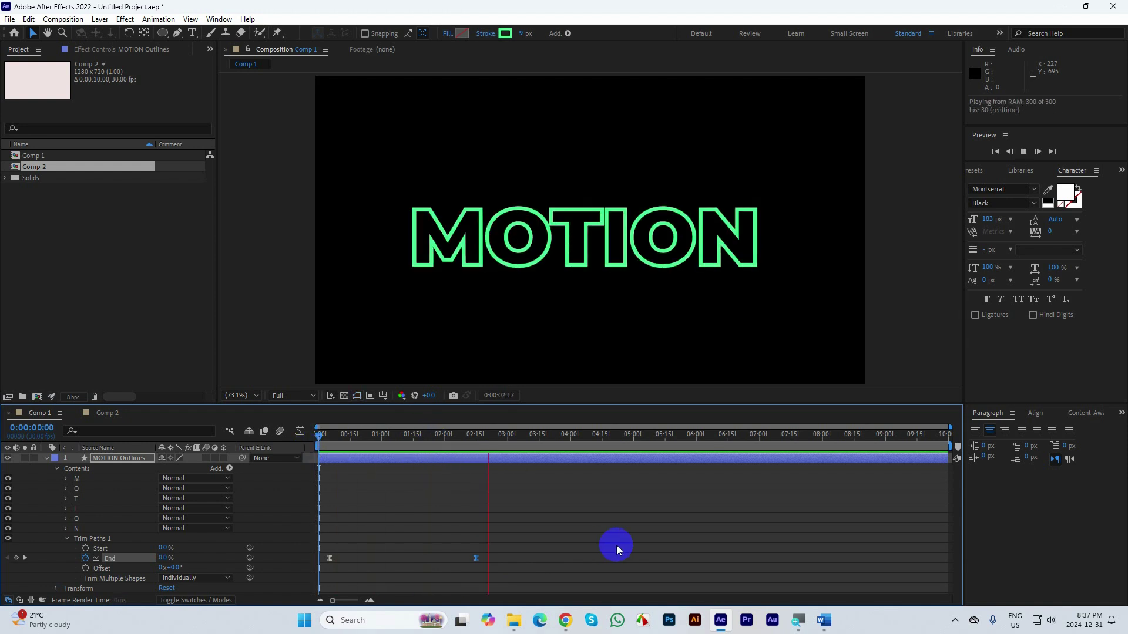
key("space")
key("space")
left_click(601, 565)
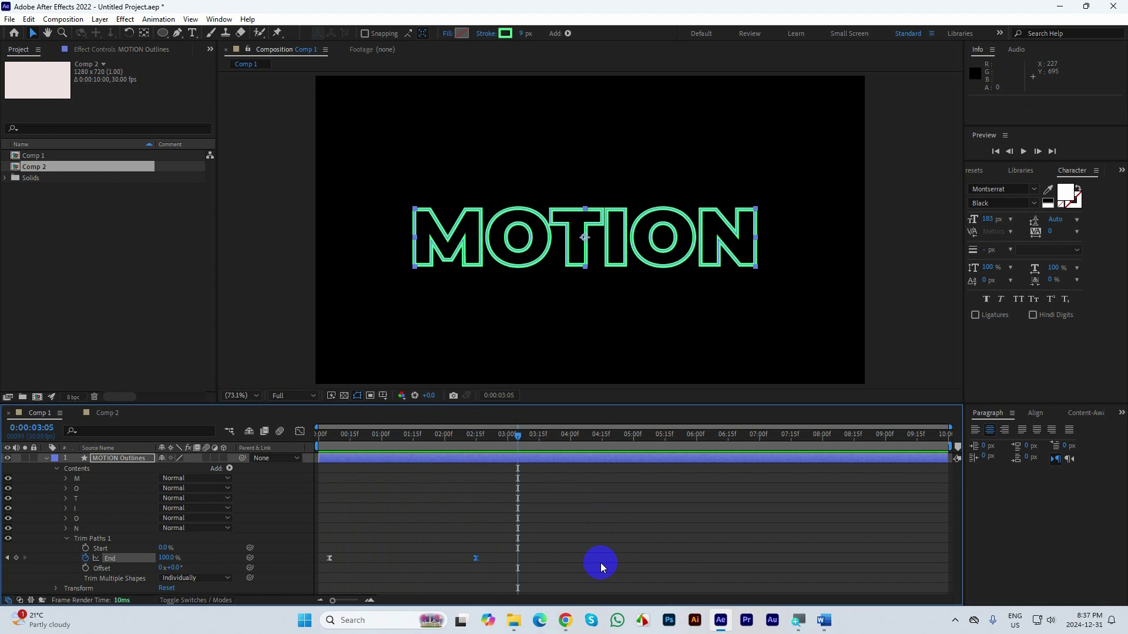
mouse_move(517, 435)
left_mouse_down()
mouse_move(300, 471)
mouse_move(317, 461)
mouse_move(455, 486)
left_mouse_up()
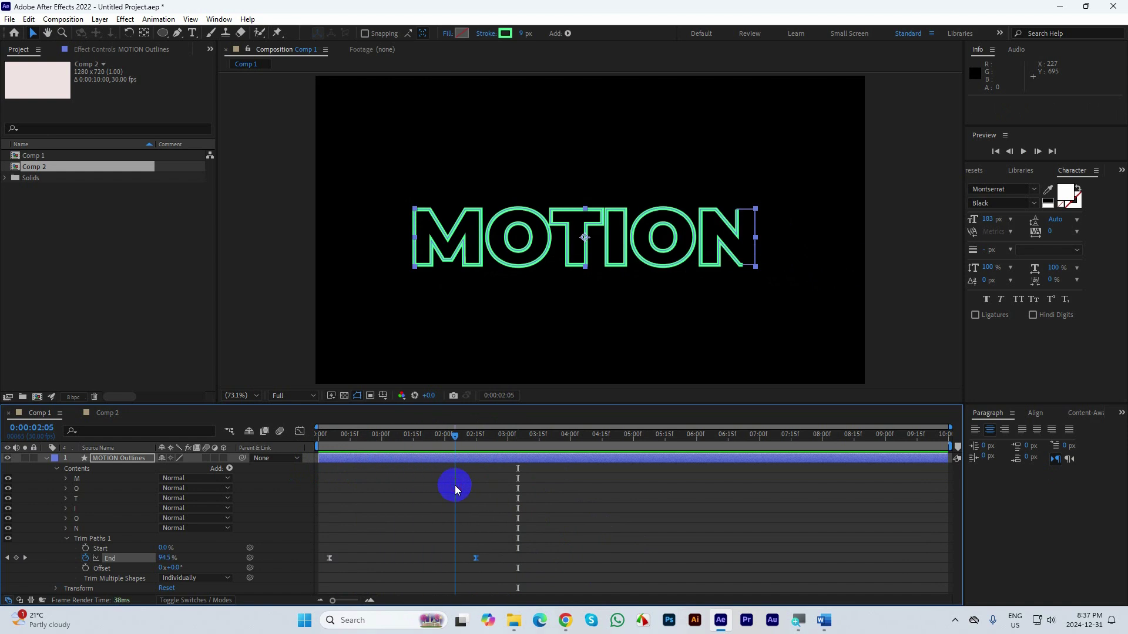
Step: Collapse and duplicate the MOTION Outlines layer, giving the copy a red F72222 stroke
left_click(47, 459)
left_click(395, 483)
left_click(378, 460)
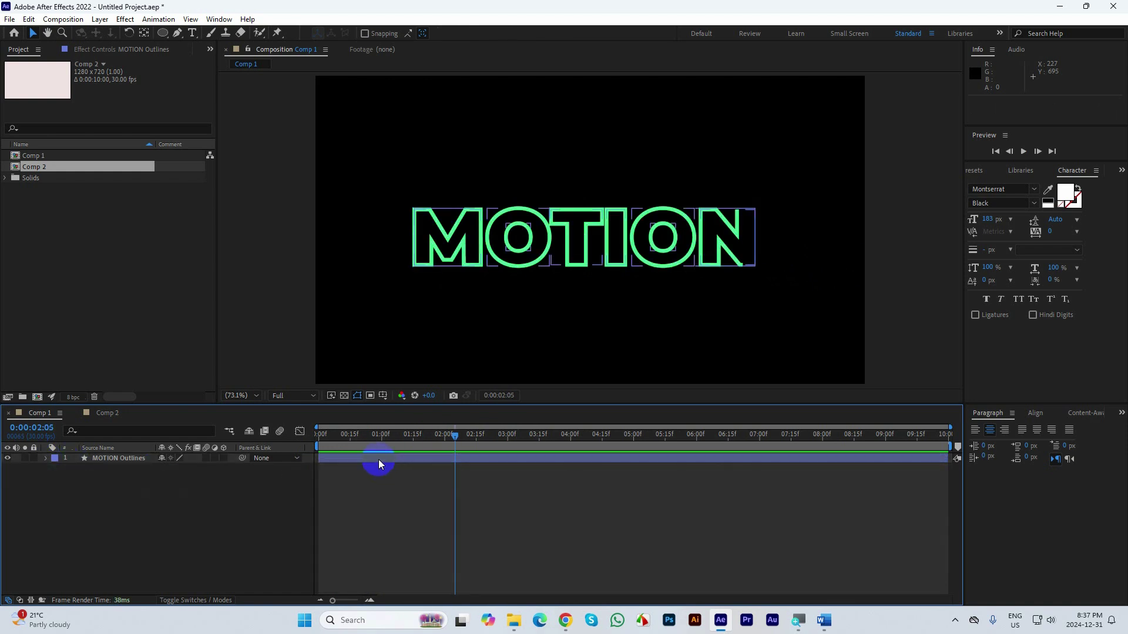
key("ctrl+d")
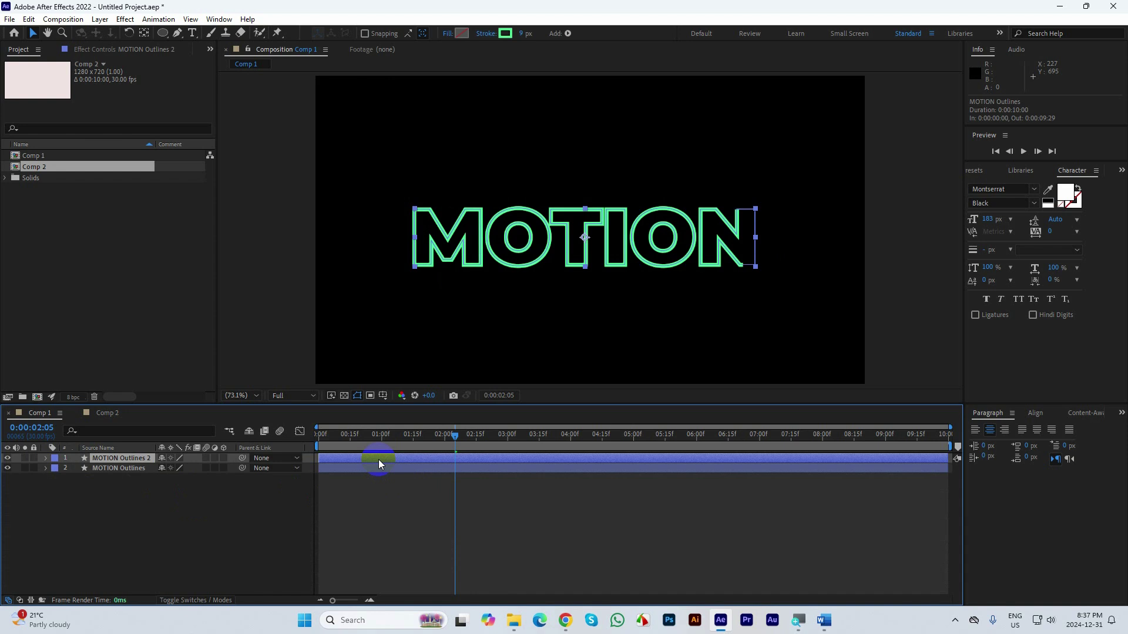
left_click(505, 34)
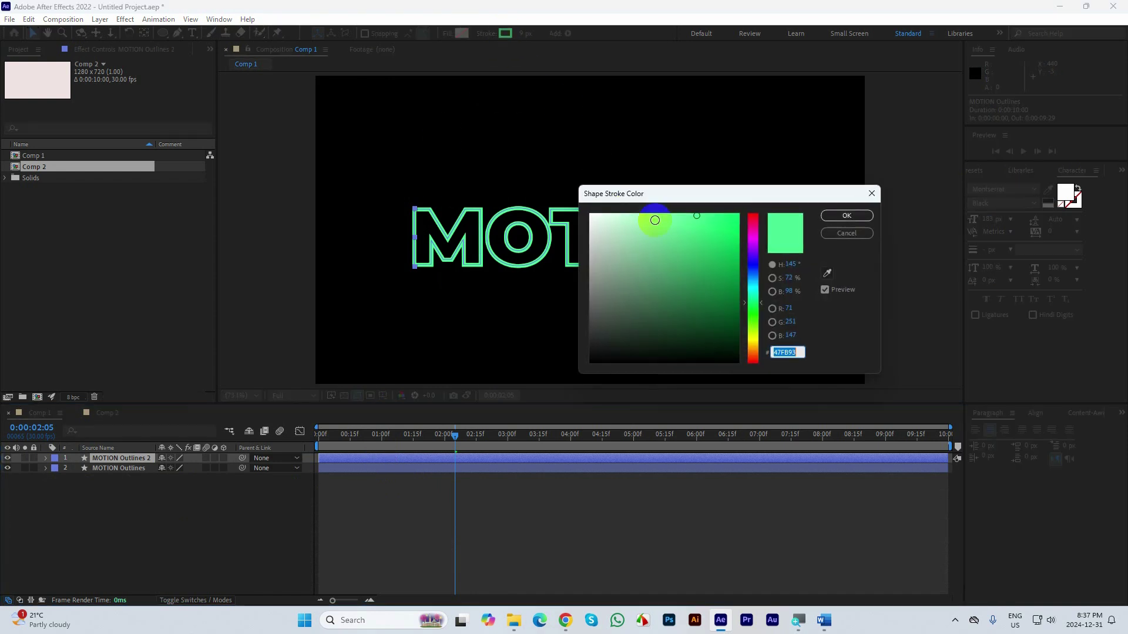
mouse_move(757, 265)
left_mouse_down()
mouse_move(748, 213)
mouse_move(718, 218)
left_mouse_up()
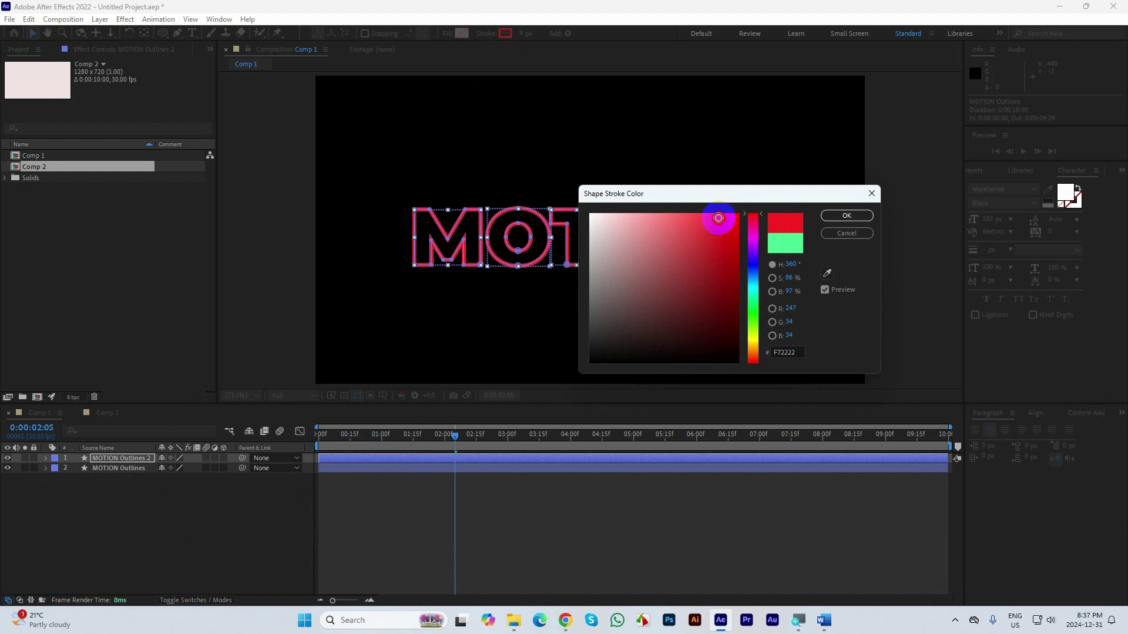
left_click(842, 222)
Step: Shift both End keyframes of the red outline copy so the first sits at 0:00:00:17, and preview the offset
left_click(401, 456)
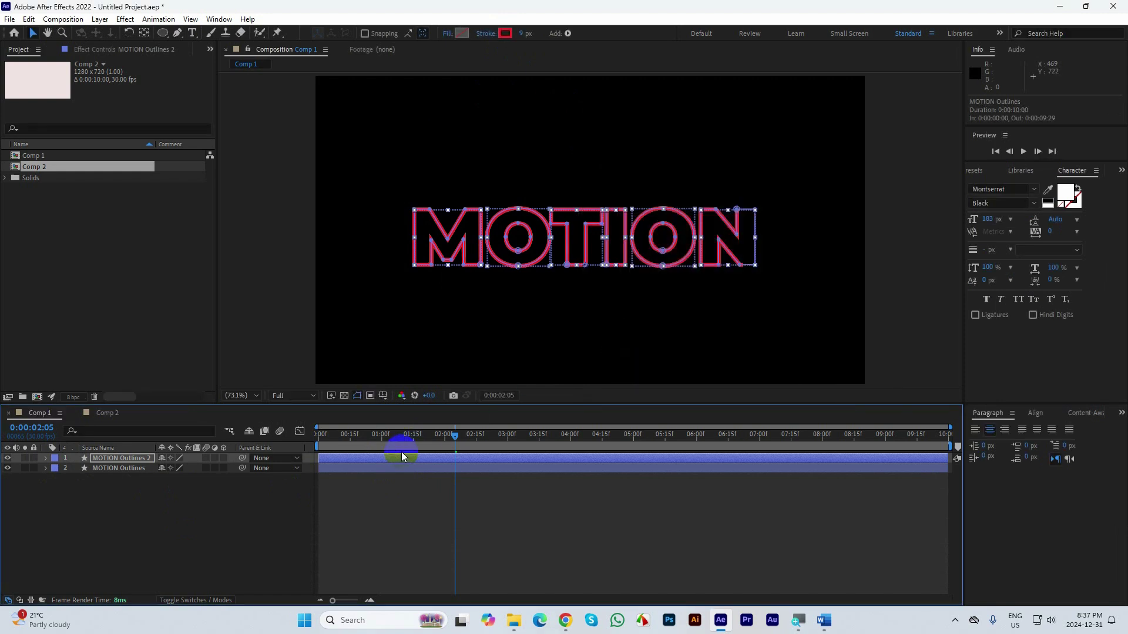
key("u")
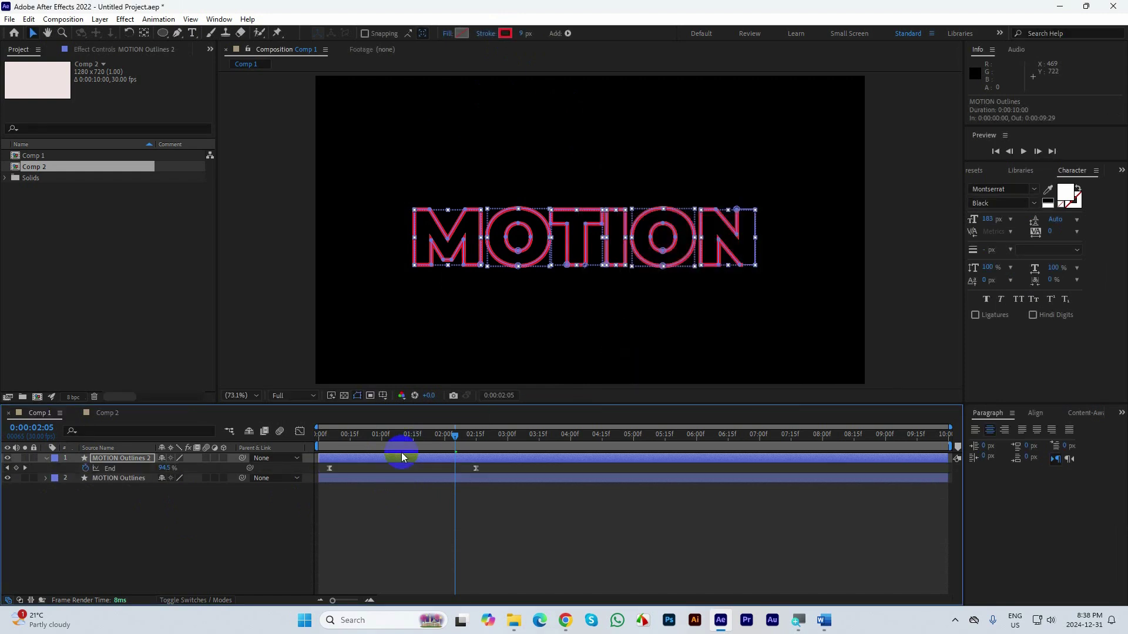
left_click_drag(496, 468, 355, 464)
left_click_drag(431, 440, 311, 438)
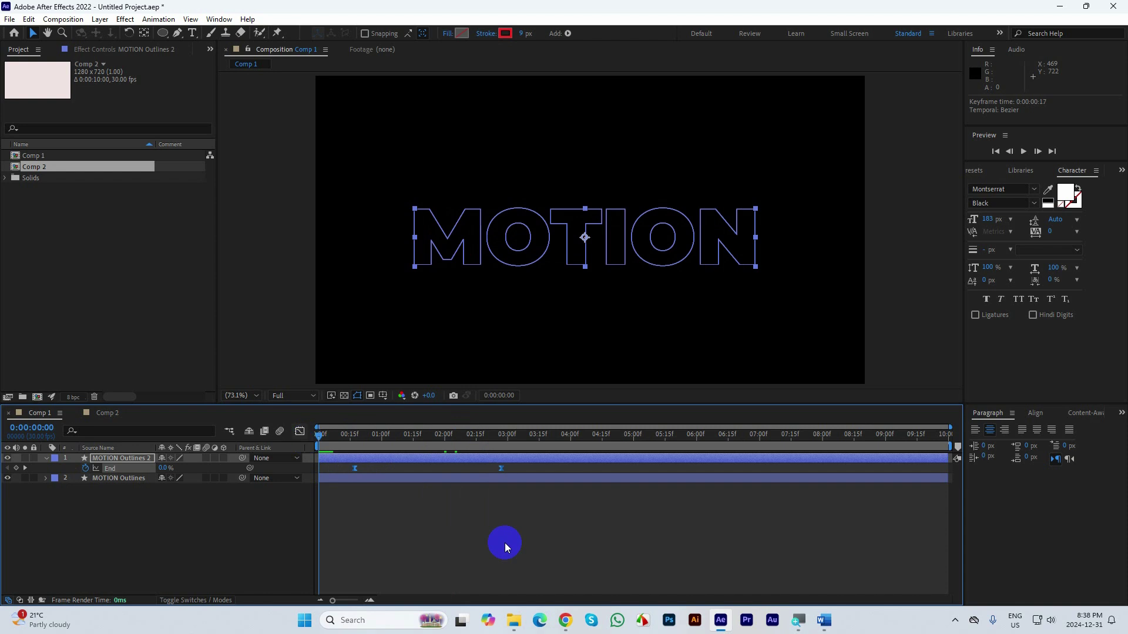
key("space")
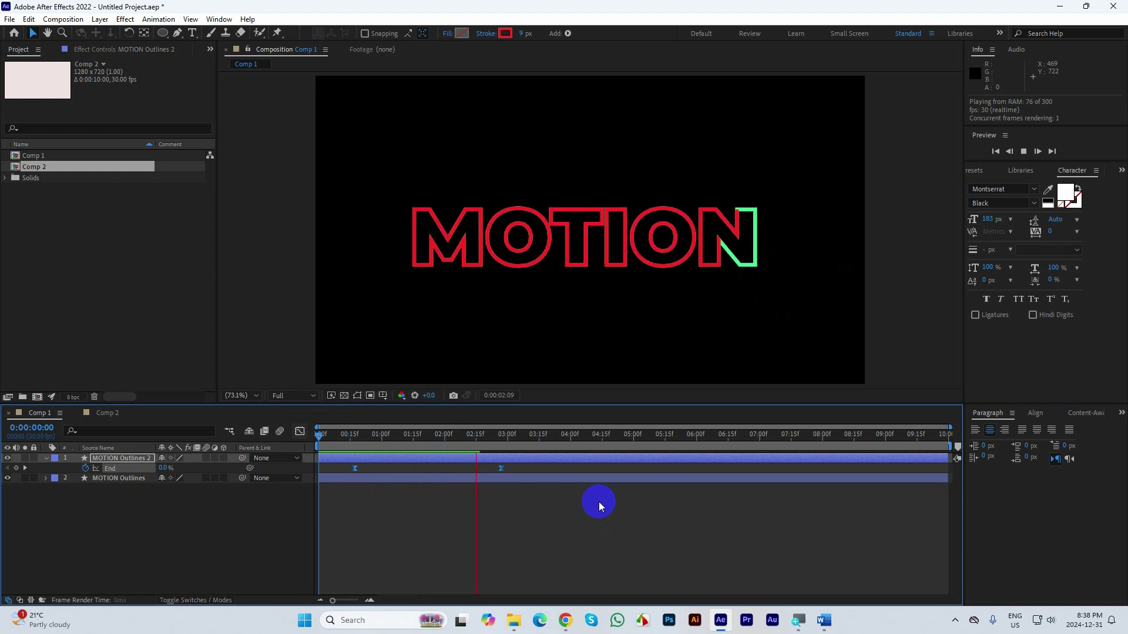
Step: Duplicate the red MOTION outline layer and give the new copy a white FFFFFF stroke
left_click(448, 457)
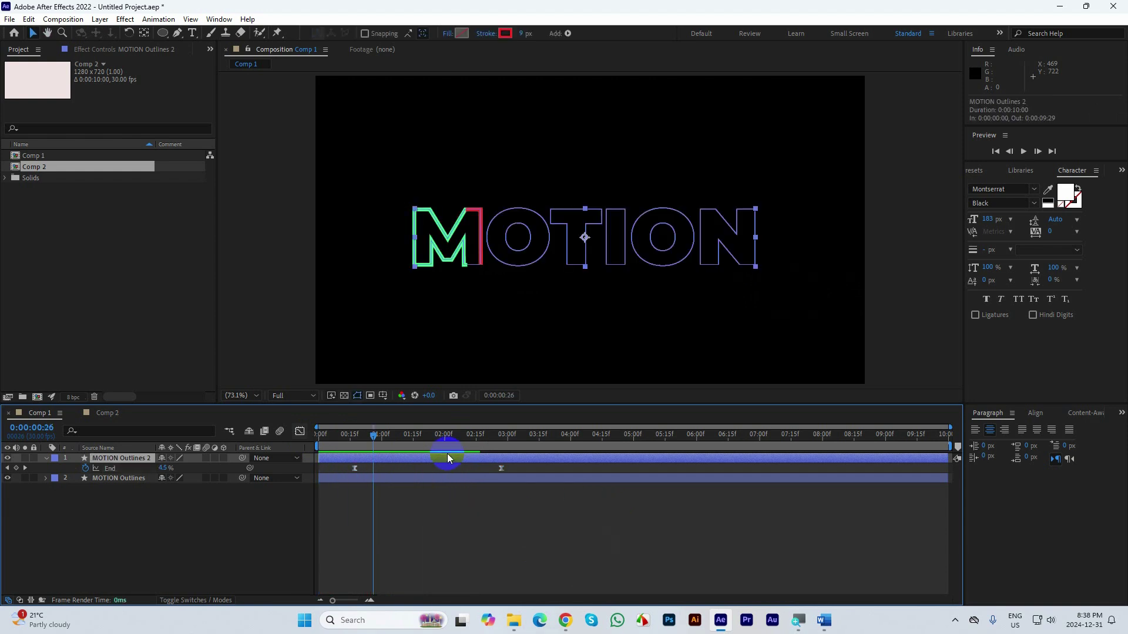
key("ctrl+d")
left_click(505, 33)
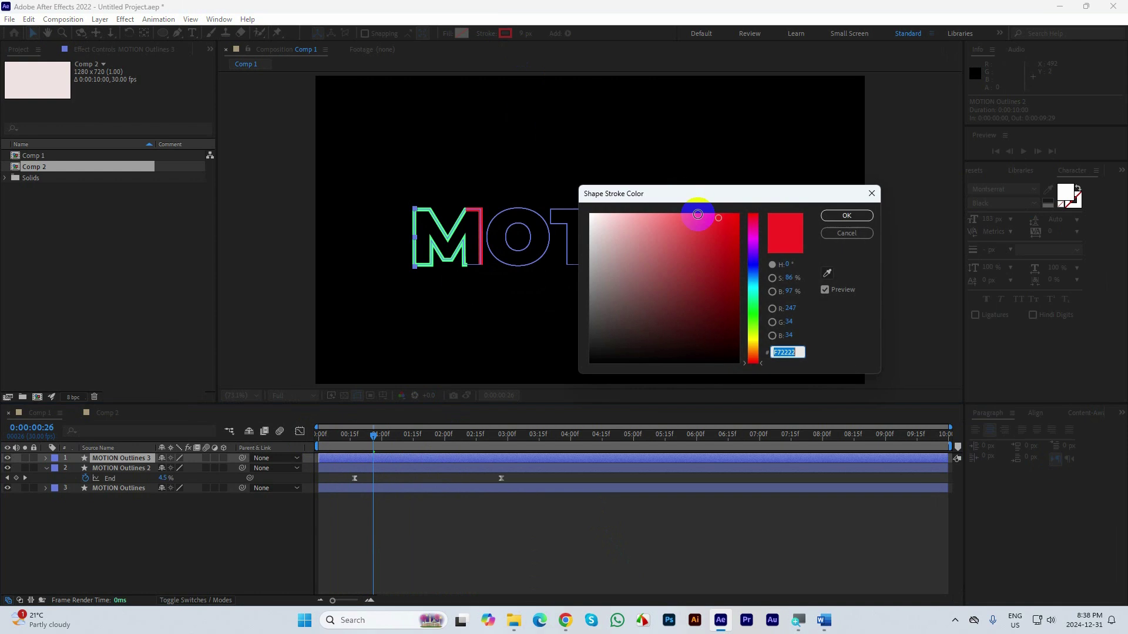
mouse_move(746, 295)
left_mouse_down()
mouse_move(748, 319)
mouse_move(752, 220)
mouse_move(754, 348)
mouse_move(756, 250)
left_mouse_up()
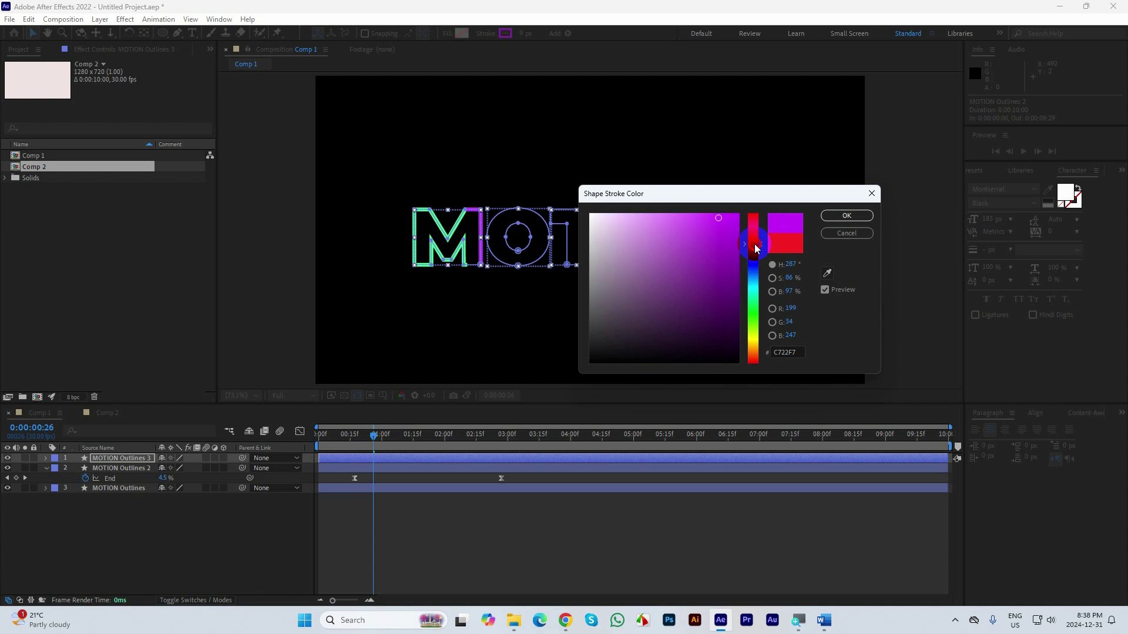
left_click_drag(649, 231, 559, 188)
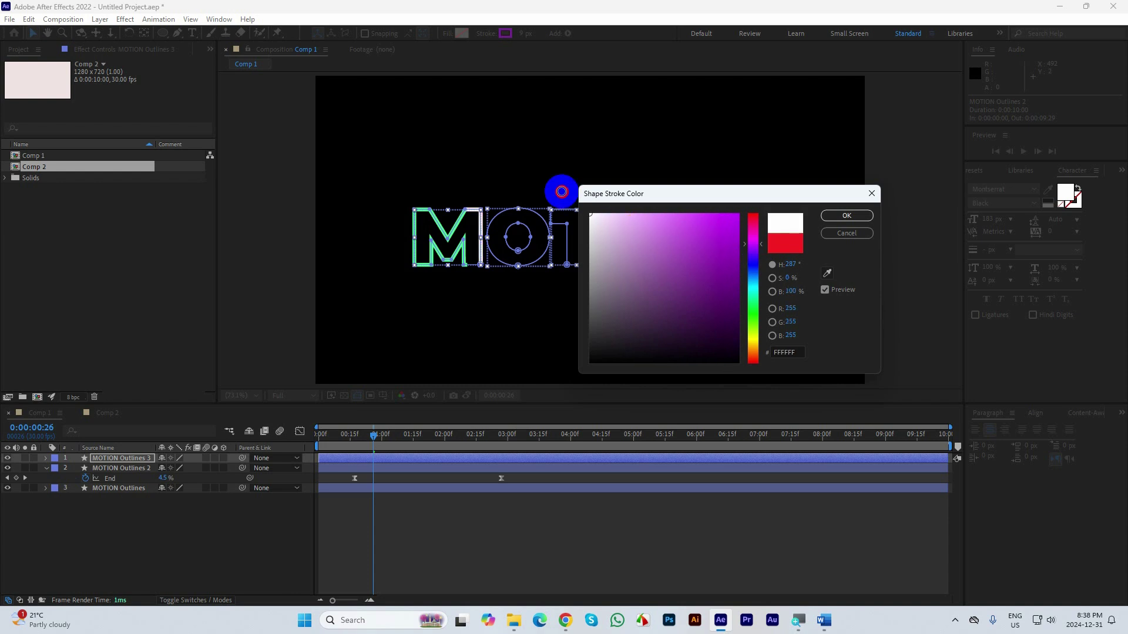
left_click(825, 226)
Step: Shift both End keyframes of the white outline copy so the last sits at 0:00:03:06, and preview the three-colour drawing
key("u")
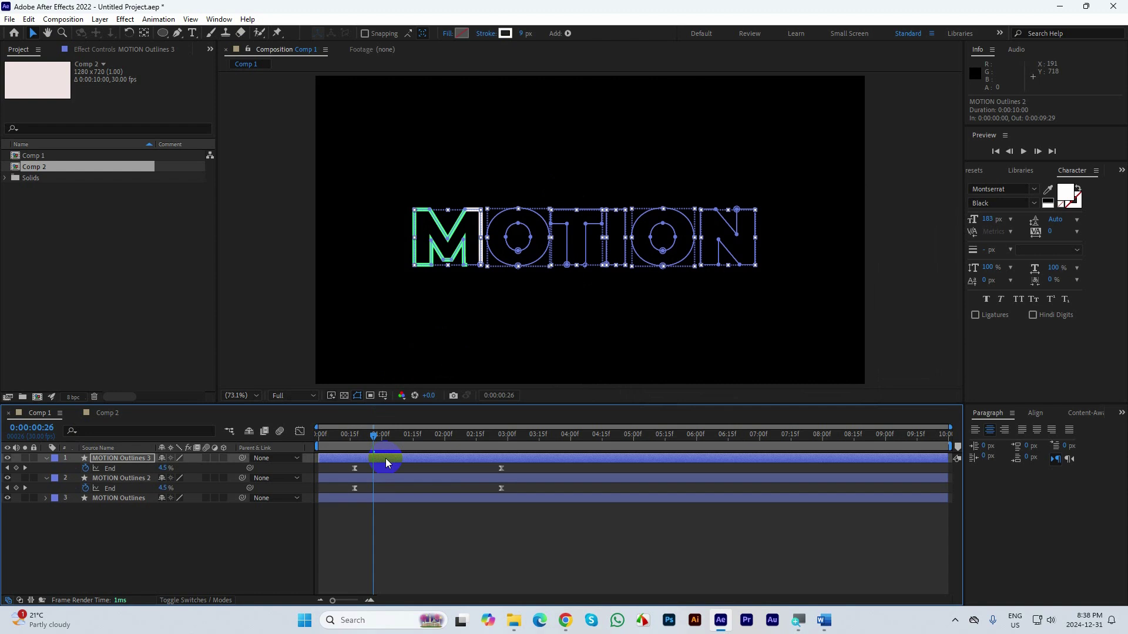
left_click_drag(344, 467, 519, 467)
left_click_drag(334, 431, 319, 433)
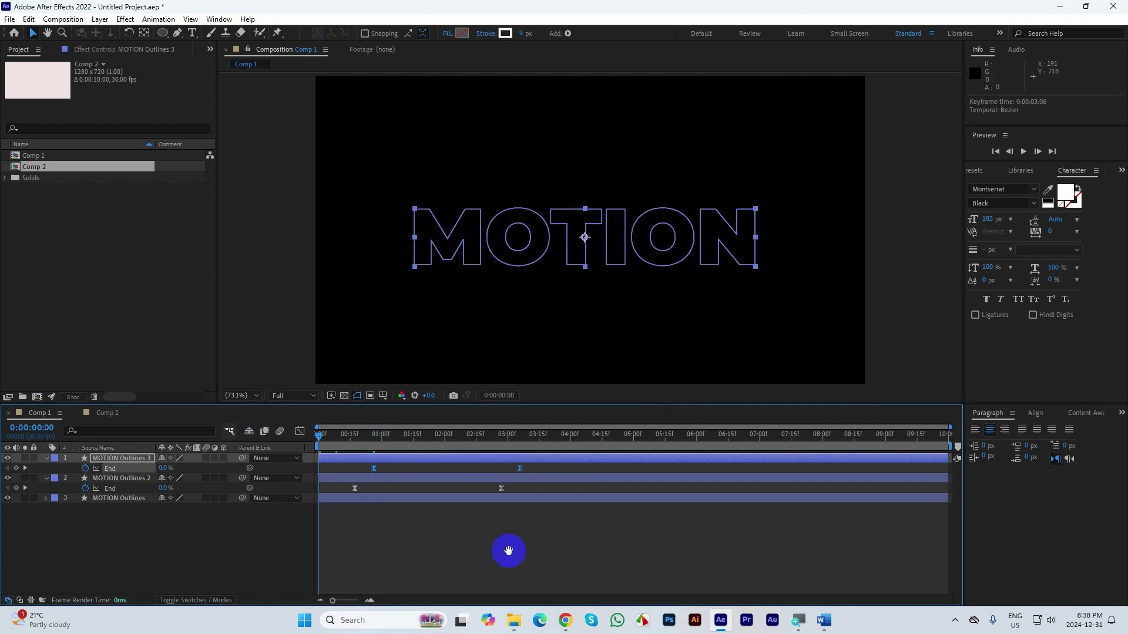
key("space")
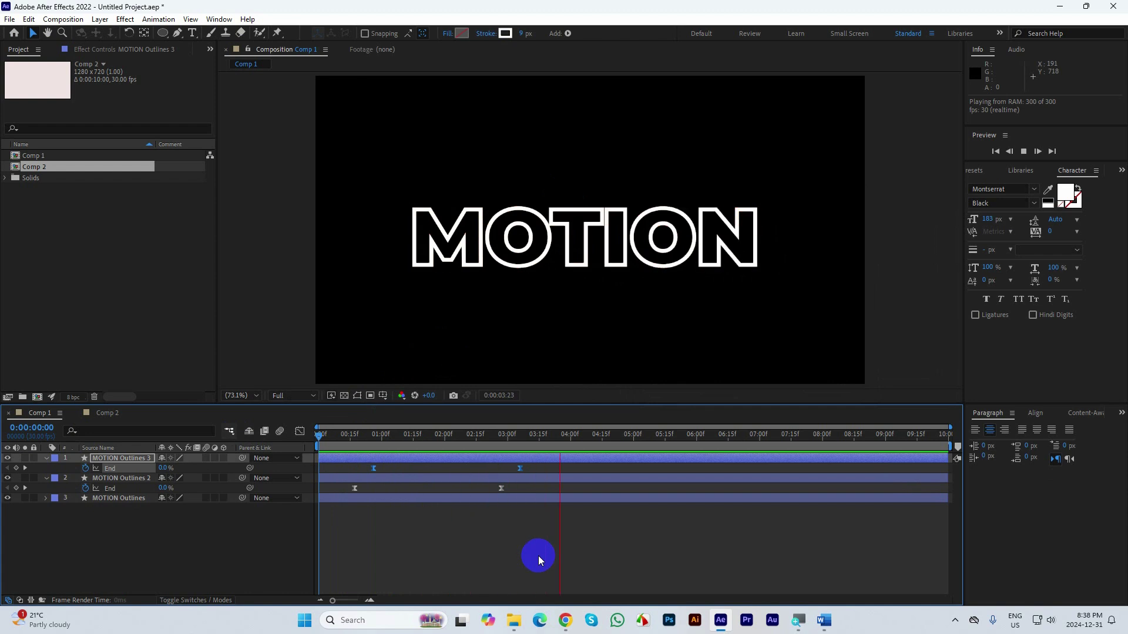
key("space")
Step: End the Comp 1 work area at about 4 seconds, preview the shortened loop, and collapse the white outline layer
key("n")
key("space")
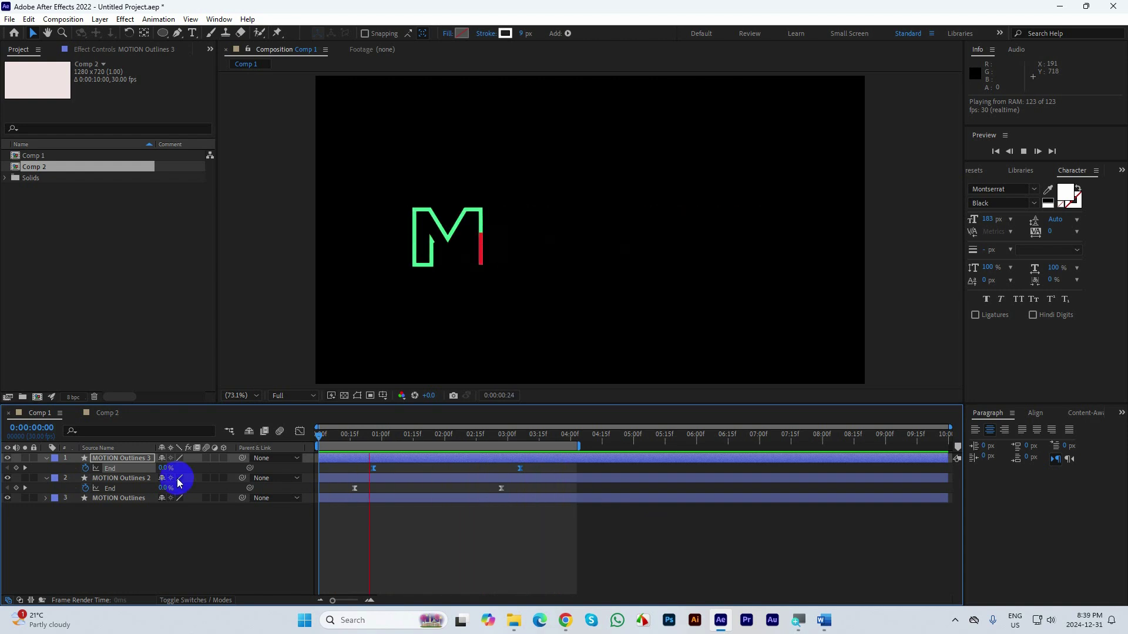
key("space")
left_click(45, 459)
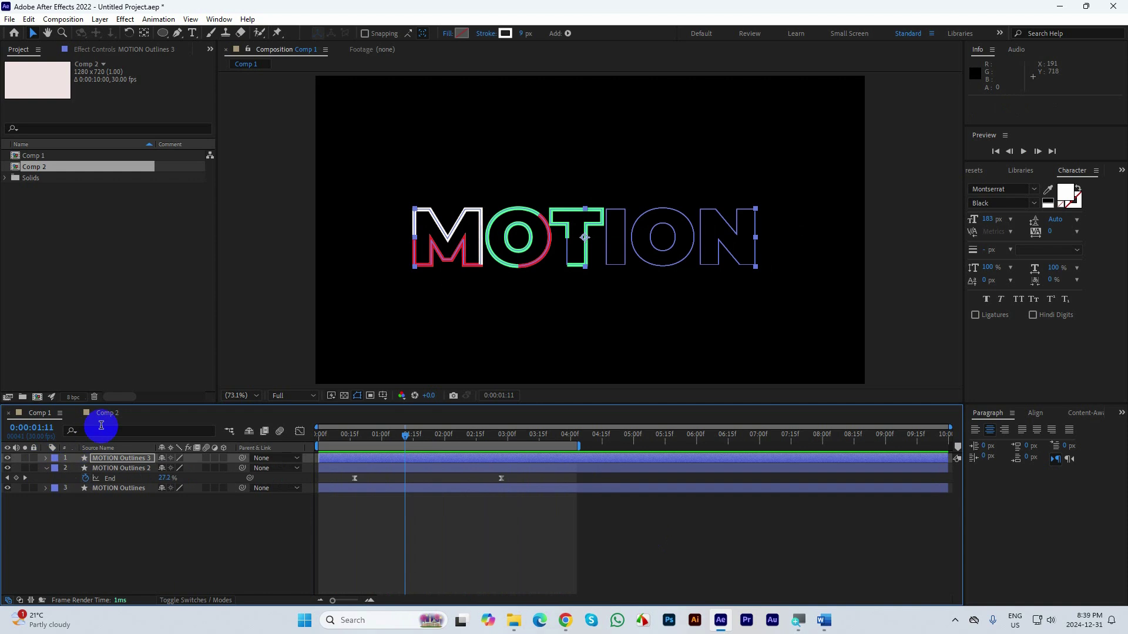
Step: Switch to Comp 2 and set its composition background colour to black
left_click(107, 413)
key("ctrl+k")
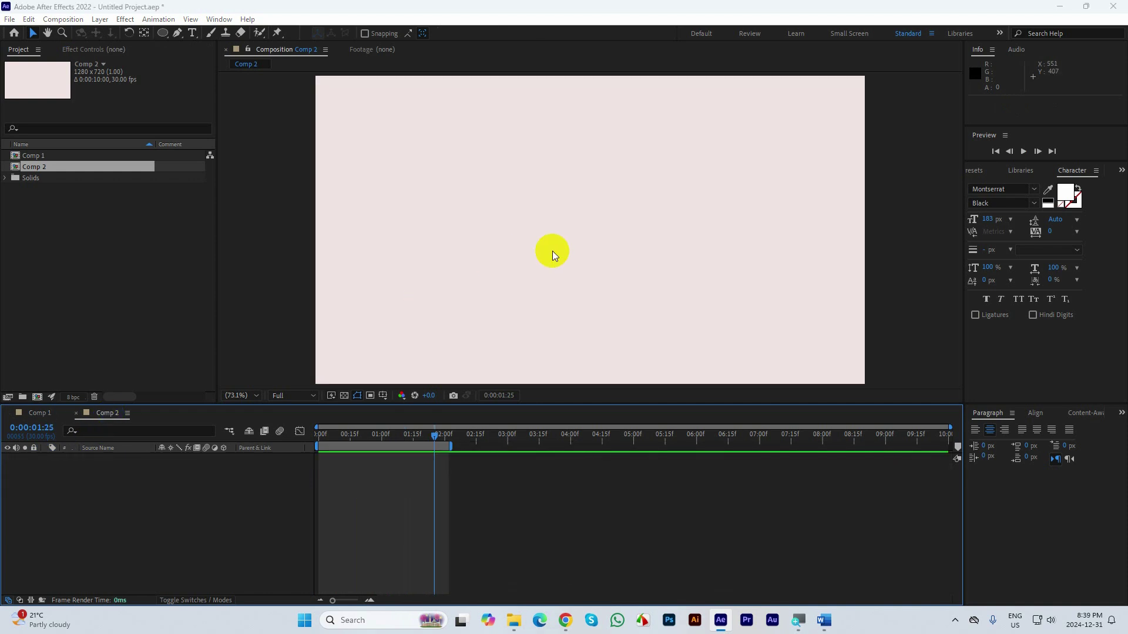
left_click(478, 378)
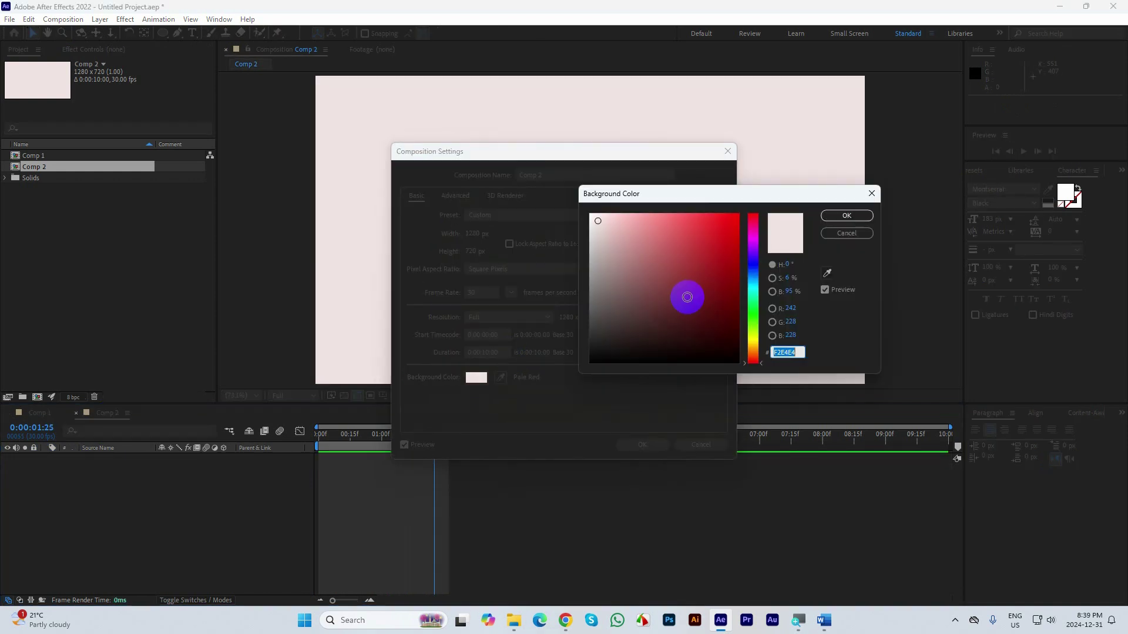
mouse_move(693, 285)
left_mouse_down()
mouse_move(707, 330)
mouse_move(692, 347)
mouse_move(594, 363)
left_mouse_up()
left_click(838, 221)
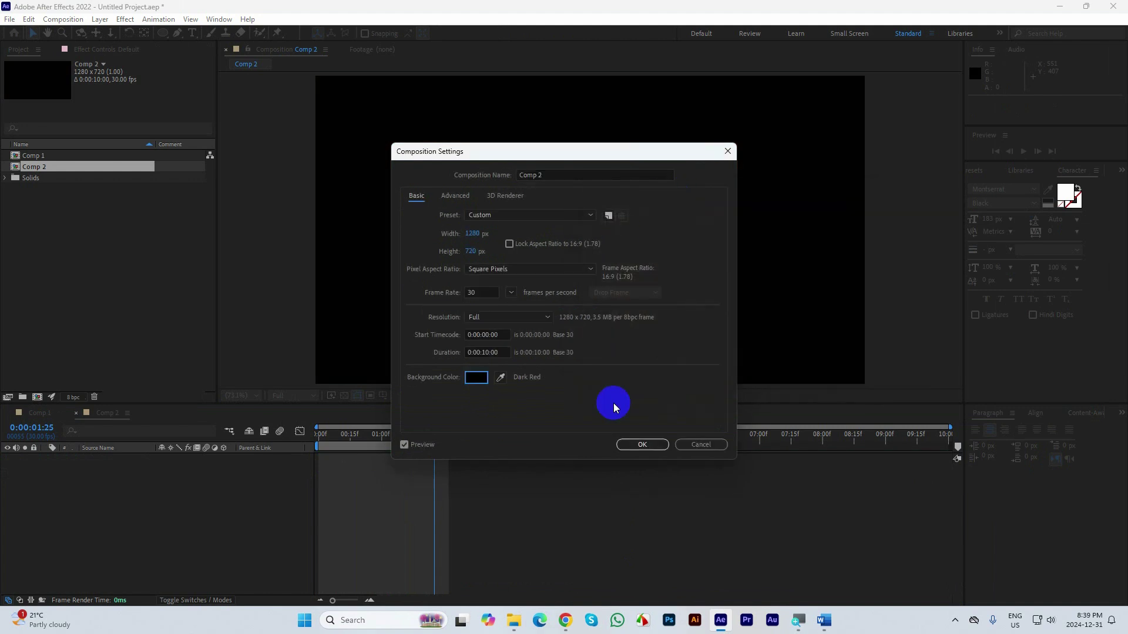
left_click(629, 449)
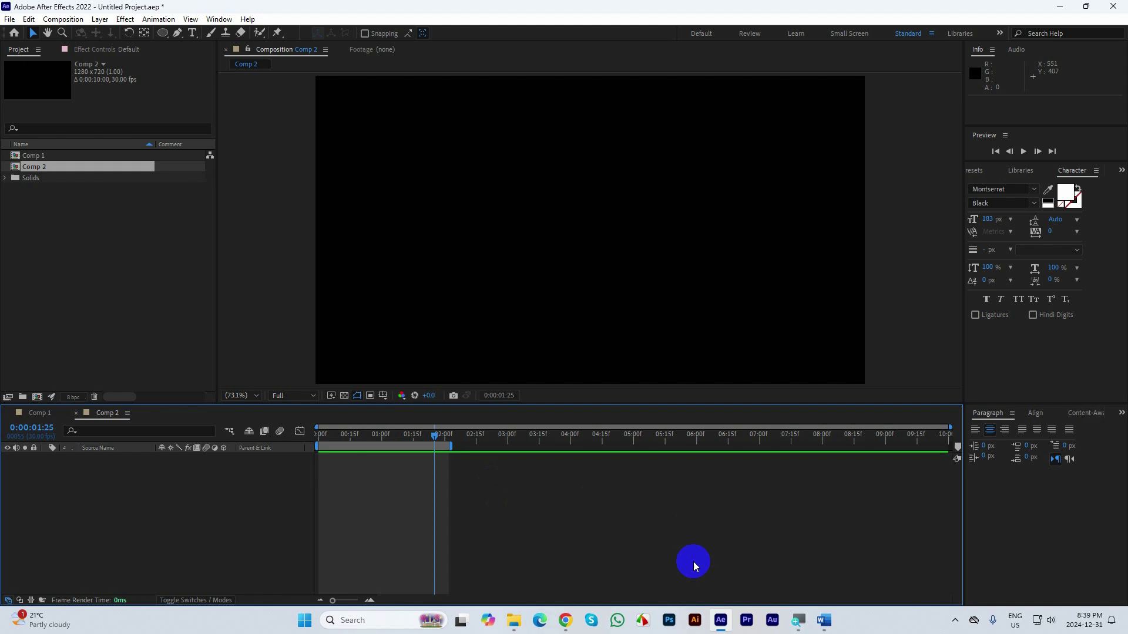
Step: Switch to Chrome and replace the infographic design image search with a search for "thank you"
left_click(573, 624)
left_click(502, 561)
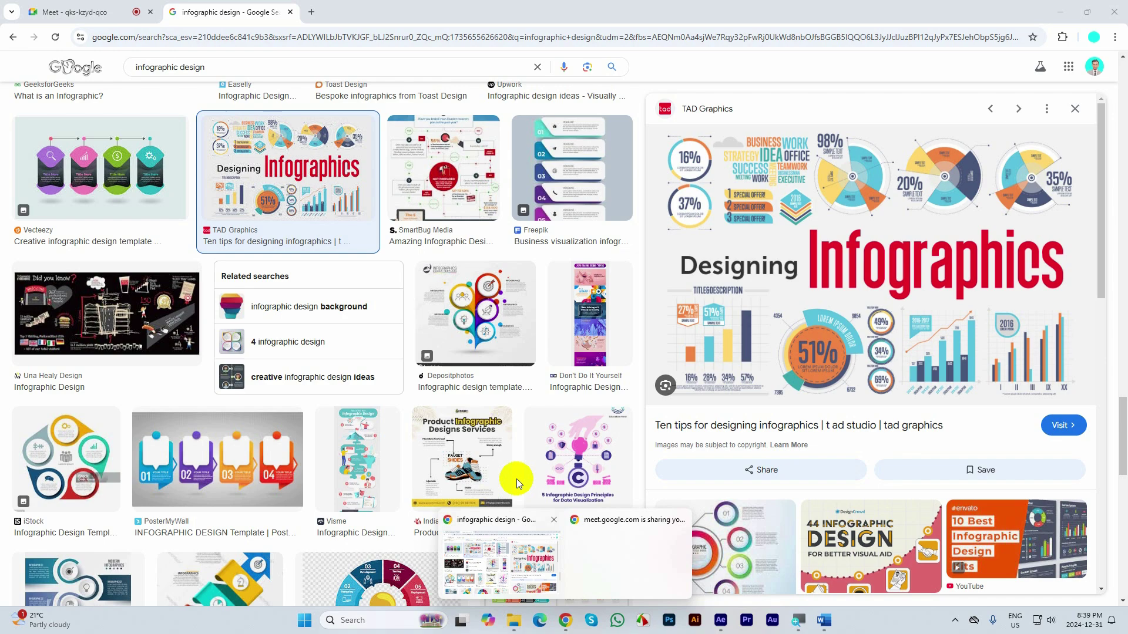
left_click_drag(205, 68, 81, 61)
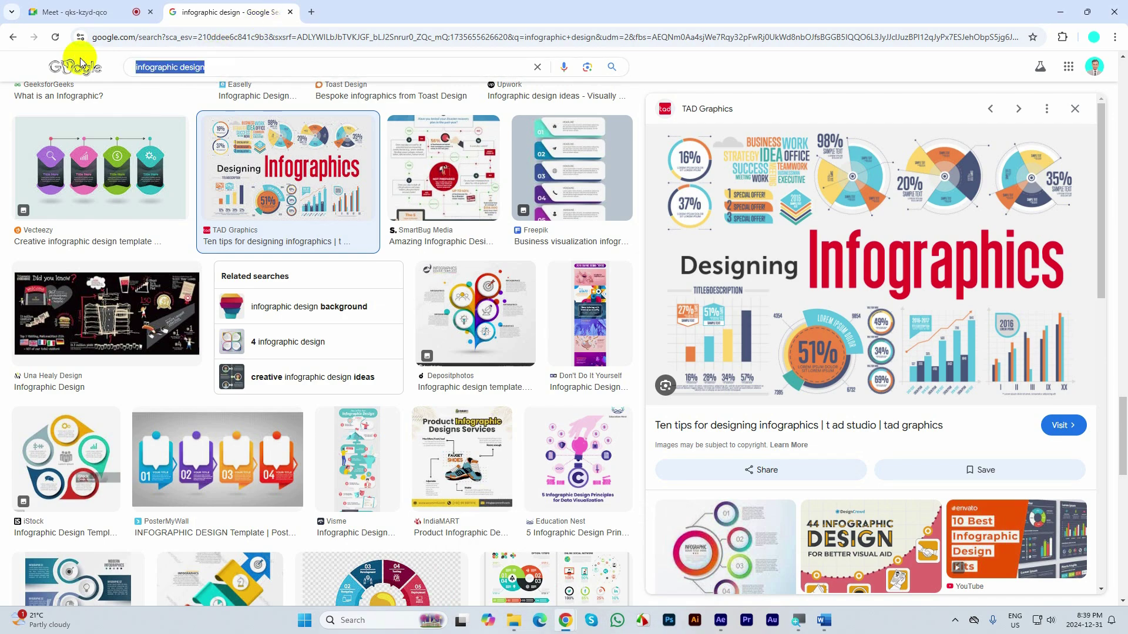
type("thank you")
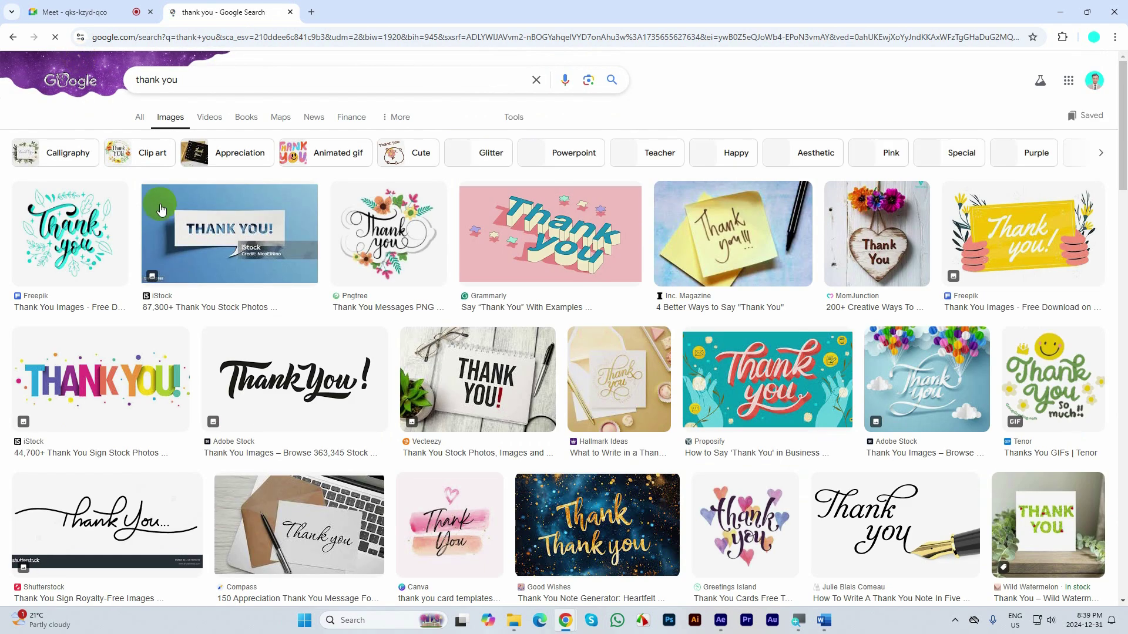
Step: Preview the one-line handwritten Thank You image from Shutterstock, compare it with the related heart version, and return to the one-line image
left_click(88, 502)
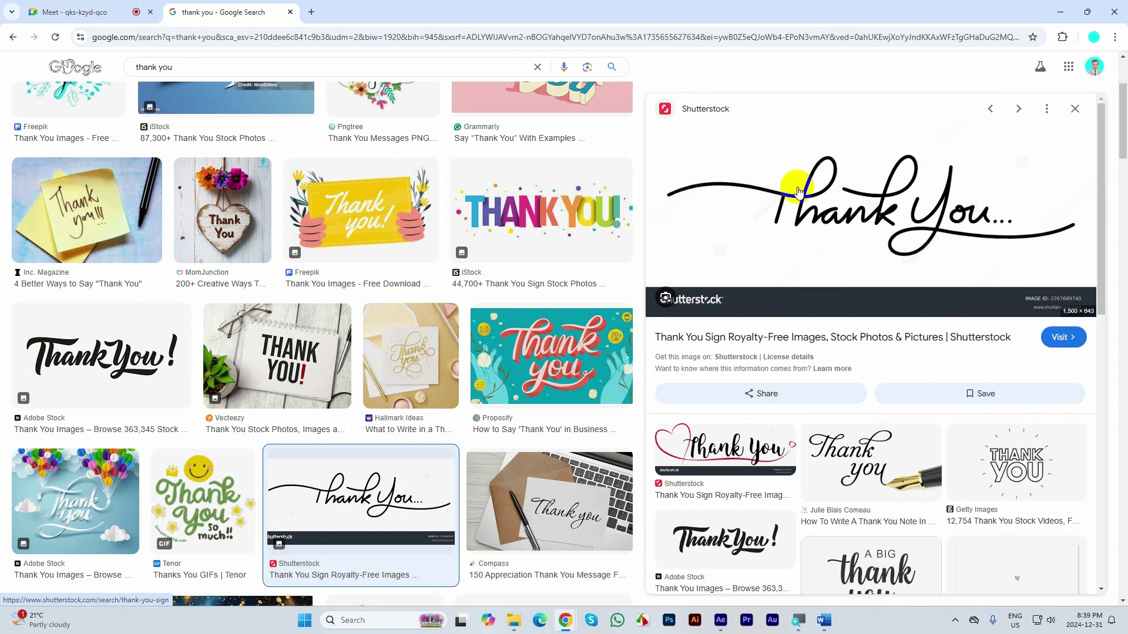
left_click(762, 447)
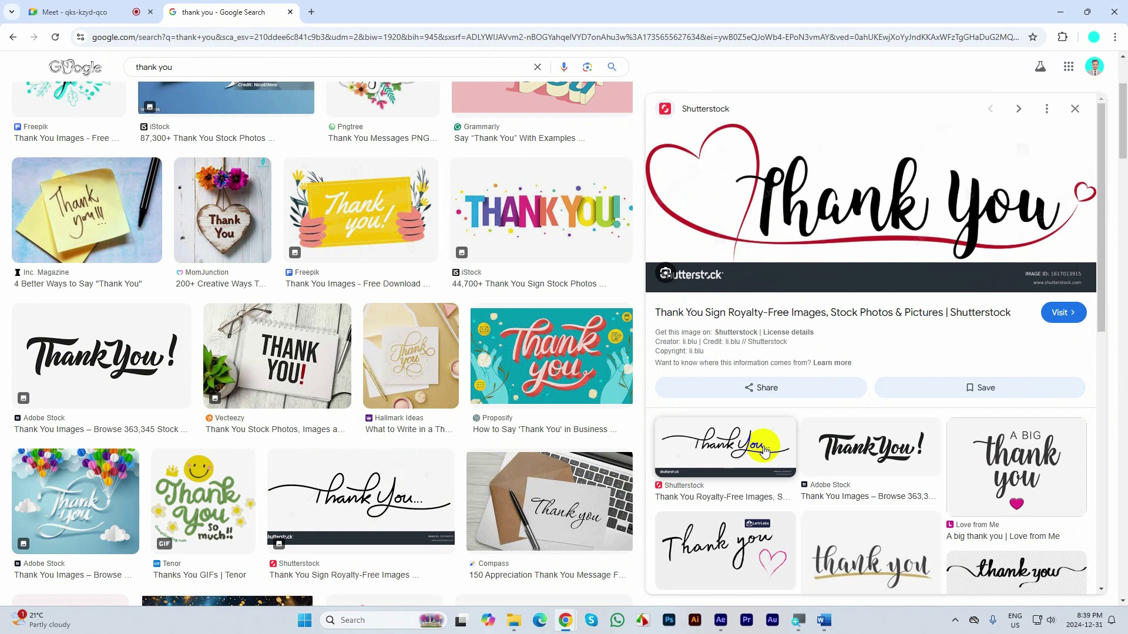
left_click(13, 37)
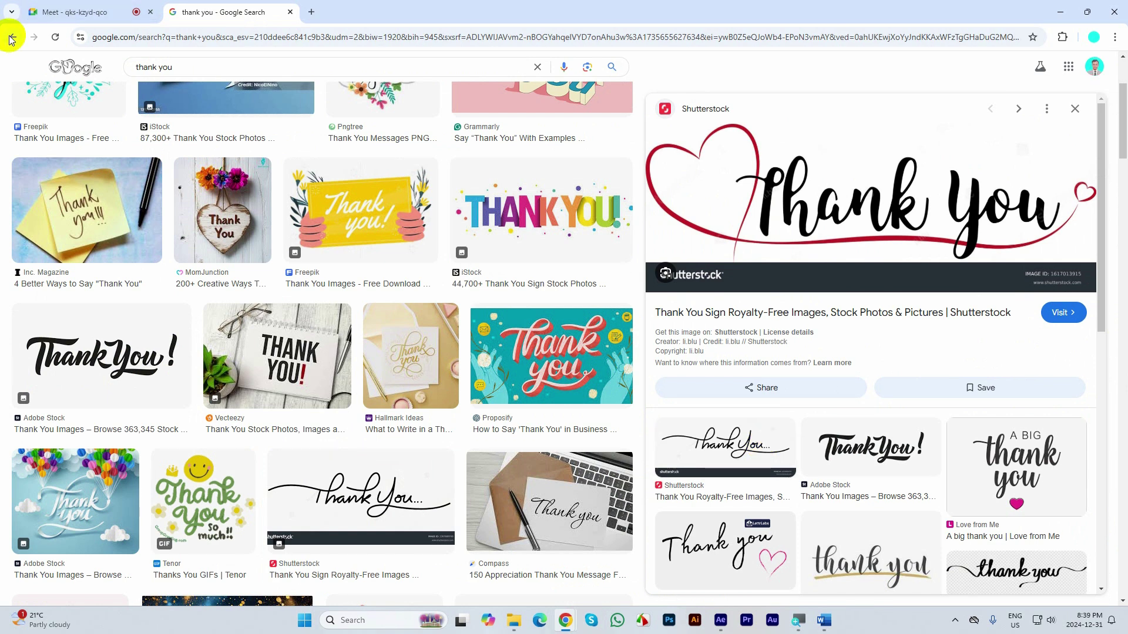
left_click_drag(827, 174, 810, 196)
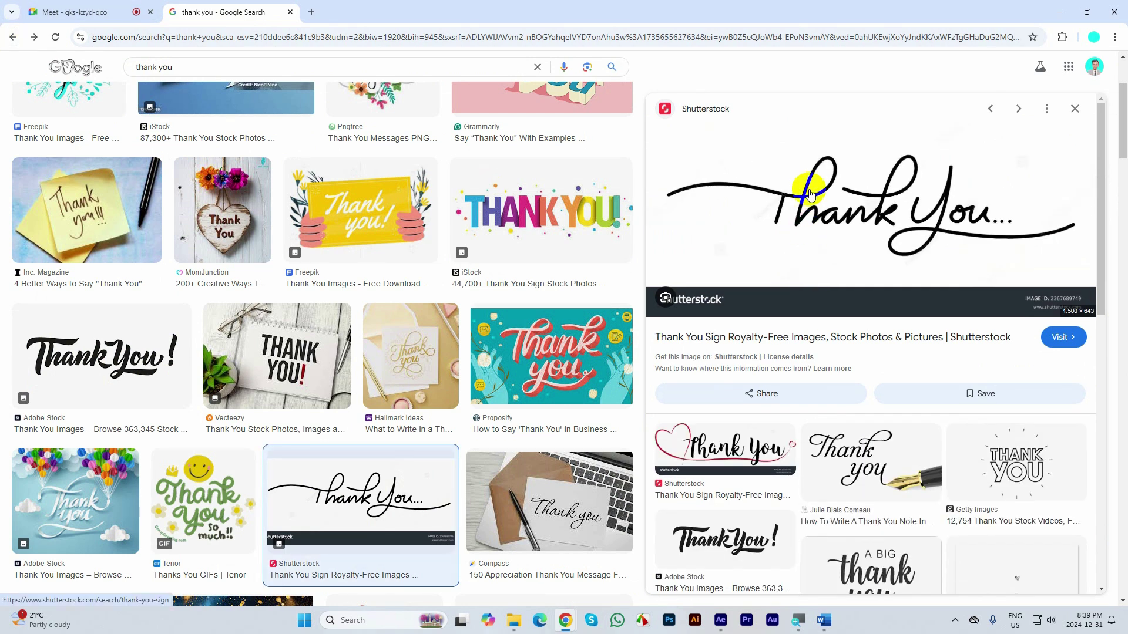
right_click(810, 195)
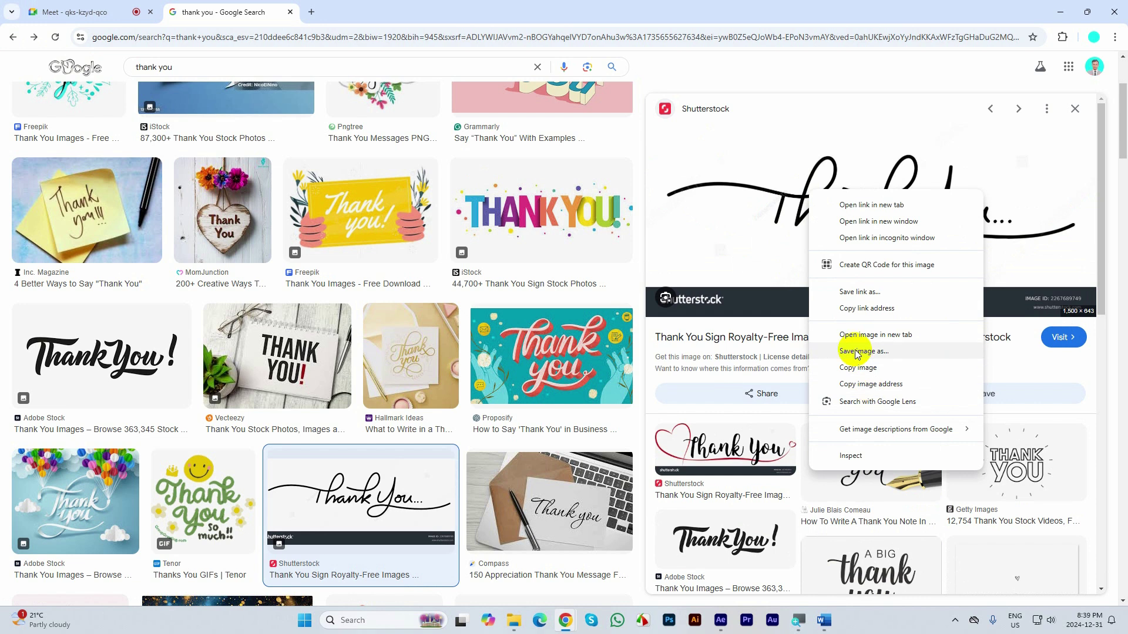
left_click(854, 368)
left_click(721, 620)
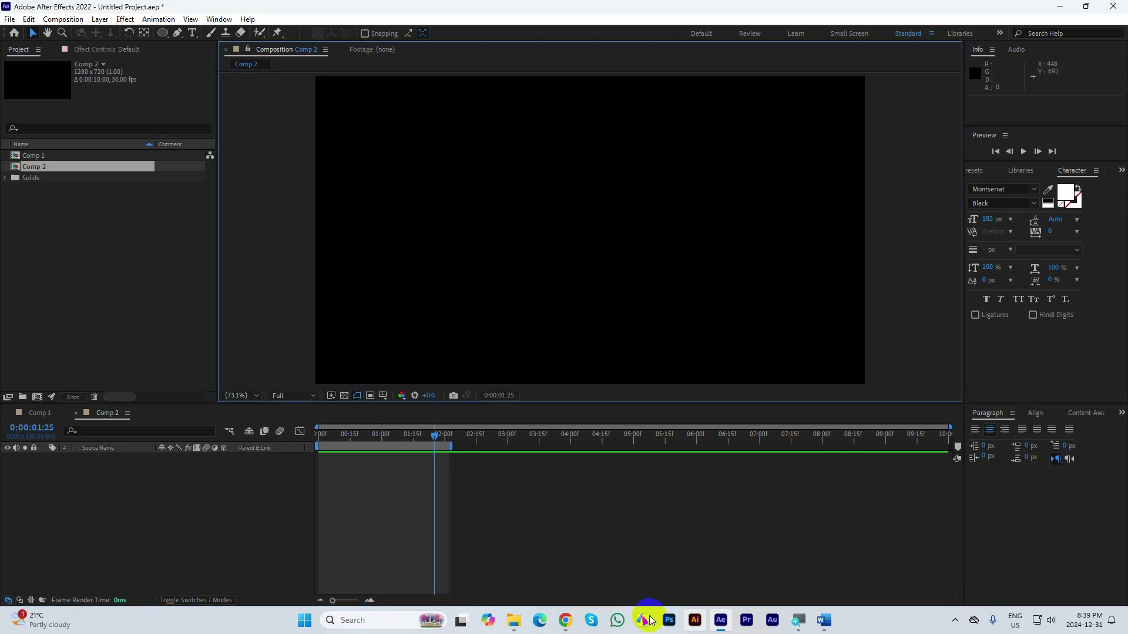
mouse_move(569, 621)
left_click(505, 564)
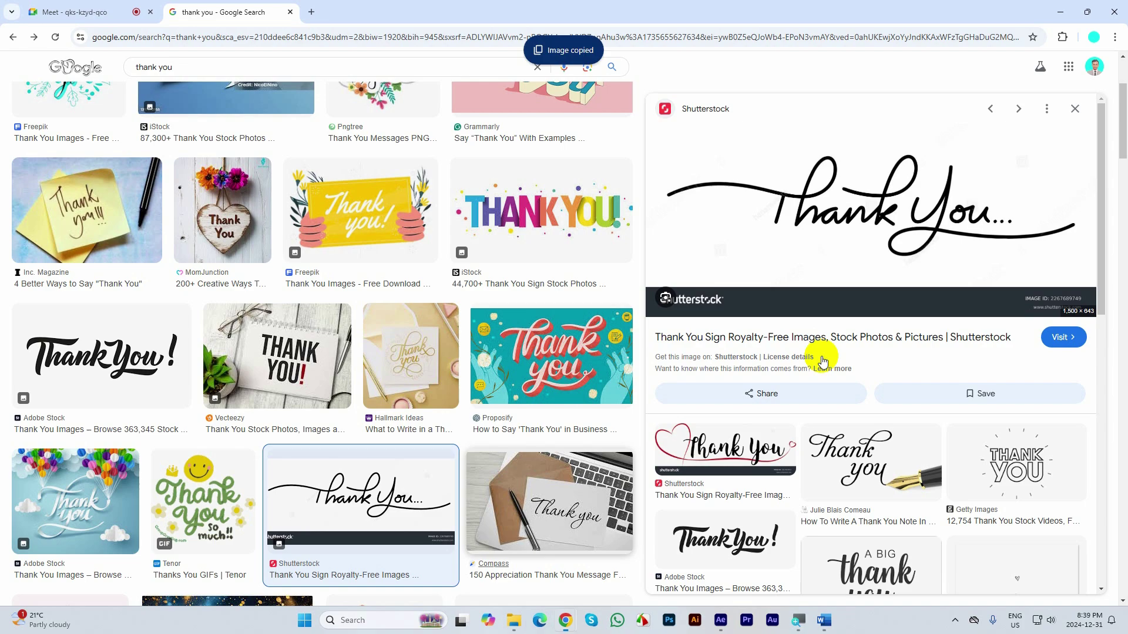
Step: Save the one-line handwritten Thank You image to the Desktop as a JPEG under its suggested name and show it in its folder
right_click(838, 215)
left_click(892, 371)
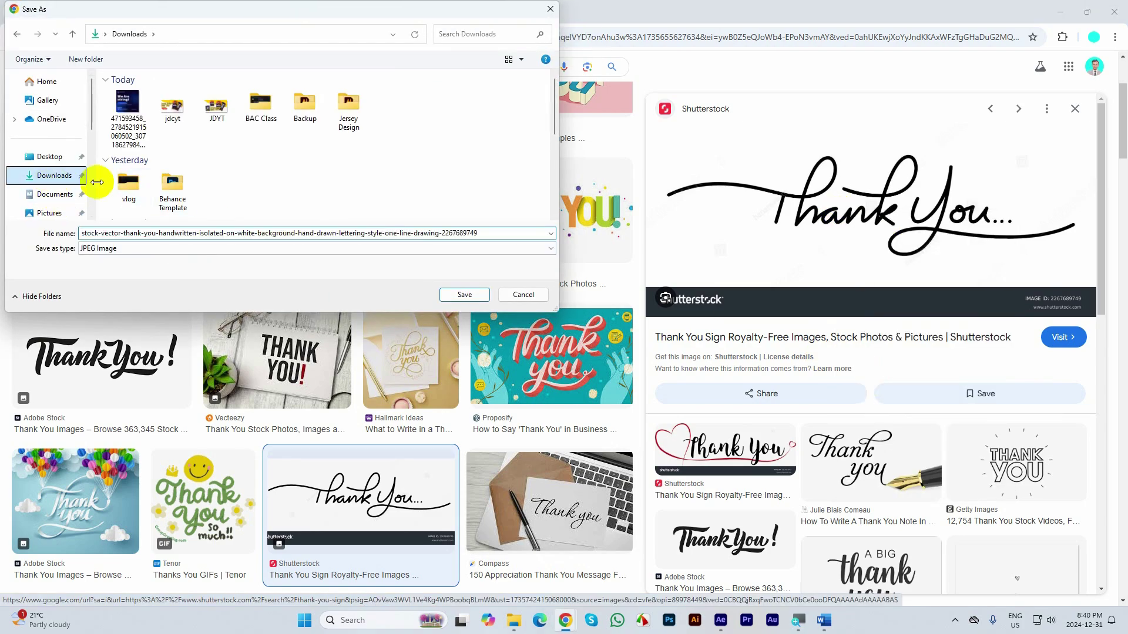
left_click(49, 157)
left_click(464, 295)
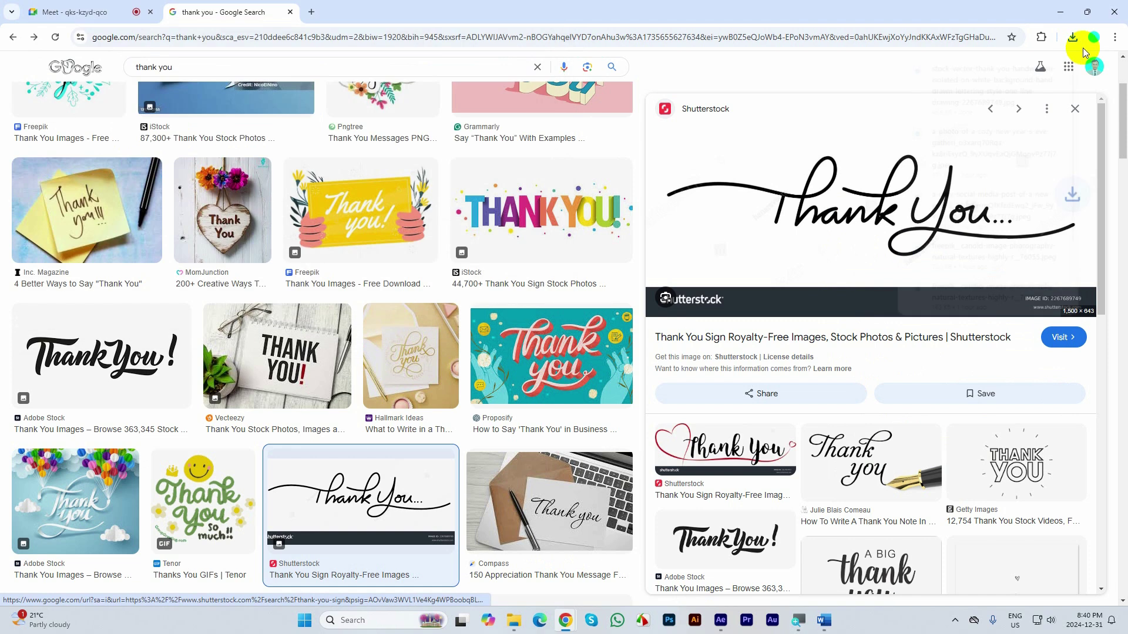
left_click(1030, 69)
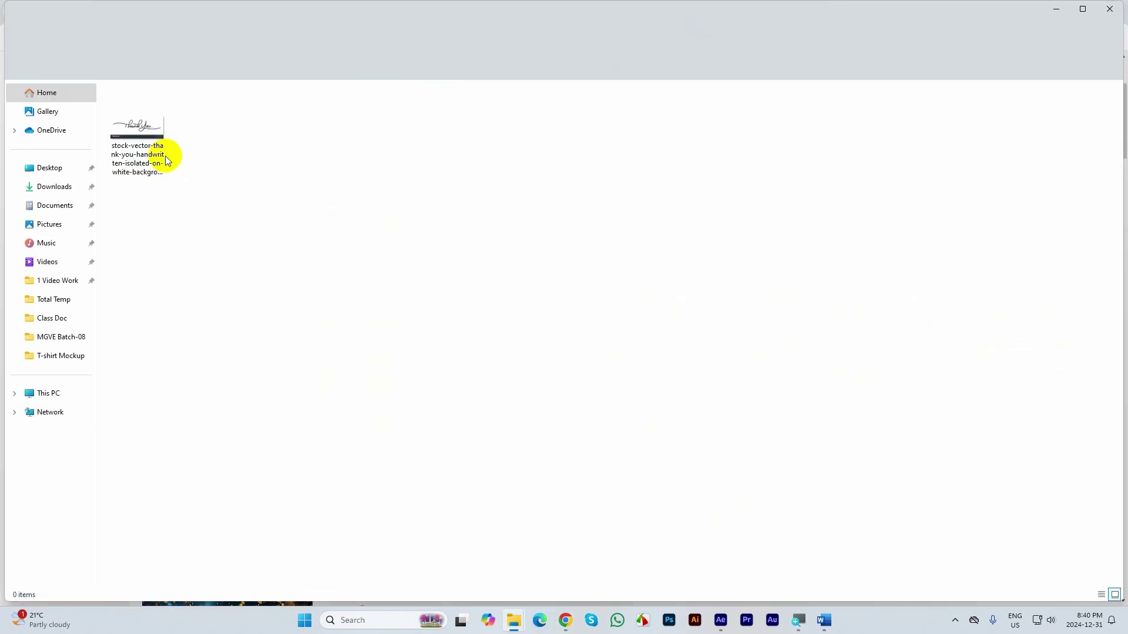